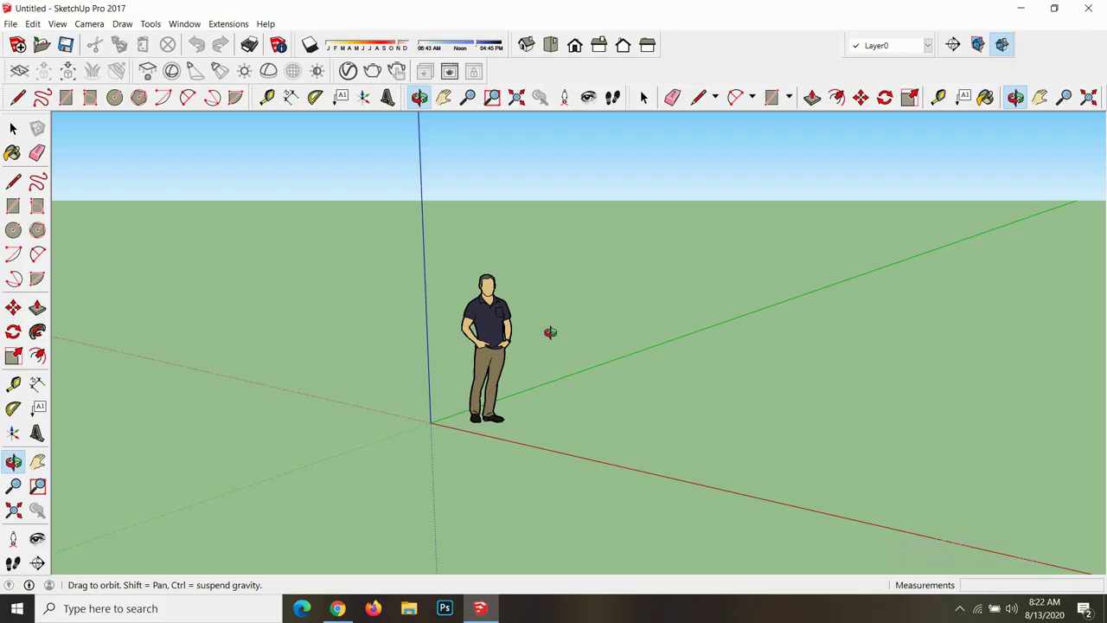
- Draw the floor rectangle on the ground beside the figure
mouse_move(548, 331)
mouse_down()
mouse_move(730, 332)
mouse_move(717, 354)
mouse_move(827, 321)
mouse_move(804, 302)
mouse_up()
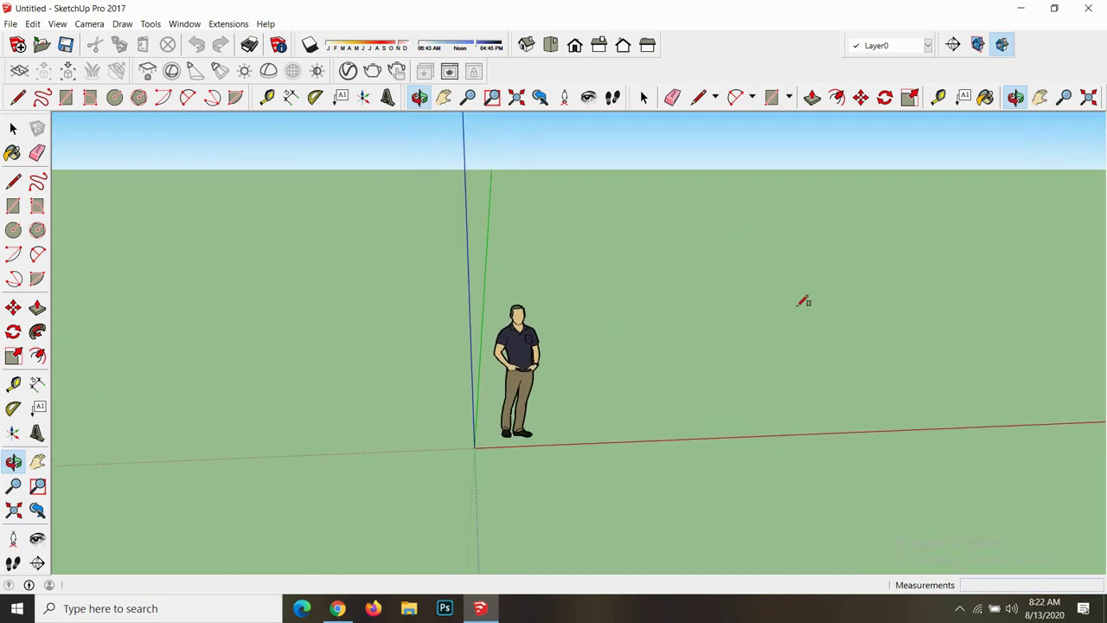
key(r)
click(657, 383)
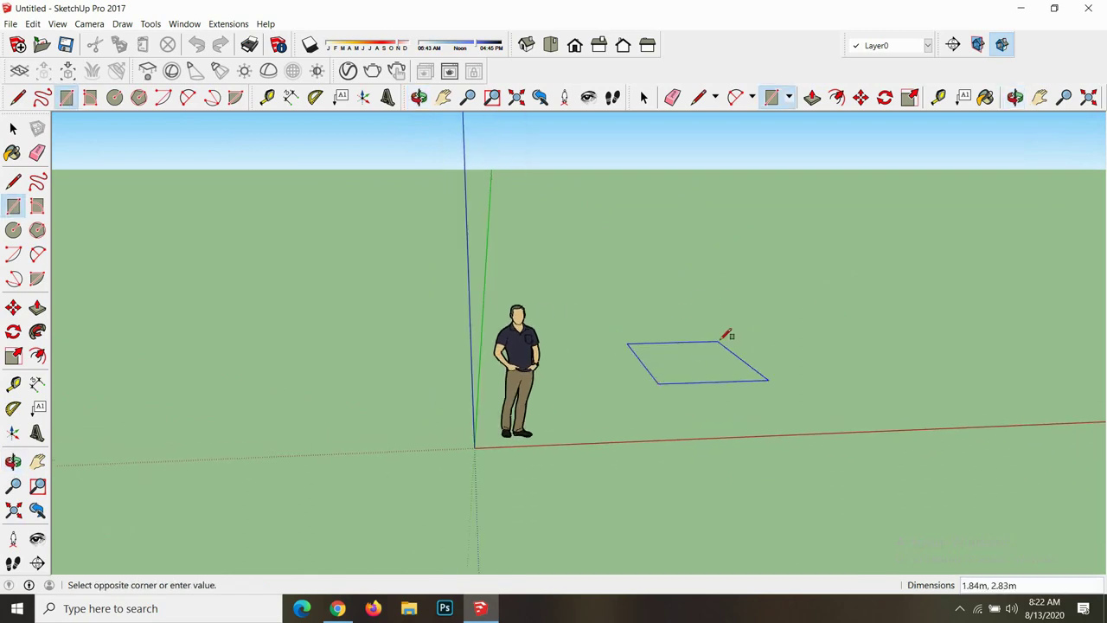
click(805, 301)
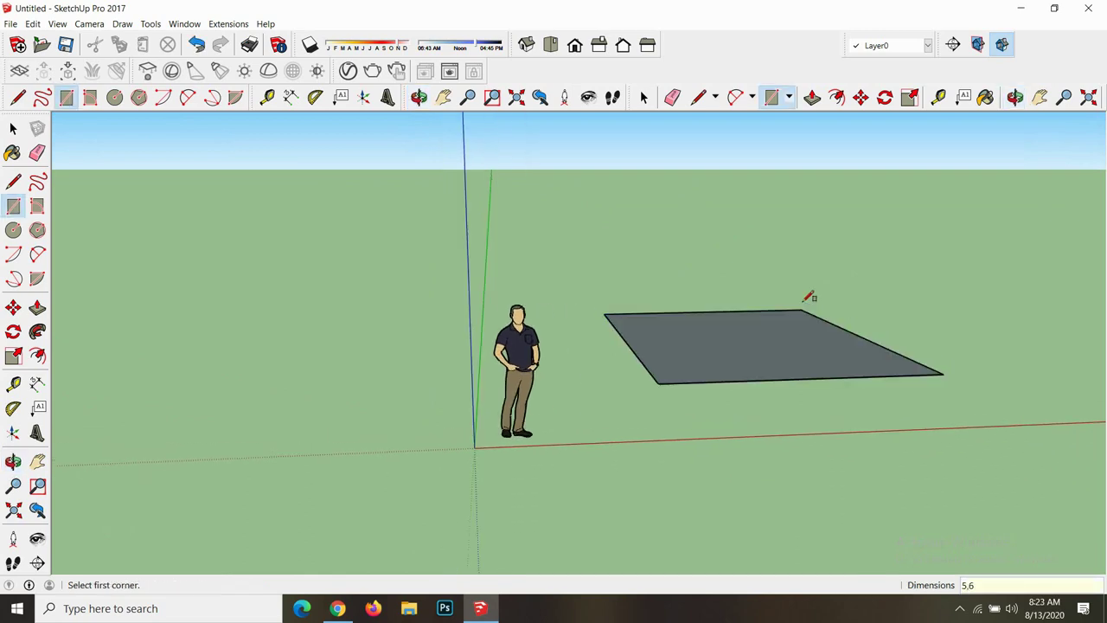
scroll(702, 371, up, 2)
scroll(709, 375, up, 2)
- Raise the rectangle into a thin slab about 0.15 m thick
key(space)
key(p)
click(732, 358)
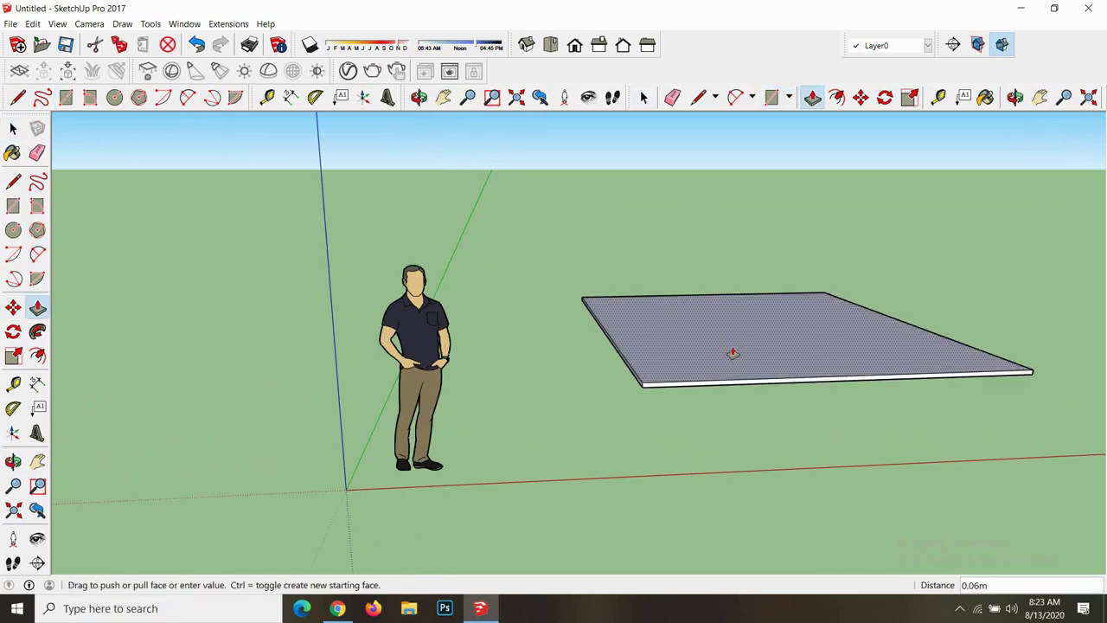
click(732, 350)
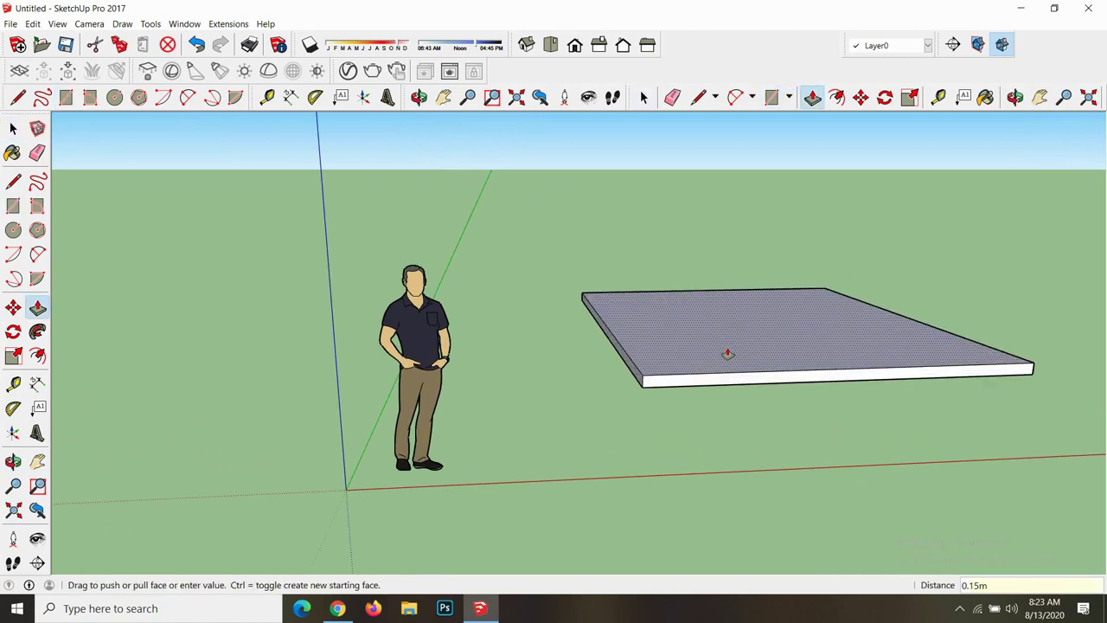
- Make the slab a single group and open the group for editing
key(space)
triple_click(730, 352)
right_click(730, 351)
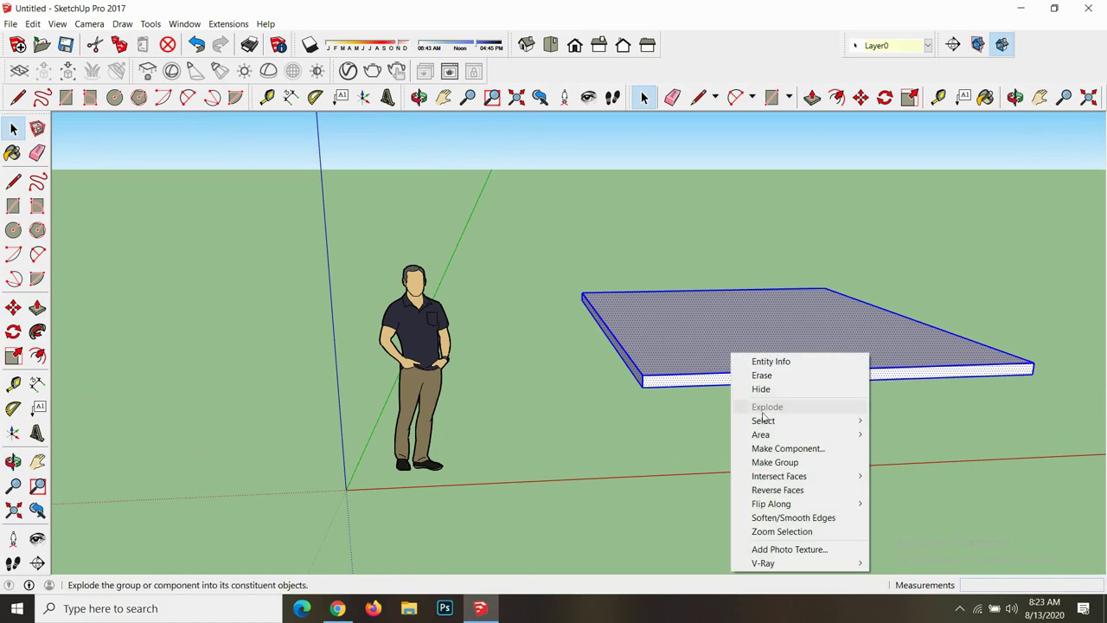
click(779, 459)
scroll(650, 318, up, 1)
scroll(652, 325, up, 2)
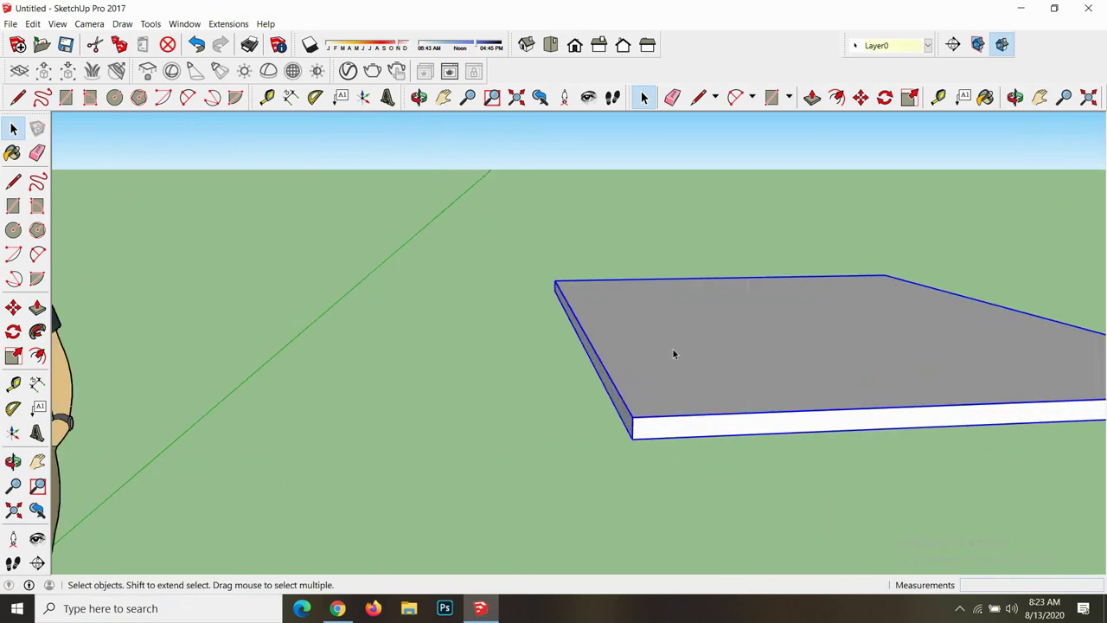
double_click(673, 350)
scroll(662, 350, up, 1)
- Offset the slab's top face inward to create a border outline
key(f)
click(619, 357)
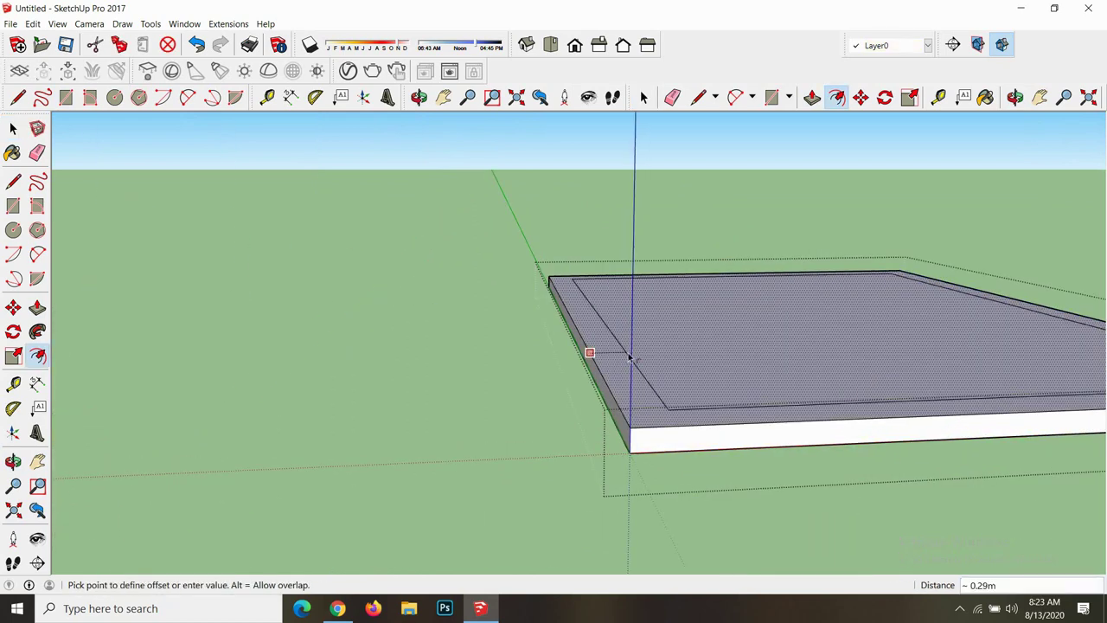
click(617, 358)
scroll(631, 414, up, 1)
- Draw short lines closing the border at the left and right slab corners
key(l)
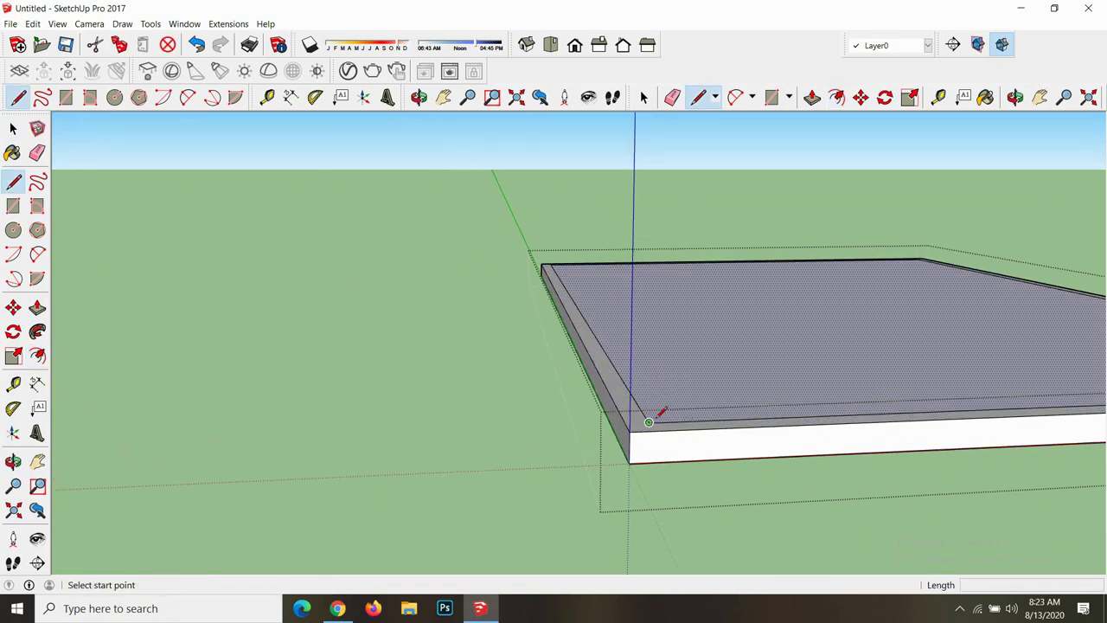
click(649, 421)
click(655, 428)
scroll(658, 422, down, 2)
scroll(1012, 407, down, 1)
scroll(1014, 416, up, 1)
scroll(1014, 408, up, 2)
click(995, 407)
click(1000, 417)
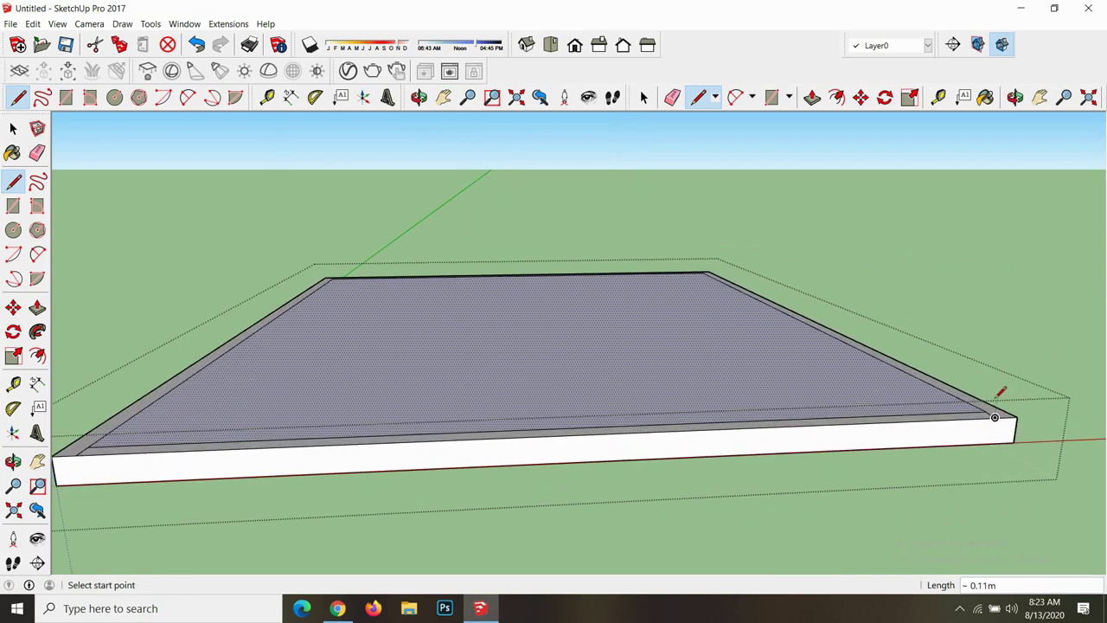
scroll(1002, 418, up, 1)
- Erase stray corner edges and redraw the right corner line cleanly
key(e)
click(993, 412)
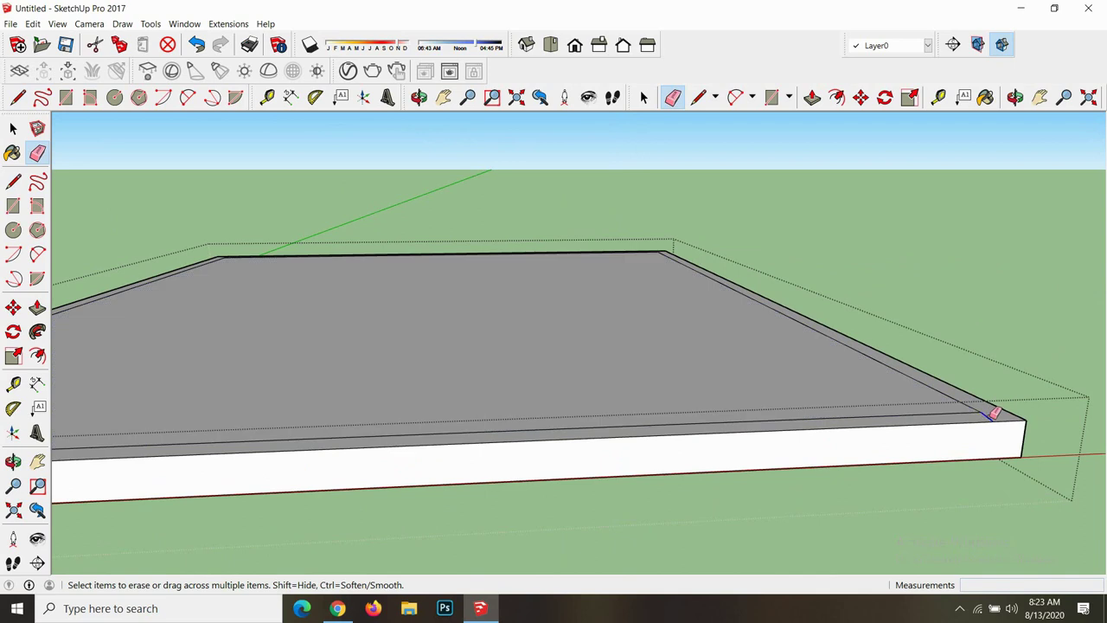
key(l)
click(982, 411)
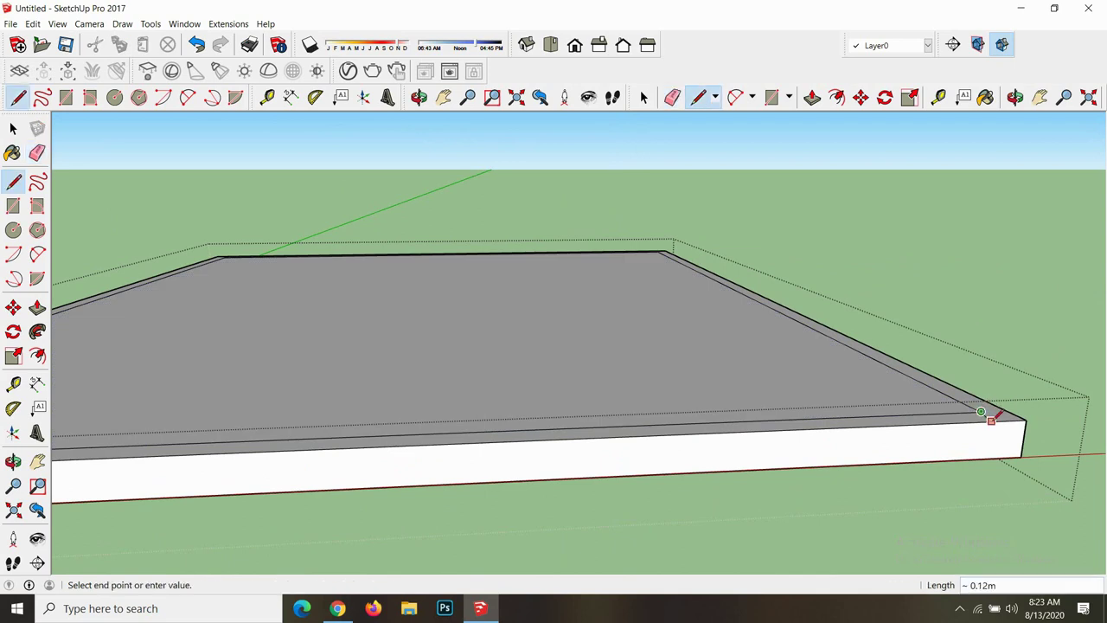
click(1002, 419)
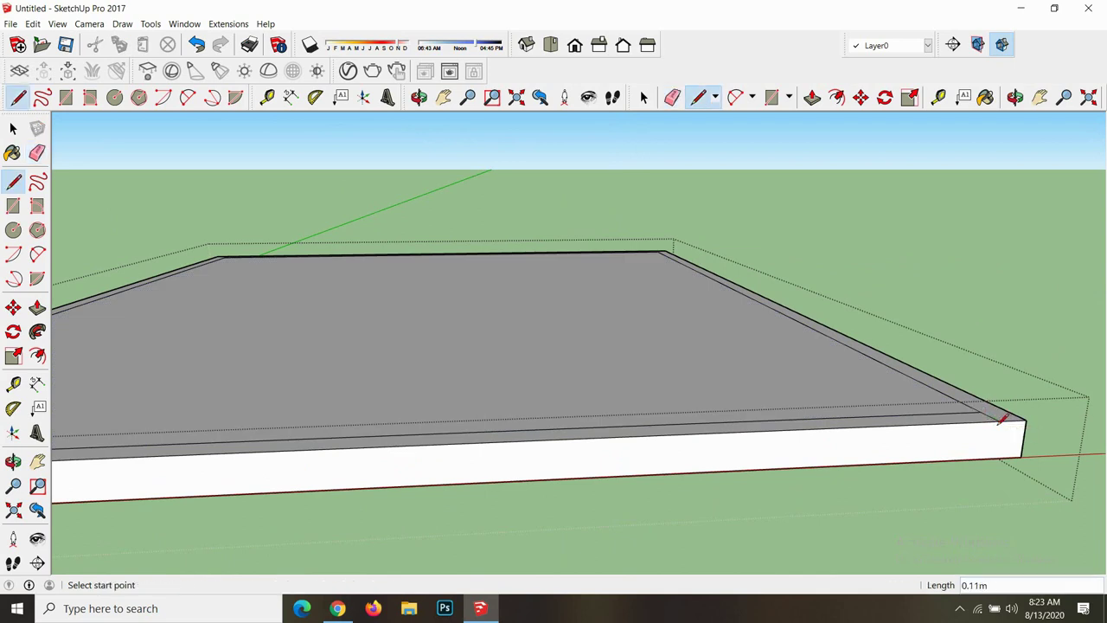
key(e)
click(792, 417)
scroll(786, 405, down, 3)
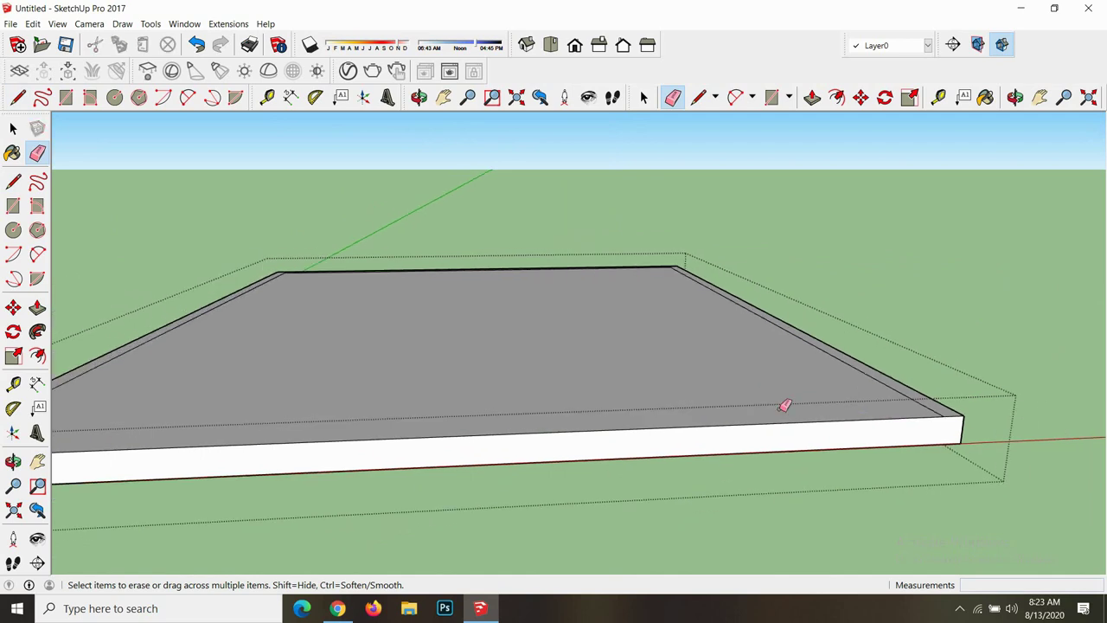
scroll(87, 404, up, 3)
scroll(86, 404, up, 1)
- Group the thin border strip and open it for editing
key(space)
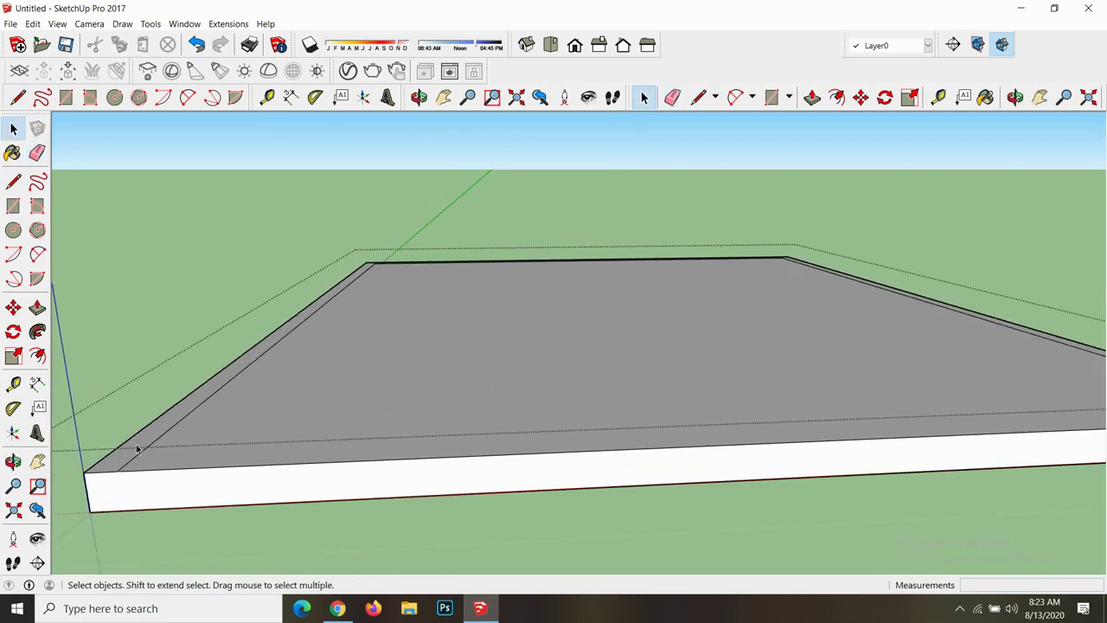
click(135, 450)
right_click(135, 450)
click(185, 343)
double_click(160, 432)
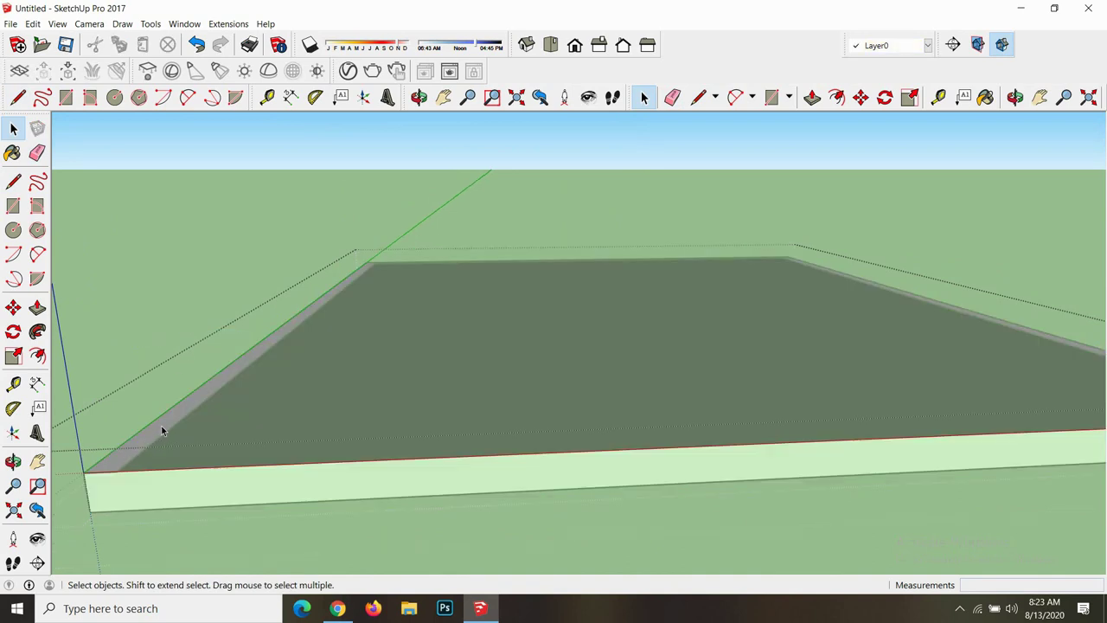
- Push/Pull the border strip up into 3.50 m tall walls
key(p)
click(161, 430)
text(3.5)
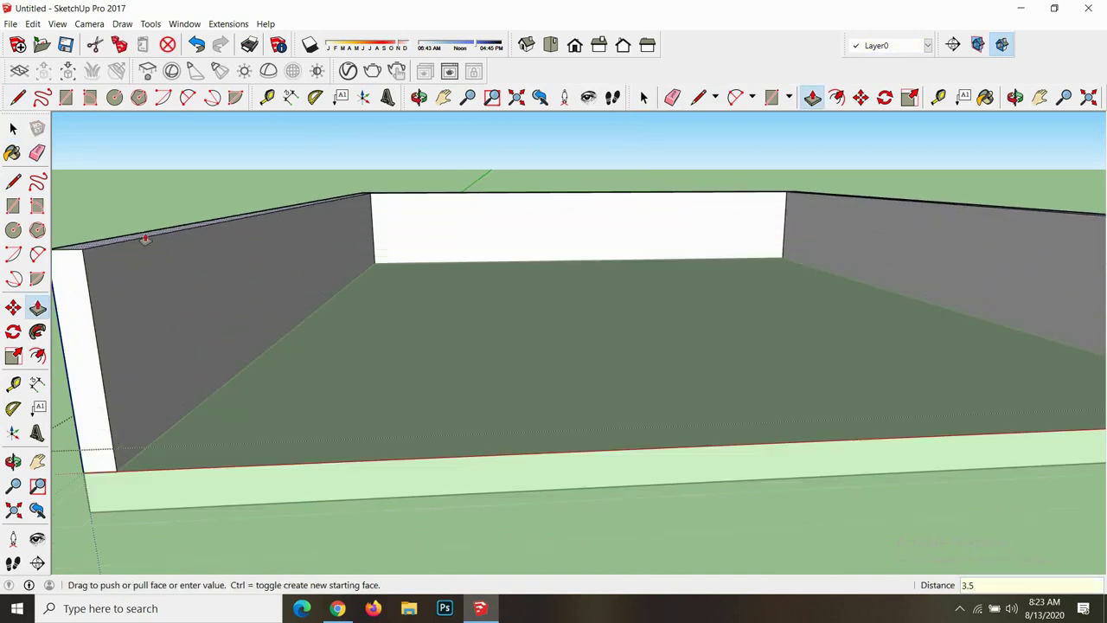
text(0m)
key(Return)
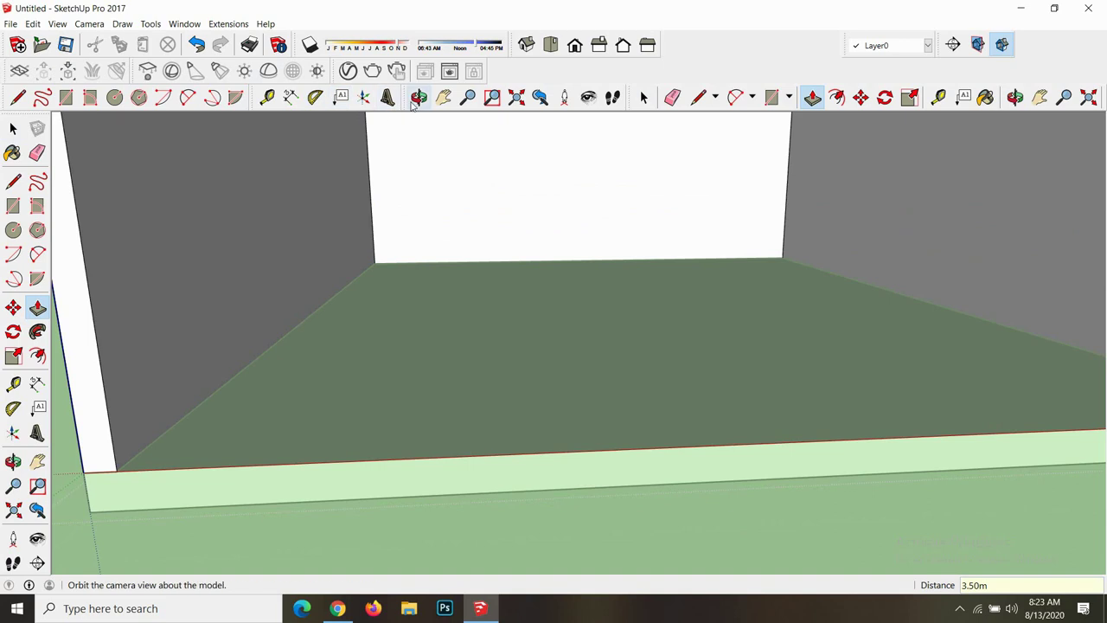
click(419, 96)
scroll(507, 286, down, 3)
scroll(499, 334, down, 3)
mouse_move(499, 334)
mouse_down()
mouse_move(735, 363)
mouse_move(478, 337)
mouse_up()
scroll(478, 337, up, 2)
scroll(453, 331, up, 1)
- Draw a door-sized rectangle at the base of the front wall
key(r)
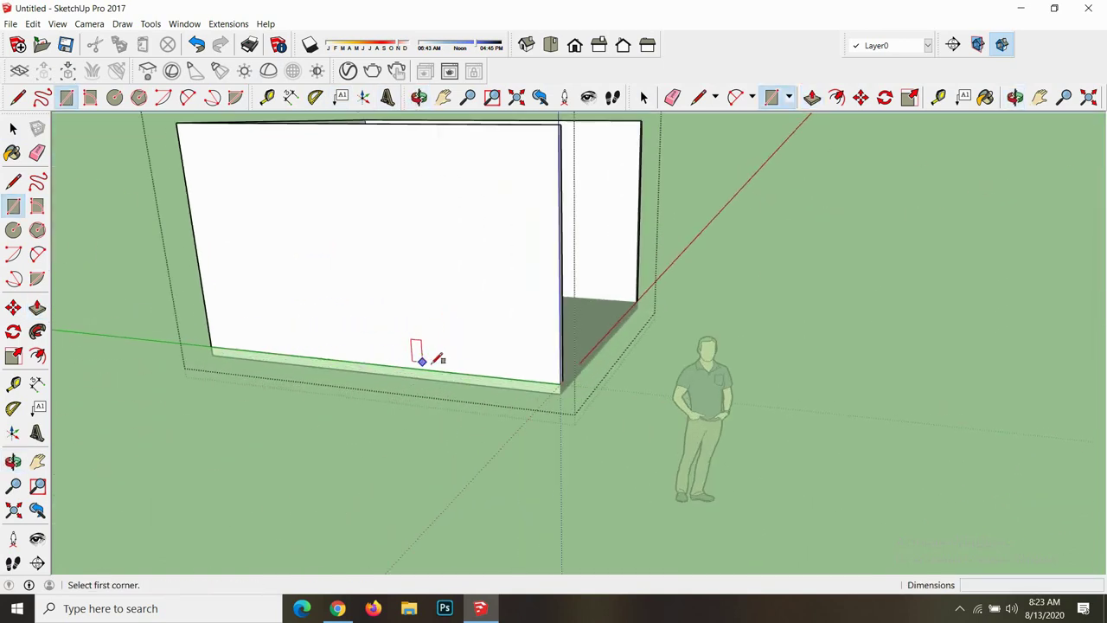
click(447, 372)
text(1)
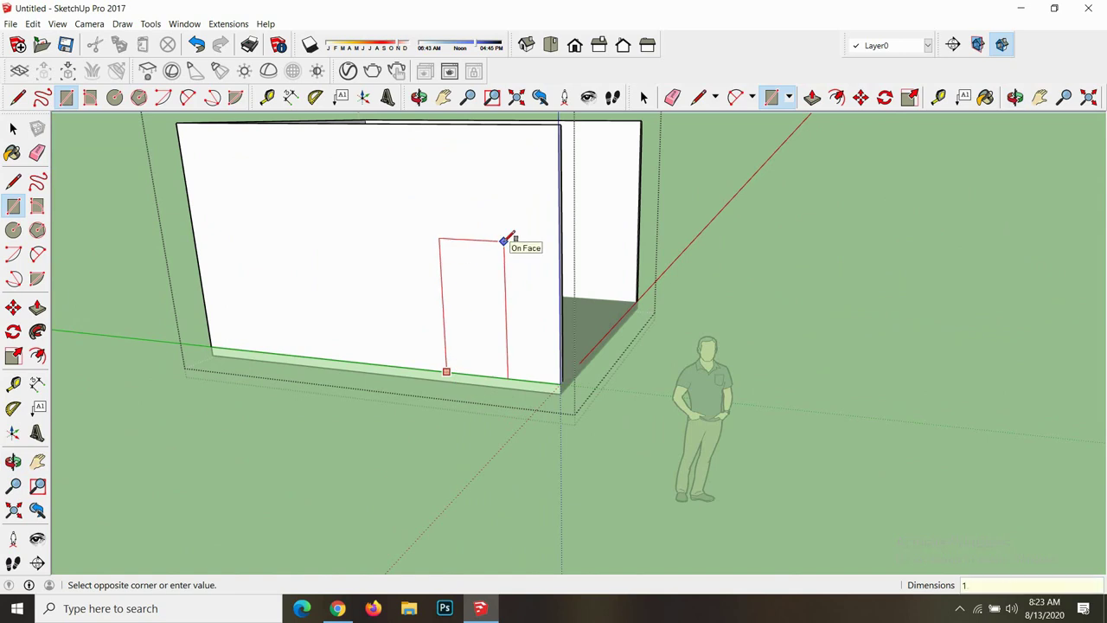
key(Return)
scroll(464, 259, down, 2)
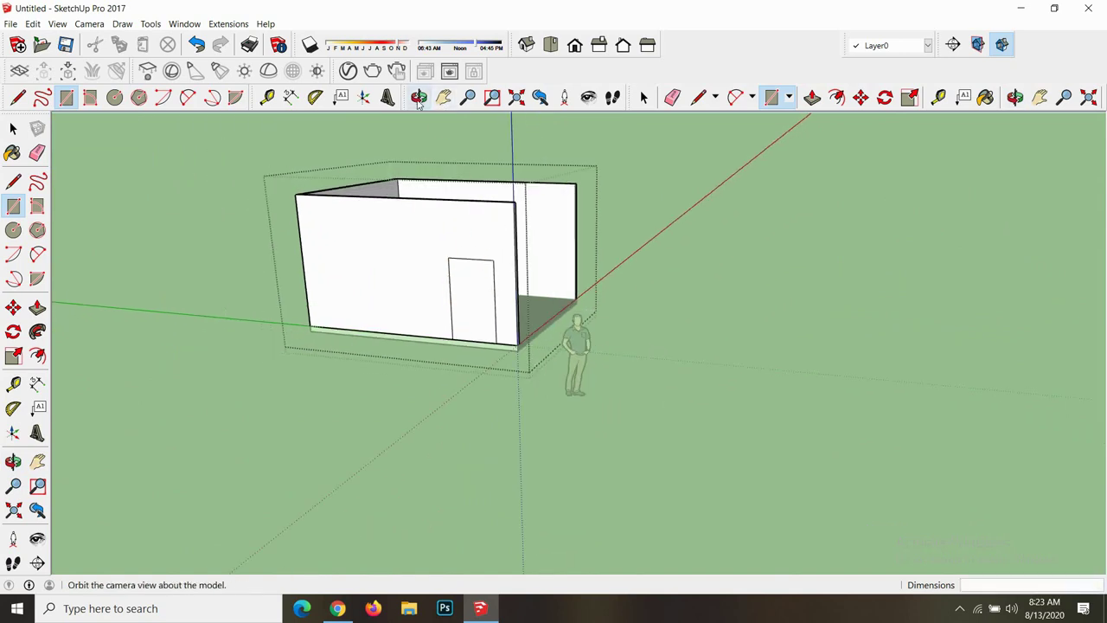
click(419, 102)
drag(433, 285, 484, 314)
scroll(507, 227, up, 2)
scroll(485, 252, up, 1)
- Push the door face through the wall to open the doorway
key(p)
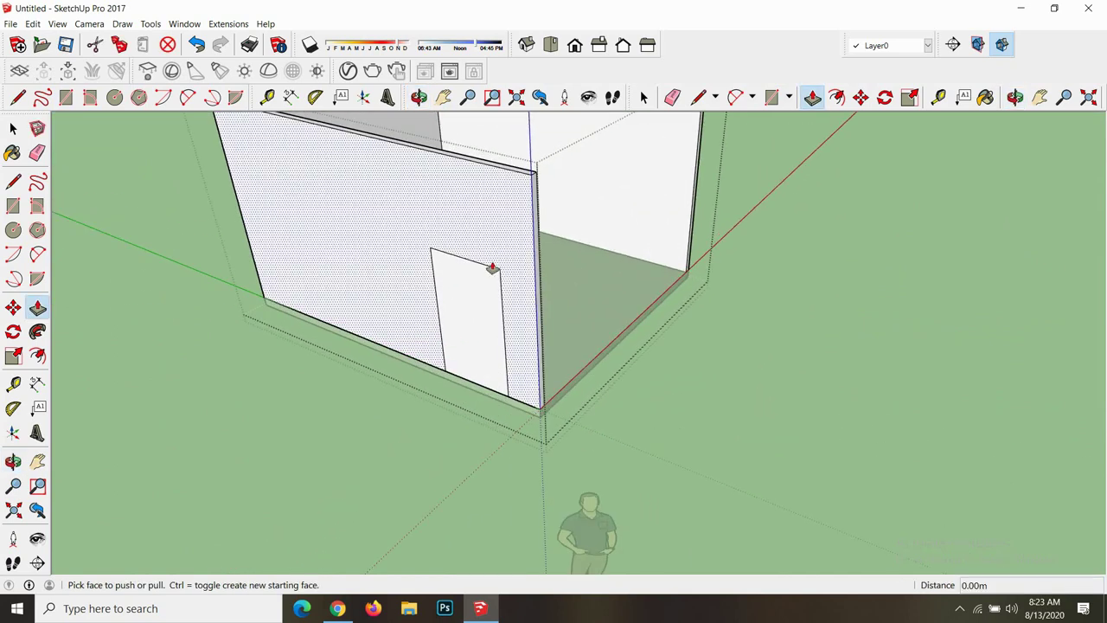
click(491, 270)
click(519, 168)
scroll(470, 314, down, 3)
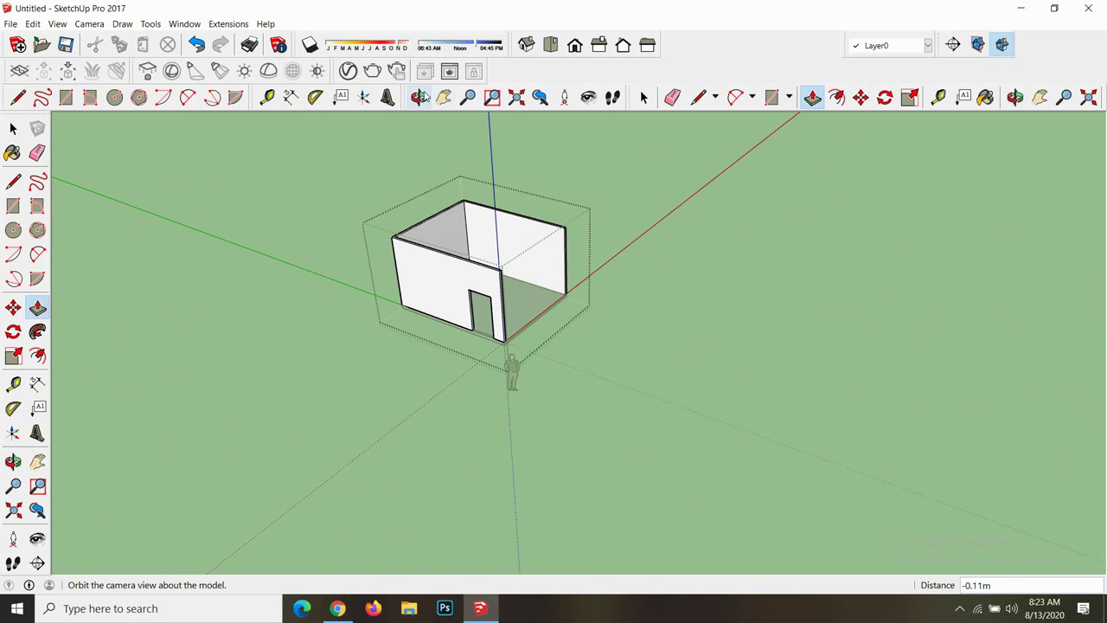
scroll(425, 124, up, 1)
scroll(425, 124, up, 3)
scroll(426, 124, up, 1)
scroll(426, 124, up, 1)
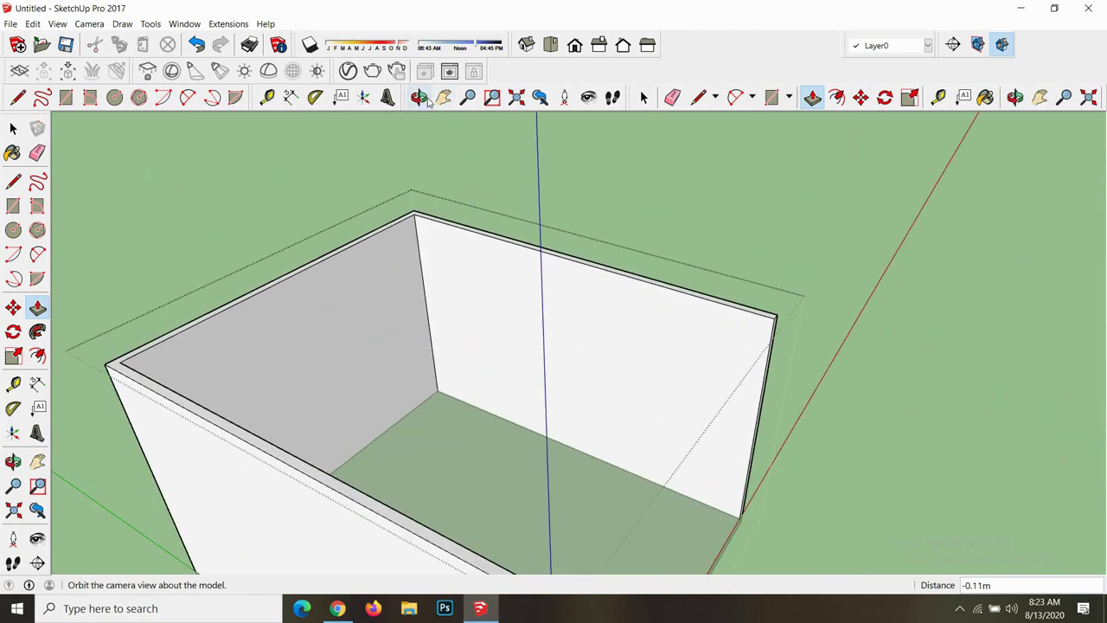
click(418, 96)
drag(610, 255, 695, 262)
- Draw a 2.5 by 2.1 rectangle at the back wall's base
key(r)
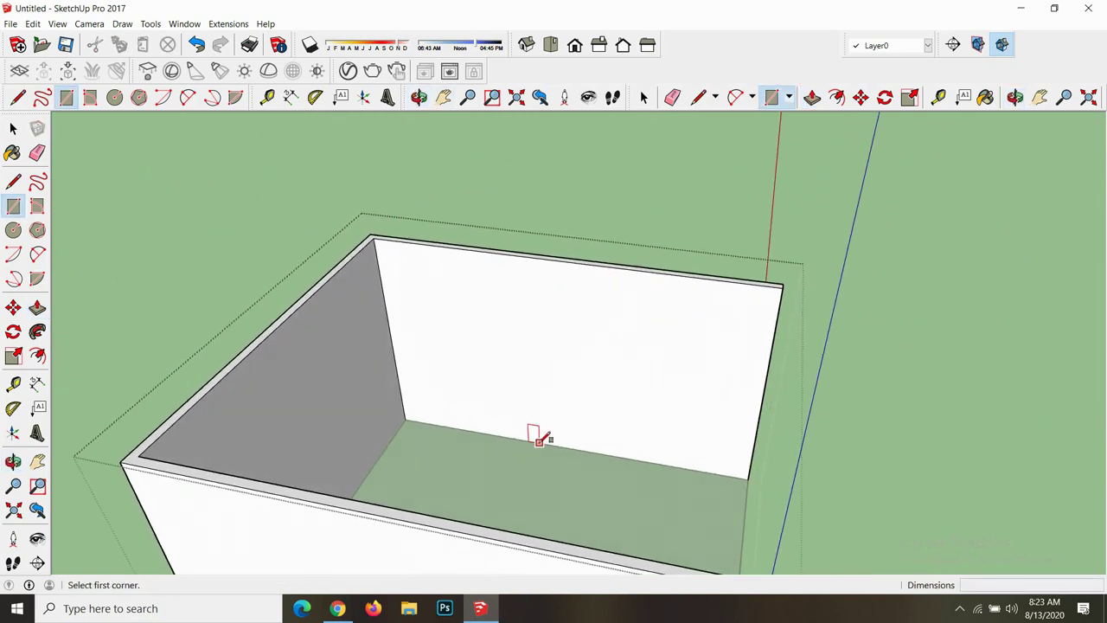
click(510, 437)
text(2.5,2.)
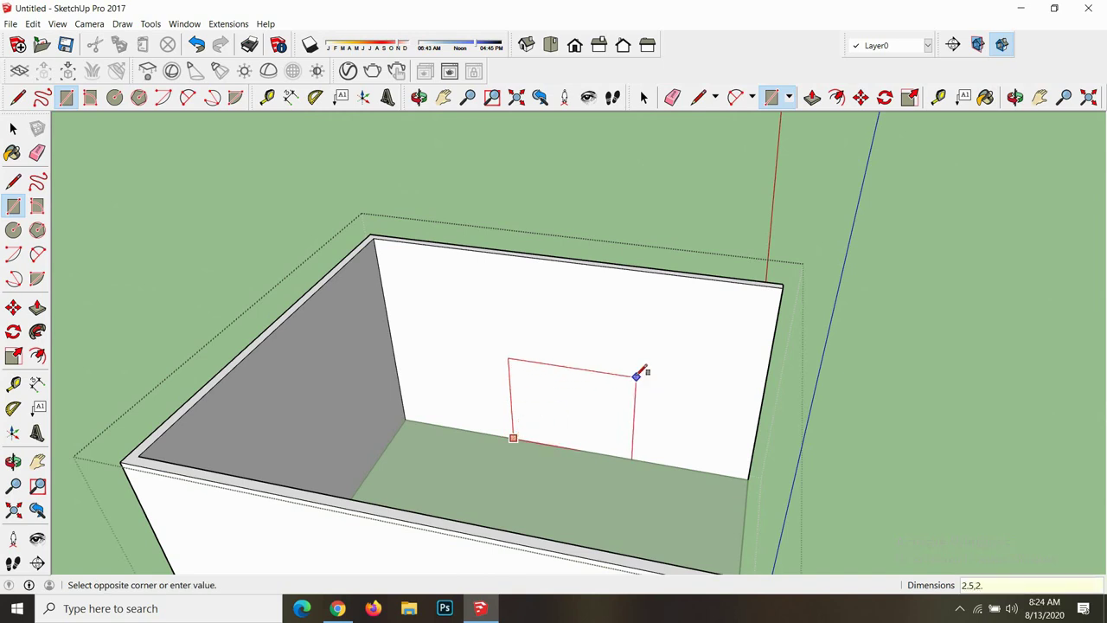
key(Return)
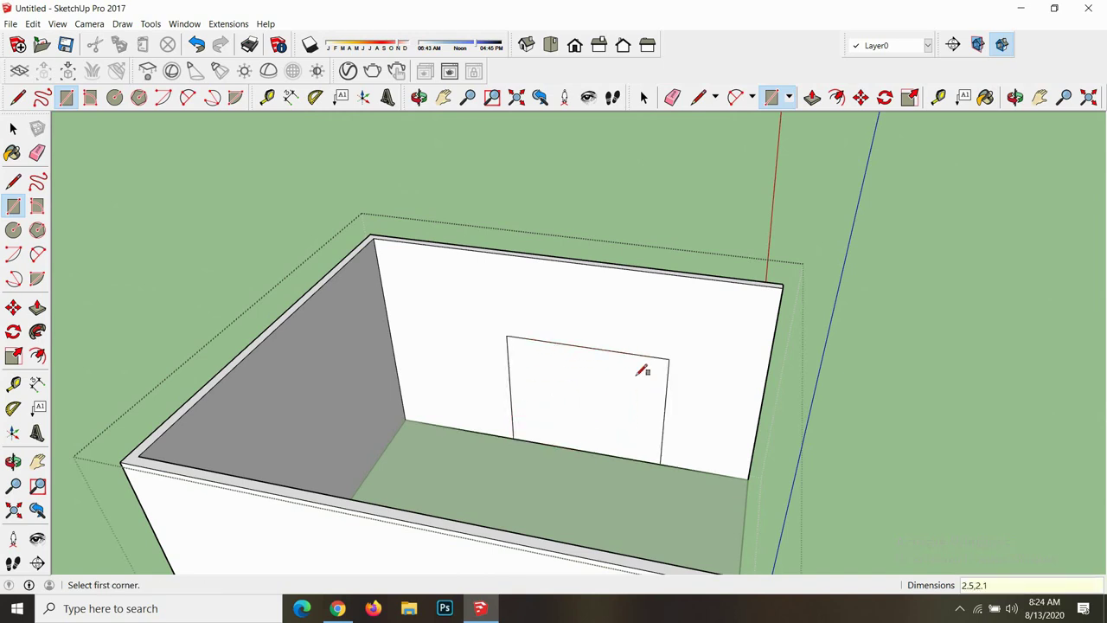
scroll(564, 424, up, 1)
- Place a guide 0.5 above the floor and draw a line along it across the rectangle
key(t)
click(568, 448)
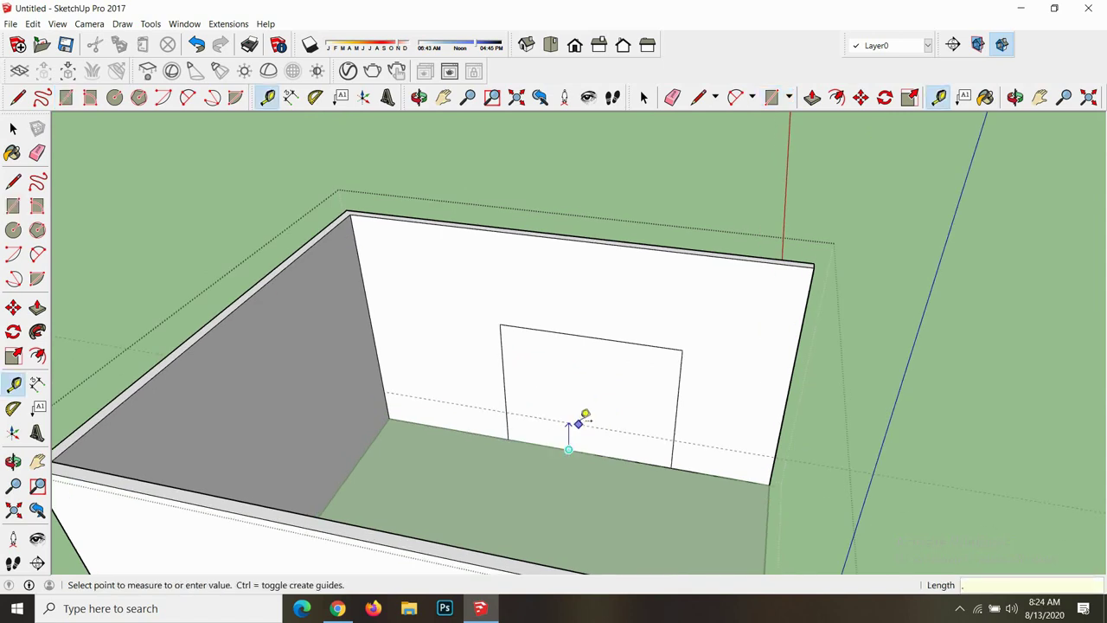
text(05)
key(Return)
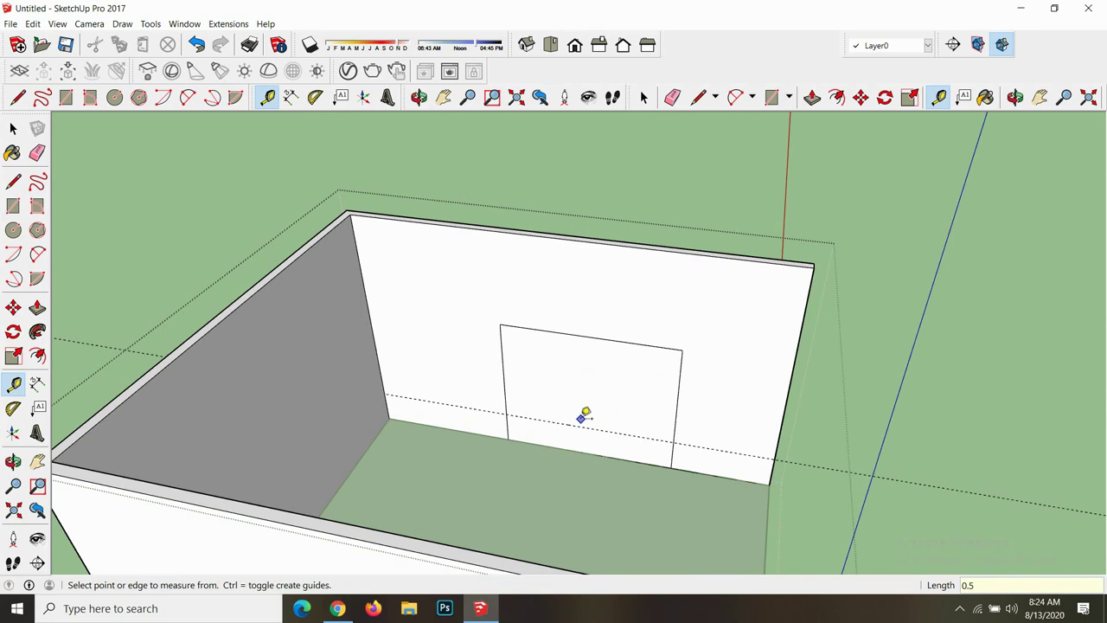
scroll(578, 423, up, 2)
scroll(537, 424, up, 2)
key(l)
click(482, 402)
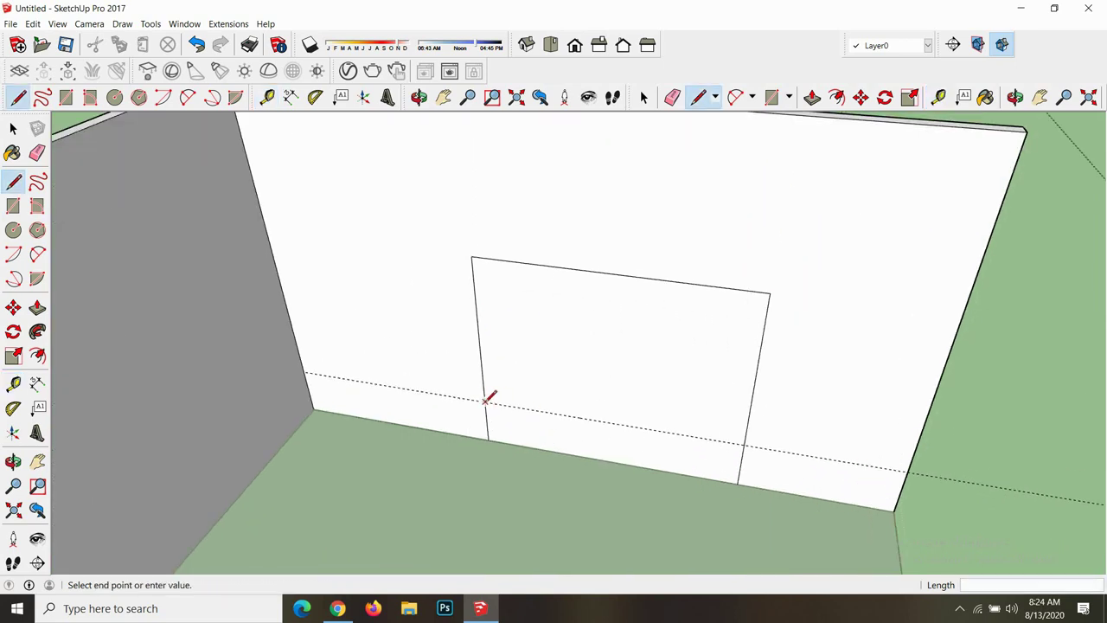
click(744, 444)
- Erase the rectangle's edges and stray edges below the new line
key(e)
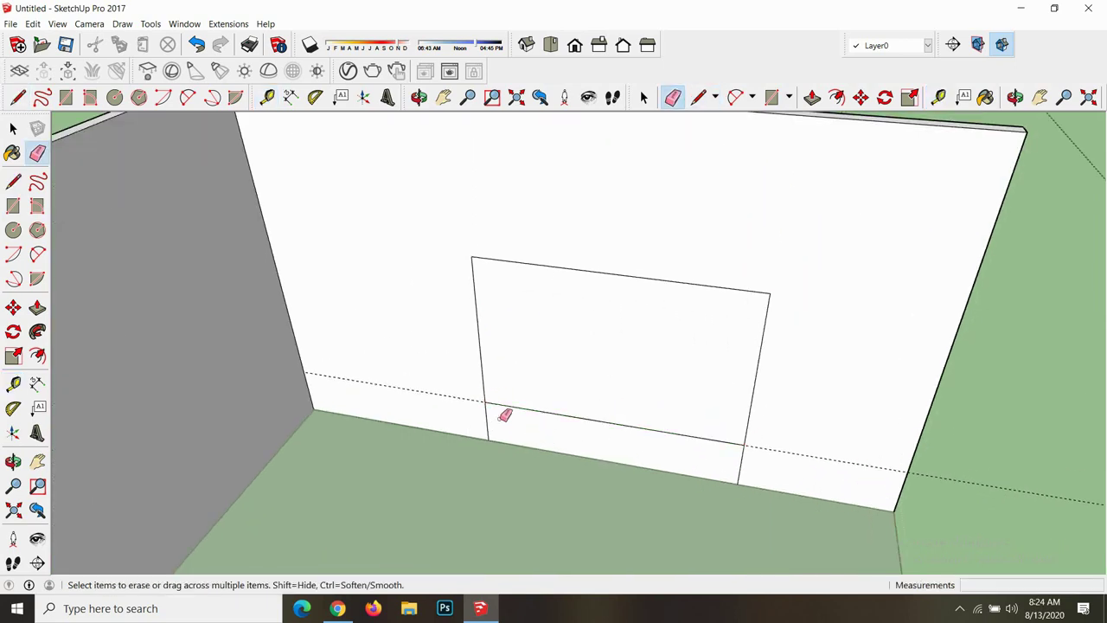
click(466, 397)
click(488, 420)
click(742, 463)
scroll(628, 452, down, 3)
scroll(666, 345, down, 1)
scroll(667, 343, up, 2)
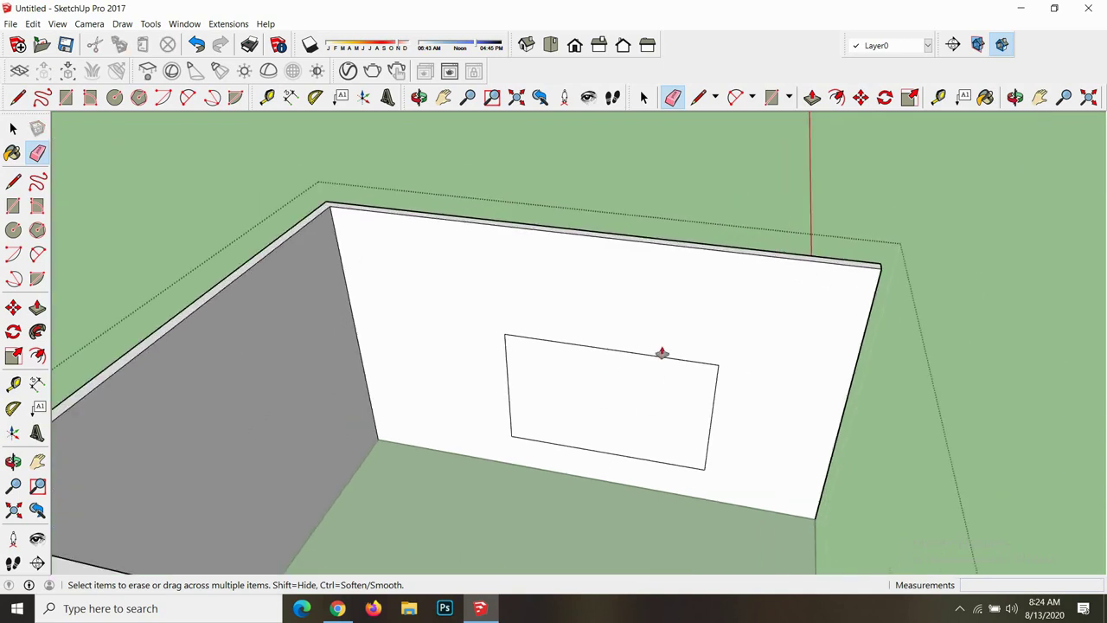
- Push the remaining rectangle through the wall to open the window
key(p)
click(652, 370)
click(680, 247)
scroll(577, 370, down, 2)
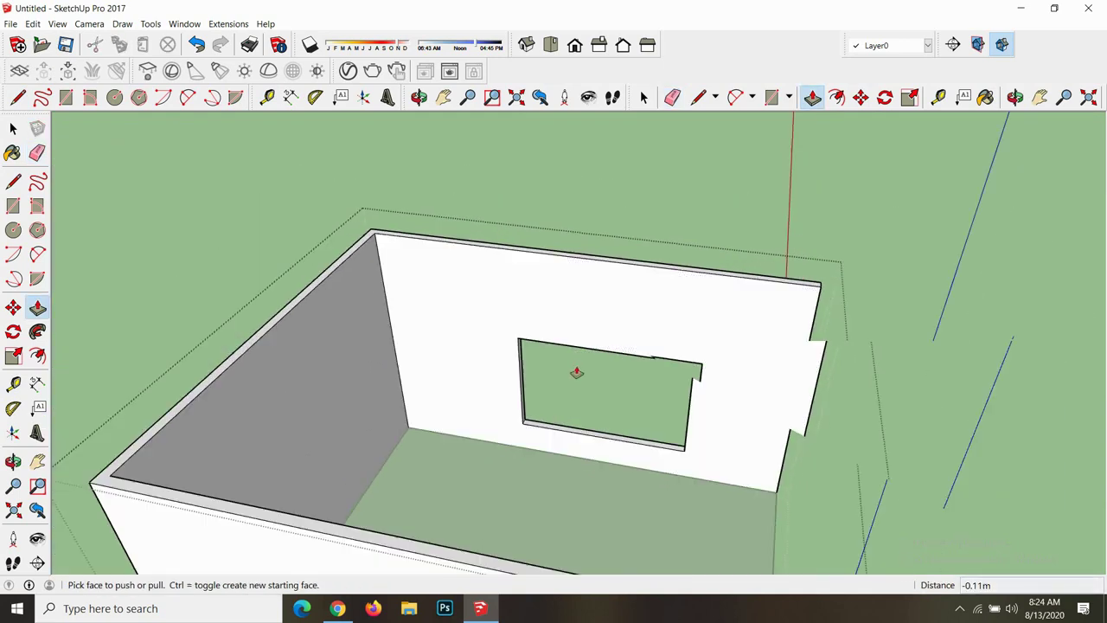
- Orbit to a straight-on, eye-level front view of the room
middle_drag(576, 370, 532, 329)
key(o)
drag(702, 277, 495, 234)
mouse_move(579, 430)
mouse_down()
mouse_move(457, 351)
mouse_move(415, 389)
mouse_up()
scroll(477, 319, down, 2)
scroll(501, 379, down, 1)
mouse_move(501, 379)
mouse_down()
mouse_move(514, 317)
mouse_move(456, 351)
mouse_up()
scroll(462, 356, up, 2)
scroll(483, 398, down, 1)
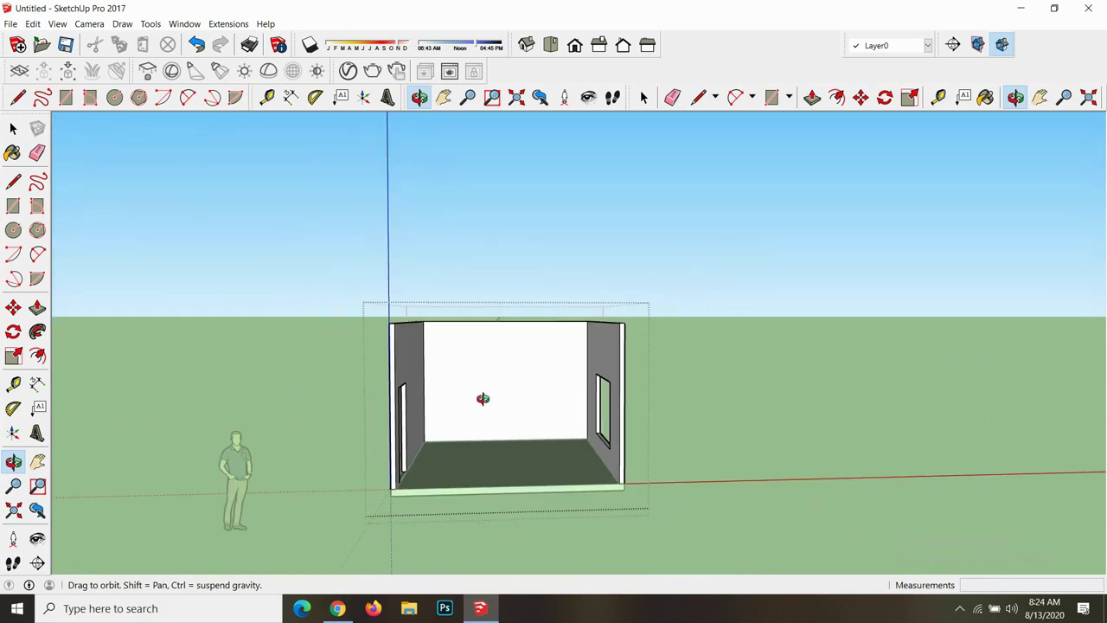
- Select the floor face from a slightly higher view
drag(483, 398, 477, 421)
key(space)
scroll(434, 451, up, 2)
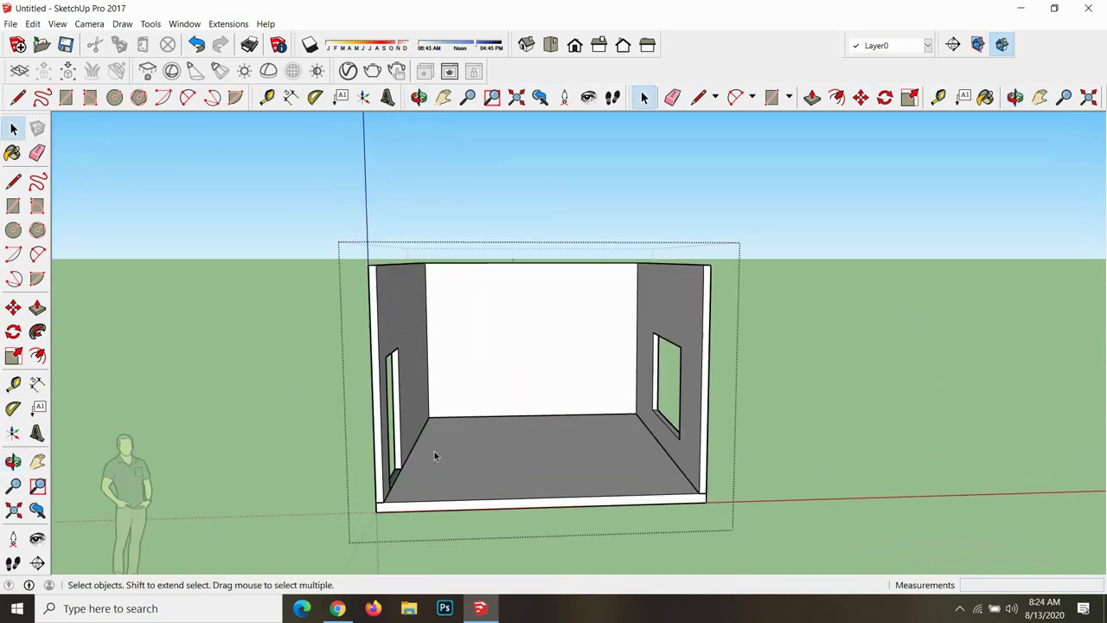
scroll(509, 467, up, 2)
click(509, 467)
scroll(510, 467, down, 2)
scroll(635, 474, up, 1)
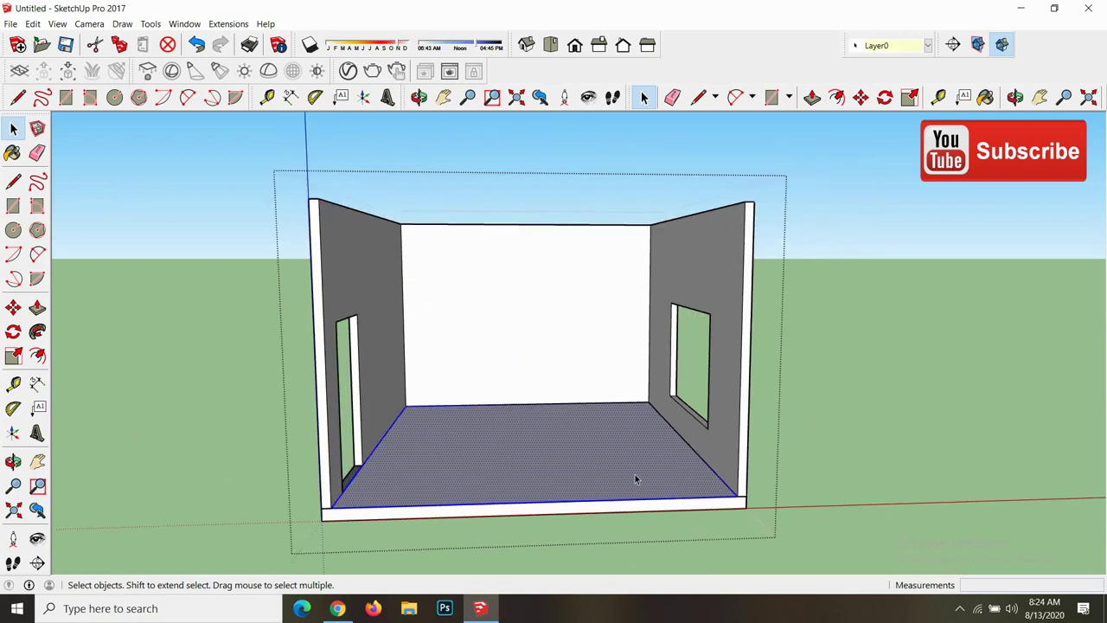
- Copy the floor up to the wall tops as the ceiling
key(m)
click(738, 497)
key(ctrl)
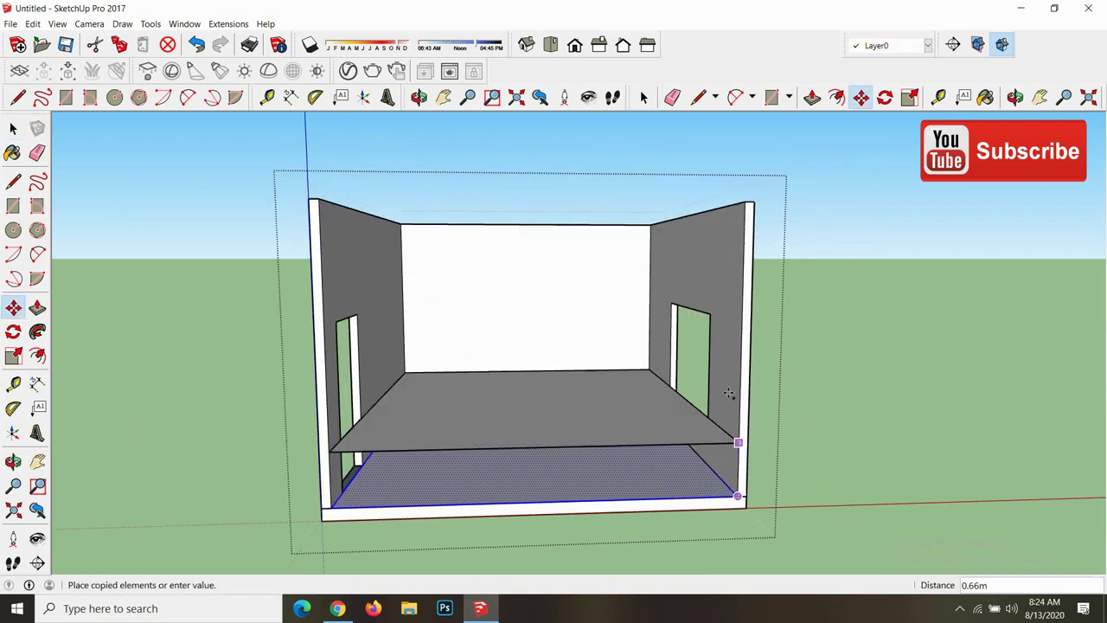
click(746, 203)
scroll(626, 288, down, 3)
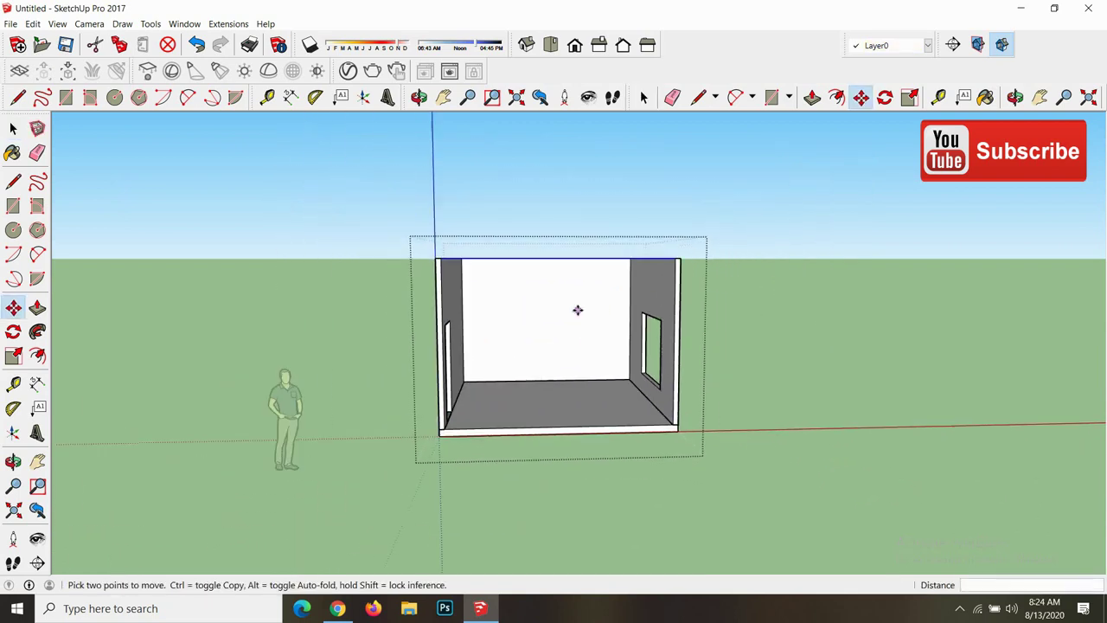
scroll(579, 308, down, 1)
click(421, 99)
mouse_move(554, 225)
mouse_down()
mouse_move(574, 277)
mouse_move(600, 257)
mouse_up()
- Thicken the ceiling copy into a 0.15 m slab
key(p)
click(598, 258)
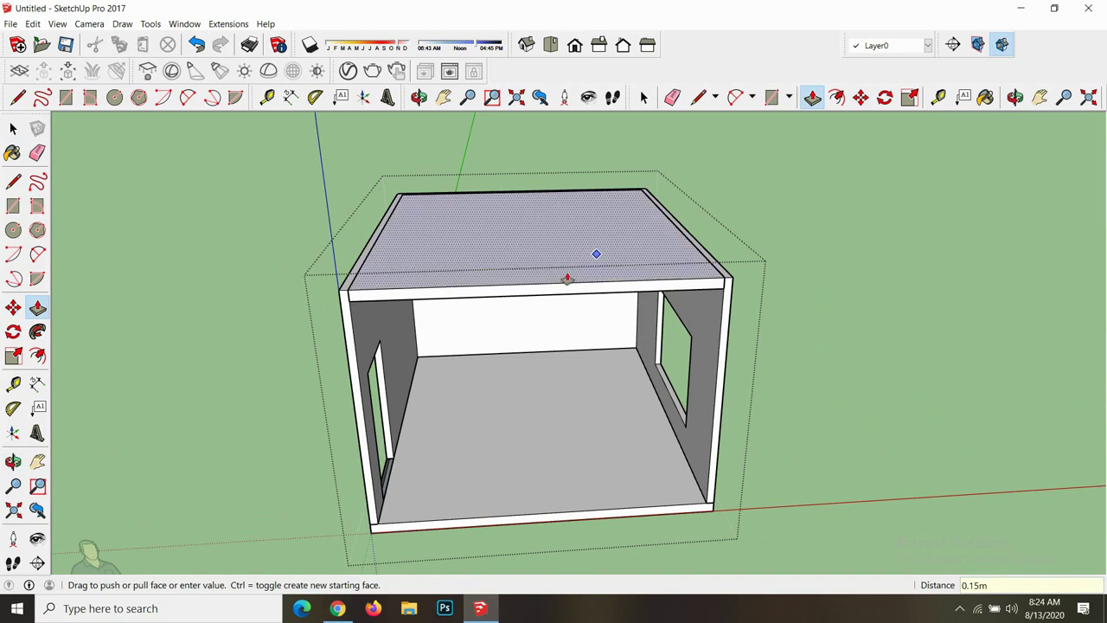
click(595, 260)
scroll(571, 268, down, 2)
scroll(554, 268, down, 2)
- Select the room's back wall face from a front view
click(418, 97)
mouse_move(592, 325)
mouse_down()
mouse_move(576, 257)
mouse_move(588, 199)
mouse_up()
scroll(527, 339, up, 2)
scroll(537, 361, up, 2)
scroll(510, 372, up, 1)
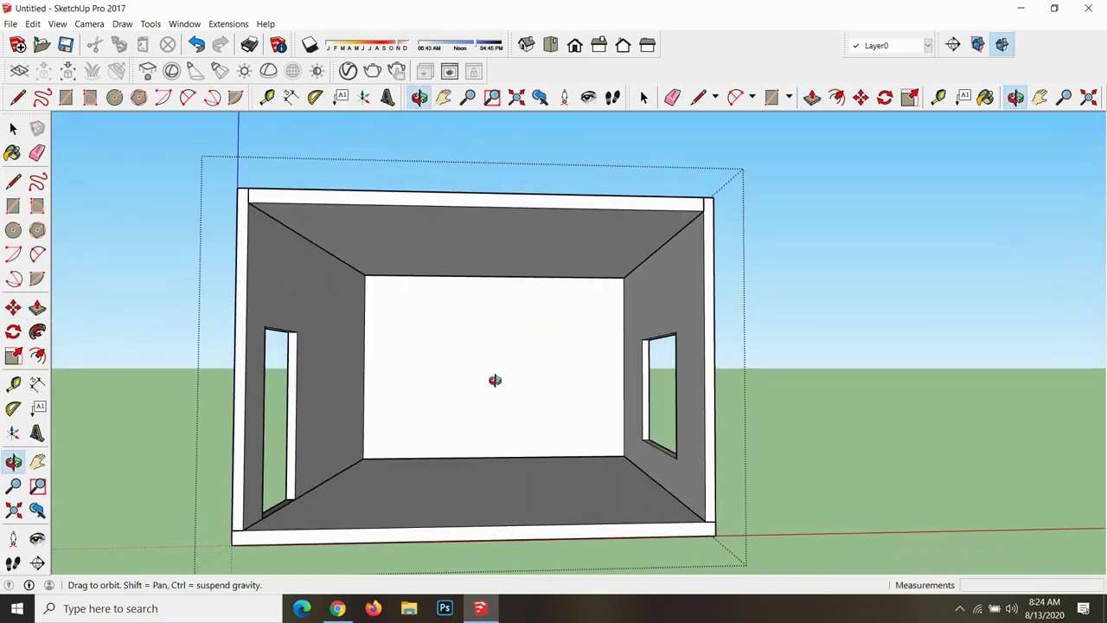
scroll(459, 390, up, 1)
key(space)
triple_click(461, 394)
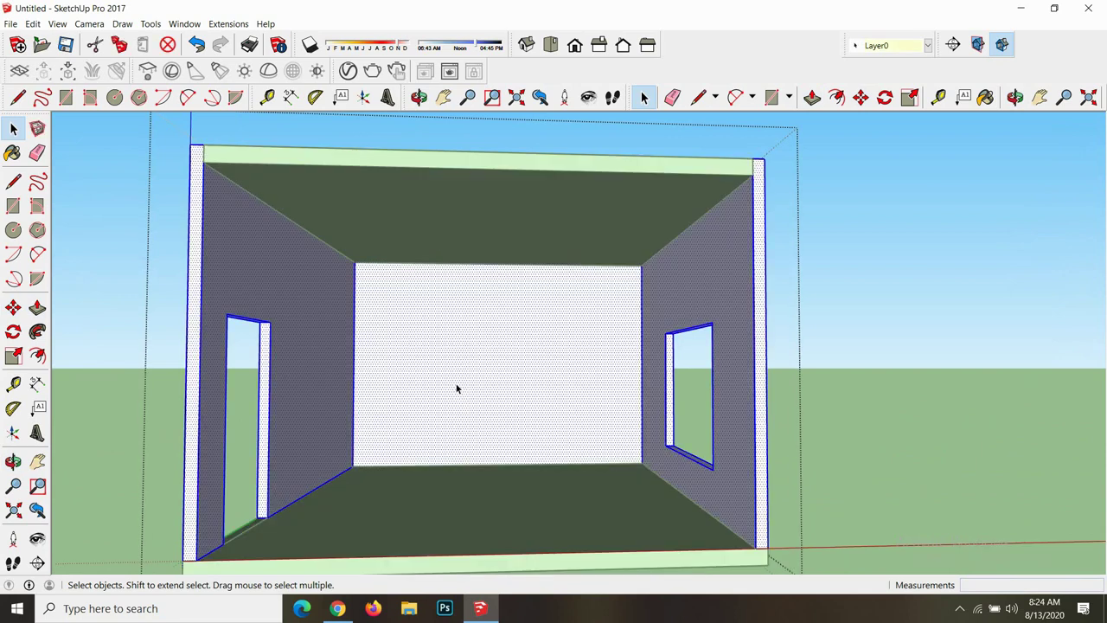
scroll(465, 389, up, 2)
scroll(471, 391, down, 2)
click(478, 397)
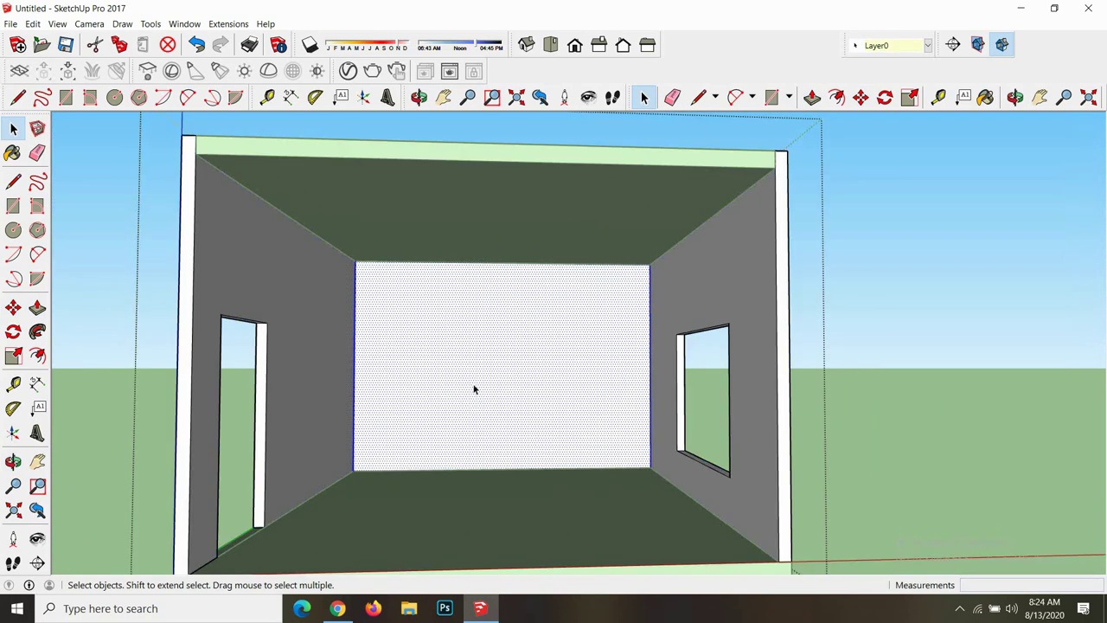
- Draw a vertical line from bottom to top down the middle of the back wall
scroll(475, 393, up, 2)
scroll(481, 413, down, 1)
scroll(487, 426, up, 1)
key(l)
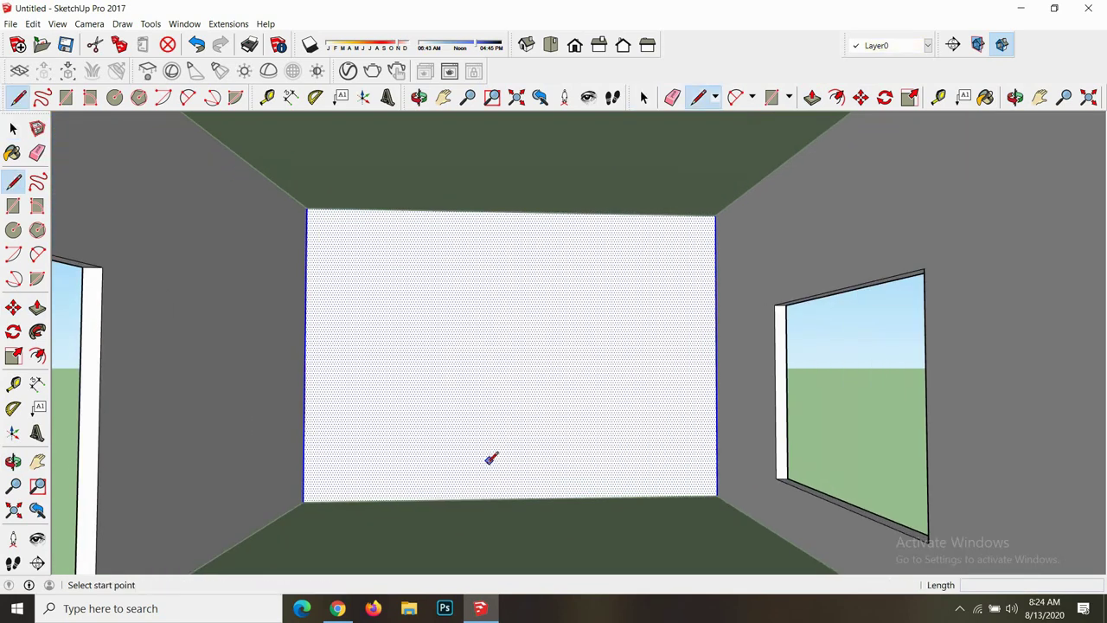
click(515, 499)
click(516, 211)
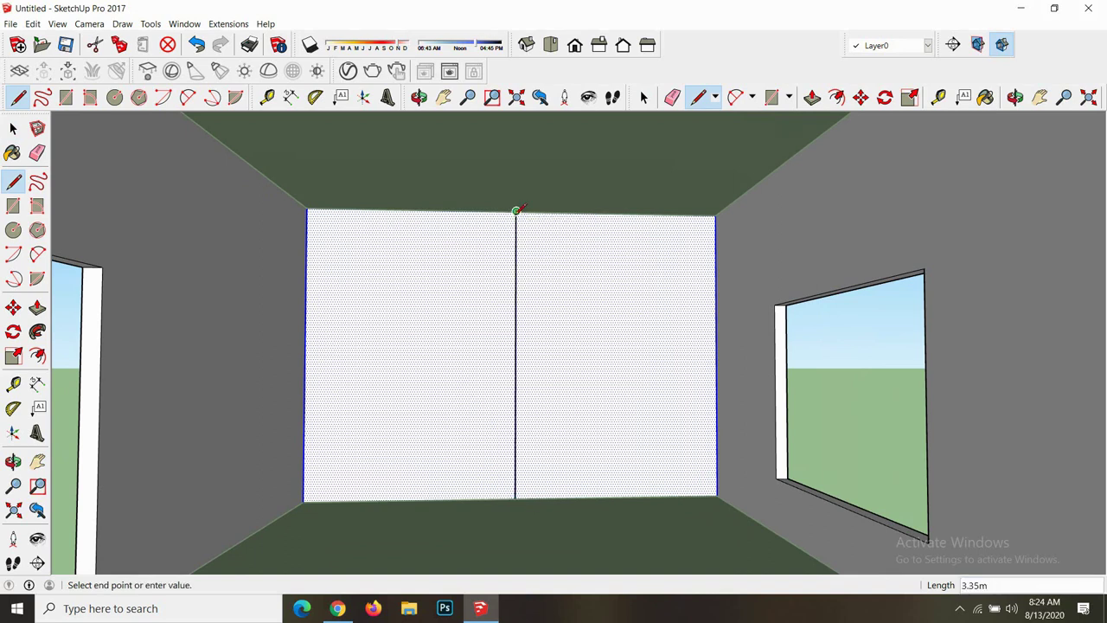
scroll(583, 341, down, 1)
scroll(631, 349, down, 1)
key(space)
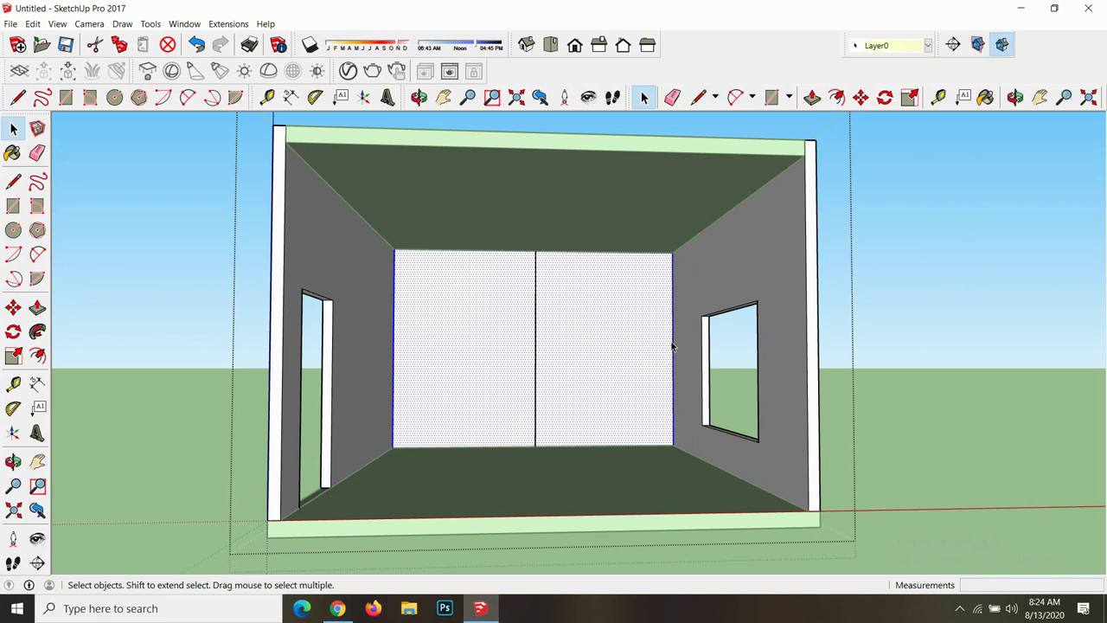
scroll(675, 347, up, 2)
- Copy the back wall's right edge 0.1 to the left to mark a narrow strip
click(733, 363)
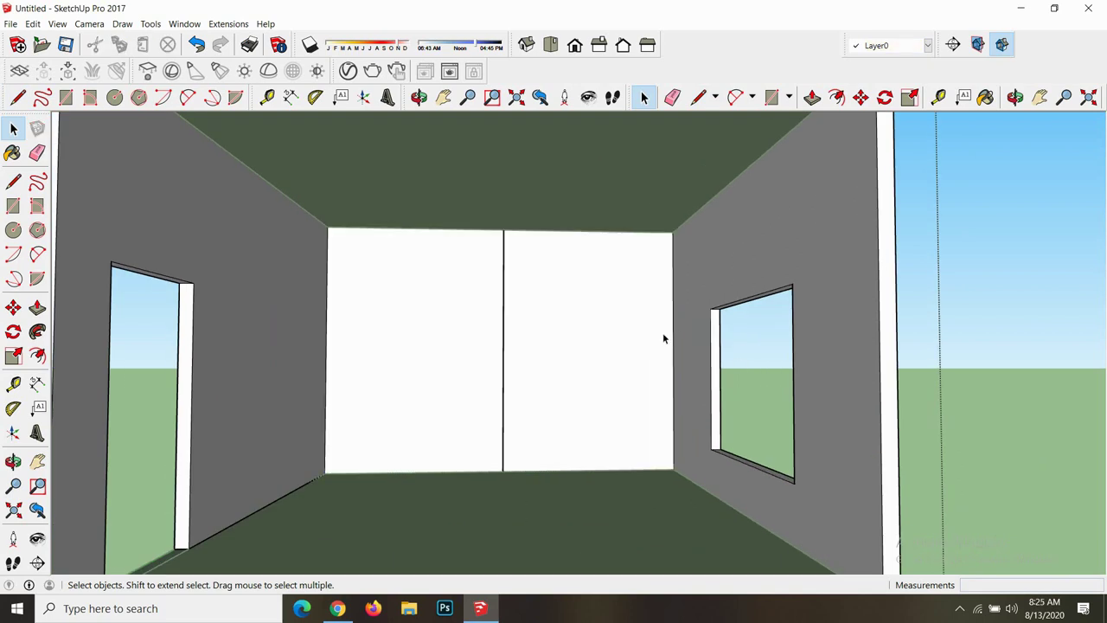
triple_click(662, 338)
scroll(663, 337, up, 1)
scroll(665, 337, up, 1)
key(m)
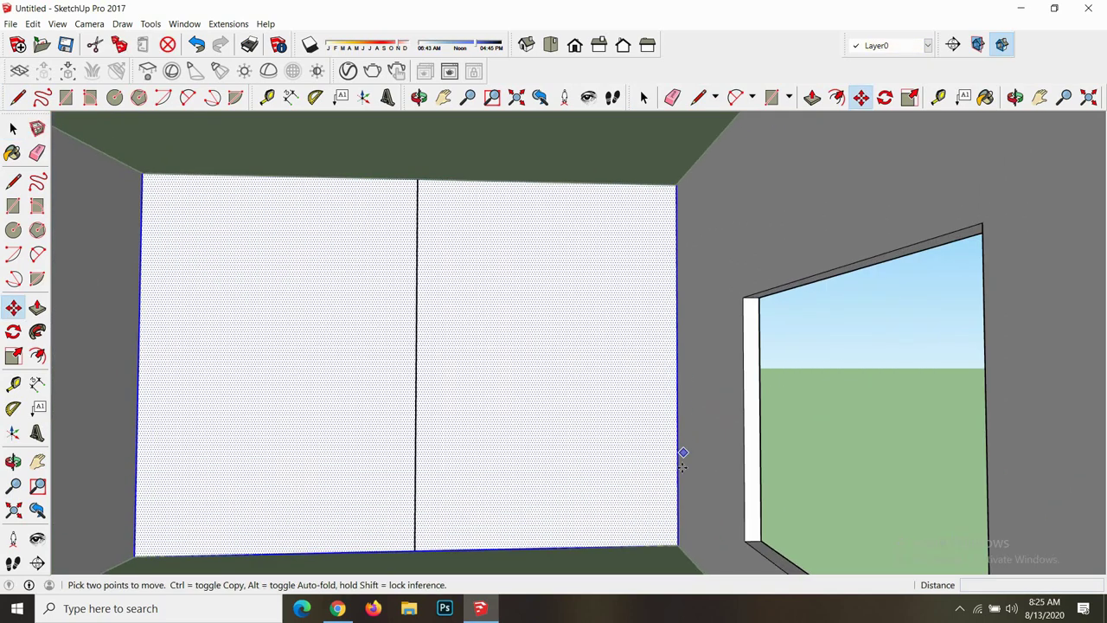
click(678, 543)
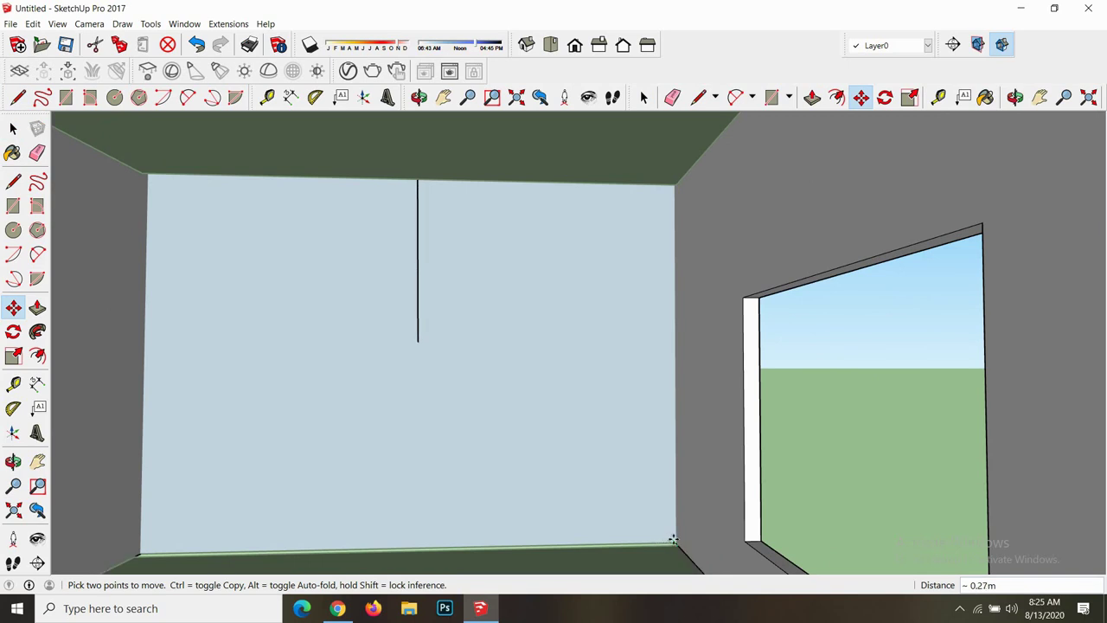
key(space)
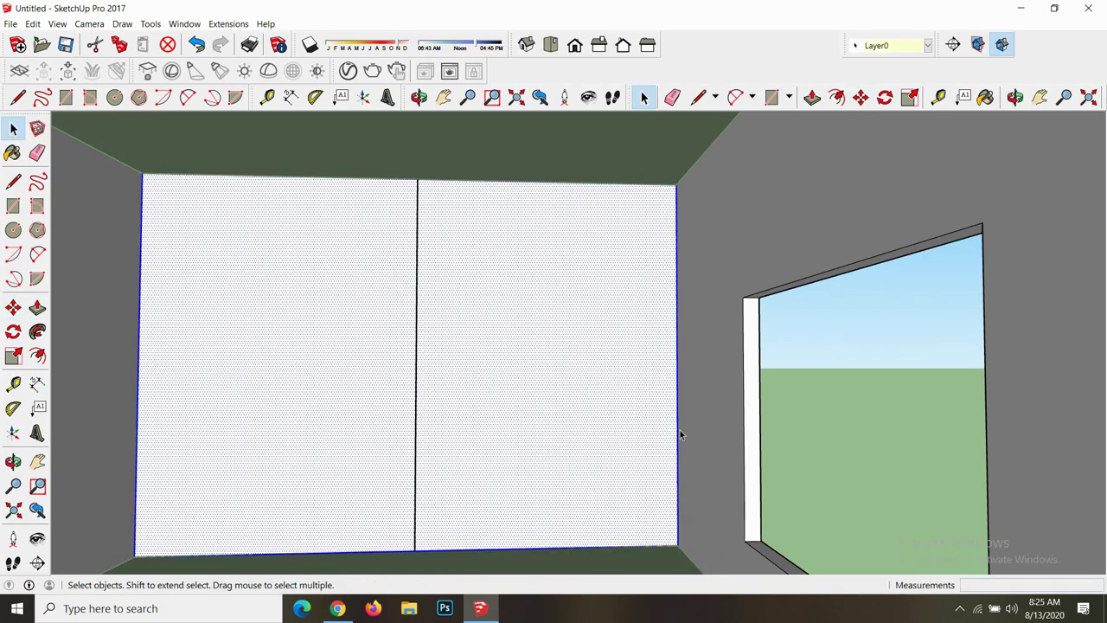
click(678, 430)
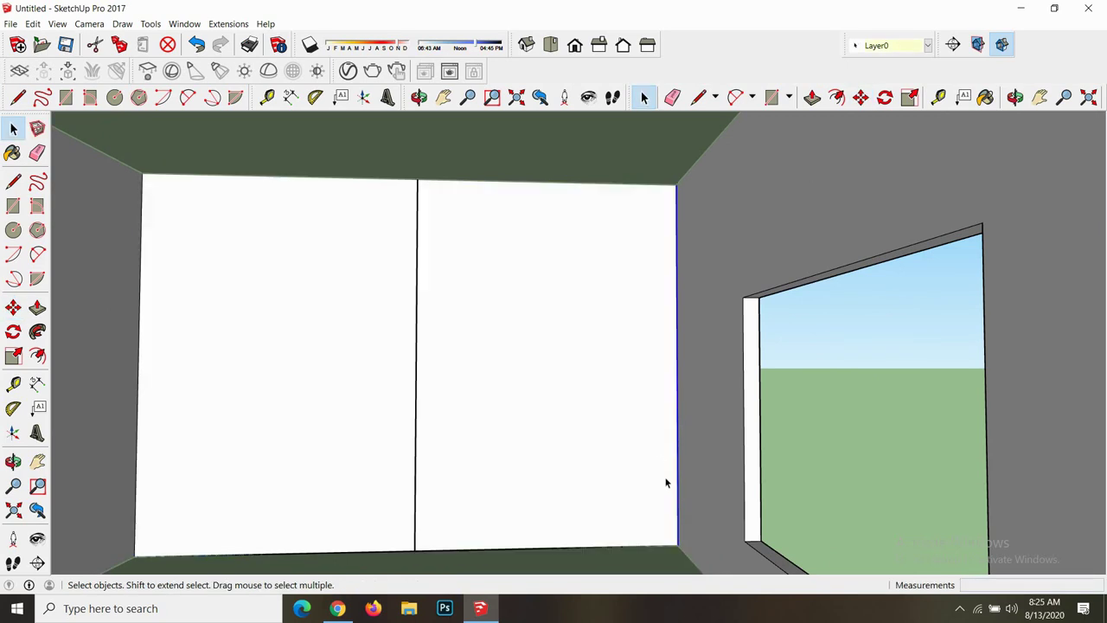
key(m)
key(ctrl)
click(678, 545)
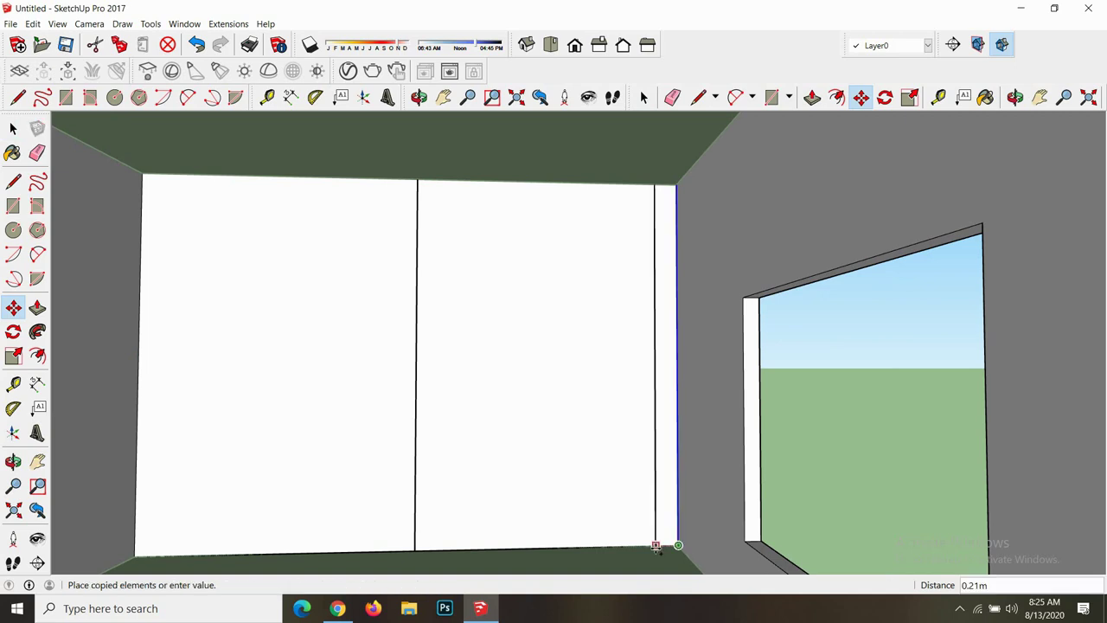
key(Return)
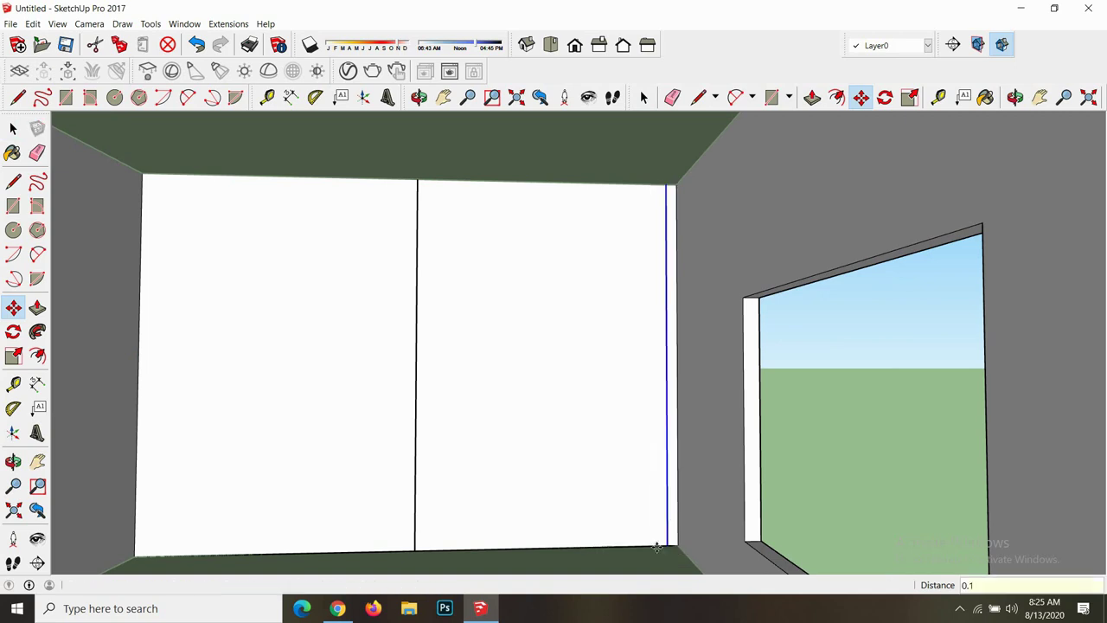
scroll(640, 493, up, 2)
scroll(683, 459, up, 2)
key(space)
- Turn the narrow strip at the wall's right end into a component
click(657, 458)
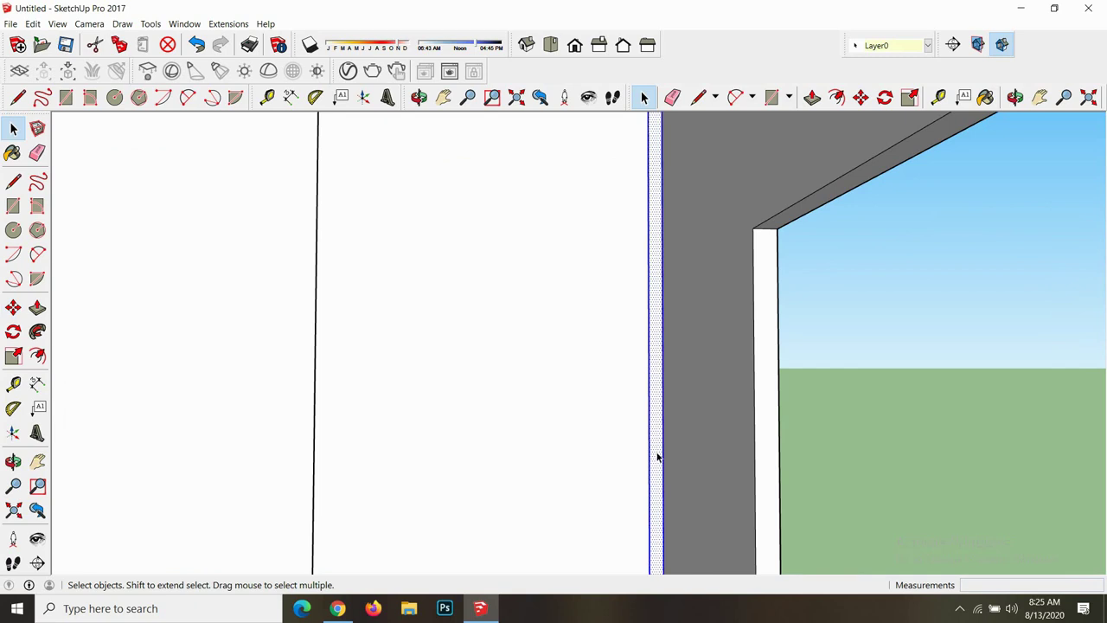
right_click(658, 457)
click(701, 329)
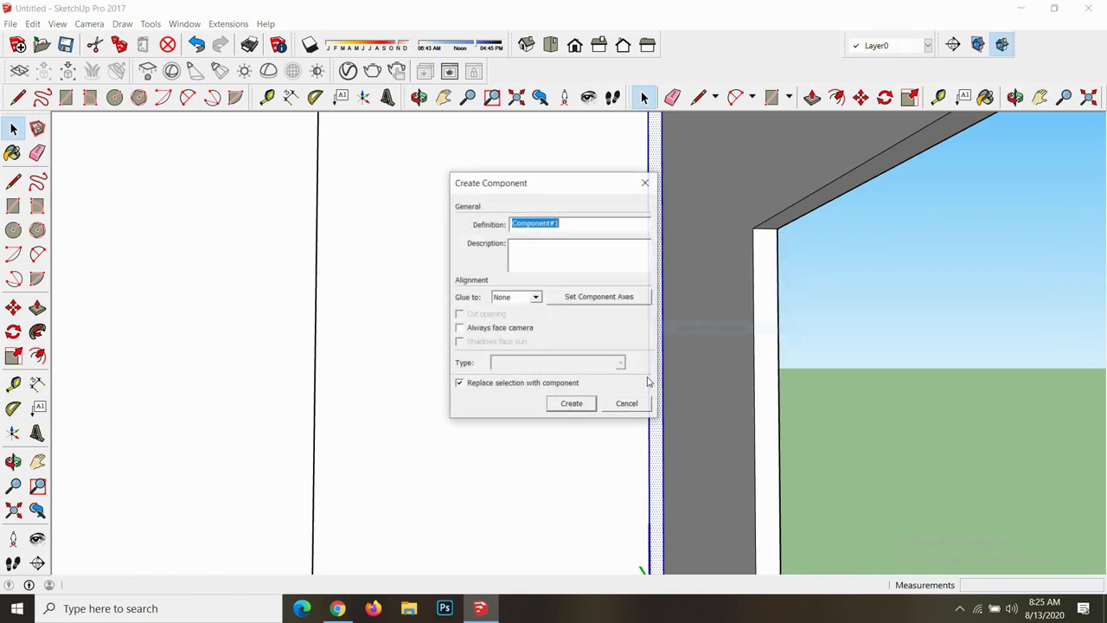
text(tim)
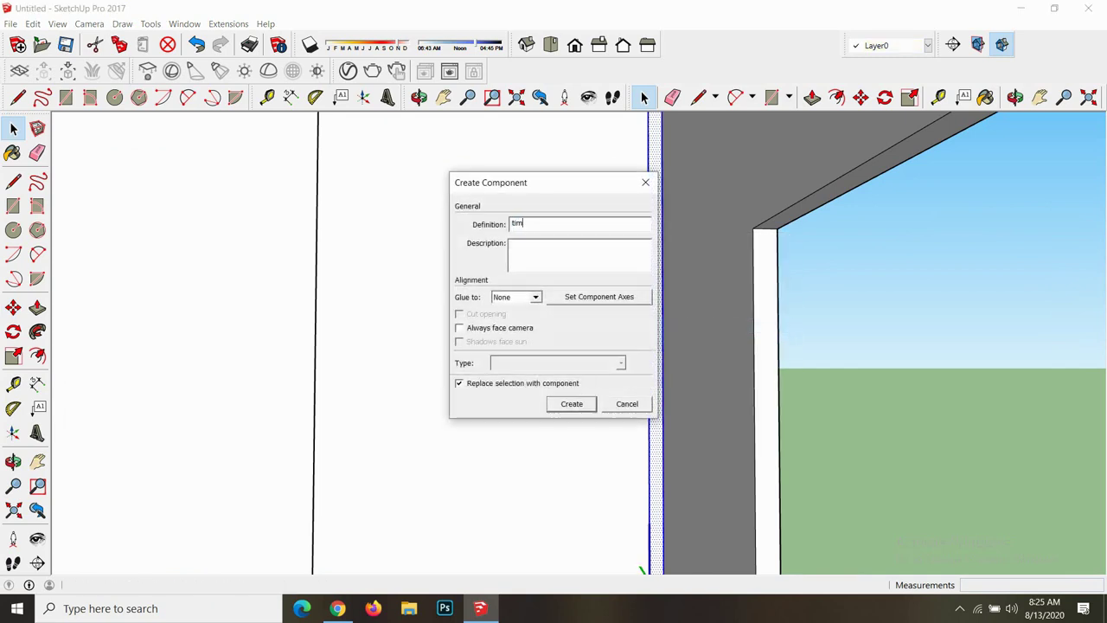
click(572, 403)
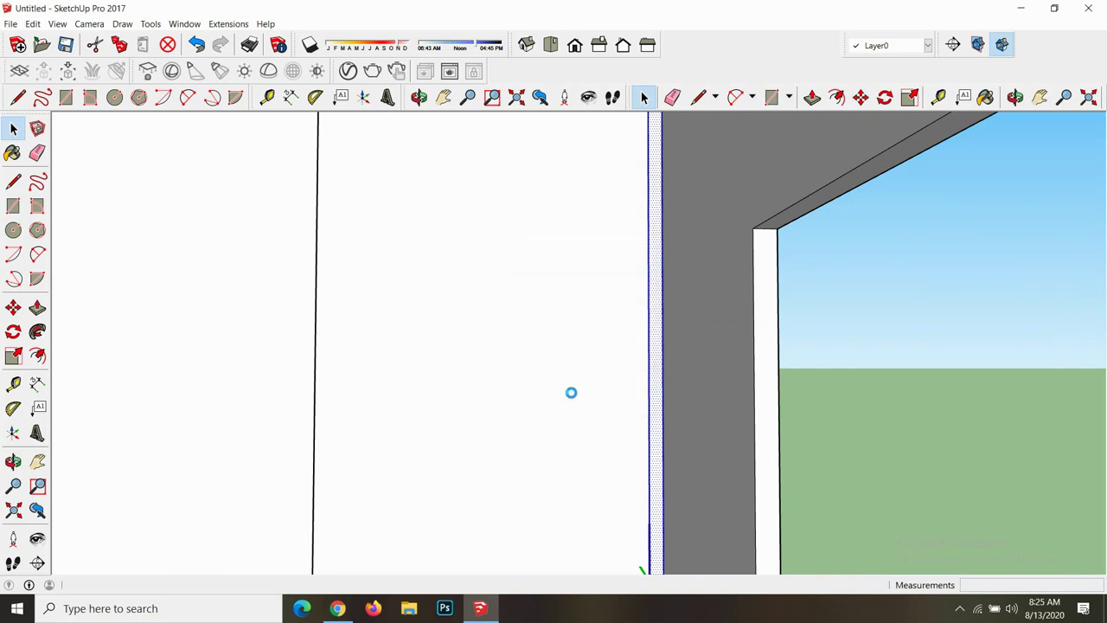
scroll(608, 409, down, 5)
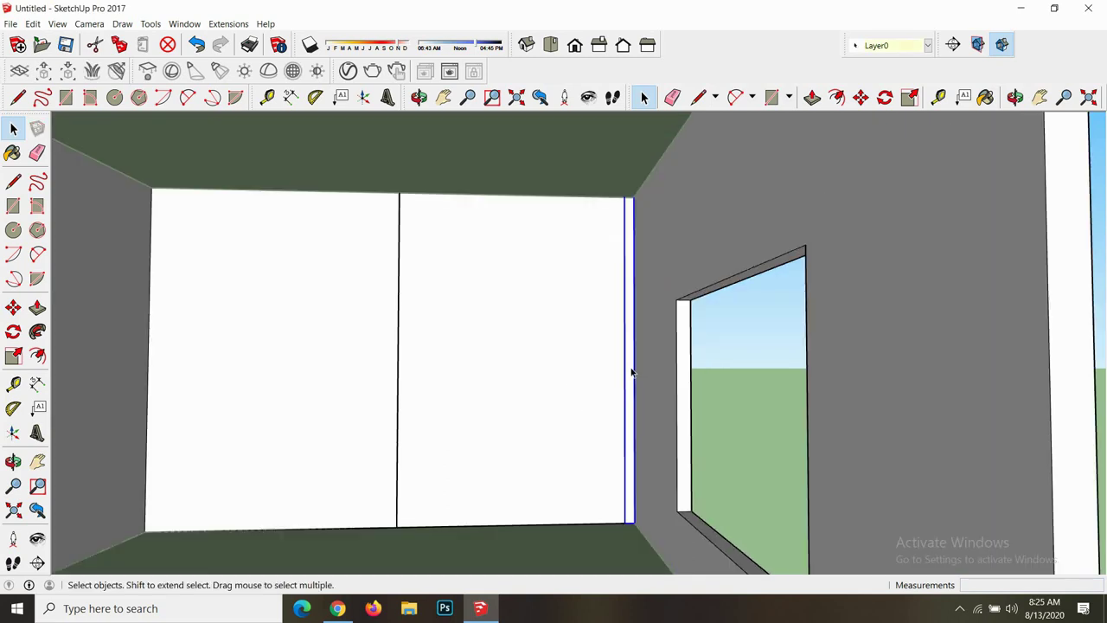
- Copy the strip component leftward along the wall at 0.15 spacing
key(m)
click(631, 522)
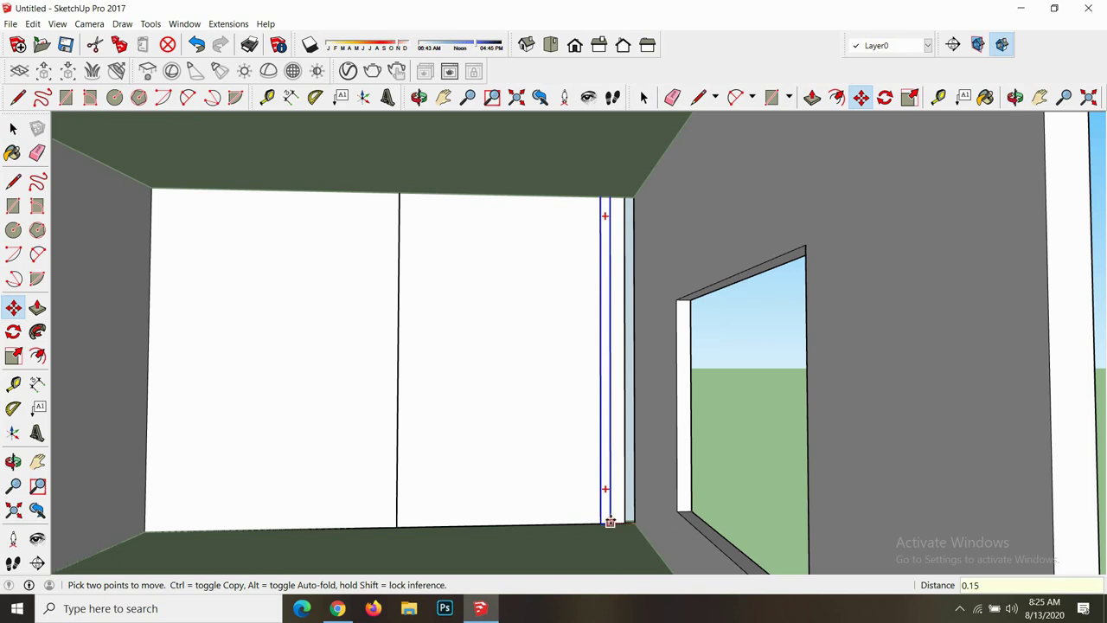
click(610, 522)
scroll(610, 522, up, 3)
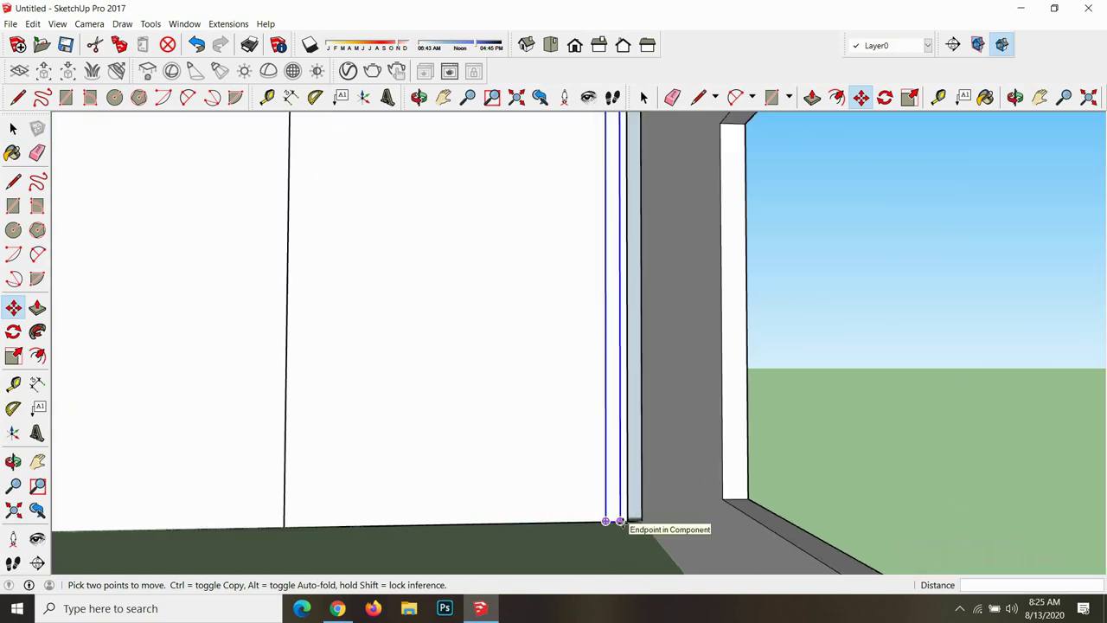
click(621, 523)
key(Escape)
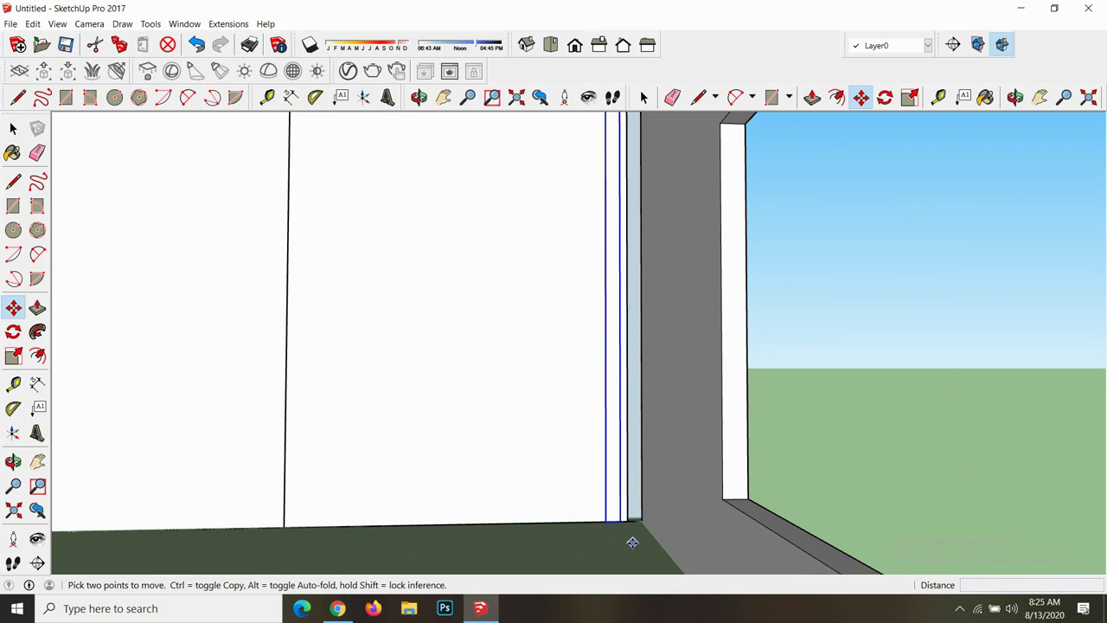
ctrl+click(619, 523)
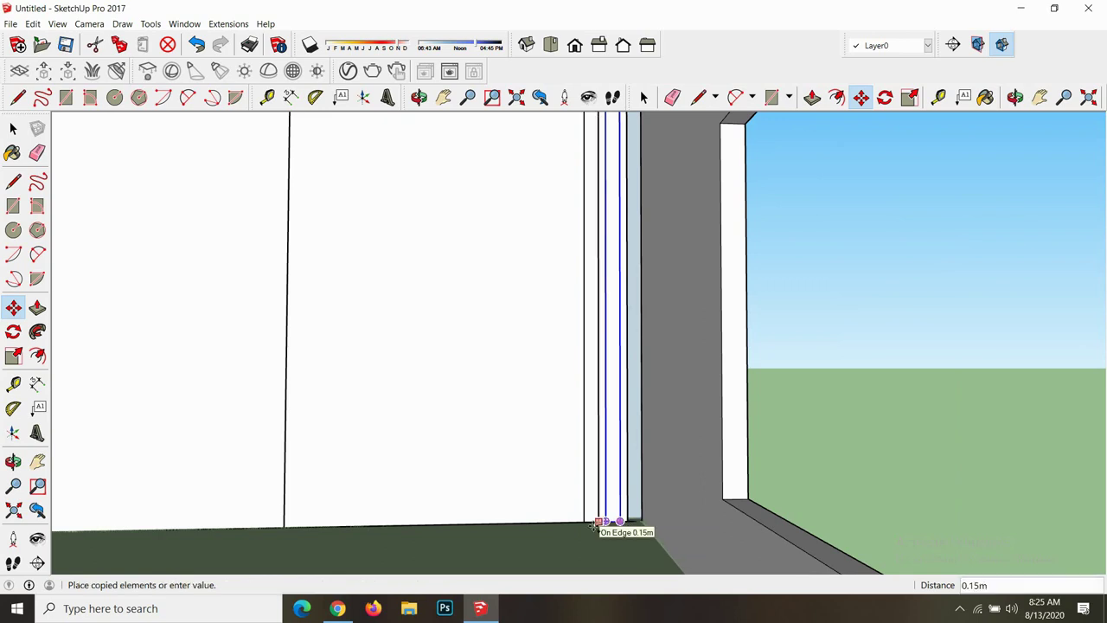
click(598, 522)
scroll(592, 538, up, 2)
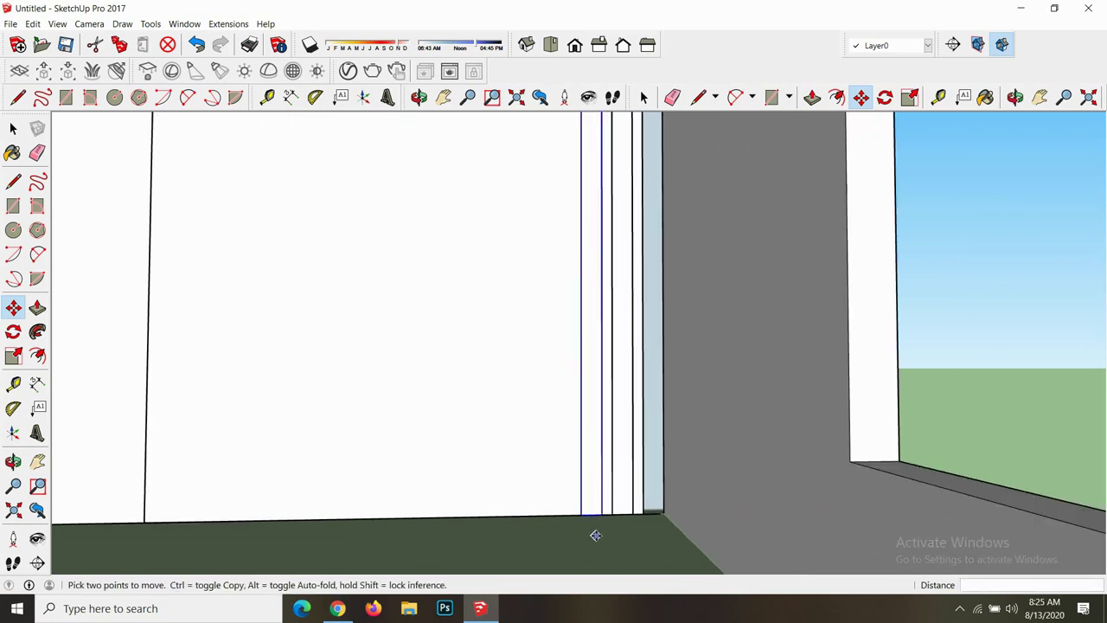
ctrl+click(602, 514)
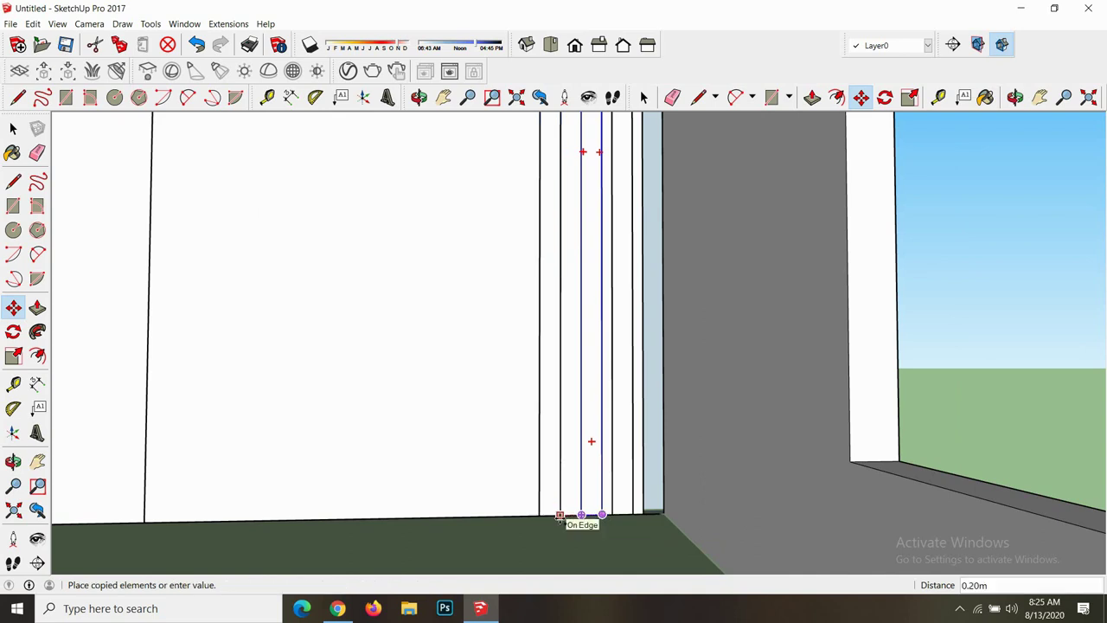
click(560, 515)
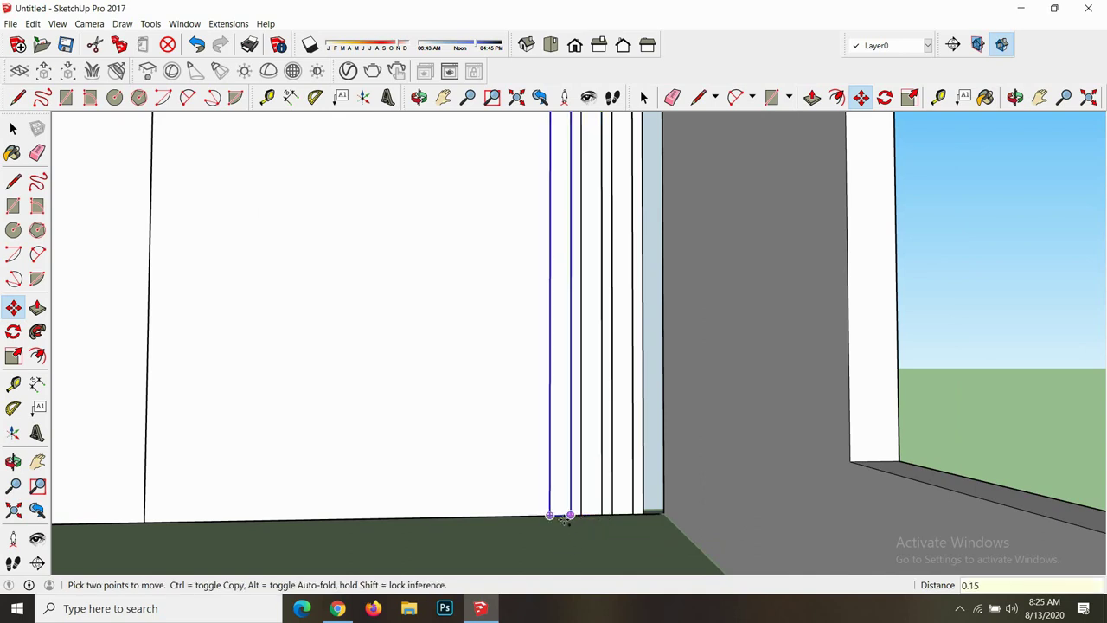
ctrl+click(561, 515)
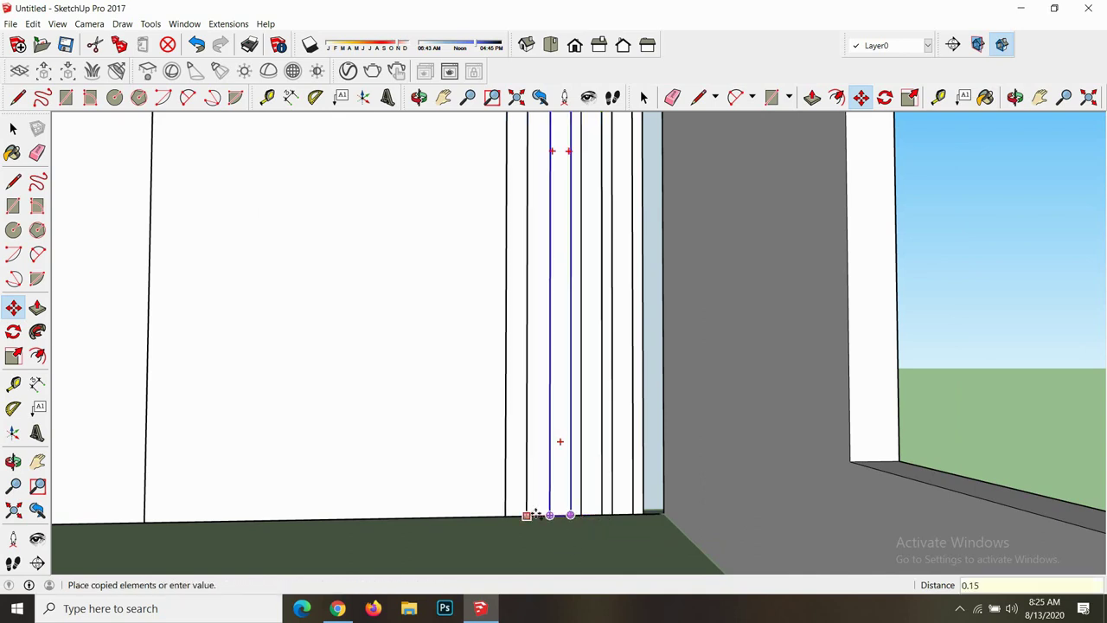
click(528, 516)
- Add further slat copies leftward, using 0.1 and 0.15 offsets
ctrl+click(538, 516)
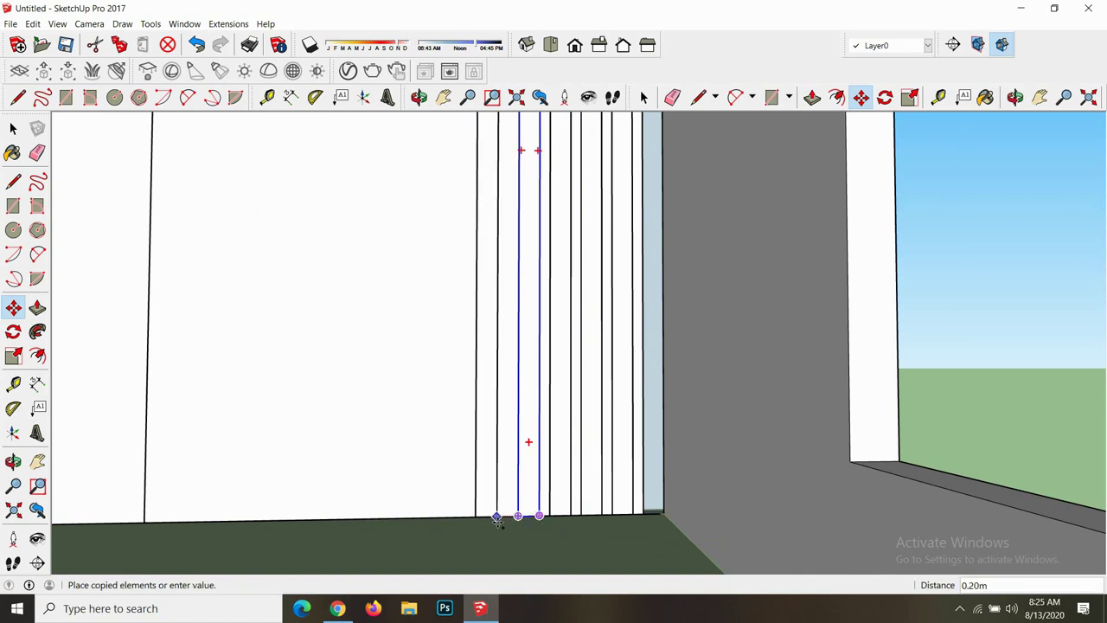
click(509, 517)
ctrl+click(508, 517)
key(Return)
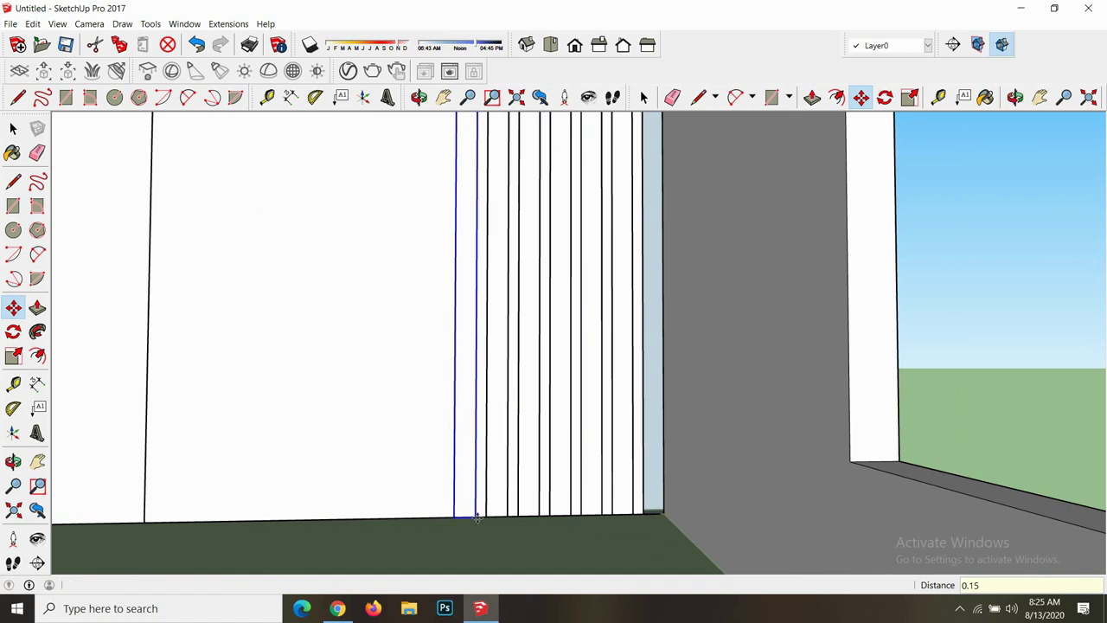
ctrl+click(475, 517)
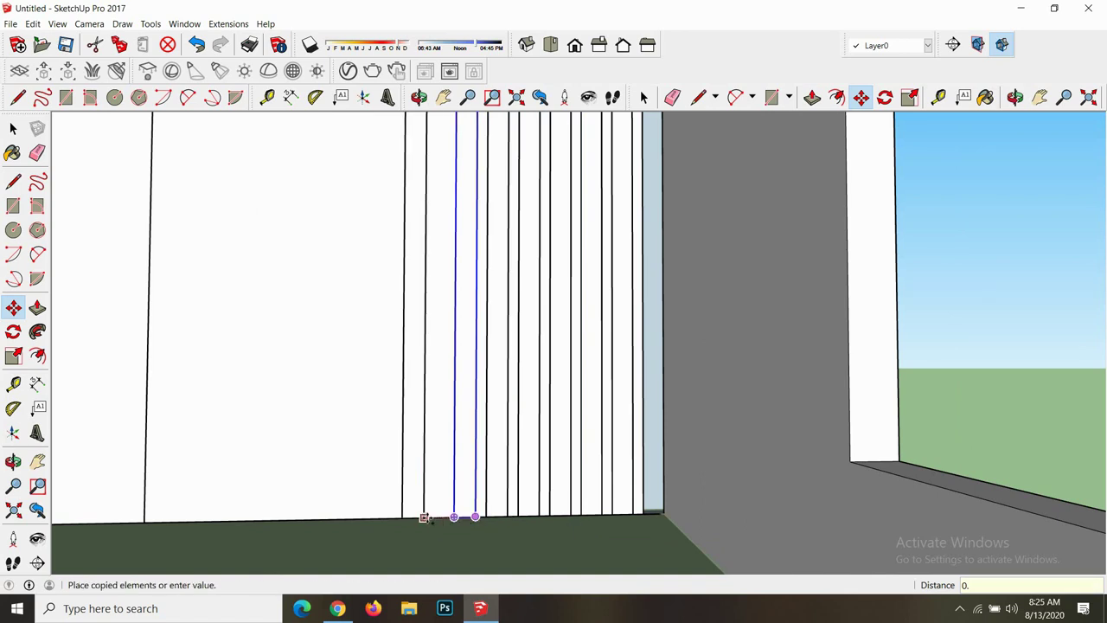
text(0.1)
key(Return)
ctrl+click(442, 517)
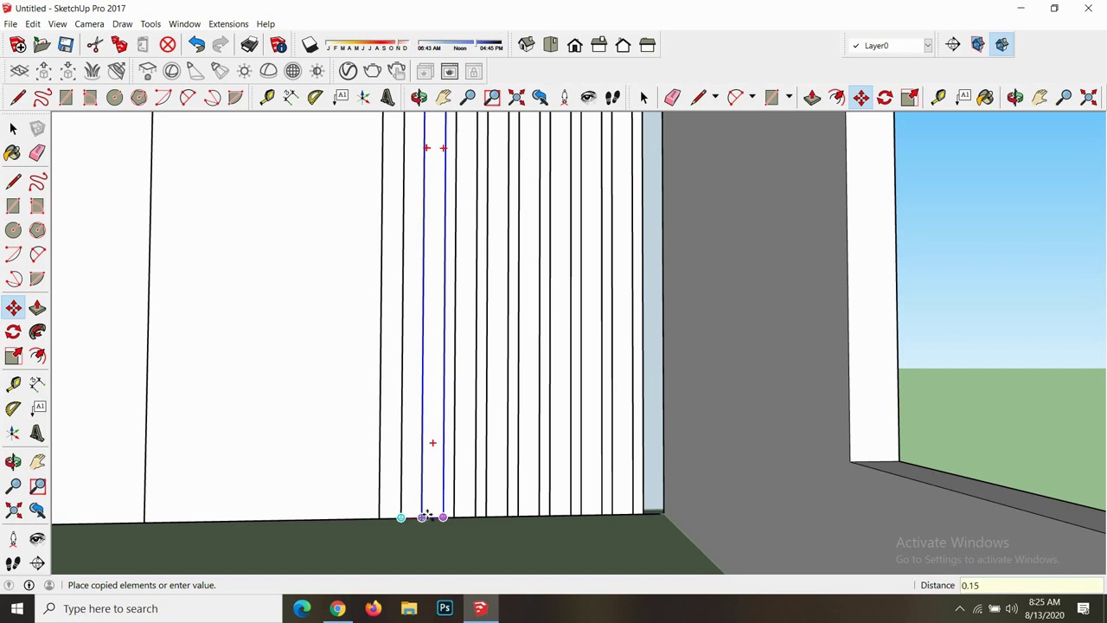
key(Return)
ctrl+click(410, 517)
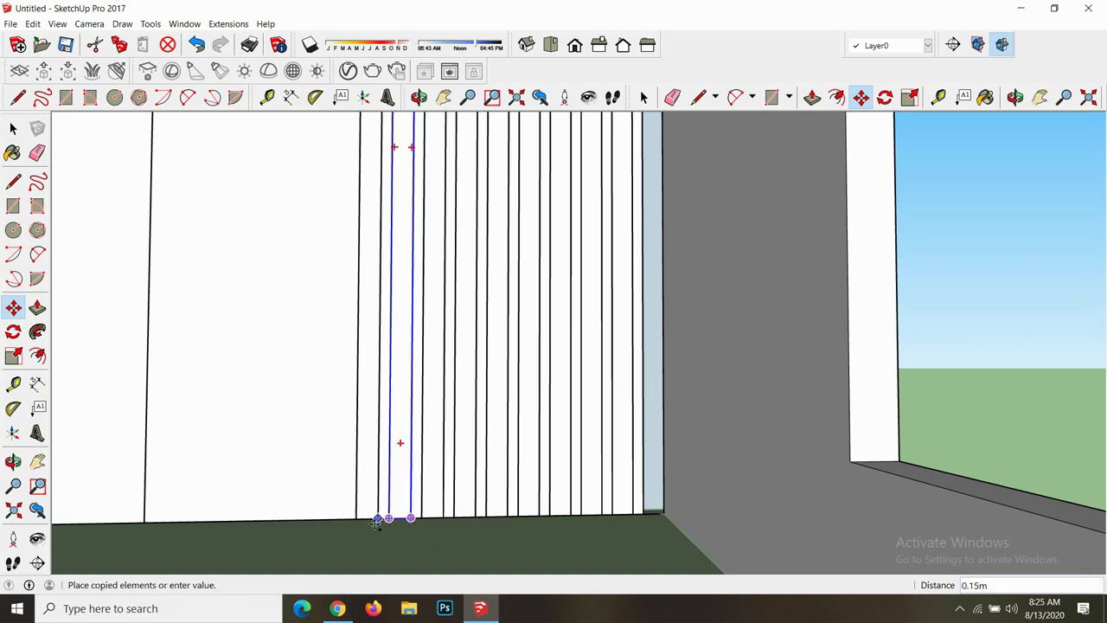
text(15)
key(Return)
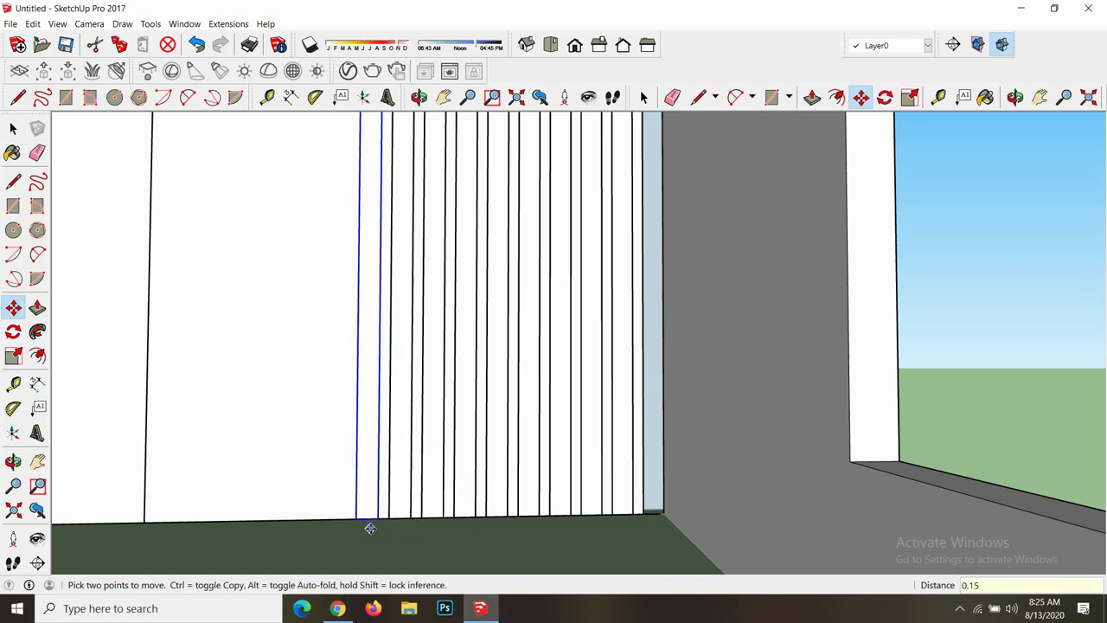
ctrl+click(377, 518)
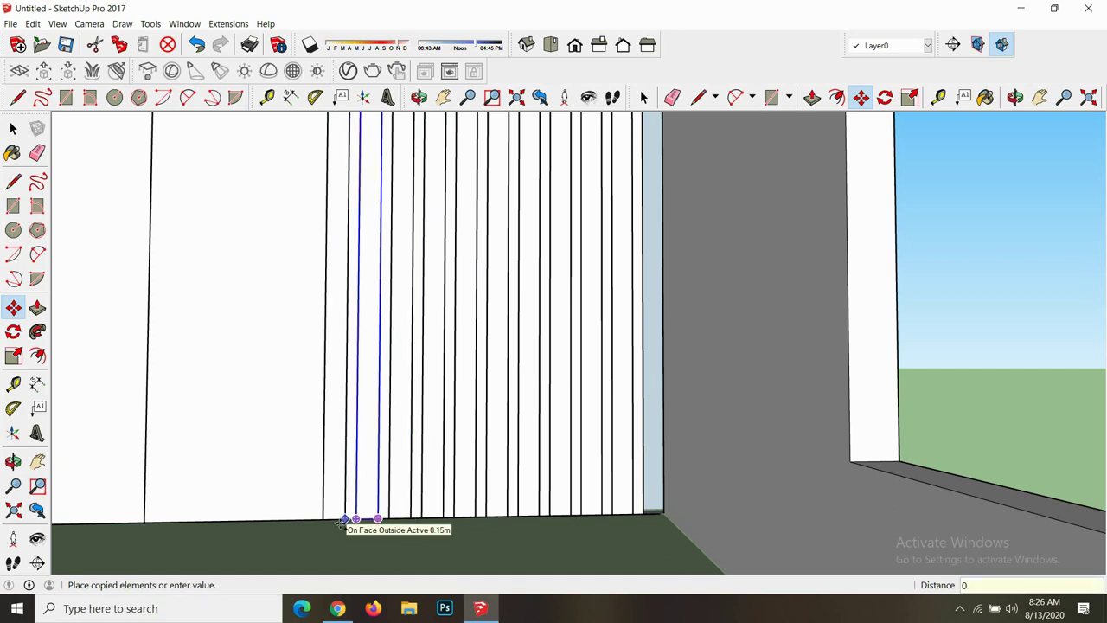
key(Return)
middle_drag(350, 519, 385, 530)
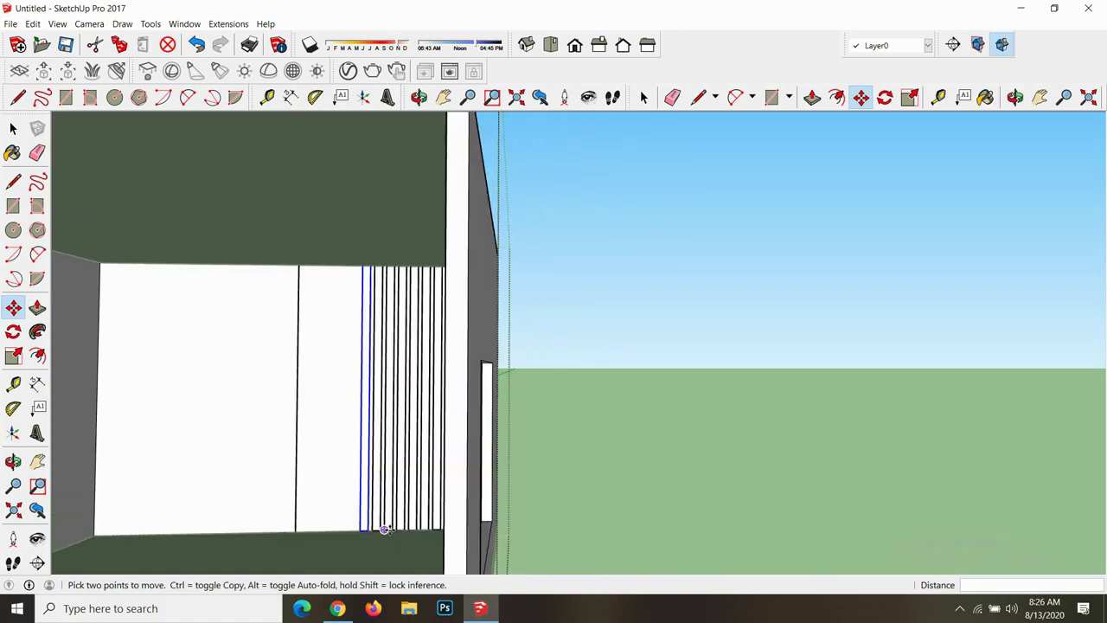
key(o)
drag(277, 254, 375, 275)
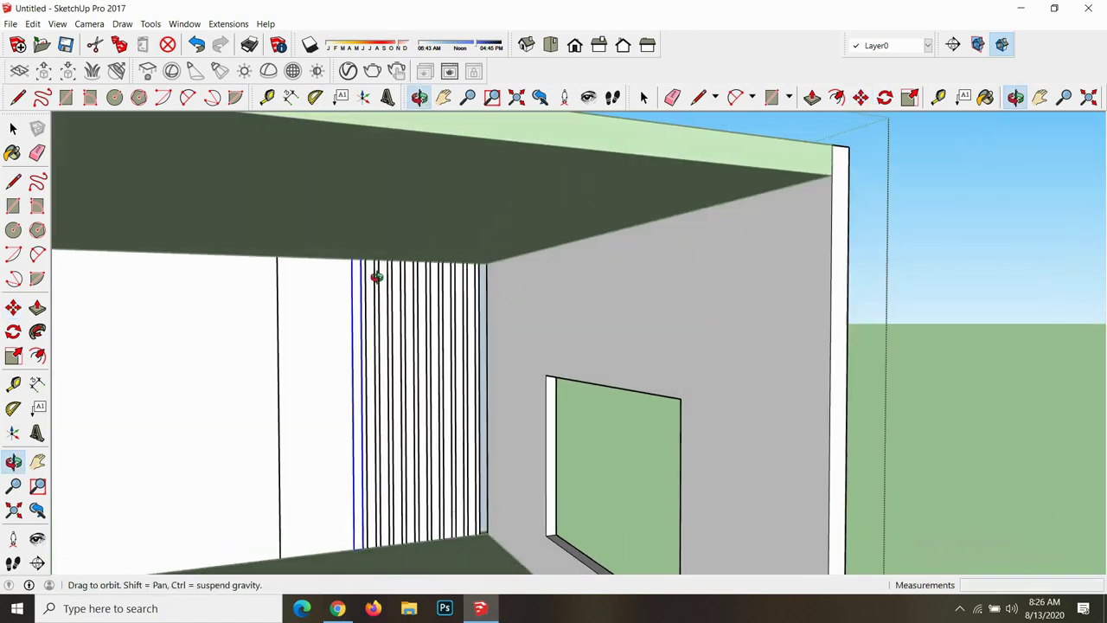
key(space)
scroll(562, 450, up, 2)
scroll(529, 451, up, 3)
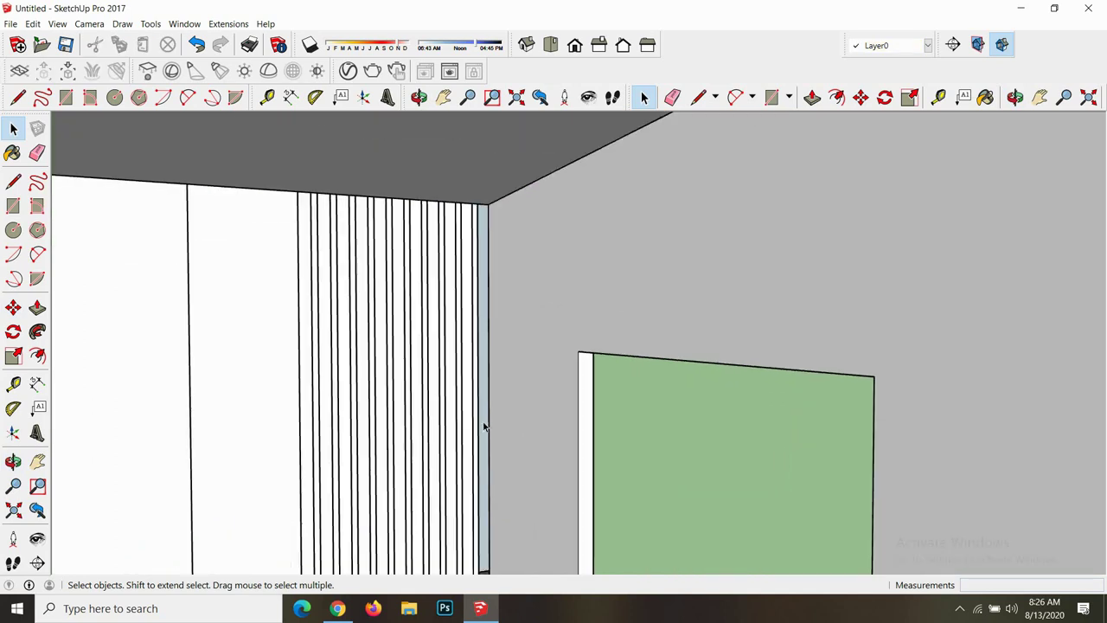
scroll(482, 420, up, 3)
triple_click(484, 424)
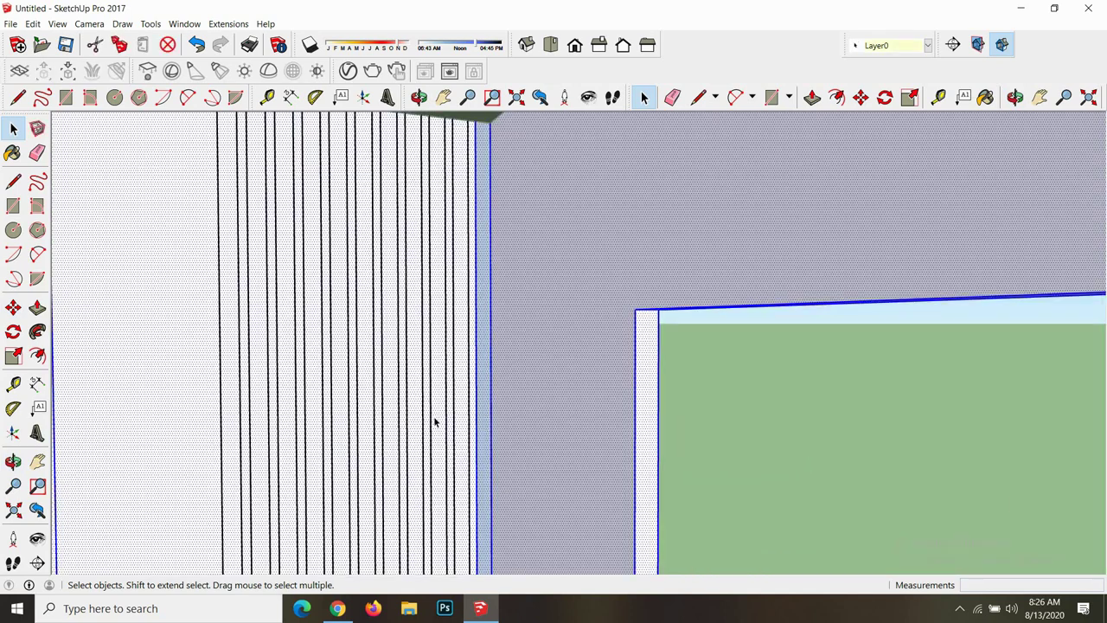
scroll(462, 420, down, 1)
scroll(468, 420, down, 1)
scroll(473, 418, down, 1)
scroll(474, 417, down, 1)
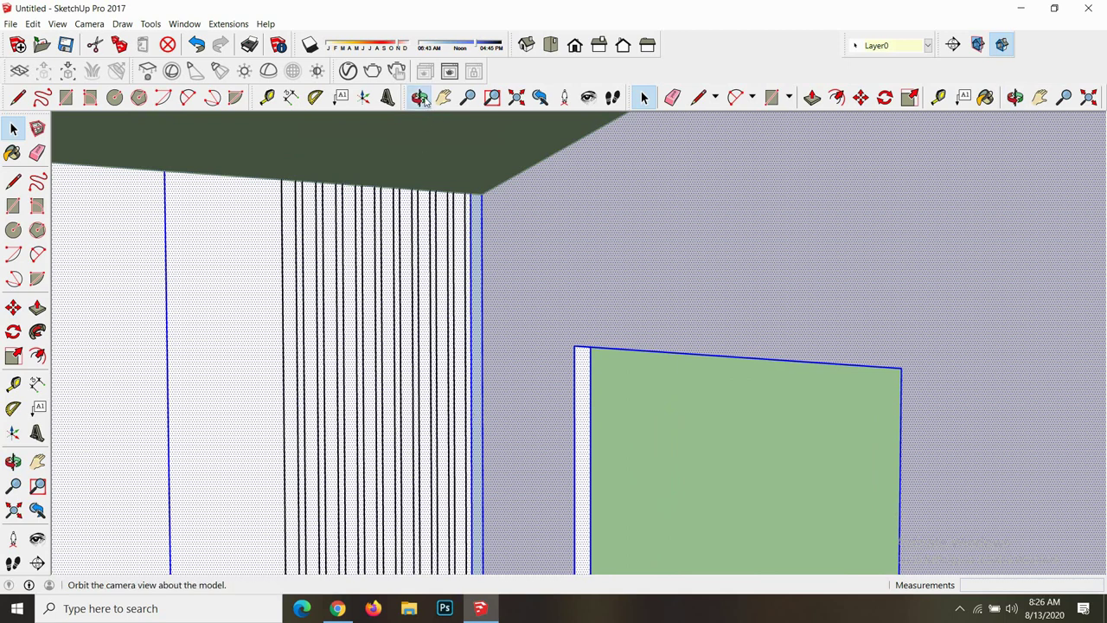
click(418, 97)
drag(450, 251, 427, 304)
scroll(428, 312, down, 1)
scroll(406, 355, down, 1)
scroll(401, 381, up, 2)
key(space)
scroll(559, 491, up, 1)
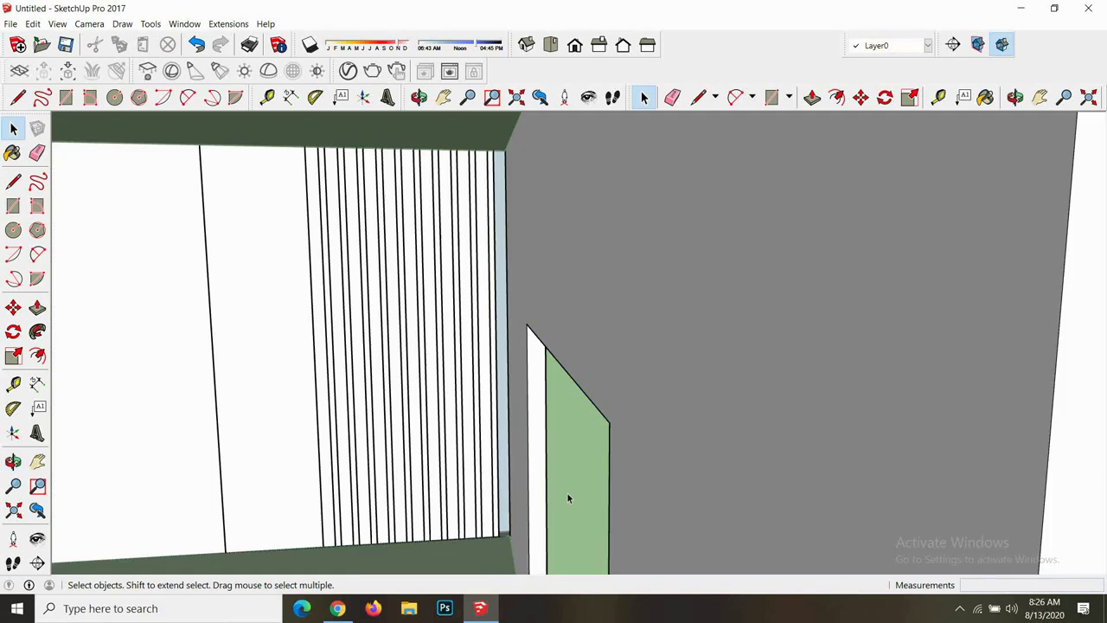
scroll(567, 493, up, 2)
scroll(498, 553, up, 1)
scroll(499, 554, up, 1)
scroll(500, 537, down, 1)
scroll(502, 522, down, 1)
key(ctrl+a)
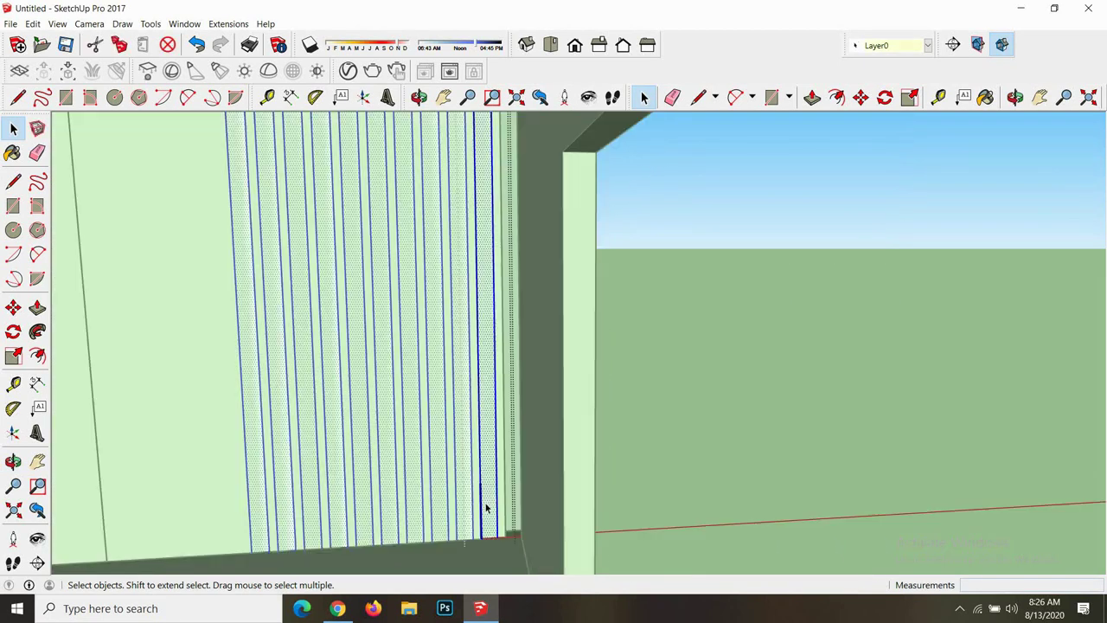
- Push/Pull the slat strip faces 0.10 m out from the back wall
click(512, 492)
scroll(512, 489, up, 1)
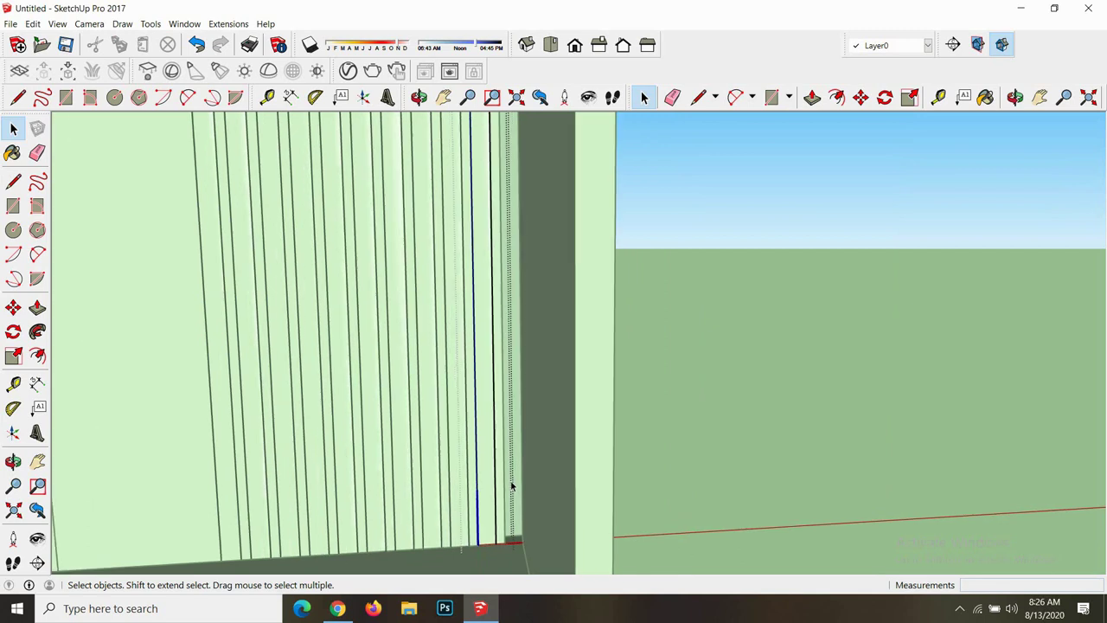
key(p)
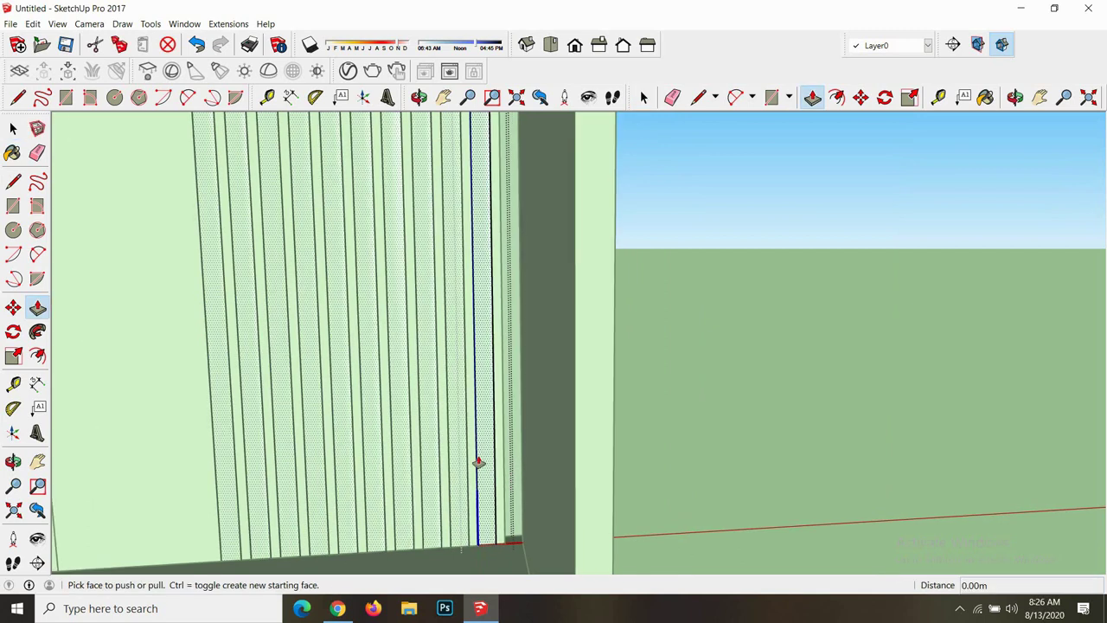
drag(491, 465, 482, 477)
middle_drag(482, 477, 480, 484)
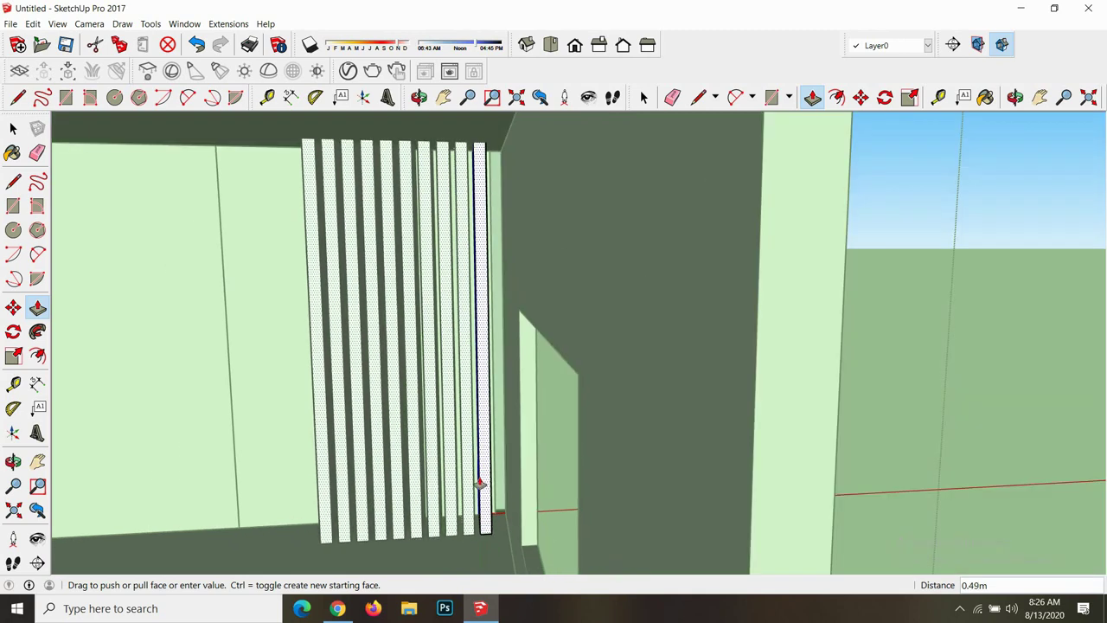
key(Return)
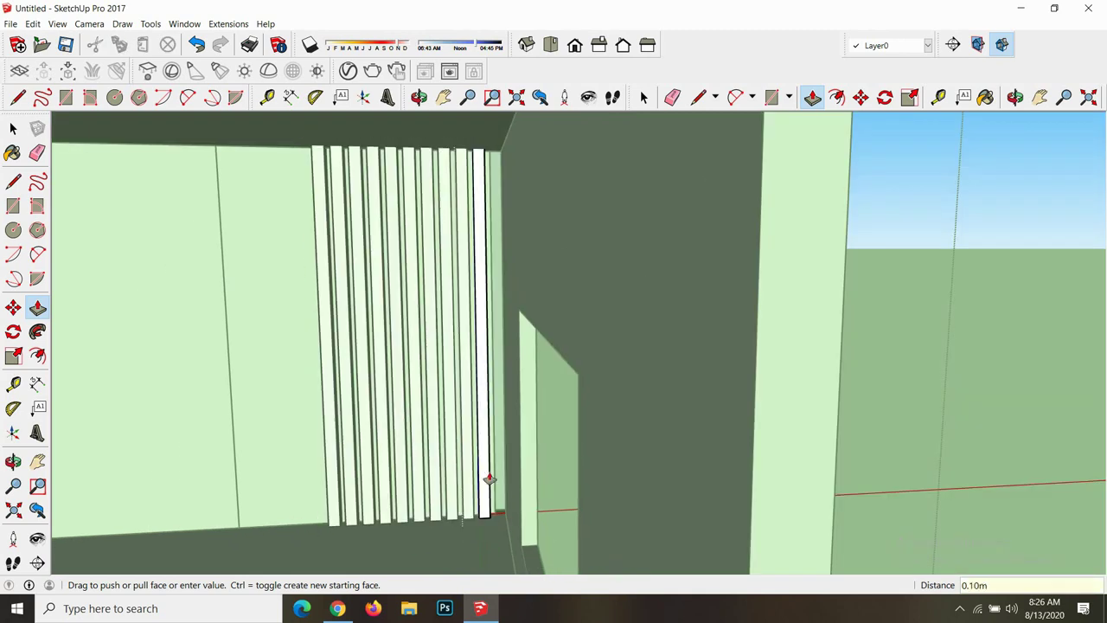
scroll(486, 474, down, 3)
scroll(472, 459, down, 2)
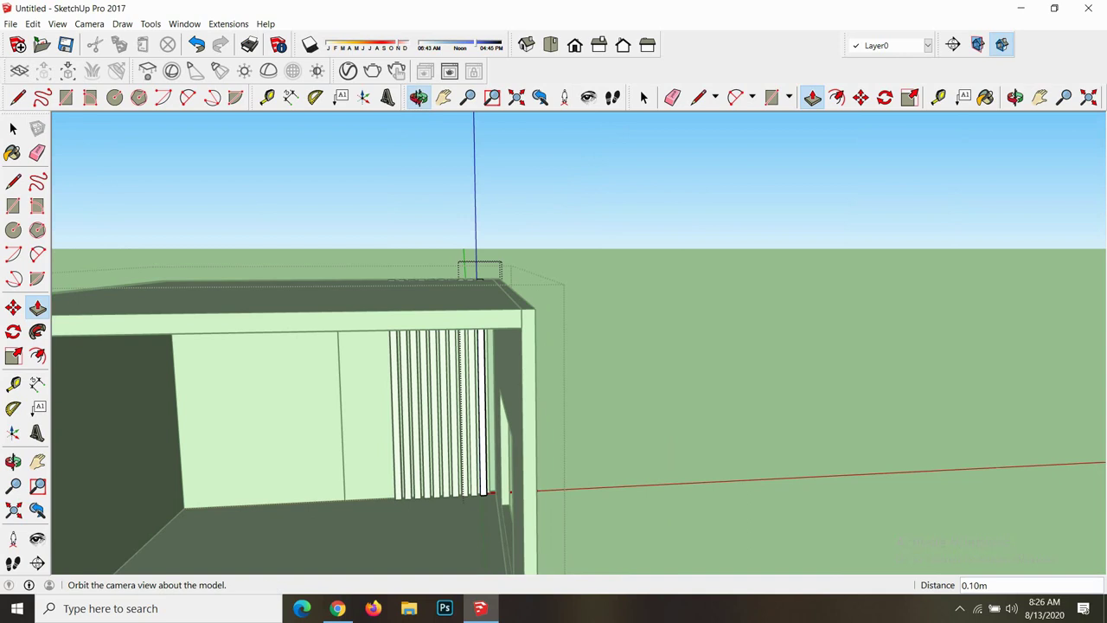
- Orbit to show the window opening and select the thin face strip beside the slats
click(419, 97)
drag(493, 354, 579, 349)
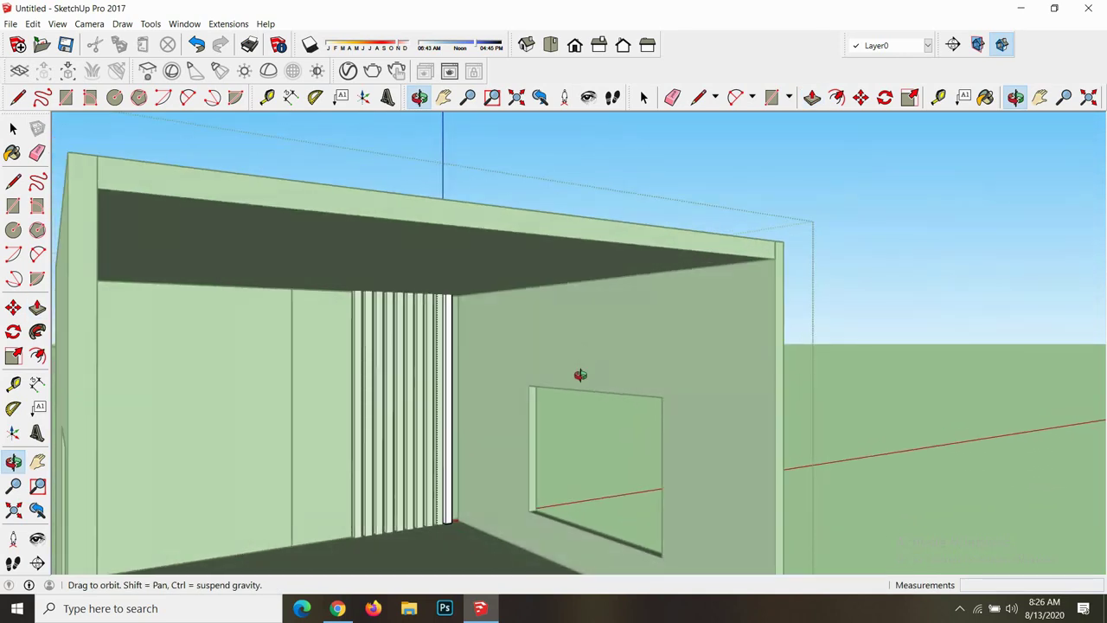
key(space)
scroll(588, 440, up, 2)
scroll(589, 440, up, 2)
scroll(588, 439, up, 3)
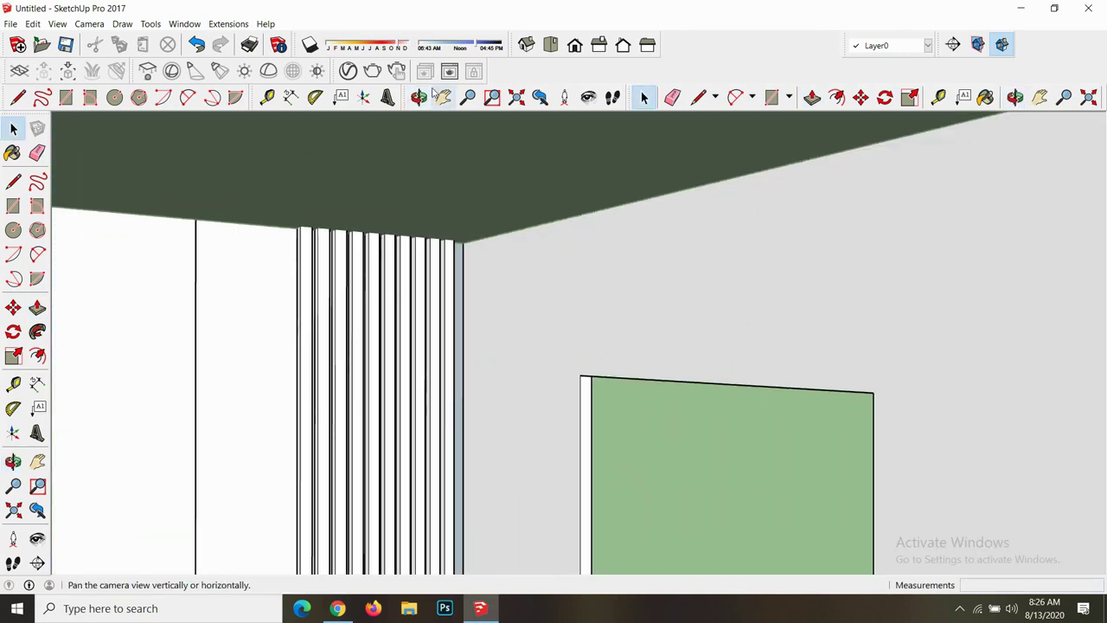
click(418, 97)
mouse_move(526, 282)
mouse_down()
mouse_move(475, 223)
mouse_move(480, 264)
mouse_move(465, 279)
mouse_up()
key(space)
click(465, 277)
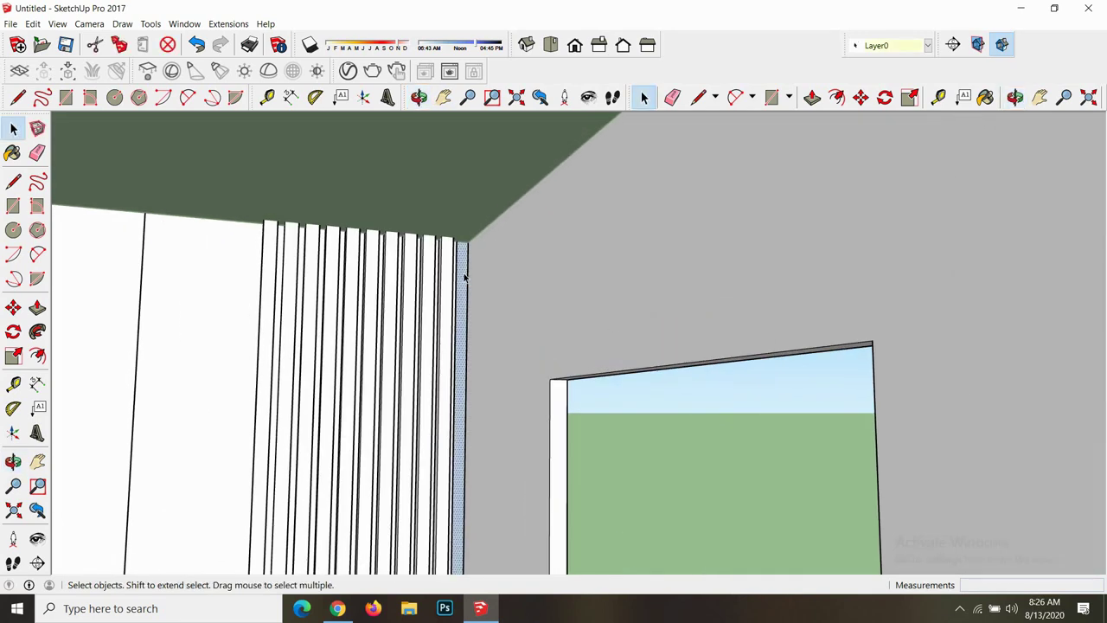
key(p)
key(space)
scroll(369, 363, down, 5)
scroll(370, 363, down, 3)
scroll(369, 364, down, 3)
scroll(369, 363, up, 3)
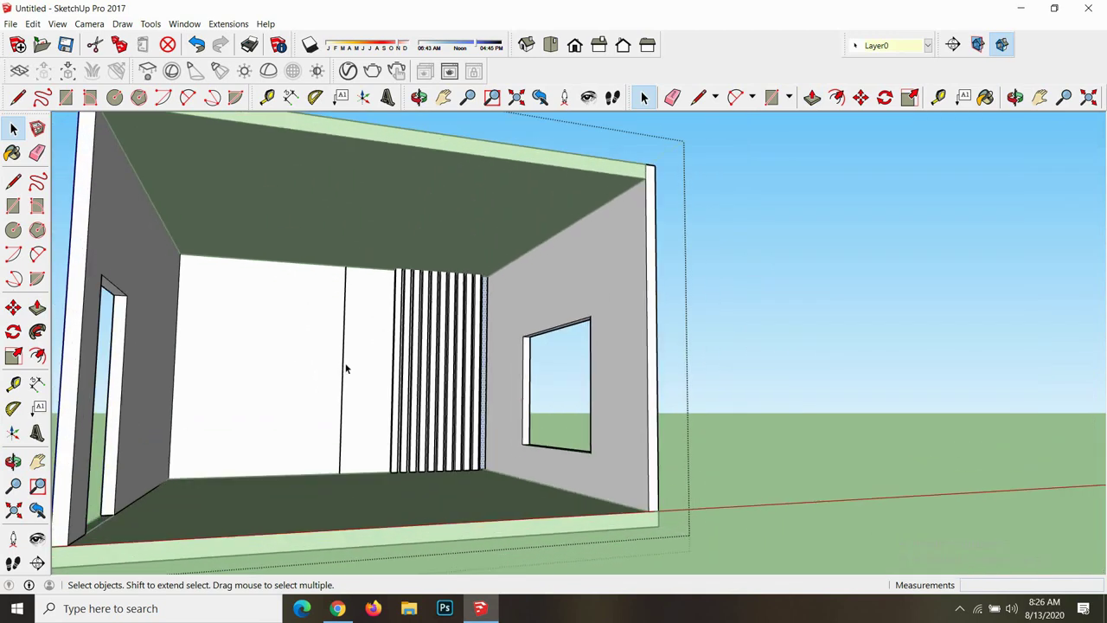
scroll(369, 359, up, 2)
scroll(368, 357, up, 3)
scroll(362, 358, up, 2)
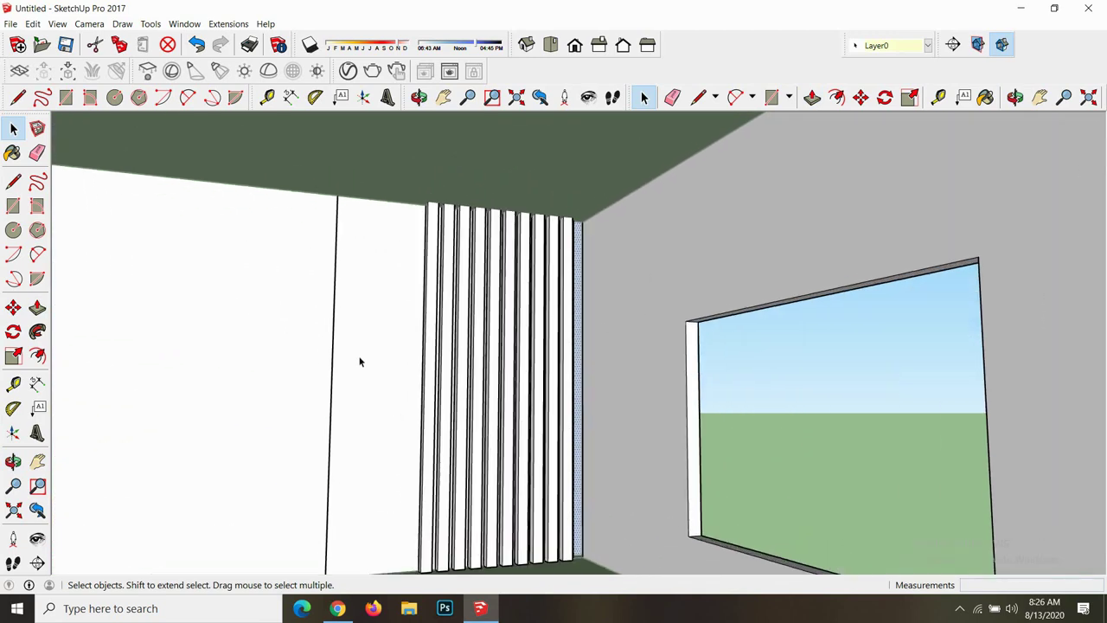
- Draw a tall rectangle from the wall top to bottom beside the slats
key(r)
click(338, 194)
scroll(412, 433, down, 3)
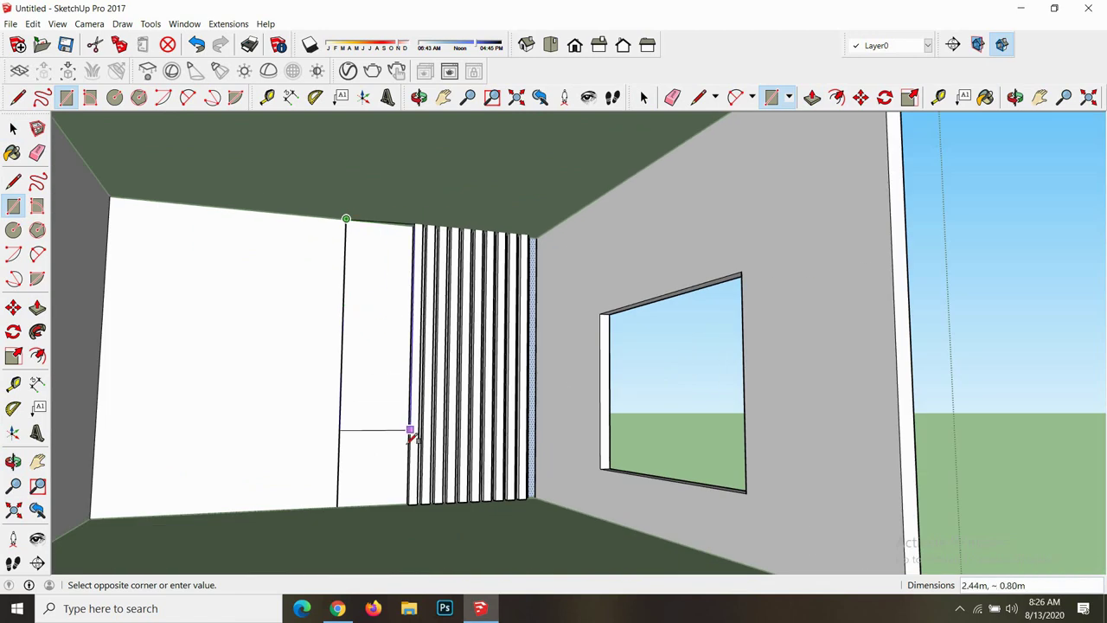
scroll(389, 502, up, 2)
scroll(411, 504, up, 2)
click(430, 501)
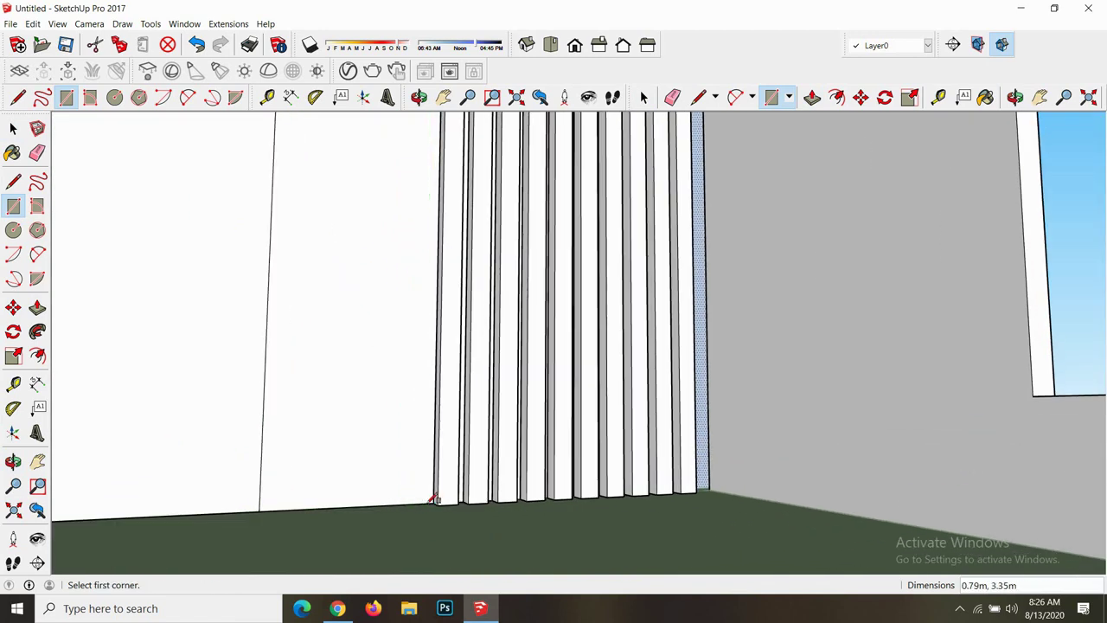
scroll(396, 455, down, 3)
scroll(389, 463, down, 3)
scroll(376, 278, up, 2)
scroll(375, 286, up, 1)
- Make the new rectangle face a group and open it for editing
key(space)
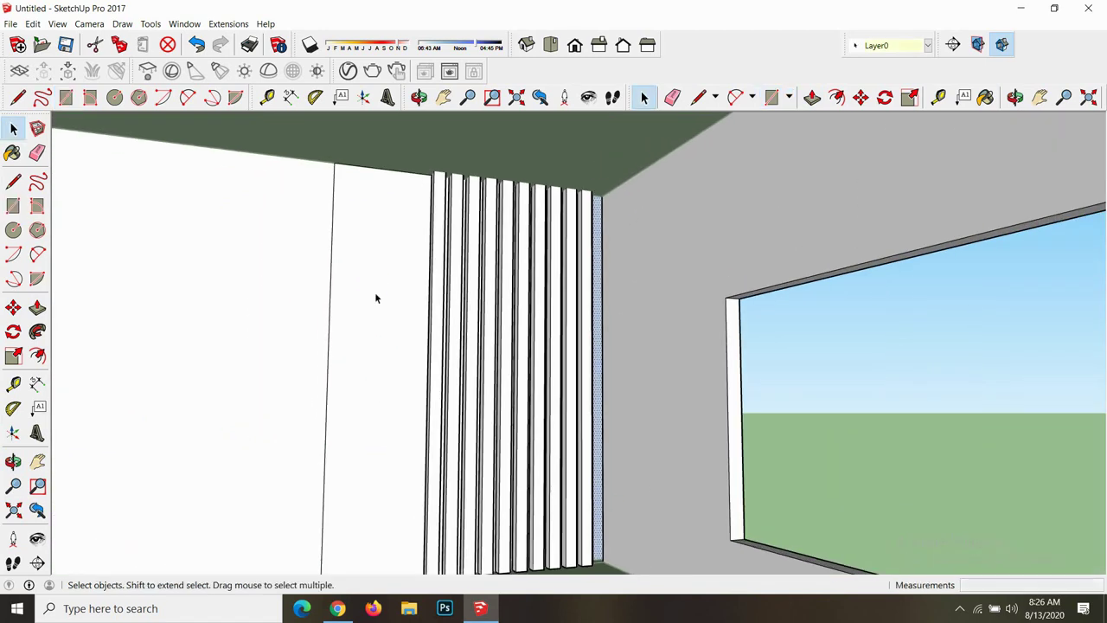
click(377, 298)
right_click(377, 298)
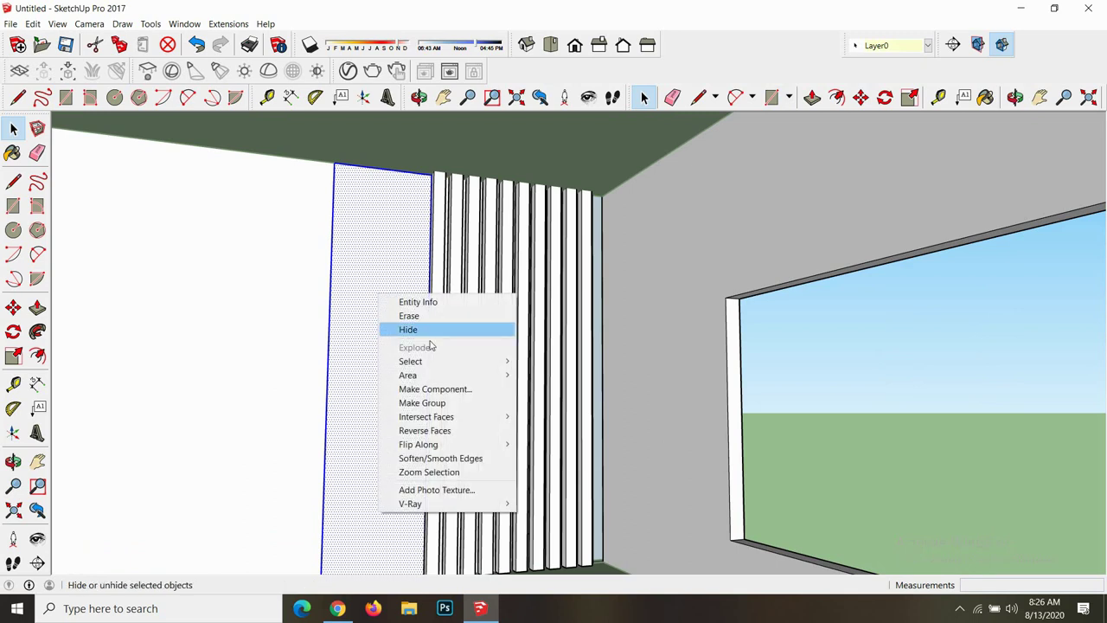
click(415, 400)
scroll(368, 381, down, 3)
scroll(359, 361, up, 1)
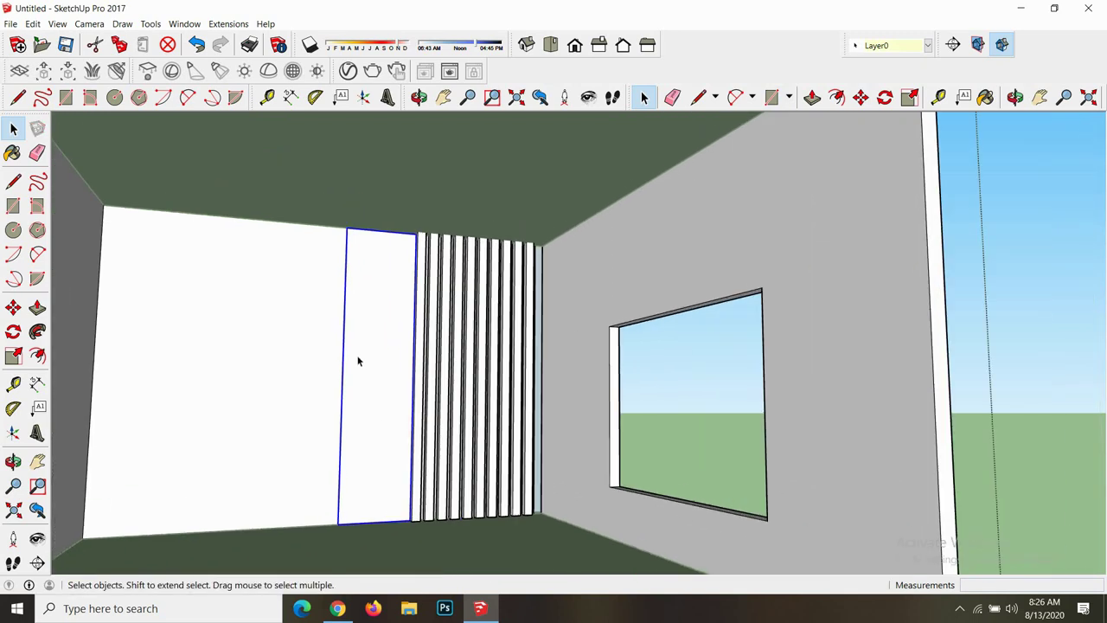
double_click(358, 355)
- Offset the door panel face inward to form an inset border
scroll(350, 350, up, 2)
key(f)
click(343, 344)
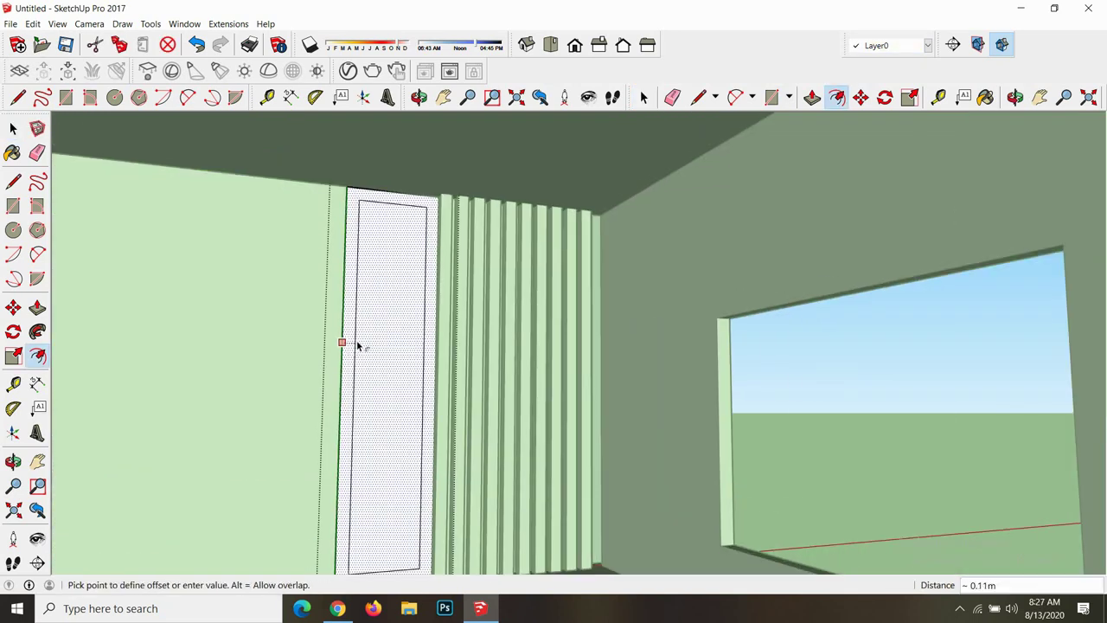
text(0.)
key(Return)
scroll(358, 344, up, 1)
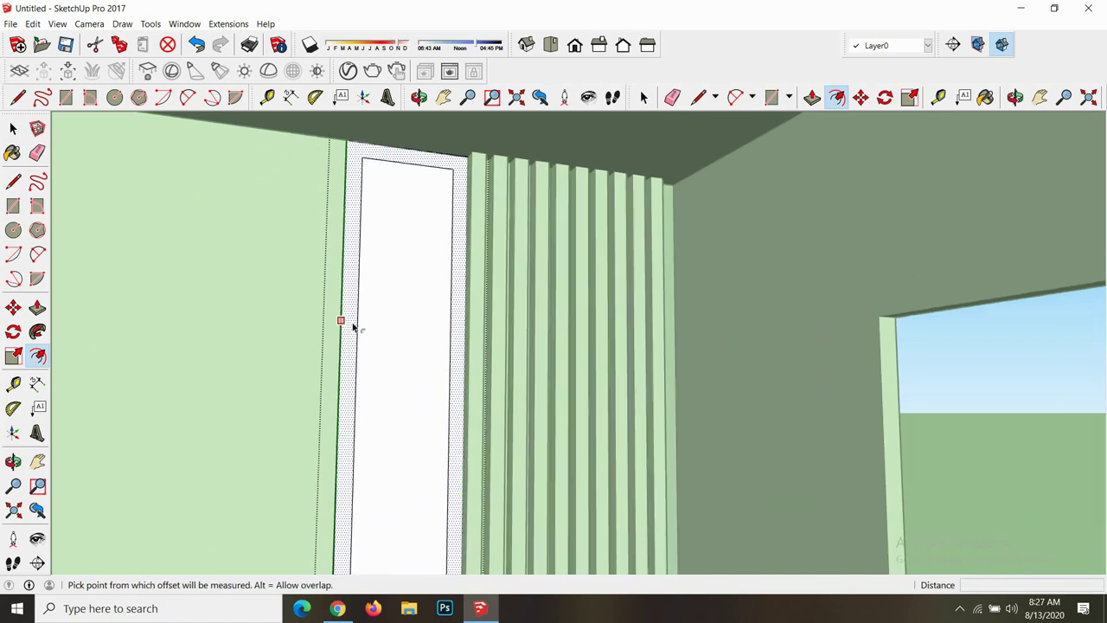
scroll(358, 345, up, 1)
click(373, 336)
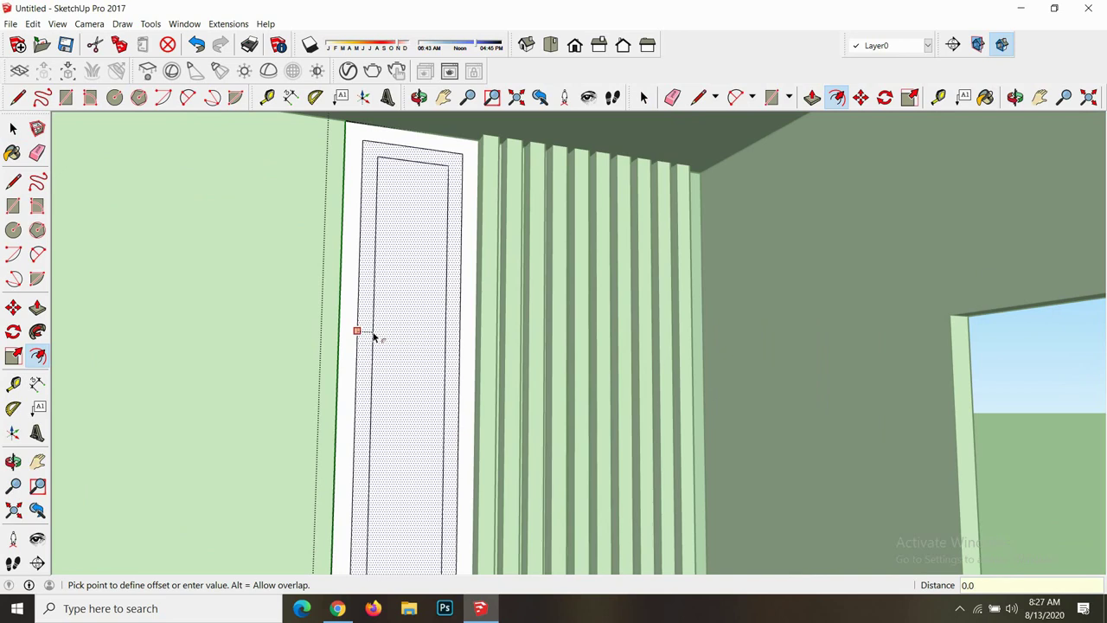
key(Return)
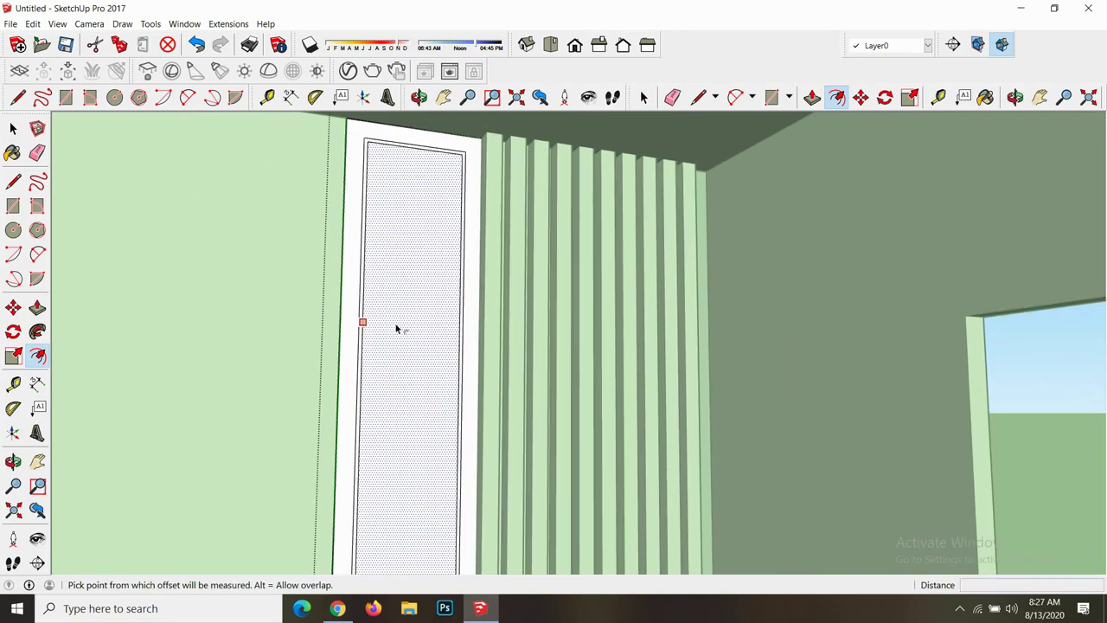
- Push the inner panel face in 0.05 to recess it
key(p)
click(397, 323)
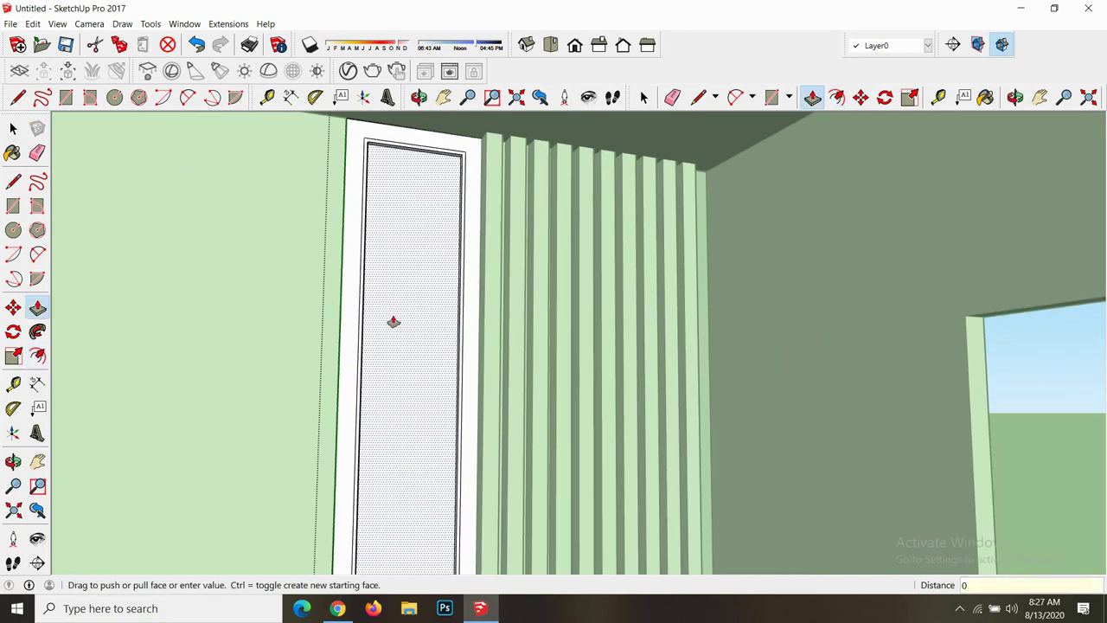
click(392, 322)
scroll(385, 320, down, 5)
key(space)
- Make the recessed inner door panel a group
click(404, 313)
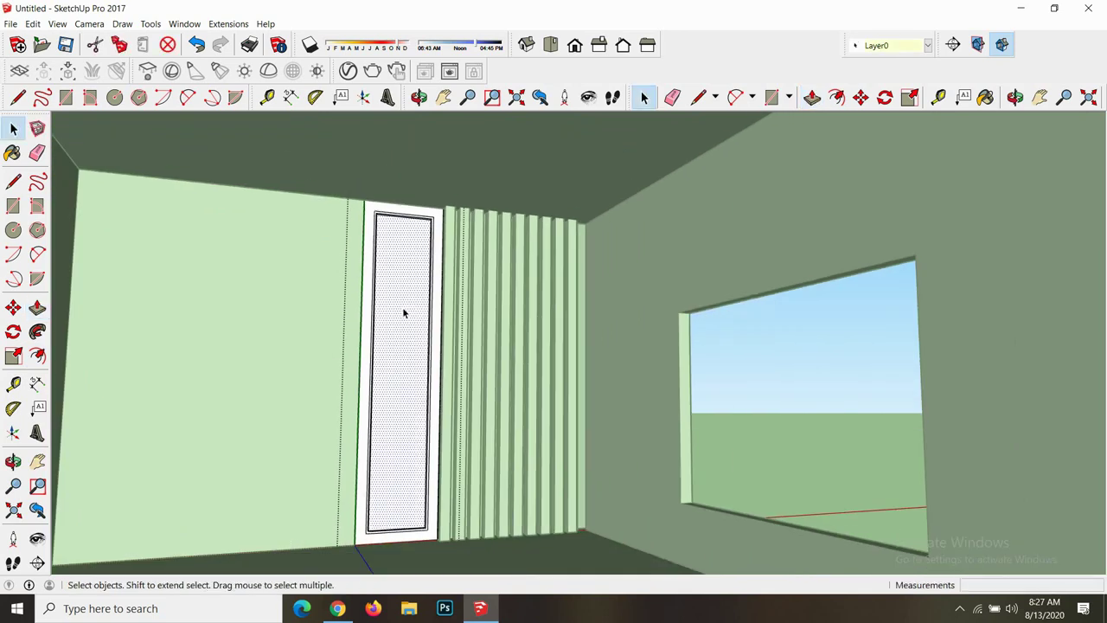
right_click(403, 311)
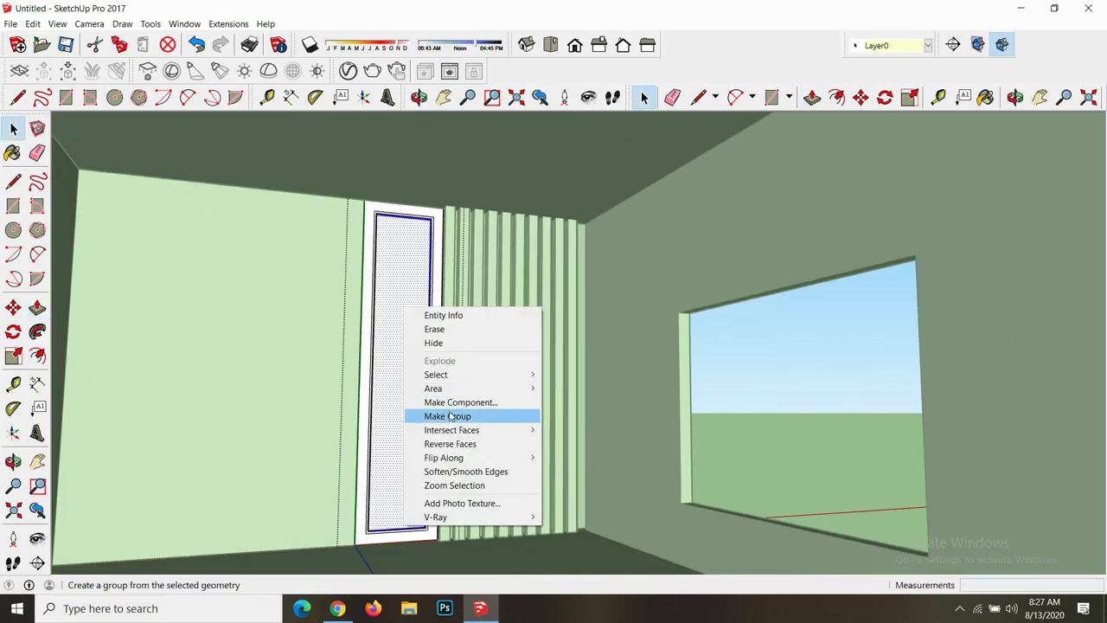
click(403, 390)
scroll(398, 392, down, 5)
scroll(398, 392, down, 3)
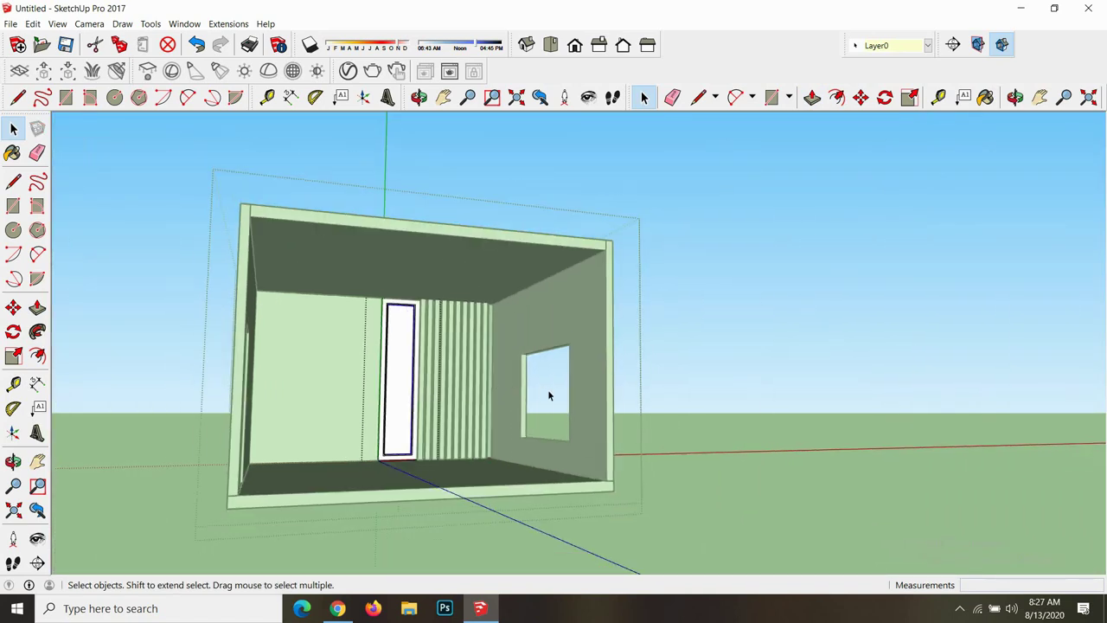
scroll(539, 393, up, 3)
scroll(539, 393, up, 3)
- Orbit the view up toward the ceiling and select the ceiling face
click(419, 96)
mouse_move(359, 253)
mouse_down()
mouse_move(336, 296)
mouse_move(568, 228)
mouse_up()
scroll(546, 240, up, 3)
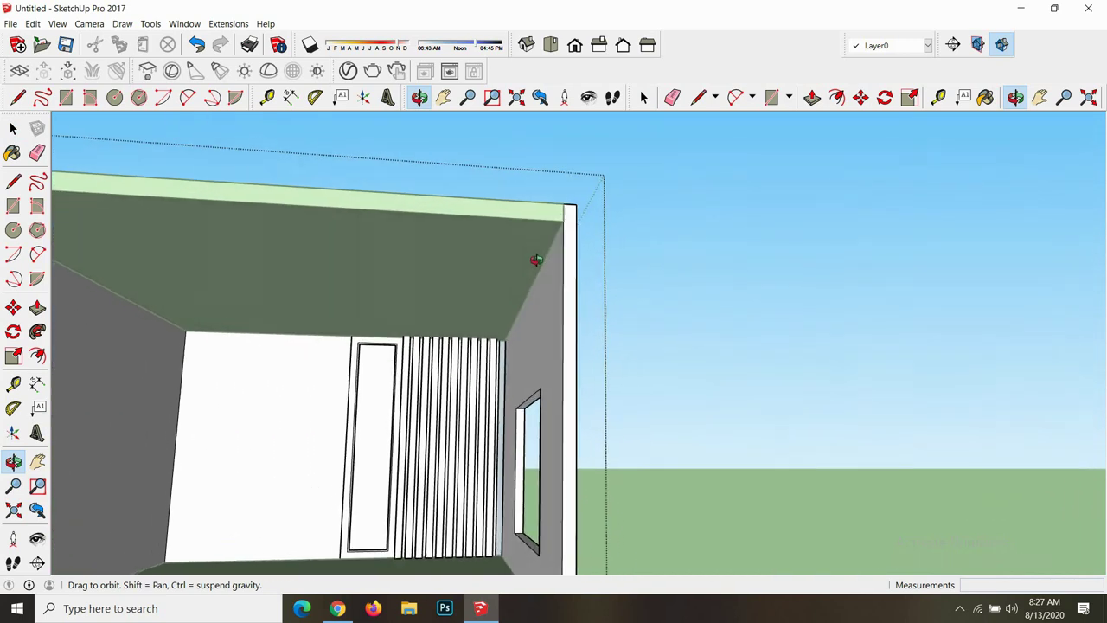
middle_drag(568, 228, 563, 230)
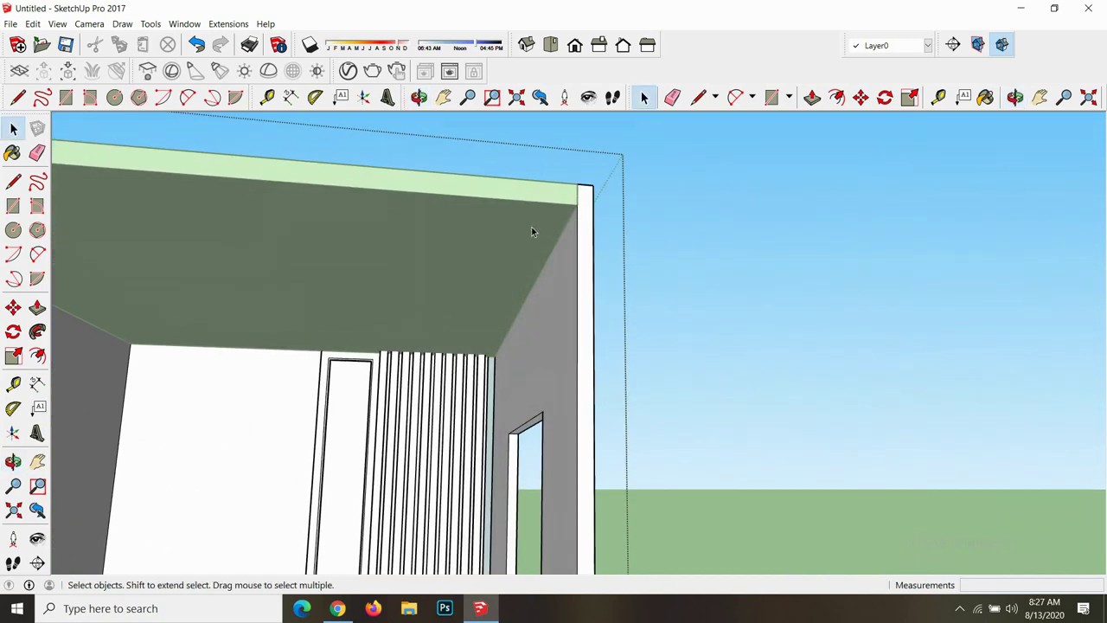
double_click(535, 234)
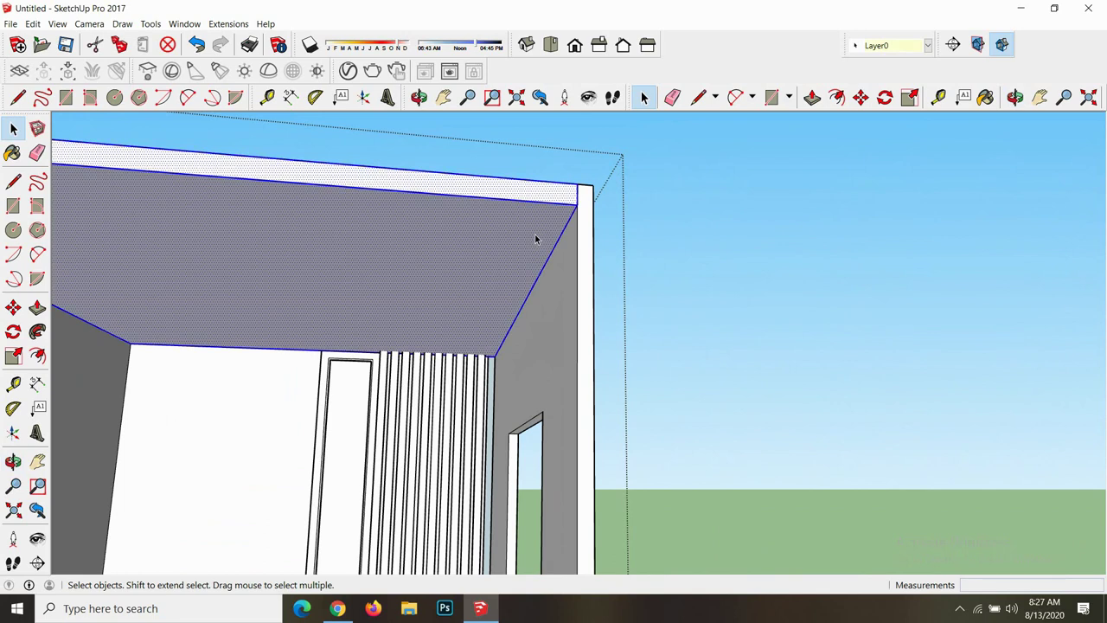
scroll(558, 210, up, 1)
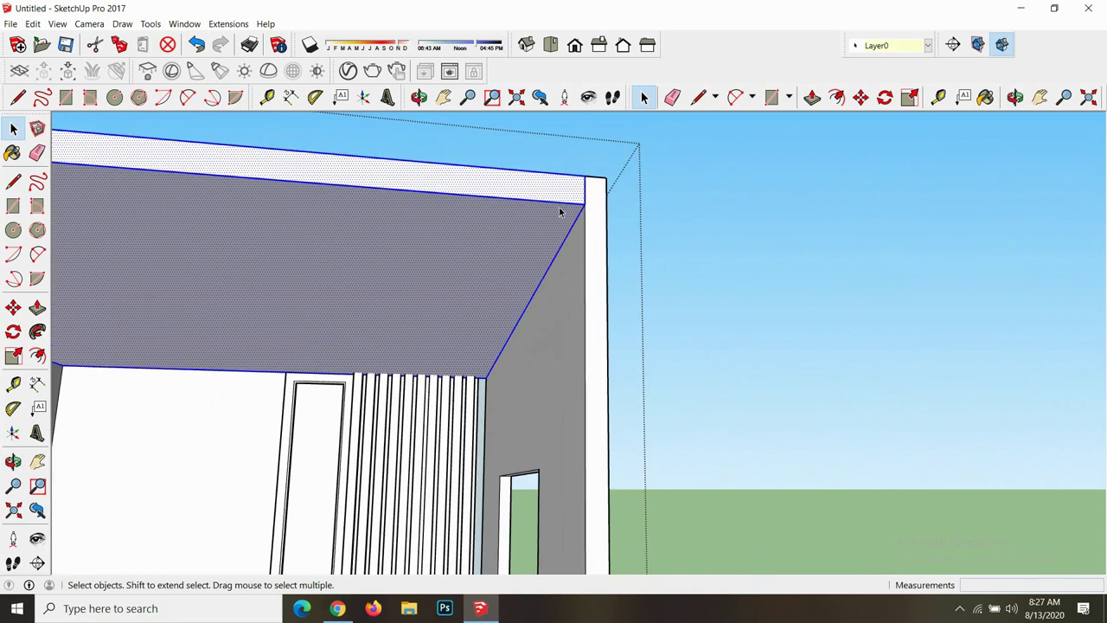
key(p)
key(space)
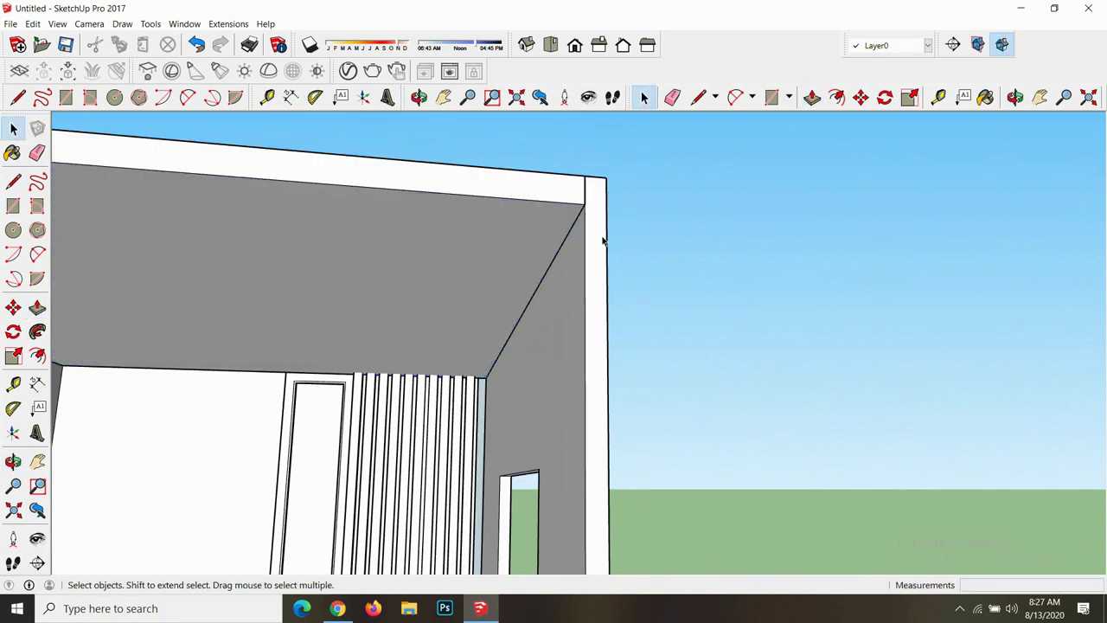
double_click(543, 222)
- Draw a thin rectangle from the ceiling corner along the slatted wall
key(r)
click(585, 204)
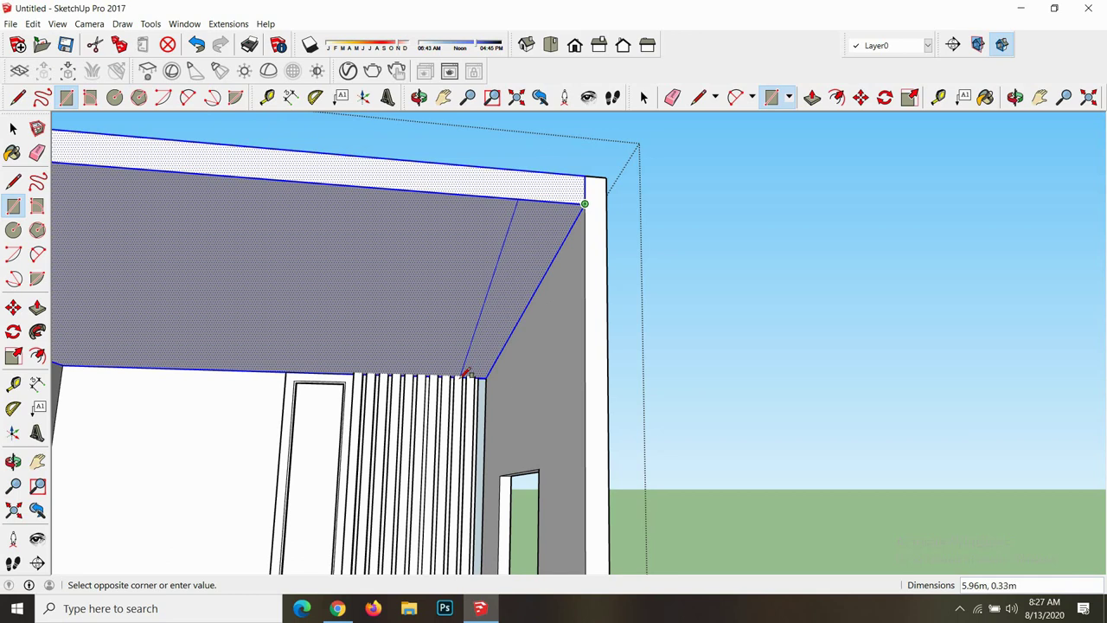
scroll(466, 374, up, 3)
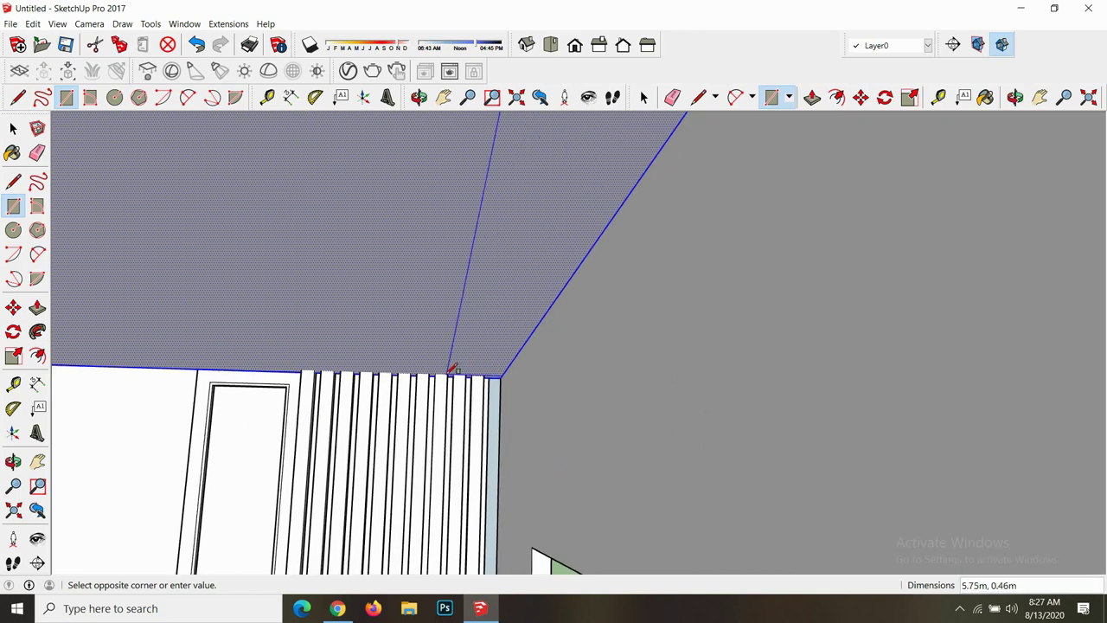
scroll(457, 369, up, 2)
scroll(461, 367, up, 1)
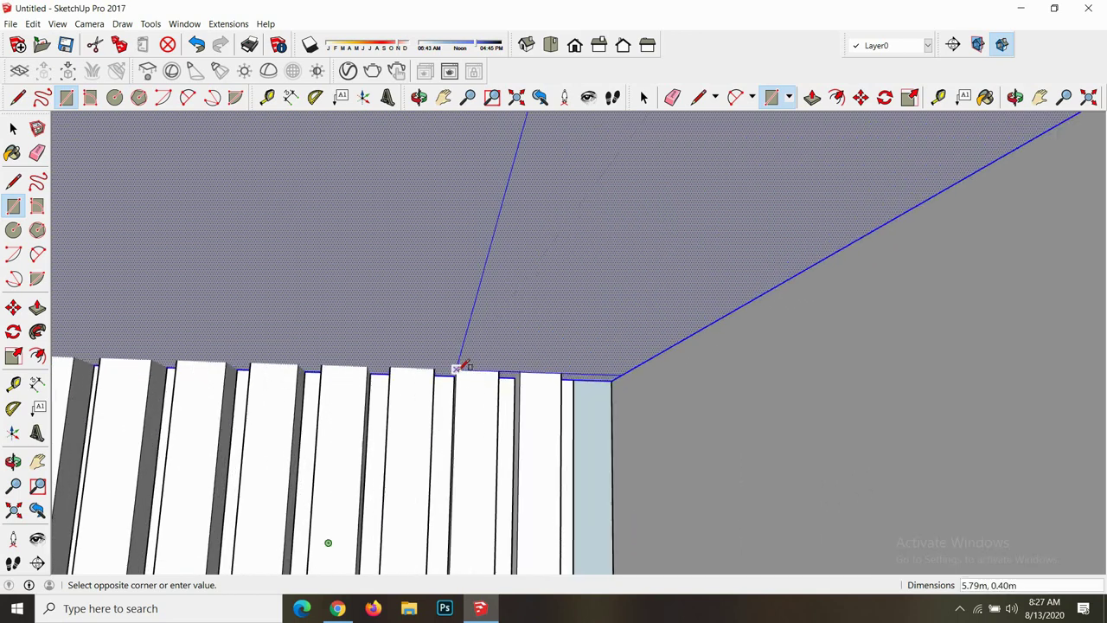
click(457, 369)
scroll(433, 355, down, 2)
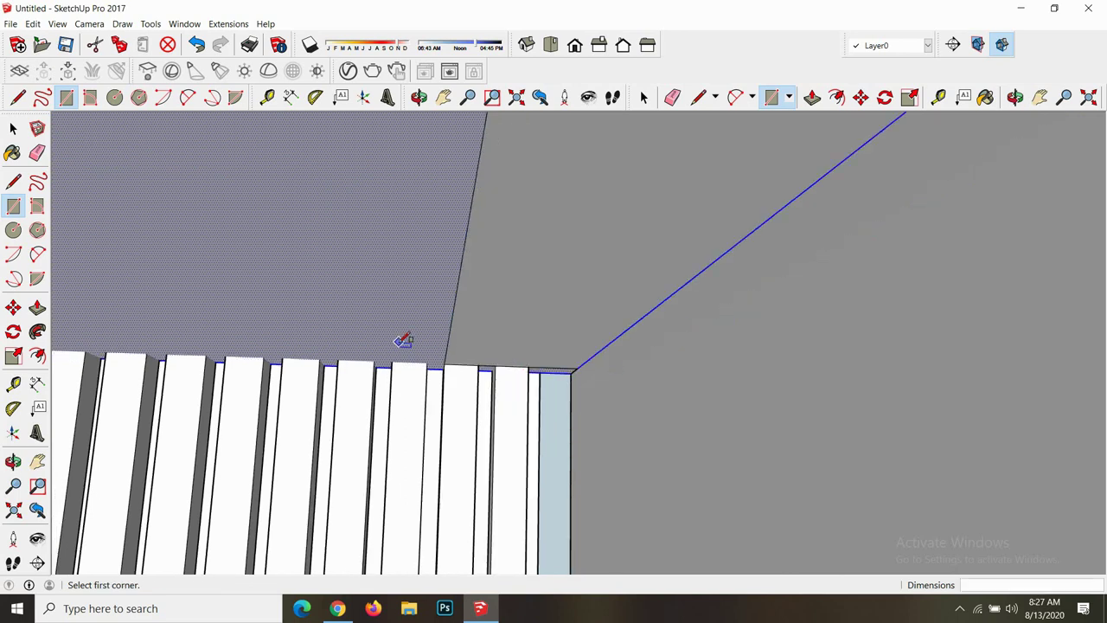
scroll(408, 342, down, 2)
scroll(417, 351, down, 2)
scroll(433, 363, down, 3)
scroll(415, 298, down, 2)
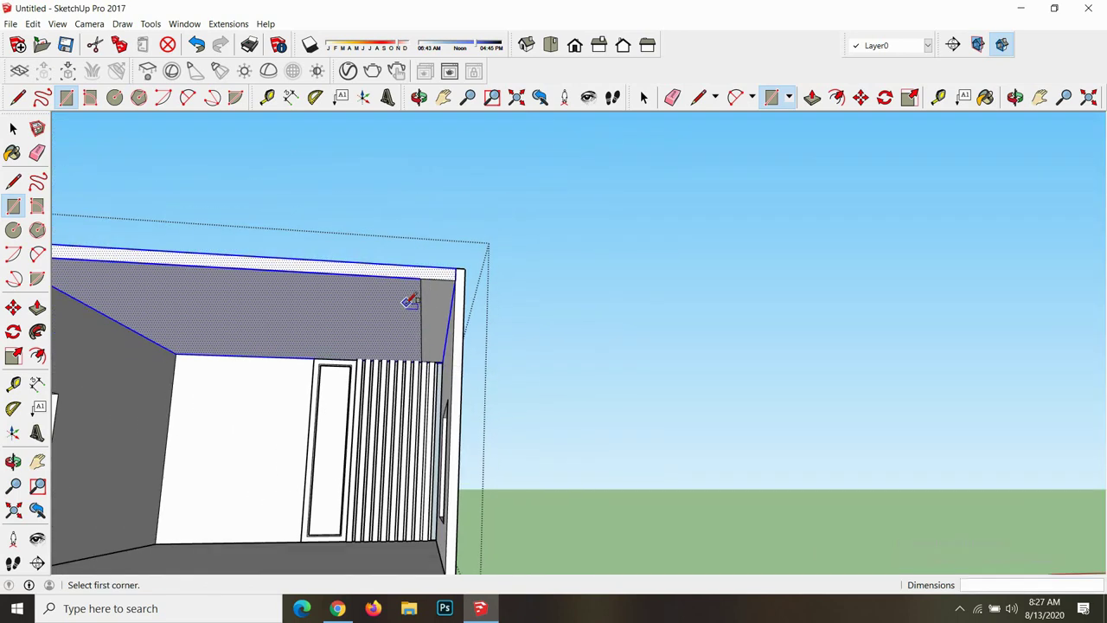
scroll(423, 303, up, 1)
key(space)
- Shift the ceiling strip's dividing edge slightly sideways
click(431, 283)
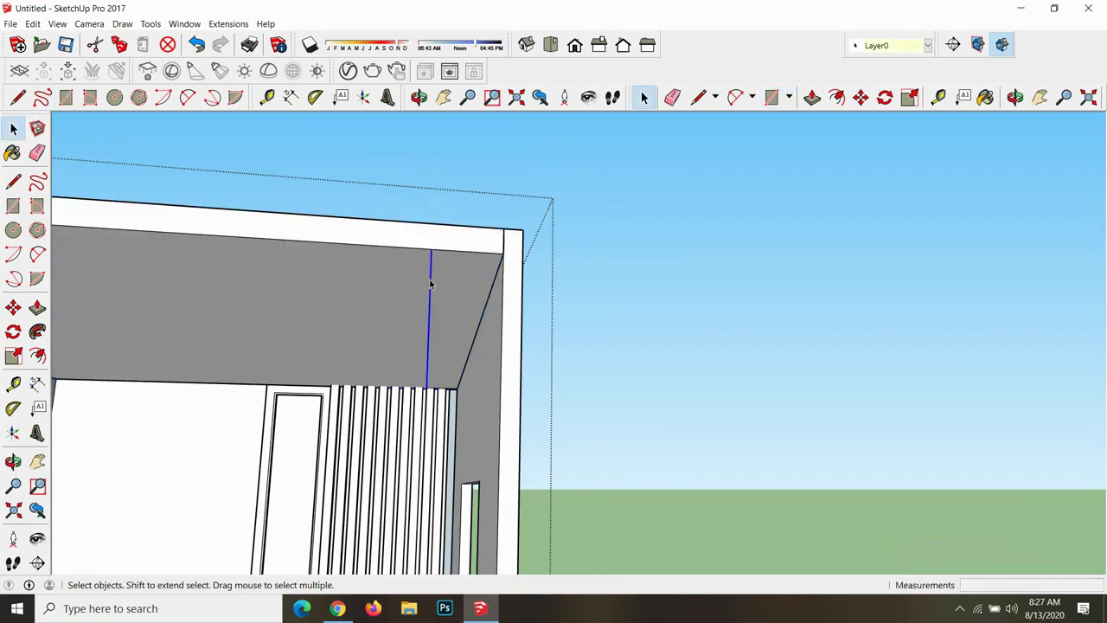
key(m)
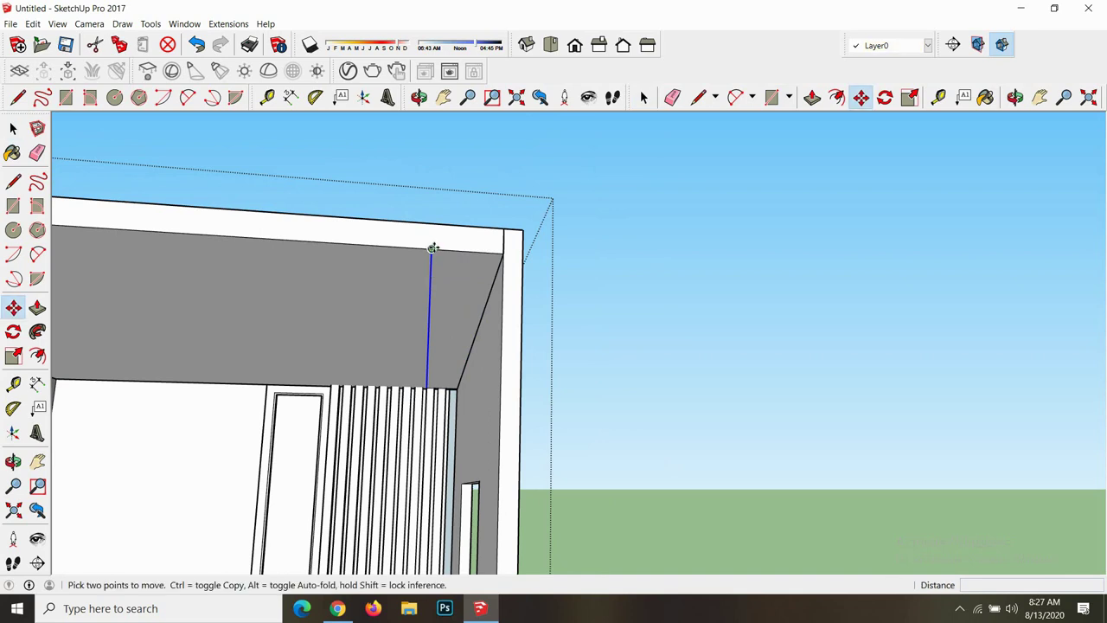
click(433, 249)
click(456, 253)
key(space)
mouse_move(457, 285)
middle_down()
mouse_move(457, 294)
mouse_move(475, 284)
middle_up()
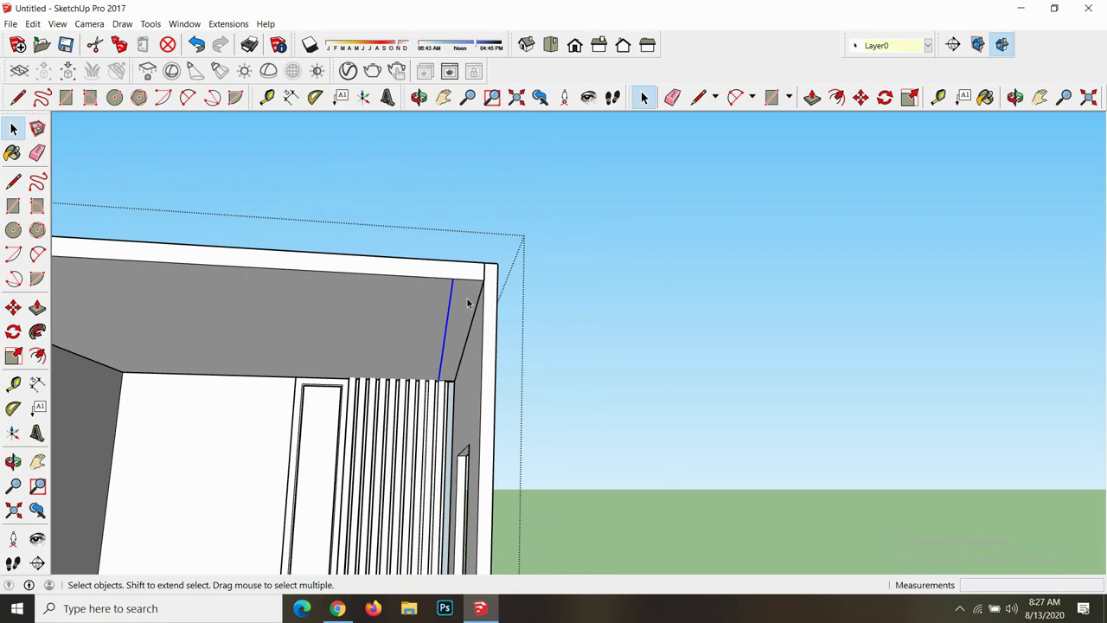
- Push the ceiling strip down 0.10 m into a beam and adjust its end face
key(p)
click(464, 300)
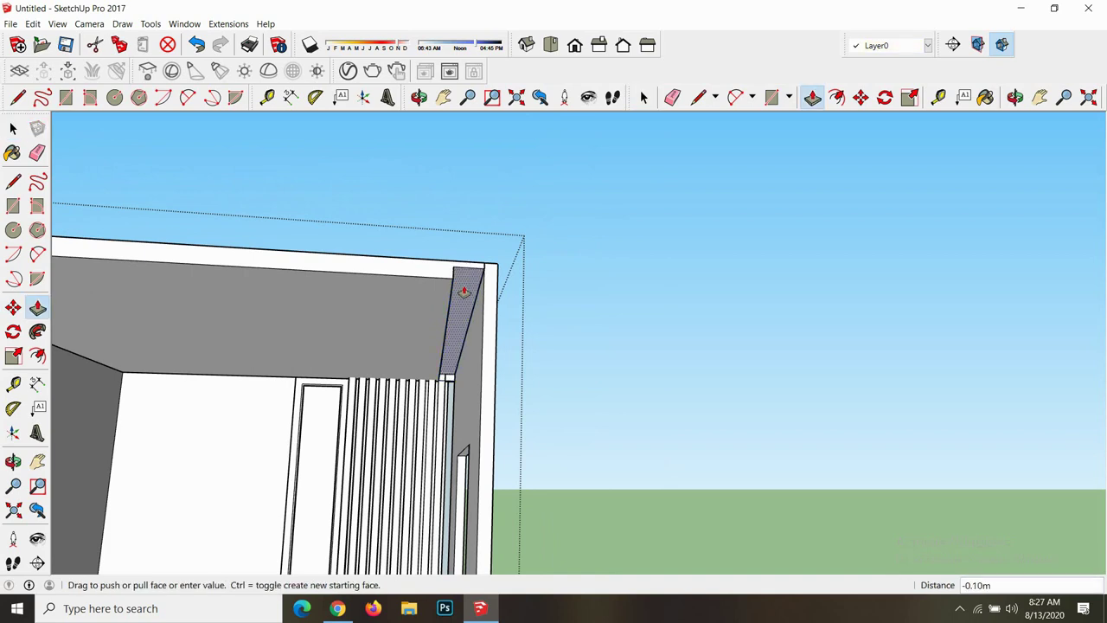
click(464, 292)
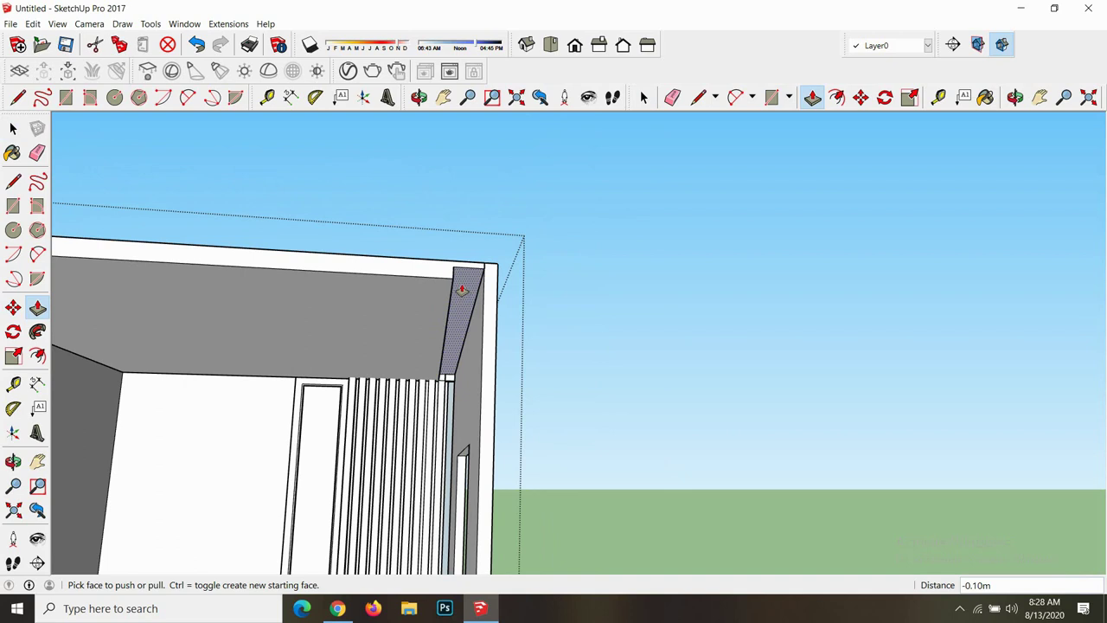
click(419, 96)
mouse_move(421, 283)
mouse_down()
mouse_move(459, 295)
mouse_move(420, 372)
mouse_move(436, 387)
mouse_move(406, 389)
mouse_move(383, 410)
mouse_move(440, 338)
mouse_move(418, 368)
mouse_up()
key(p)
click(424, 367)
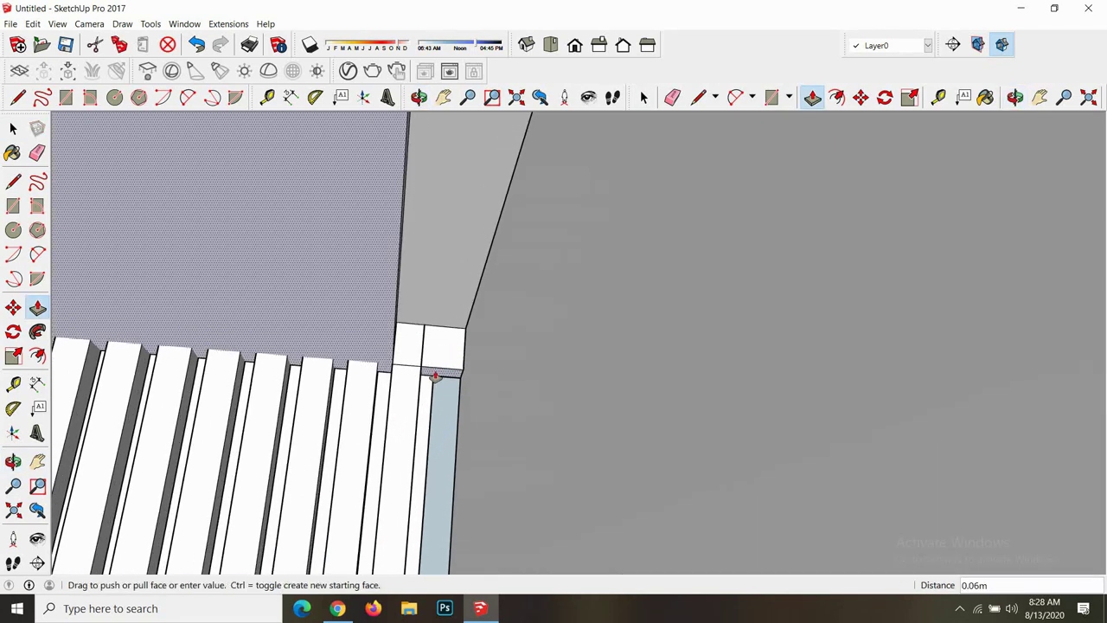
- Orbit around the corner and zoom out to review the room interior
middle_drag(437, 366, 418, 123)
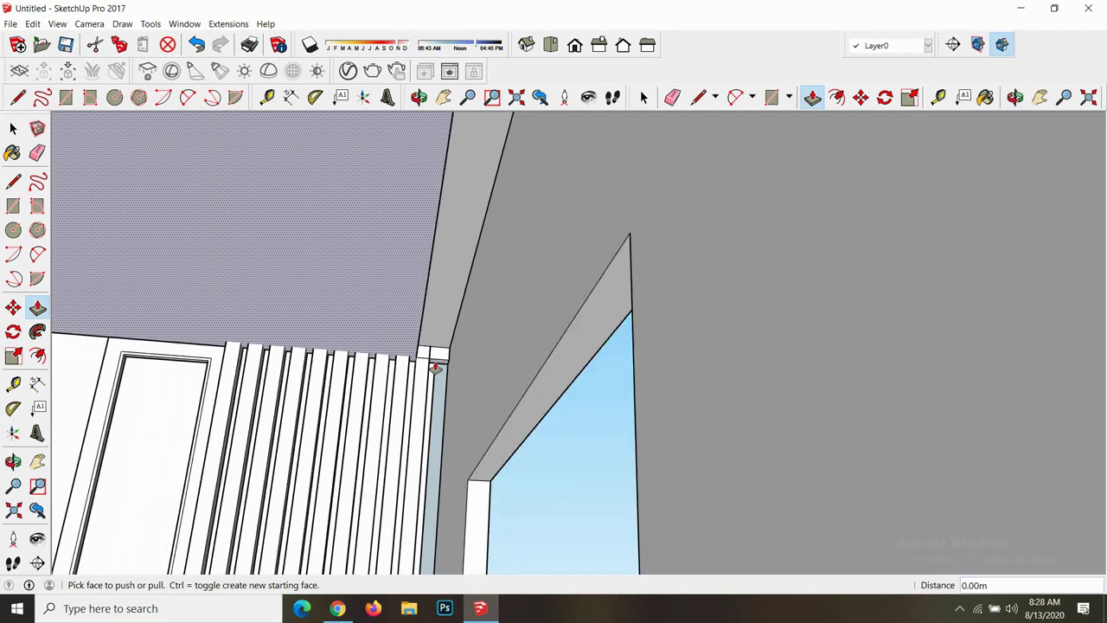
click(418, 97)
mouse_move(424, 139)
mouse_down()
mouse_move(452, 254)
mouse_move(432, 346)
mouse_up()
scroll(432, 346, down, 5)
mouse_move(354, 393)
mouse_down()
mouse_move(358, 418)
mouse_move(370, 416)
mouse_move(359, 366)
mouse_up()
scroll(369, 415, down, 2)
scroll(369, 416, down, 1)
scroll(279, 383, up, 2)
- Orbit to a side view and select the room walls, narrowing to the left wall face
scroll(309, 394, up, 2)
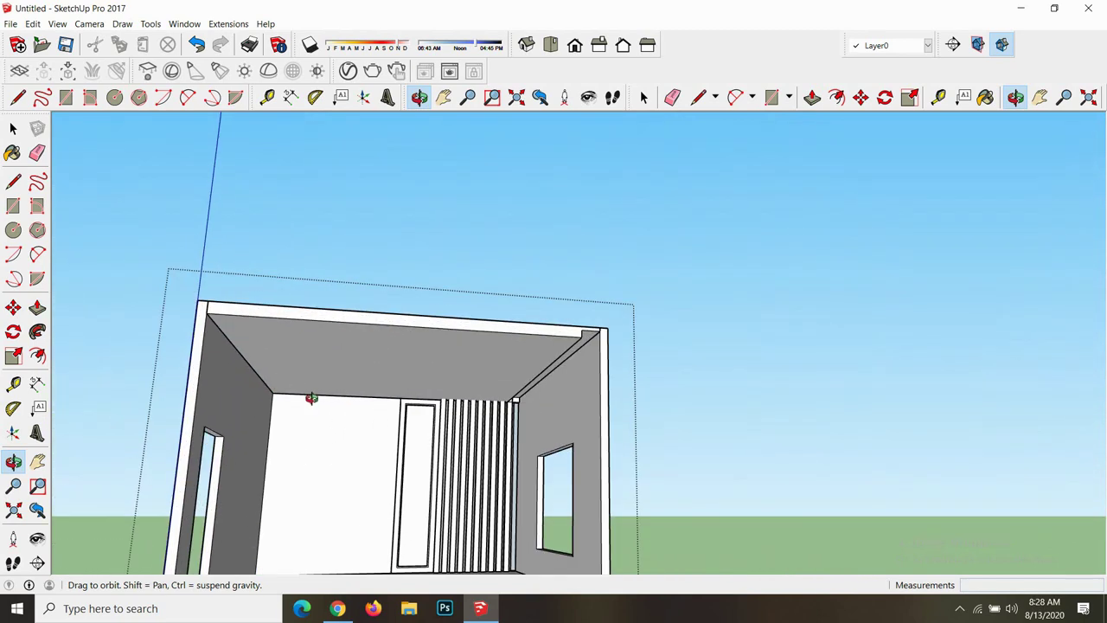
scroll(309, 390, up, 2)
scroll(309, 396, up, 1)
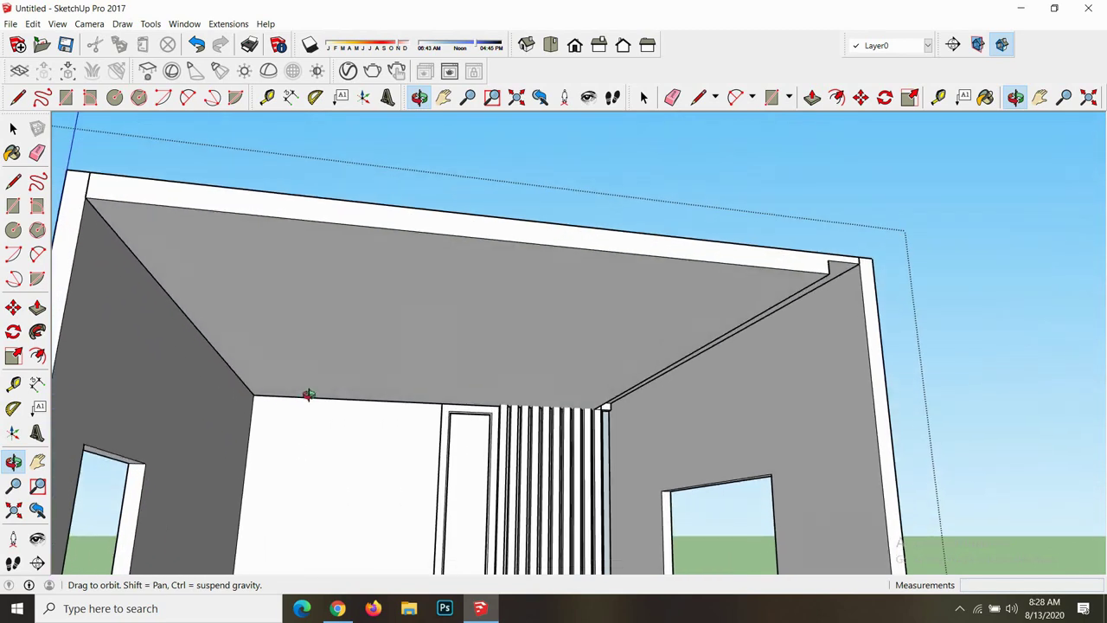
key(f)
scroll(299, 387, down, 2)
scroll(294, 388, down, 2)
scroll(303, 372, down, 2)
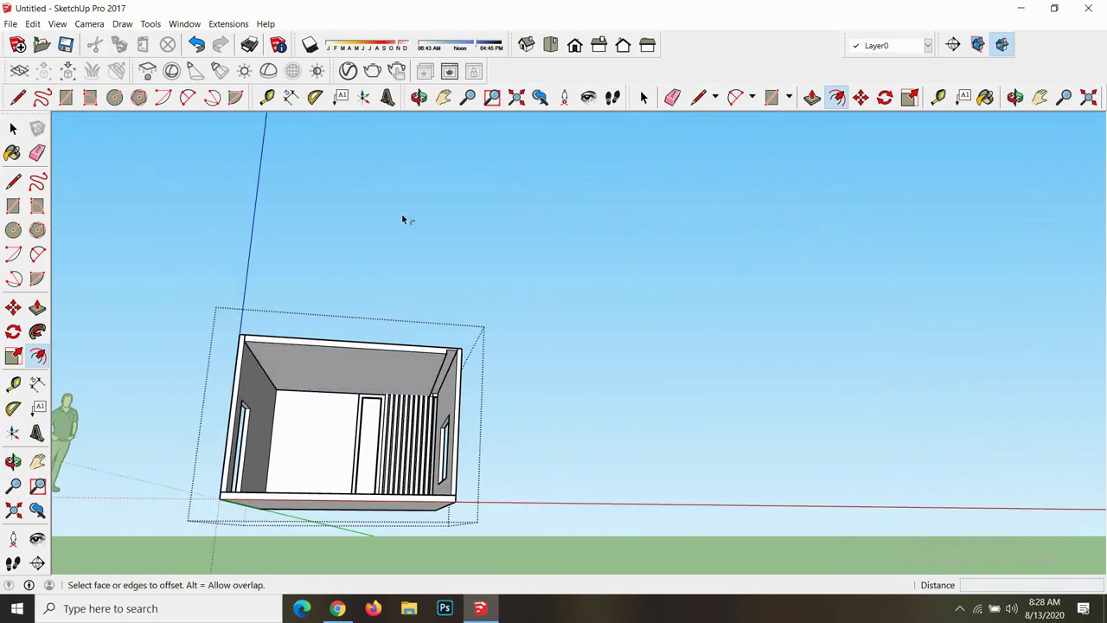
click(419, 97)
mouse_move(358, 352)
mouse_down()
mouse_move(408, 420)
mouse_move(436, 423)
mouse_up()
key(space)
triple_click(214, 388)
scroll(216, 390, up, 1)
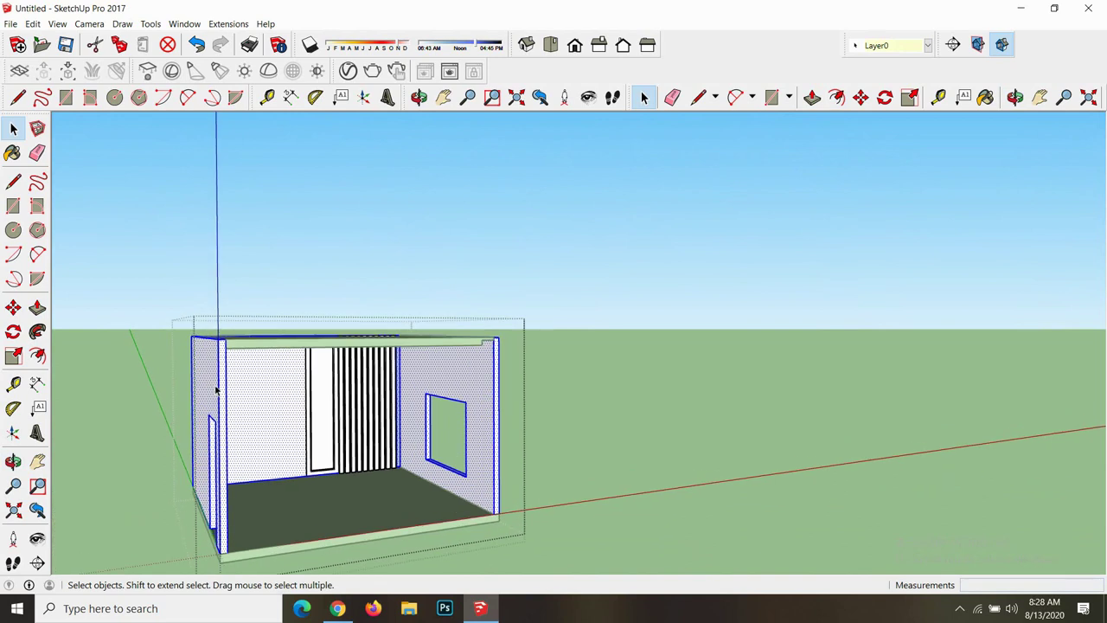
click(214, 390)
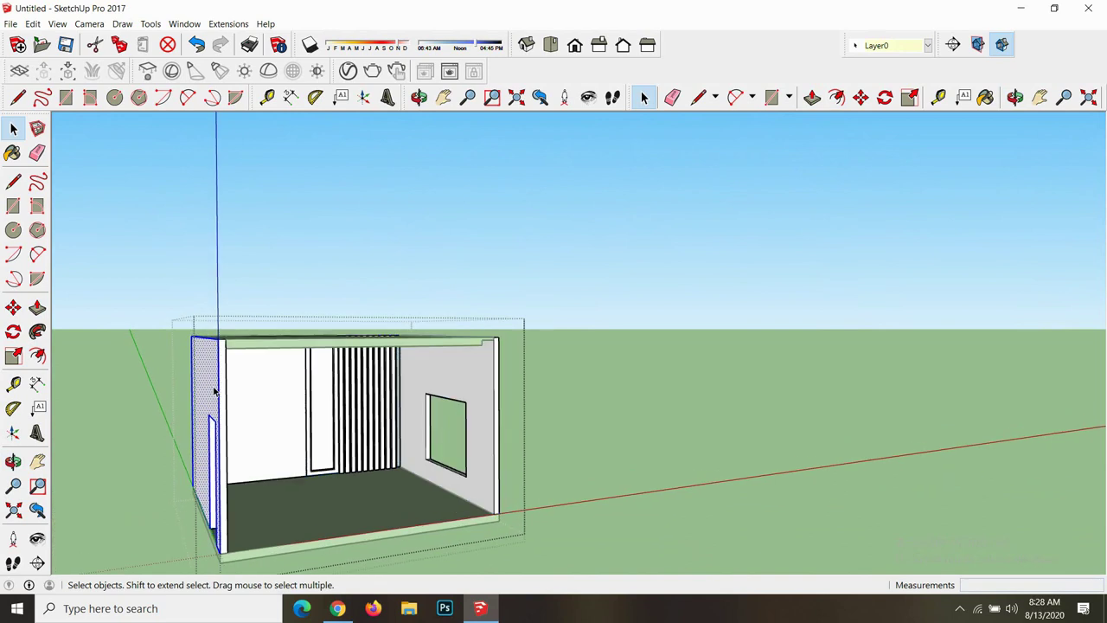
- Bring the room closer and select the narrow wall post at the left front corner
click(419, 97)
mouse_move(410, 121)
middle_down()
mouse_move(314, 225)
mouse_move(205, 372)
middle_up()
key(space)
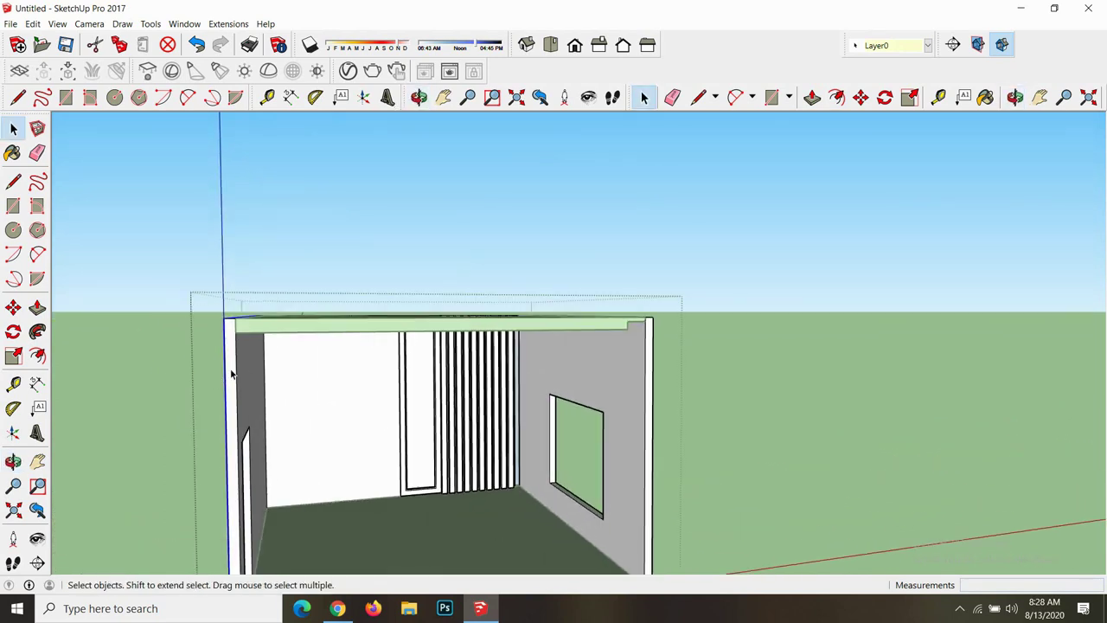
click(232, 372)
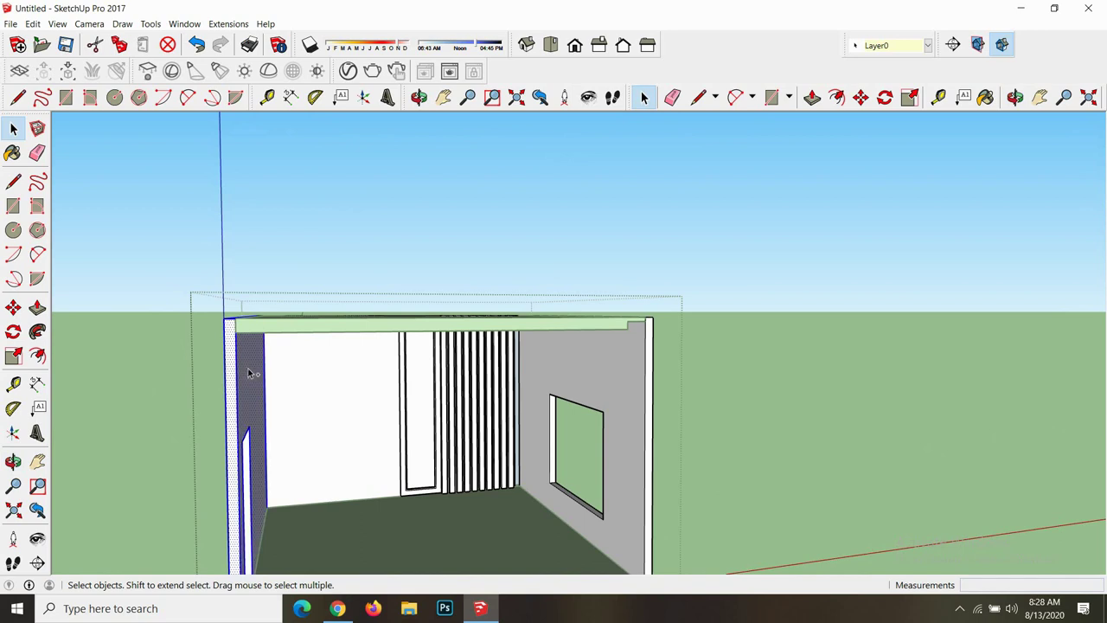
scroll(249, 374, down, 1)
scroll(240, 430, down, 2)
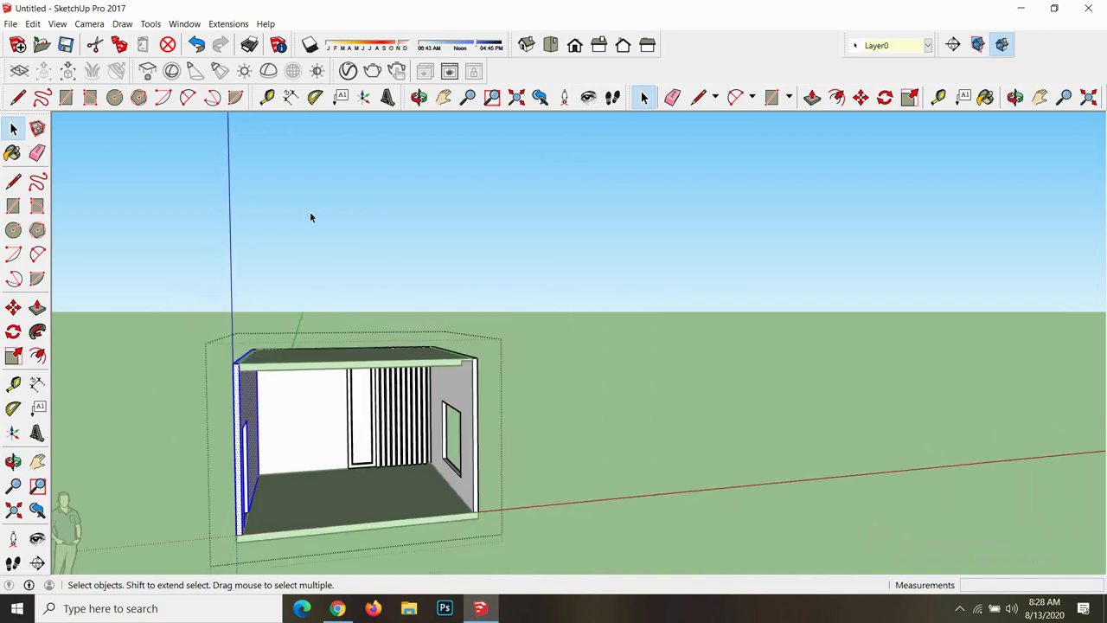
click(419, 97)
mouse_move(274, 265)
mouse_down()
mouse_move(463, 297)
mouse_move(537, 367)
mouse_move(484, 485)
mouse_move(437, 487)
mouse_up()
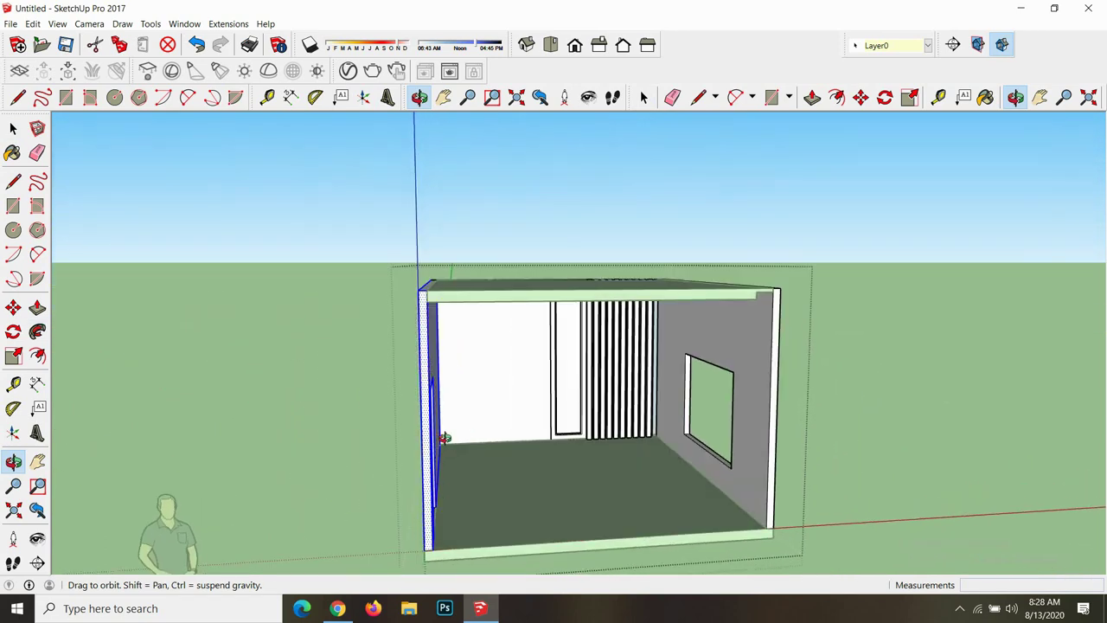
- Move the wall post 0.3 m along the front edge, then orbit to view the interior
key(m)
click(426, 290)
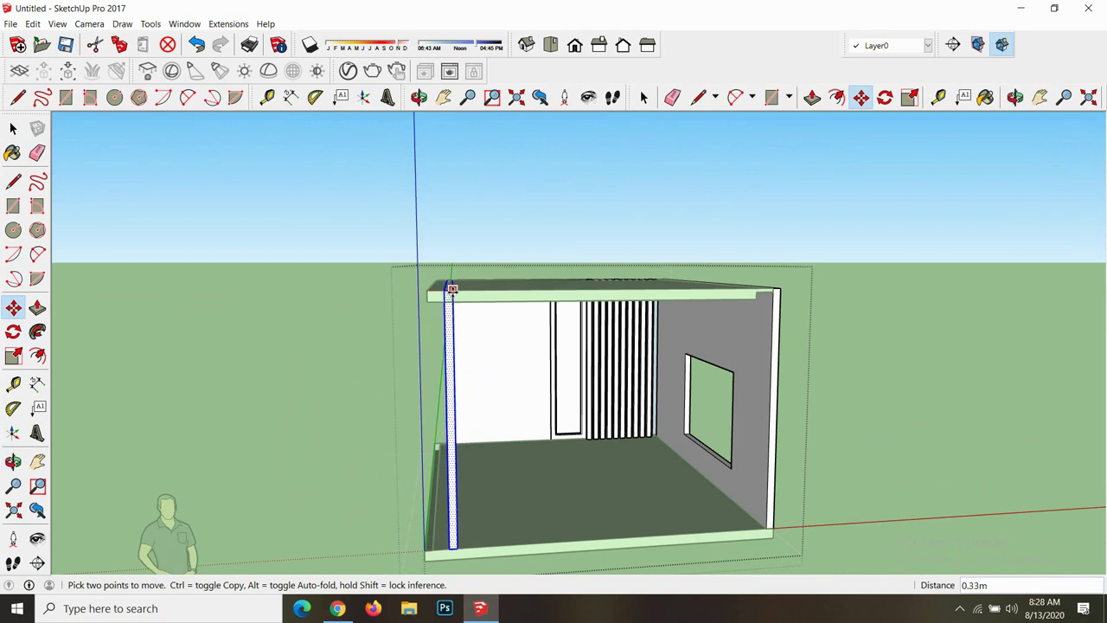
click(451, 290)
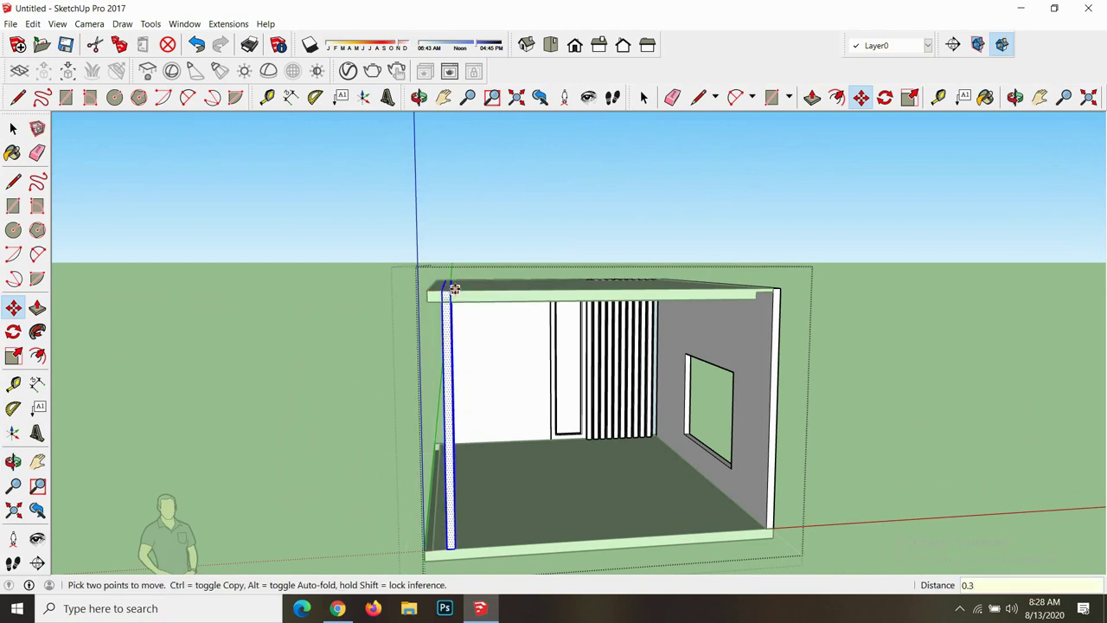
key(space)
click(419, 96)
mouse_move(467, 173)
mouse_down()
mouse_move(550, 283)
mouse_move(141, 337)
mouse_up()
mouse_move(577, 301)
mouse_down()
mouse_move(228, 294)
mouse_move(170, 242)
mouse_up()
key(space)
scroll(742, 274, up, 1)
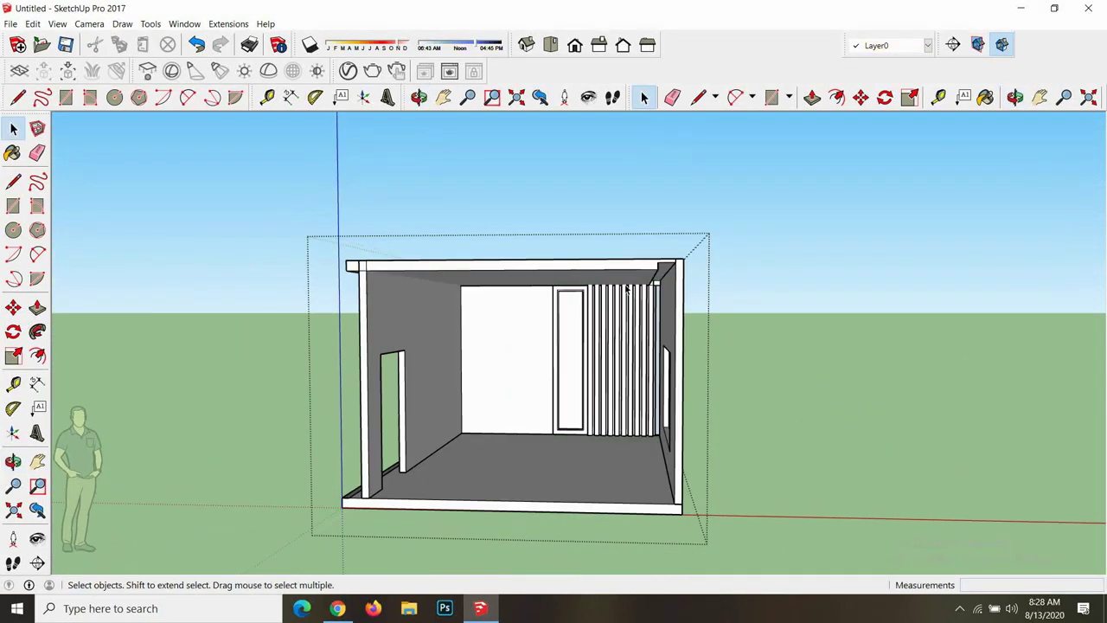
scroll(509, 307, up, 3)
- Level the view and select the ceiling face
click(419, 97)
drag(579, 207, 586, 161)
scroll(556, 257, up, 3)
scroll(556, 257, up, 2)
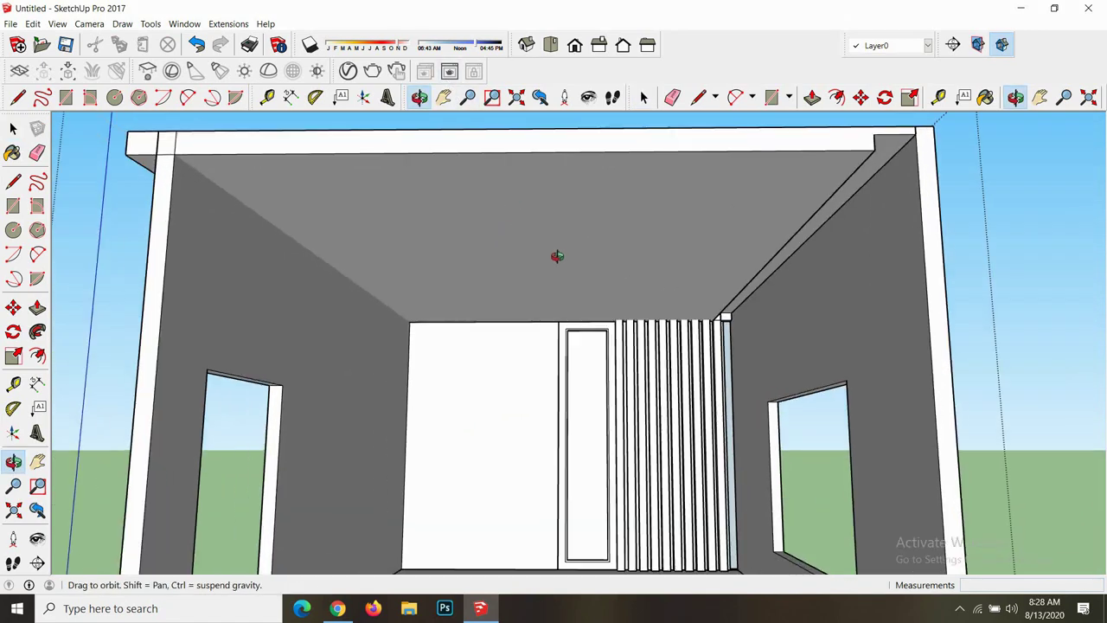
key(f)
key(space)
click(540, 185)
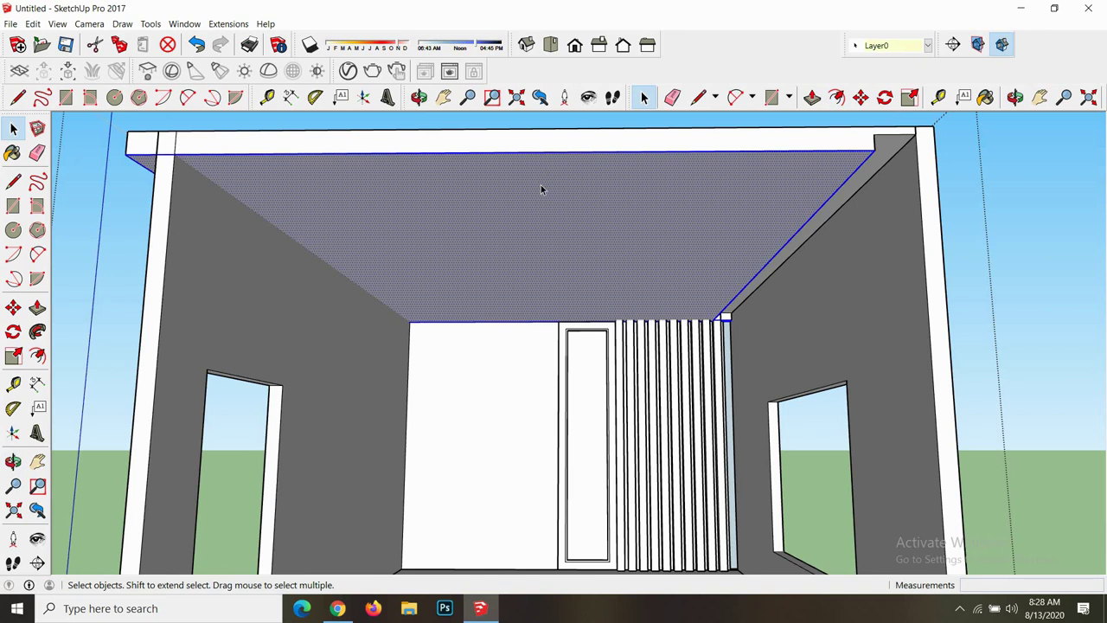
- Offset the ceiling outline 0.5 m inward to form a border band
key(f)
click(535, 152)
click(533, 153)
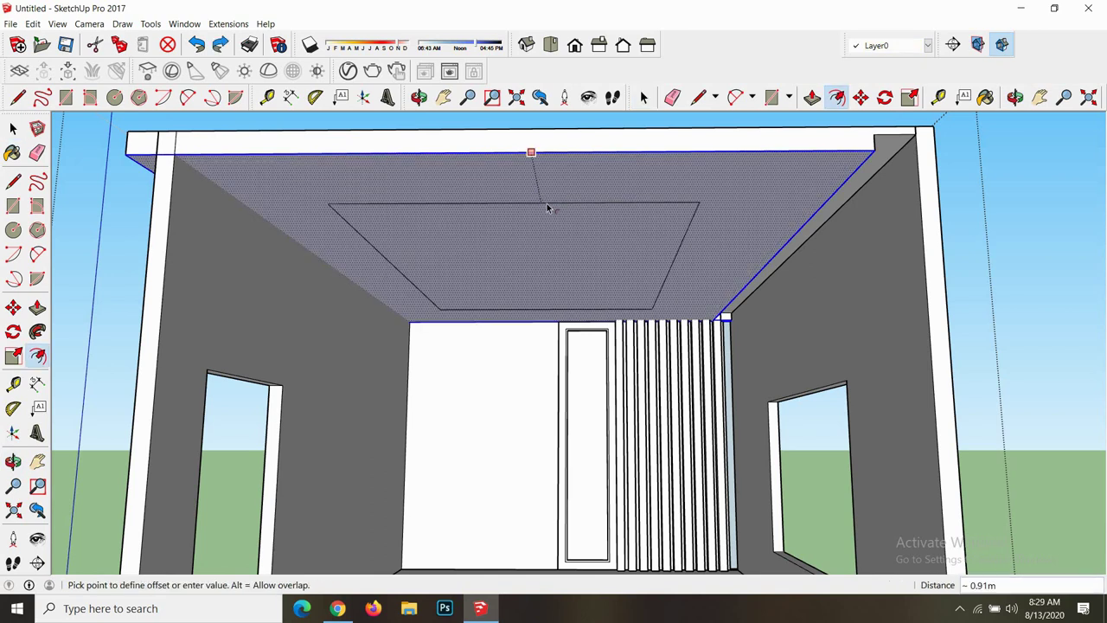
key(Return)
scroll(541, 208, down, 3)
scroll(463, 248, up, 2)
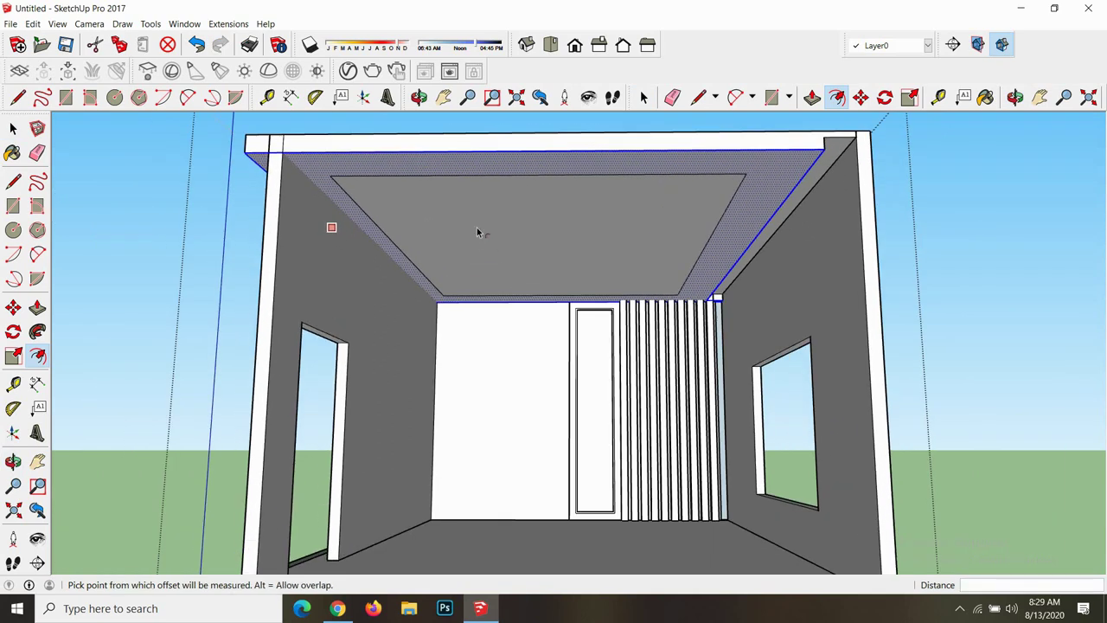
scroll(404, 197, up, 1)
- Clear the selection and select the outer ceiling border band
key(p)
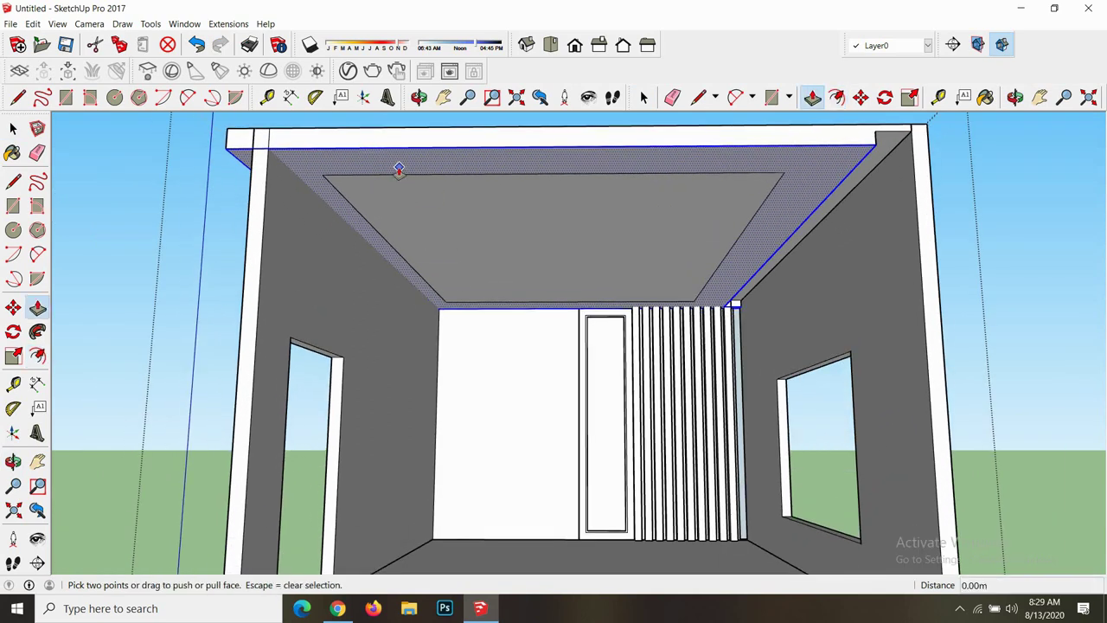
key(space)
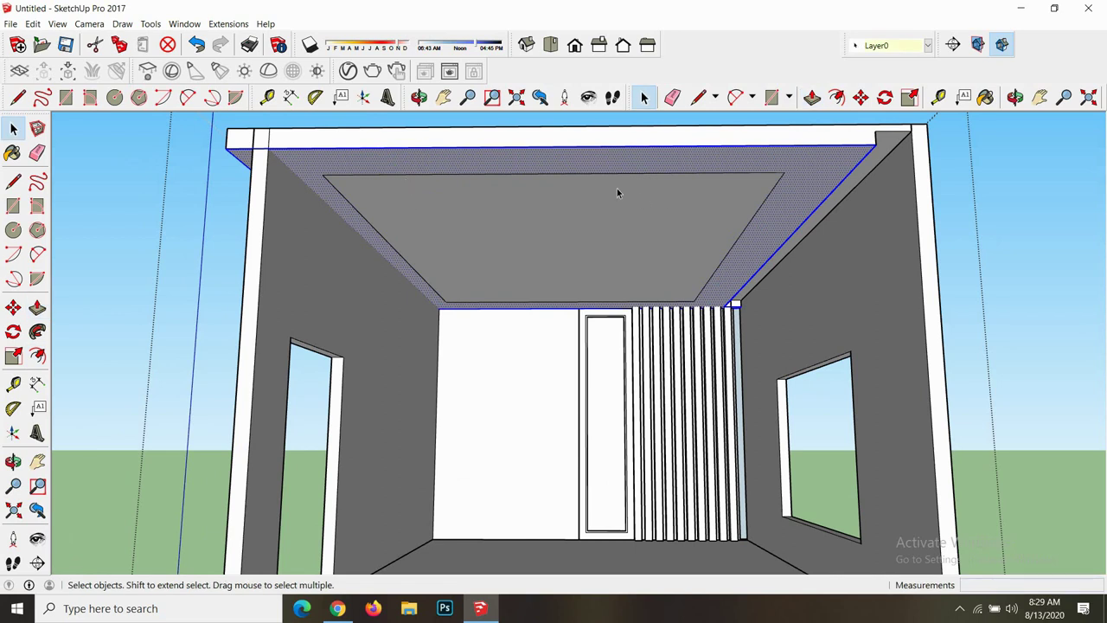
click(735, 293)
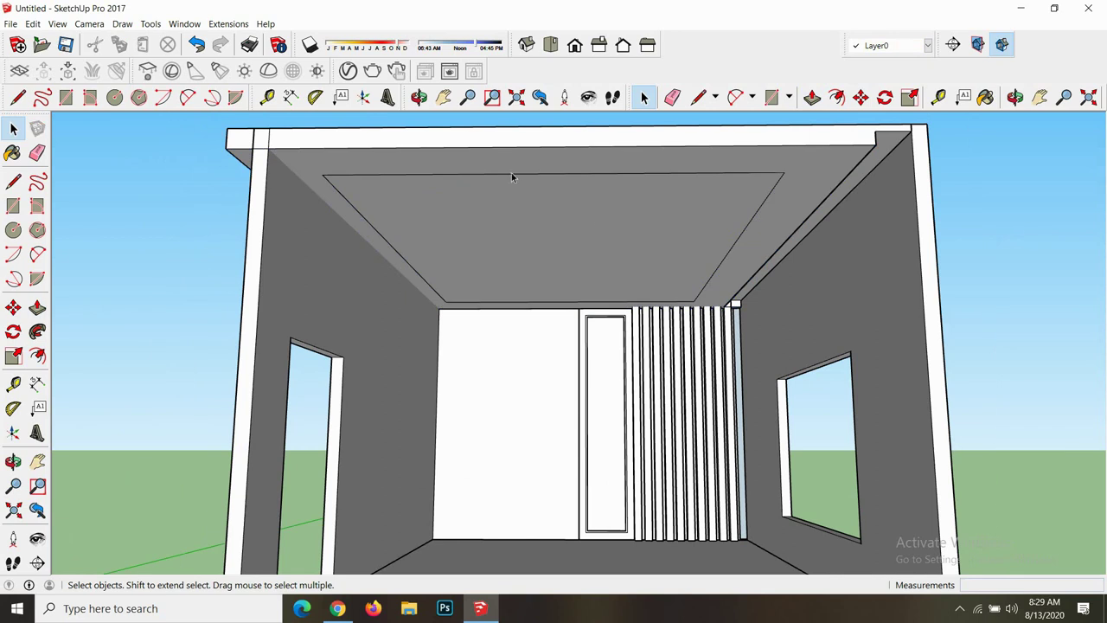
click(505, 167)
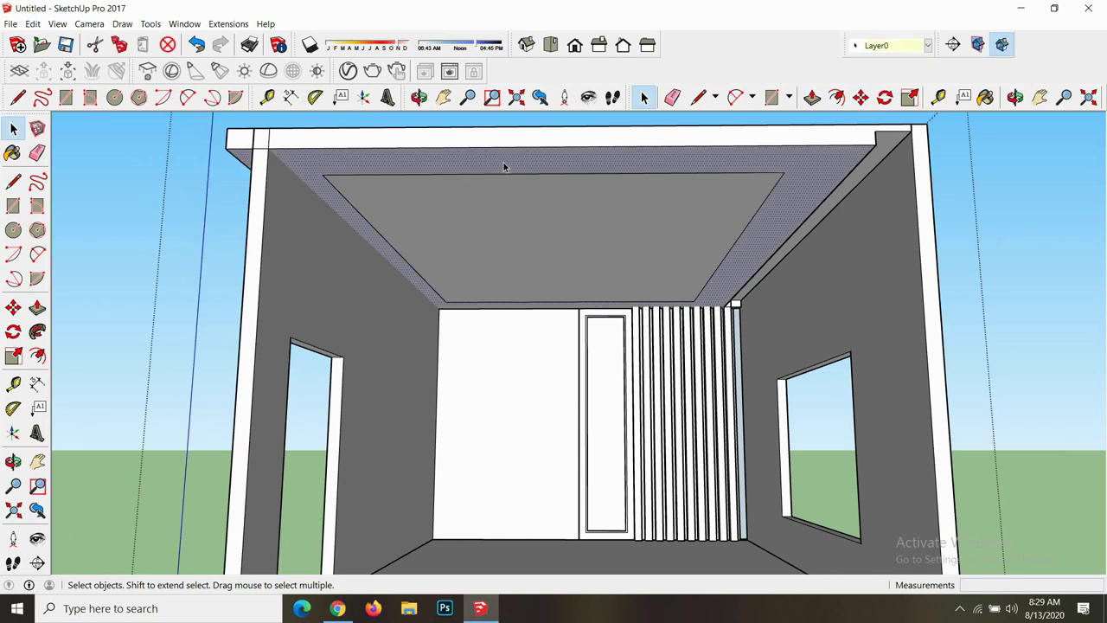
- Push/Pull the ceiling border band down 0.2 m
key(p)
click(506, 168)
text(0.2)
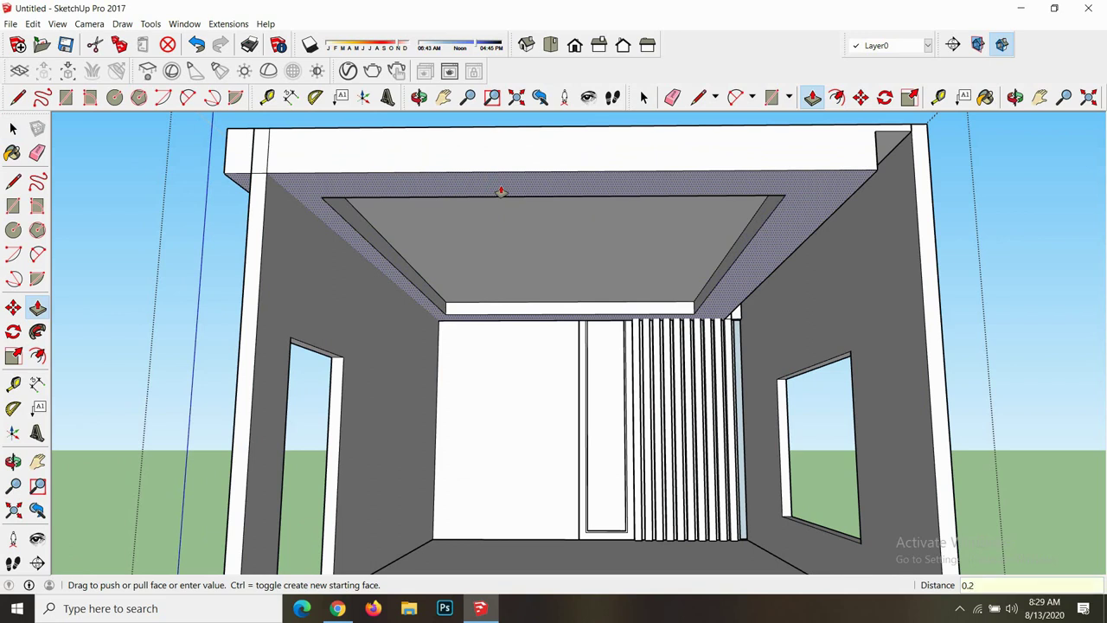
key(Return)
scroll(502, 299, down, 2)
scroll(493, 297, up, 3)
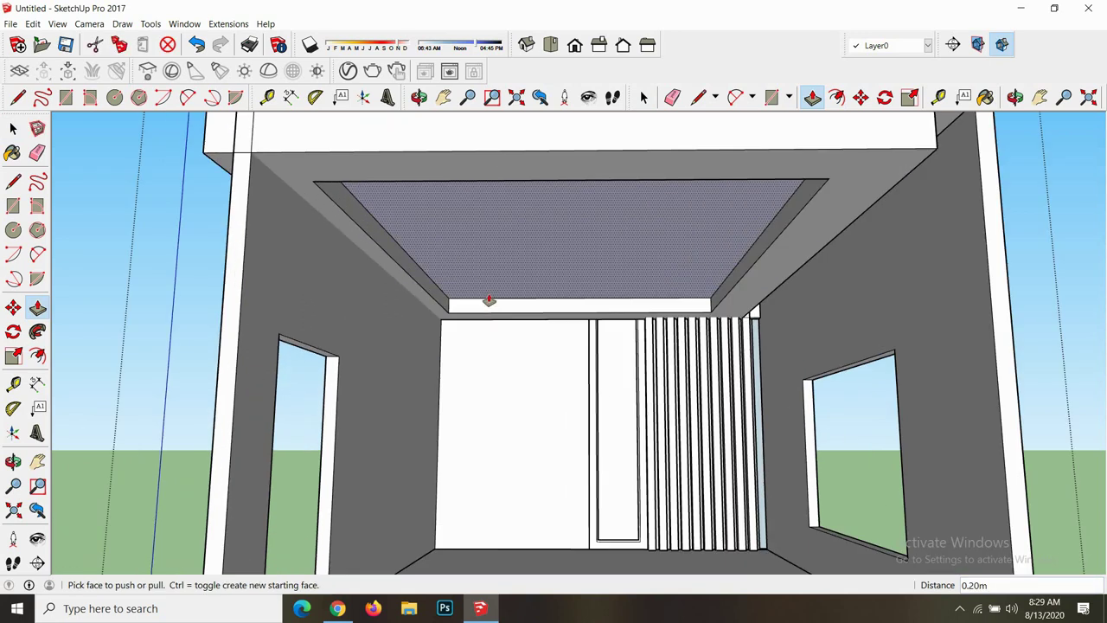
scroll(490, 307, up, 3)
key(space)
- Push the band's front strip -0.5 m up through the ceiling to remove it
key(p)
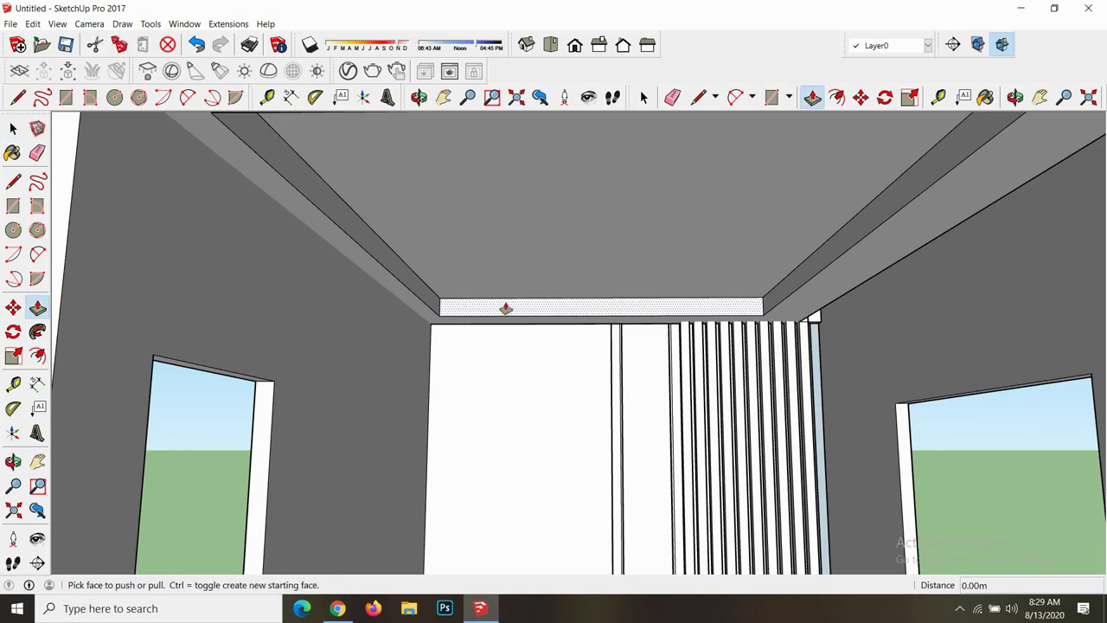
click(505, 306)
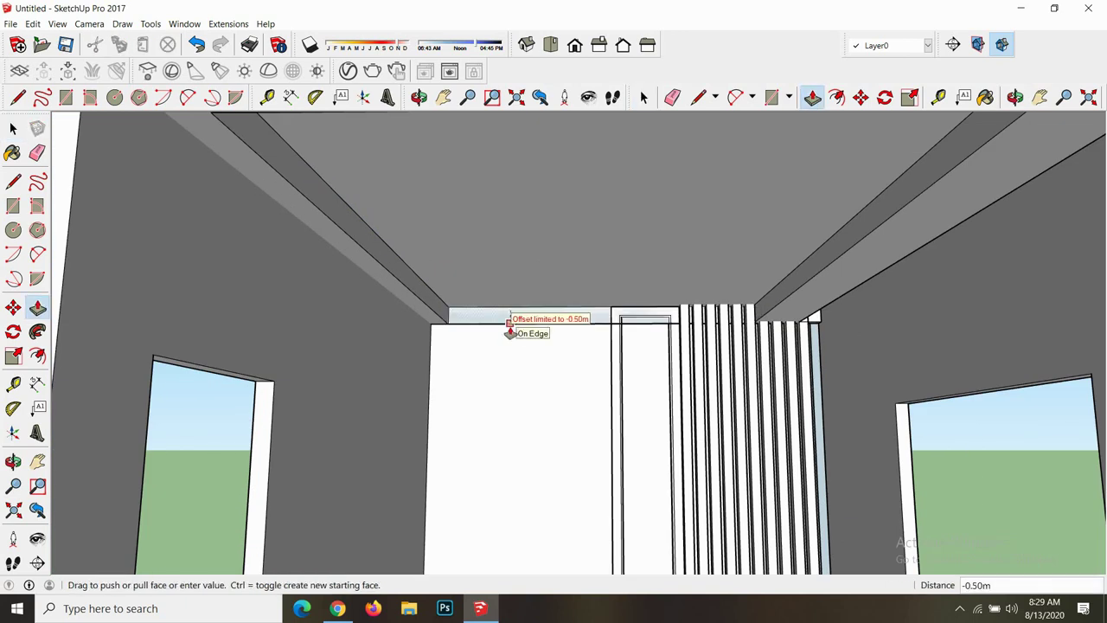
click(511, 333)
scroll(537, 317, down, 4)
scroll(502, 279, up, 1)
scroll(467, 277, up, 1)
scroll(454, 277, up, 2)
scroll(455, 277, up, 1)
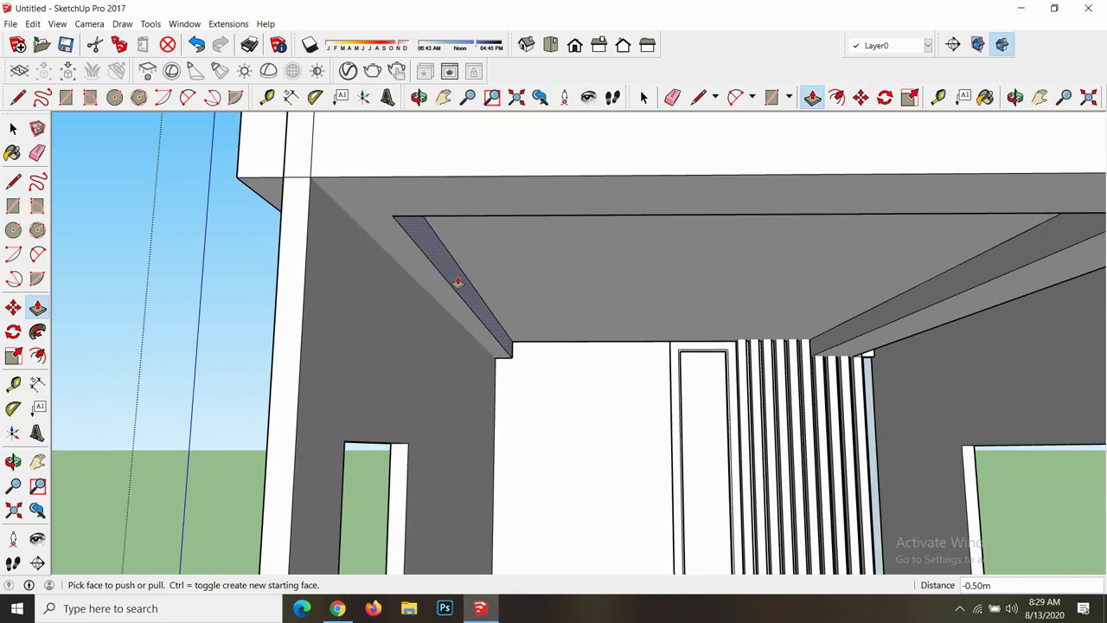
- Cancel an attempted pull on the left beam and select the side ceiling beams
drag(446, 298, 447, 308)
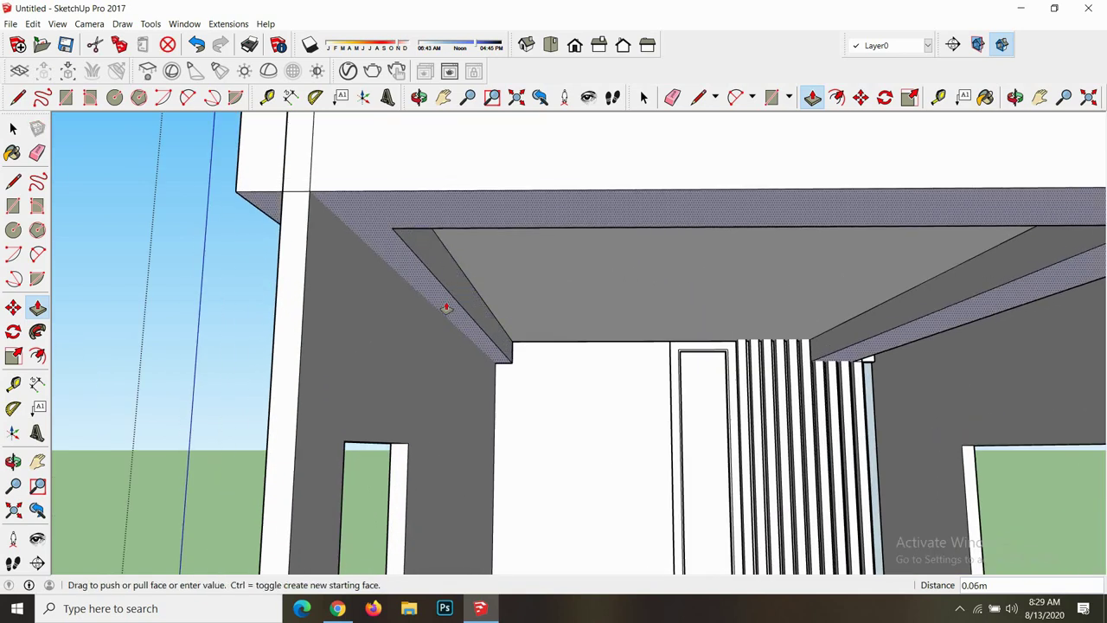
key(Escape)
scroll(448, 294, down, 1)
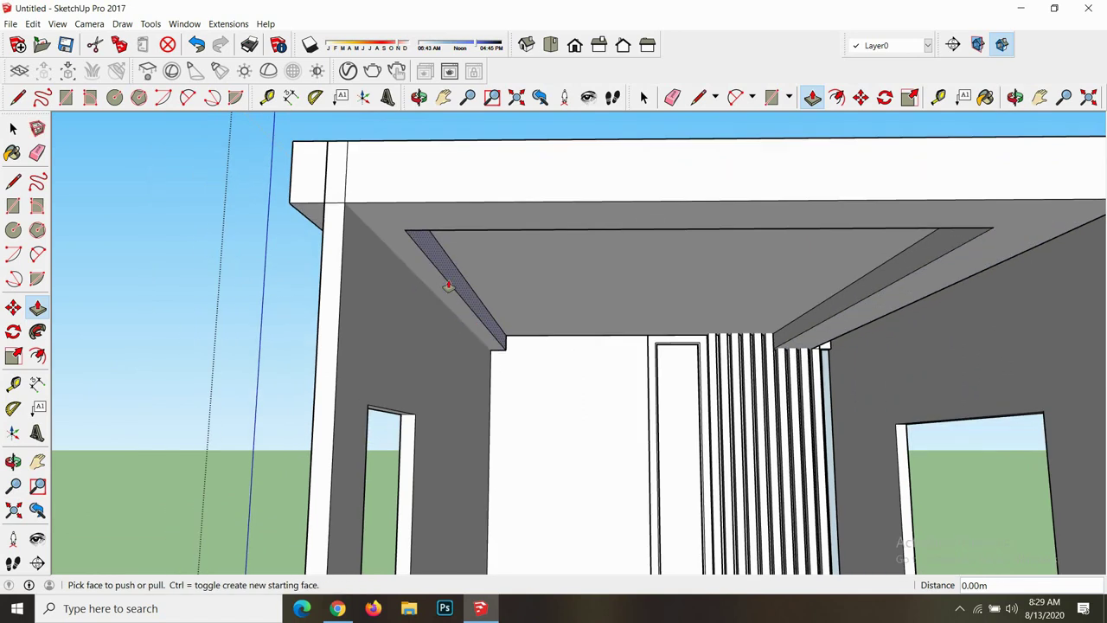
scroll(450, 290, down, 1)
scroll(455, 286, up, 2)
key(space)
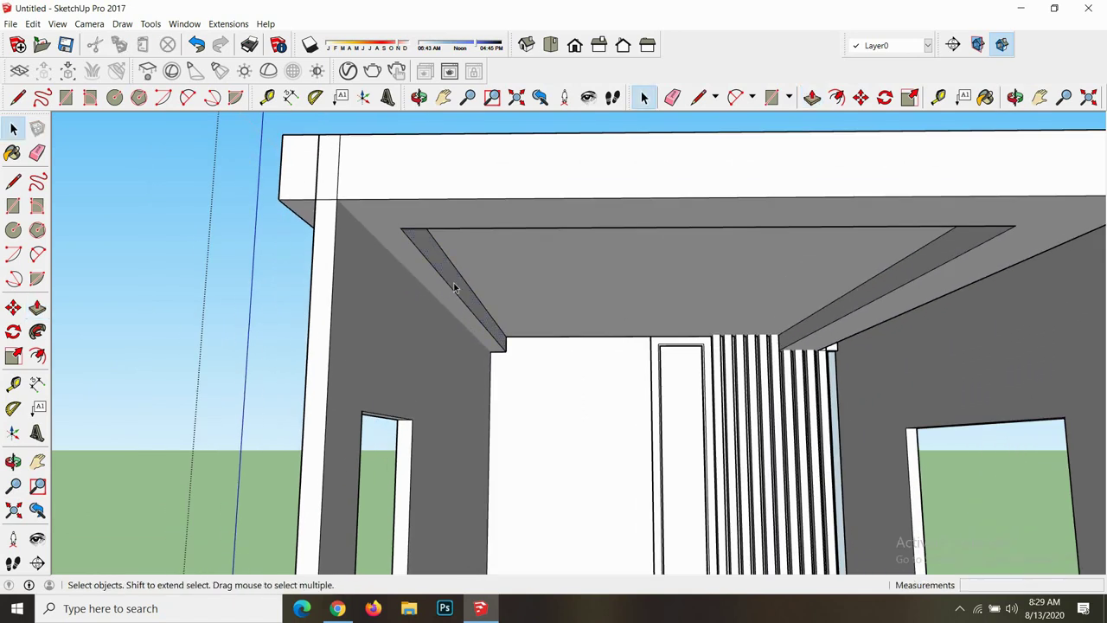
click(455, 280)
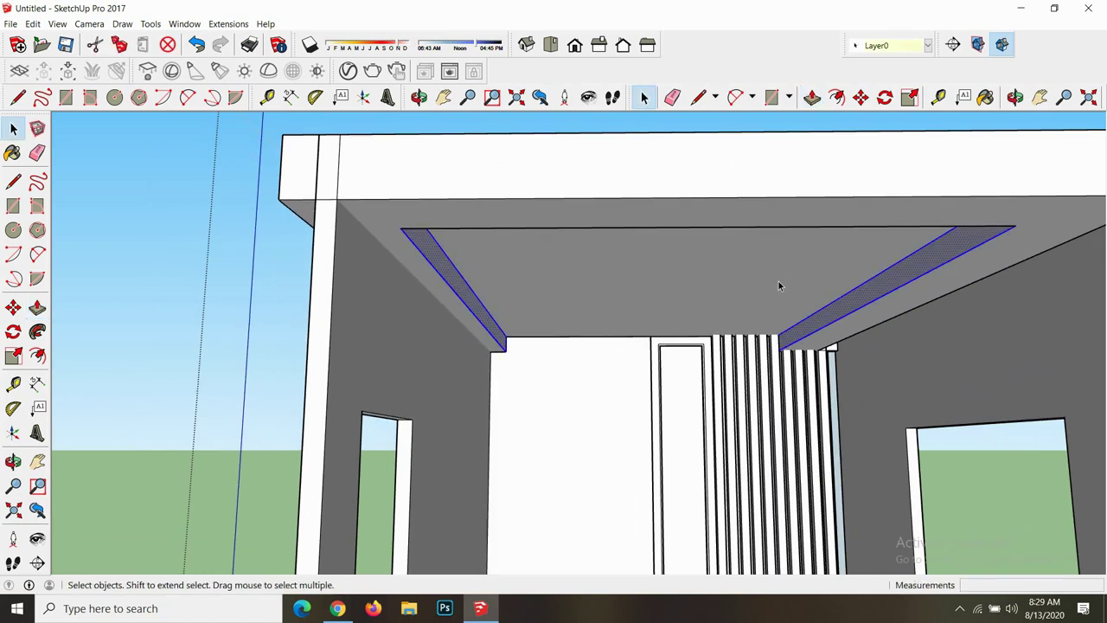
- Group the two side ceiling beams and open the group for editing
right_click(833, 324)
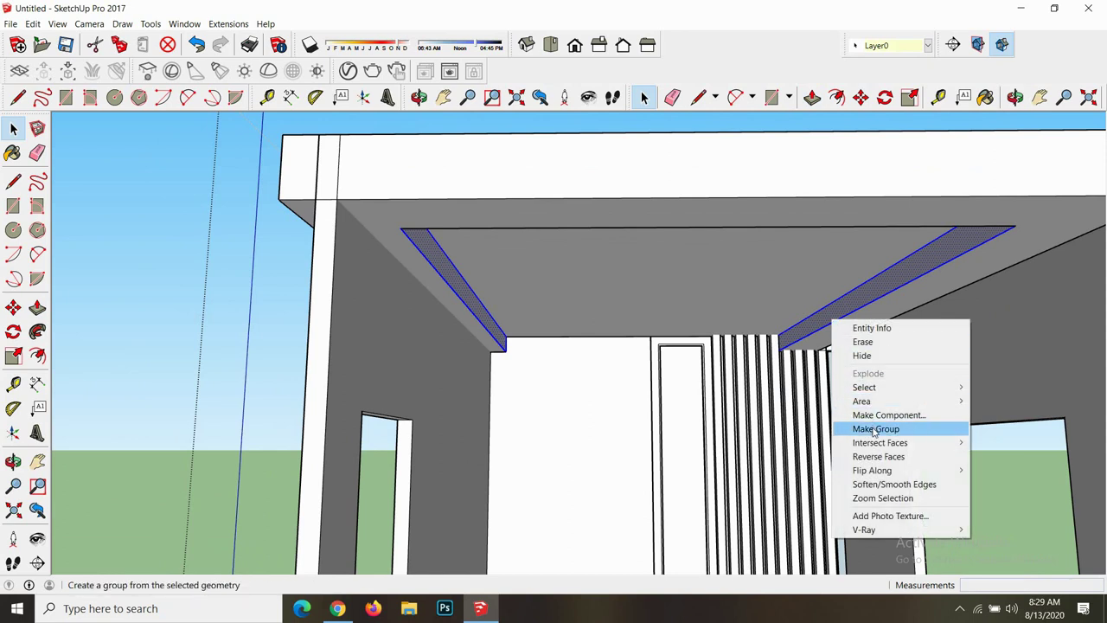
click(876, 428)
scroll(489, 311, up, 2)
double_click(476, 305)
scroll(471, 299, down, 1)
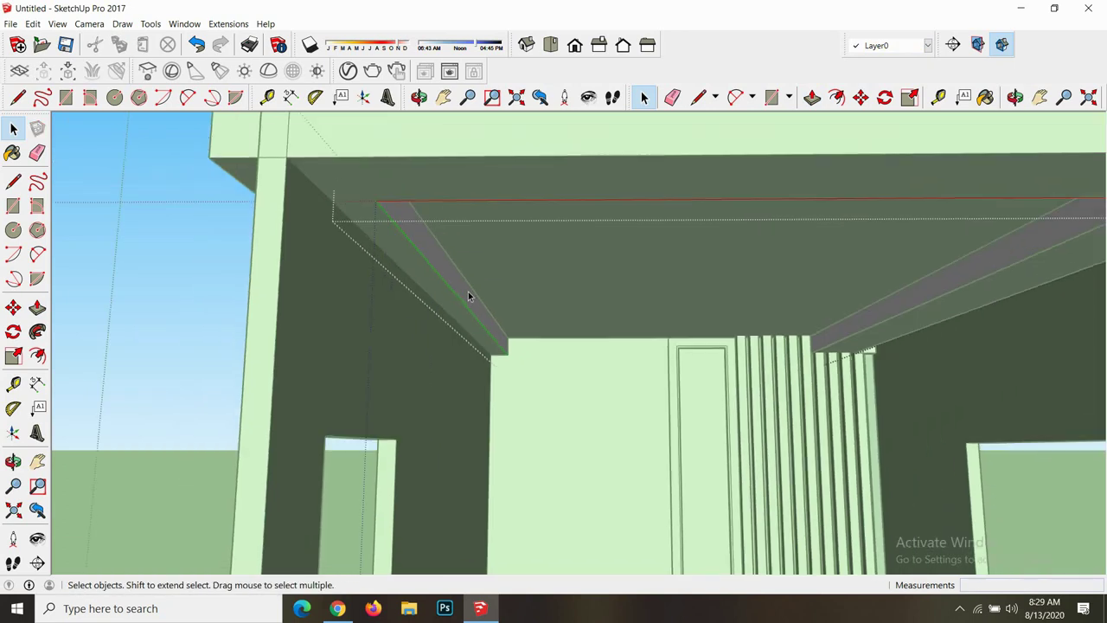
scroll(465, 288, up, 2)
- Offset the beam undersides to outline a narrow inner strip along each beam
key(f)
click(460, 271)
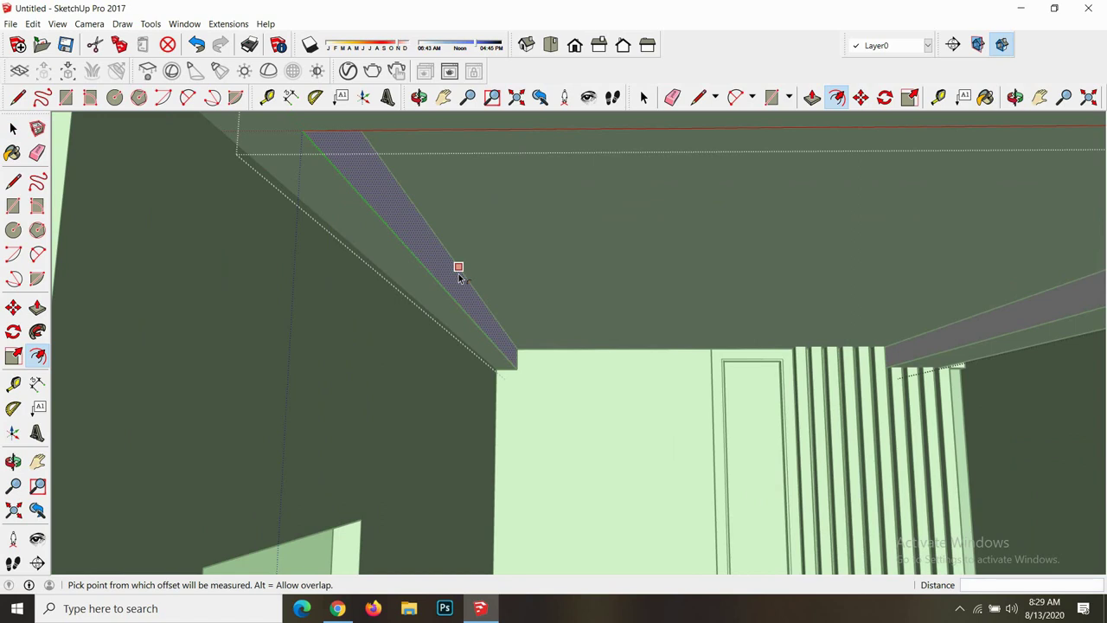
key(Escape)
scroll(753, 323, down, 5)
scroll(778, 327, up, 4)
click(779, 327)
click(777, 323)
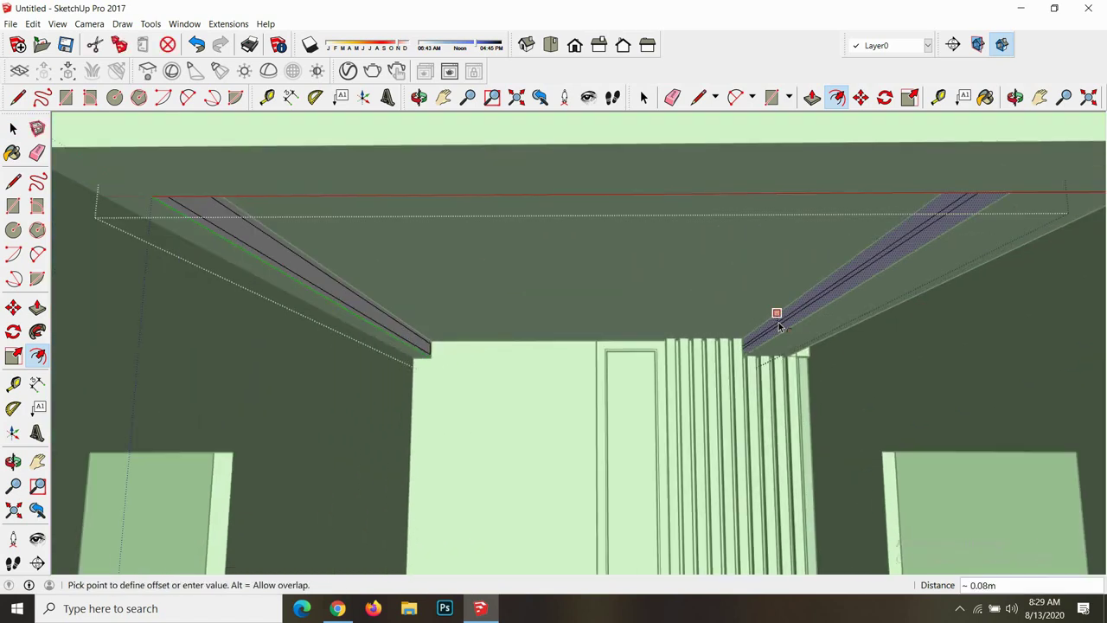
key(Escape)
scroll(388, 324, up, 3)
- Push the inner underside strips of both beams up 0.1 m to form recessed grooves
click(388, 323)
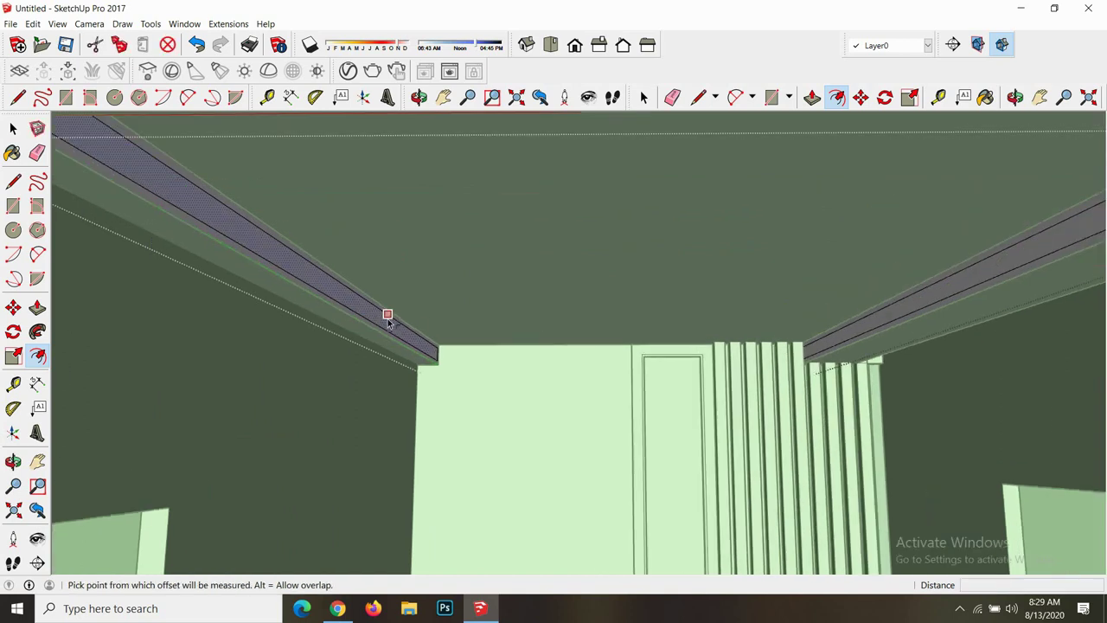
key(p)
click(381, 316)
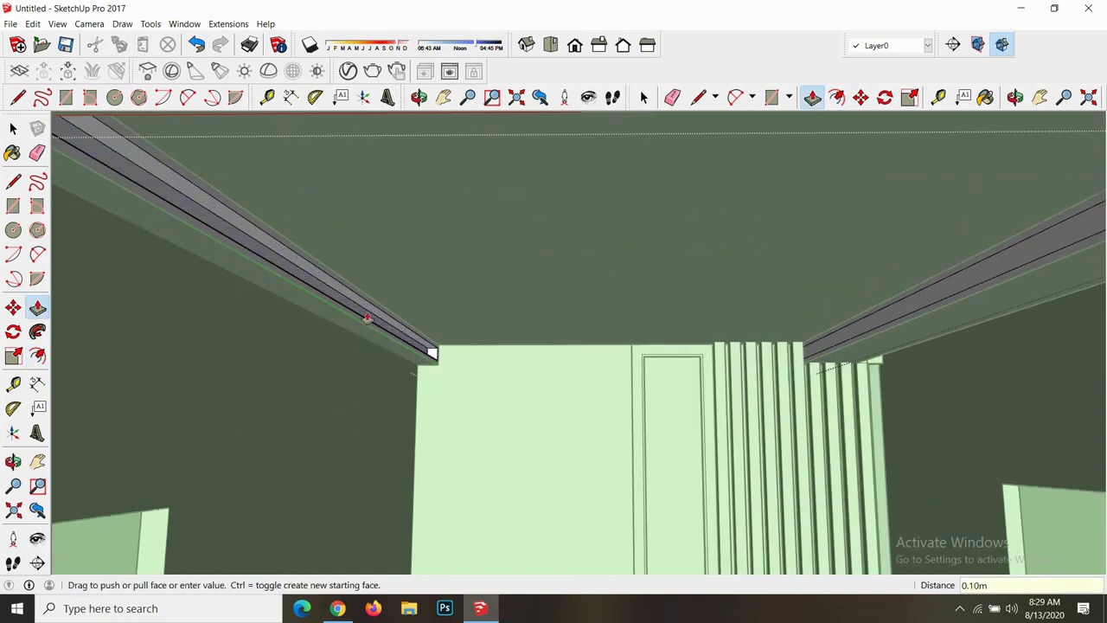
key(Return)
scroll(475, 321, down, 3)
scroll(648, 297, down, 2)
scroll(735, 313, up, 5)
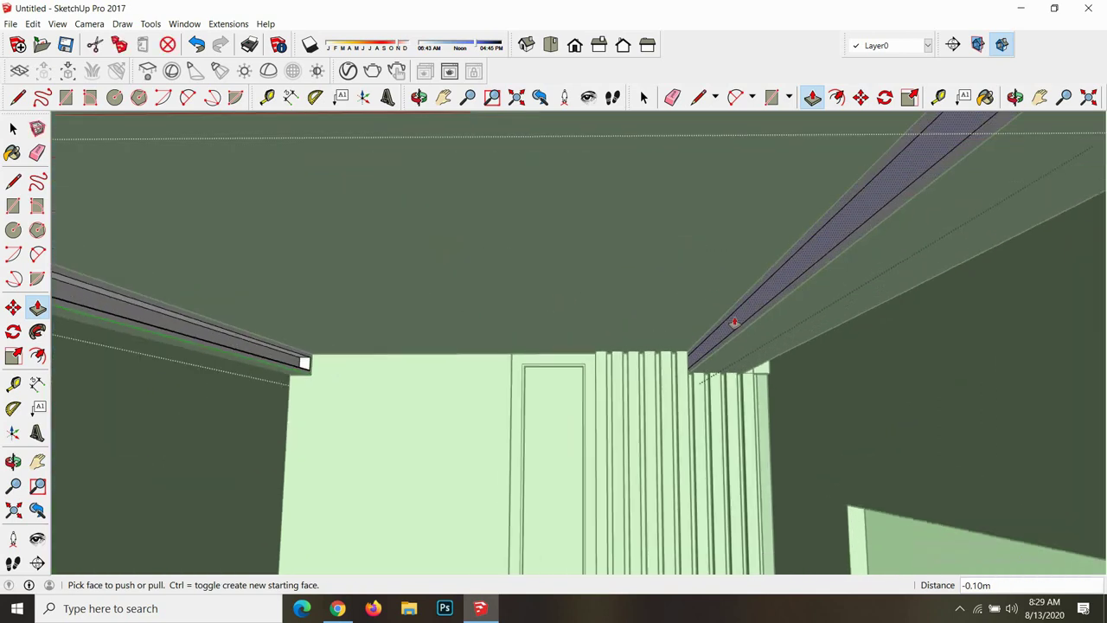
click(734, 322)
text(1)
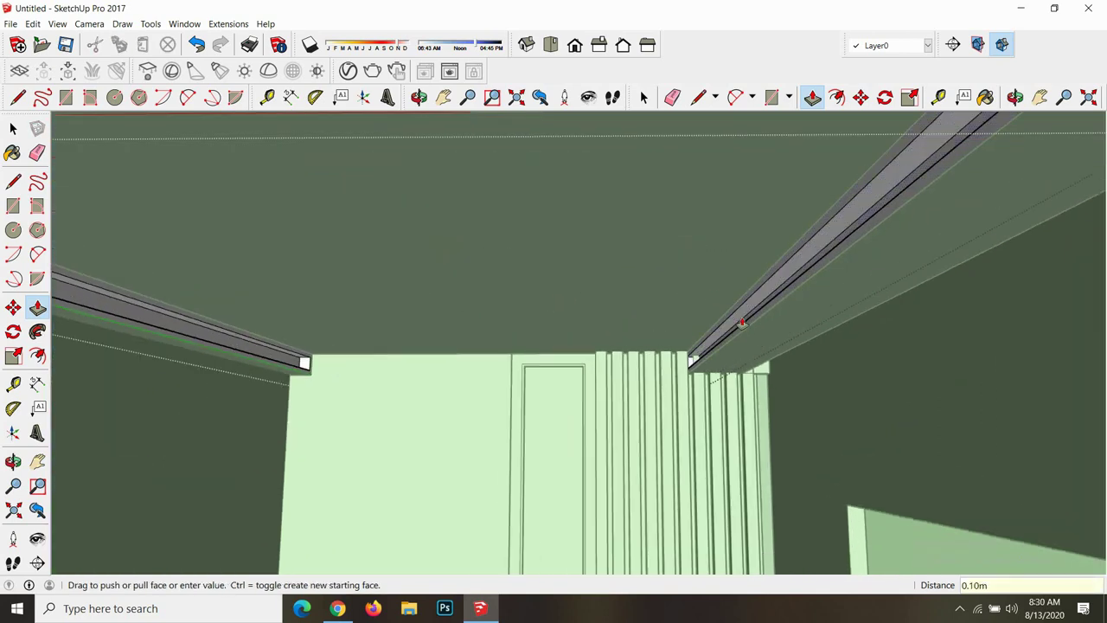
key(Return)
scroll(623, 331, down, 1)
scroll(614, 333, down, 2)
scroll(592, 336, down, 2)
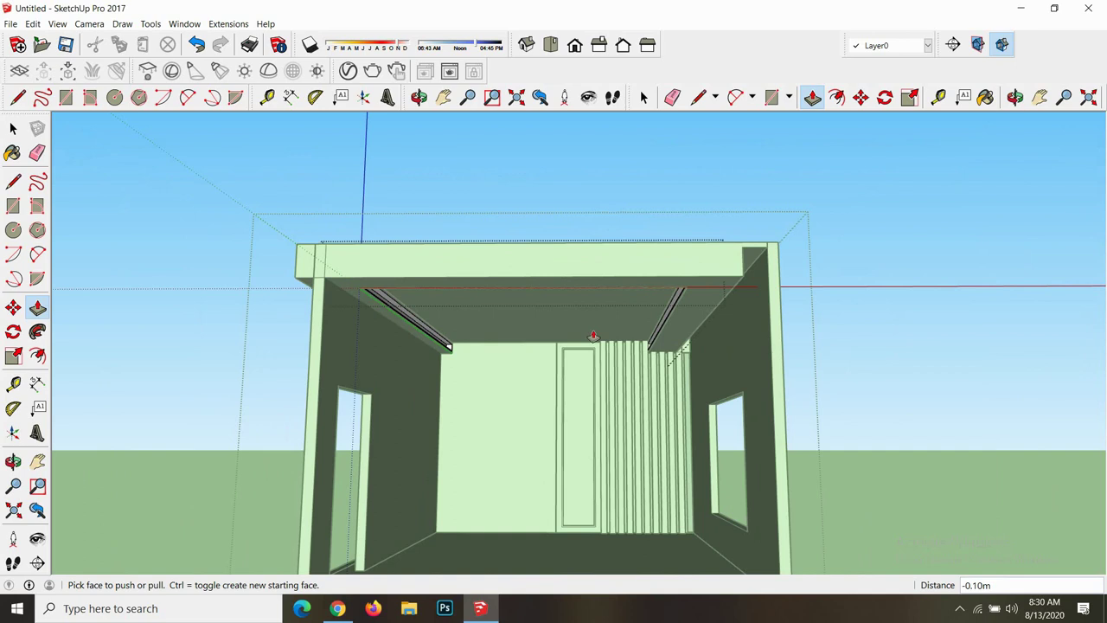
- Orbit to a front view of the room and exit the beam group
click(419, 97)
drag(470, 256, 558, 252)
key(space)
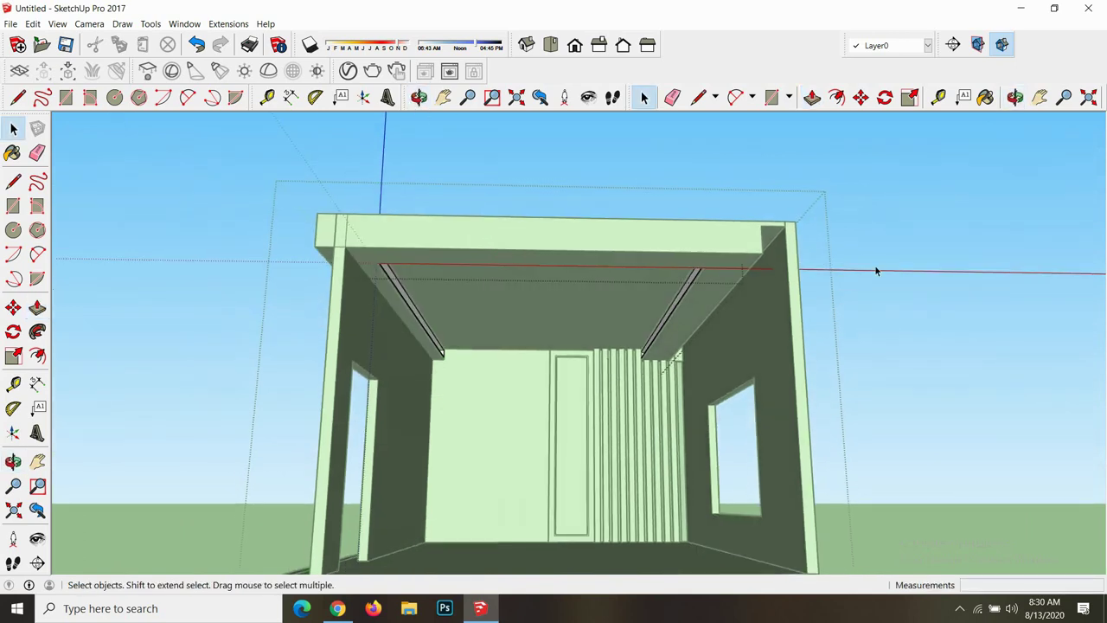
click(875, 265)
scroll(528, 300, up, 3)
key(f)
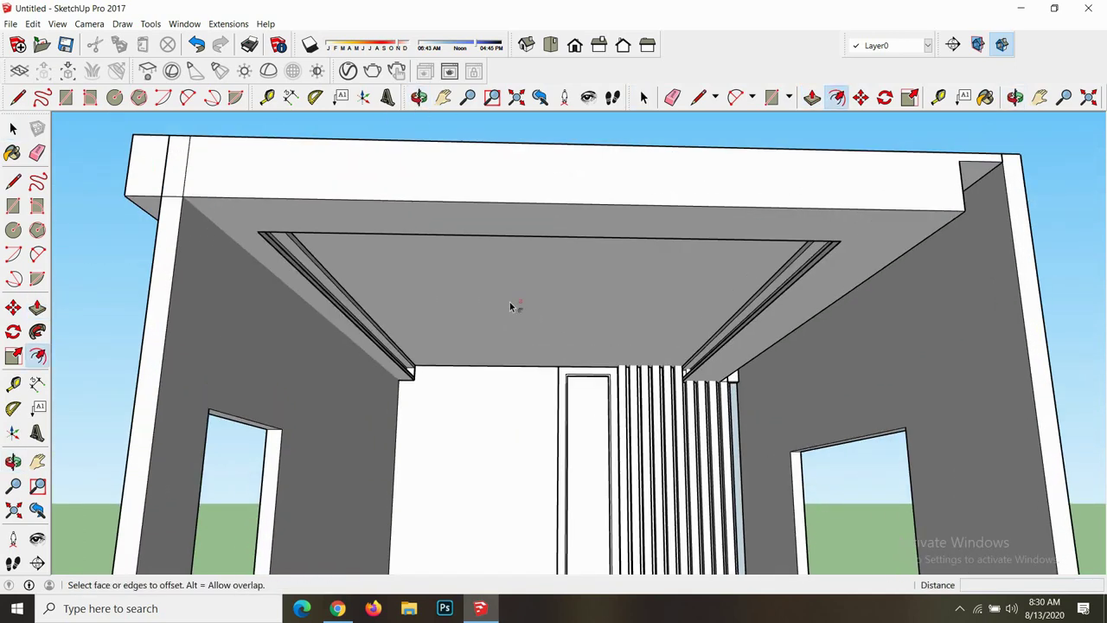
key(space)
- Offset the ceiling face inward to create an inset rectangle in its middle
click(517, 307)
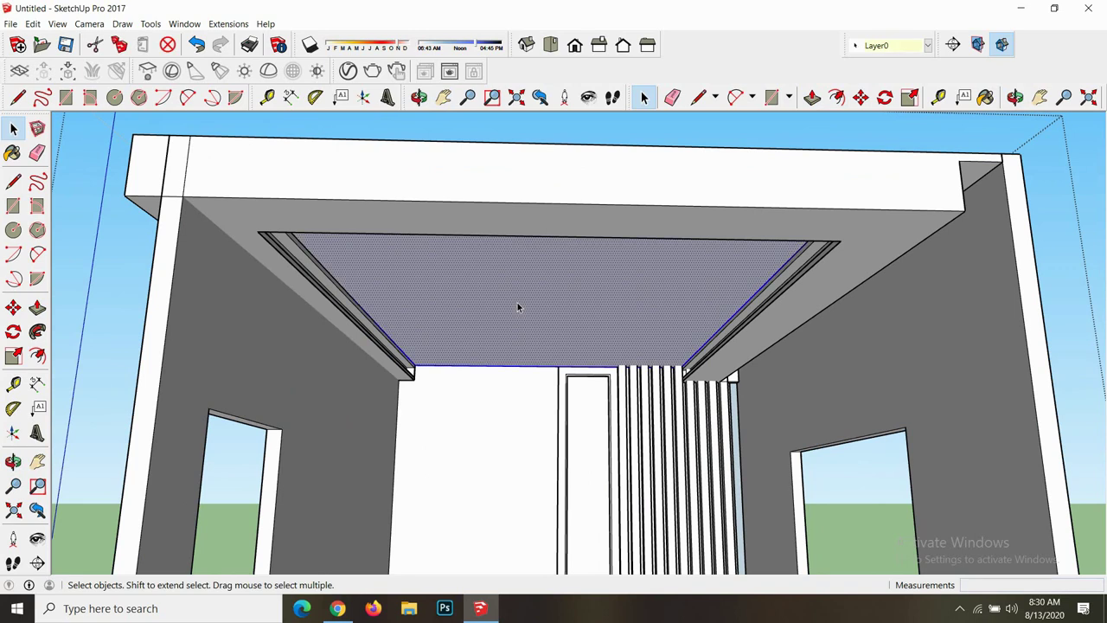
key(f)
click(354, 299)
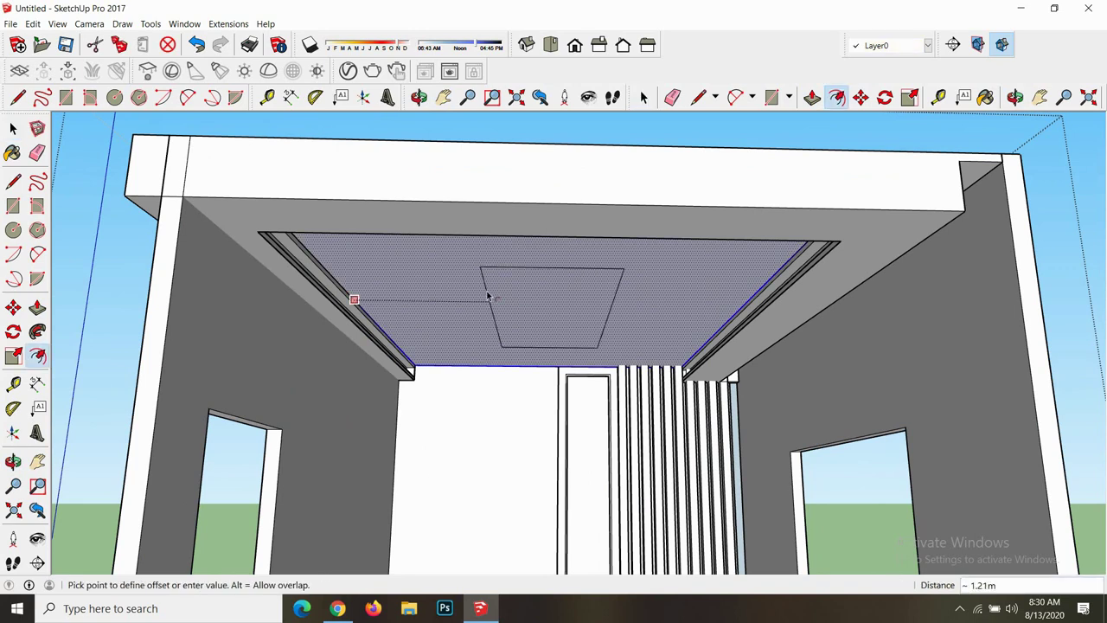
text(1)
click(483, 294)
scroll(481, 289, down, 3)
scroll(490, 297, up, 2)
- Make the inner inset face a group and open it for editing
key(space)
click(509, 298)
right_click(509, 299)
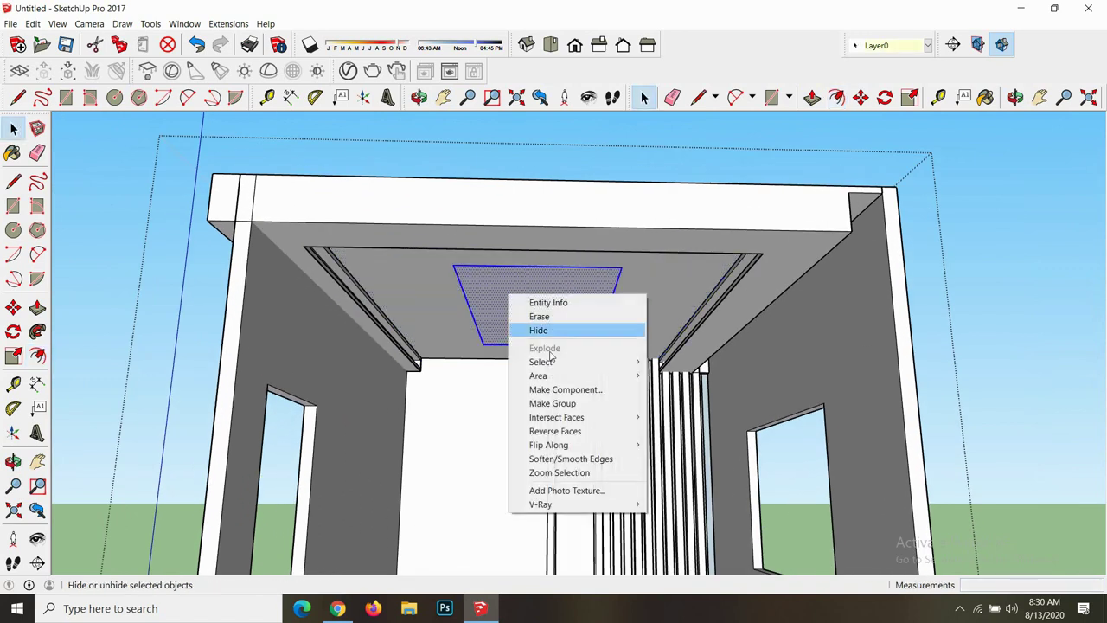
click(562, 403)
scroll(511, 311, up, 2)
double_click(511, 310)
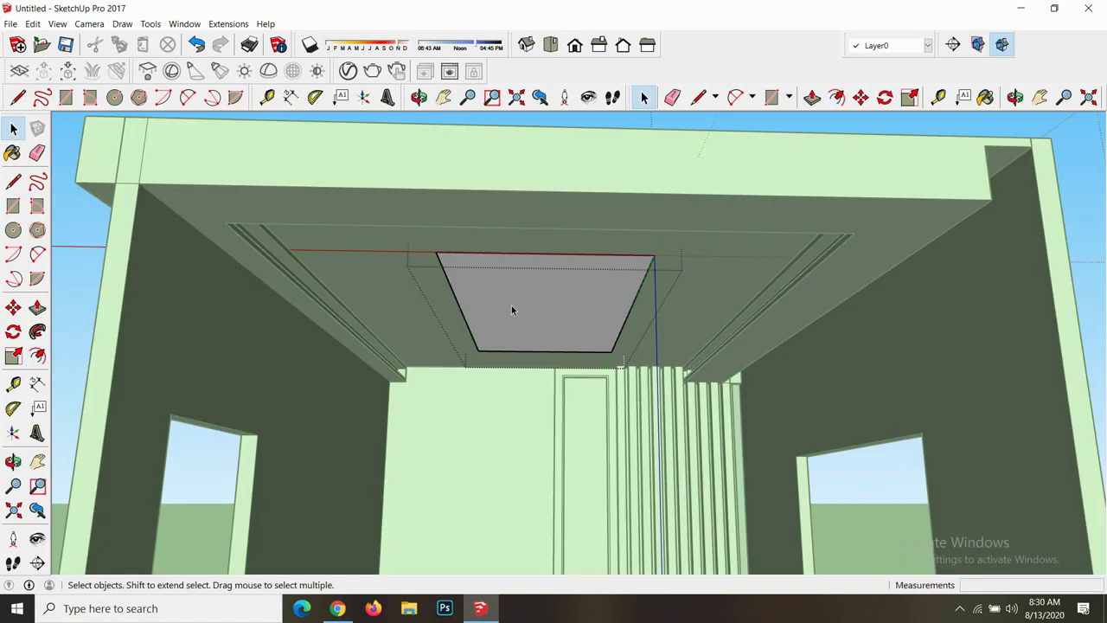
- Pull the grouped ceiling panel downward to form a dropped panel
key(p)
click(512, 309)
click(517, 320)
scroll(519, 317, down, 2)
scroll(520, 317, down, 2)
scroll(519, 317, down, 1)
key(space)
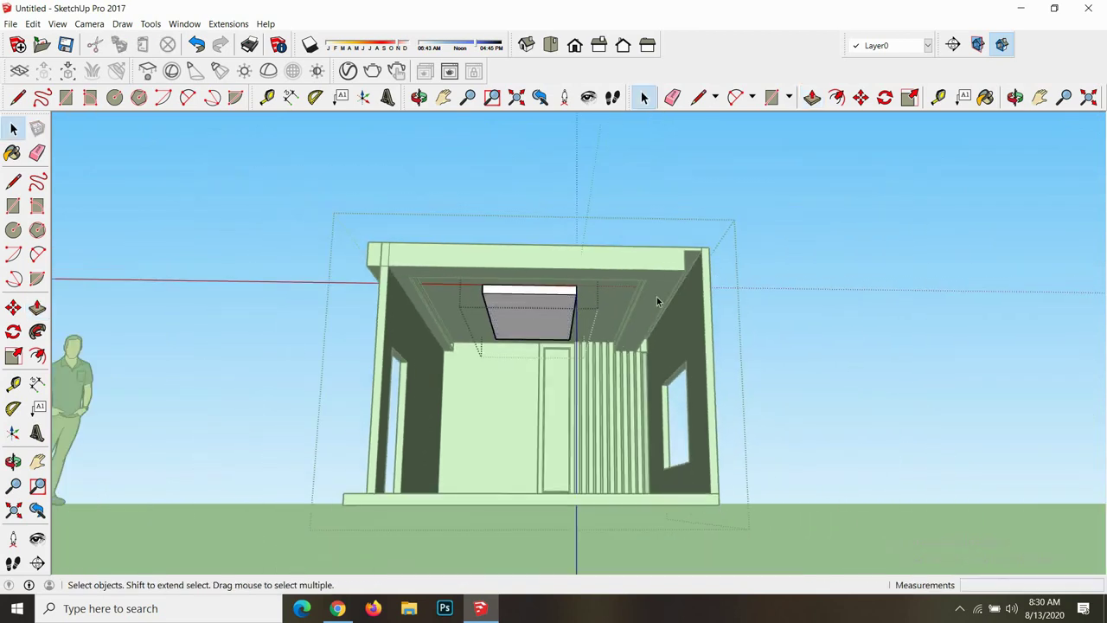
middle_drag(573, 303, 750, 295)
scroll(508, 316, down, 2)
scroll(508, 315, down, 2)
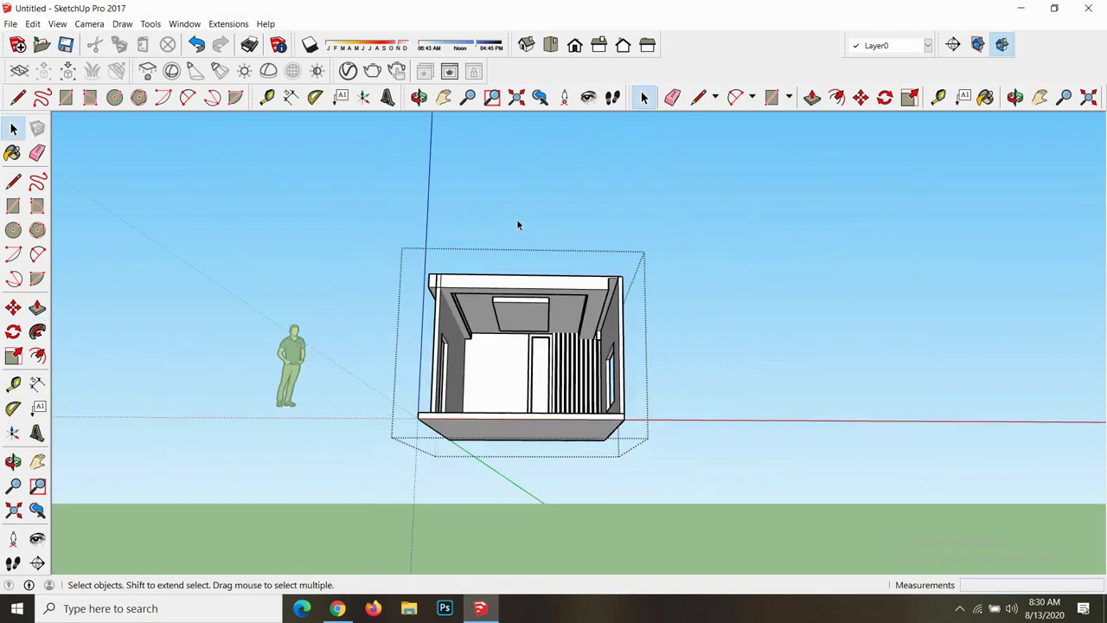
- Orbit to eye level and zoom in close to the ceiling border strip
click(419, 97)
mouse_move(554, 242)
mouse_down()
mouse_move(423, 311)
mouse_move(571, 314)
mouse_move(567, 358)
mouse_move(646, 289)
mouse_move(531, 250)
mouse_move(474, 327)
mouse_move(505, 214)
mouse_up()
scroll(499, 256, up, 2)
scroll(499, 256, up, 3)
scroll(499, 256, up, 2)
- Select the ceiling border face and pick the Circle tool
key(space)
scroll(505, 214, up, 2)
double_click(556, 180)
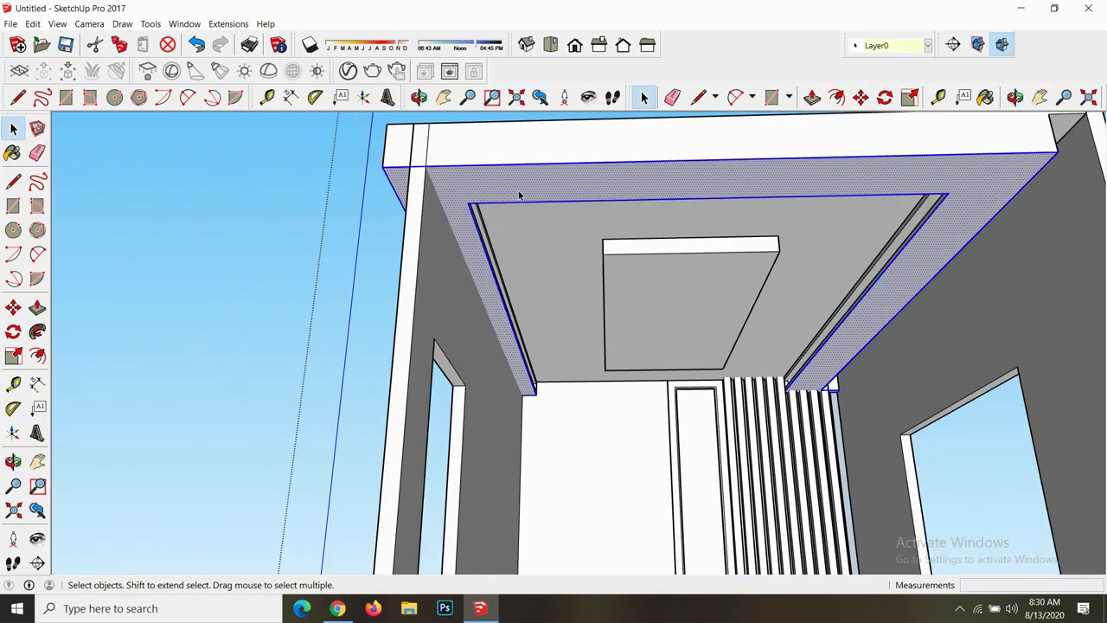
key(r)
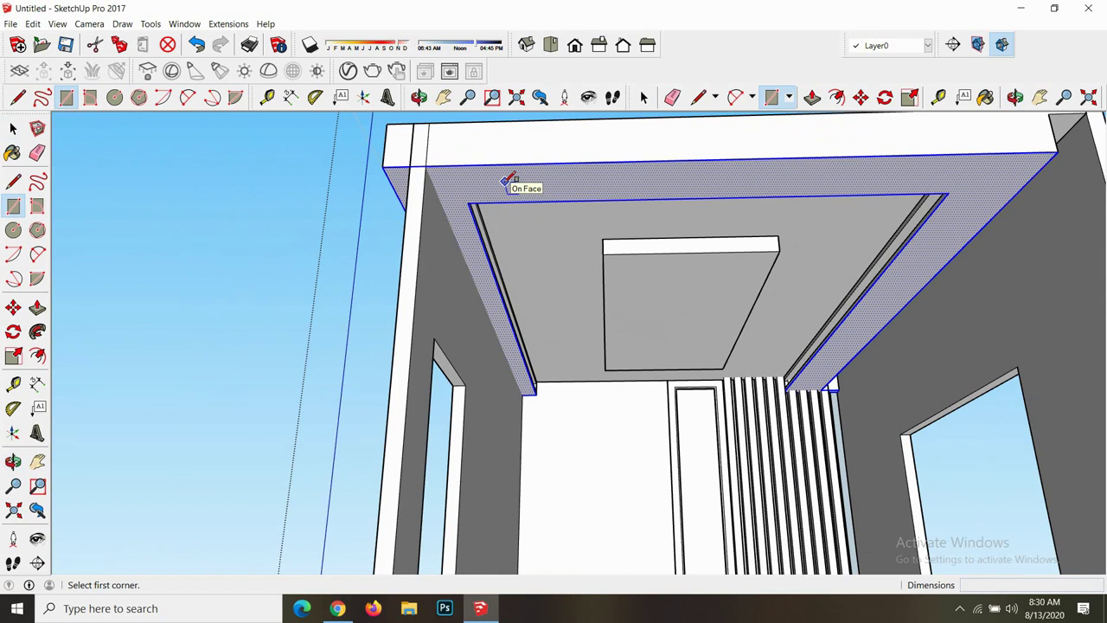
key(c)
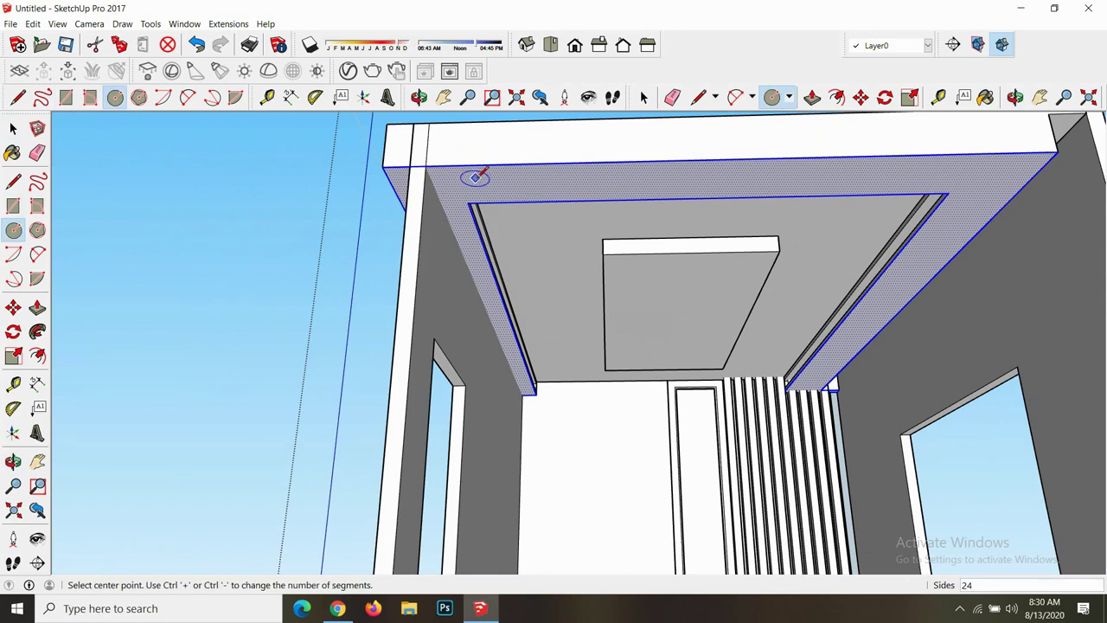
- Draw a small circle on the ceiling border and make it a group
click(454, 180)
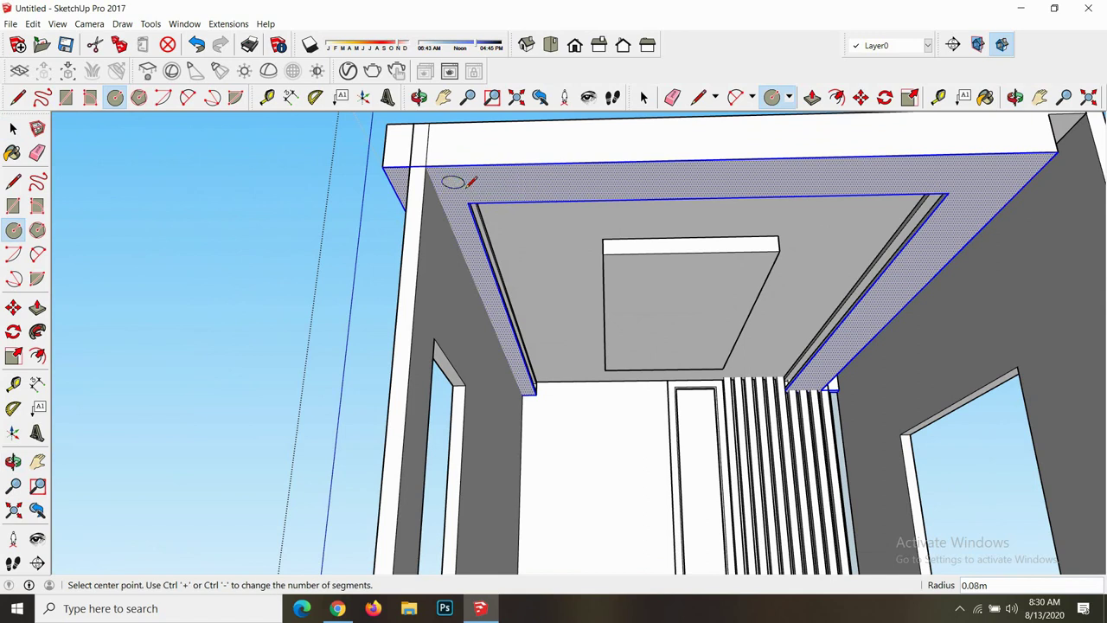
click(464, 182)
scroll(465, 182, up, 2)
scroll(460, 183, up, 2)
key(space)
right_click(459, 185)
click(510, 294)
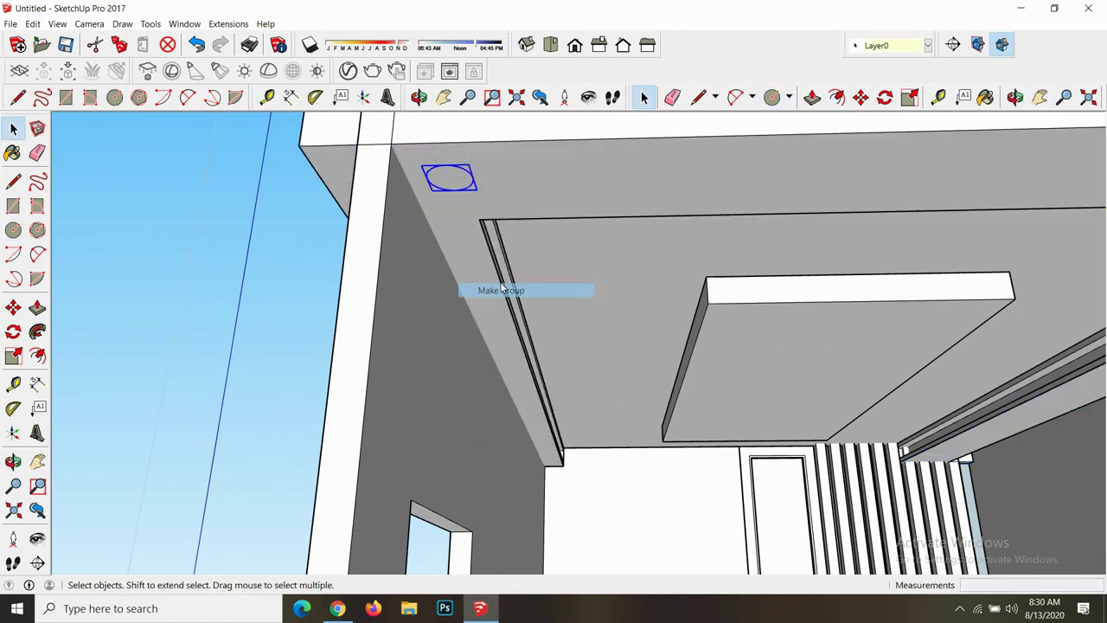
- Pull the grouped circle into a short cylinder light and group it
double_click(460, 196)
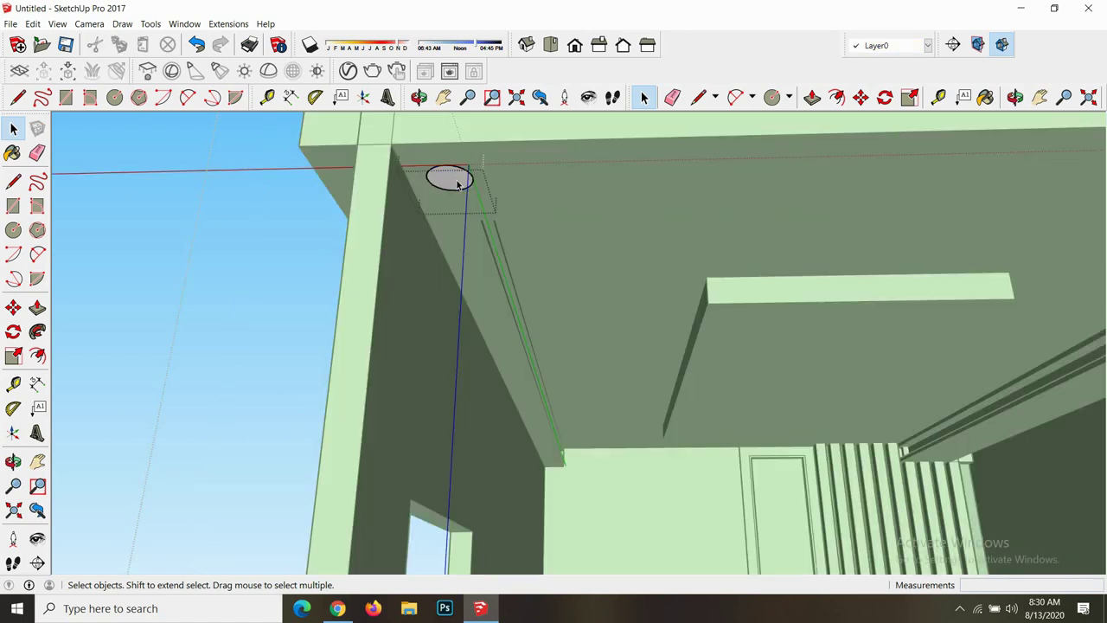
key(p)
click(450, 183)
click(454, 189)
key(space)
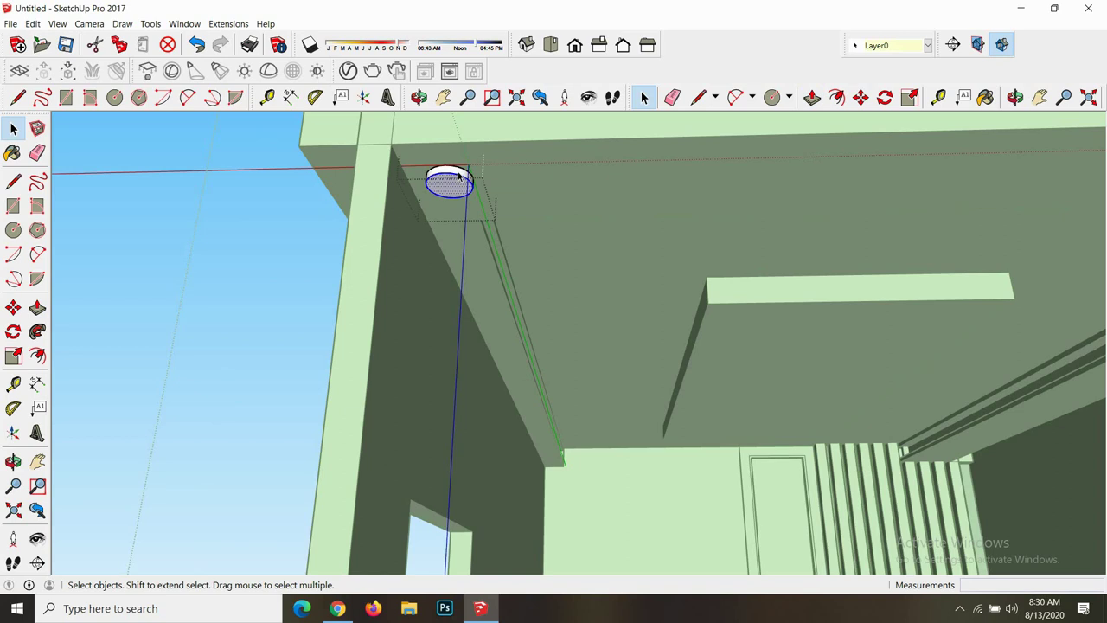
right_click(459, 177)
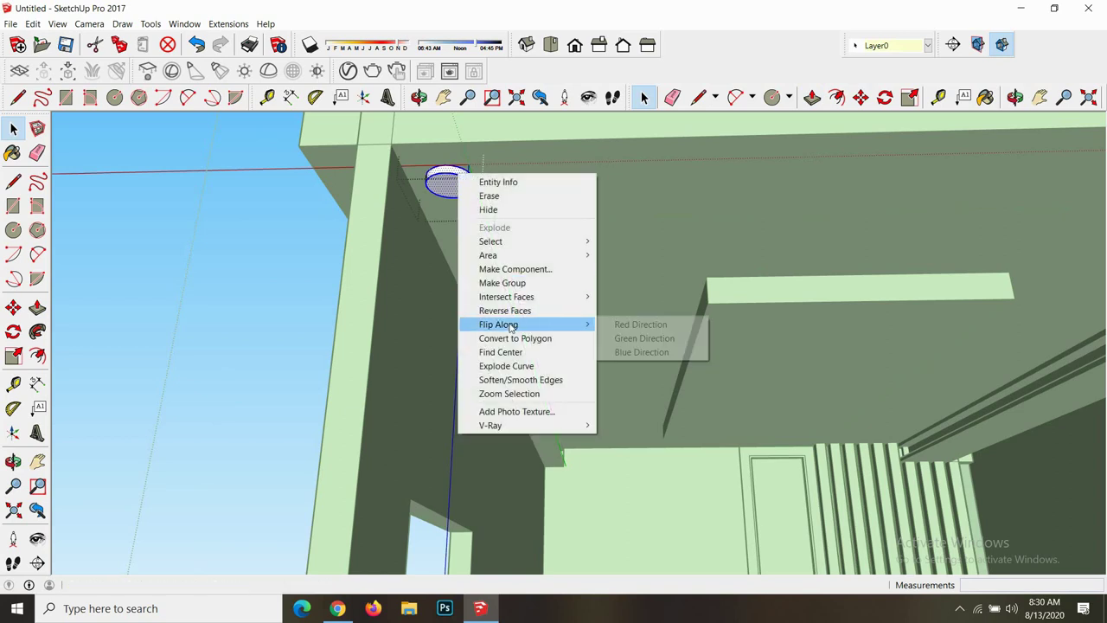
click(509, 288)
- Copy the cylinder light further along the ceiling's back edge with Move and Ctrl
mouse_move(508, 288)
middle_down()
mouse_move(462, 303)
mouse_move(458, 234)
middle_up()
key(q)
key(m)
scroll(456, 230, up, 1)
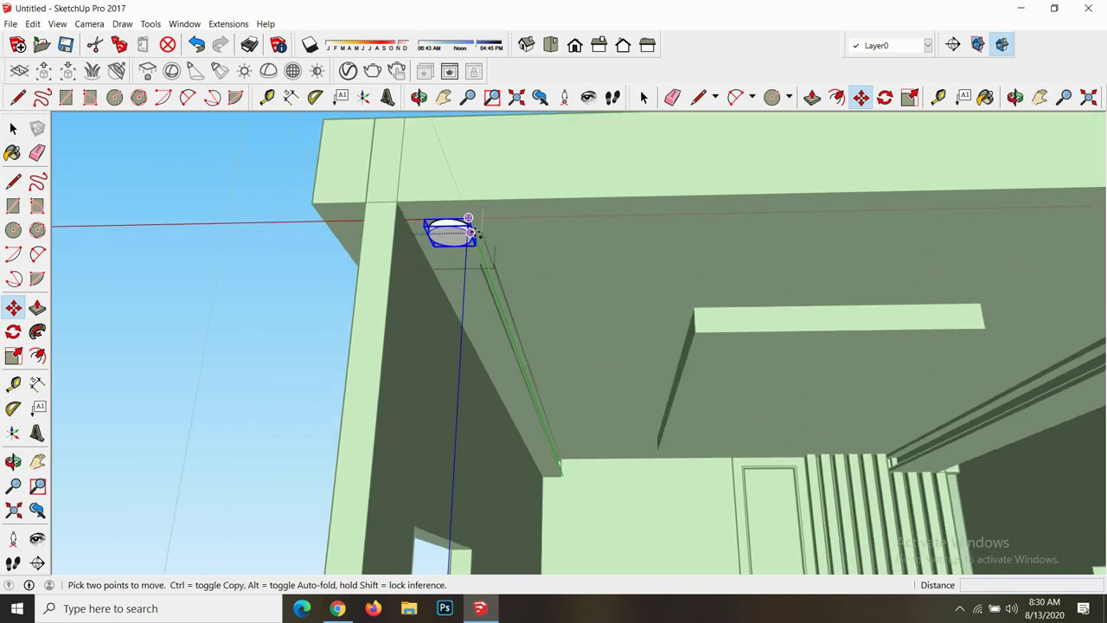
click(468, 232)
key(ctrl)
scroll(533, 241, down, 2)
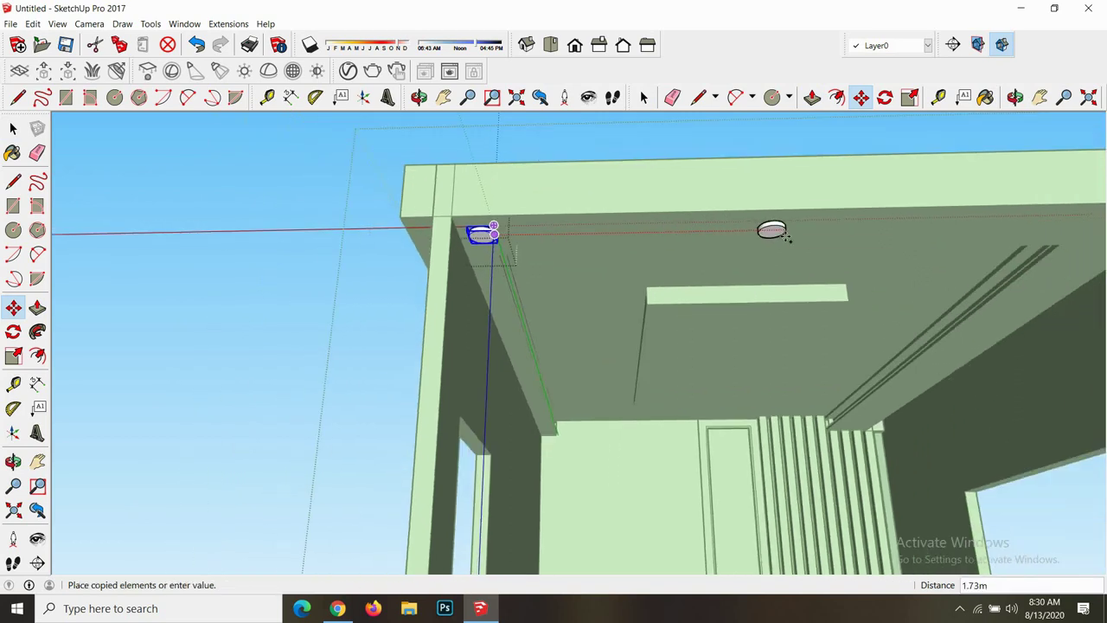
click(759, 255)
scroll(758, 254, down, 3)
scroll(753, 247, down, 1)
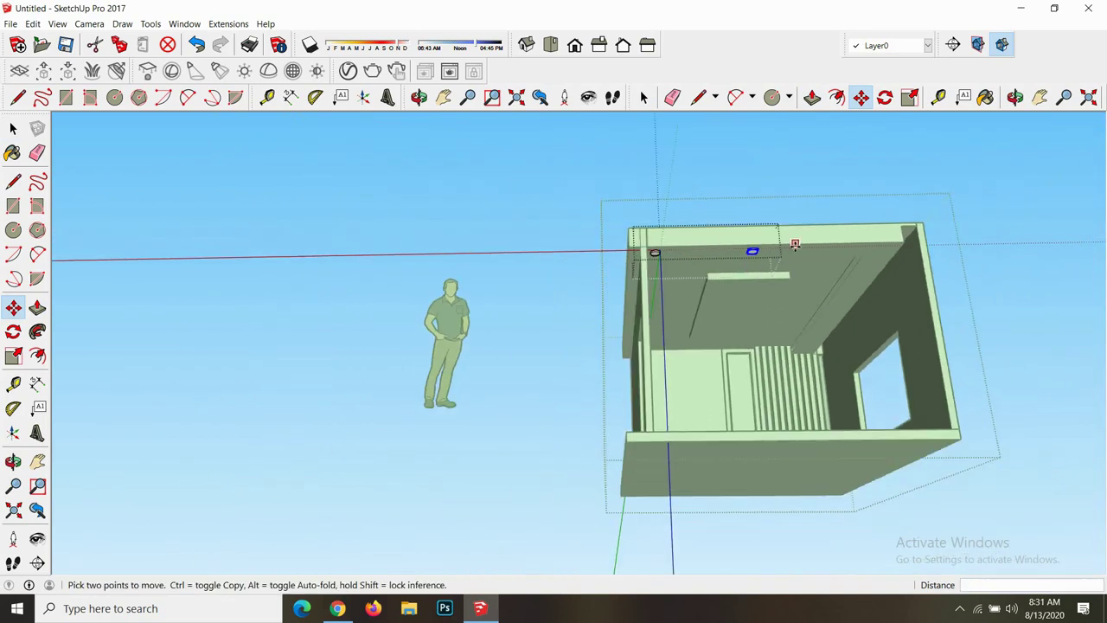
scroll(794, 240, up, 3)
scroll(782, 240, up, 1)
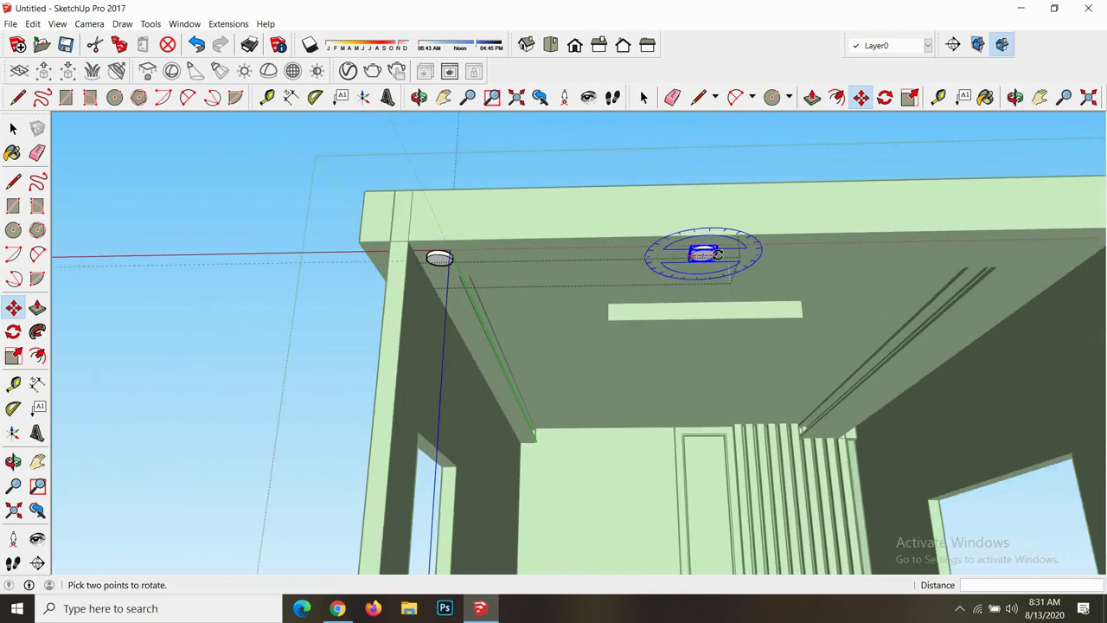
- Copy a third cylinder light near the right end of the ceiling border
click(719, 253)
scroll(761, 260, down, 1)
scroll(765, 262, down, 1)
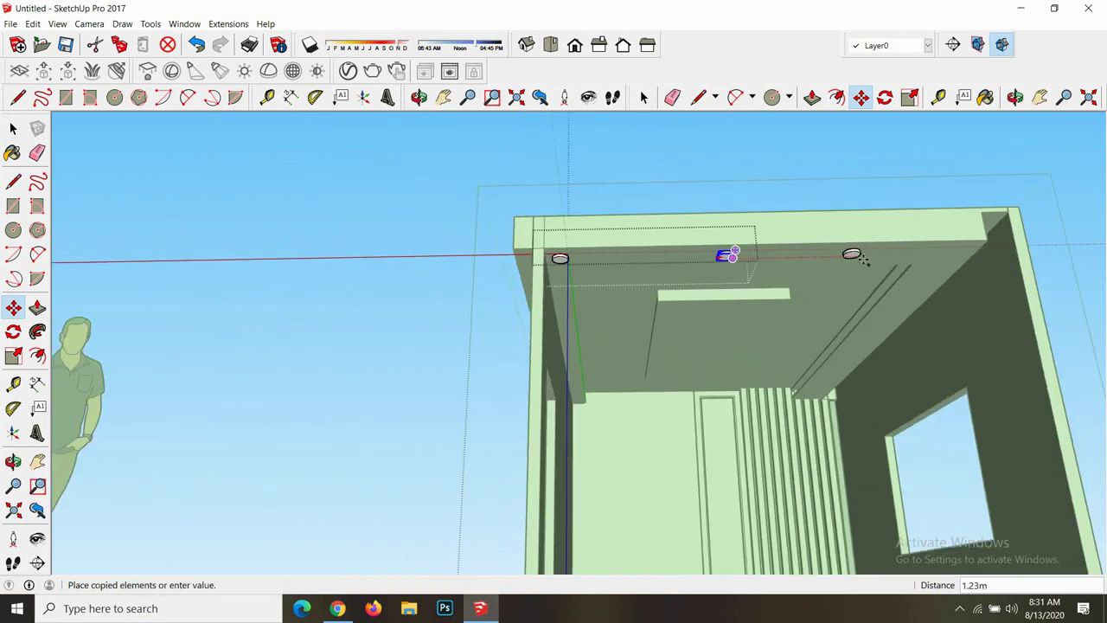
click(937, 254)
scroll(660, 314, down, 2)
scroll(745, 318, down, 2)
key(space)
middle_drag(849, 302, 623, 320)
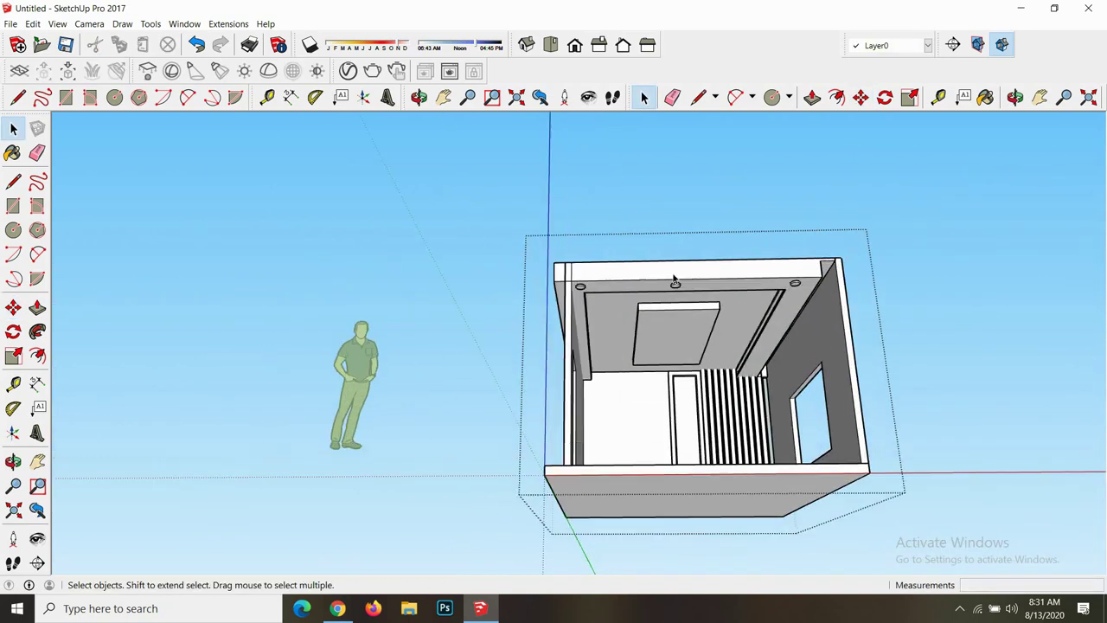
click(419, 97)
mouse_move(657, 406)
mouse_down()
mouse_move(675, 424)
mouse_move(655, 390)
mouse_move(581, 445)
mouse_move(621, 431)
mouse_up()
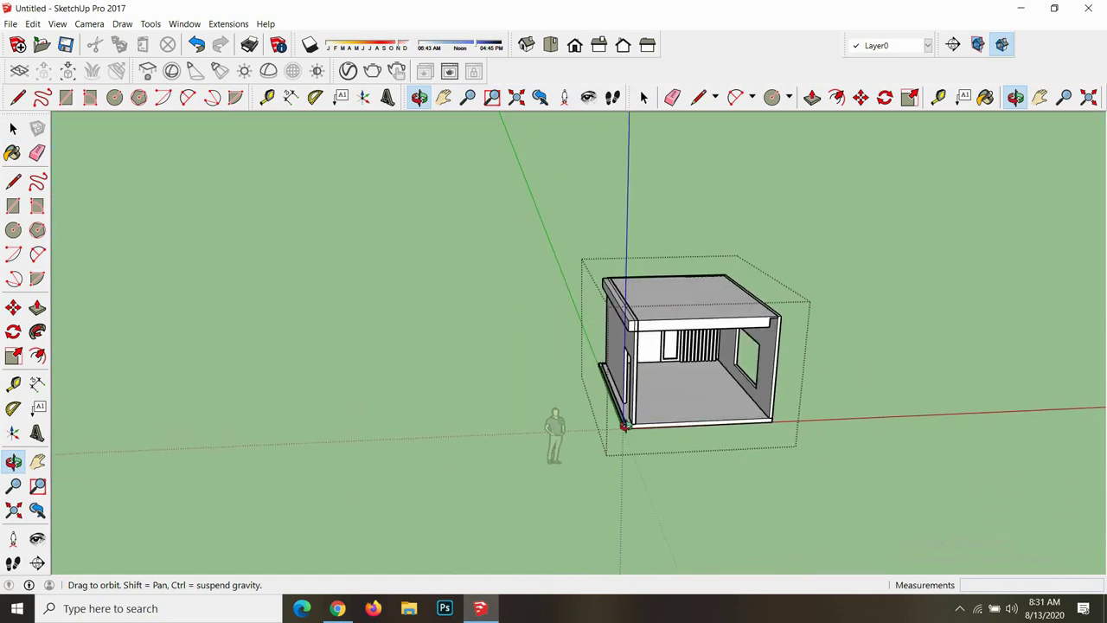
scroll(621, 431, up, 4)
scroll(632, 437, up, 3)
key(space)
key(l)
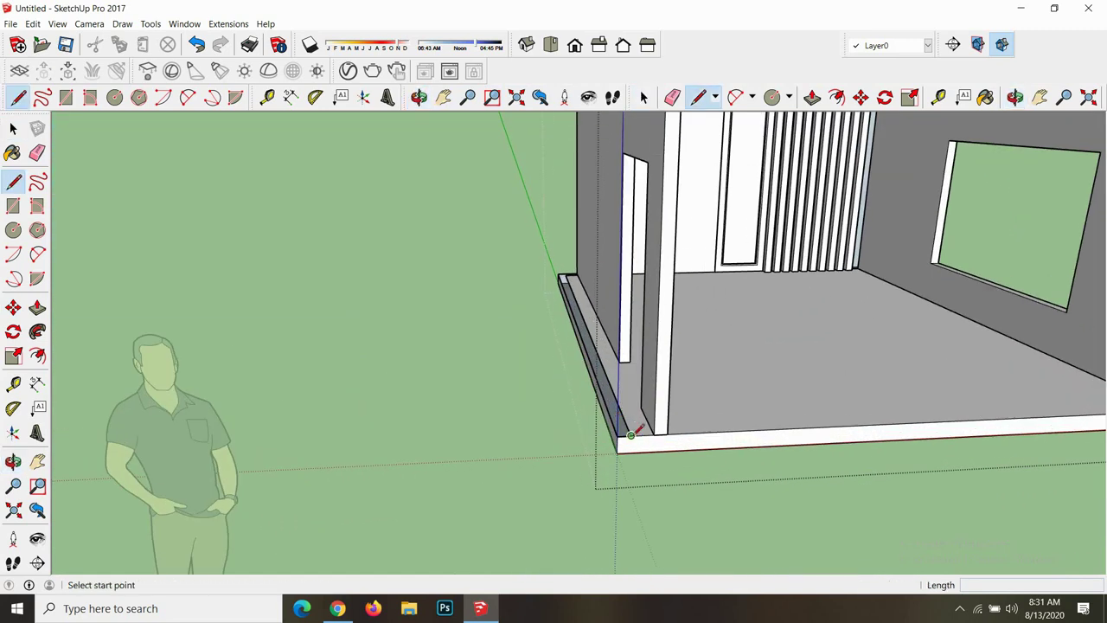
click(630, 436)
key(Escape)
scroll(564, 451, down, 3)
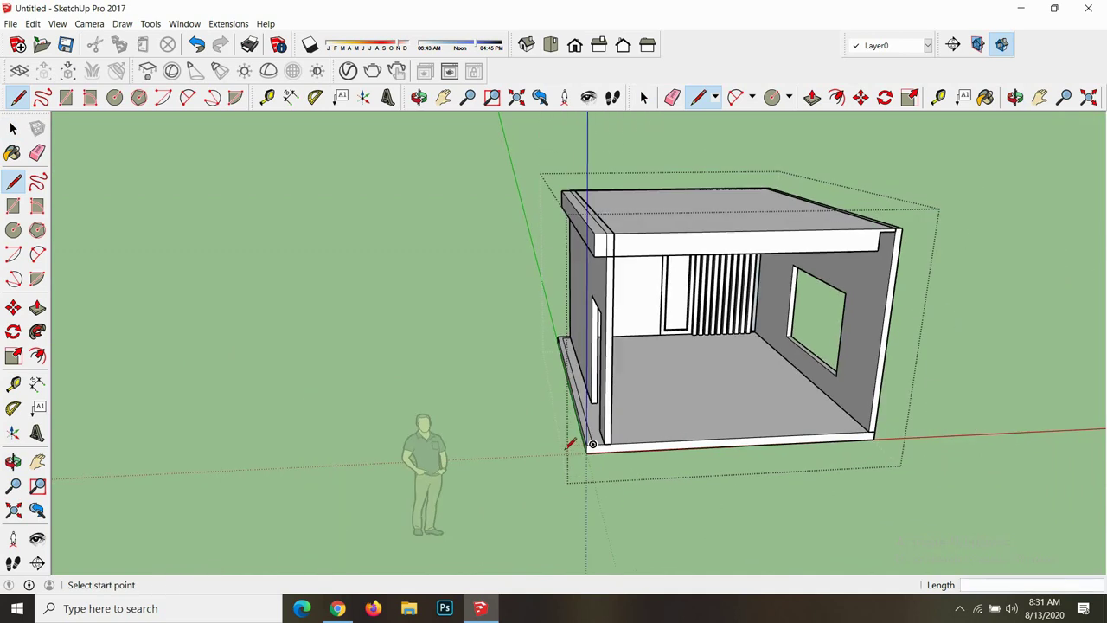
scroll(571, 441, down, 2)
click(418, 97)
drag(692, 243, 638, 129)
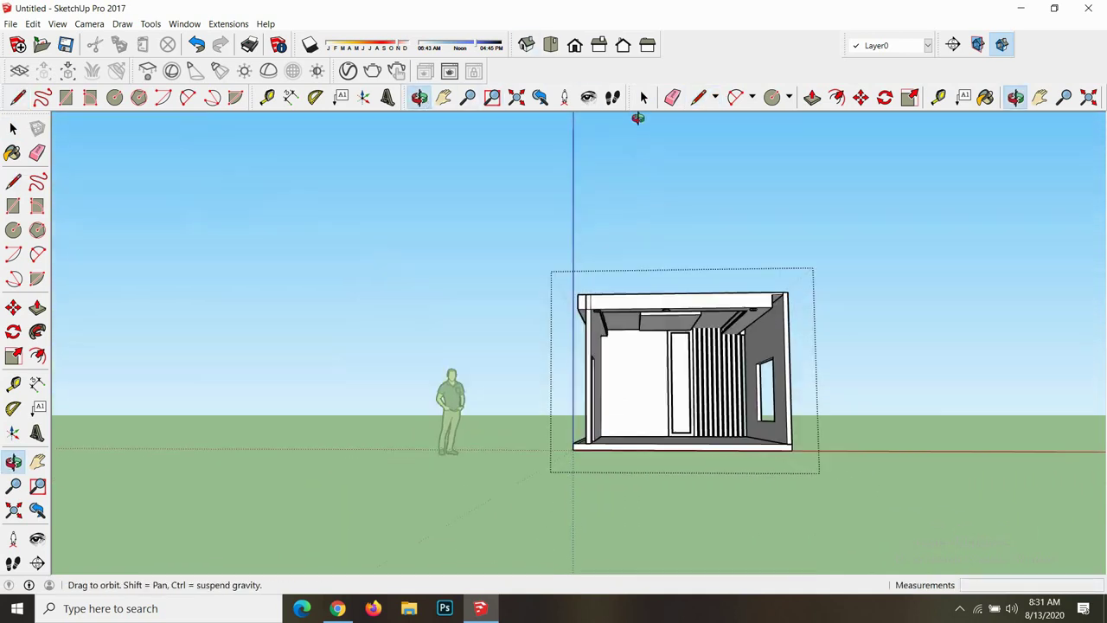
scroll(683, 395, up, 2)
scroll(683, 395, down, 2)
scroll(683, 396, up, 1)
drag(683, 395, 693, 492)
key(space)
click(852, 447)
scroll(853, 447, up, 1)
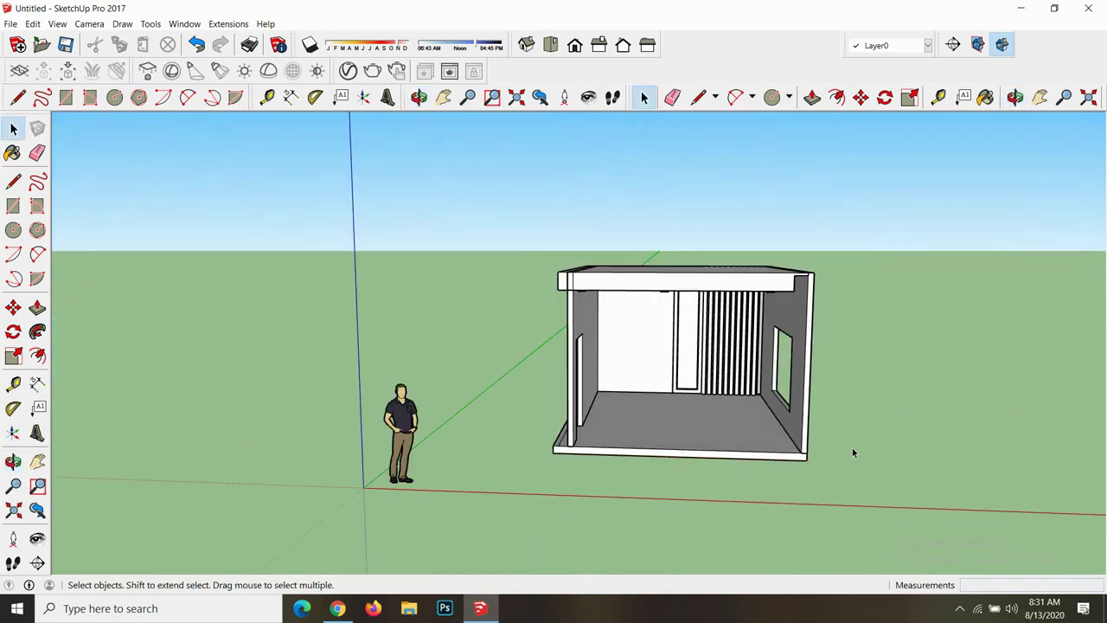
scroll(719, 433, up, 2)
scroll(723, 429, up, 2)
scroll(723, 432, up, 1)
double_click(687, 446)
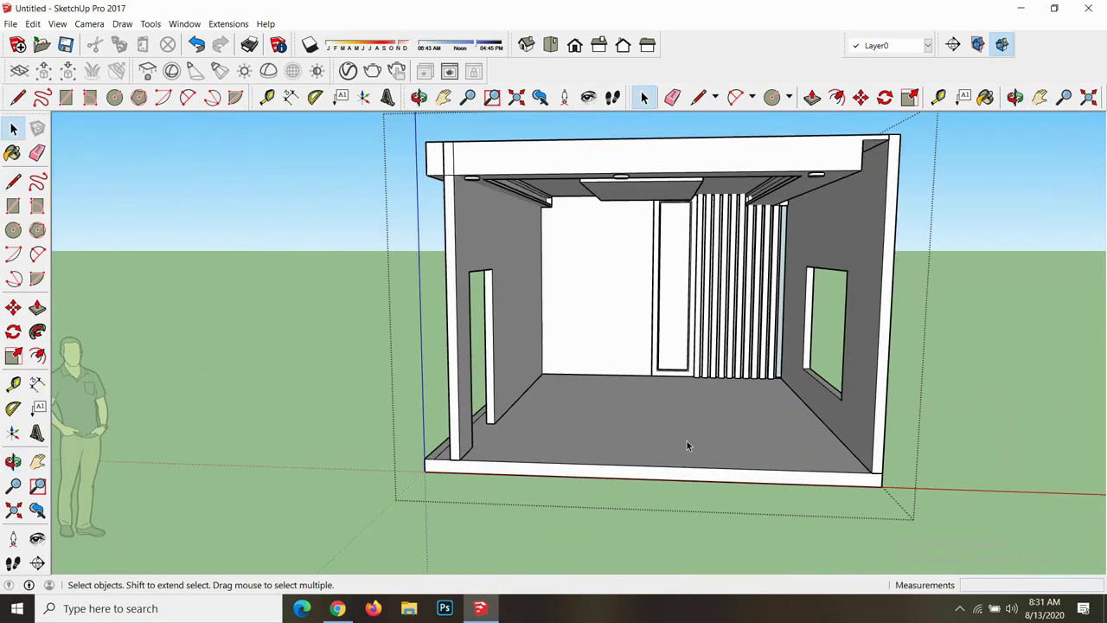
- Select the floor face, briefly picking Color A01, then reselect the floor with its edges
click(687, 445)
key(b)
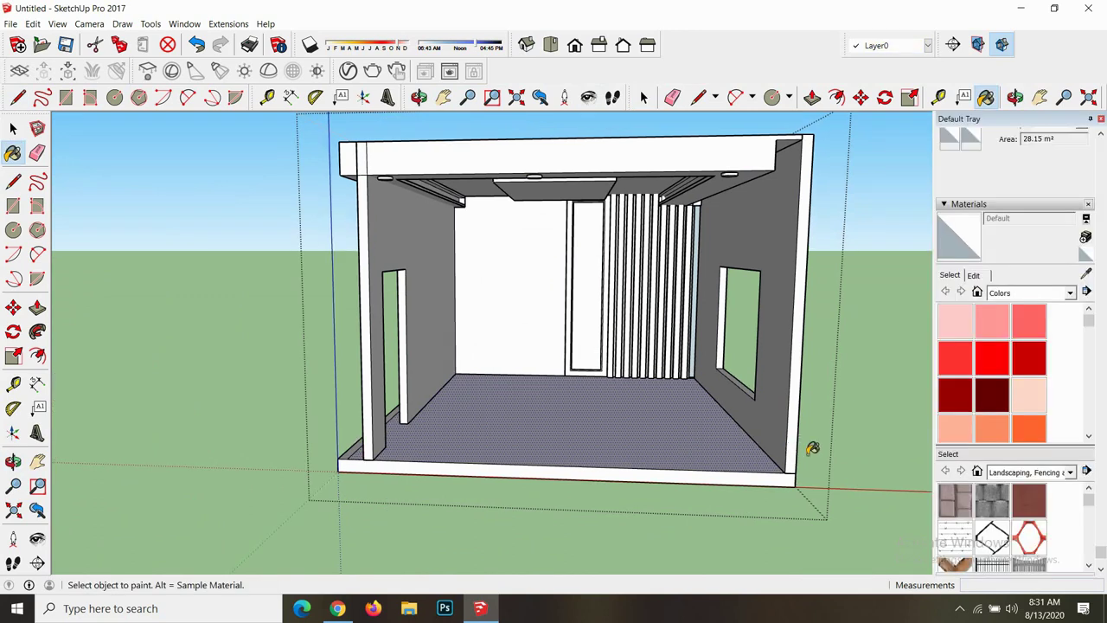
click(949, 325)
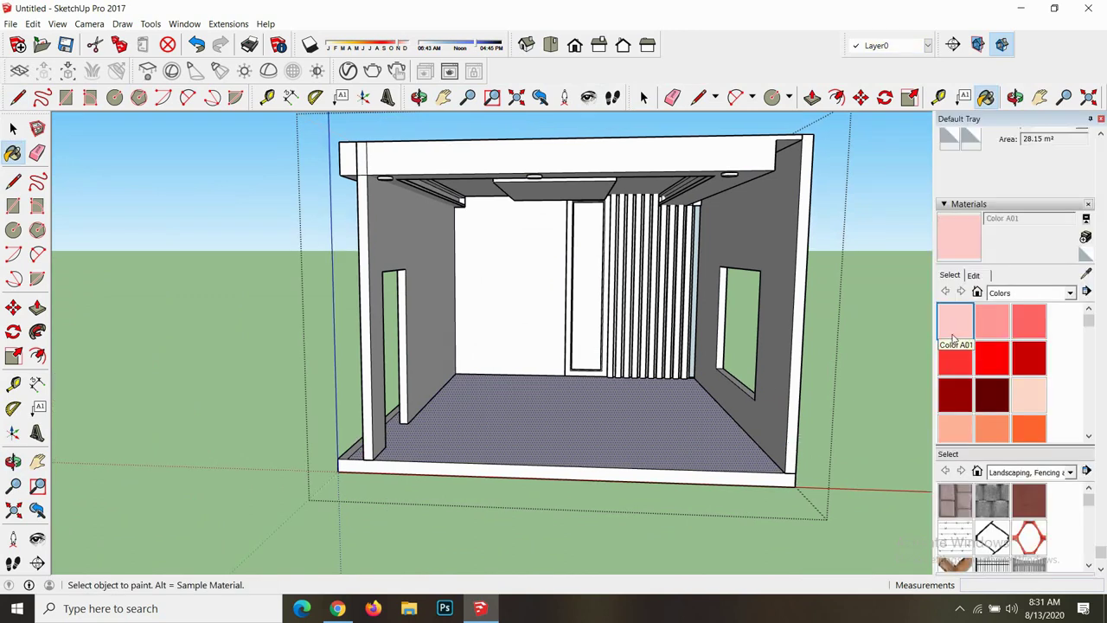
key(space)
double_click(649, 451)
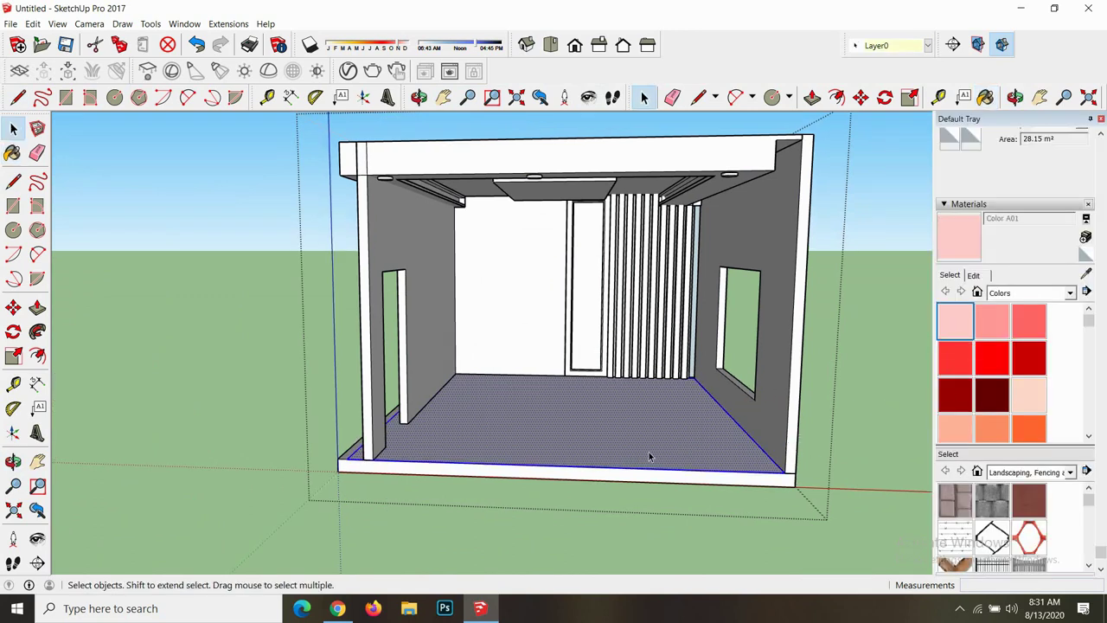
- Apply V-Ray's Flooring Laminate B Narrow 250cm wood material to the floor and close the editor
click(346, 72)
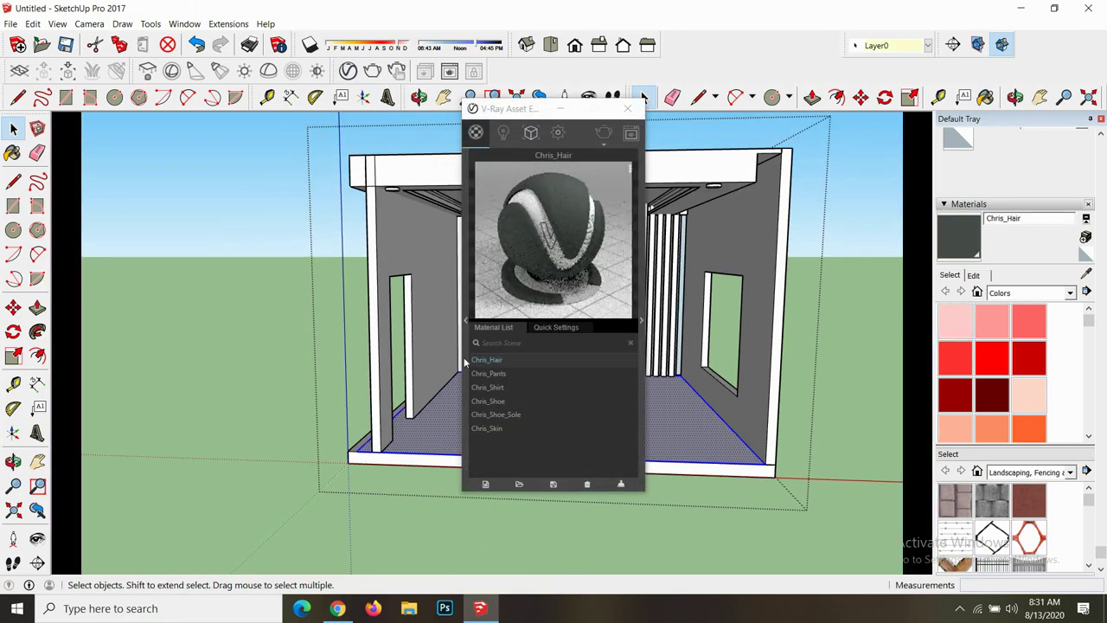
click(467, 323)
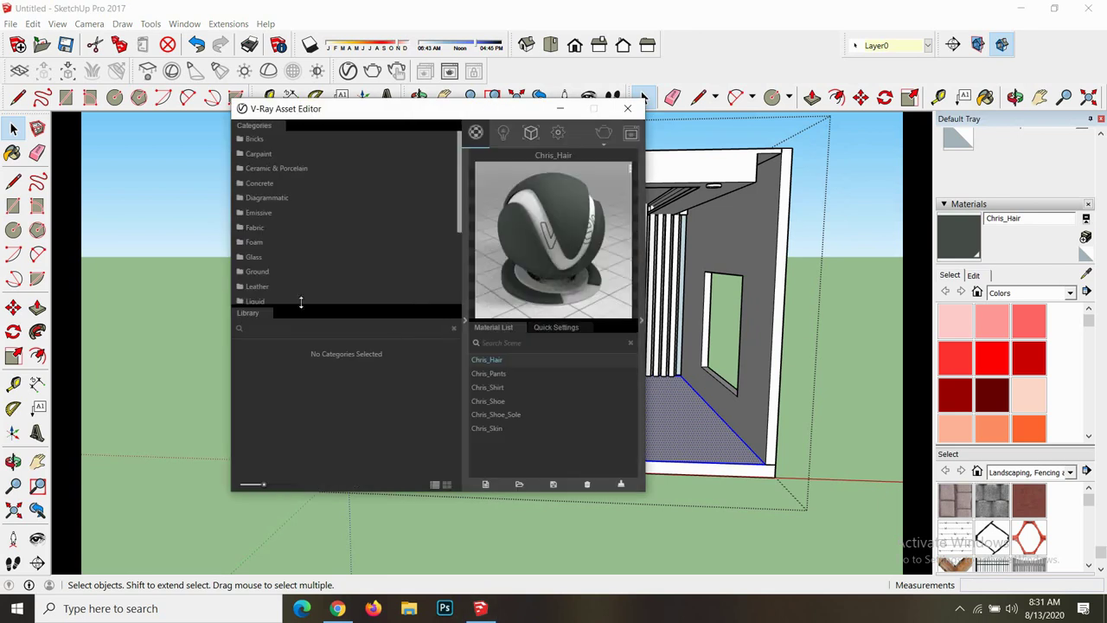
scroll(297, 272, down, 3)
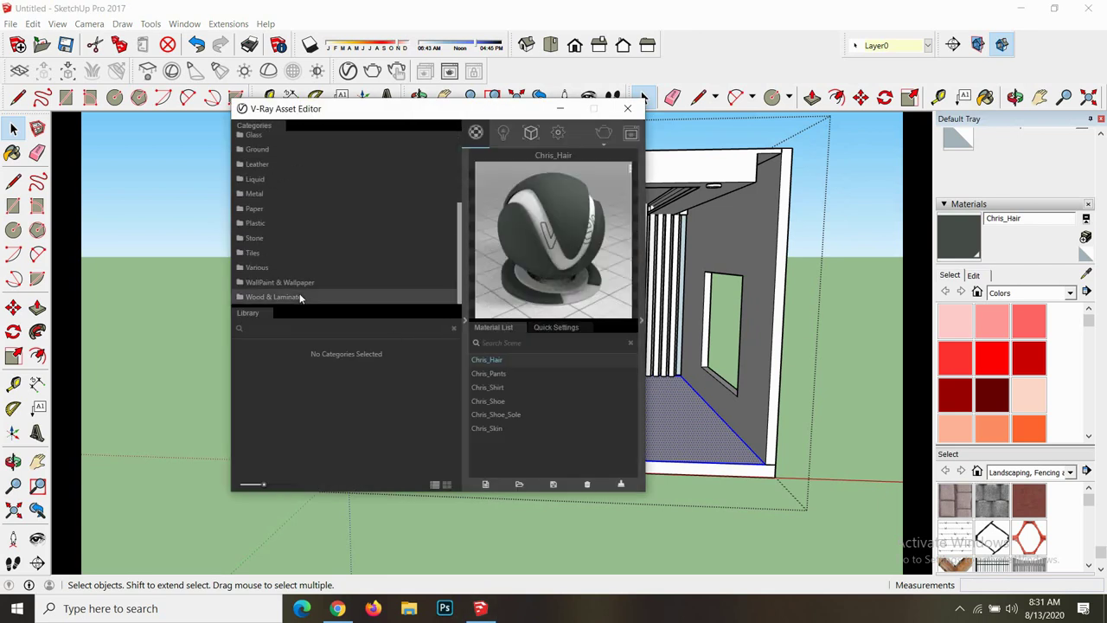
click(301, 297)
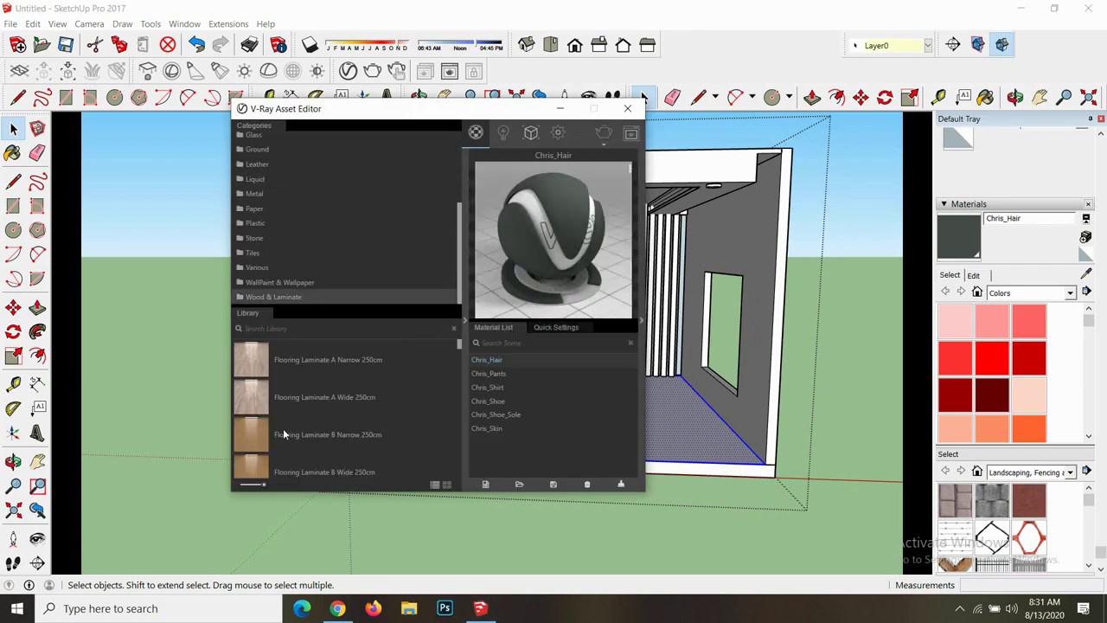
drag(360, 432, 533, 445)
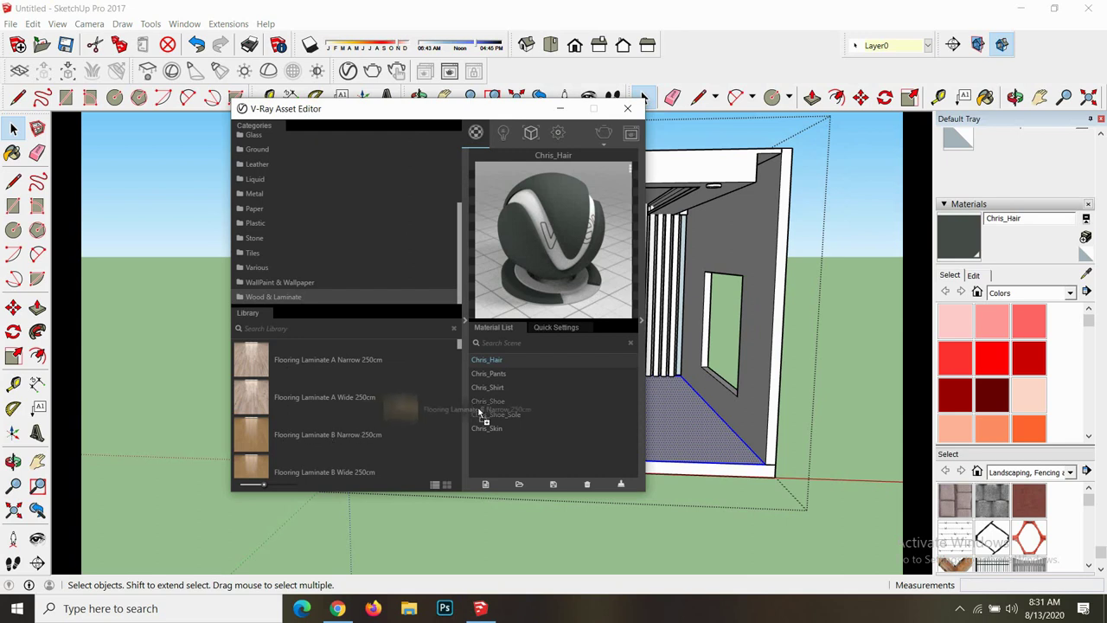
right_click(517, 441)
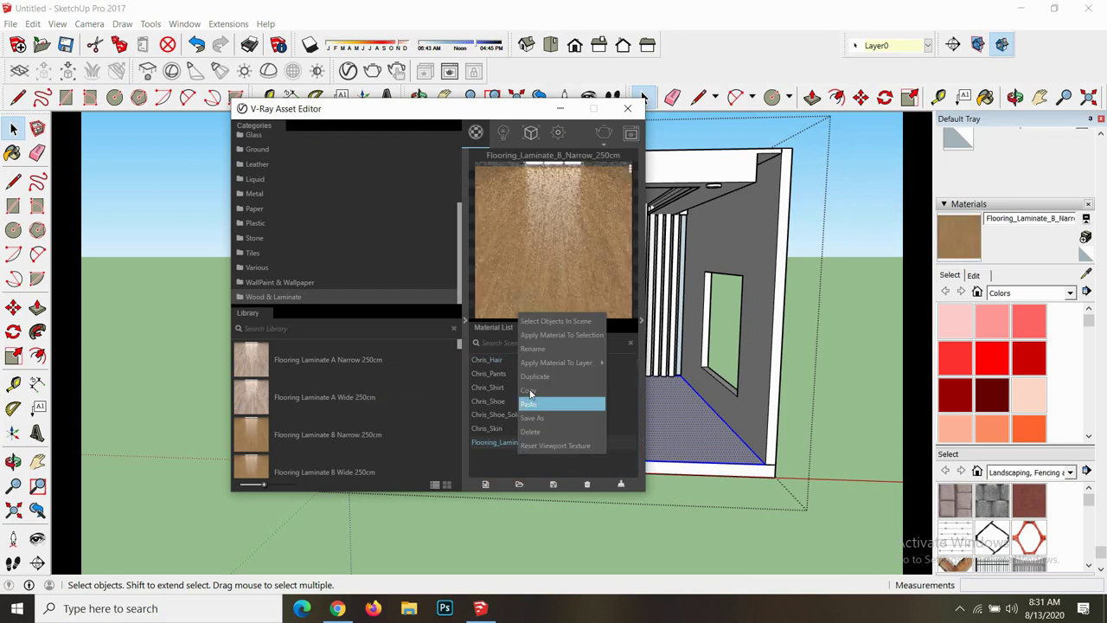
click(595, 355)
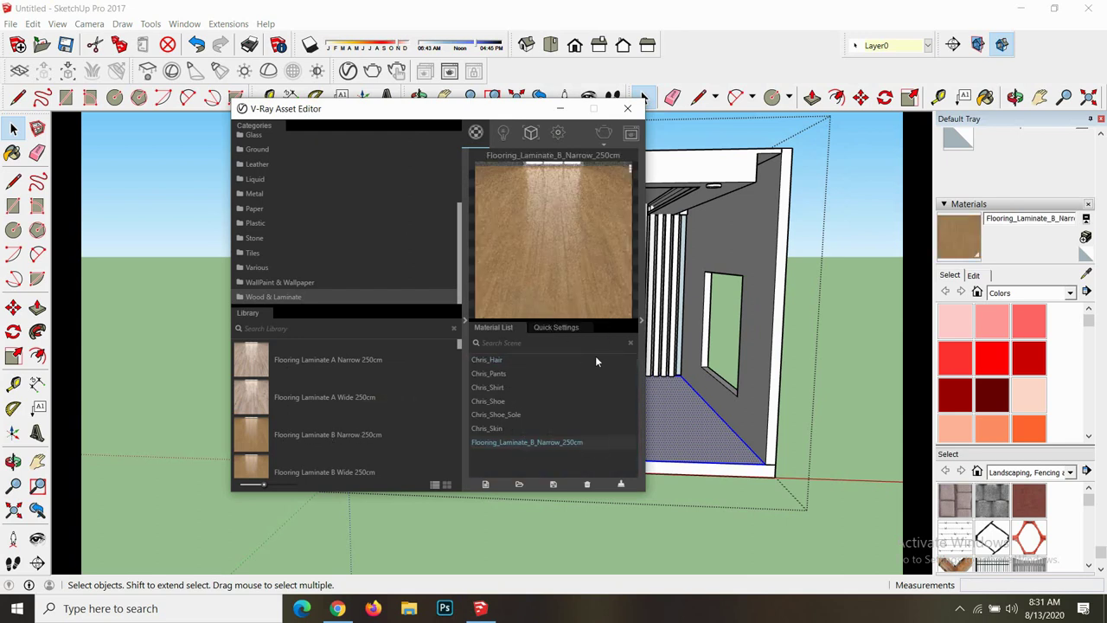
click(625, 108)
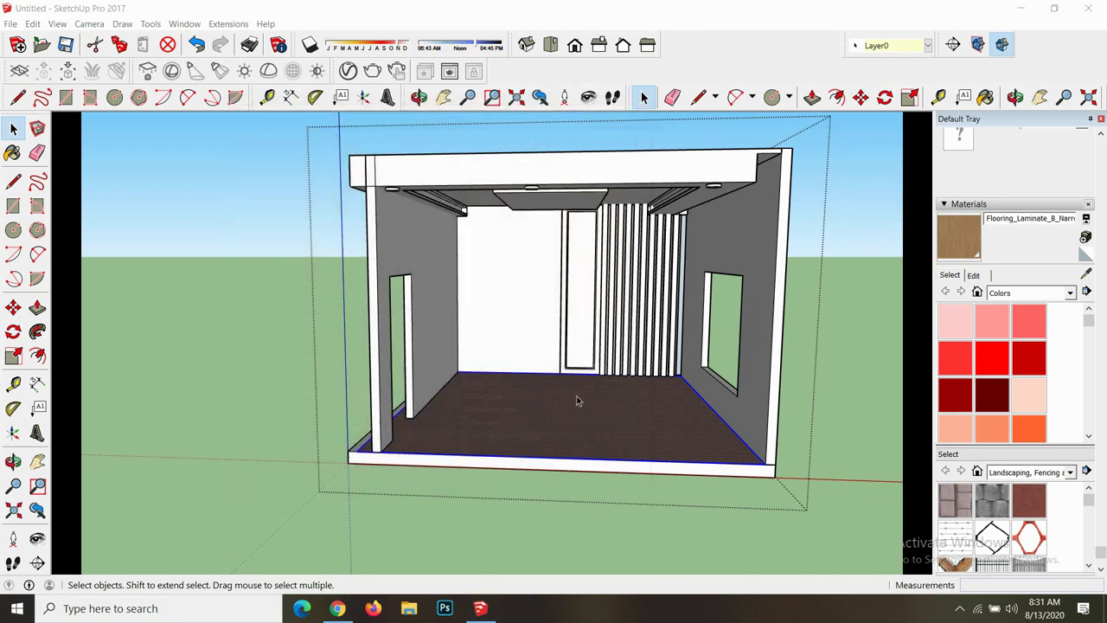
- Zoom out and orbit the room to face the back wall beside the door
scroll(574, 400, up, 3)
scroll(575, 401, down, 2)
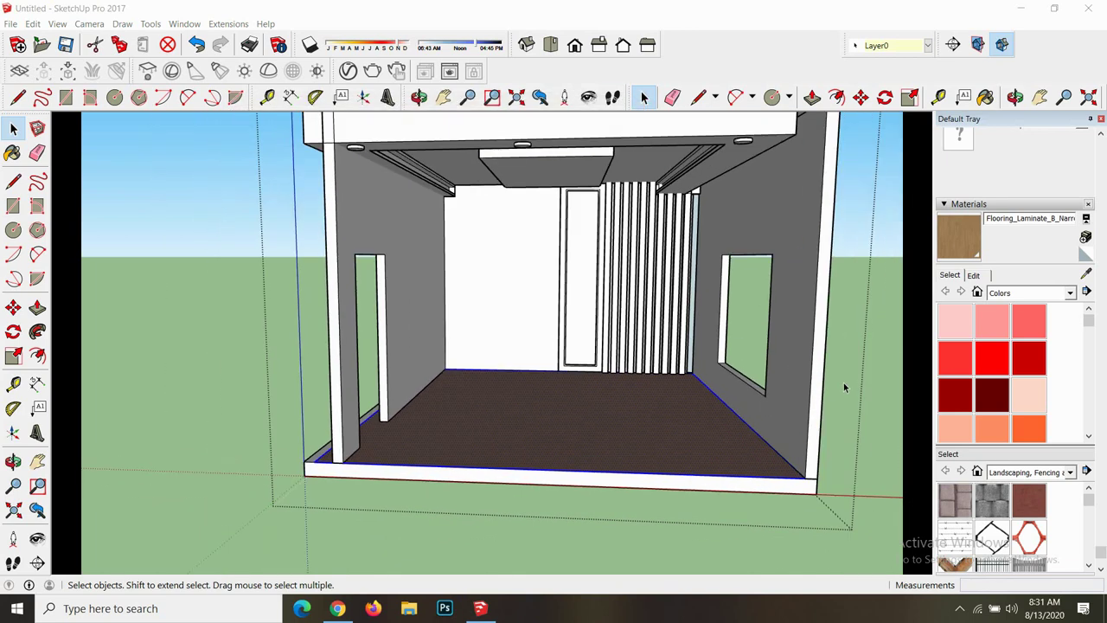
scroll(805, 390, down, 1)
scroll(692, 407, down, 2)
scroll(604, 417, down, 2)
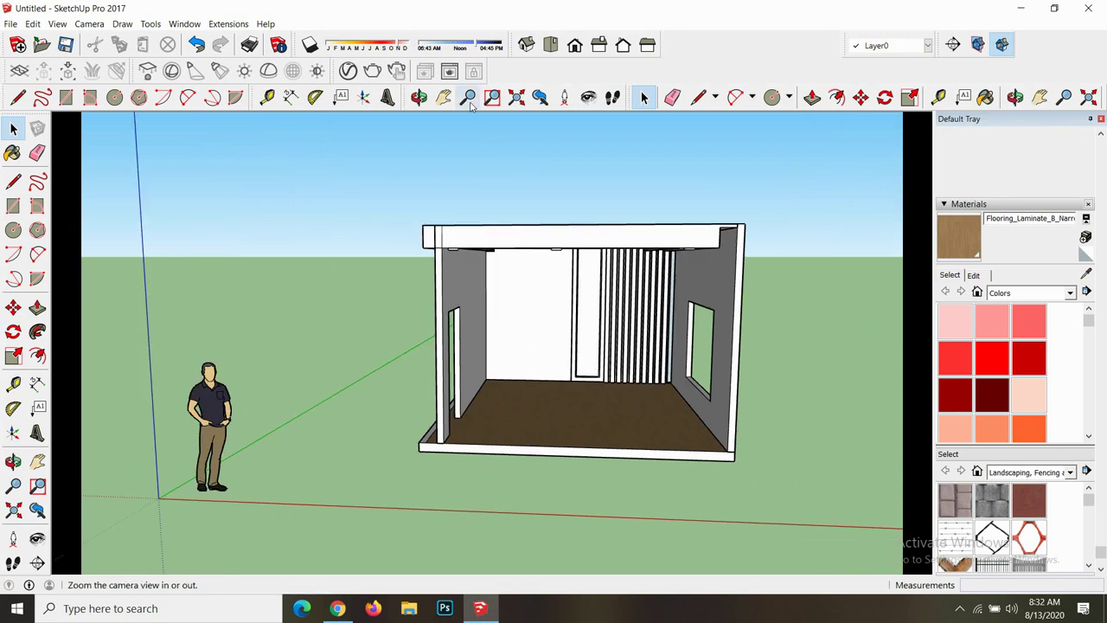
click(419, 97)
drag(606, 329, 625, 296)
scroll(625, 295, up, 3)
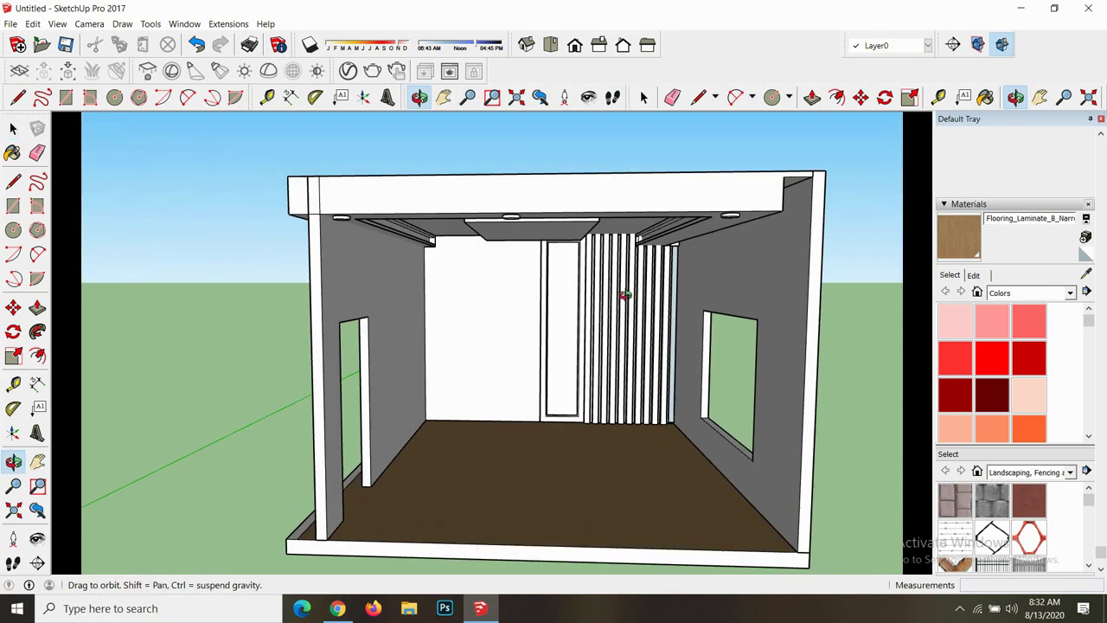
scroll(606, 312, up, 3)
scroll(593, 321, down, 4)
scroll(580, 333, up, 3)
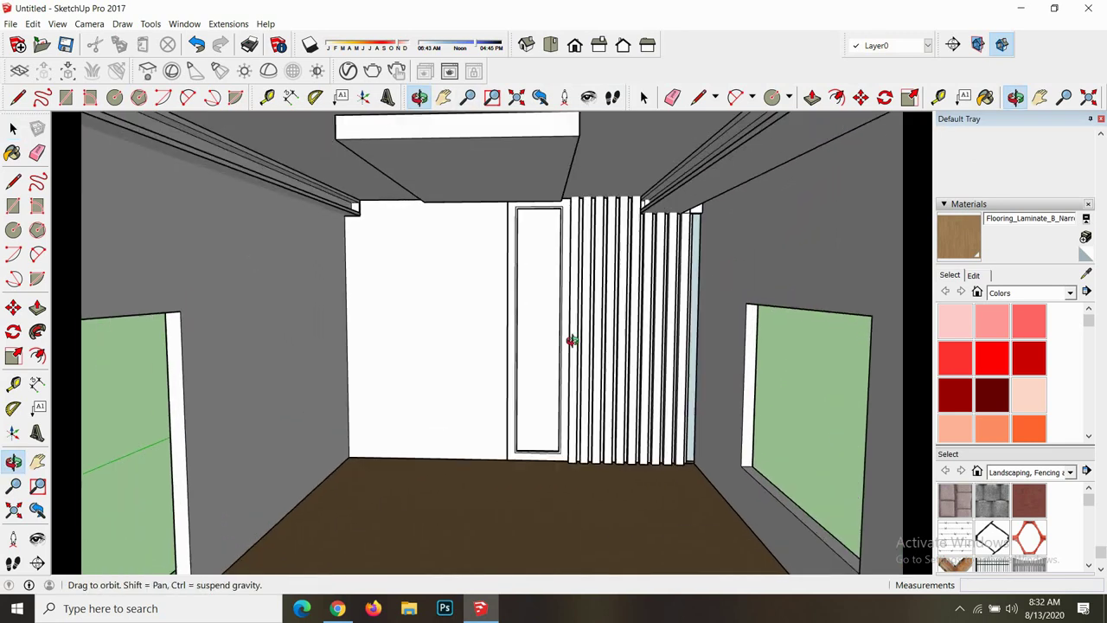
scroll(571, 340, up, 2)
- Select the plain back wall face beside the door
key(space)
click(452, 329)
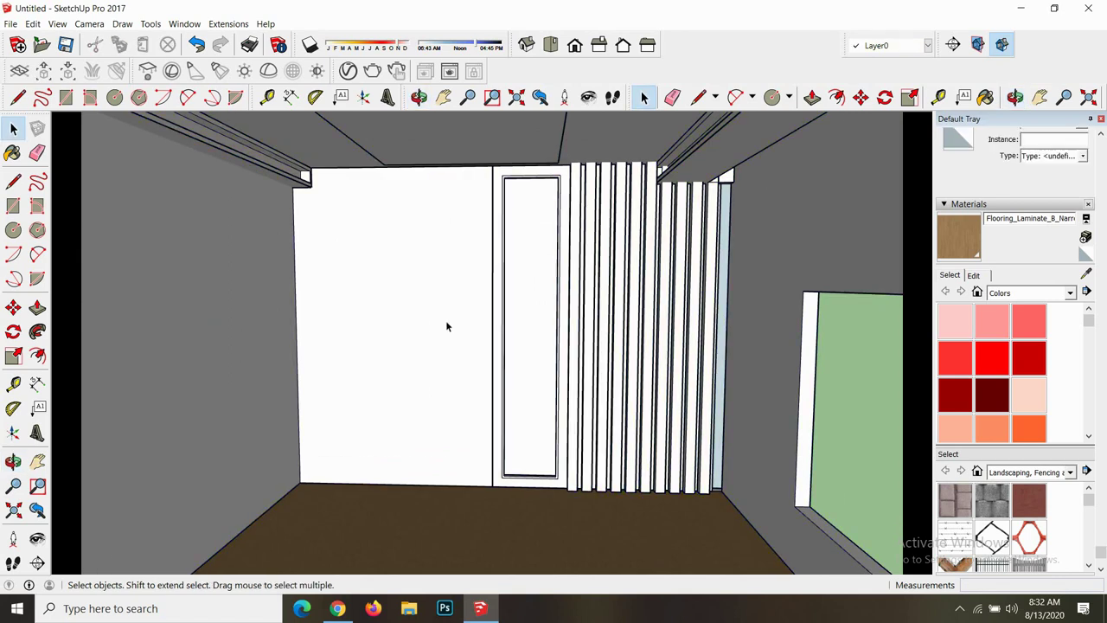
triple_click(440, 318)
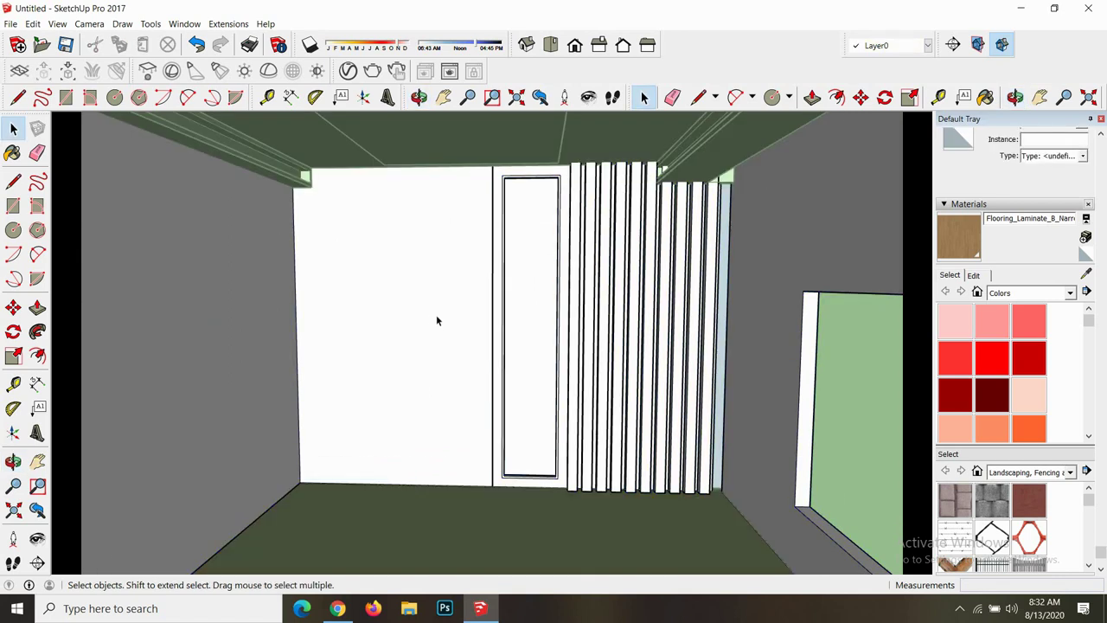
click(426, 311)
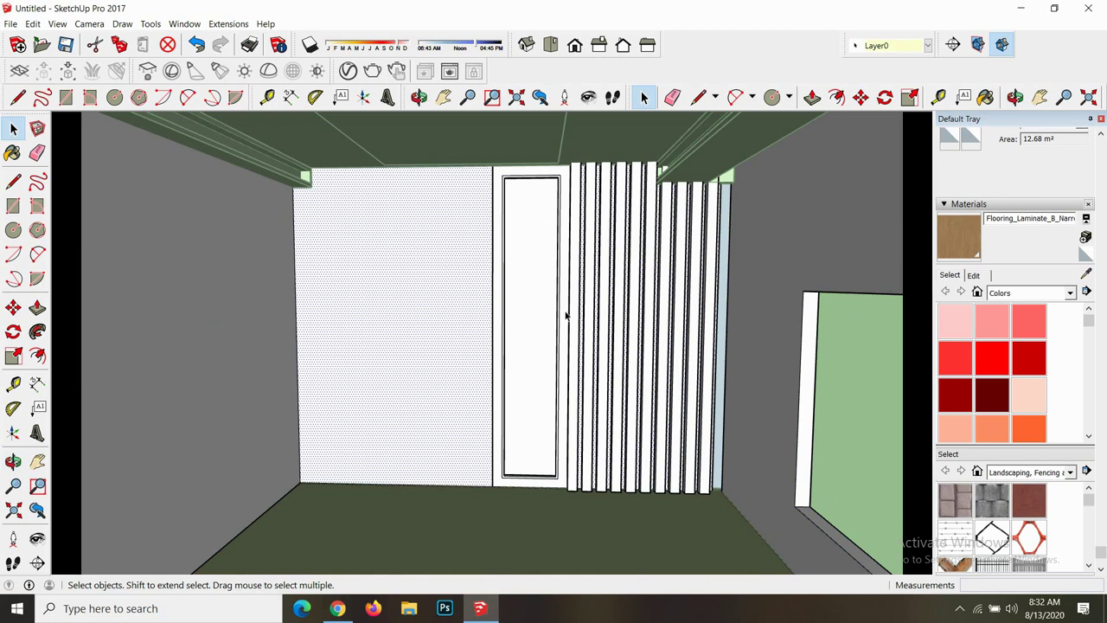
scroll(566, 315, up, 2)
scroll(525, 375, up, 1)
scroll(514, 364, down, 3)
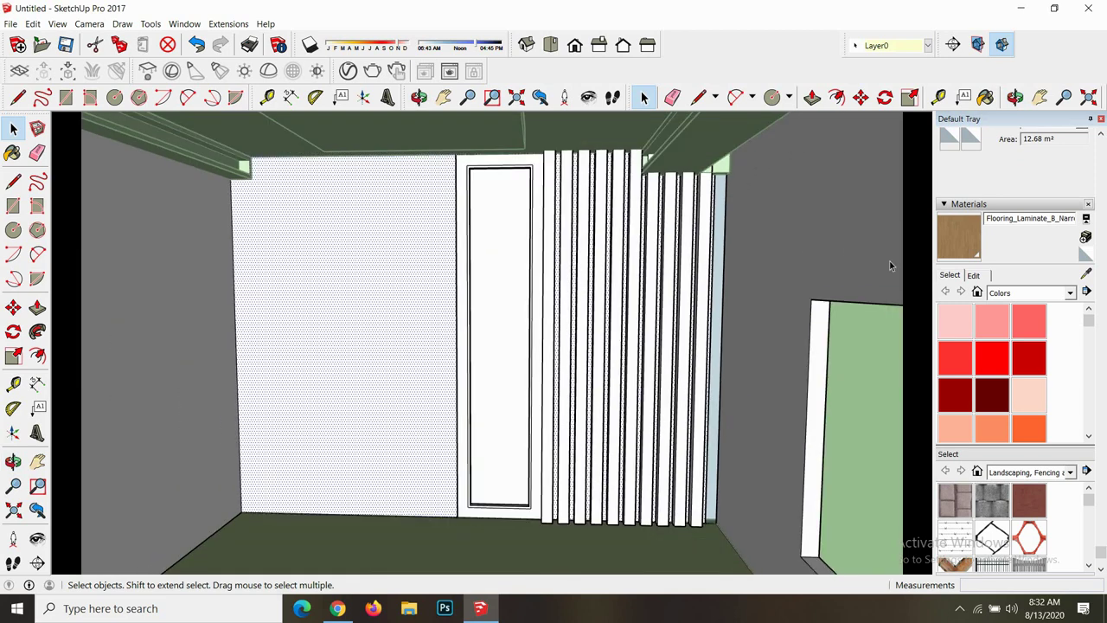
- Paint the back wall with red Color A04, then recolour its V-Ray Diffuse to a darker brown
click(956, 357)
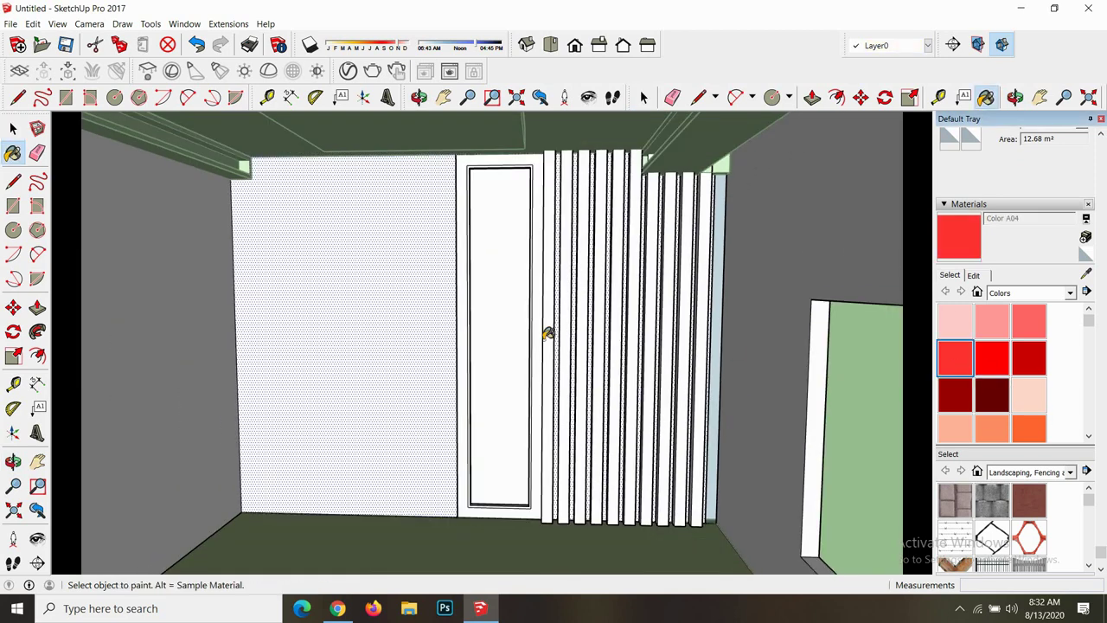
click(432, 317)
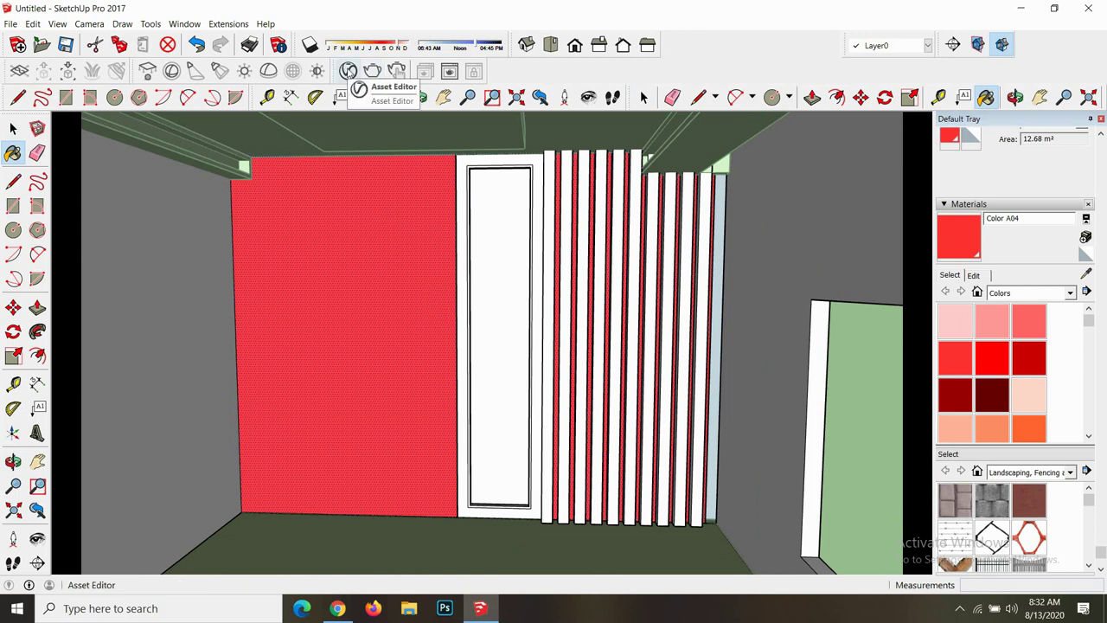
click(348, 71)
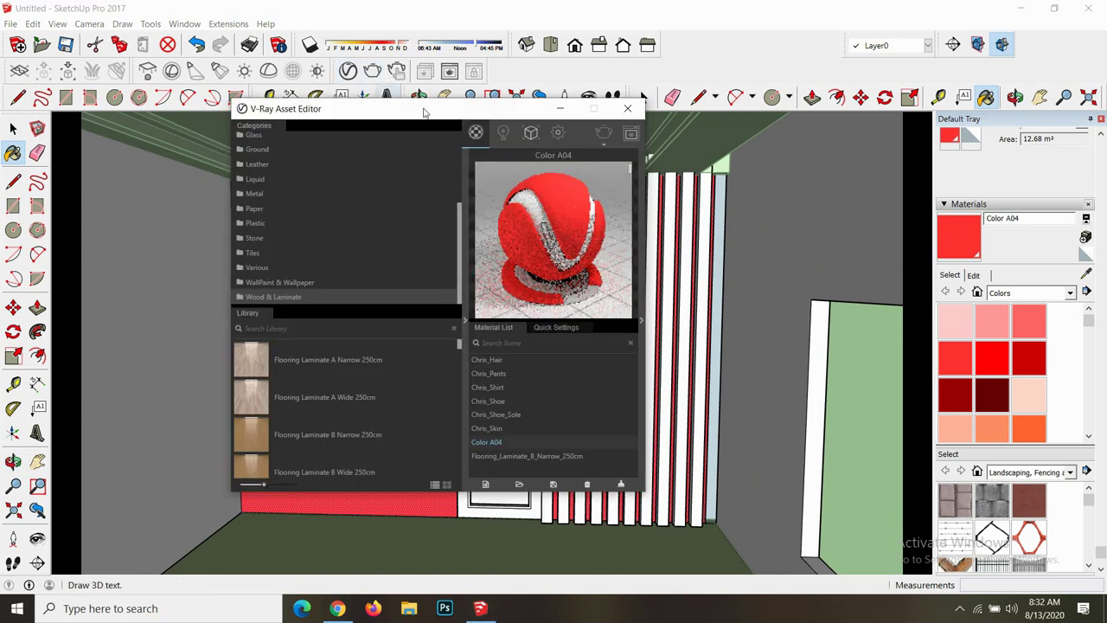
click(642, 320)
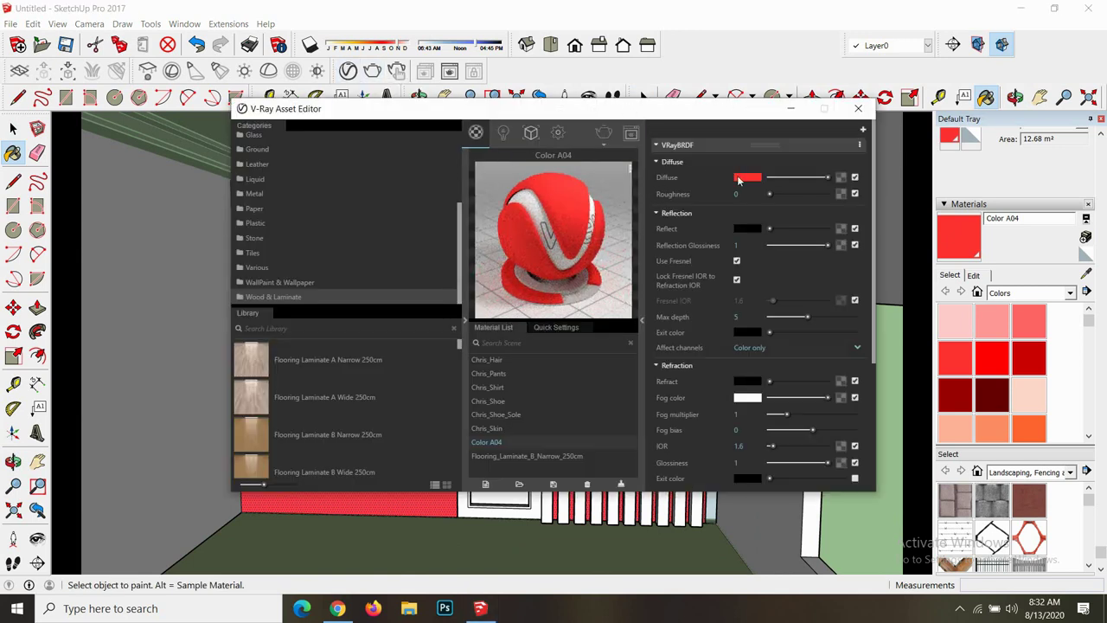
click(747, 177)
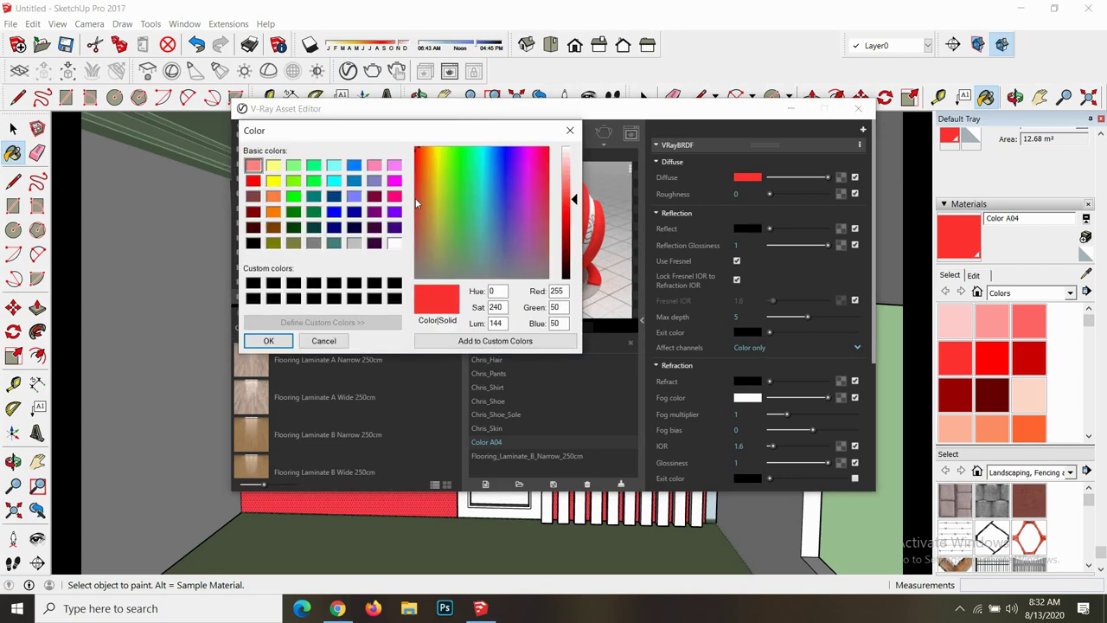
mouse_move(433, 197)
mouse_down()
mouse_move(428, 159)
mouse_move(427, 191)
mouse_up()
mouse_move(578, 215)
mouse_down()
mouse_move(547, 249)
mouse_move(483, 247)
mouse_up()
click(269, 341)
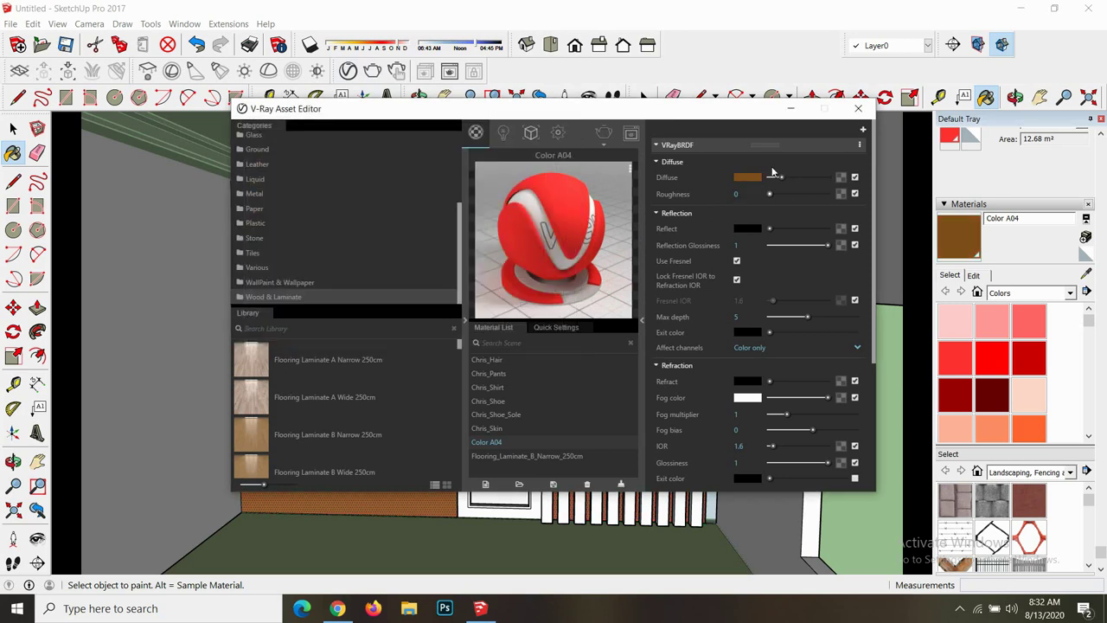
drag(629, 115, 680, 219)
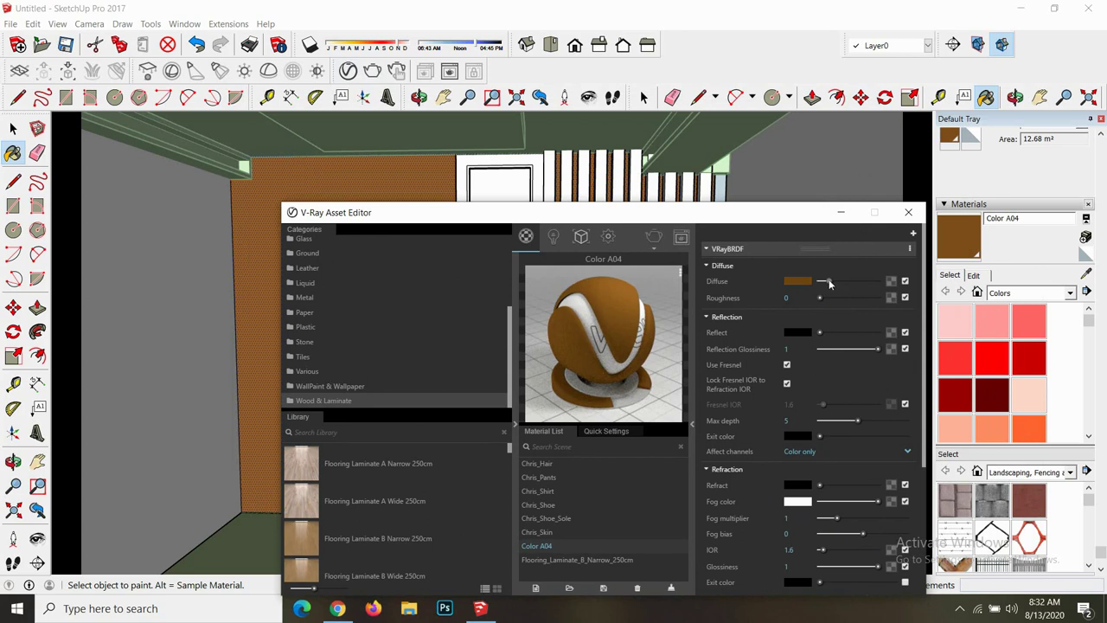
drag(826, 282, 823, 282)
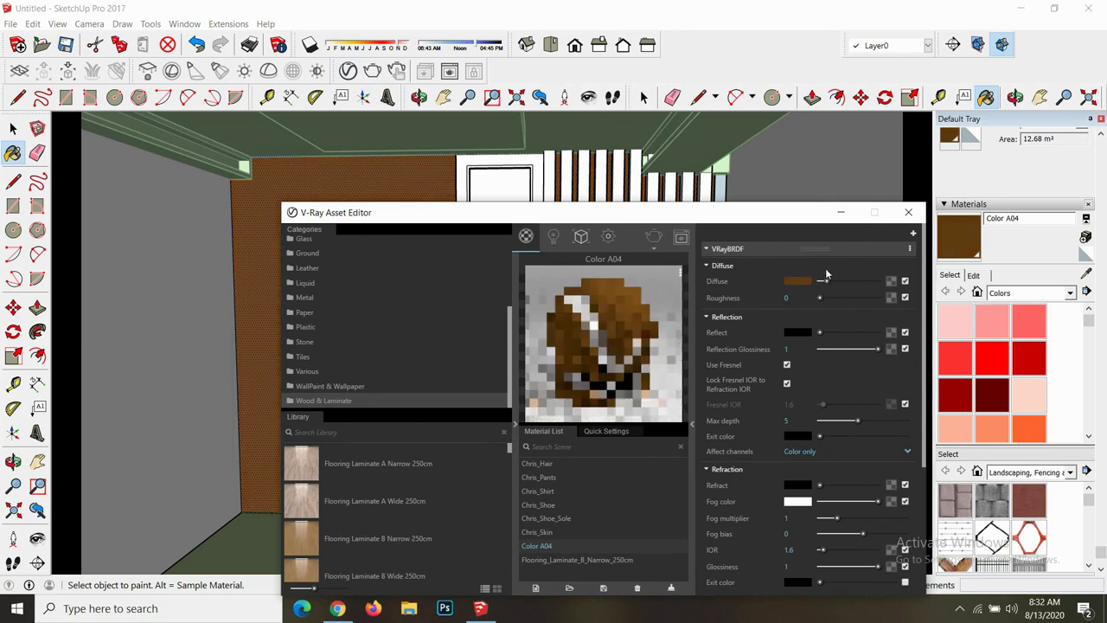
click(907, 216)
- Zoom in and select the face and thin strip beside the slats
scroll(679, 275, down, 3)
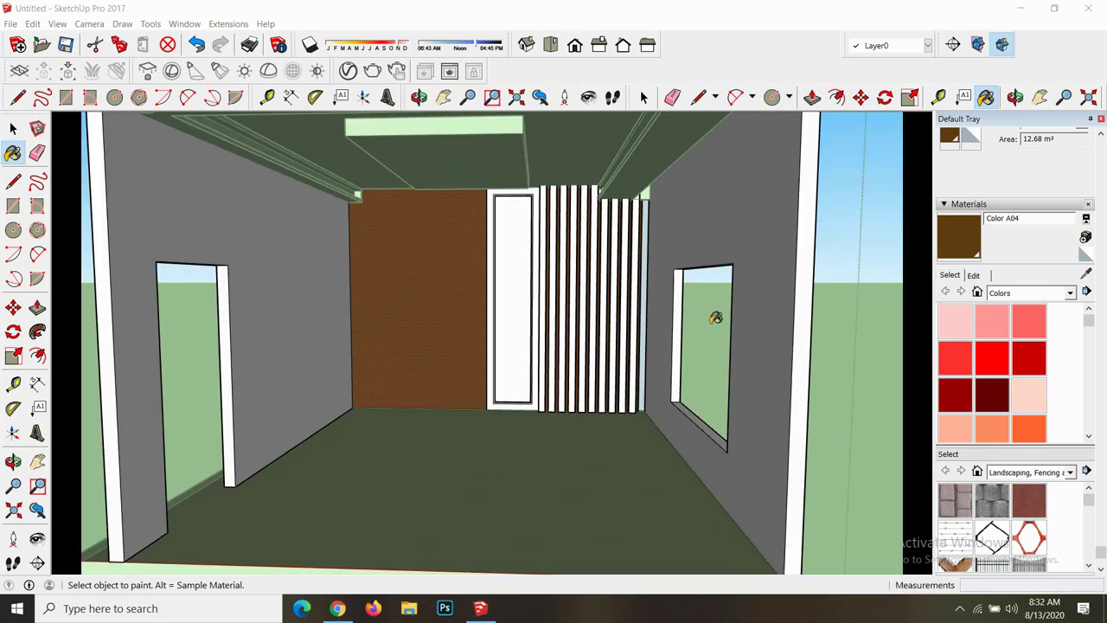
key(space)
key(b)
click(644, 97)
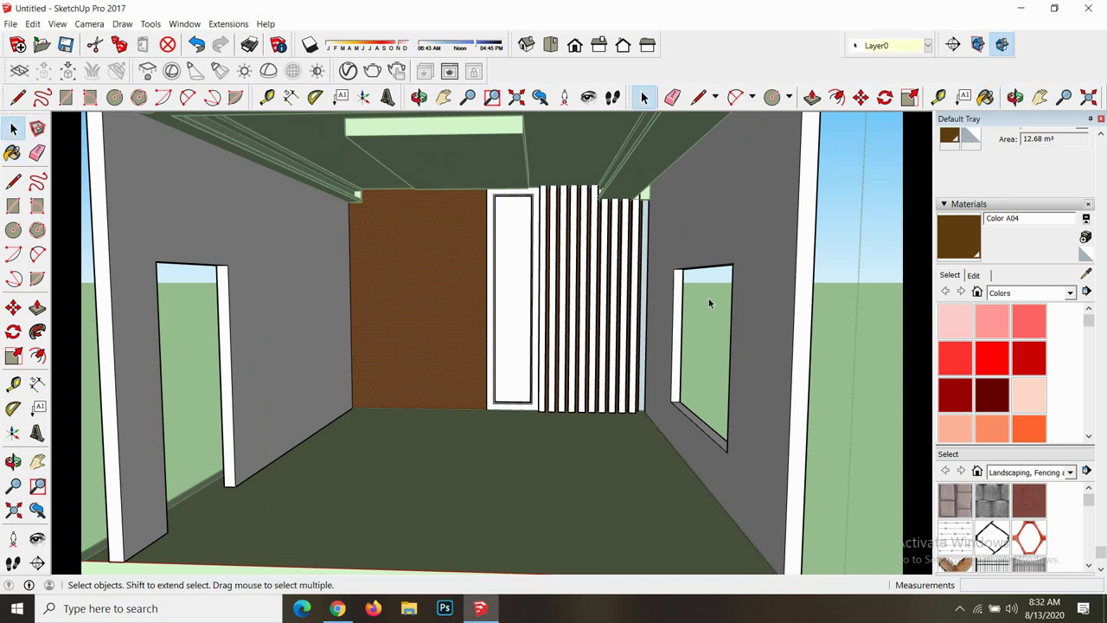
scroll(641, 236, up, 3)
scroll(642, 235, up, 2)
click(644, 232)
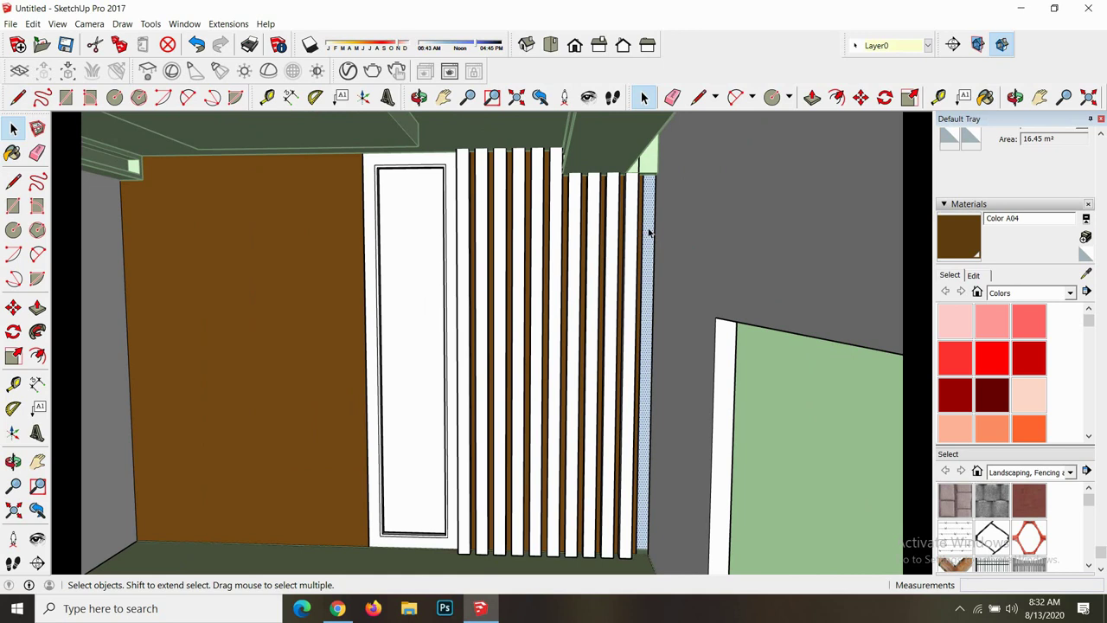
scroll(742, 376, up, 1)
scroll(769, 388, up, 1)
click(643, 239)
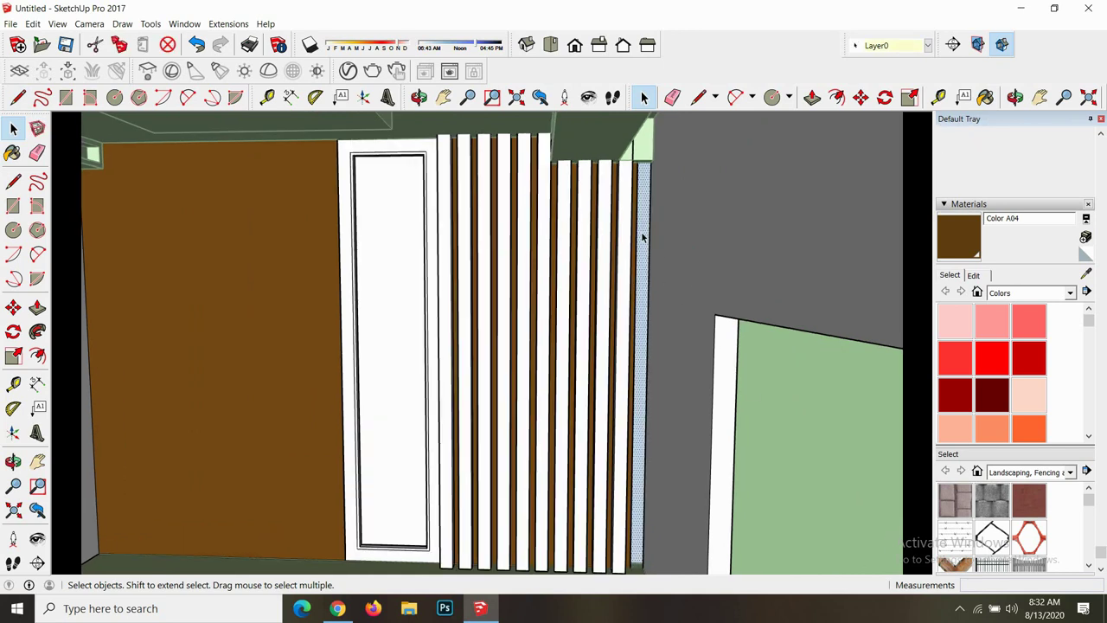
double_click(625, 260)
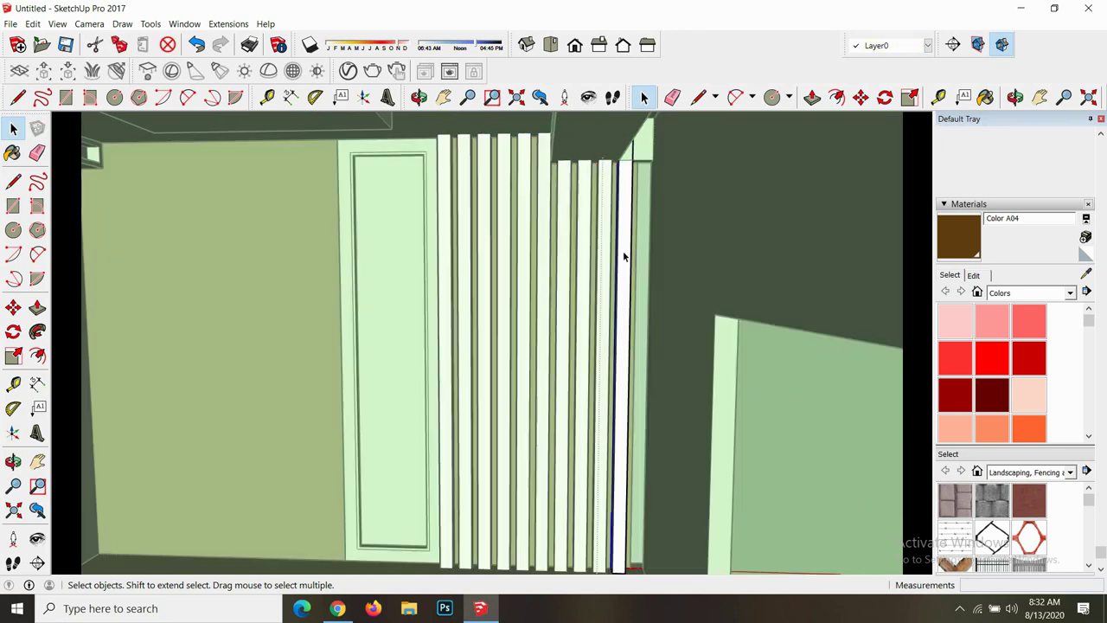
key(Escape)
- Select all ten vertical timber slats, from rightmost to leftmost, and bring up the V-Ray Asset Editor
click(622, 316)
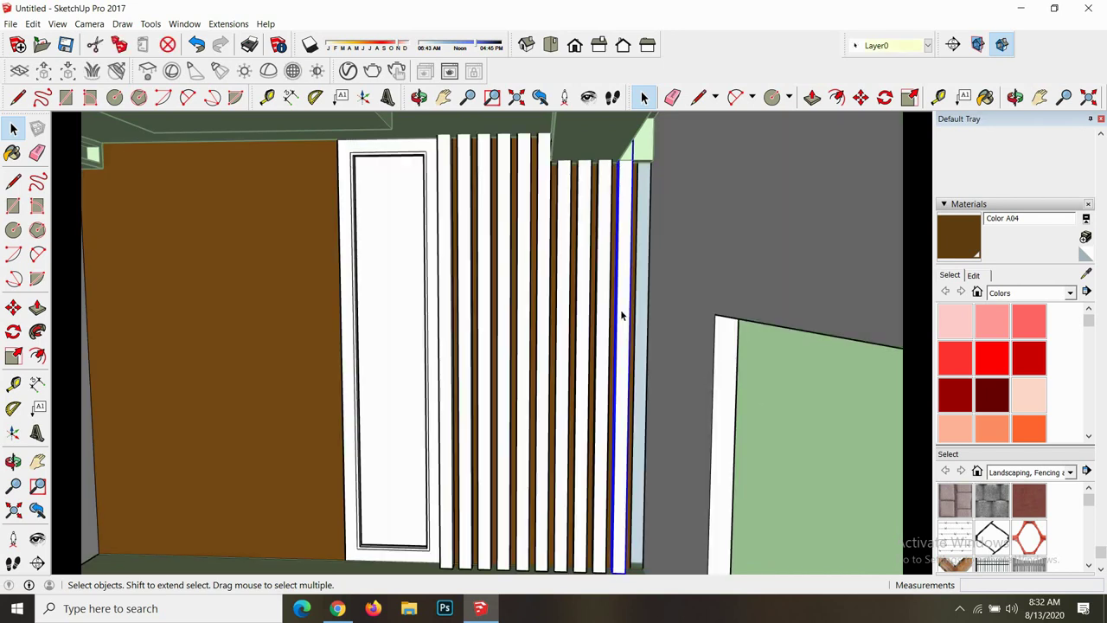
shift+click(604, 293)
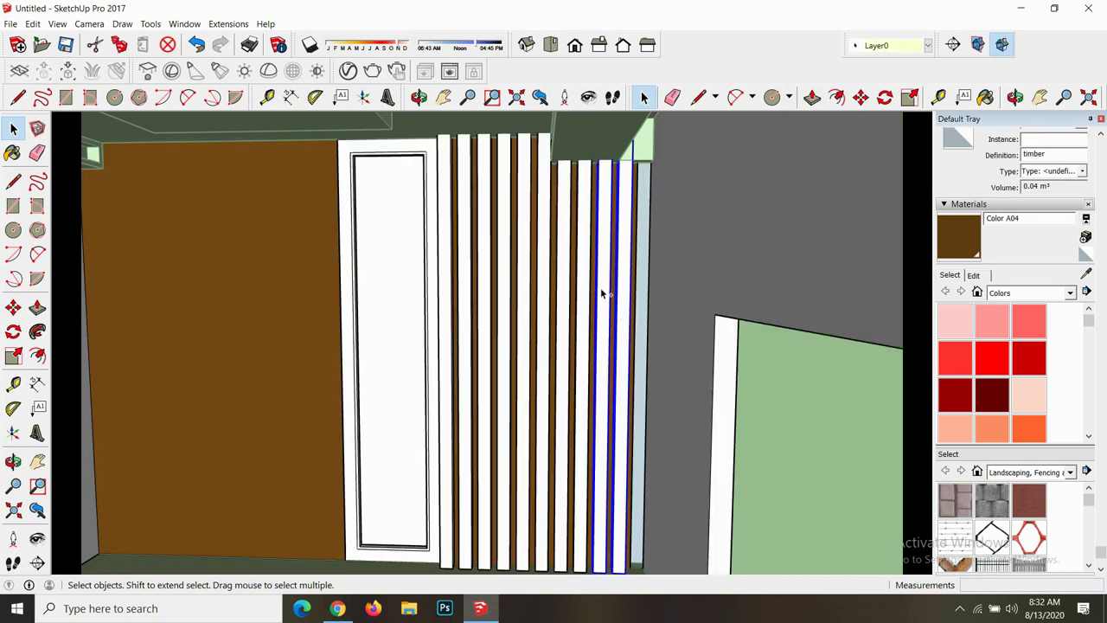
shift+click(574, 291)
shift+click(566, 287)
shift+click(538, 269)
shift+click(515, 269)
shift+click(503, 269)
shift+click(481, 273)
shift+click(467, 274)
shift+click(448, 275)
click(354, 71)
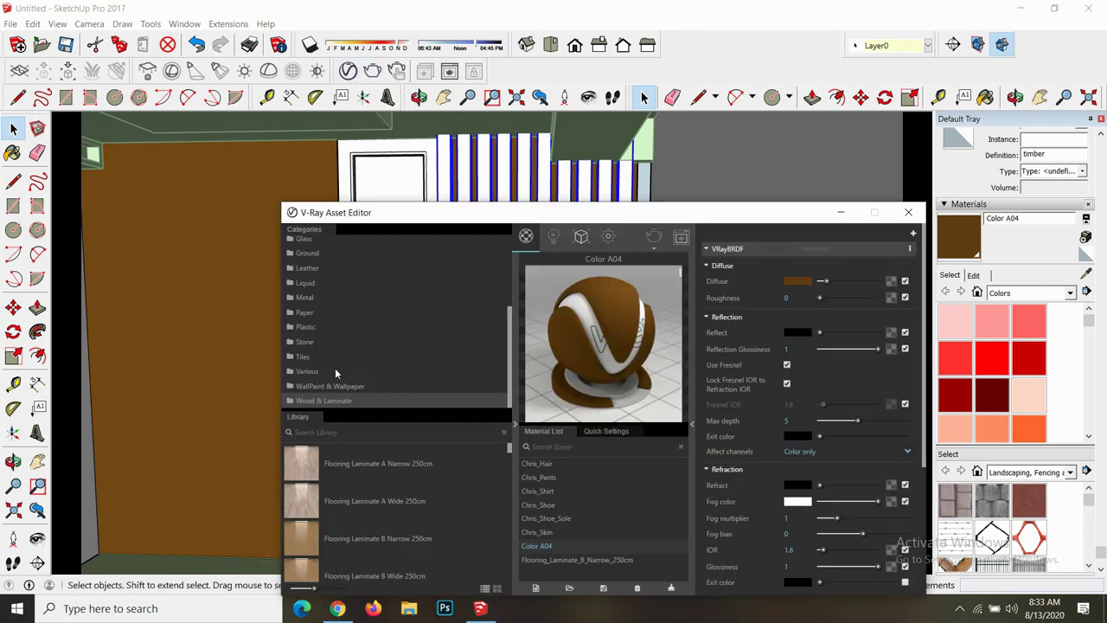
- Add the Wood_Planks_C01_100cm material and apply it to the selected slats
scroll(389, 472, down, 3)
scroll(413, 497, down, 3)
scroll(413, 506, down, 3)
scroll(412, 509, down, 3)
scroll(411, 509, down, 2)
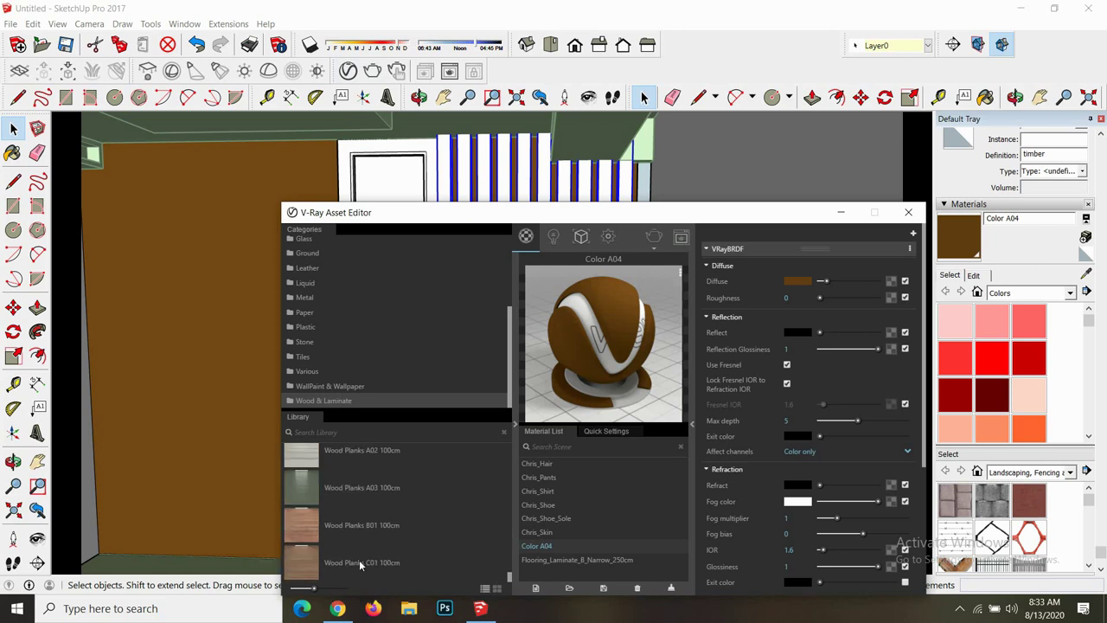
drag(357, 561, 554, 511)
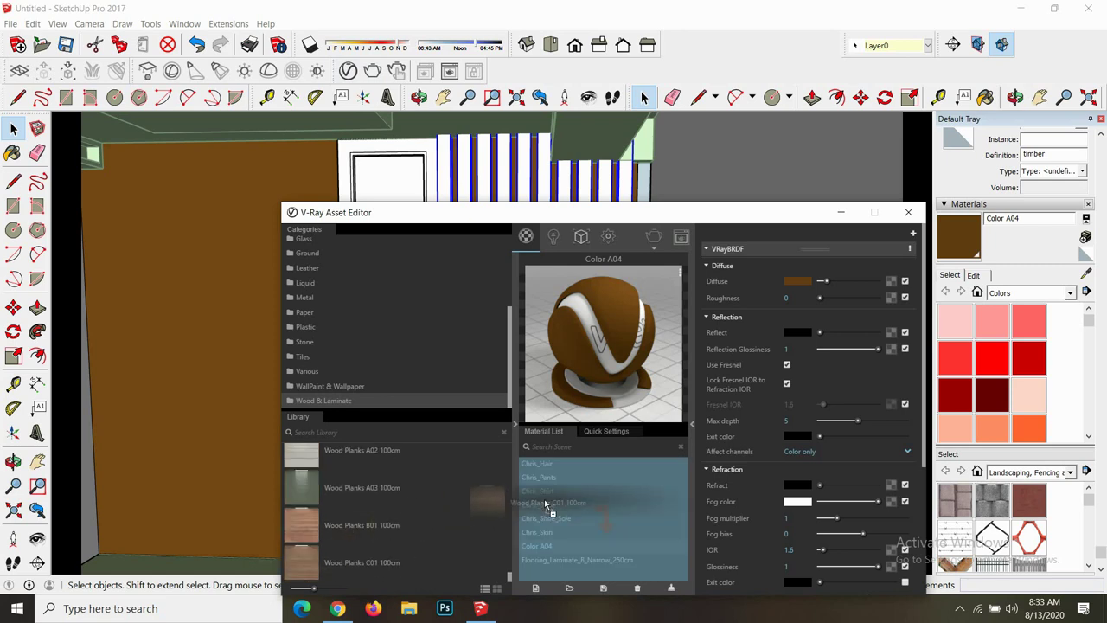
right_click(589, 573)
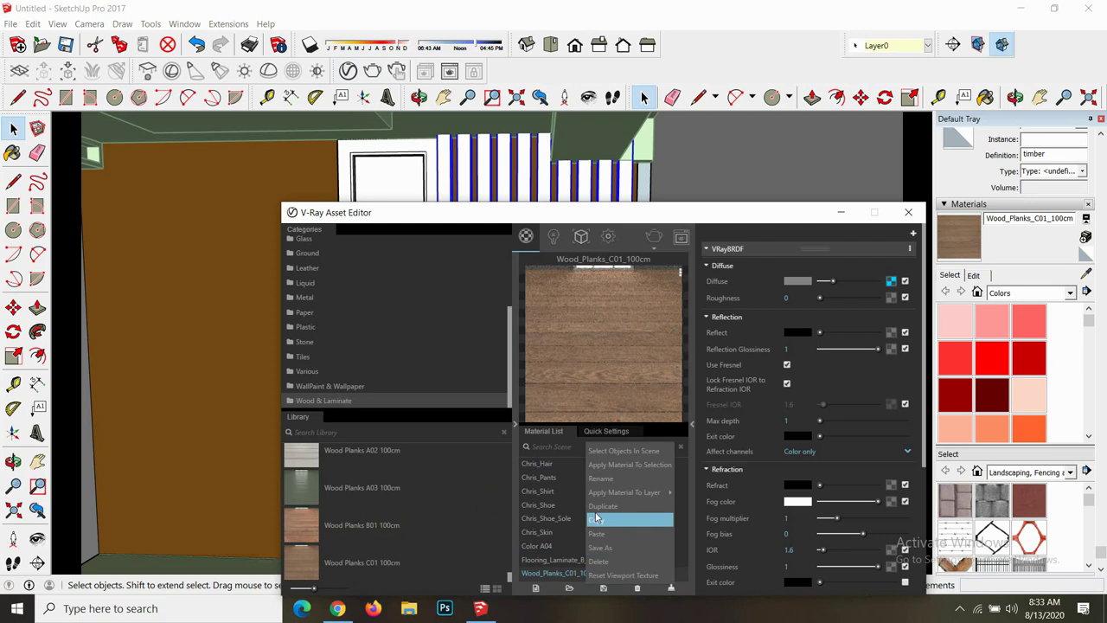
click(617, 467)
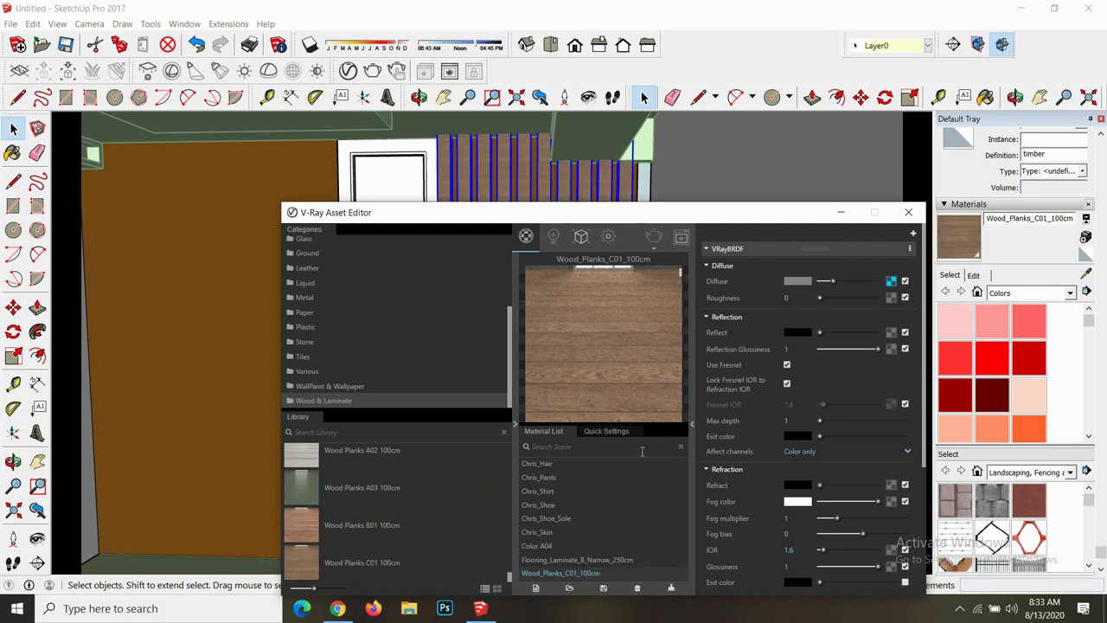
- Tone the wood's diffuse greyer, raise its roughness to 0.1, and close the material settings
drag(832, 286, 834, 286)
drag(820, 297, 824, 298)
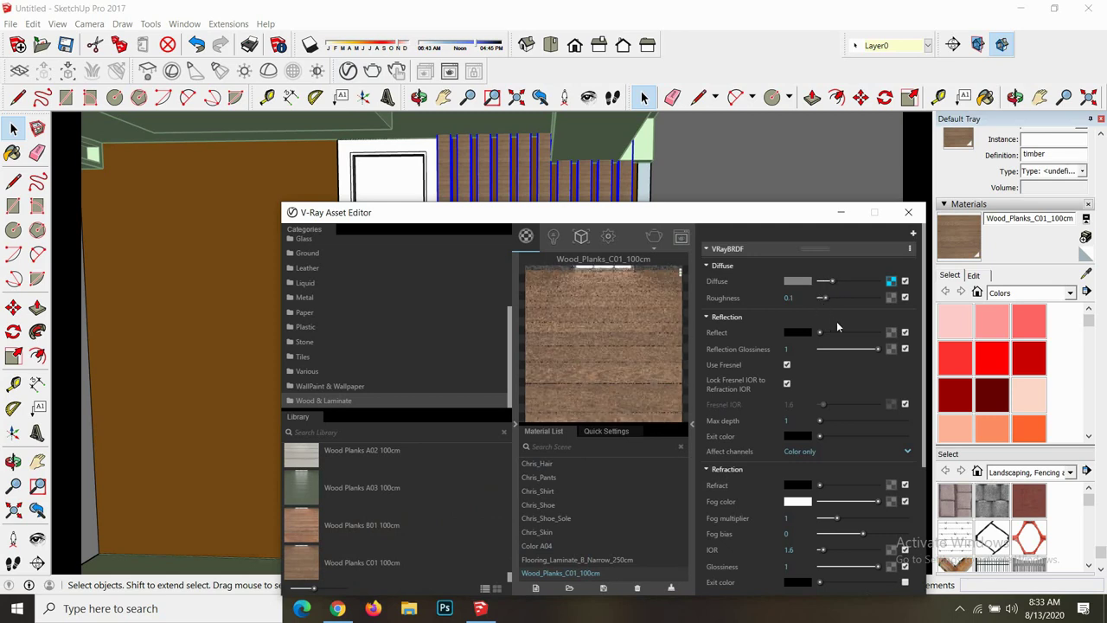
click(909, 212)
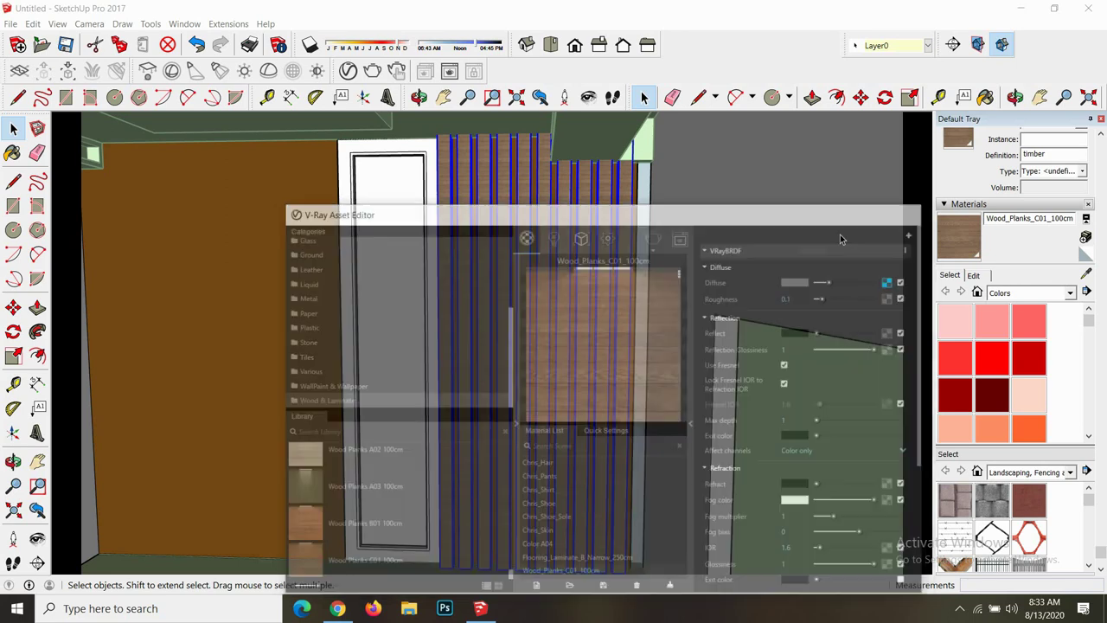
scroll(597, 264, down, 3)
scroll(606, 268, down, 1)
scroll(614, 264, up, 2)
scroll(616, 277, up, 2)
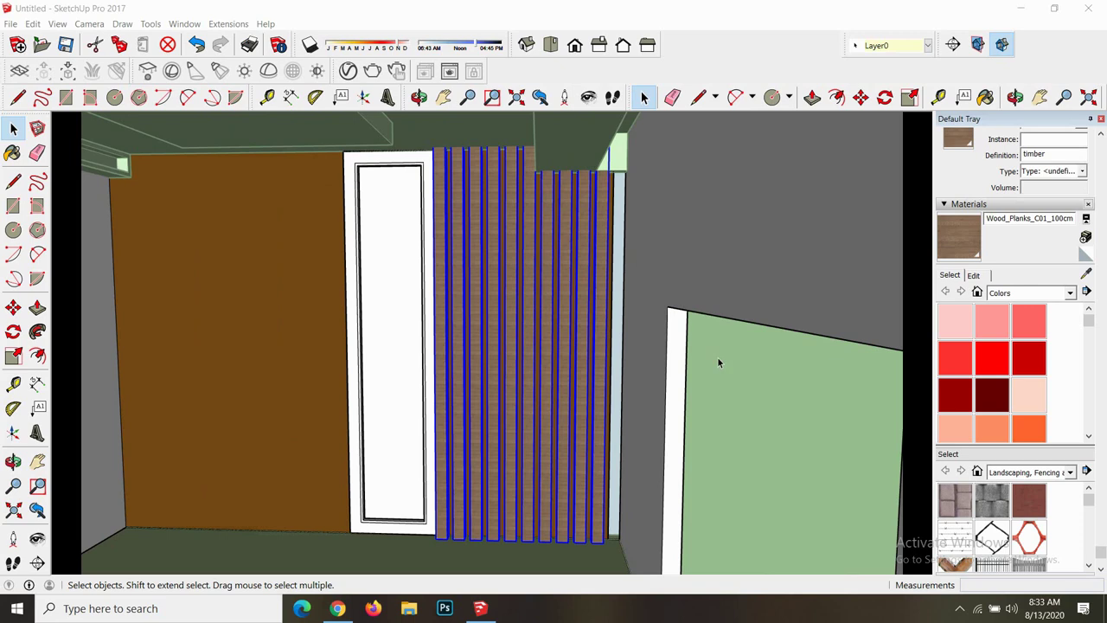
- Paint the thin face beside the slats with the wood plank material
click(656, 292)
click(618, 264)
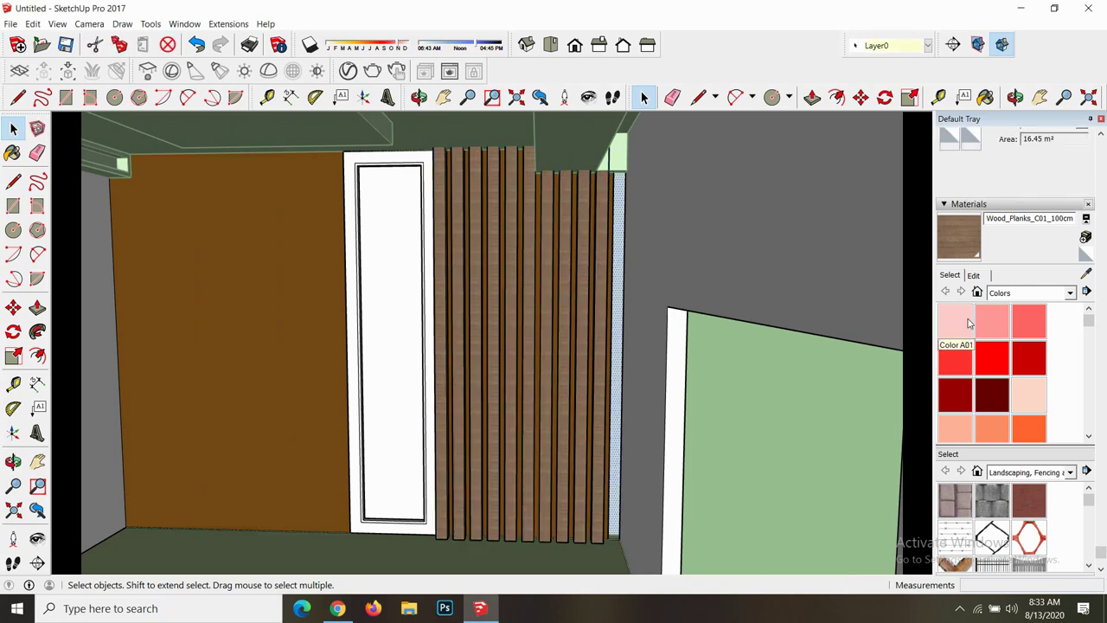
key(b)
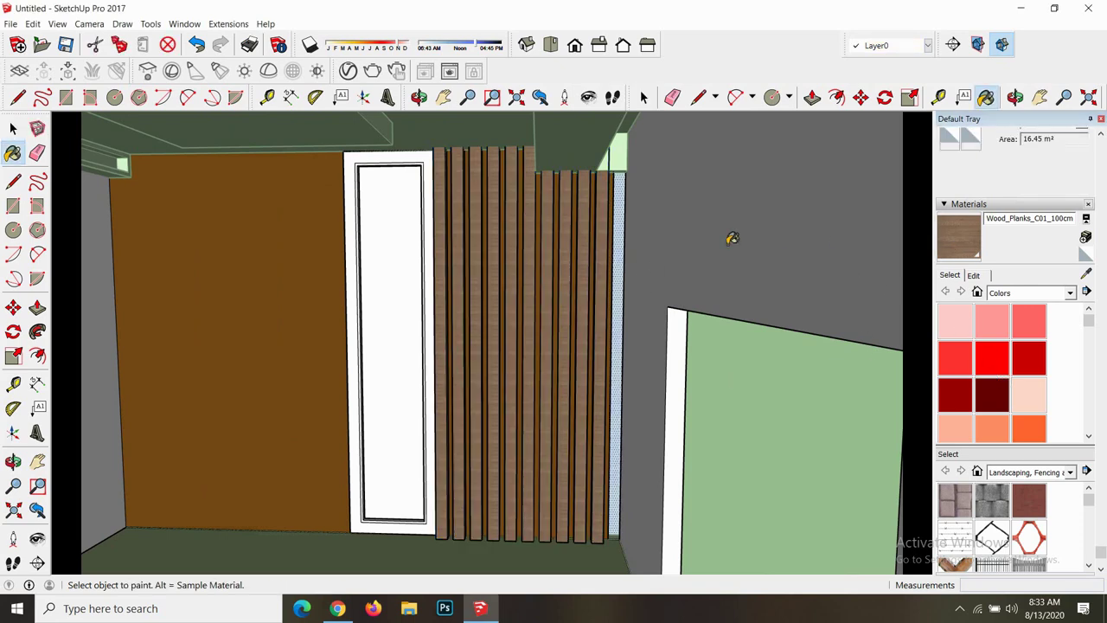
click(623, 223)
scroll(620, 212, down, 2)
scroll(620, 212, down, 2)
scroll(621, 199, up, 3)
scroll(620, 190, up, 2)
scroll(618, 203, down, 2)
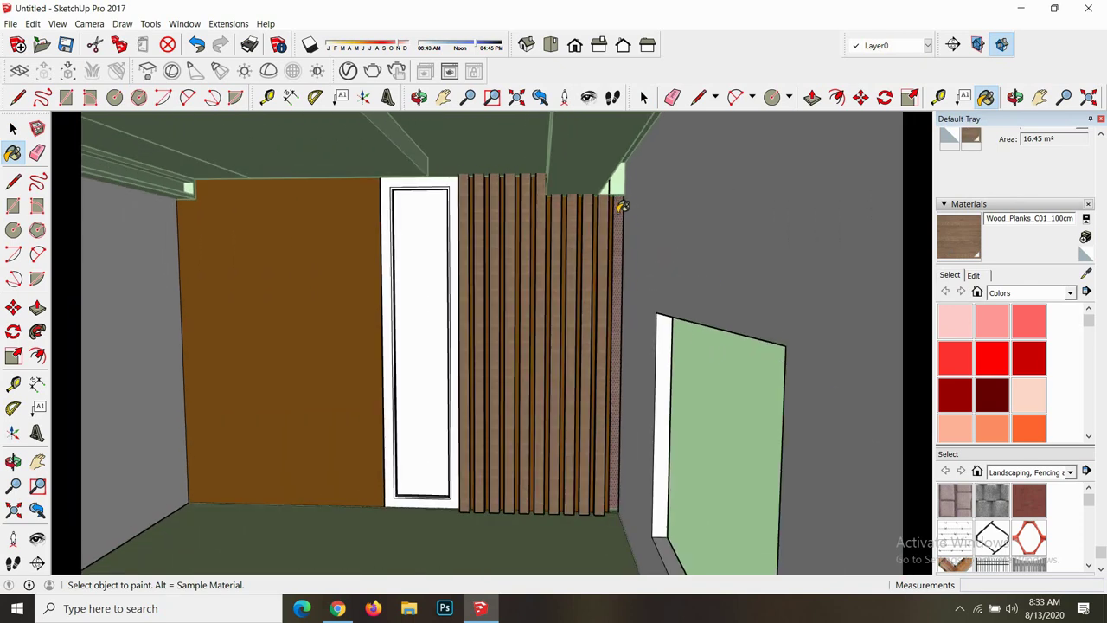
scroll(621, 207, down, 1)
- Orbit to a more frontal view of the room and select the door
key(space)
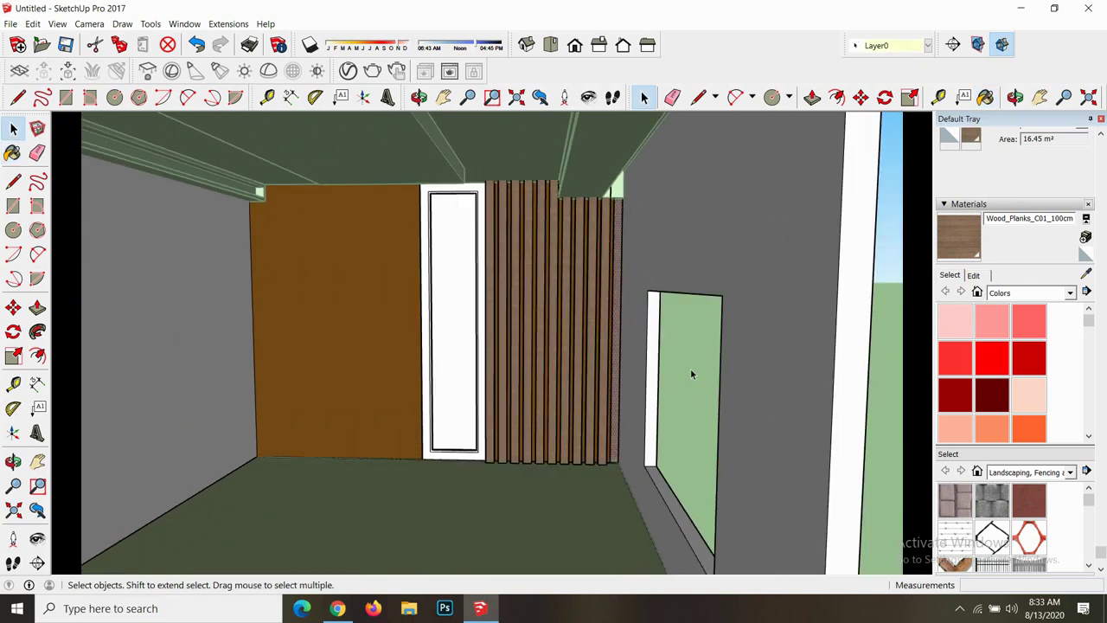
scroll(535, 313, down, 5)
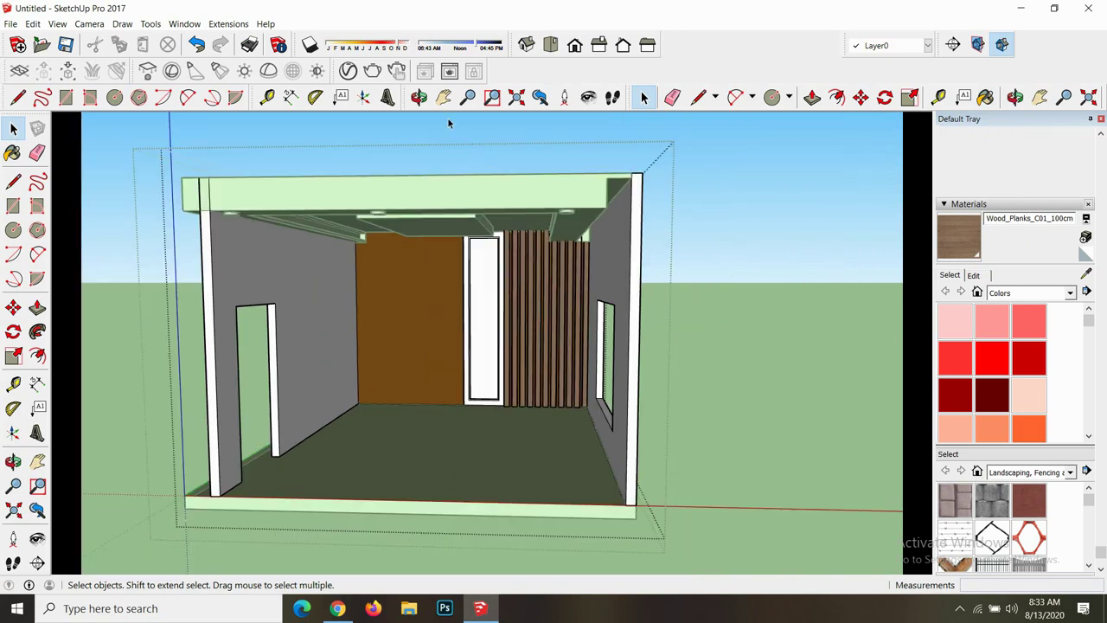
middle_drag(458, 285, 496, 348)
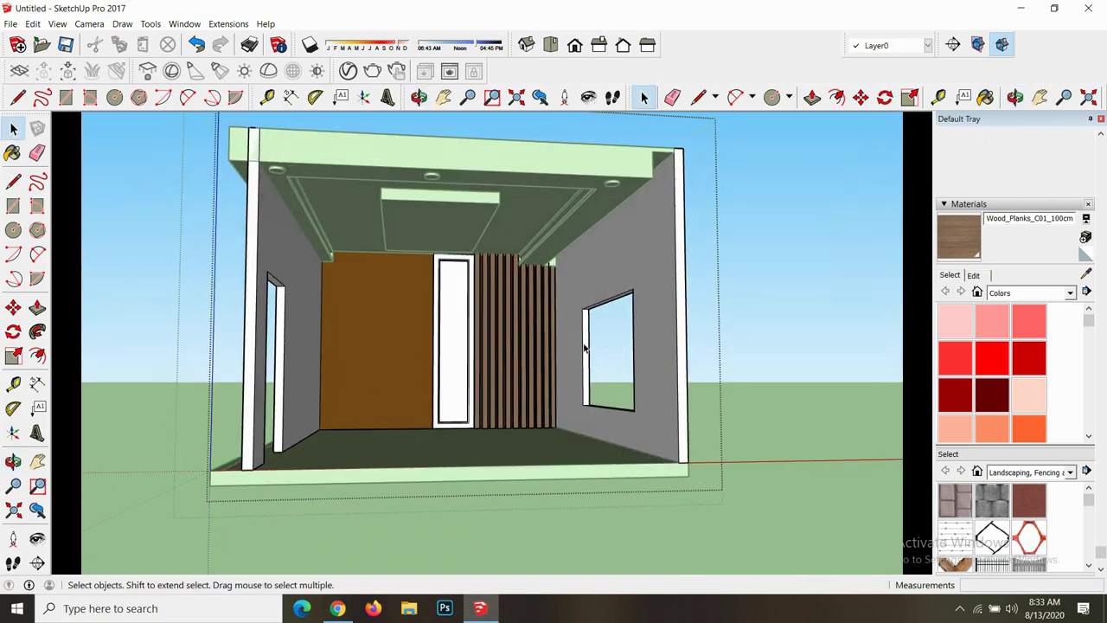
scroll(465, 337, up, 5)
click(475, 331)
- Inside the door component, paint the frame face dark red Color A08 after trying A01 and B03
double_click(476, 333)
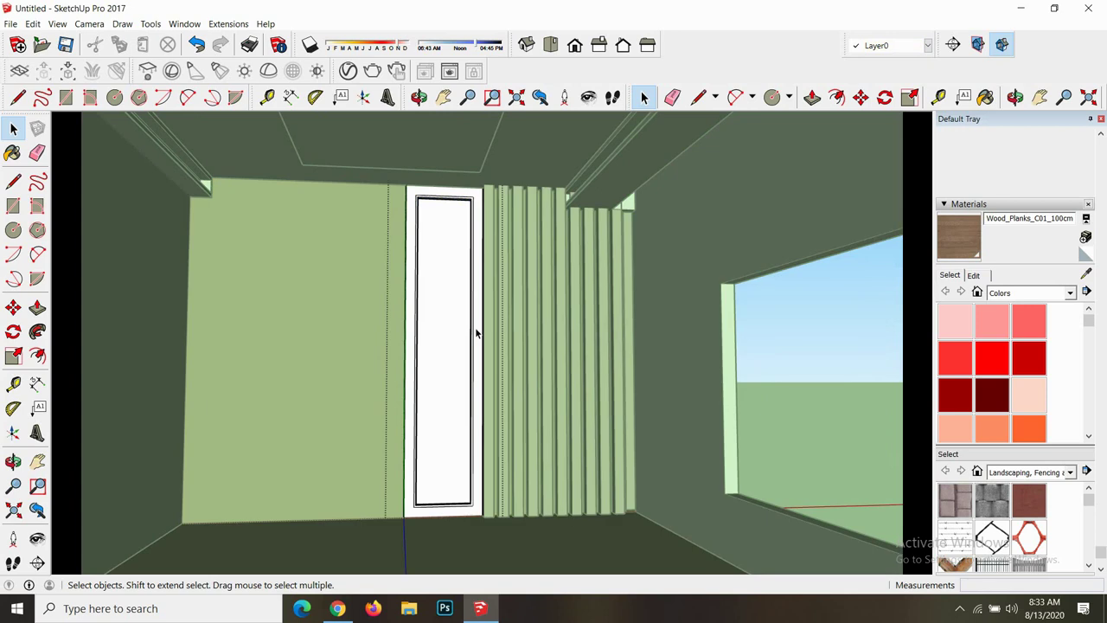
double_click(476, 331)
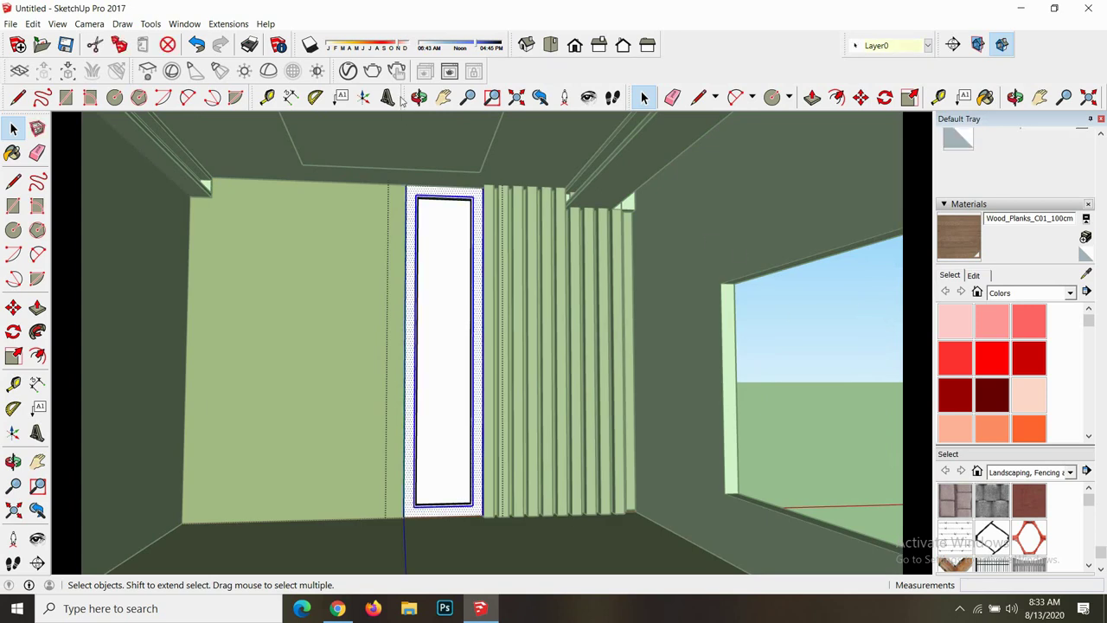
click(955, 332)
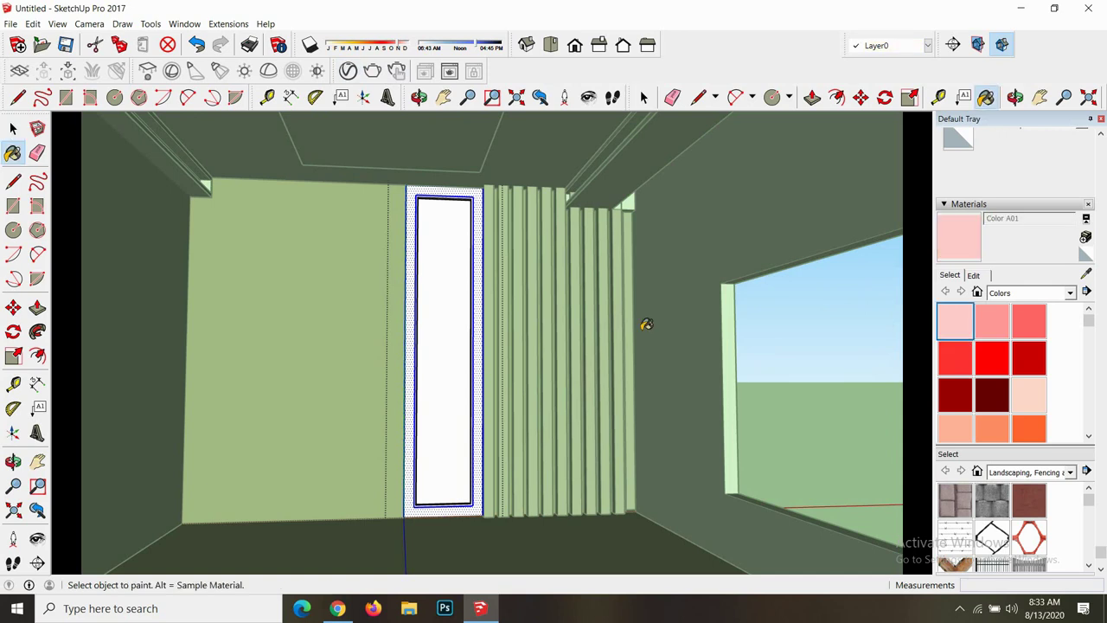
click(414, 253)
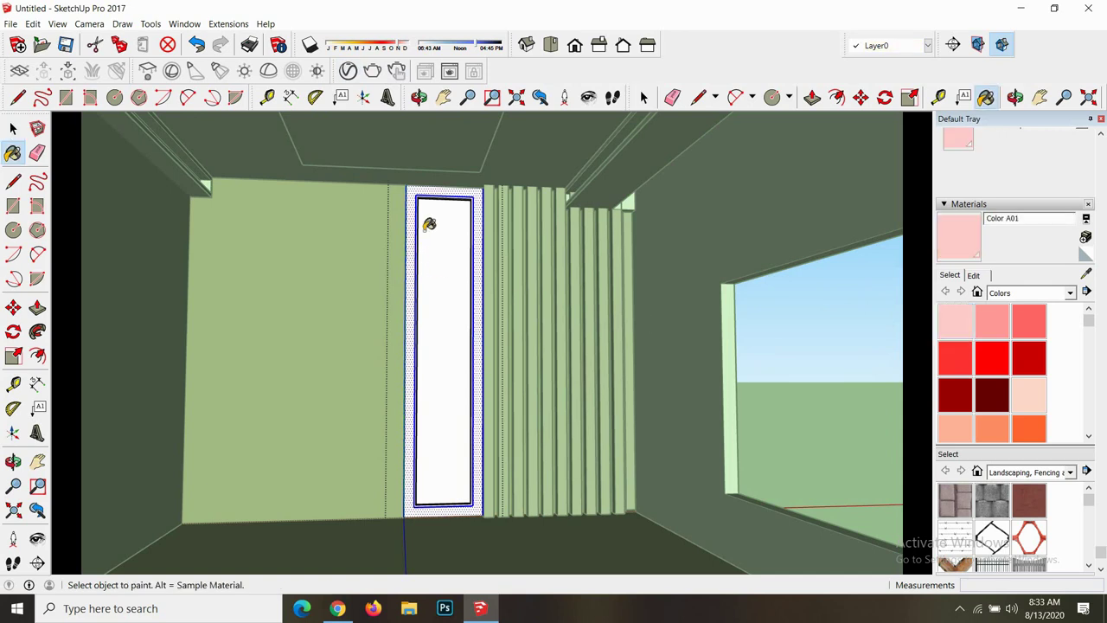
scroll(472, 196, up, 2)
scroll(484, 194, up, 2)
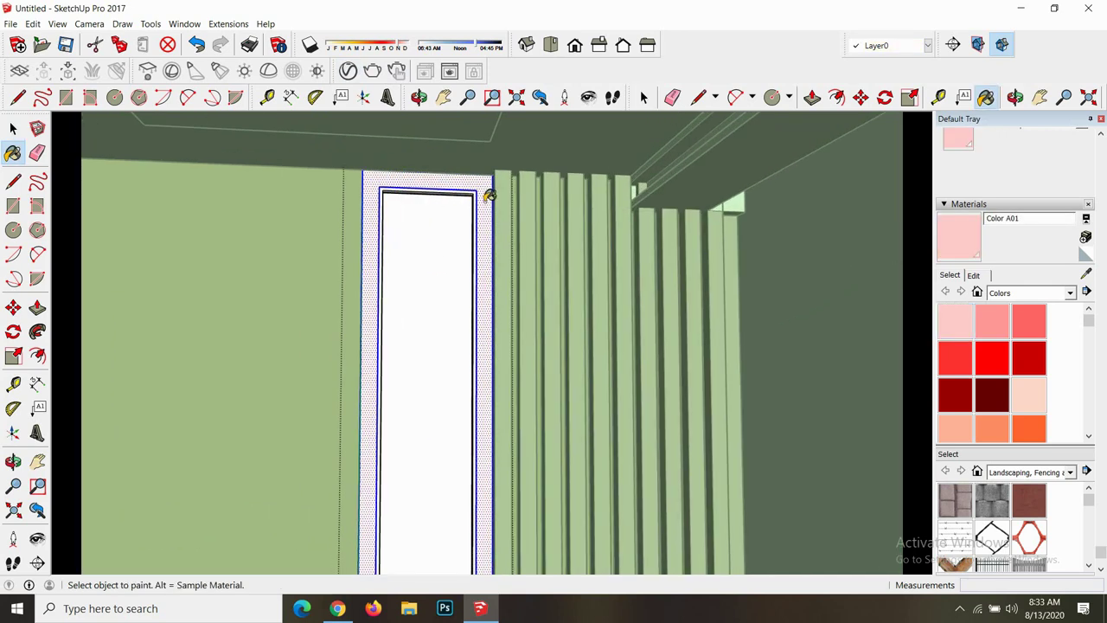
scroll(490, 196, down, 1)
scroll(1001, 357, down, 2)
click(1001, 357)
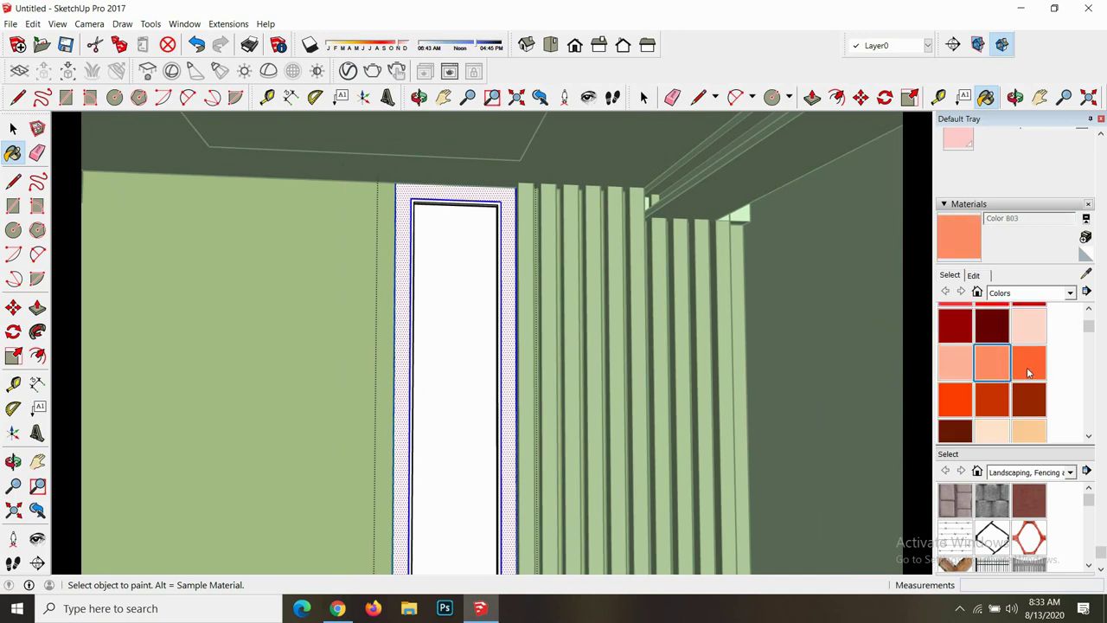
click(992, 325)
click(511, 187)
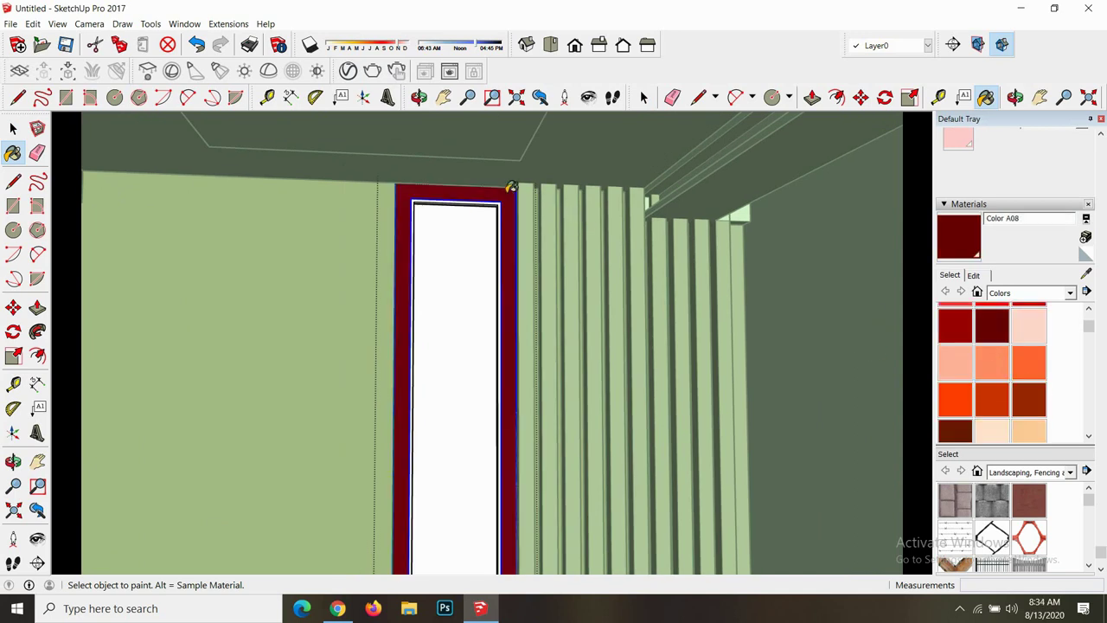
- Paint the door's top inner band and left and right inner jambs dark red
scroll(450, 201, up, 1)
scroll(469, 185, up, 2)
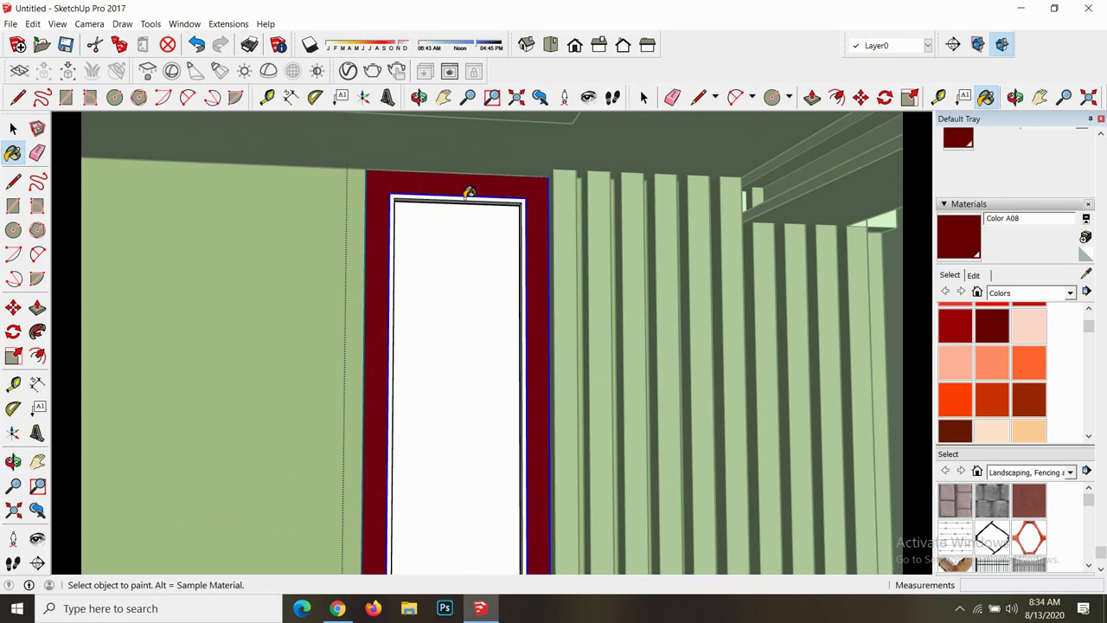
scroll(467, 195, up, 1)
scroll(476, 198, up, 2)
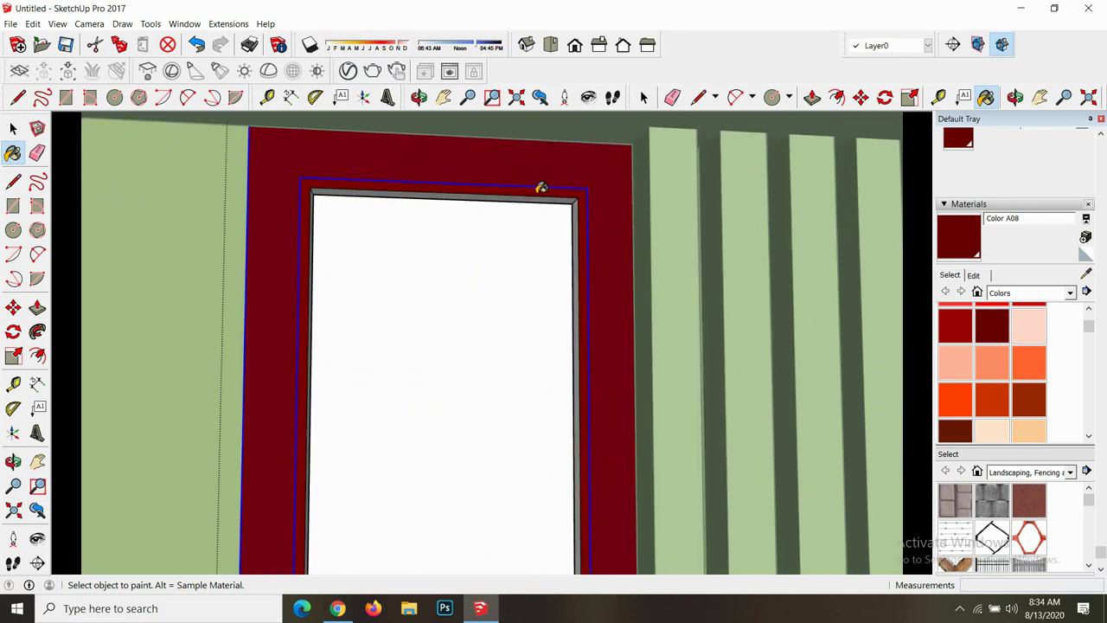
scroll(545, 190, up, 1)
click(564, 196)
click(580, 205)
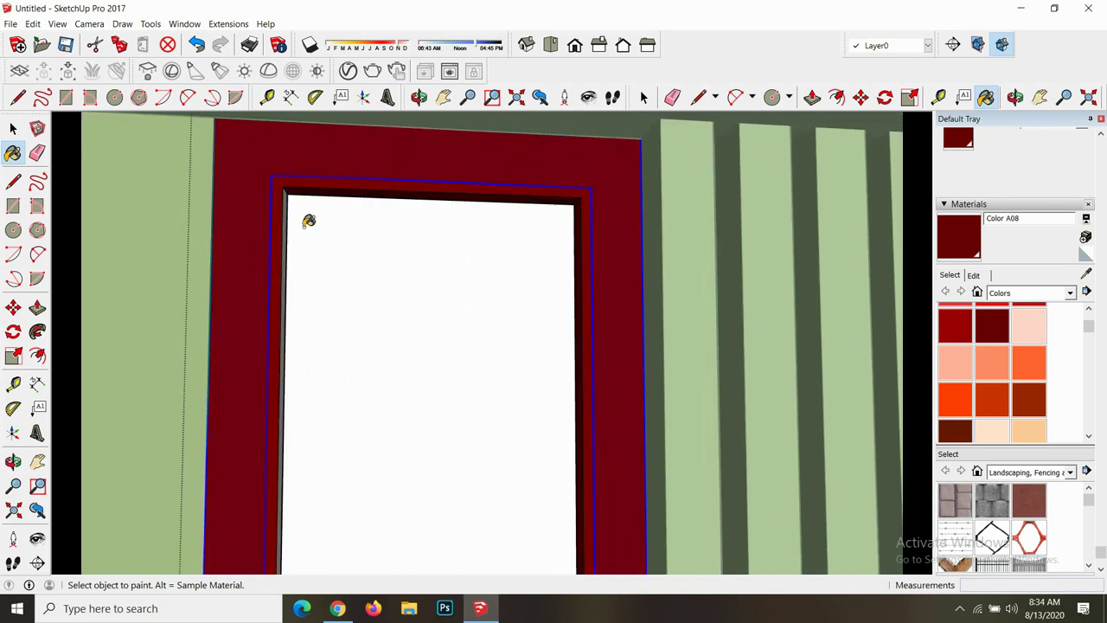
scroll(306, 219, up, 1)
click(292, 189)
scroll(303, 208, down, 2)
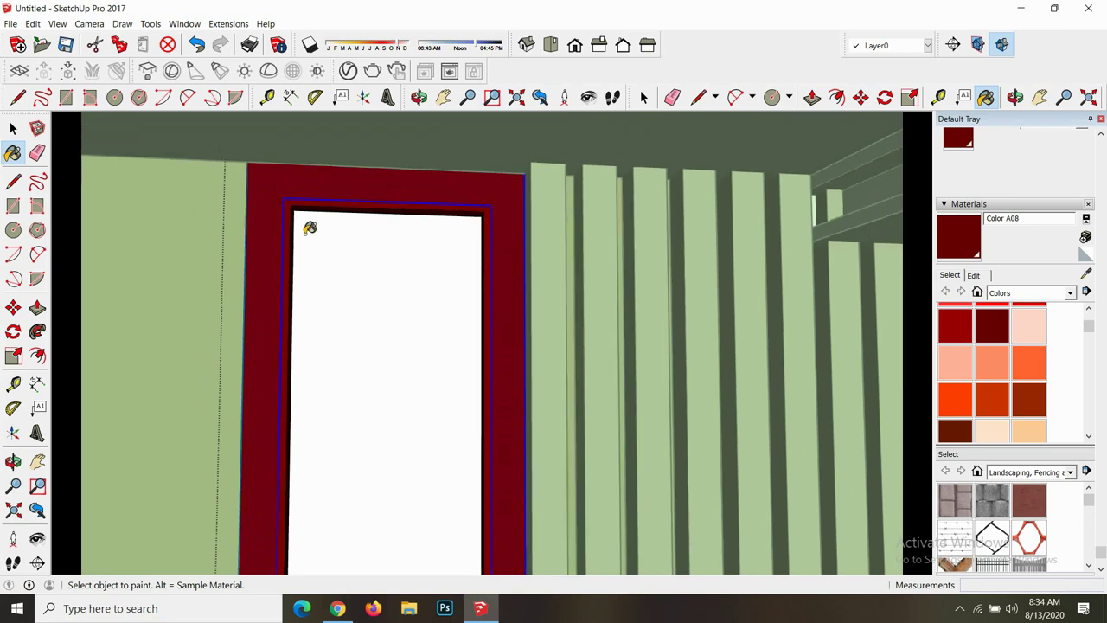
- Set Color A08's V-Ray Diffuse colour to dark blue, then darken it to deep navy
click(347, 71)
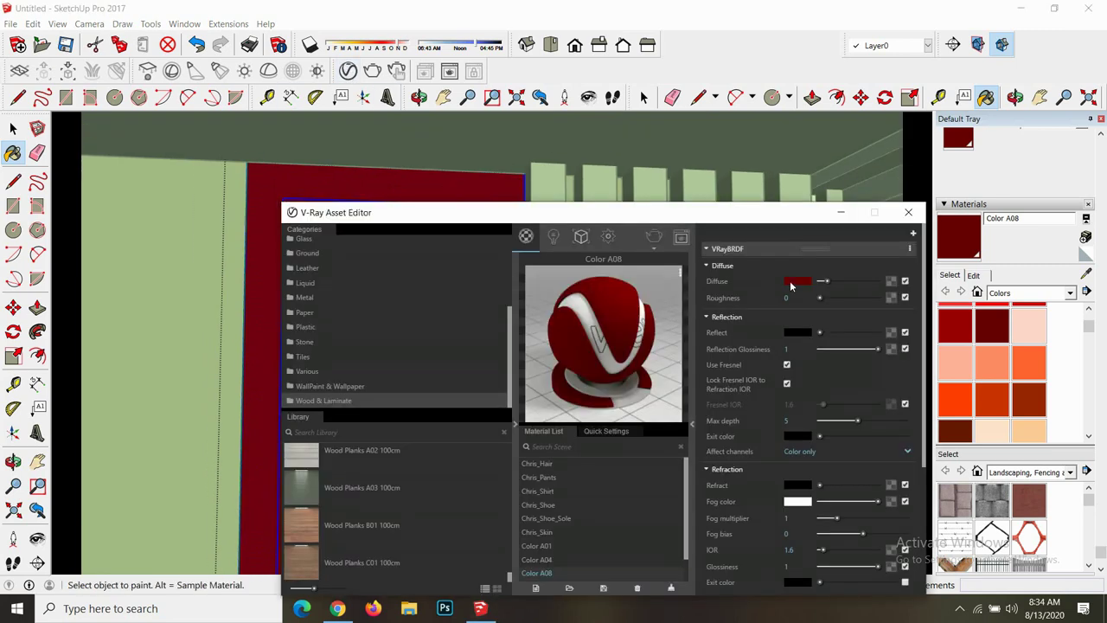
click(798, 281)
click(548, 282)
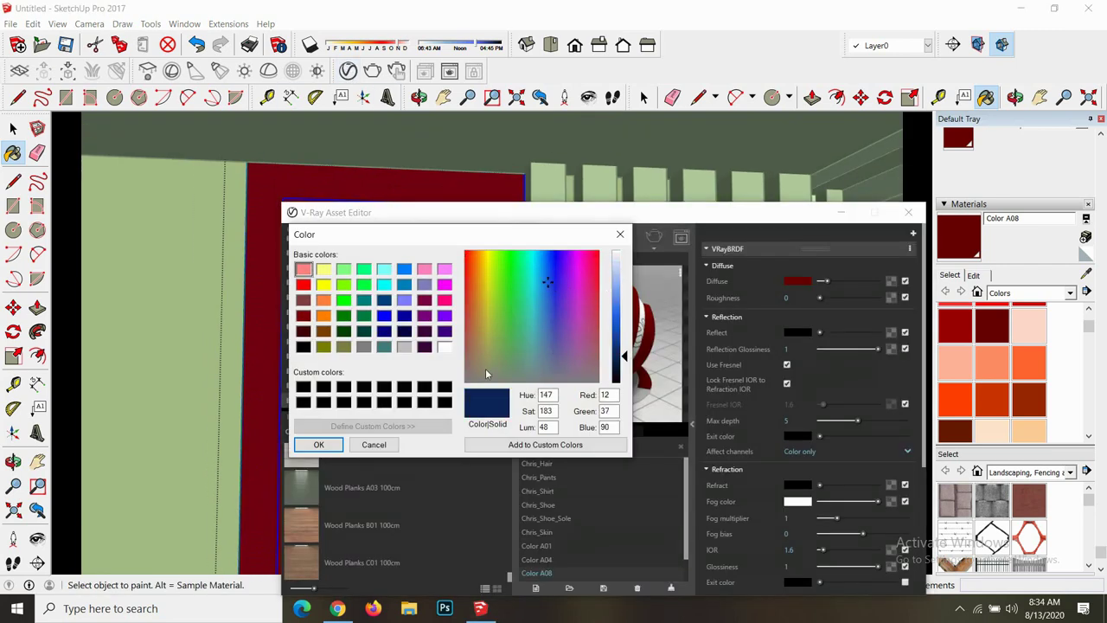
click(318, 444)
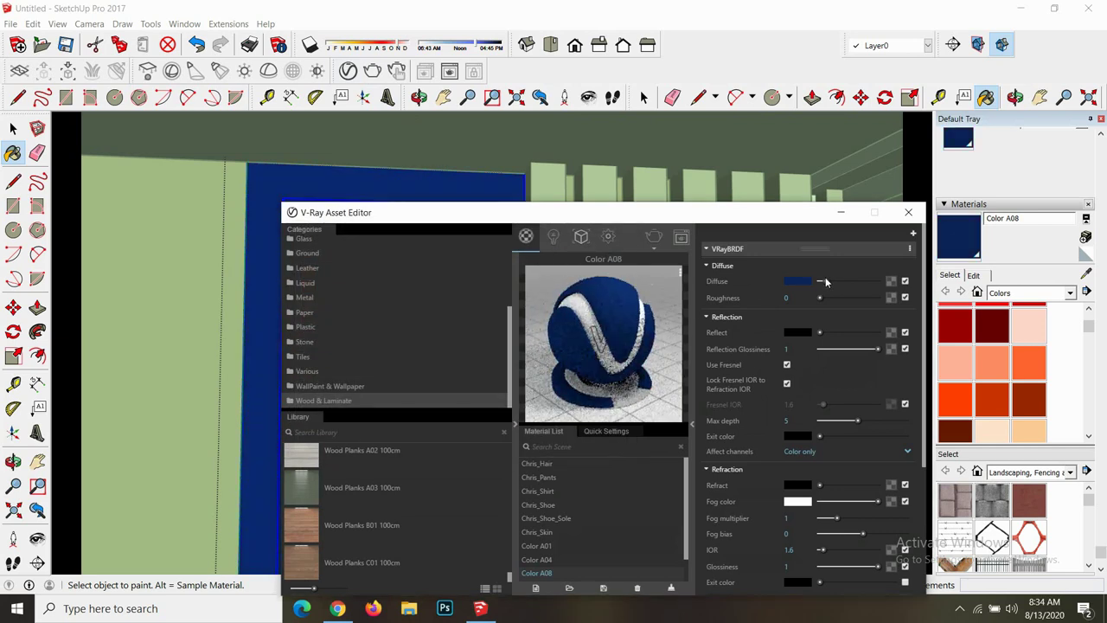
drag(823, 285, 820, 285)
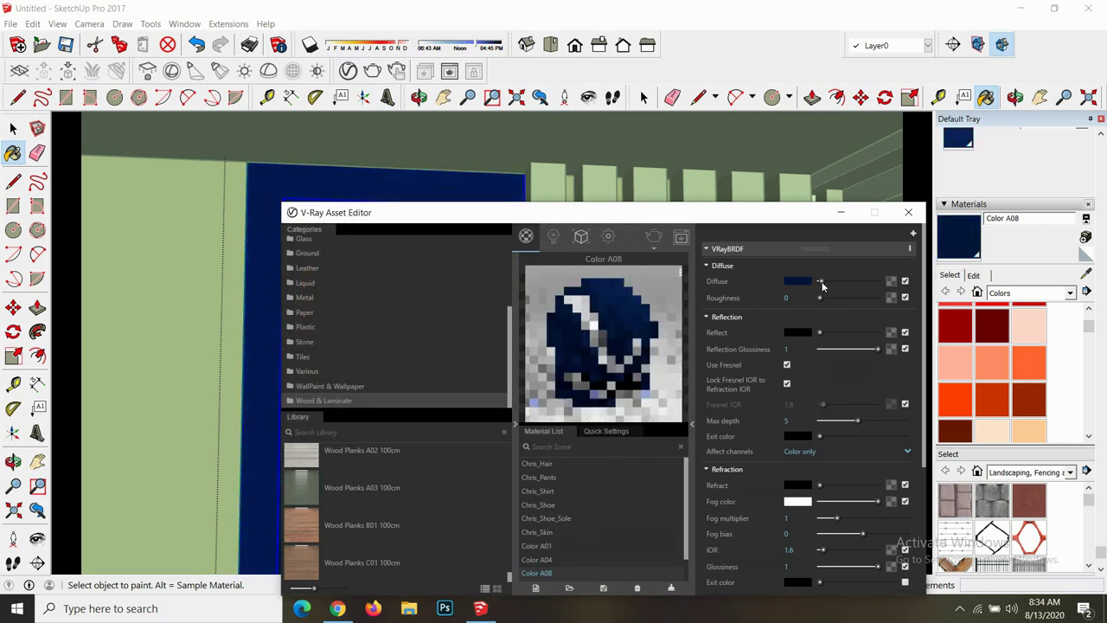
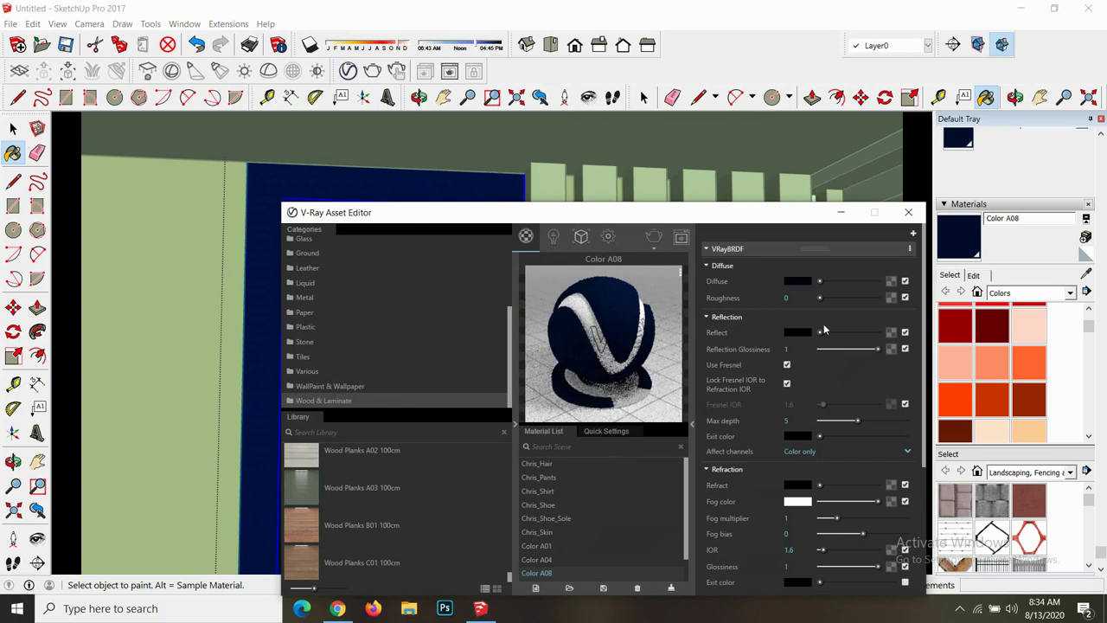
- Close the V-Ray Asset Editor and select the tall white door panel
click(909, 212)
scroll(418, 326, down, 2)
scroll(418, 321, down, 2)
scroll(418, 317, down, 2)
scroll(423, 335, down, 2)
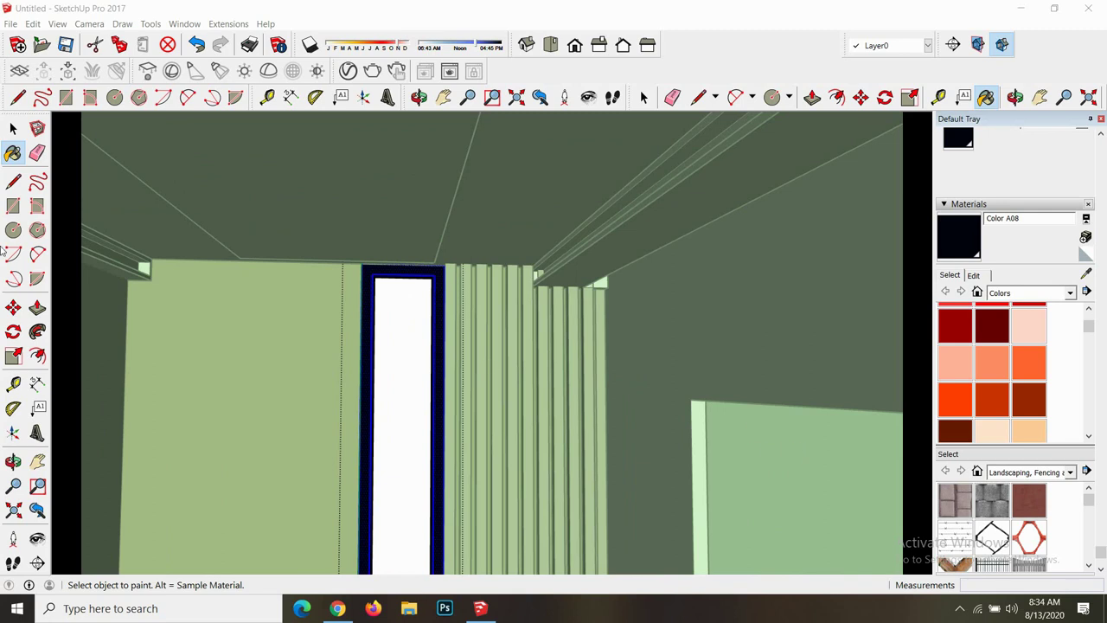
click(13, 128)
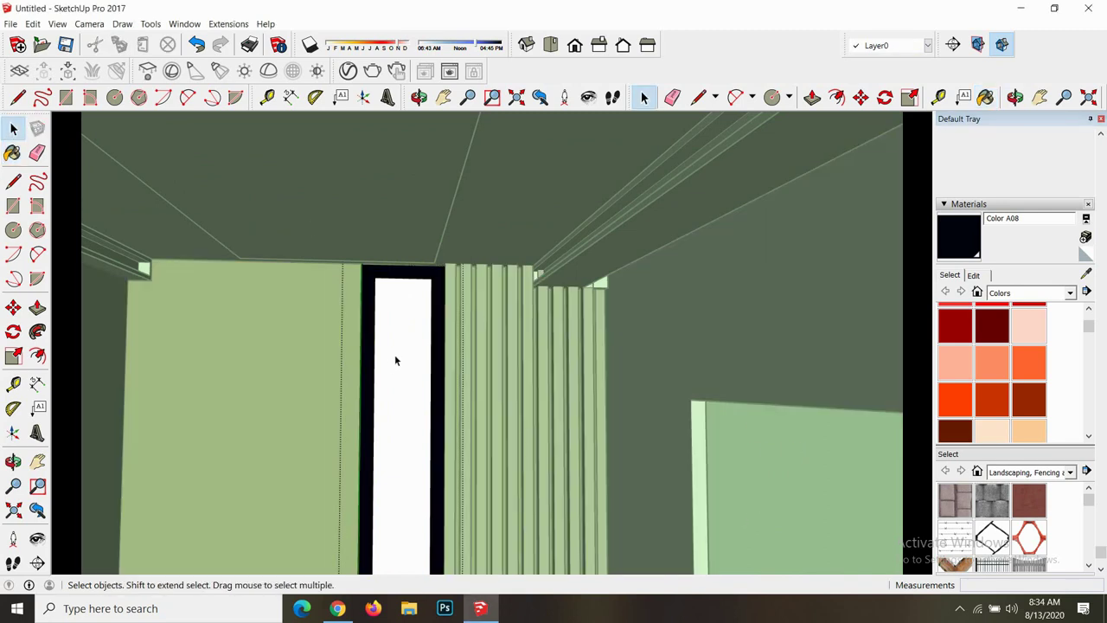
click(398, 355)
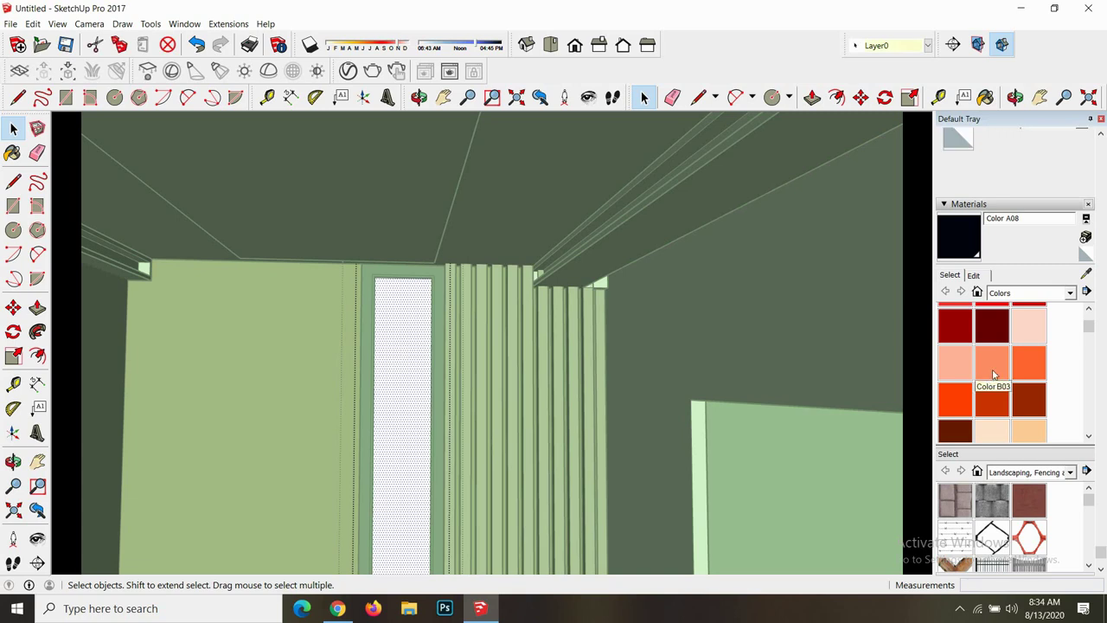
- Paint the door panel with Mirror 01 from the Glass and Mirrors collection
click(1070, 473)
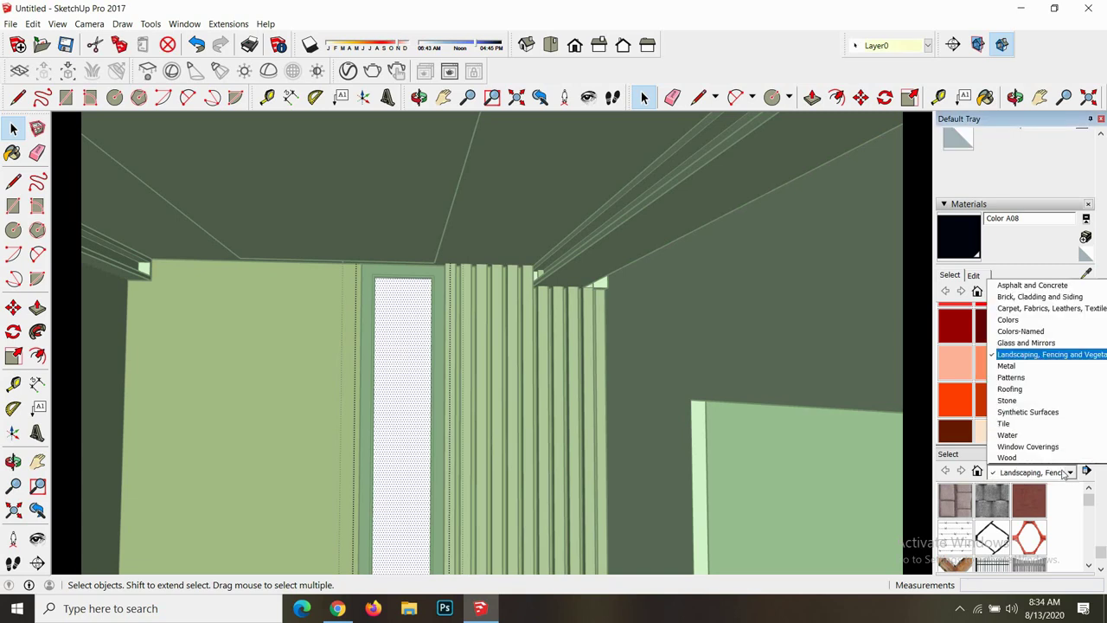
click(1021, 343)
click(962, 504)
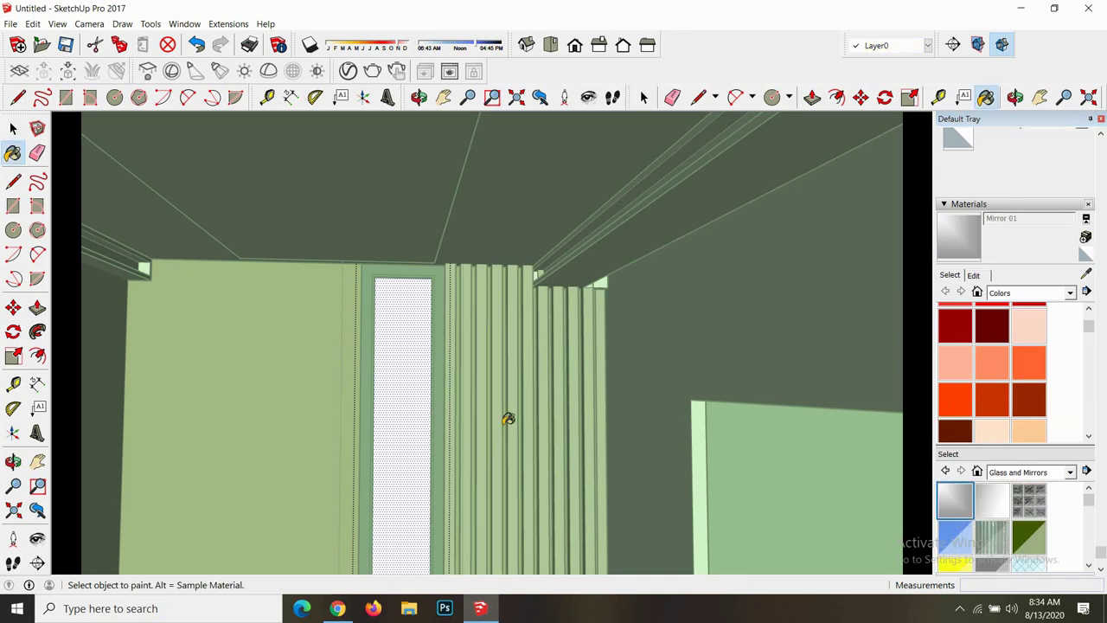
click(412, 375)
scroll(407, 349, down, 5)
key(space)
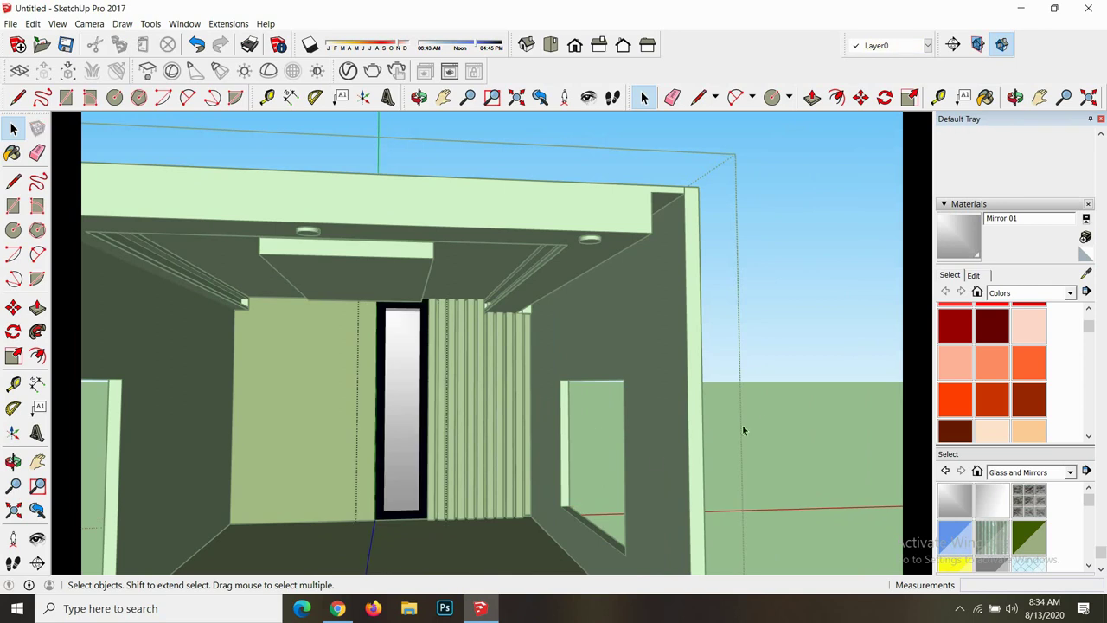
- Orbit up to the ceiling and select the ceiling band and top fascia
scroll(755, 408, down, 3)
scroll(451, 196, down, 2)
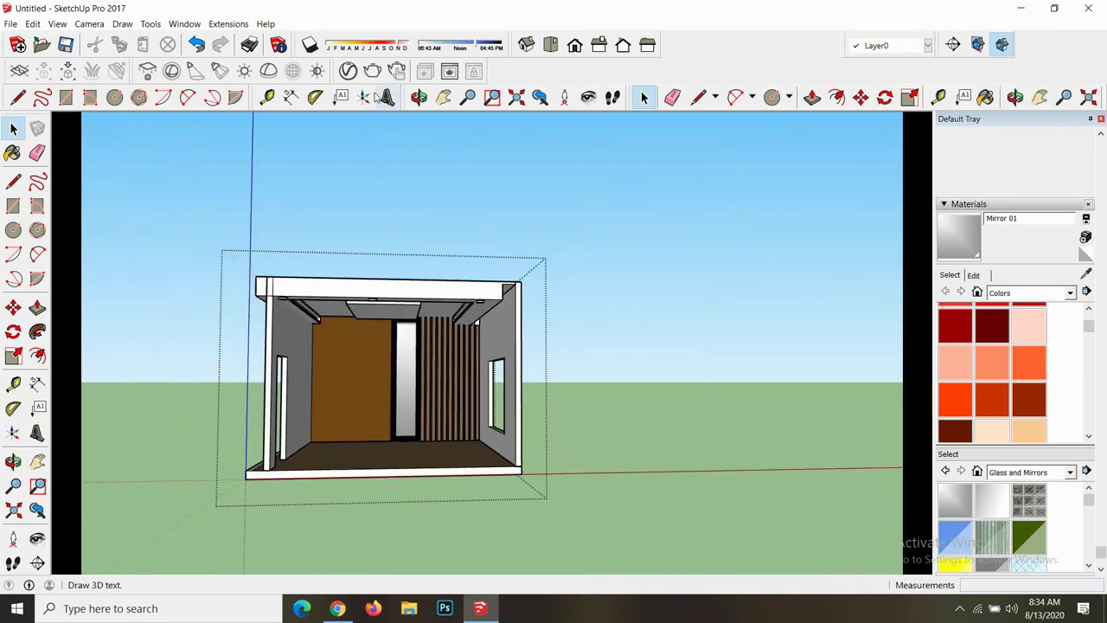
click(418, 97)
mouse_move(415, 136)
mouse_down()
mouse_move(363, 250)
mouse_move(290, 305)
mouse_up()
scroll(290, 305, up, 3)
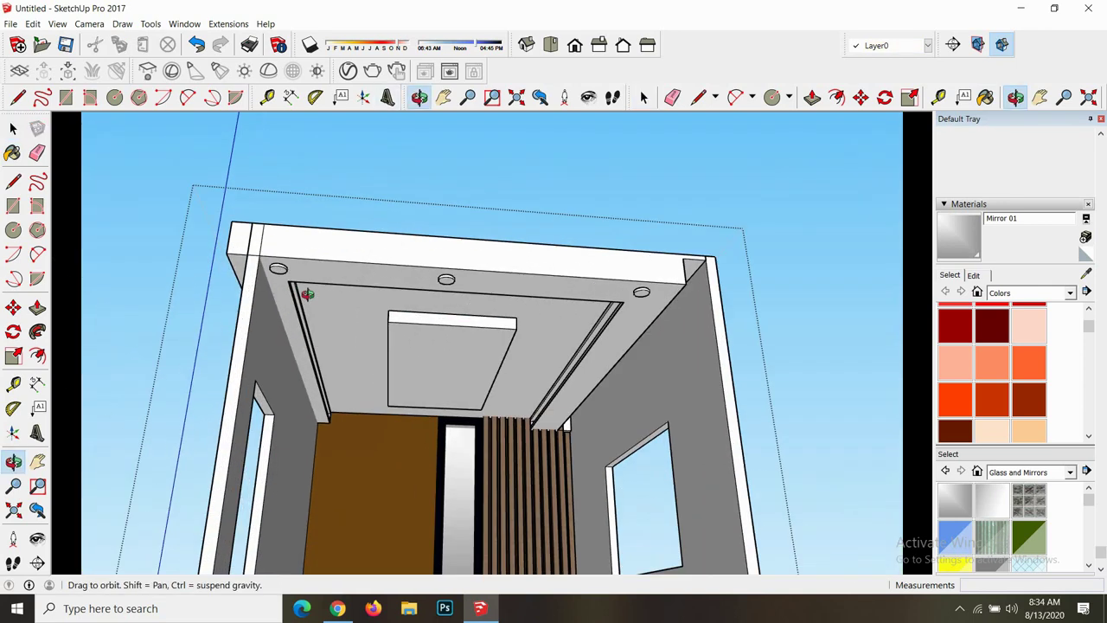
scroll(294, 294, up, 2)
key(space)
click(316, 273)
double_click(317, 273)
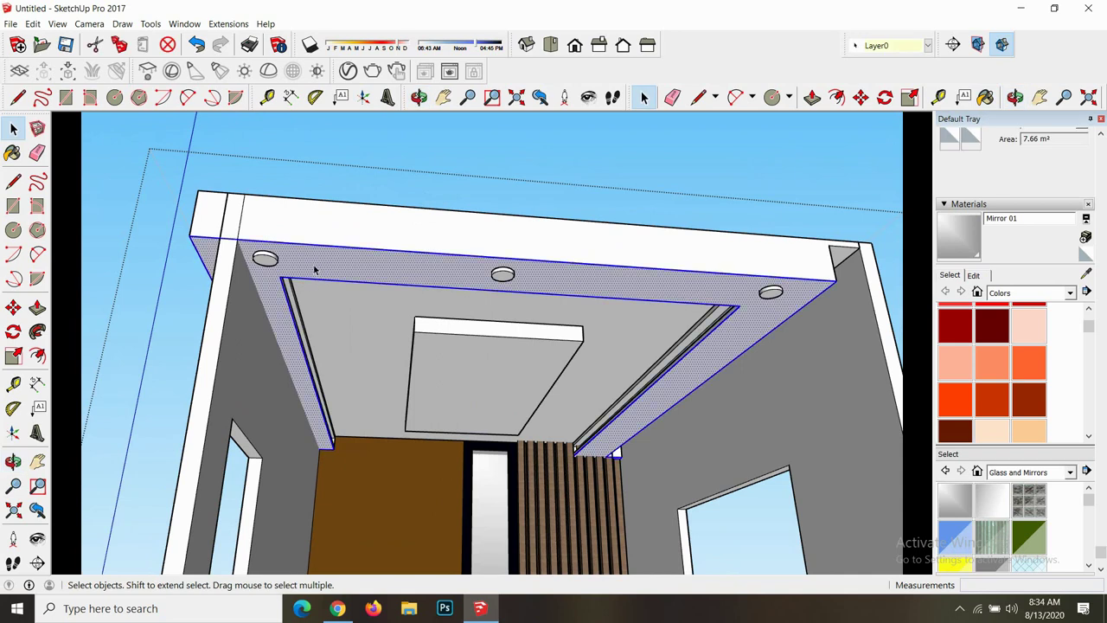
ctrl+click(319, 231)
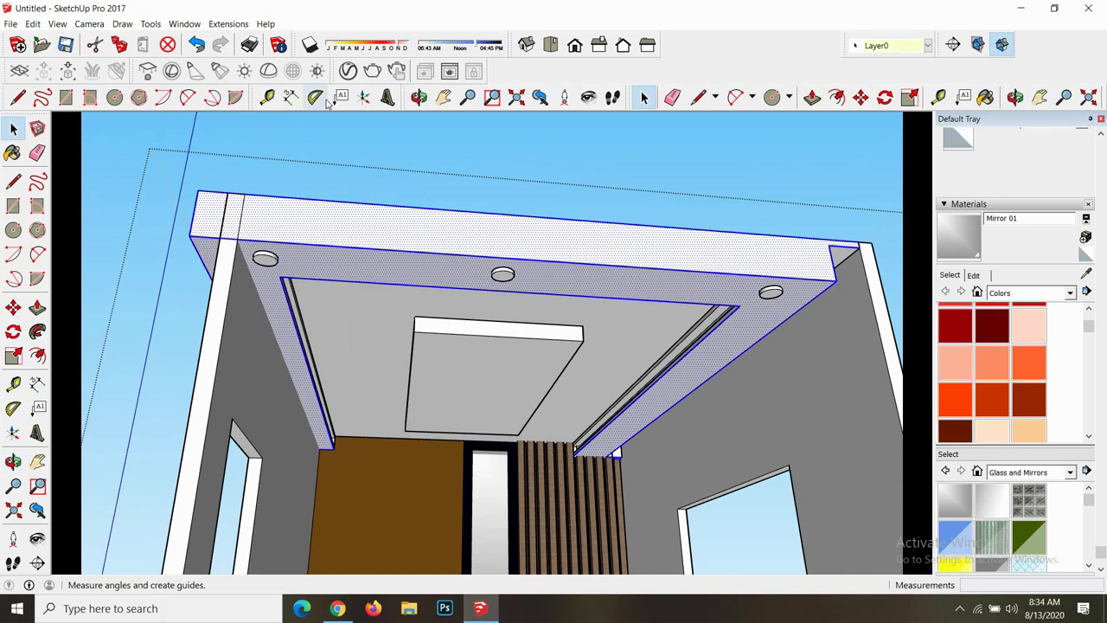
- Set the current material's diffuse colour to red in the V-Ray Asset Editor
click(349, 73)
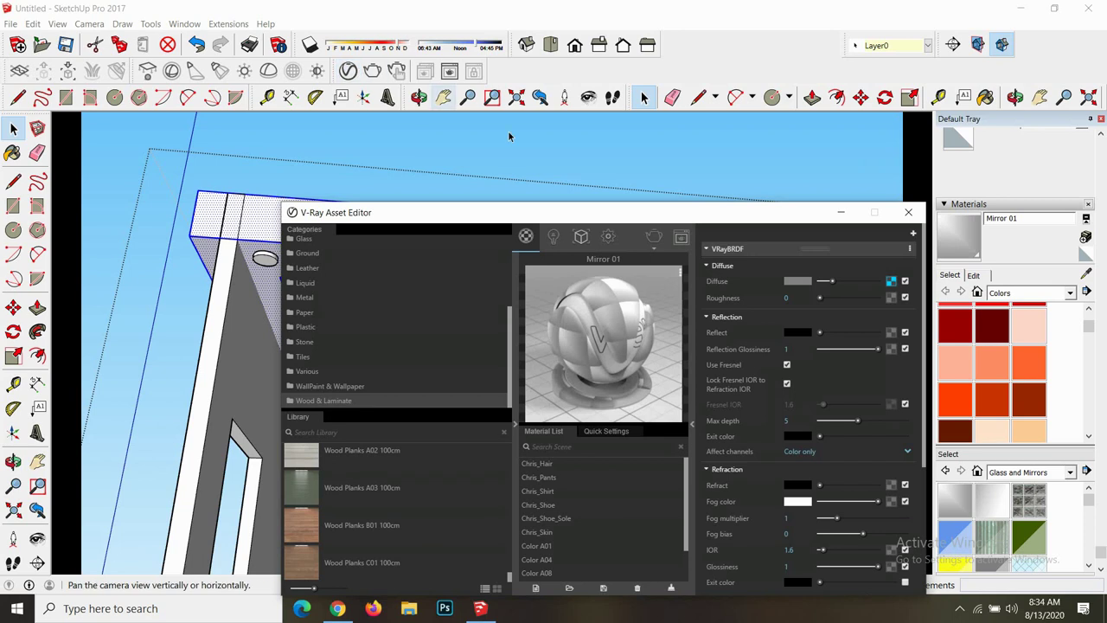
click(788, 283)
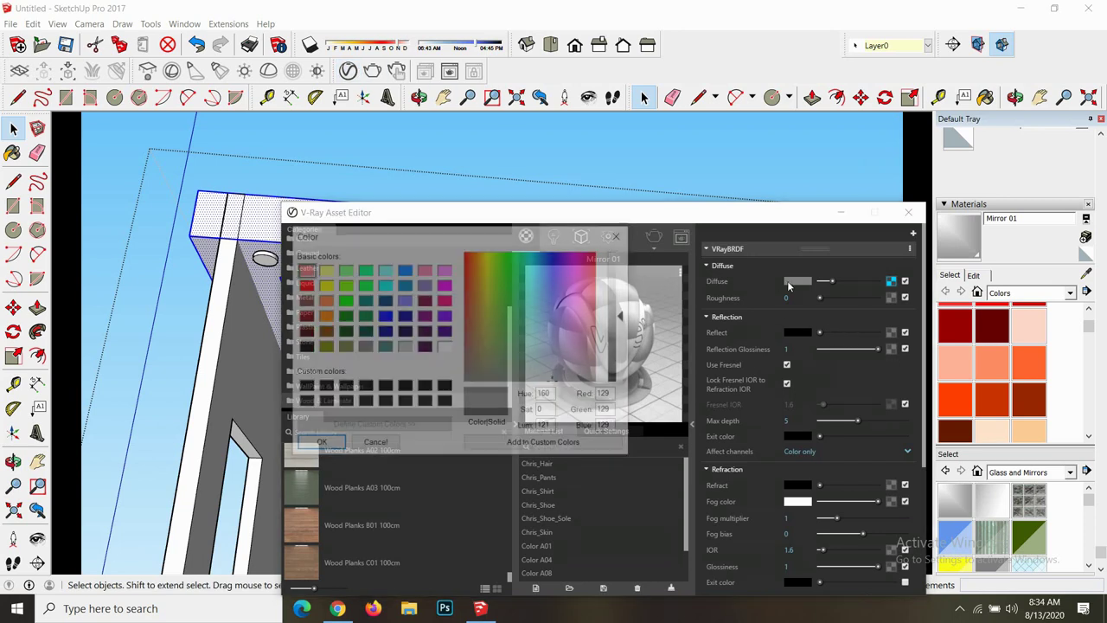
click(473, 290)
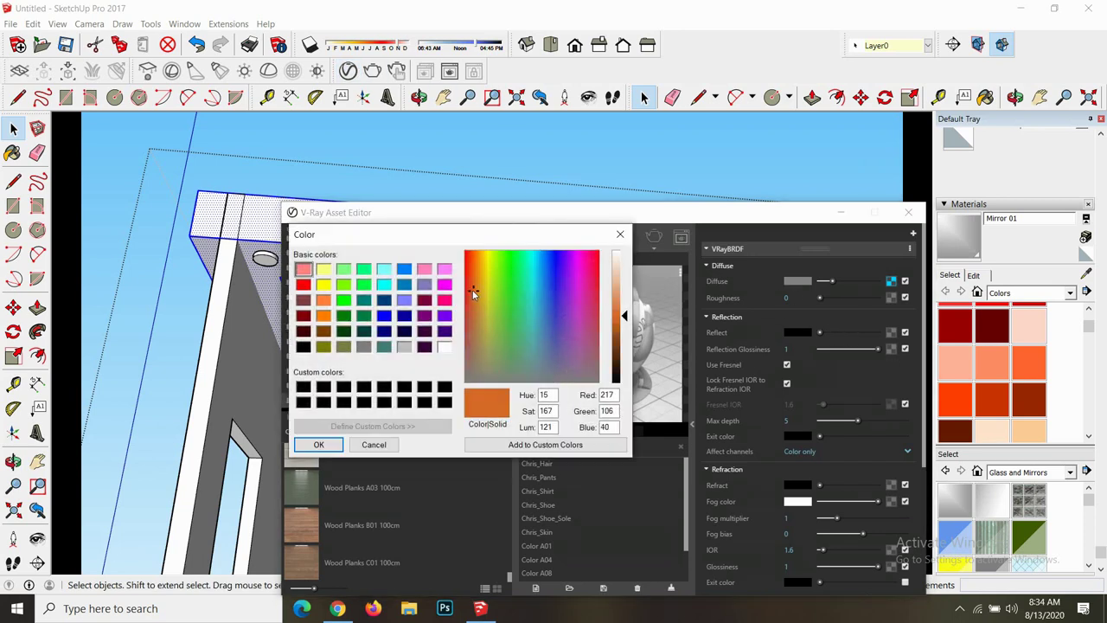
click(469, 281)
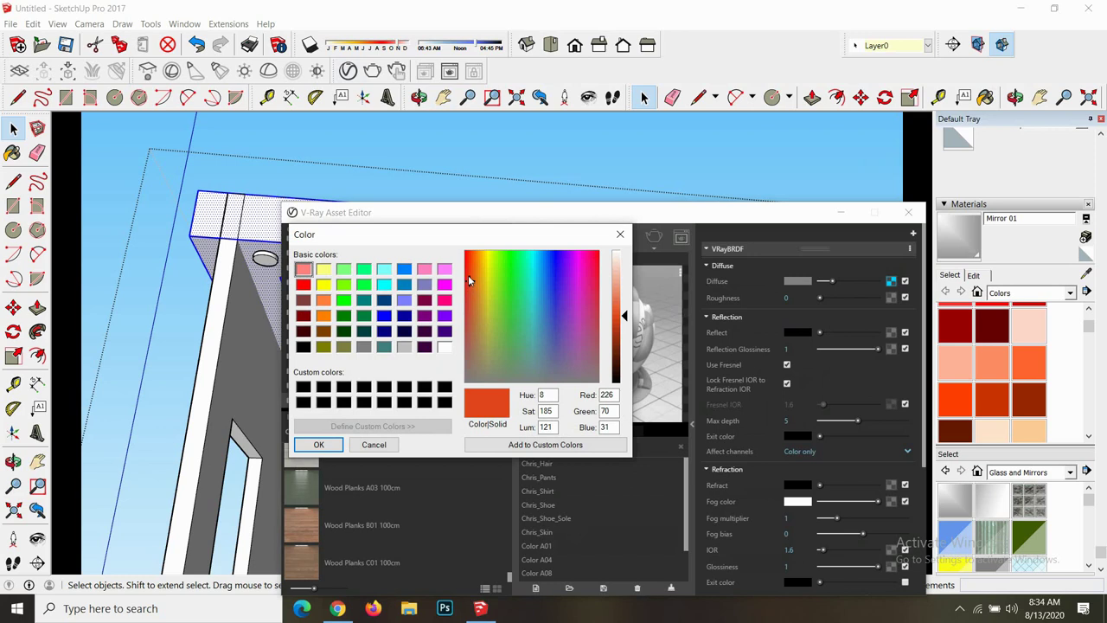
click(469, 267)
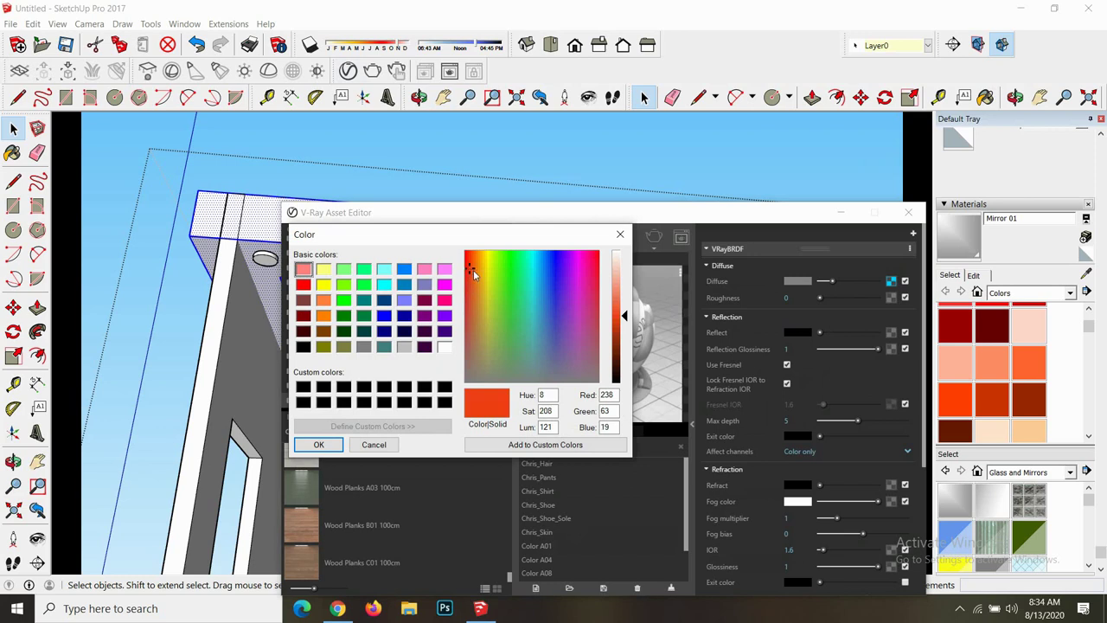
click(622, 328)
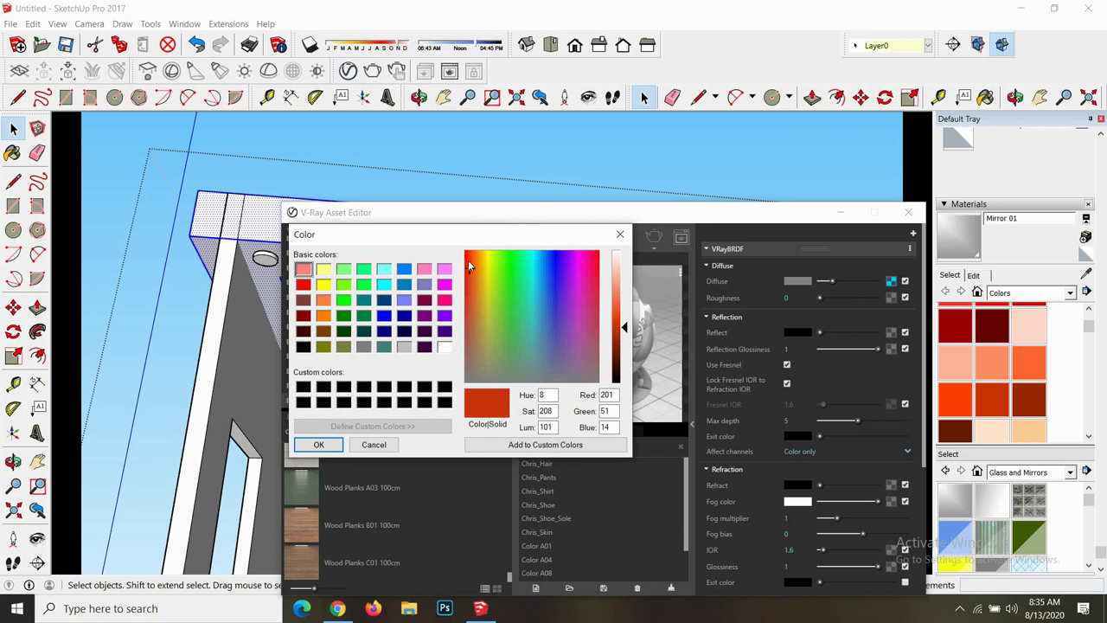
click(468, 259)
drag(623, 326, 623, 316)
click(318, 444)
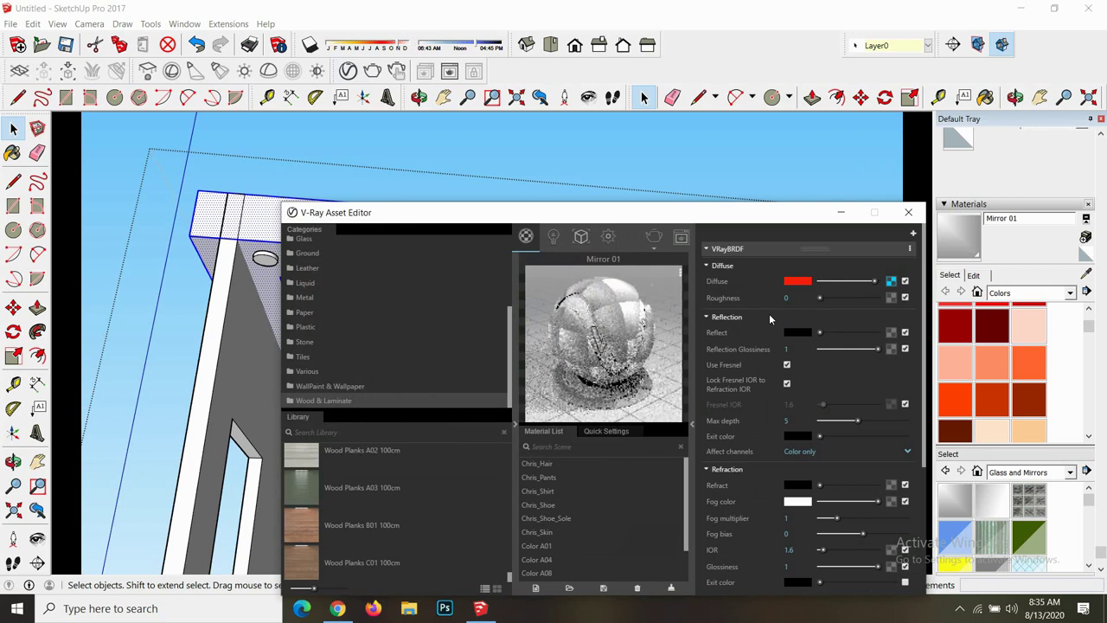
click(908, 212)
- Paint the band and fascia with Color B03 and change its diffuse to deep red
click(997, 374)
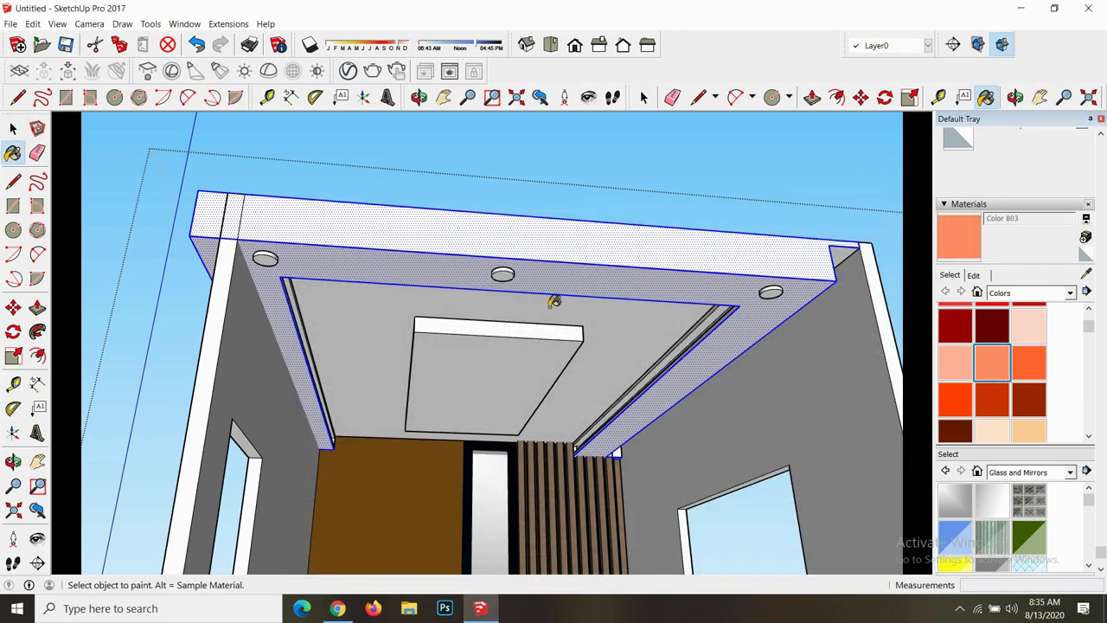
click(558, 281)
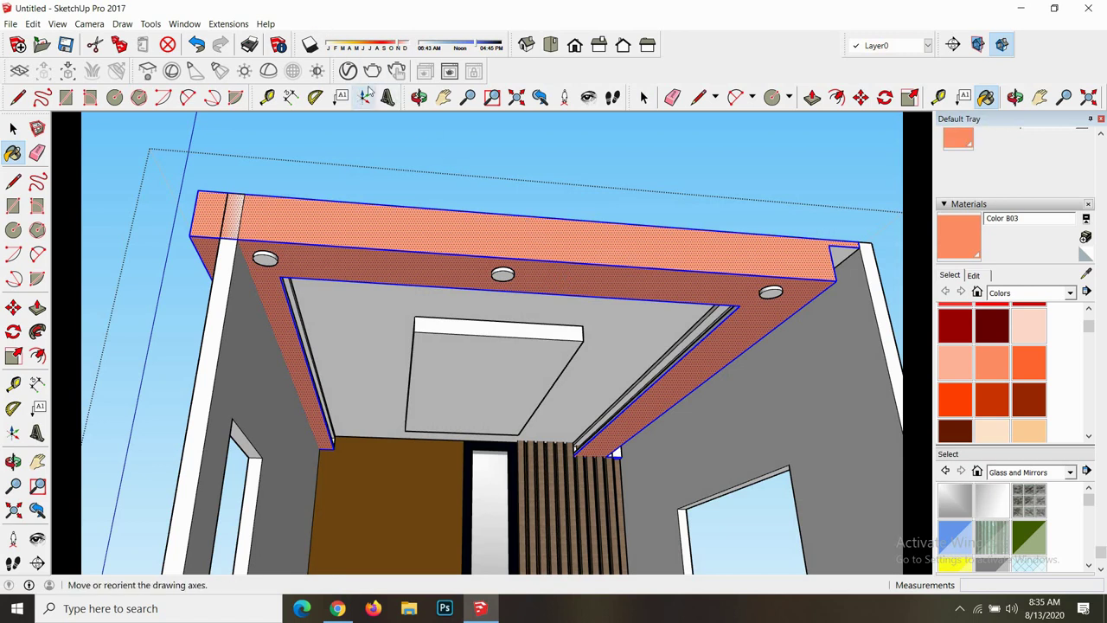
click(347, 71)
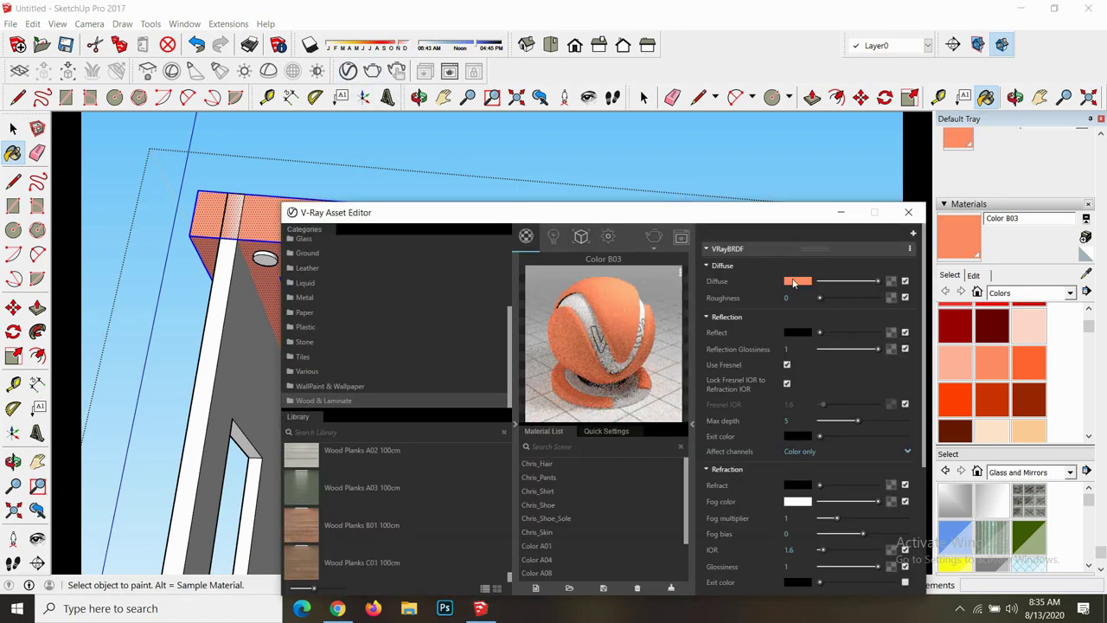
click(794, 281)
click(473, 274)
click(471, 290)
click(619, 320)
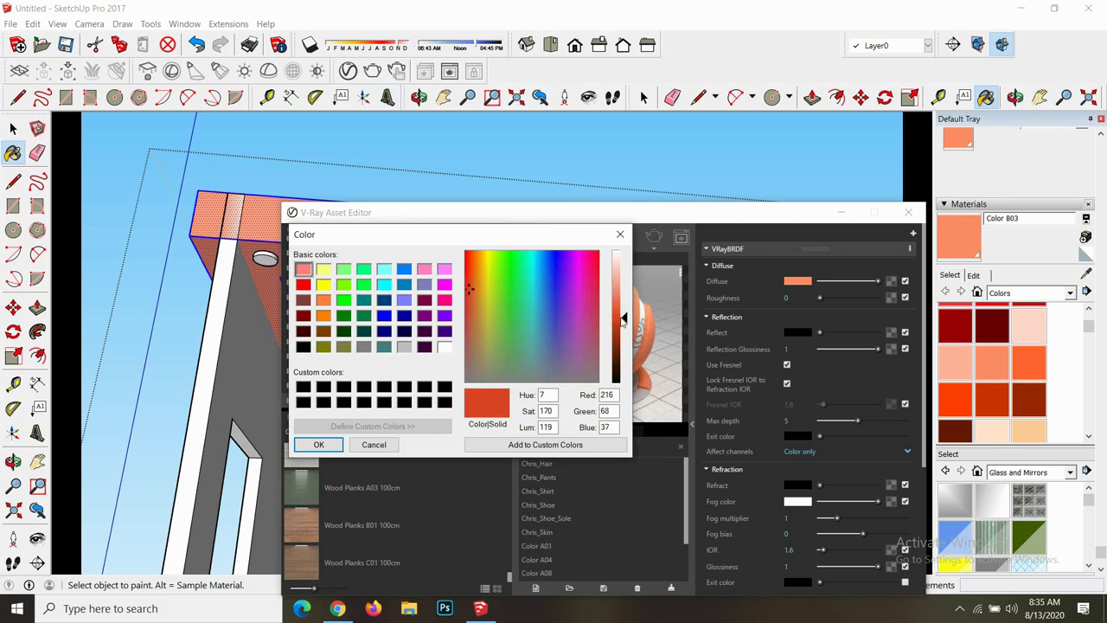
click(466, 273)
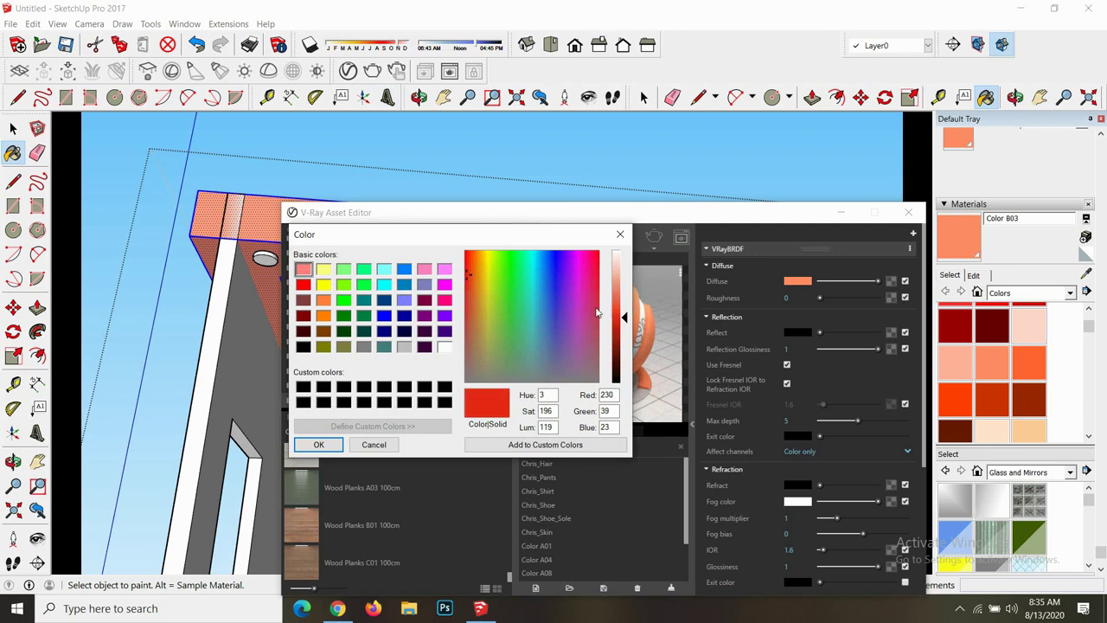
click(622, 309)
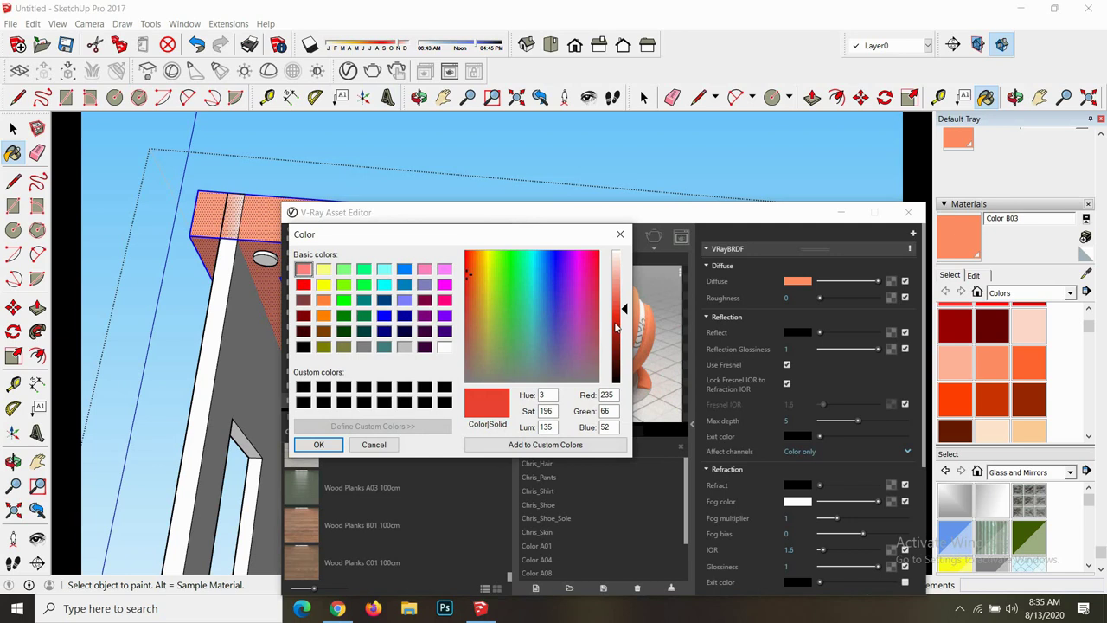
click(622, 323)
click(318, 444)
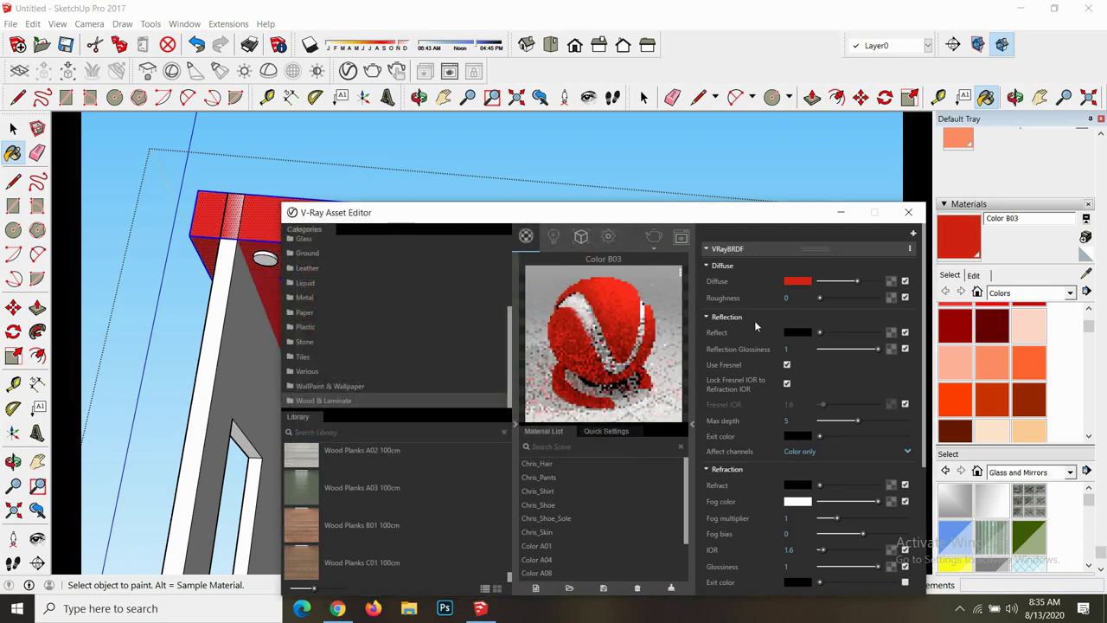
click(906, 212)
scroll(435, 368, down, 1)
scroll(436, 367, down, 3)
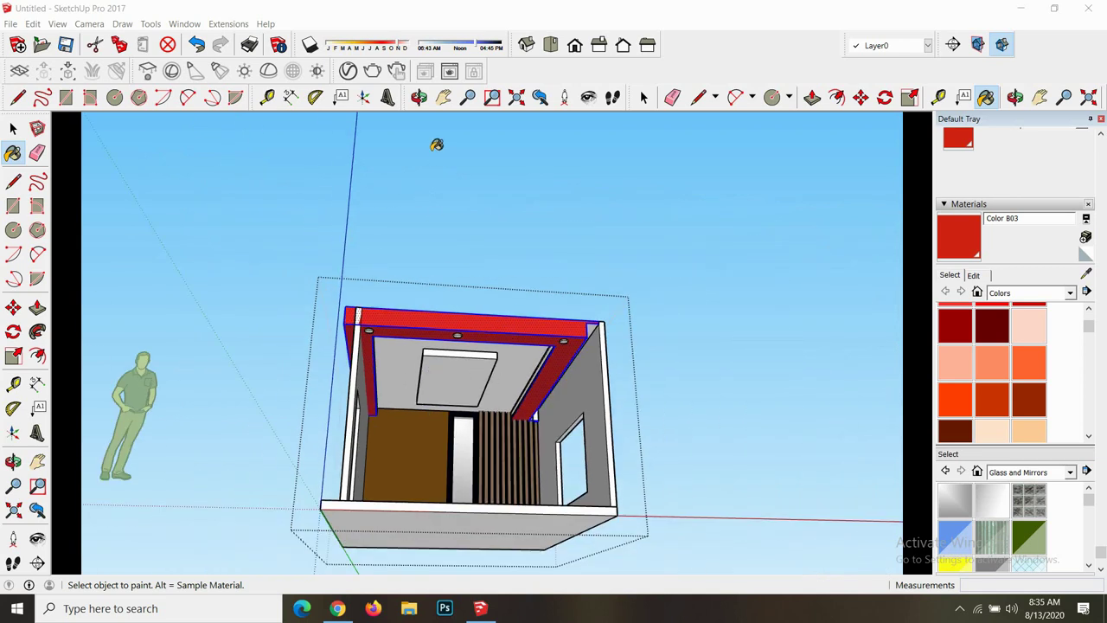
- Paint the grey panel beside the ceiling on the right wall with Color B03
click(419, 97)
drag(484, 406, 485, 483)
key(alt+space)
key(Escape)
scroll(462, 355, up, 2)
scroll(467, 364, up, 2)
drag(467, 366, 402, 365)
key(space)
click(741, 196)
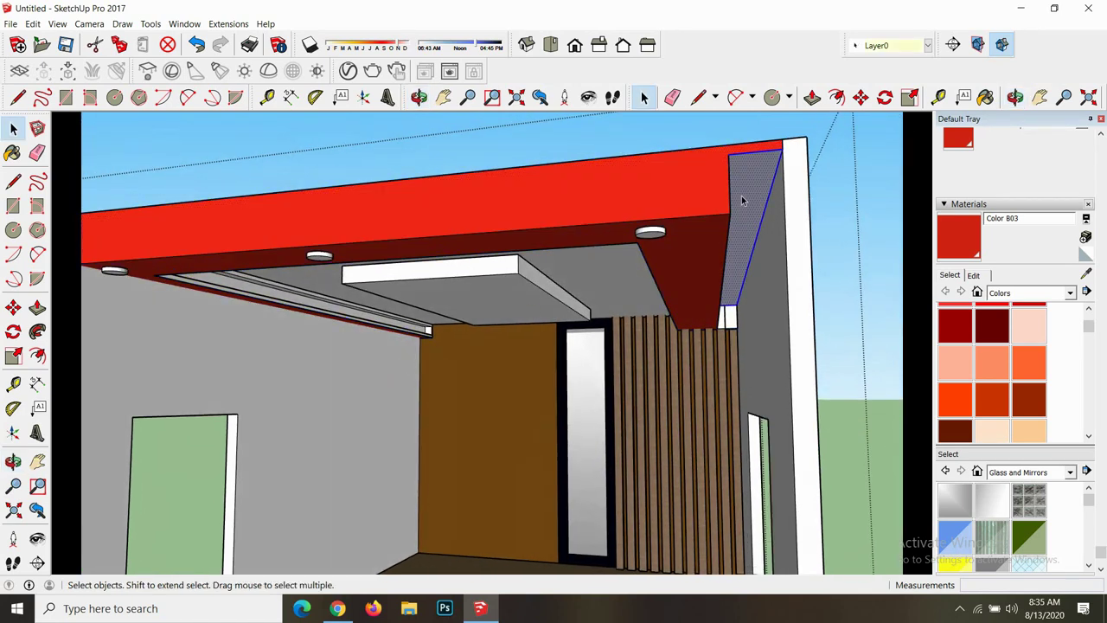
shift+click(727, 318)
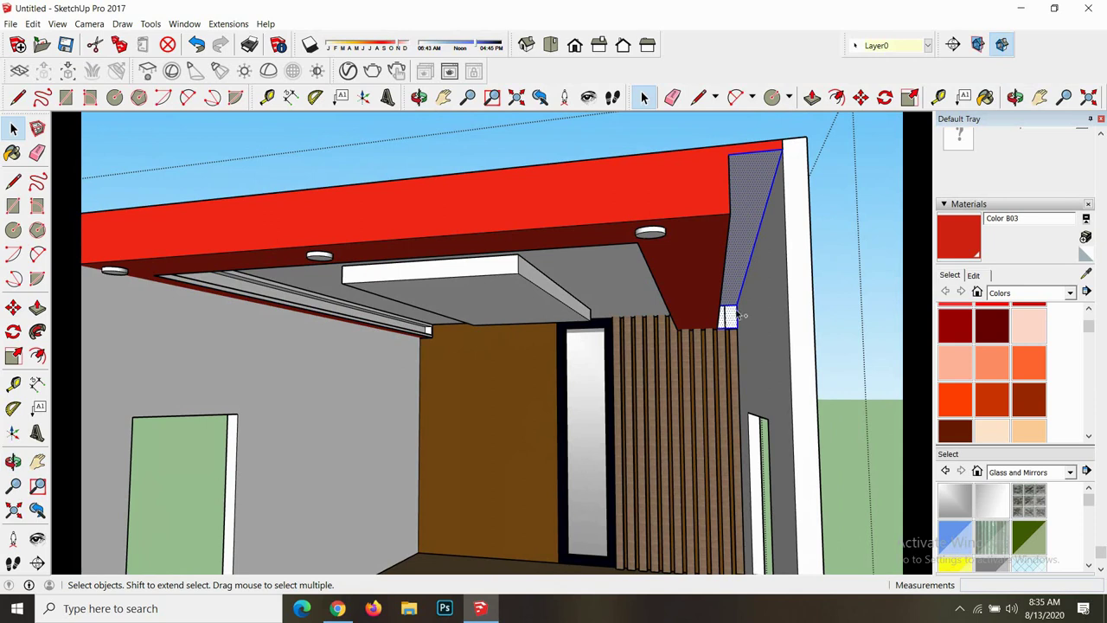
click(943, 236)
click(761, 197)
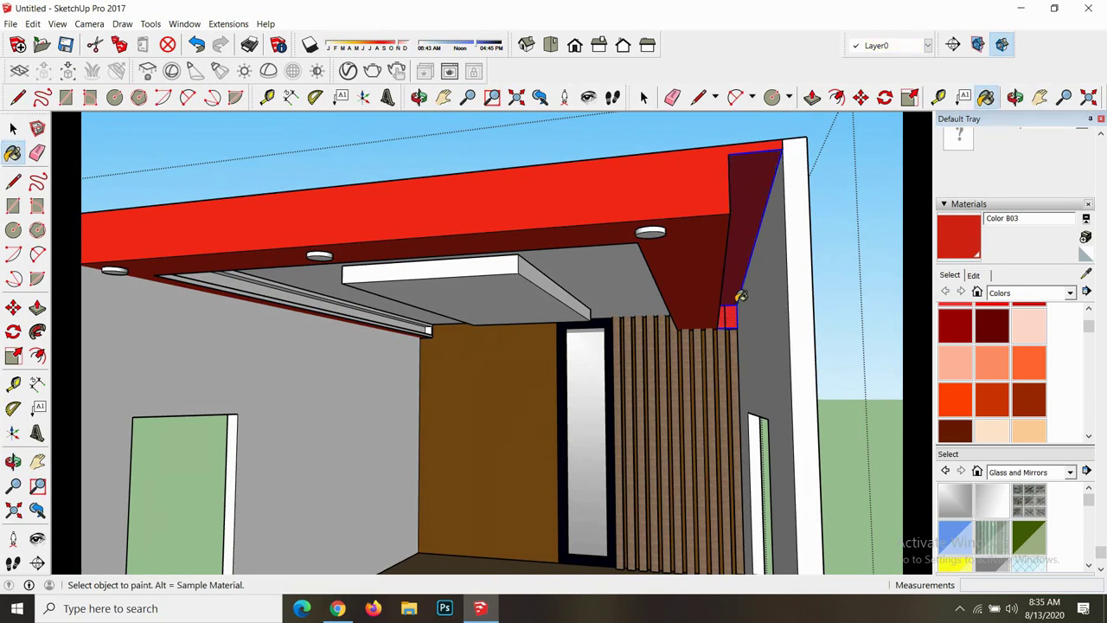
scroll(702, 312, down, 2)
scroll(703, 312, down, 5)
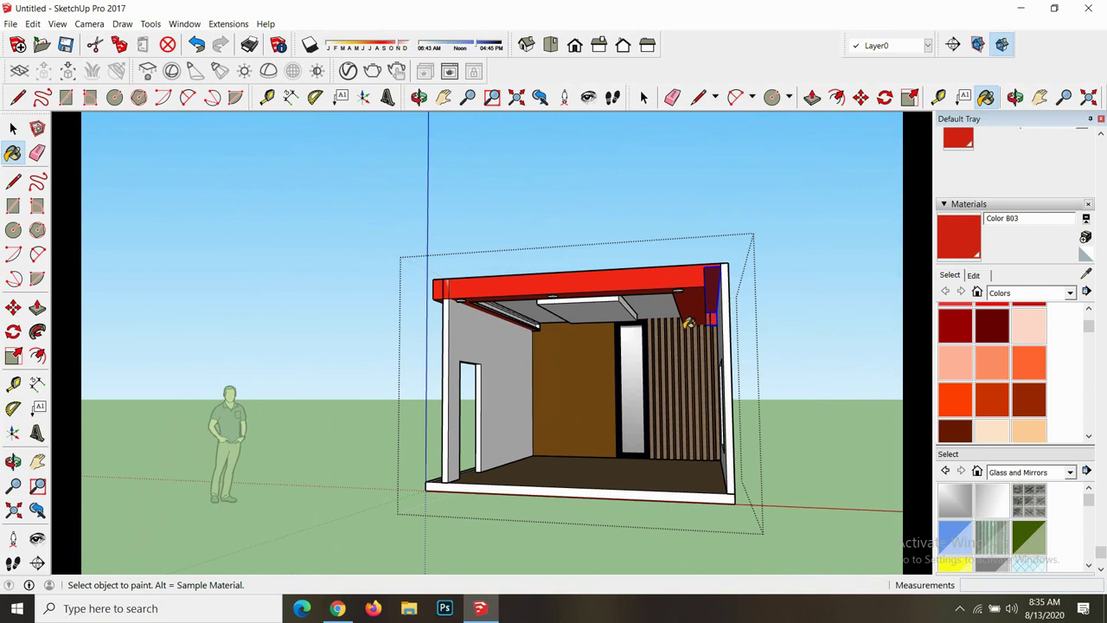
- From a front view, paint the left ceiling molding with Color B06
click(419, 97)
mouse_move(542, 240)
mouse_down()
mouse_move(615, 164)
mouse_move(625, 250)
mouse_up()
key(space)
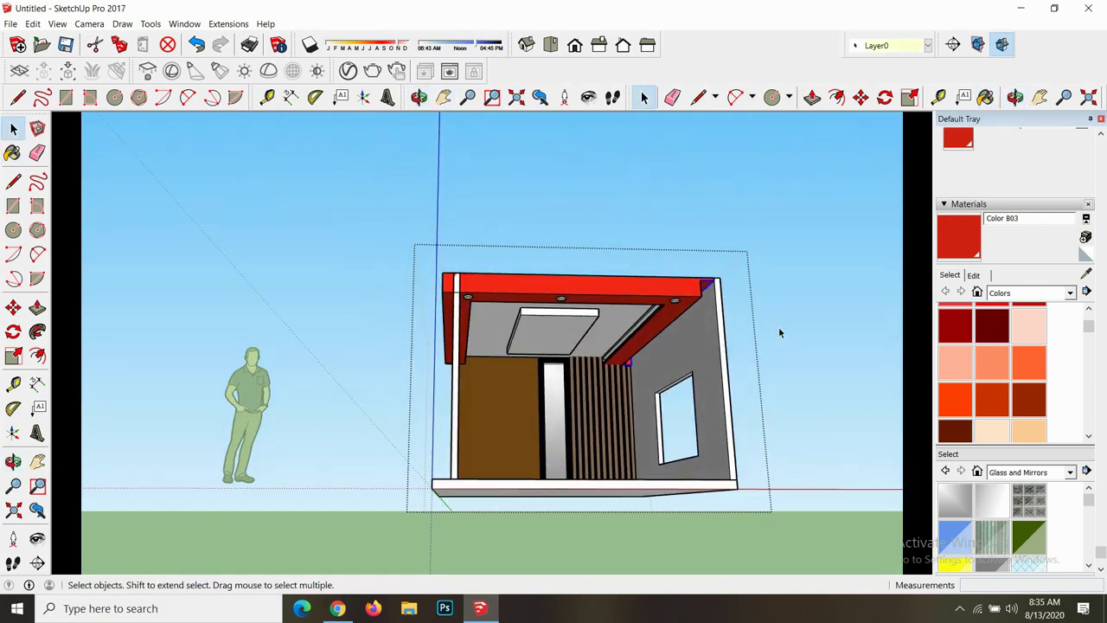
middle_drag(779, 327, 599, 341)
scroll(598, 341, up, 2)
scroll(599, 342, up, 2)
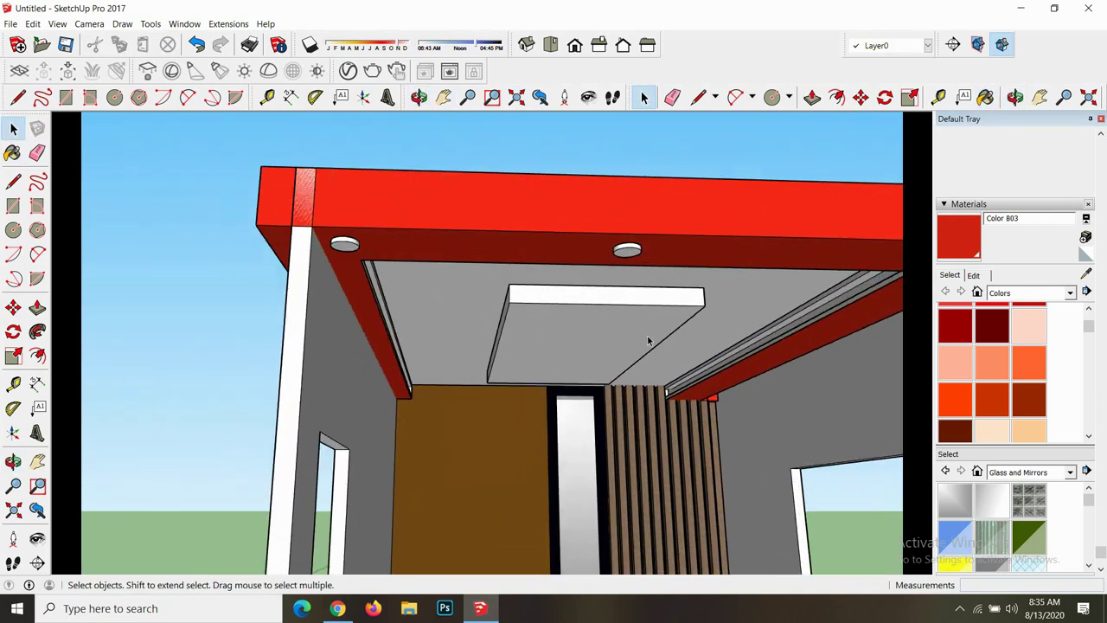
scroll(679, 387, up, 2)
scroll(679, 387, up, 2)
scroll(680, 387, up, 1)
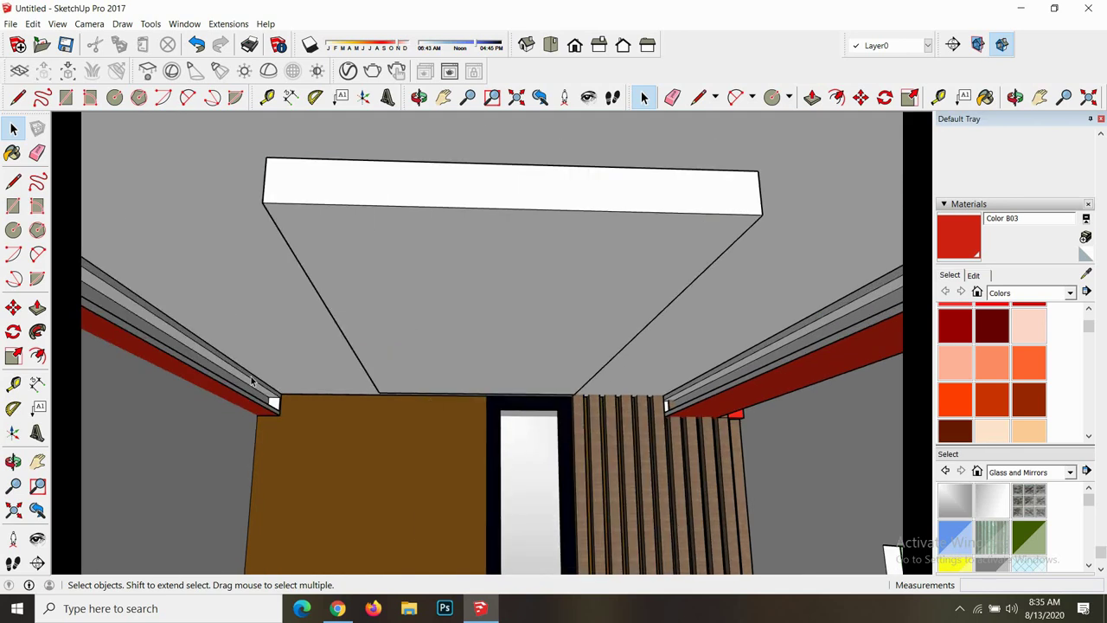
scroll(251, 381, up, 2)
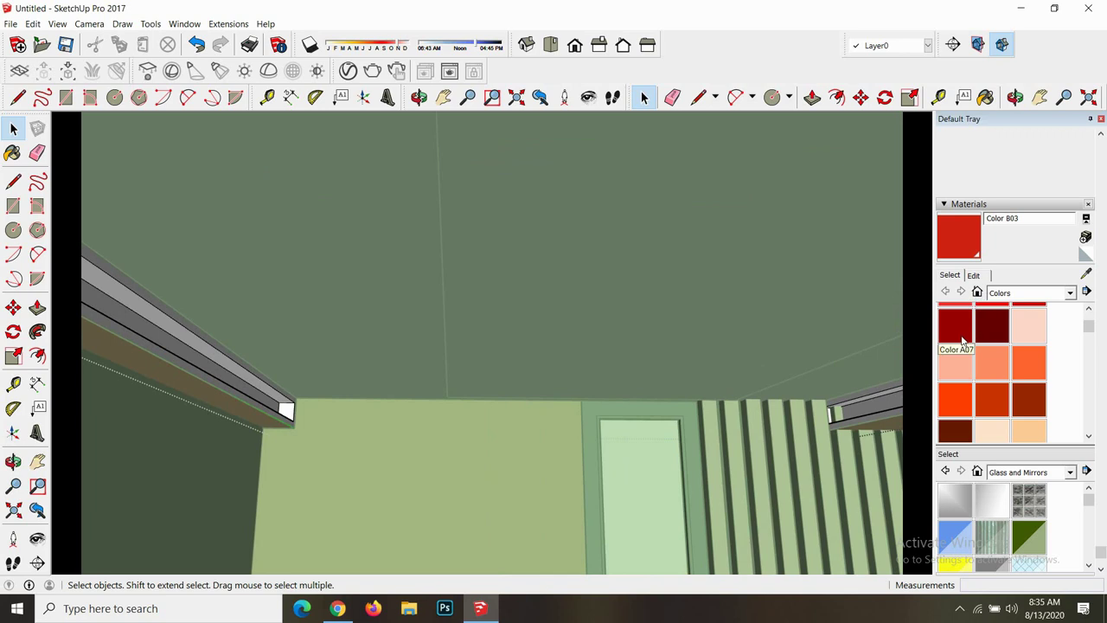
click(990, 394)
scroll(298, 346, up, 1)
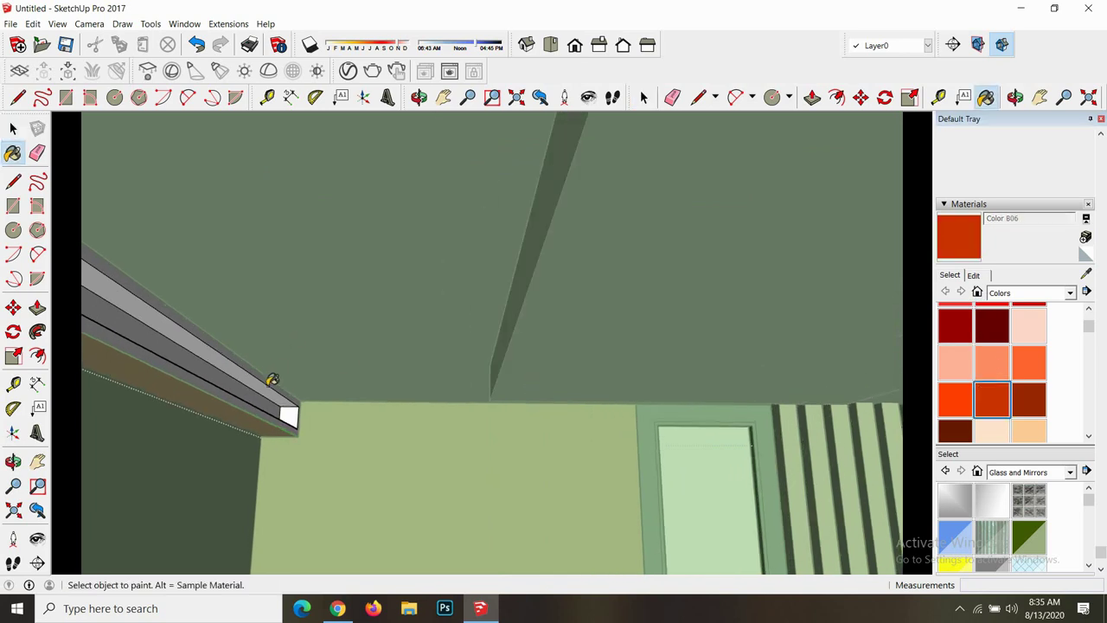
click(269, 373)
- Paint the right ceiling molding with Color B06 as well
scroll(303, 387, down, 1)
scroll(312, 385, down, 1)
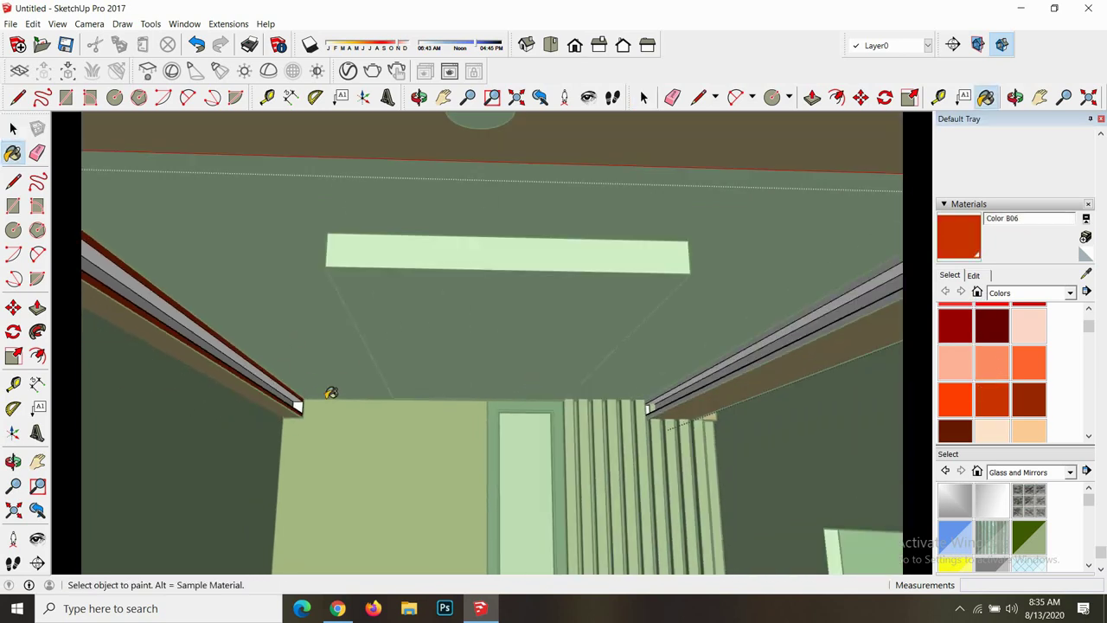
scroll(663, 384, up, 1)
click(668, 388)
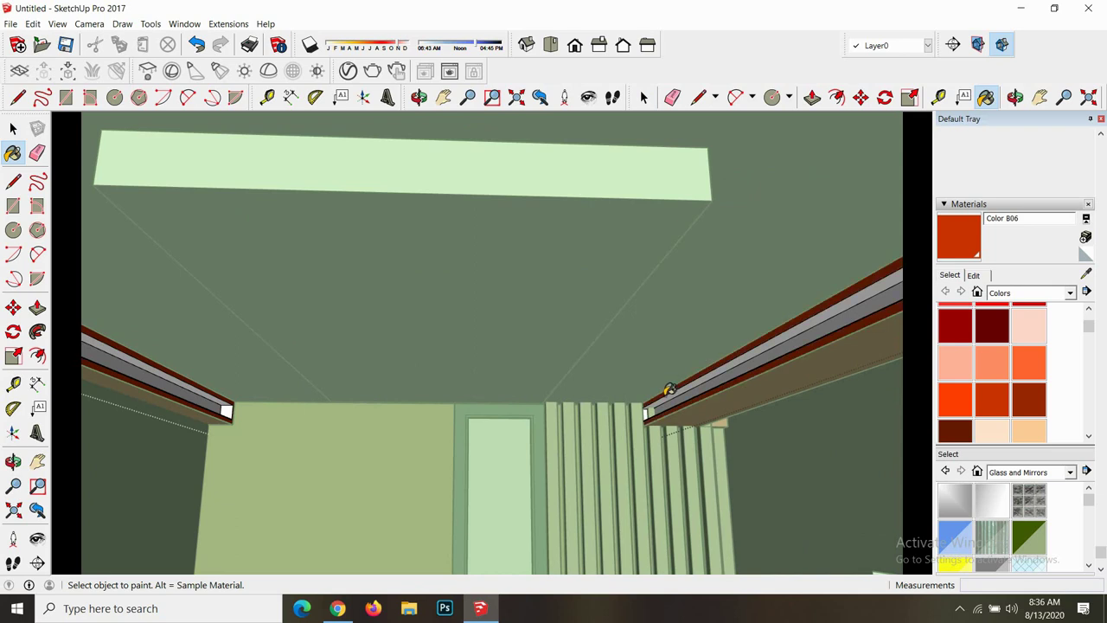
click(672, 392)
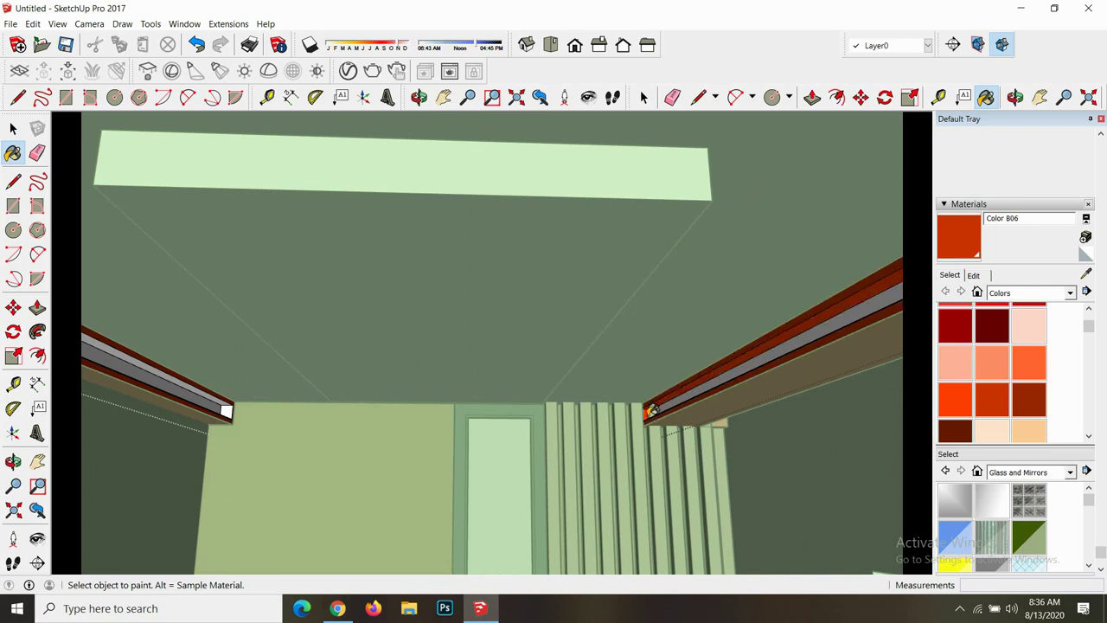
scroll(364, 388, down, 1)
scroll(346, 389, up, 1)
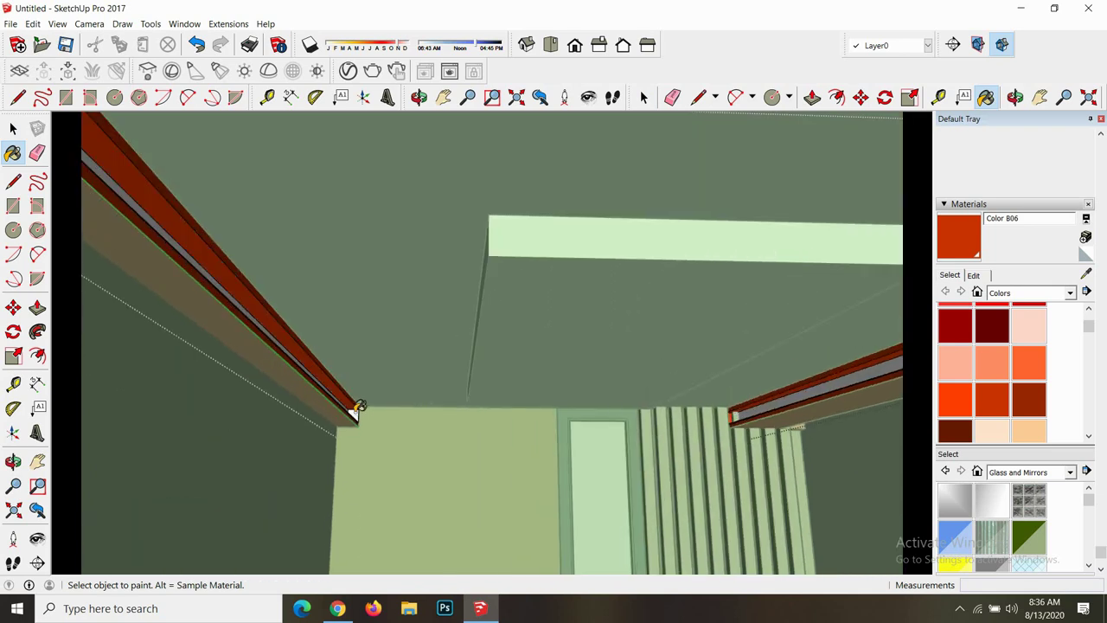
scroll(346, 389, down, 1)
scroll(346, 389, down, 1)
scroll(547, 387, up, 1)
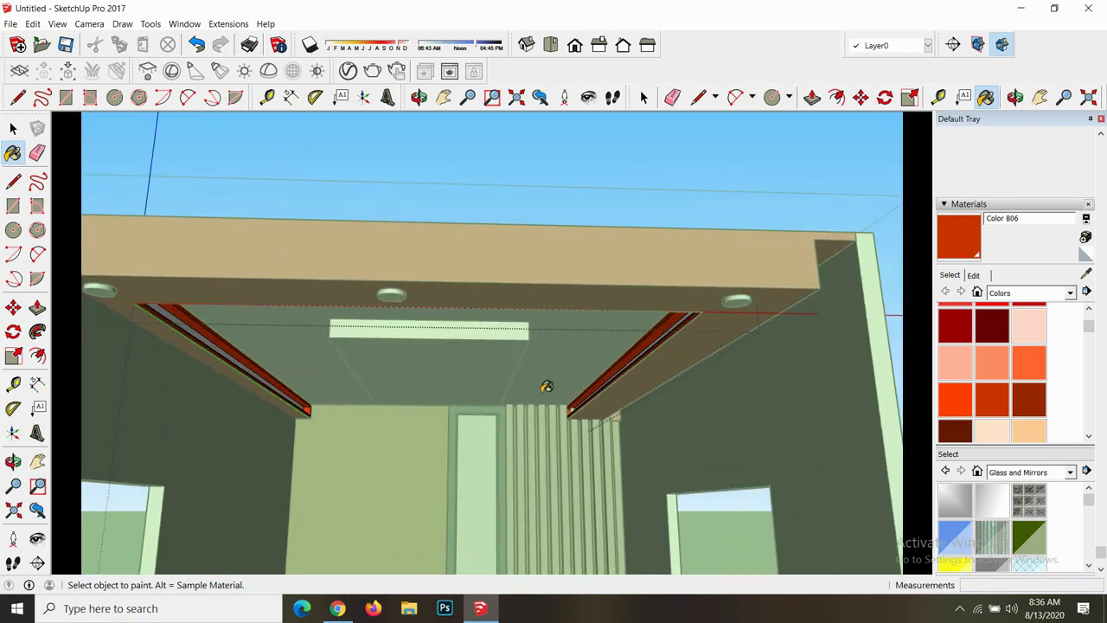
scroll(496, 353, down, 1)
key(space)
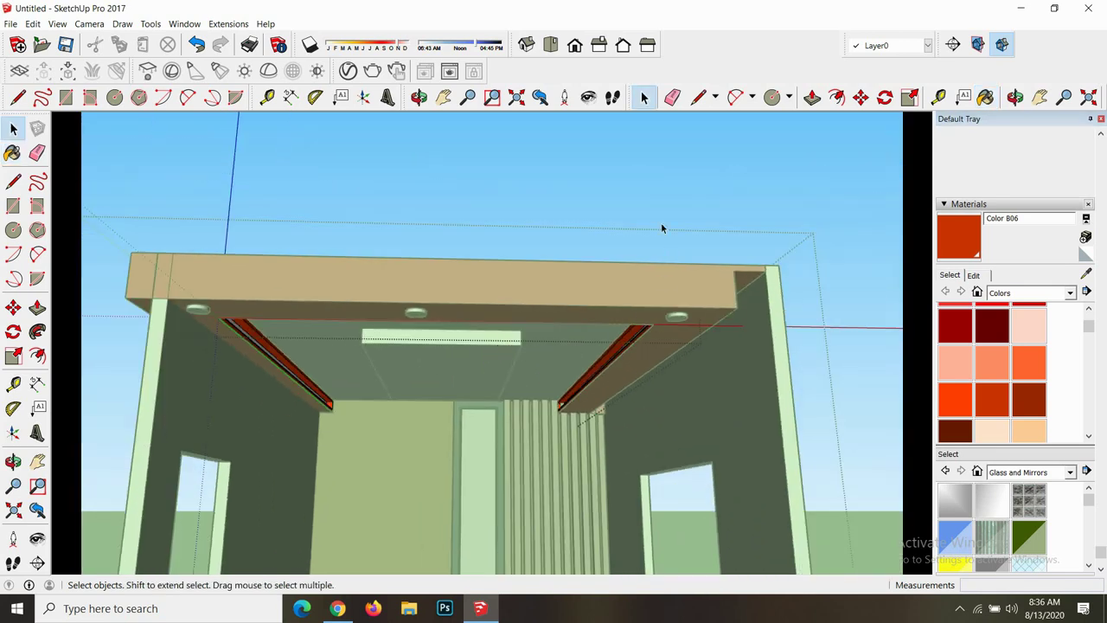
scroll(498, 377, down, 1)
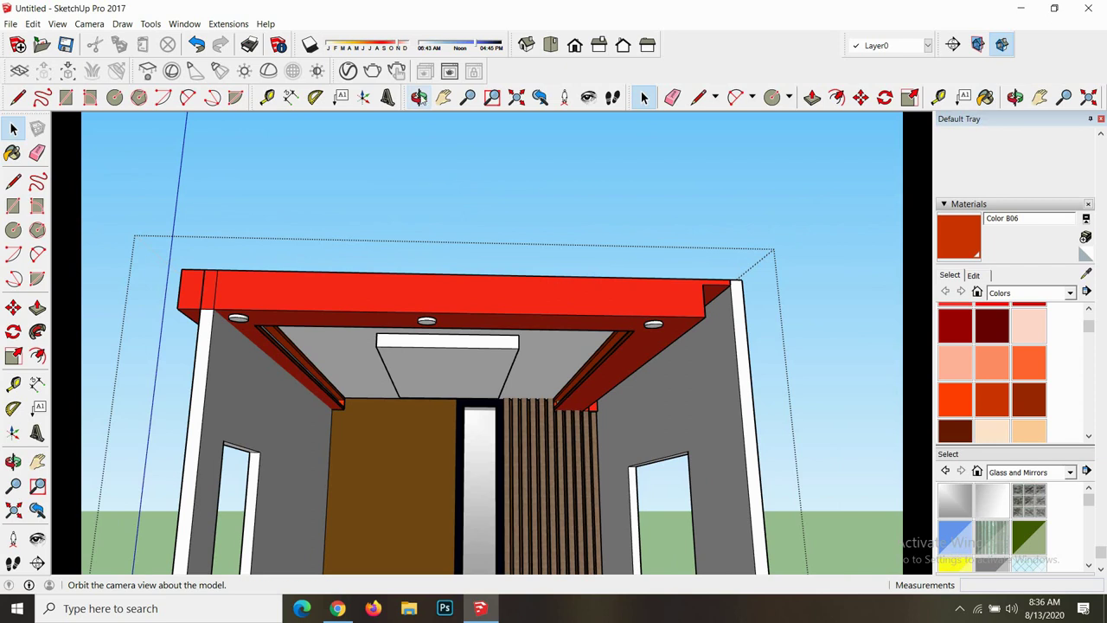
- Select only the recessed ceiling face and paint it with a salmon swatch
click(419, 97)
drag(447, 282, 435, 240)
key(space)
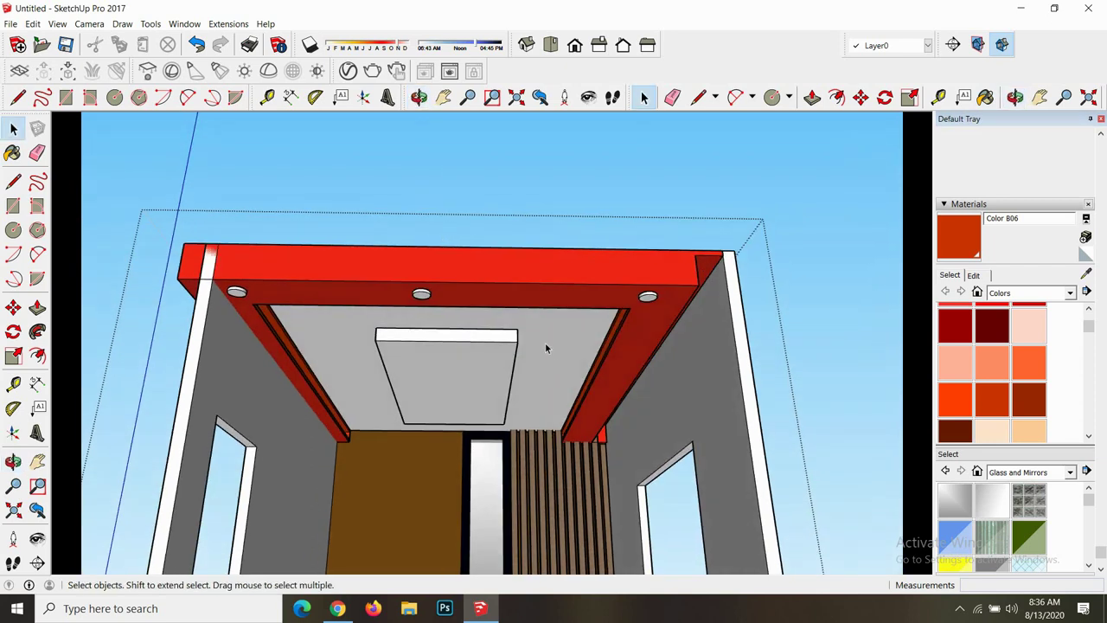
click(546, 346)
double_click(546, 348)
click(796, 257)
click(543, 340)
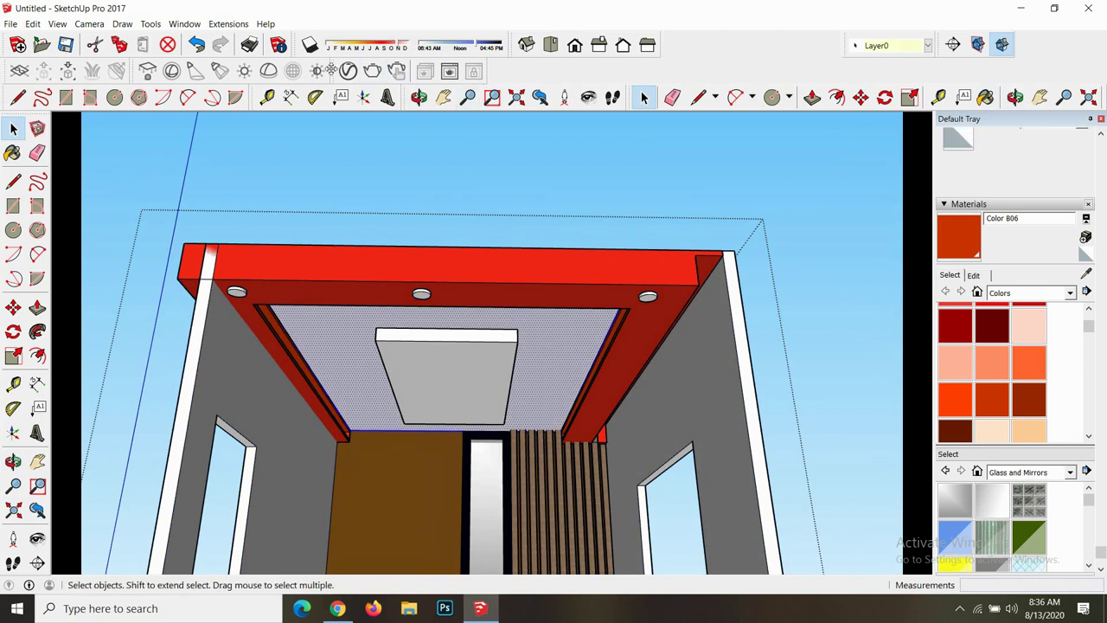
click(1009, 364)
click(536, 320)
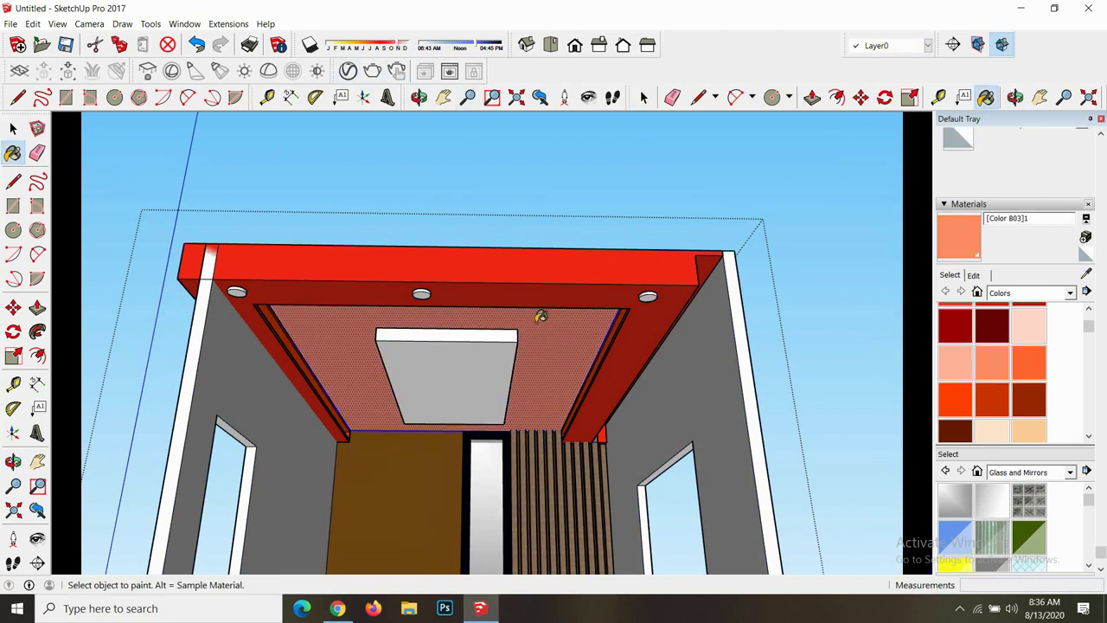
- Change the new material's diffuse to a dark golden yellow and clear the selection
click(349, 72)
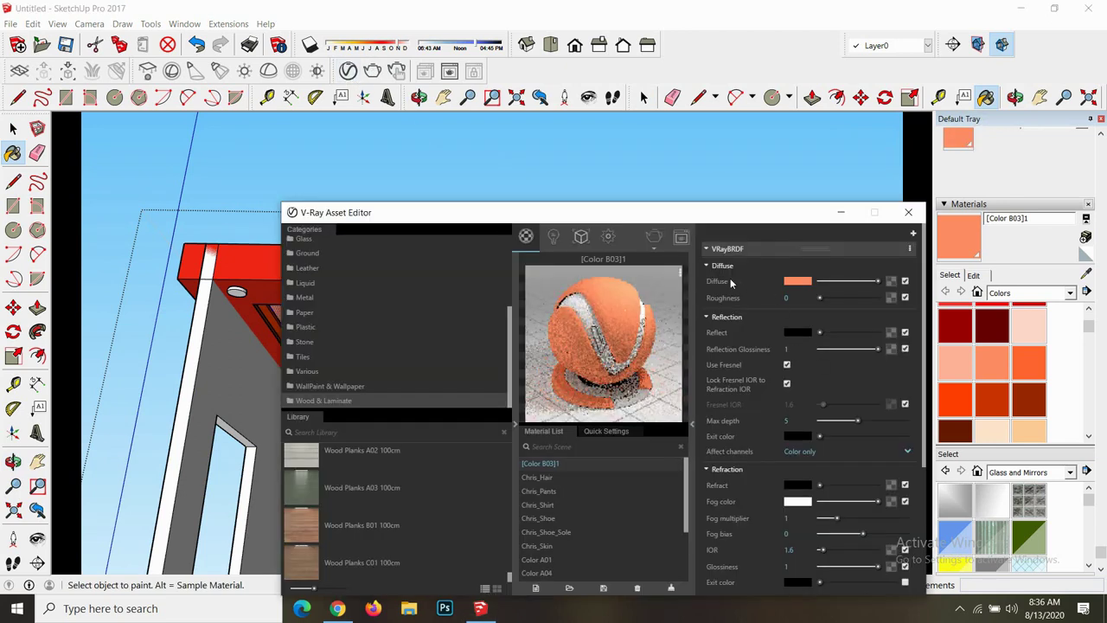
click(783, 282)
click(476, 285)
click(481, 293)
click(487, 265)
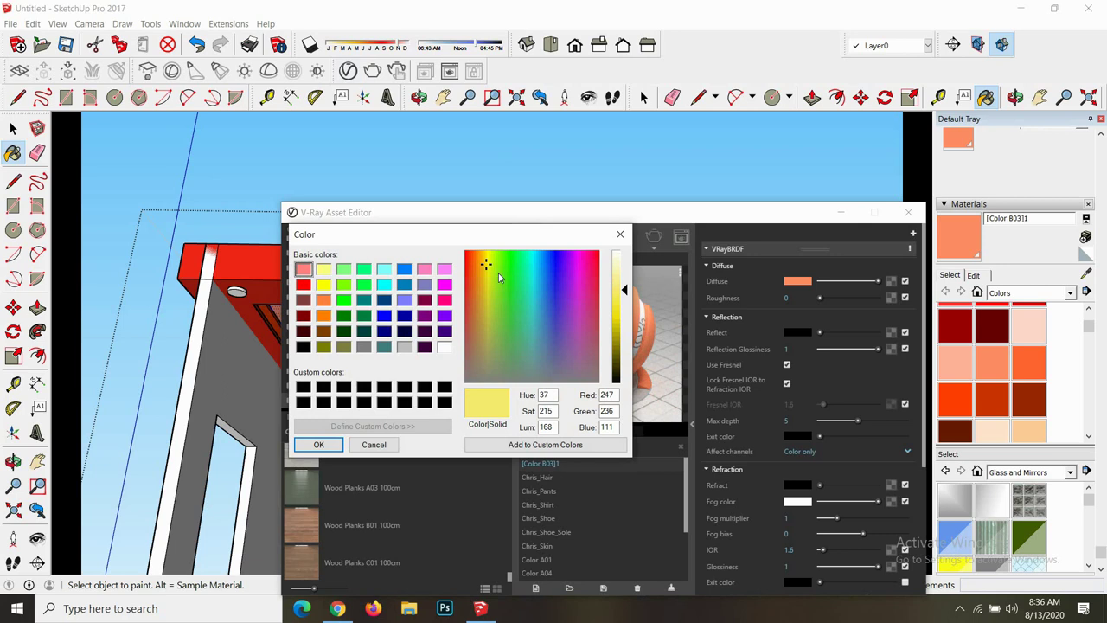
click(499, 272)
click(483, 268)
mouse_move(623, 316)
mouse_down()
mouse_move(623, 299)
mouse_move(623, 323)
mouse_up()
click(317, 449)
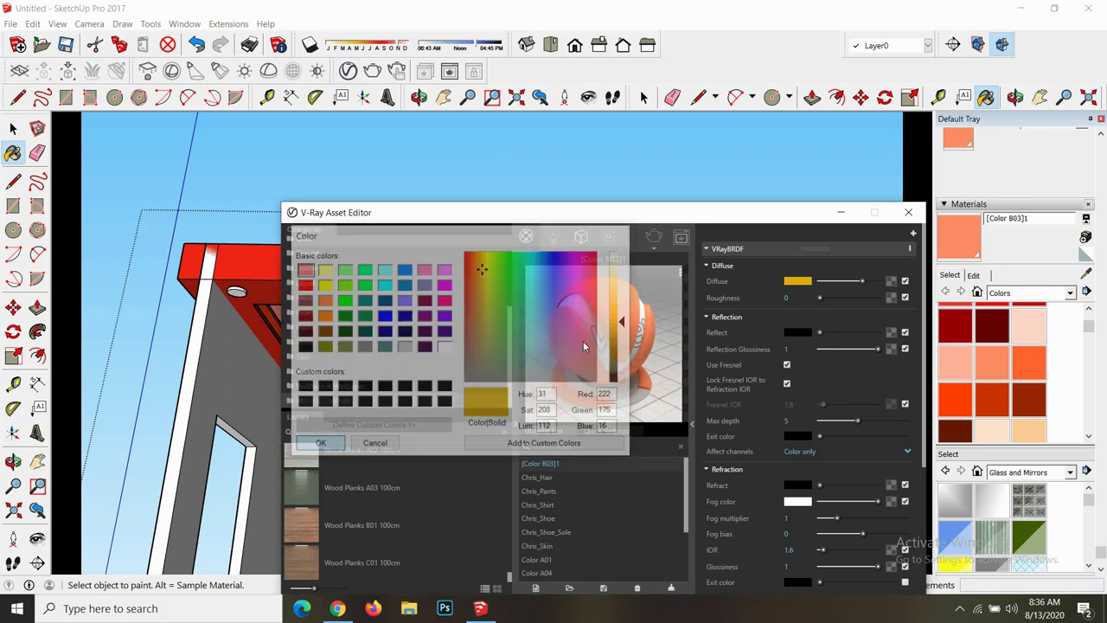
drag(862, 282, 845, 287)
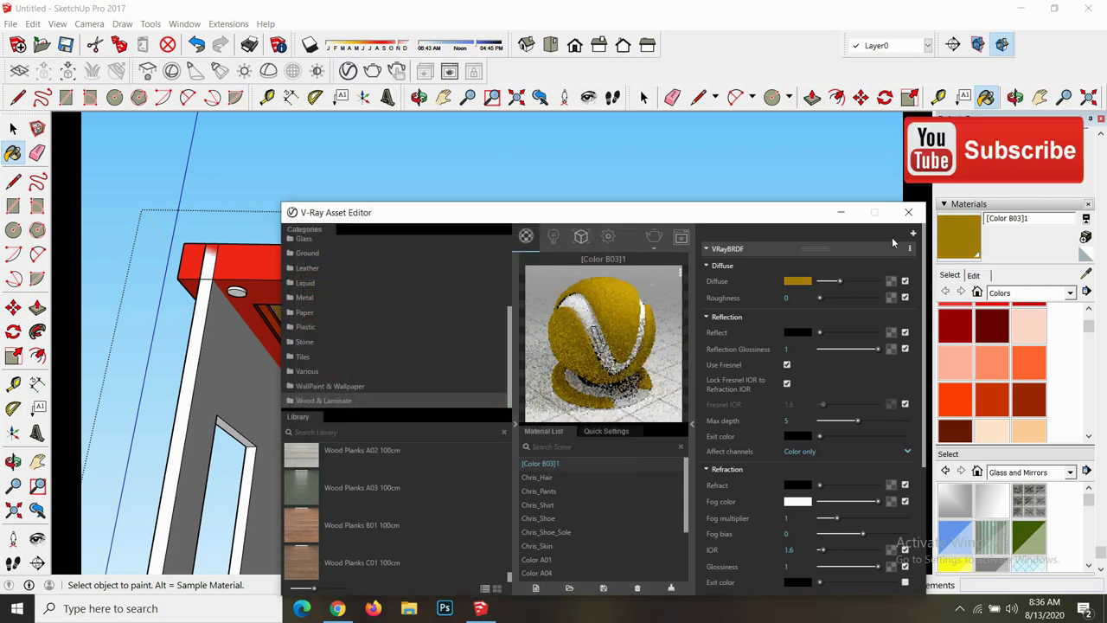
click(909, 212)
scroll(449, 372, down, 1)
scroll(450, 372, down, 1)
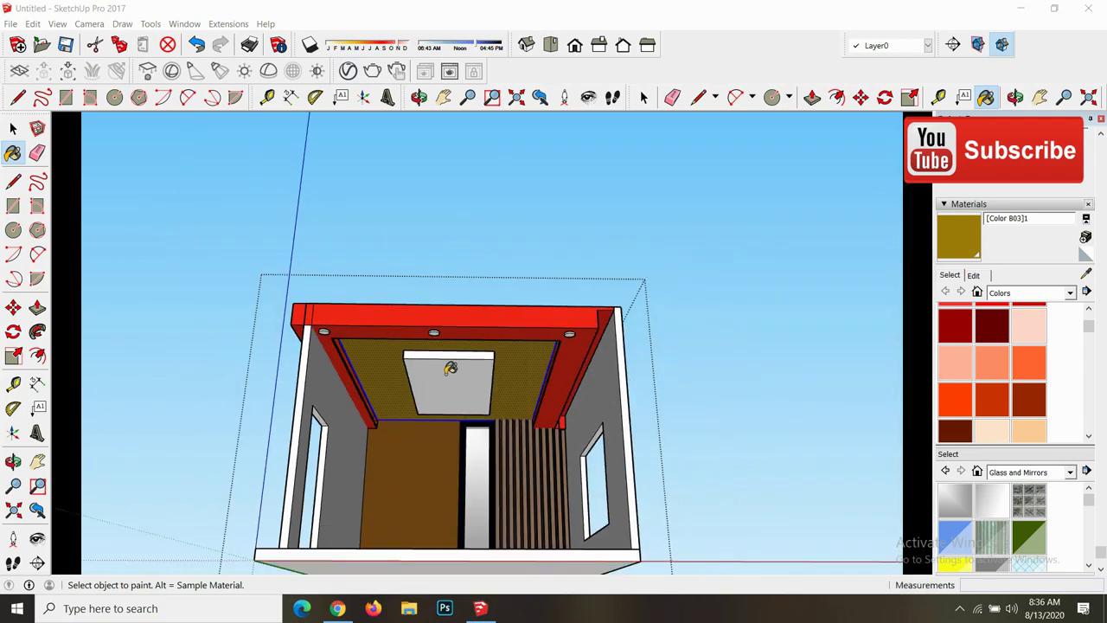
scroll(450, 372, up, 3)
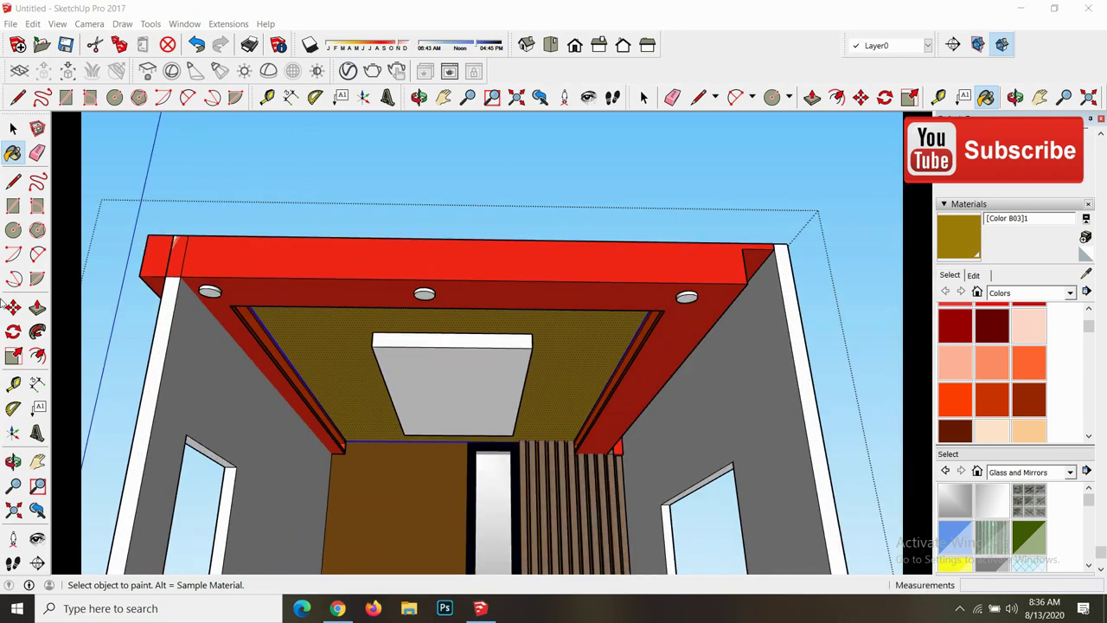
click(13, 129)
click(351, 137)
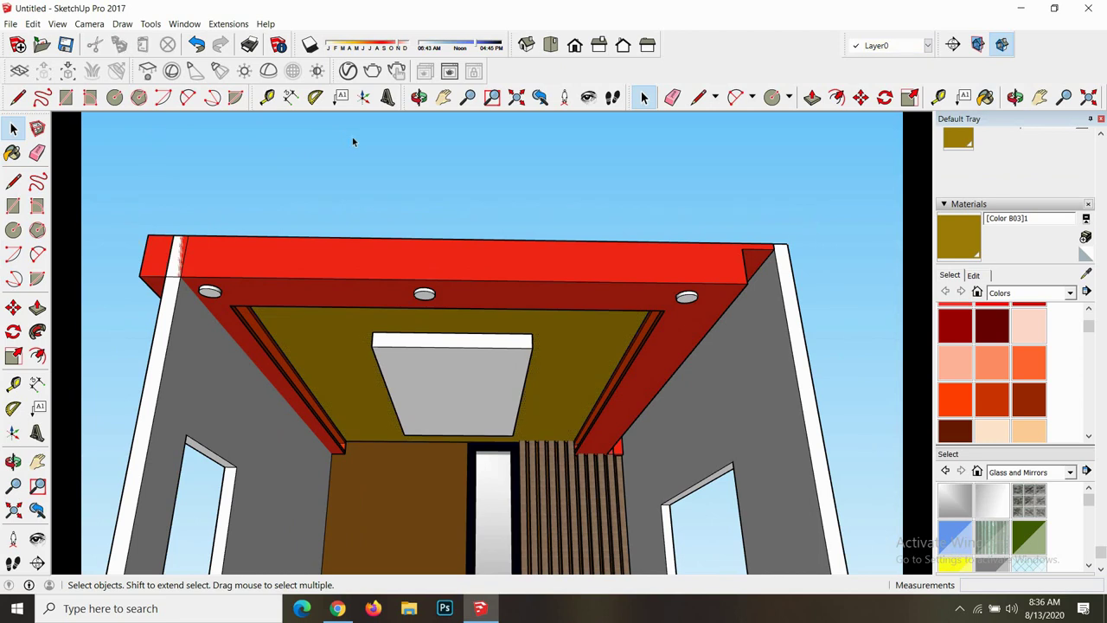
- Inside the ceiling group, paint the hanging panel's bottom and front faces with an orange swatch
click(502, 396)
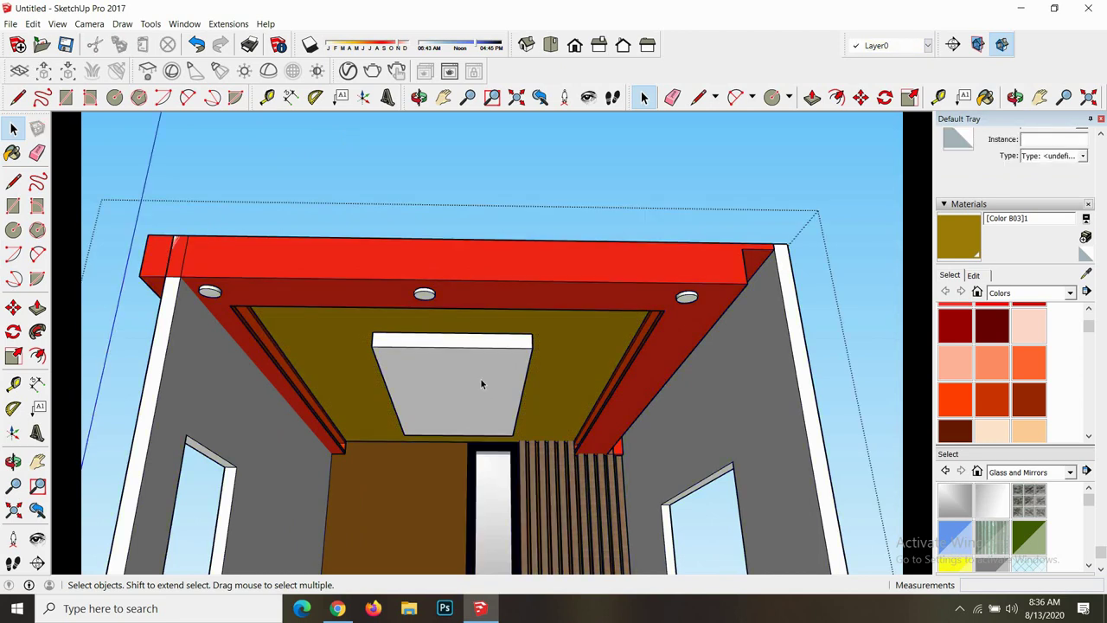
double_click(475, 376)
scroll(459, 362, up, 2)
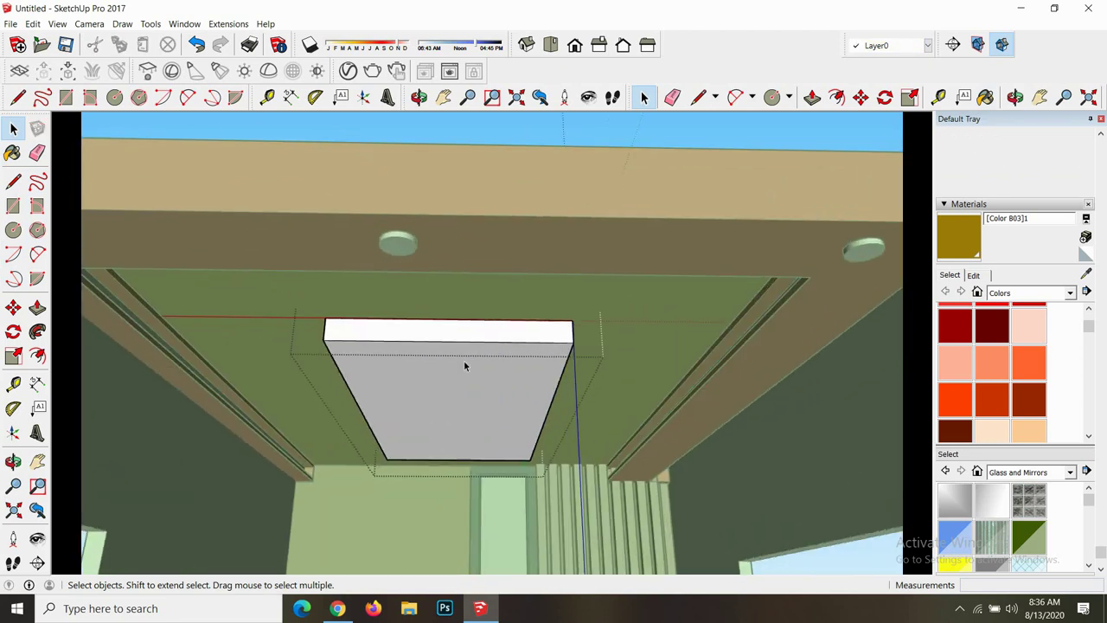
click(451, 360)
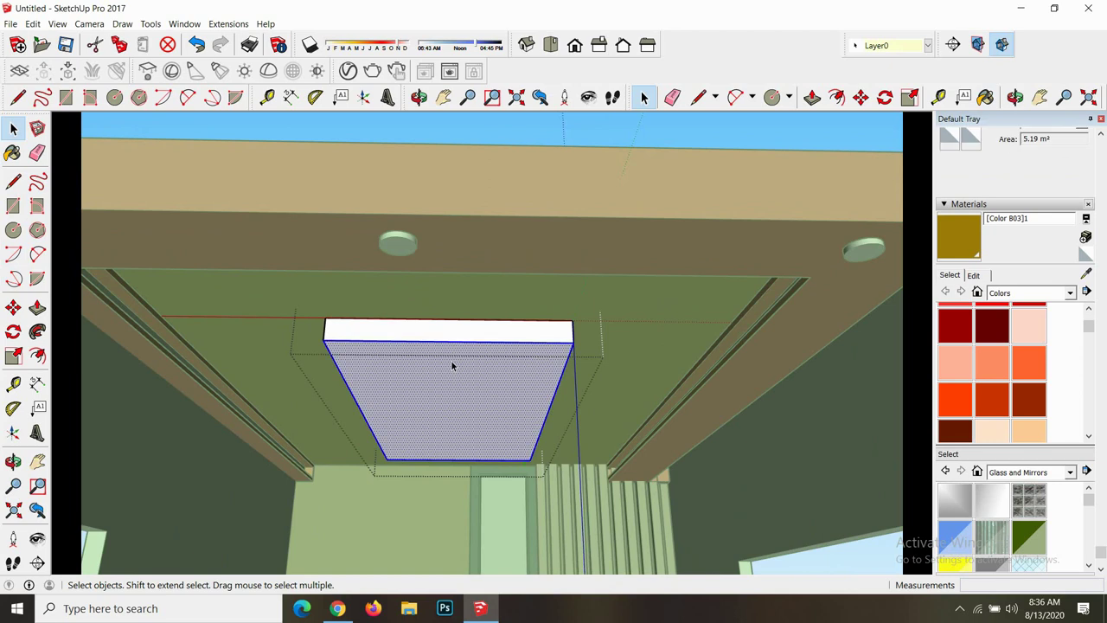
ctrl+click(442, 335)
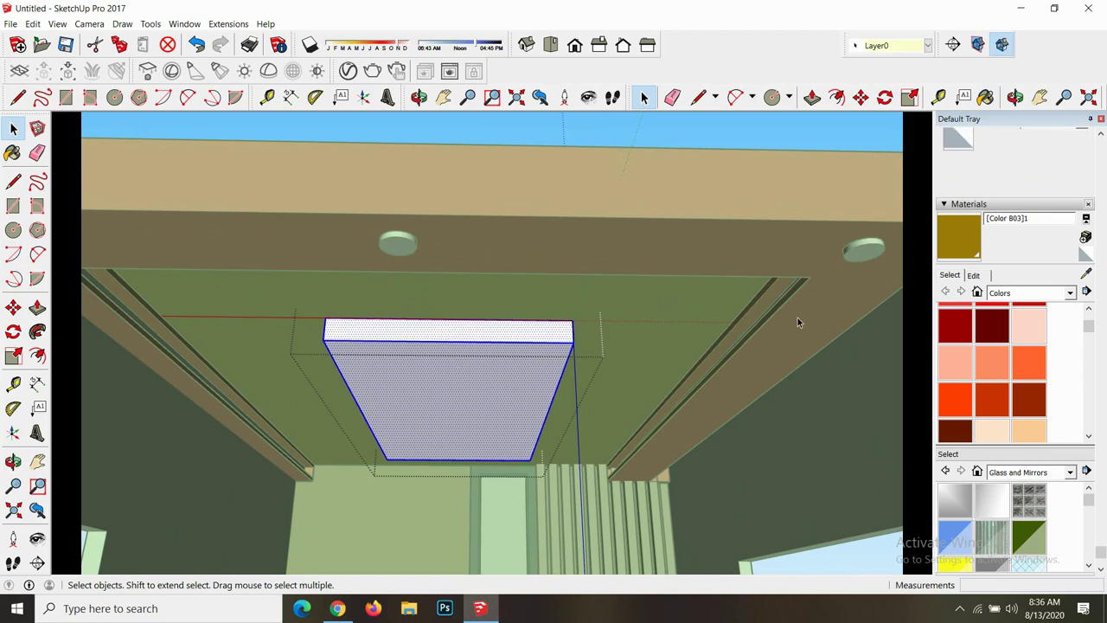
click(992, 370)
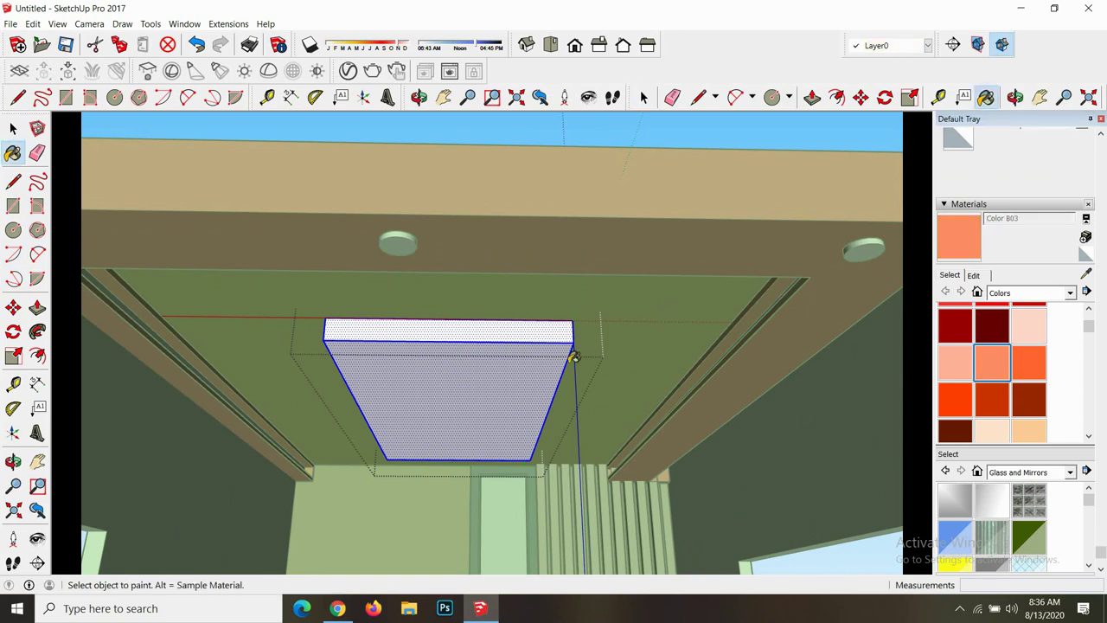
click(486, 335)
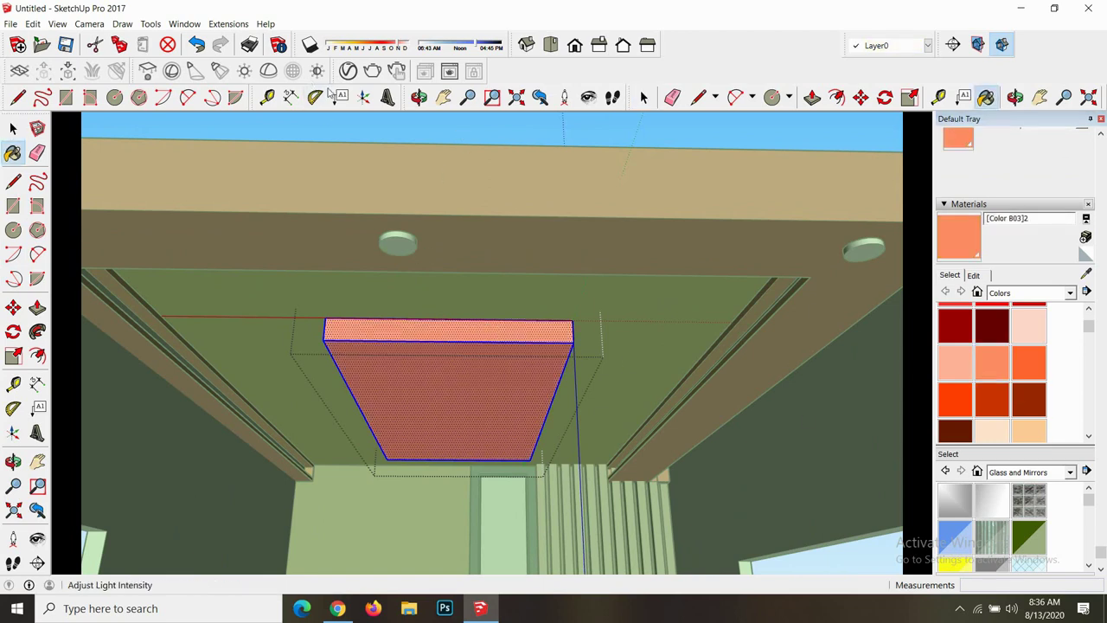
click(419, 97)
mouse_move(484, 286)
mouse_down()
mouse_move(537, 249)
mouse_move(431, 284)
mouse_up()
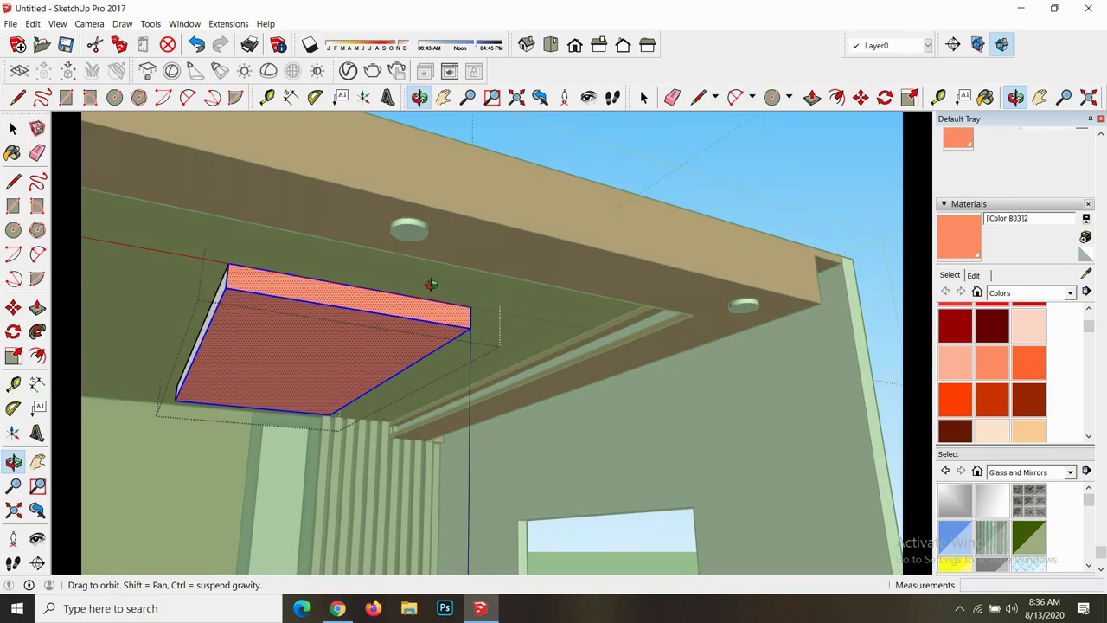
click(943, 253)
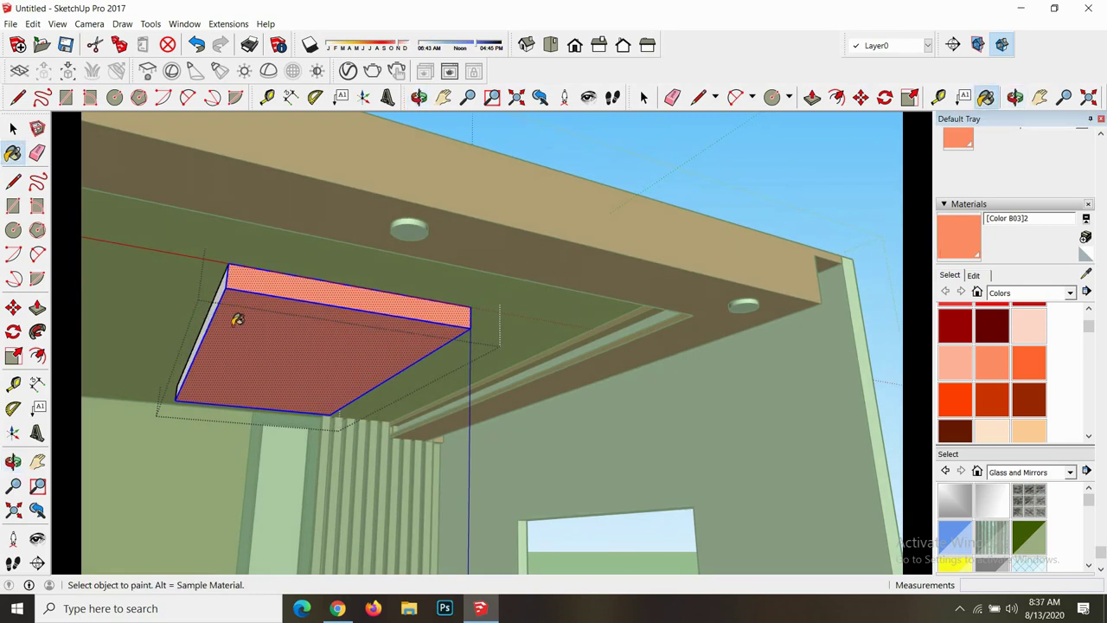
click(418, 97)
mouse_move(433, 216)
mouse_down()
mouse_move(451, 317)
mouse_move(597, 348)
mouse_up()
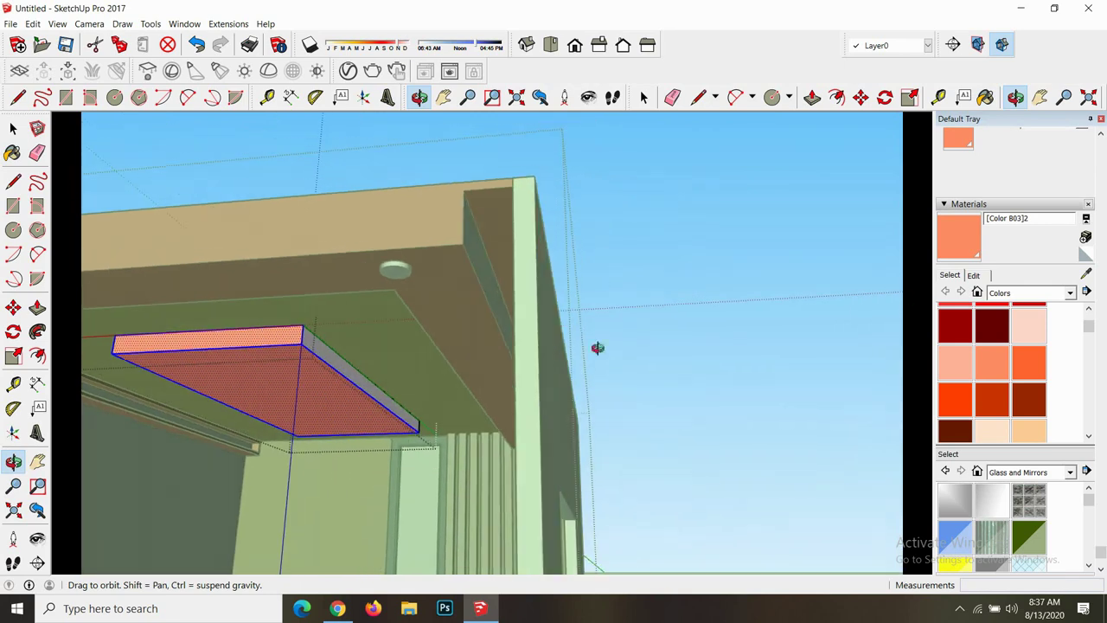
click(949, 245)
scroll(378, 463, down, 3)
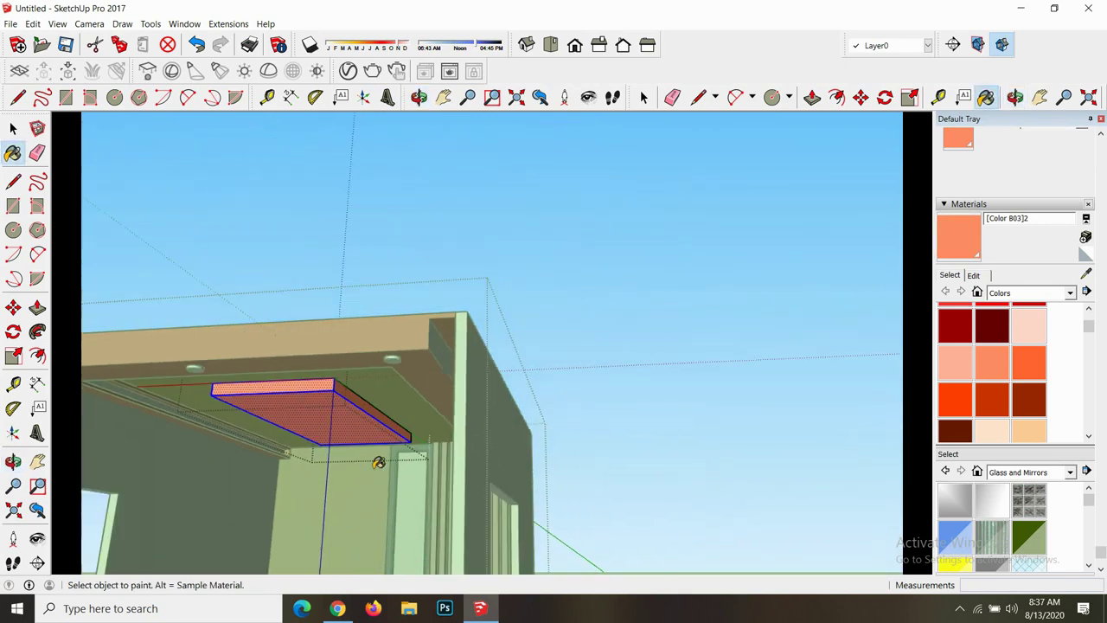
scroll(378, 462, down, 2)
- Darken the [Color B03]2 diffuse to a deep rust red (Lum 73) in the V-Ray editor
click(349, 71)
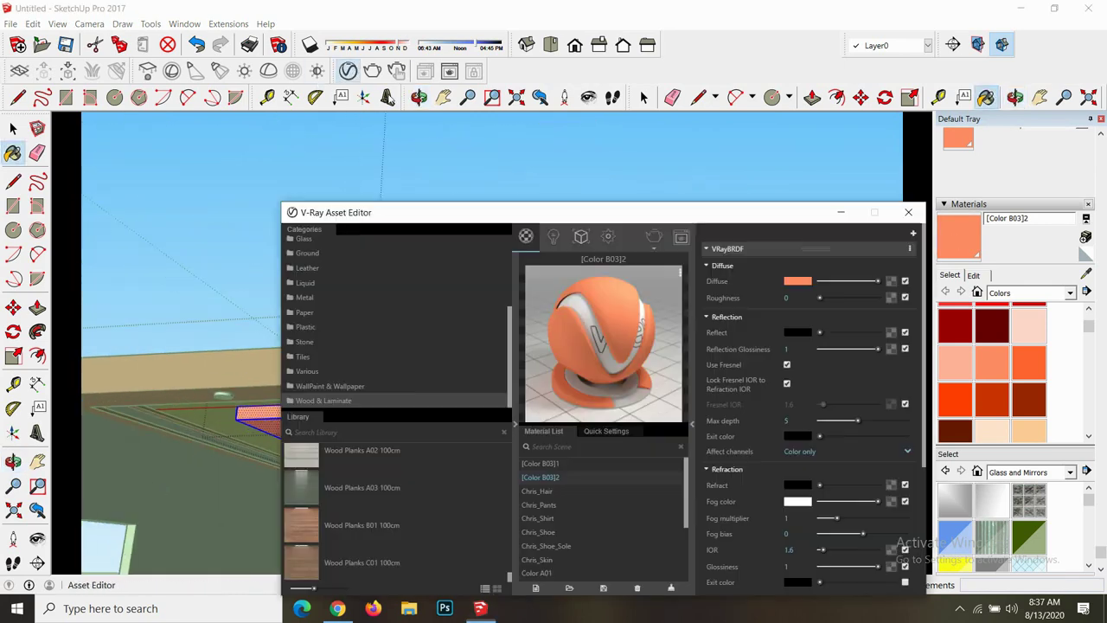
click(790, 282)
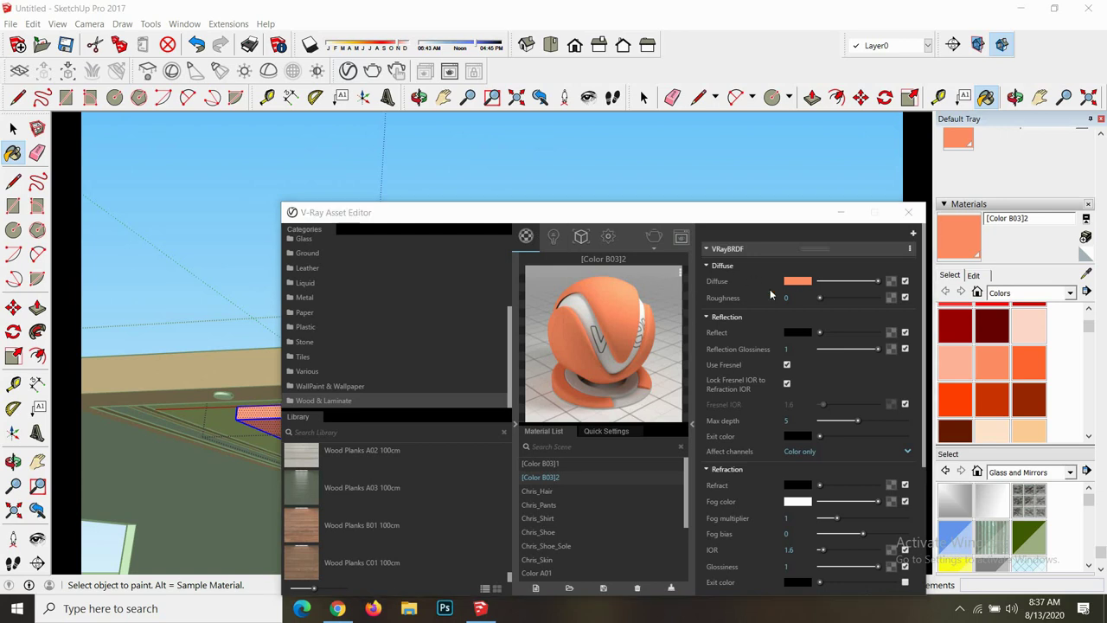
click(470, 270)
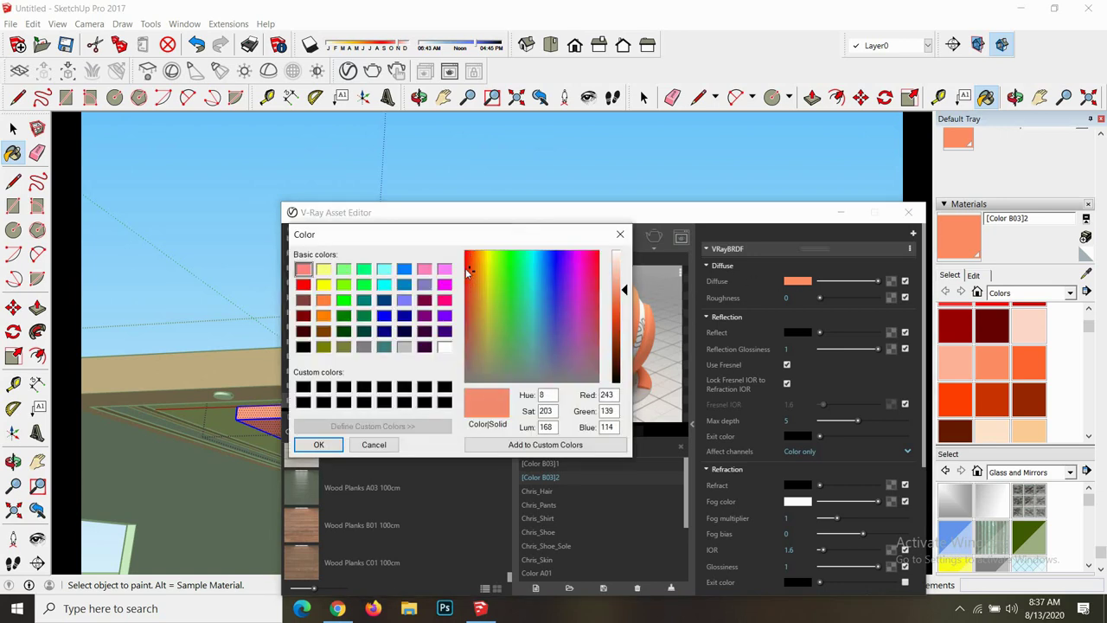
click(621, 347)
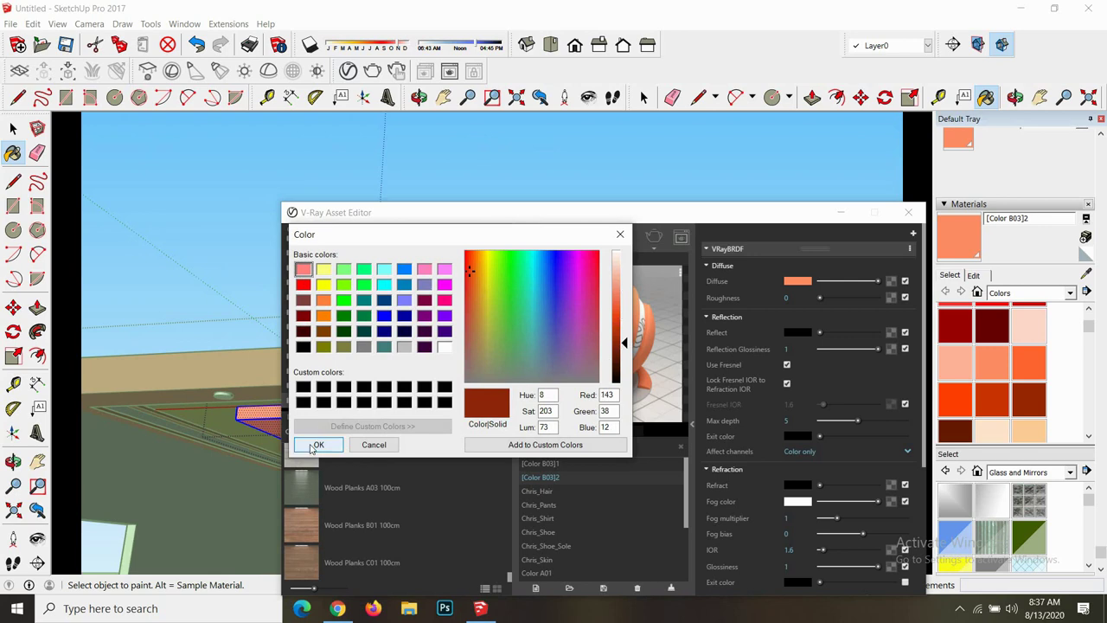
click(313, 445)
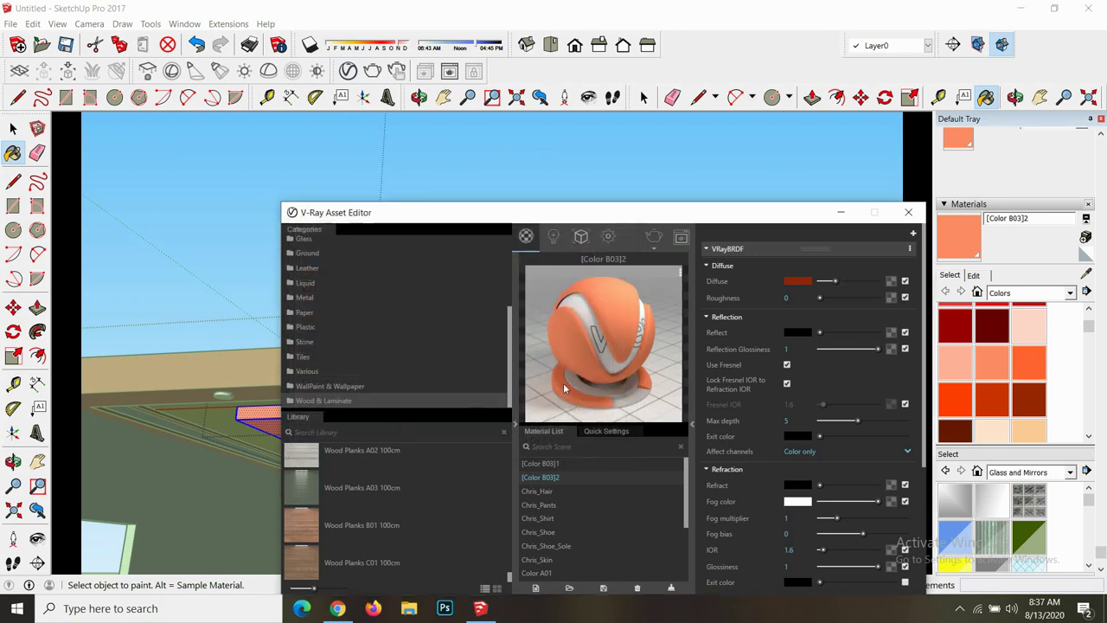
click(908, 212)
scroll(495, 430, down, 5)
click(419, 97)
drag(453, 320, 549, 370)
- Orbit to a frontal view of the coloured room and adjust the zoom
key(space)
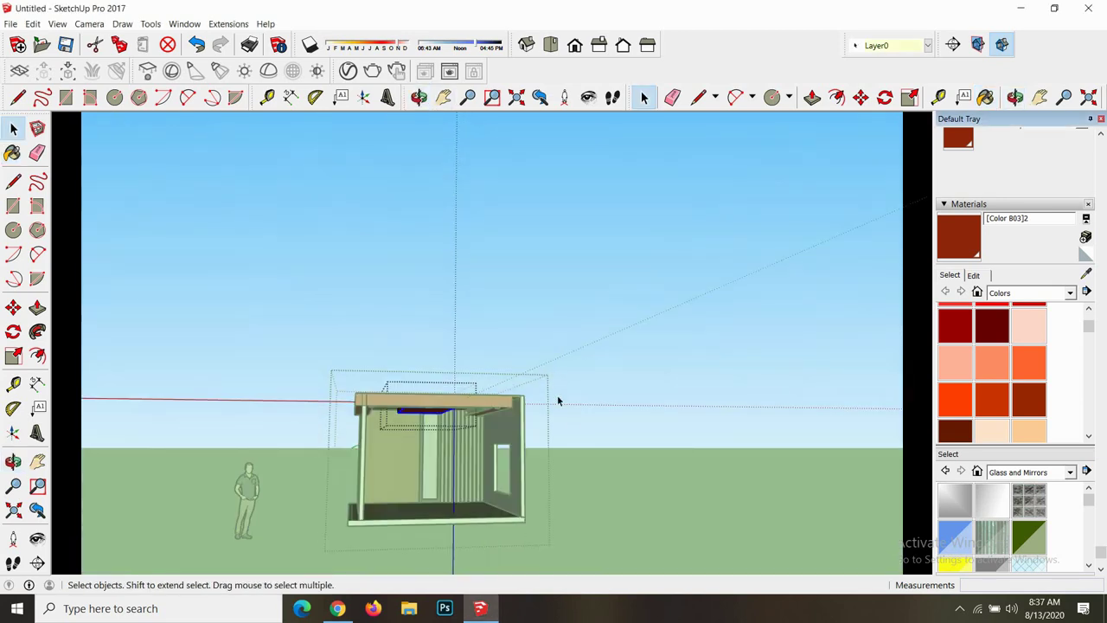
scroll(473, 481, up, 3)
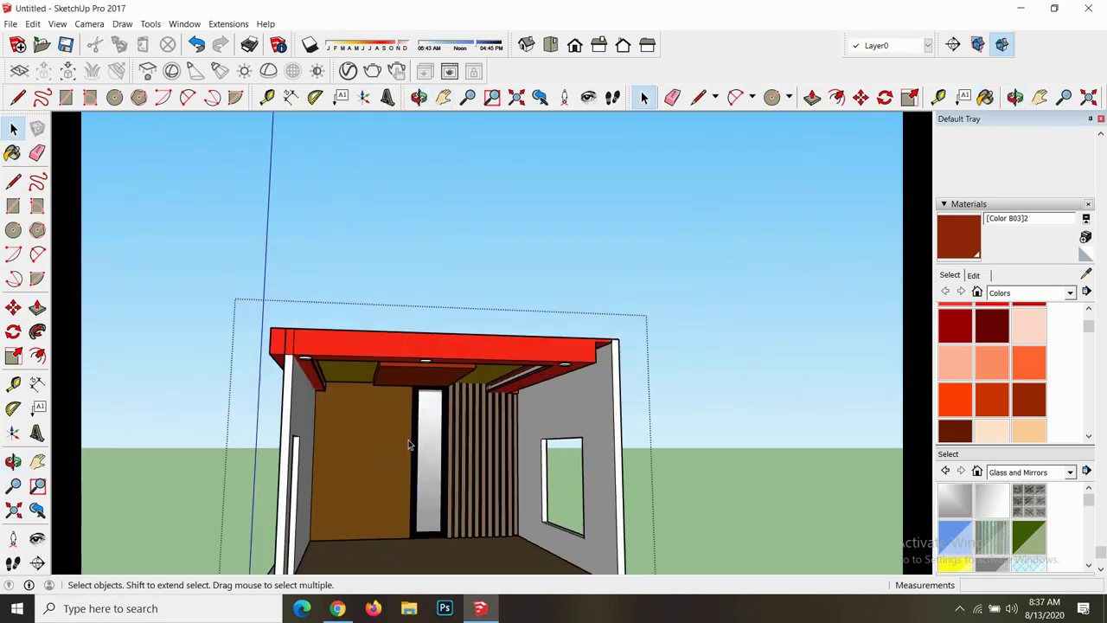
scroll(410, 445, up, 2)
click(418, 97)
scroll(461, 216, down, 2)
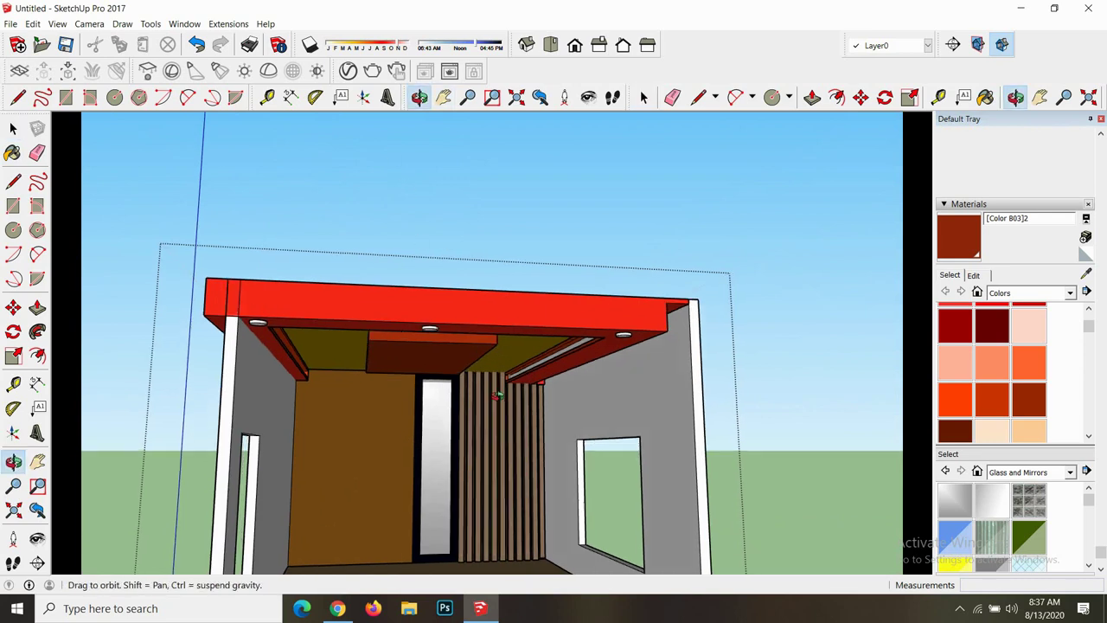
mouse_move(462, 216)
mouse_down()
mouse_move(465, 407)
mouse_move(437, 437)
mouse_up()
scroll(465, 407, down, 2)
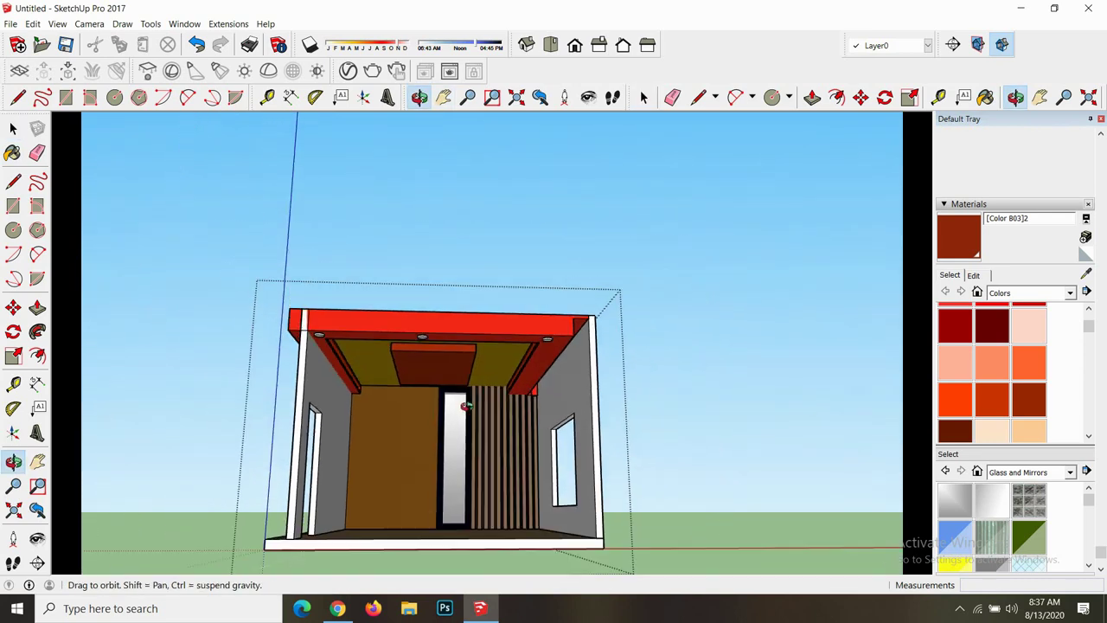
scroll(465, 407, down, 2)
scroll(431, 441, up, 3)
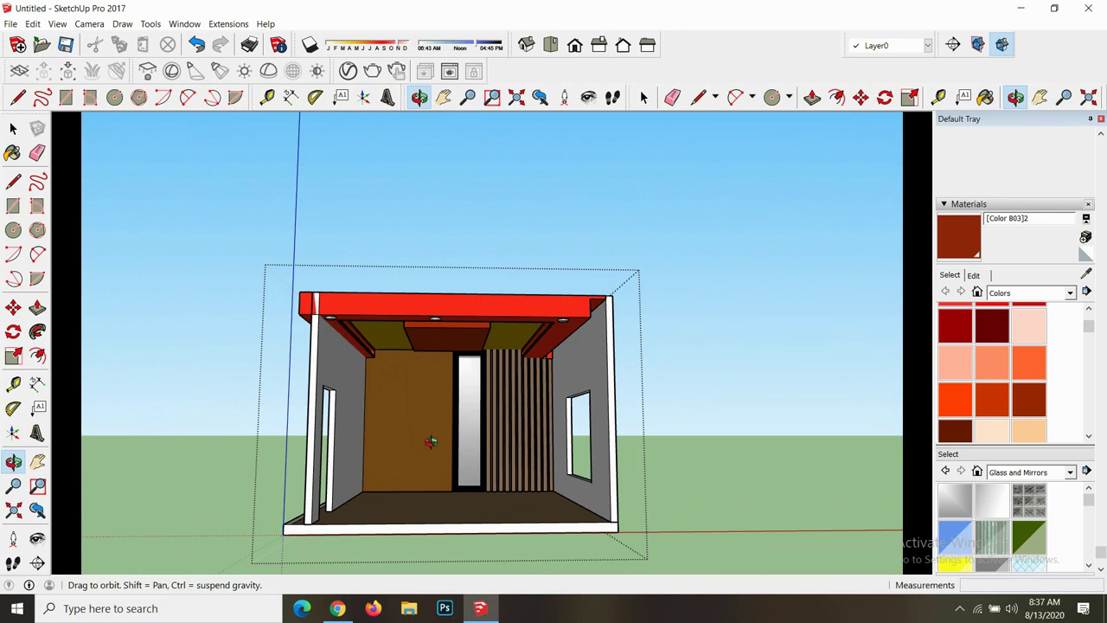
scroll(431, 441, up, 1)
scroll(431, 442, up, 2)
scroll(431, 441, down, 3)
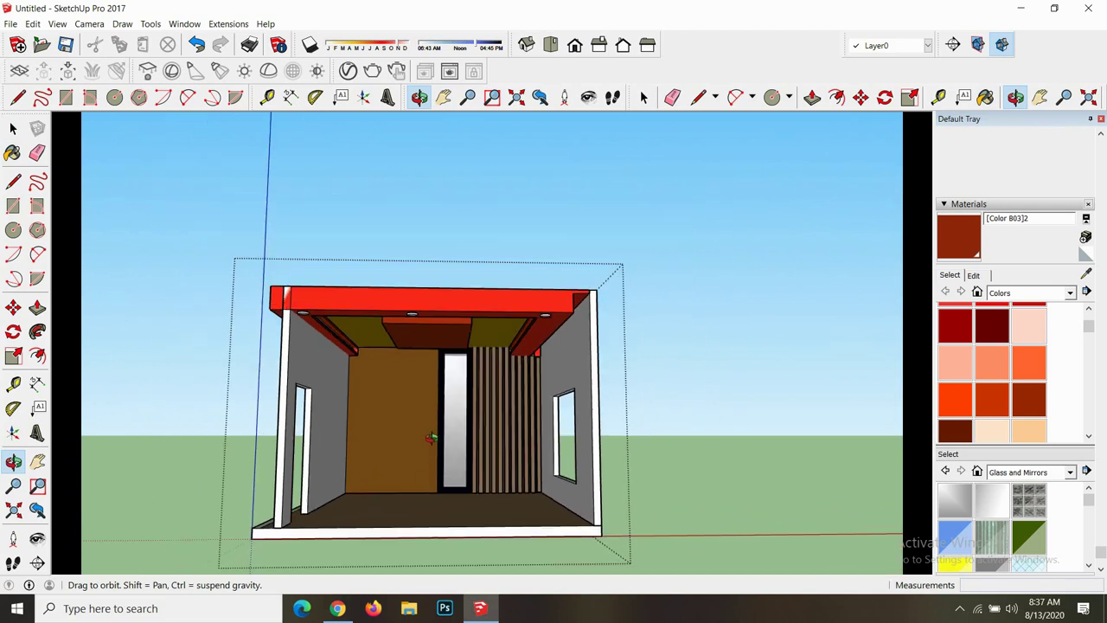
- Look around the room interior from eye height, zooming in
click(588, 97)
scroll(420, 541, up, 1)
scroll(400, 526, up, 1)
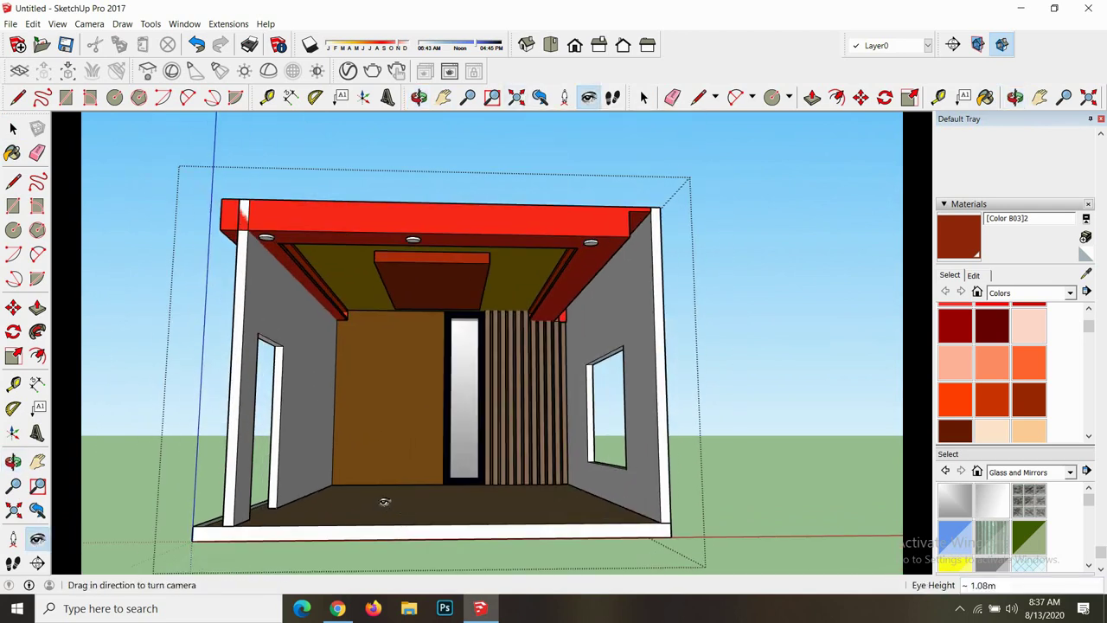
scroll(385, 502, up, 1)
scroll(313, 374, up, 1)
scroll(317, 385, up, 1)
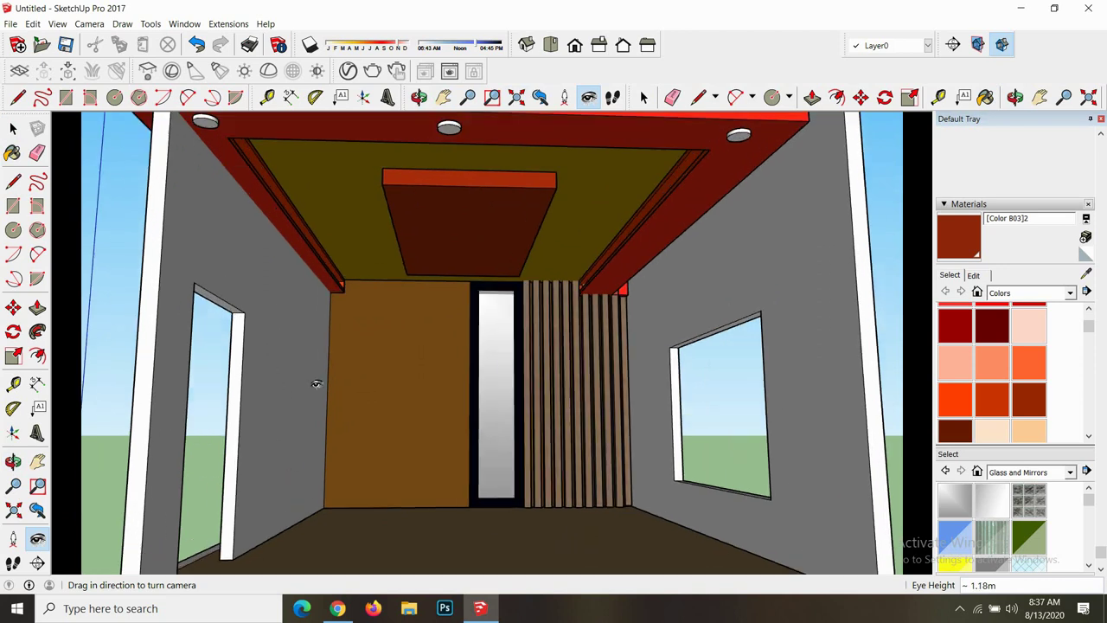
scroll(254, 398, up, 1)
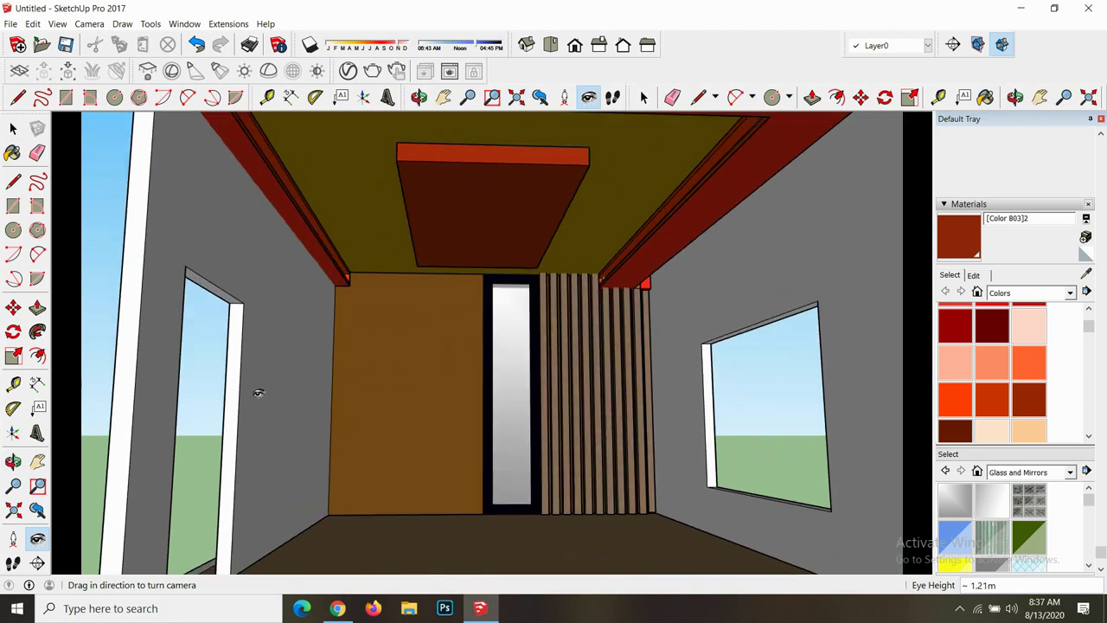
- Orbit to bring the red ceiling beams into view, then open the View menu
click(419, 97)
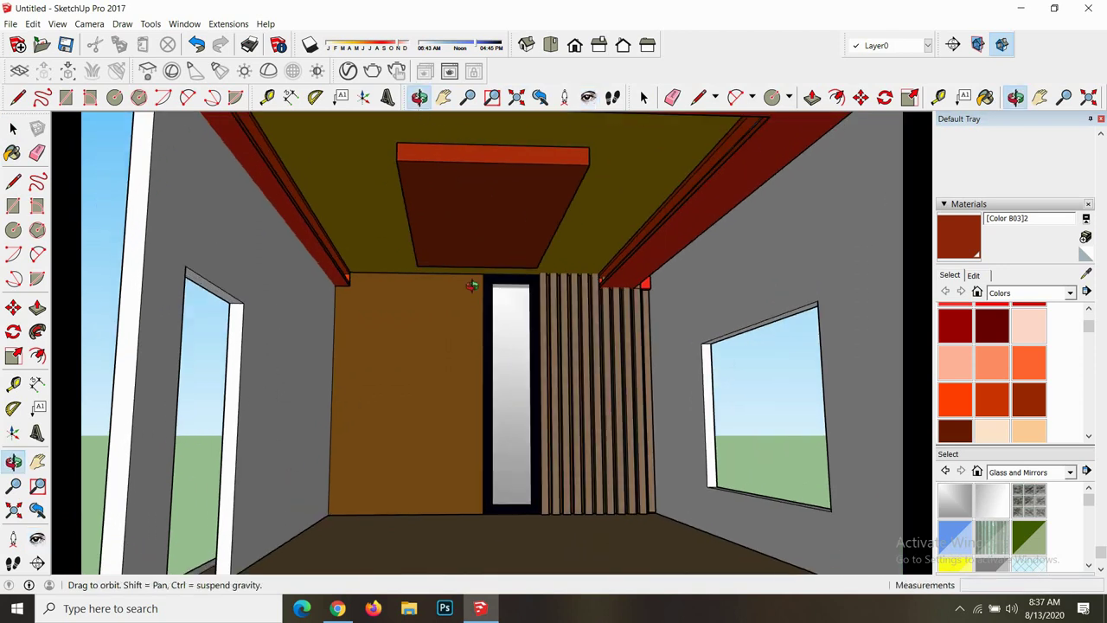
drag(470, 286, 469, 309)
scroll(470, 309, down, 2)
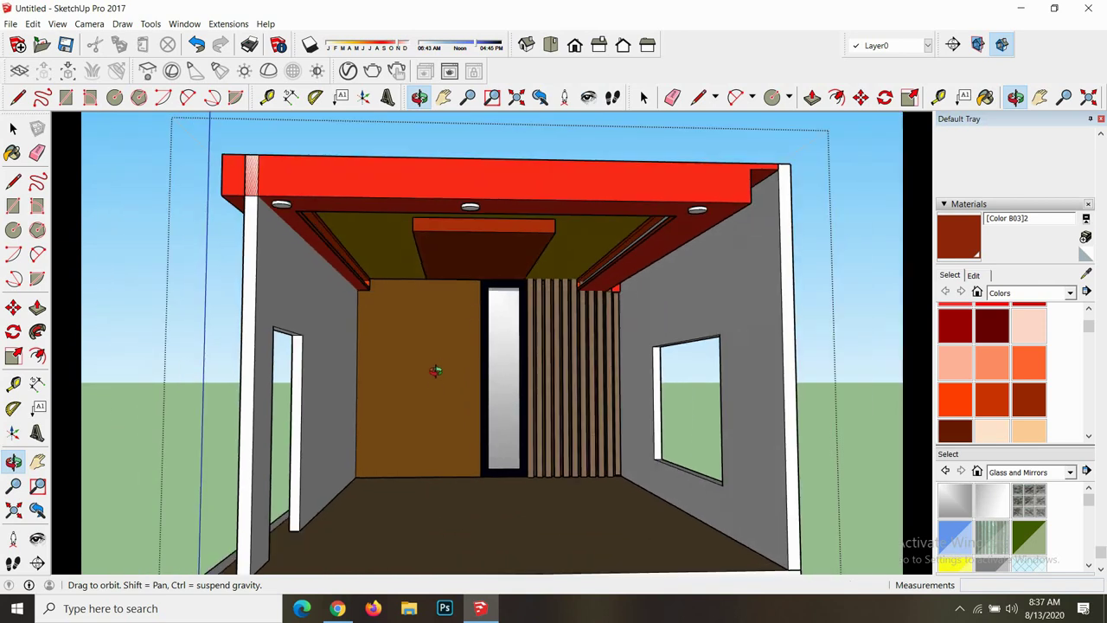
scroll(441, 433, down, 3)
scroll(394, 510, up, 1)
scroll(421, 487, up, 2)
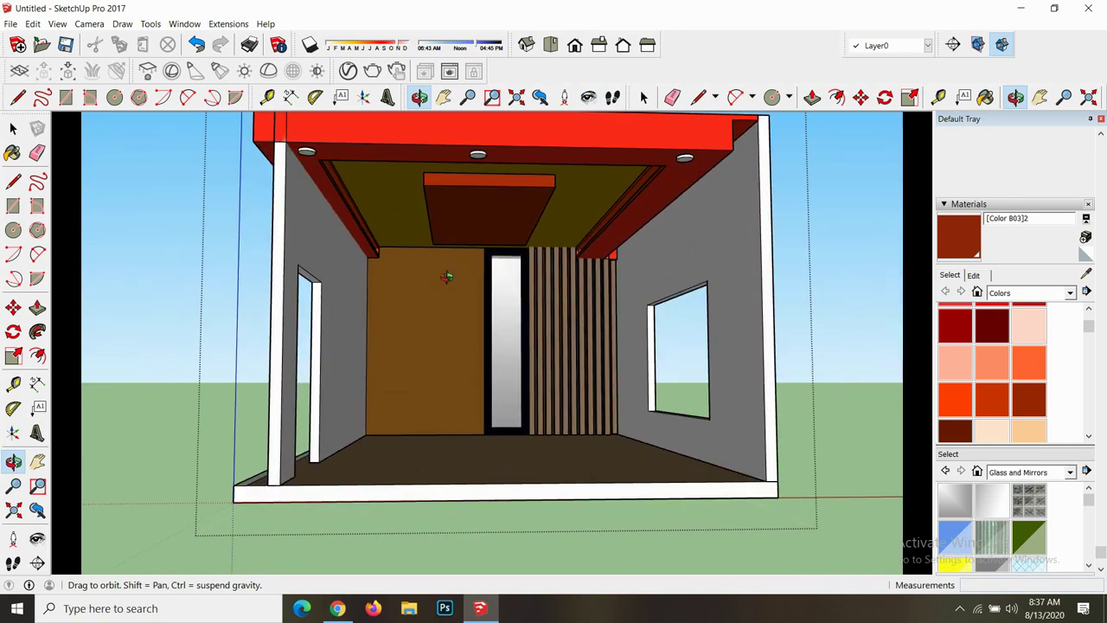
scroll(482, 128, up, 1)
scroll(481, 128, up, 1)
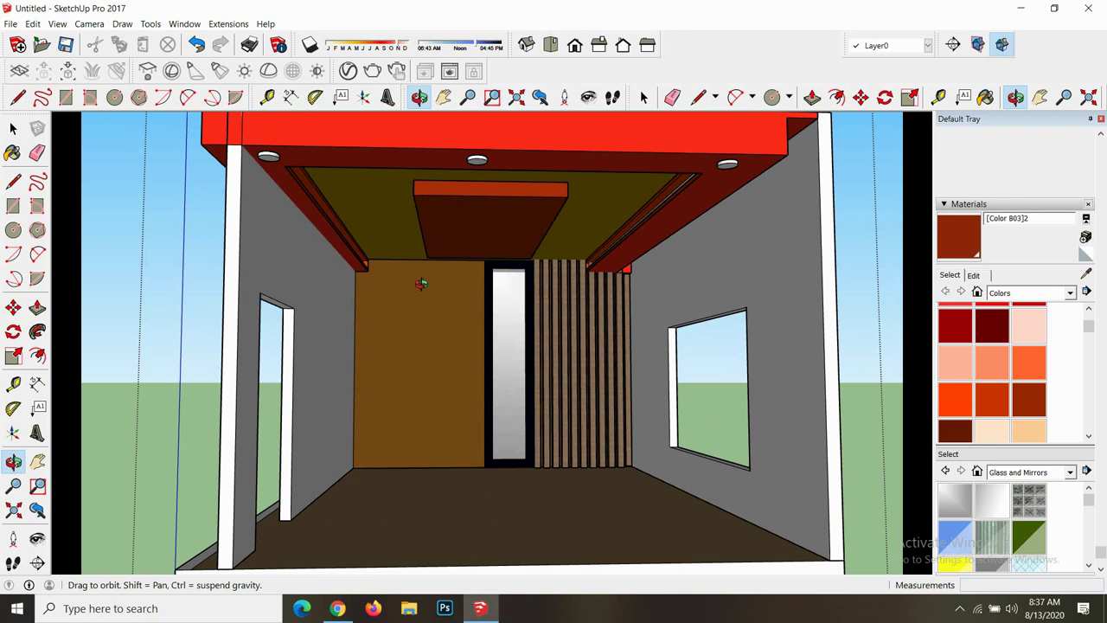
scroll(468, 384, up, 1)
scroll(465, 390, down, 1)
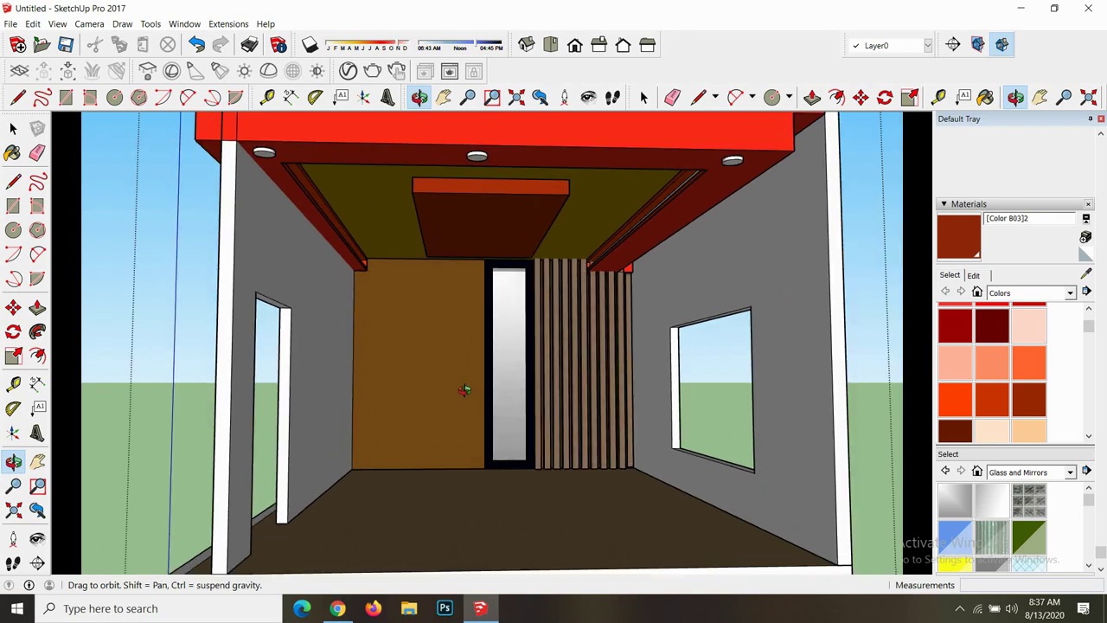
scroll(448, 356, down, 3)
scroll(424, 364, up, 3)
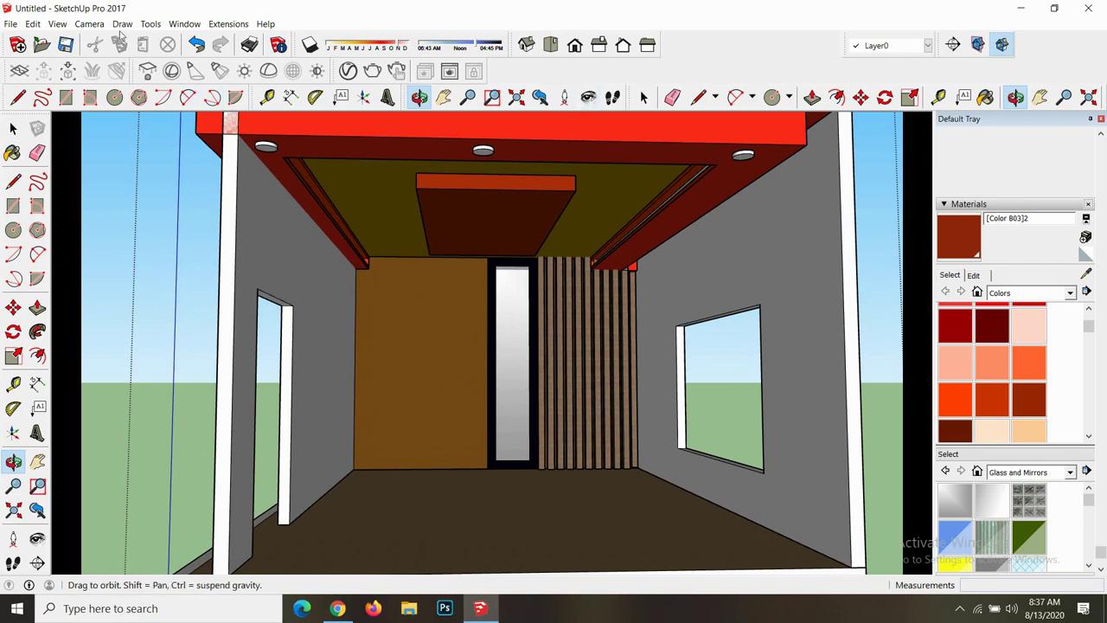
click(52, 24)
mouse_move(86, 221)
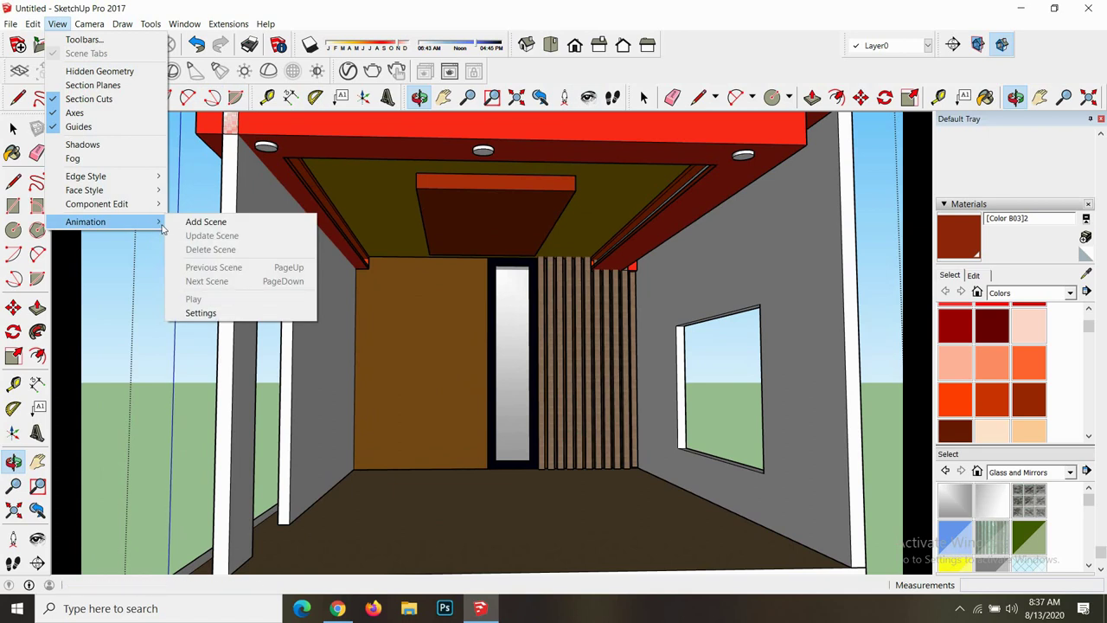
- Save the current front interior view as Scene 1
click(206, 221)
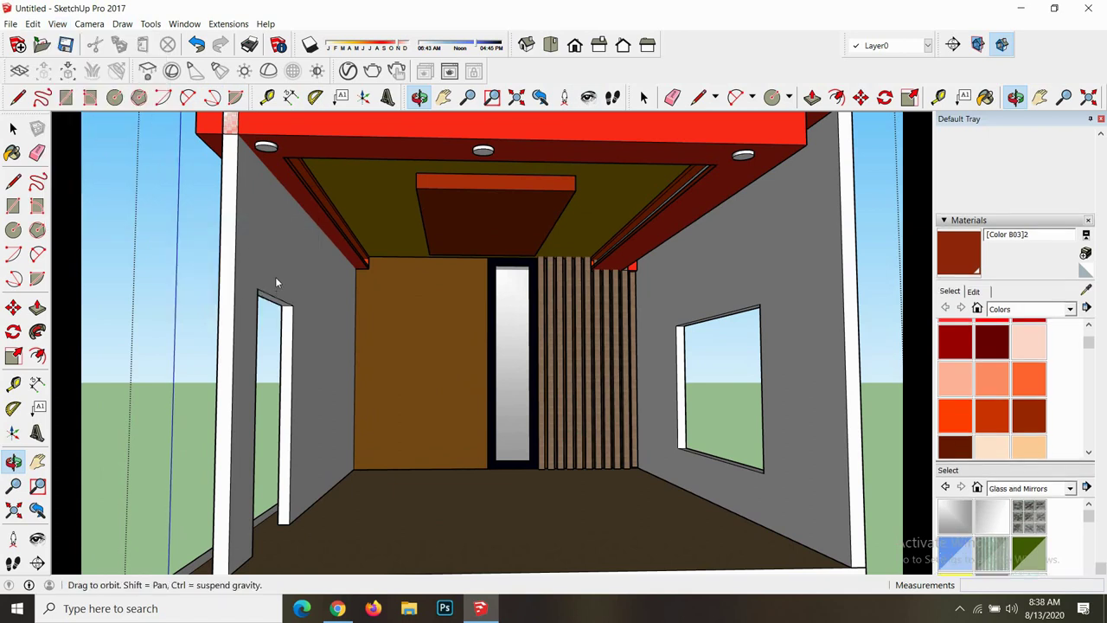
scroll(277, 275, down, 2)
scroll(355, 329, down, 2)
scroll(398, 365, down, 3)
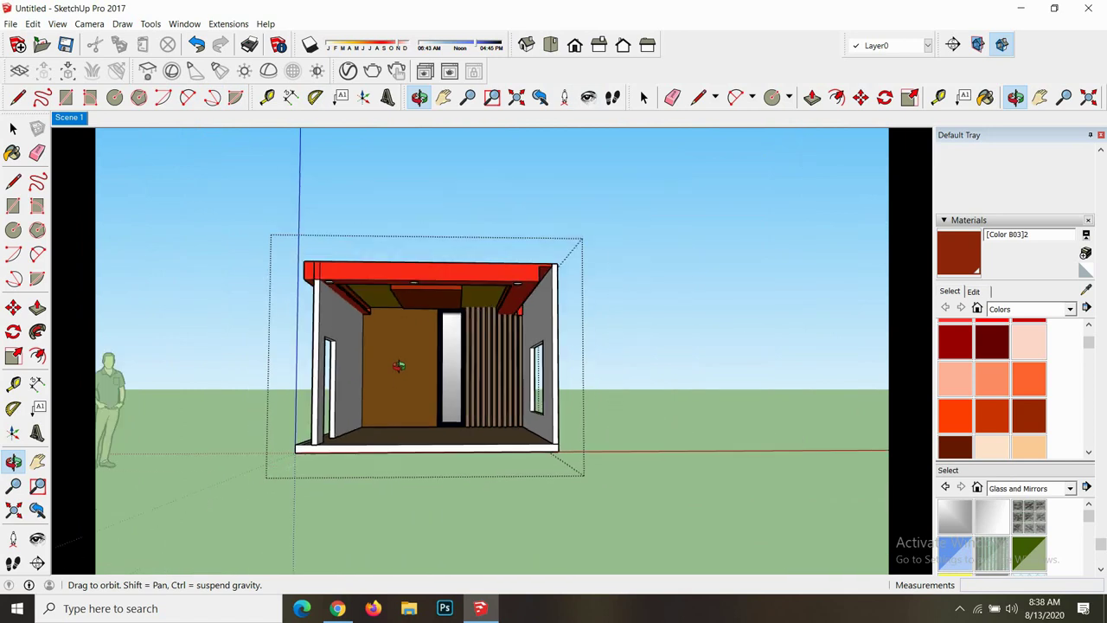
- Orbit and zoom to show the building's right side, then the left wall and ceiling, and open the File menu
mouse_move(399, 366)
mouse_down()
mouse_move(418, 371)
mouse_move(408, 469)
mouse_up()
scroll(419, 371, down, 2)
scroll(426, 387, up, 3)
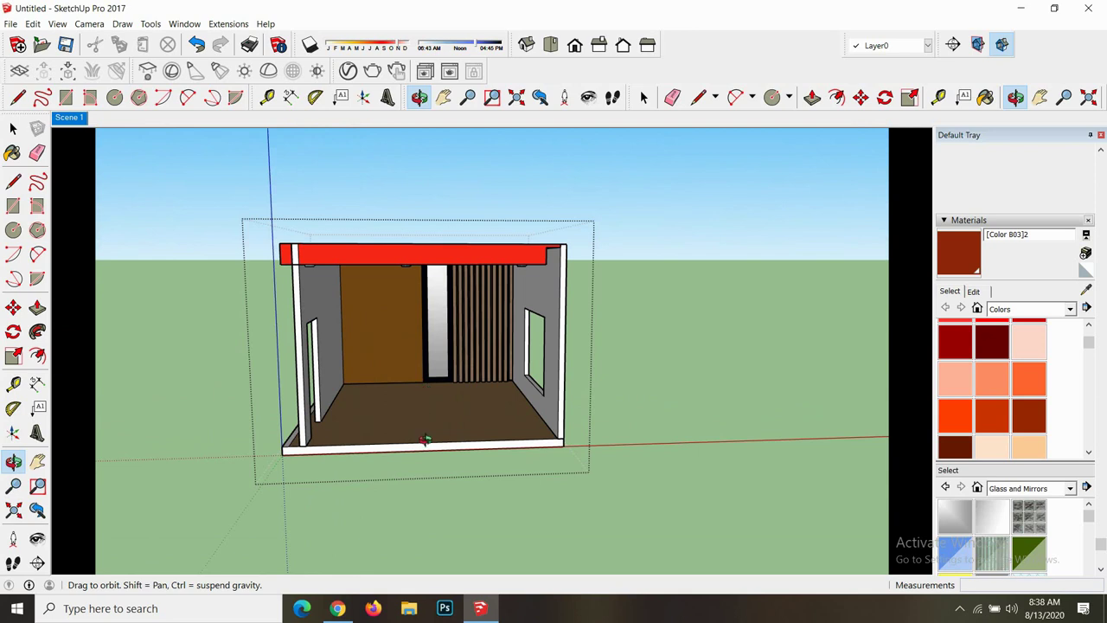
drag(426, 440, 362, 395)
scroll(363, 396, up, 1)
scroll(380, 398, up, 1)
scroll(433, 404, up, 2)
scroll(453, 409, up, 2)
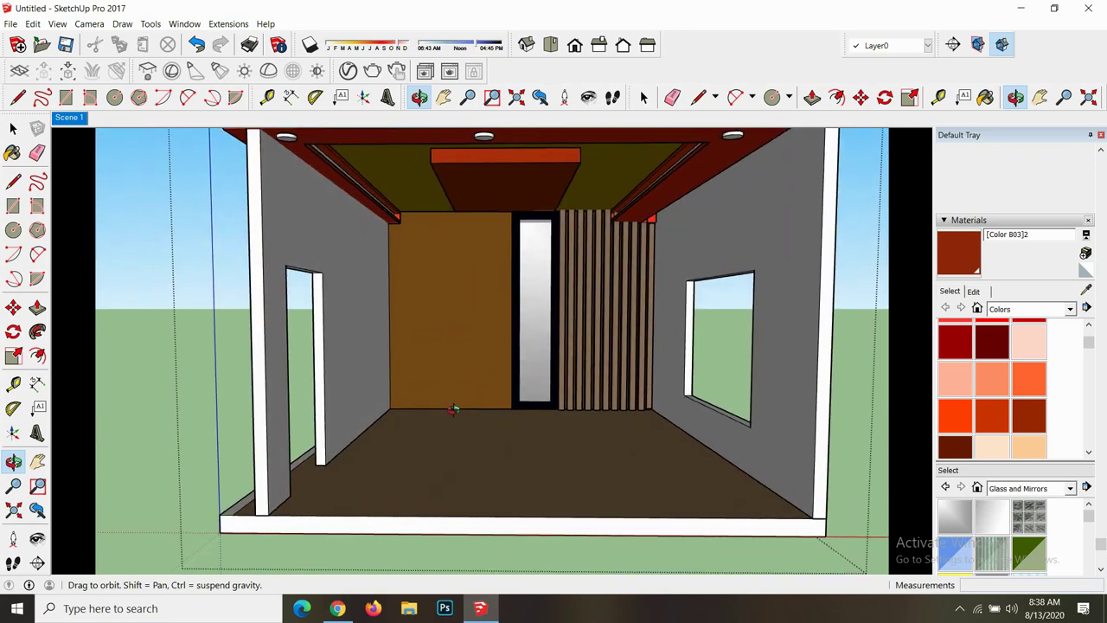
scroll(454, 409, down, 2)
scroll(500, 368, up, 3)
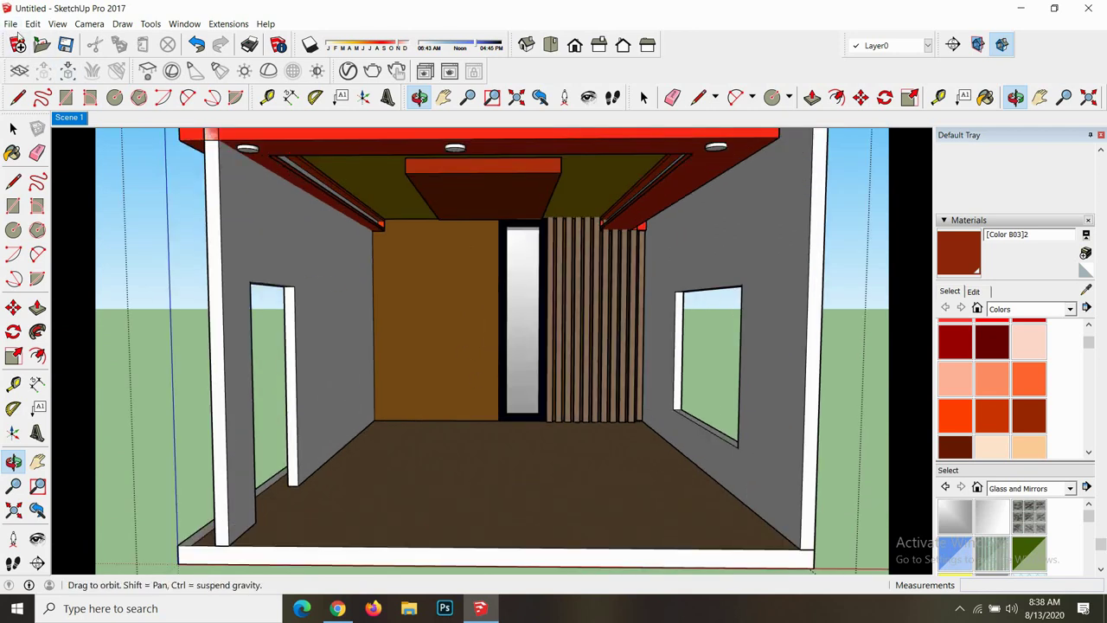
click(10, 23)
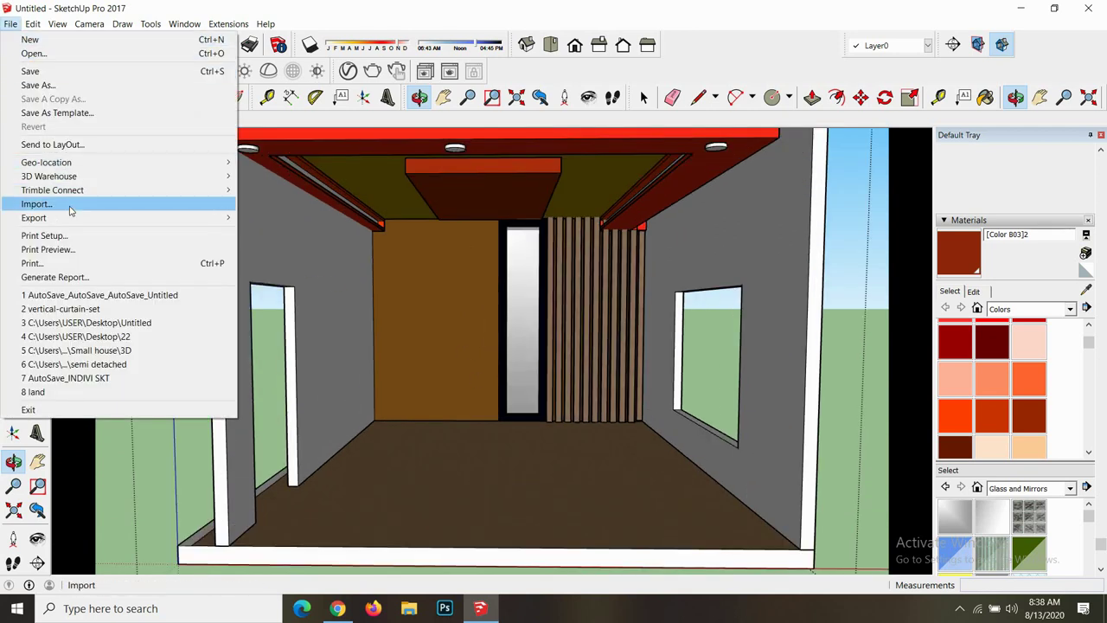
- Import the Fan_Ceiling_Small component from the lighting folder
click(71, 208)
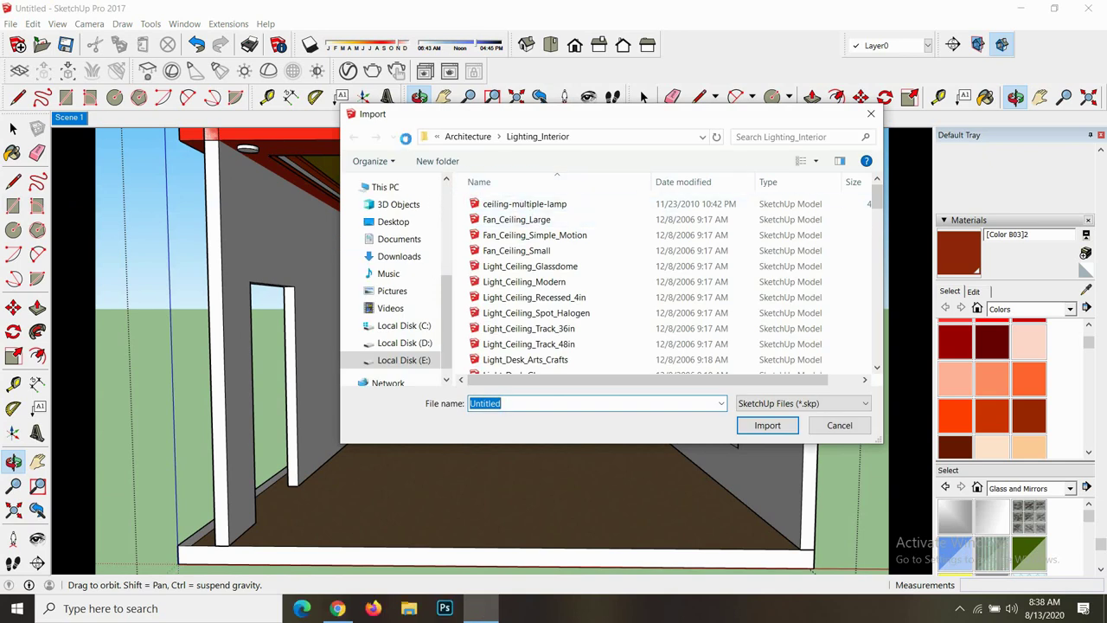
click(781, 136)
text(fan)
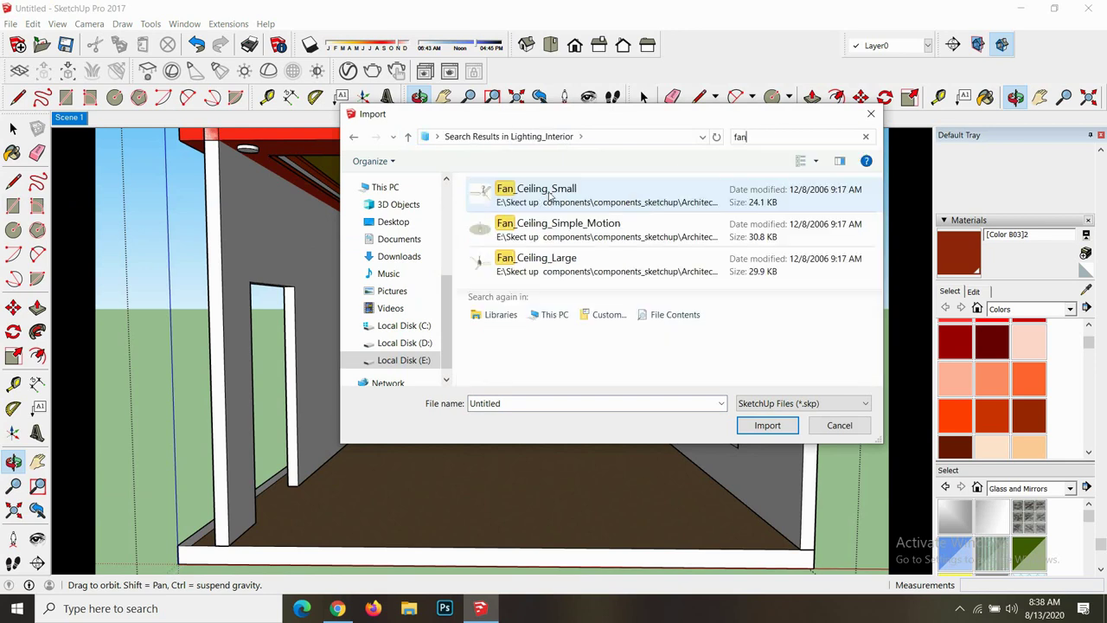
click(536, 189)
click(768, 425)
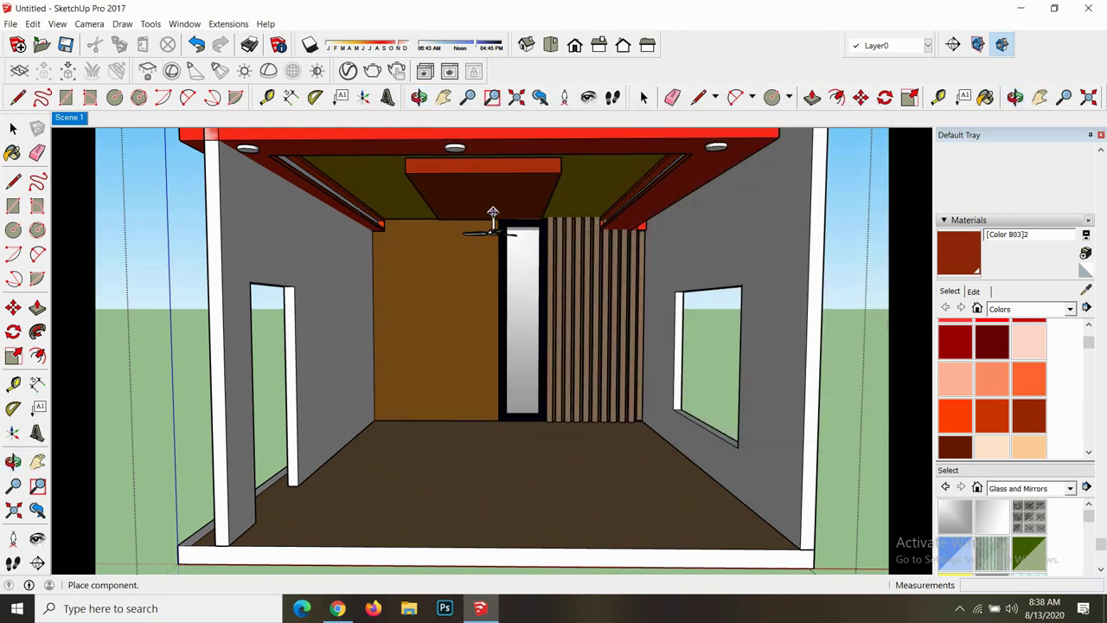
- Place the small ceiling fan on the centre of the ceiling
scroll(493, 208, up, 2)
scroll(493, 208, up, 1)
scroll(492, 206, up, 1)
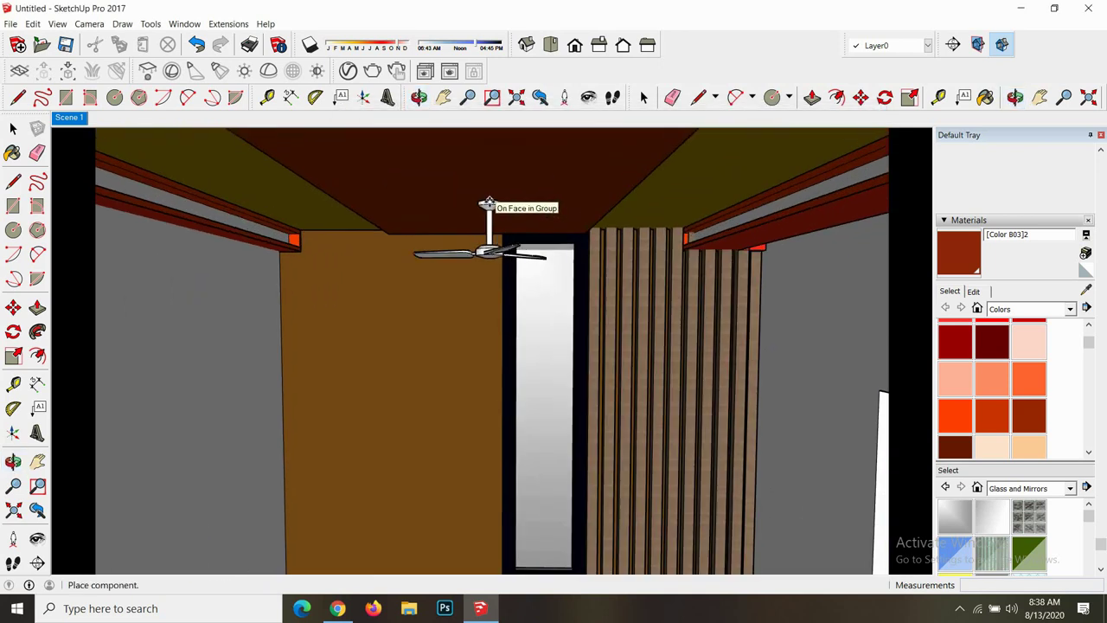
scroll(489, 204, up, 1)
scroll(489, 205, down, 1)
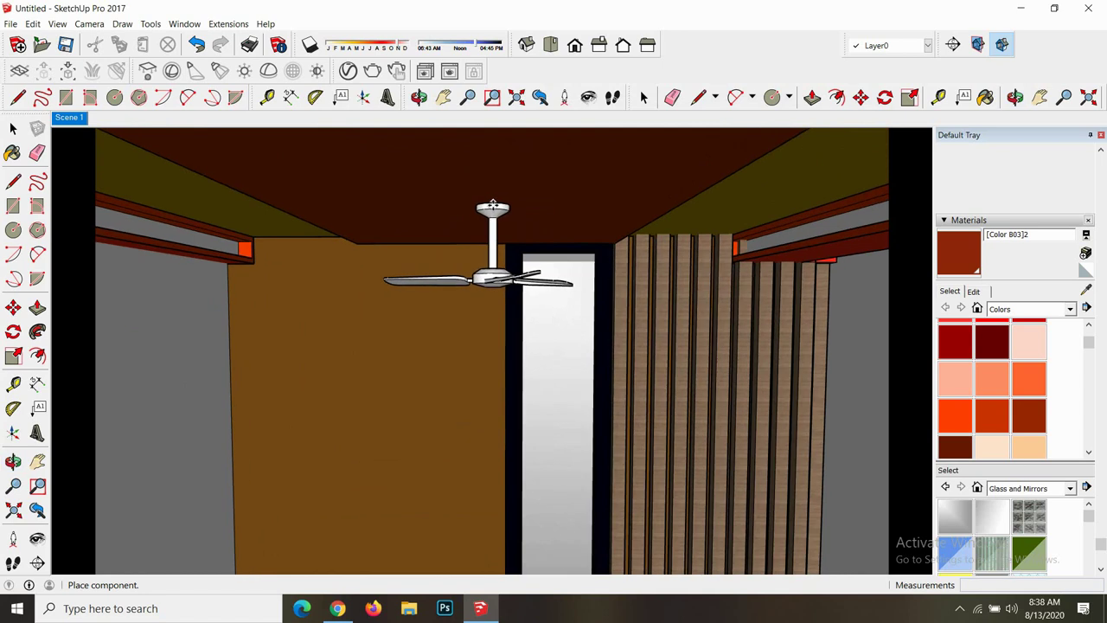
click(493, 209)
scroll(491, 227, up, 1)
scroll(492, 227, down, 2)
scroll(489, 228, down, 2)
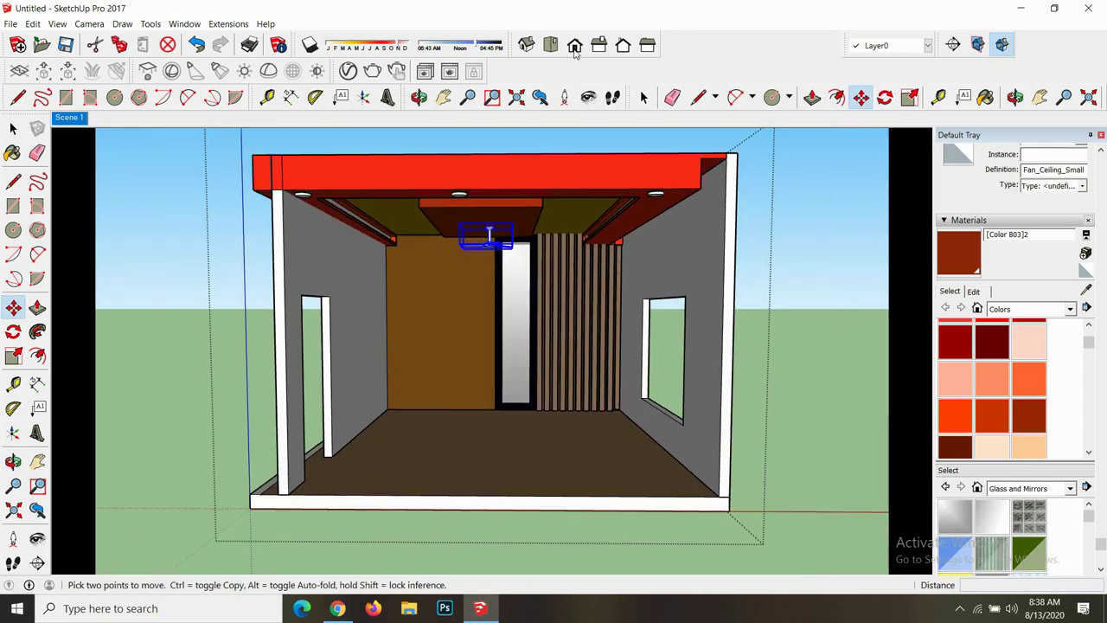
- Orbit below the house and reposition the fan by its top point with Move (M)
click(419, 97)
drag(286, 277, 194, 178)
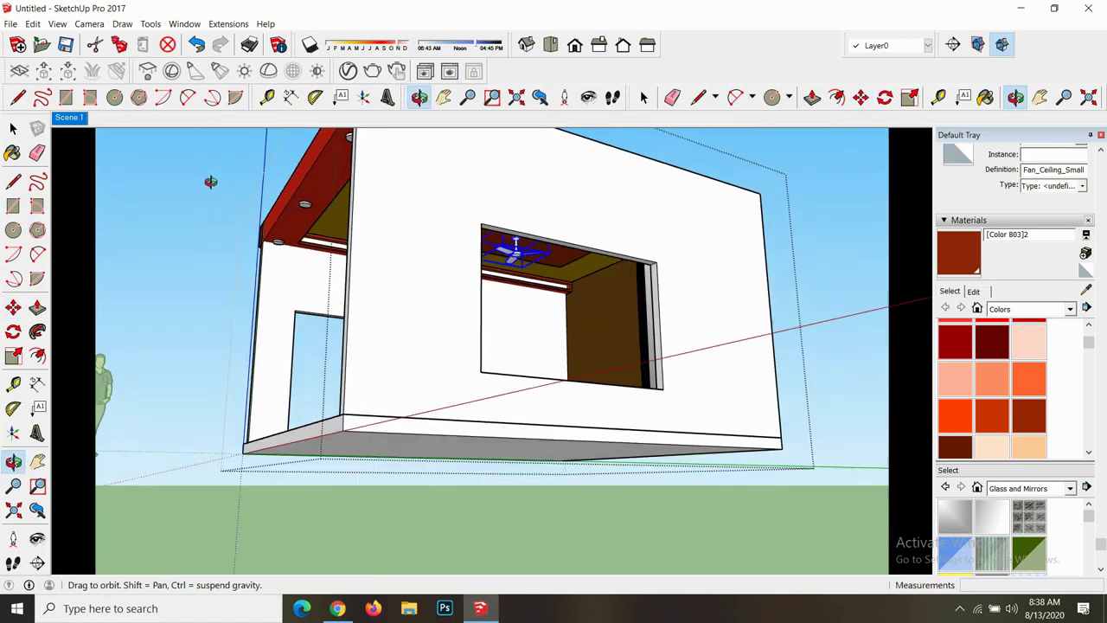
scroll(519, 249, up, 2)
scroll(524, 242, up, 2)
scroll(528, 234, up, 1)
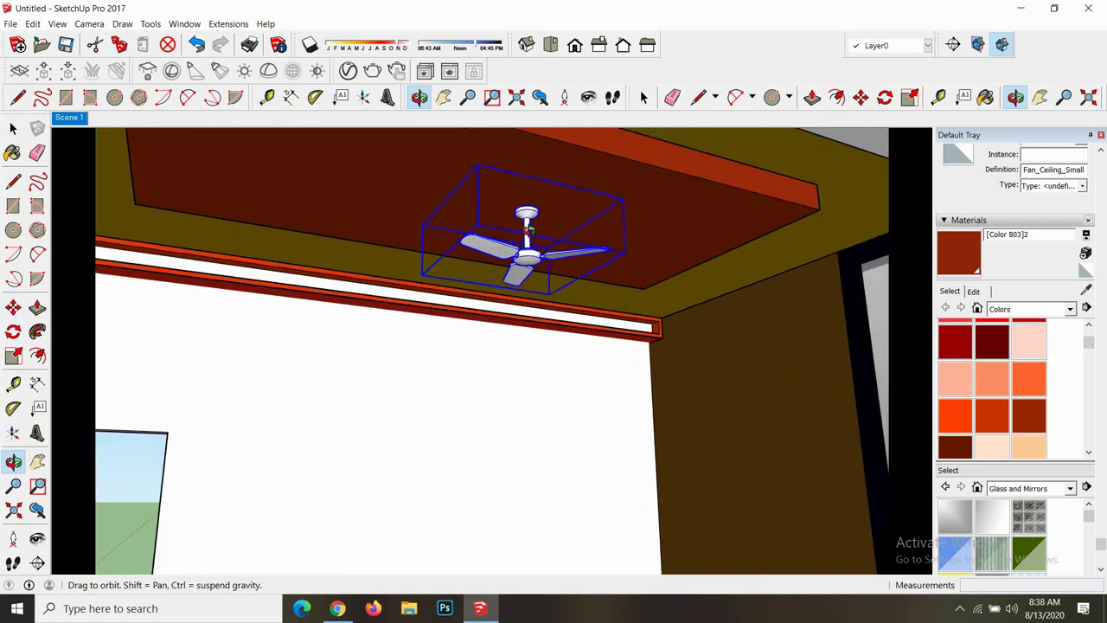
key(m)
click(527, 210)
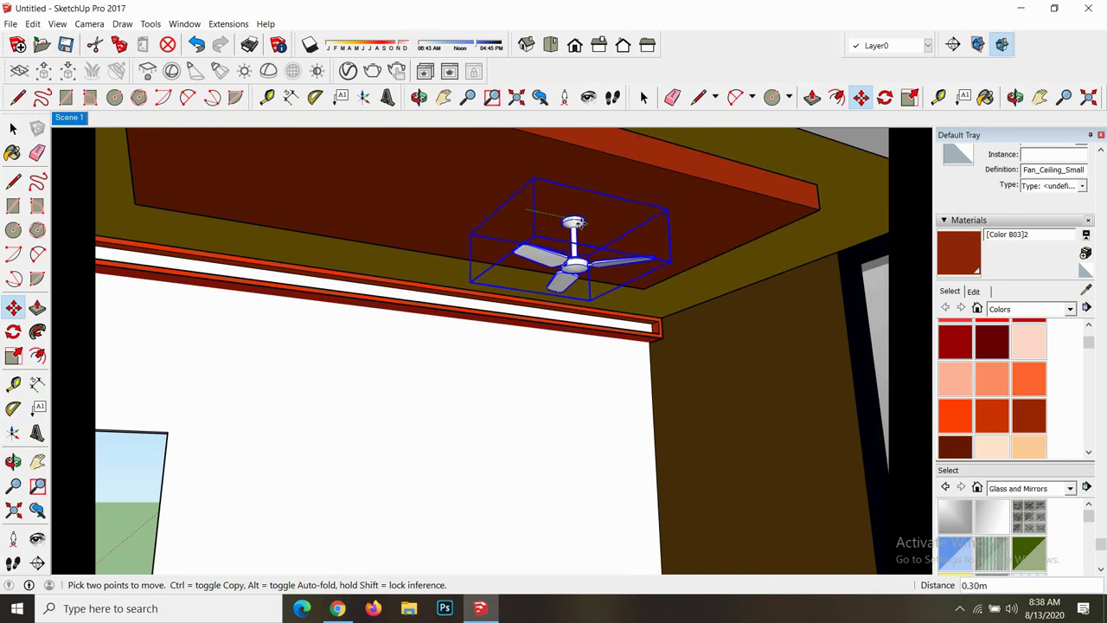
scroll(548, 242, down, 3)
scroll(549, 242, down, 3)
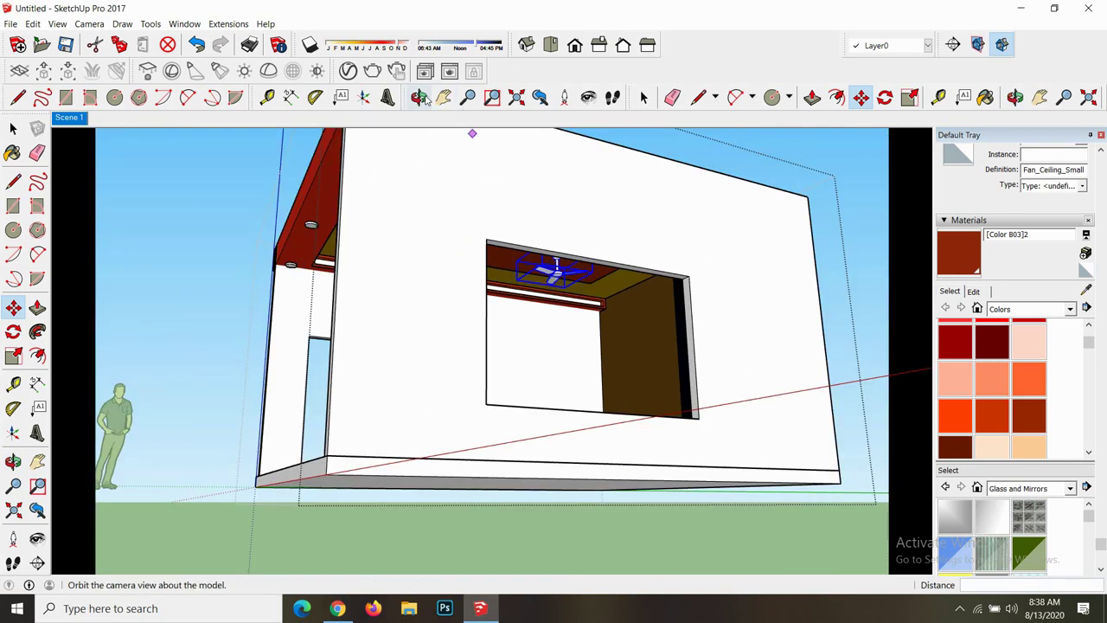
- Orbit to a straight front view, deselect the fan, and open File > Import
click(419, 97)
drag(519, 389, 740, 392)
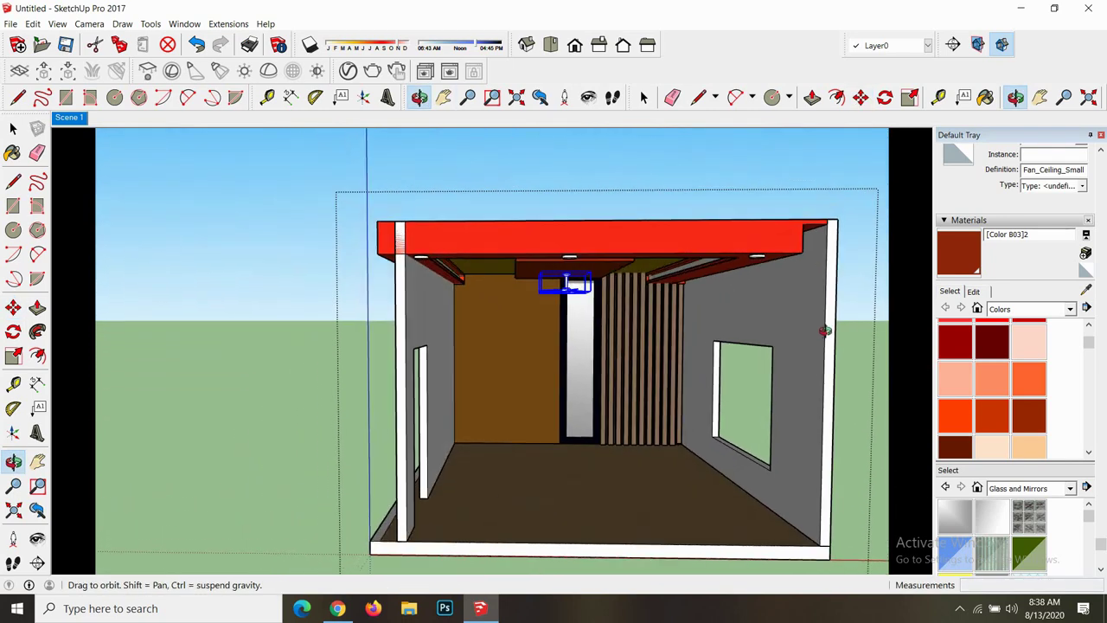
key(space)
click(740, 387)
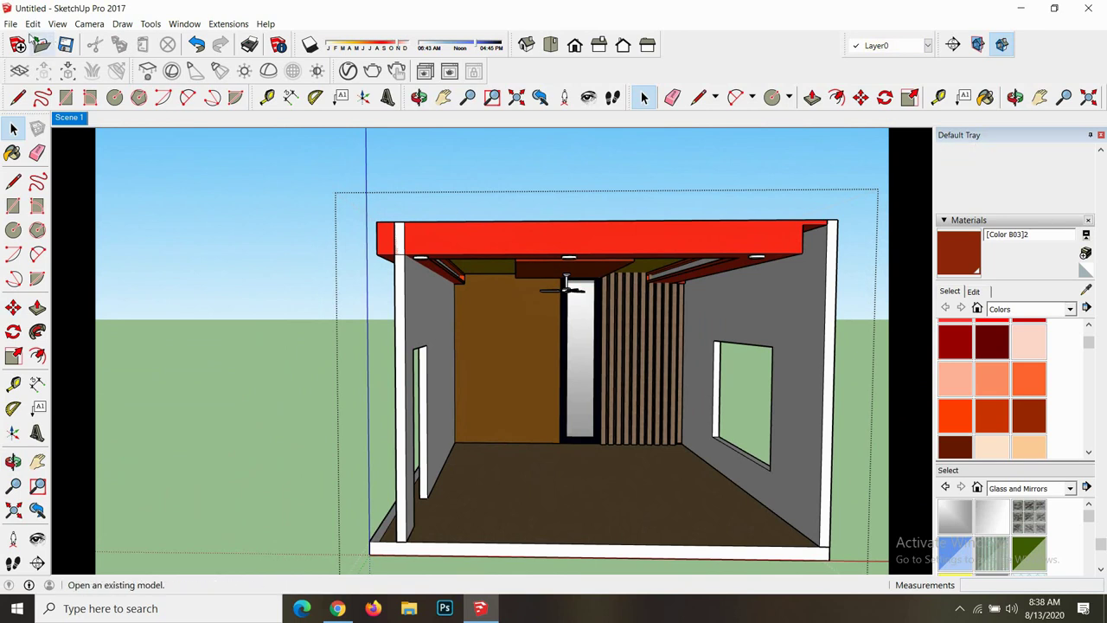
click(10, 24)
click(36, 204)
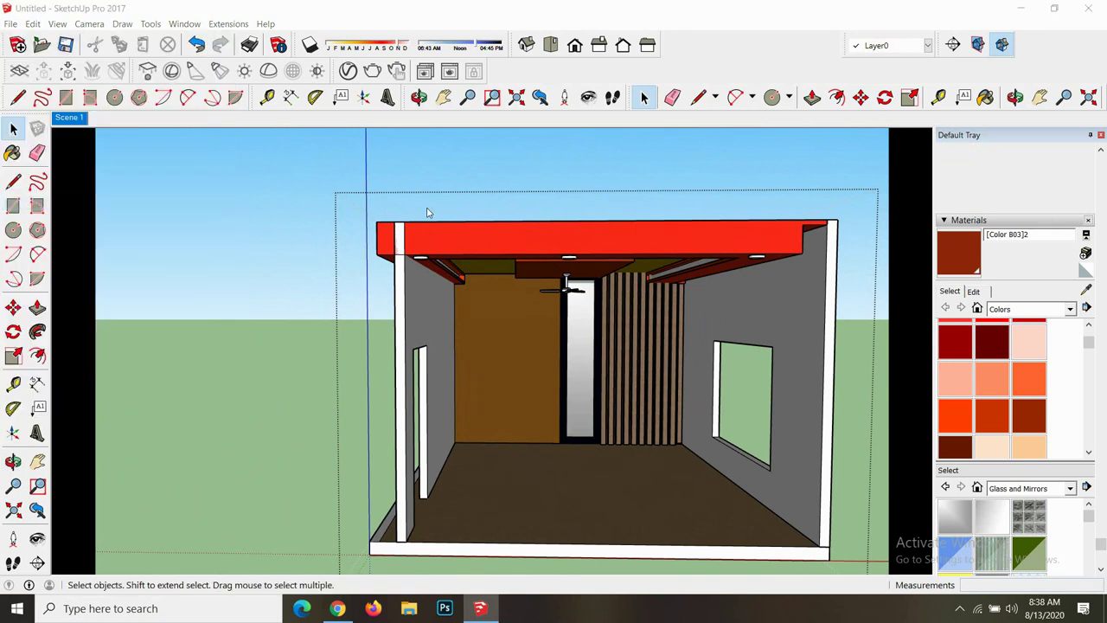
- Go up to the Architecture folder and search the component files for lights
click(407, 137)
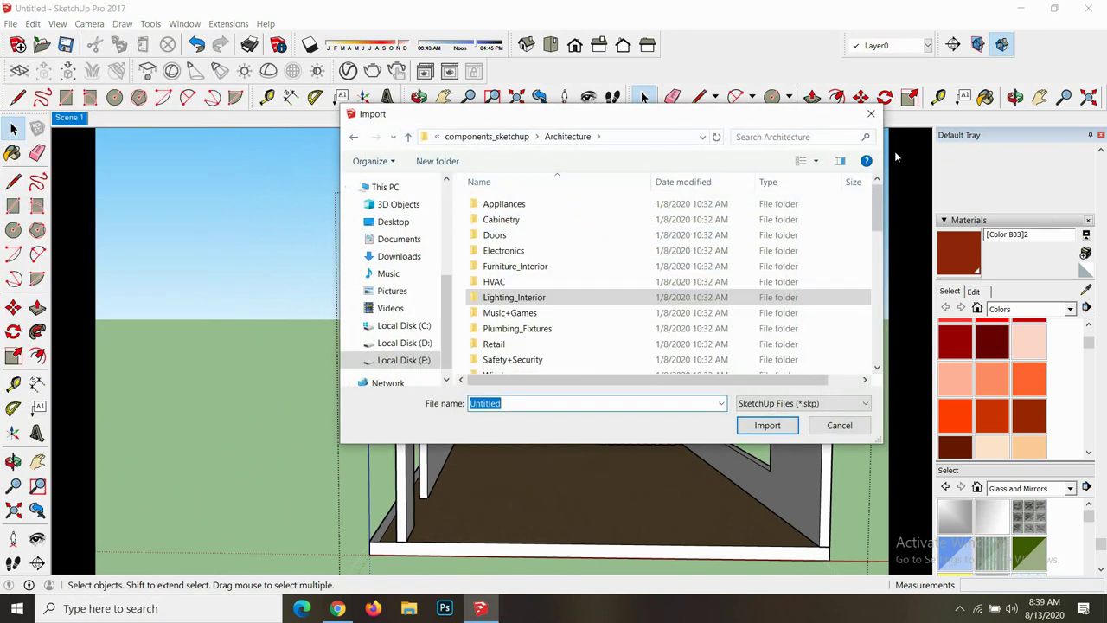
click(817, 137)
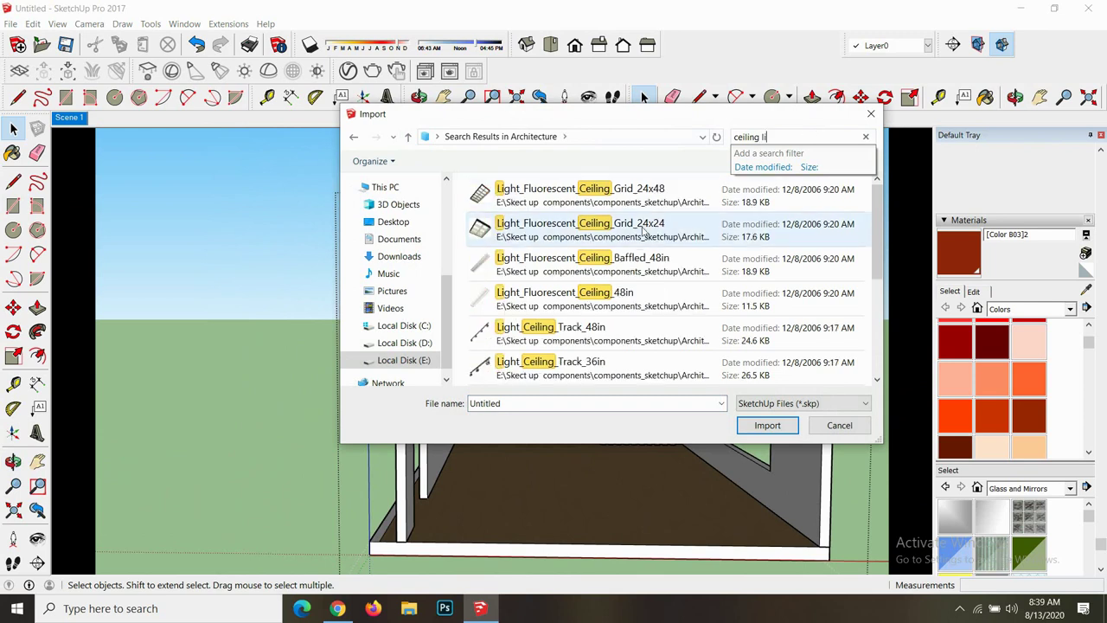
scroll(616, 248, down, 3)
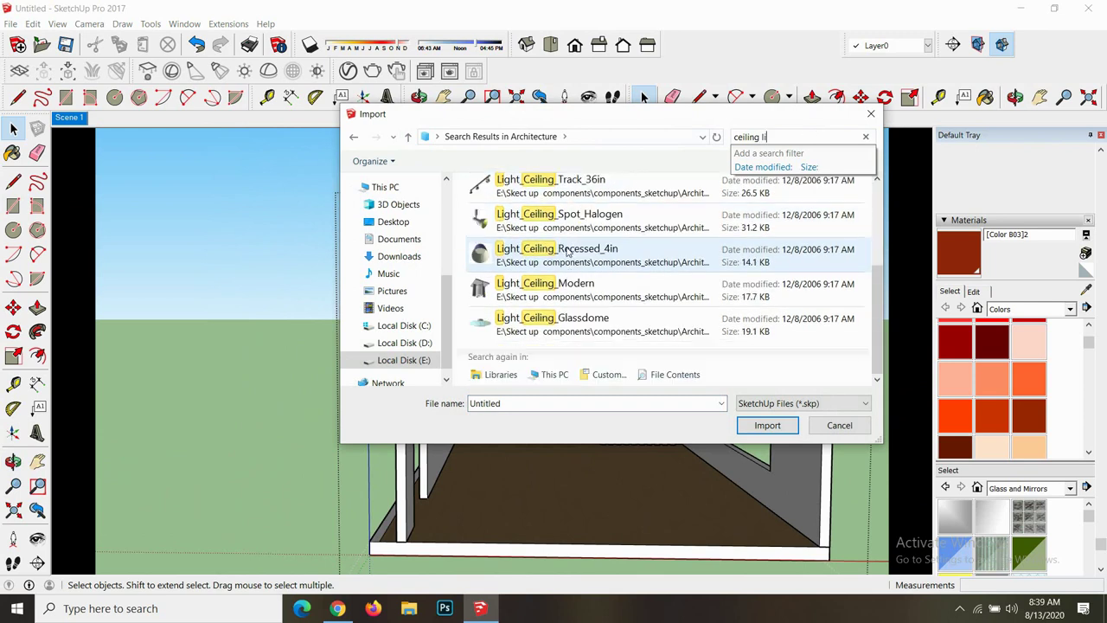
text(ght)
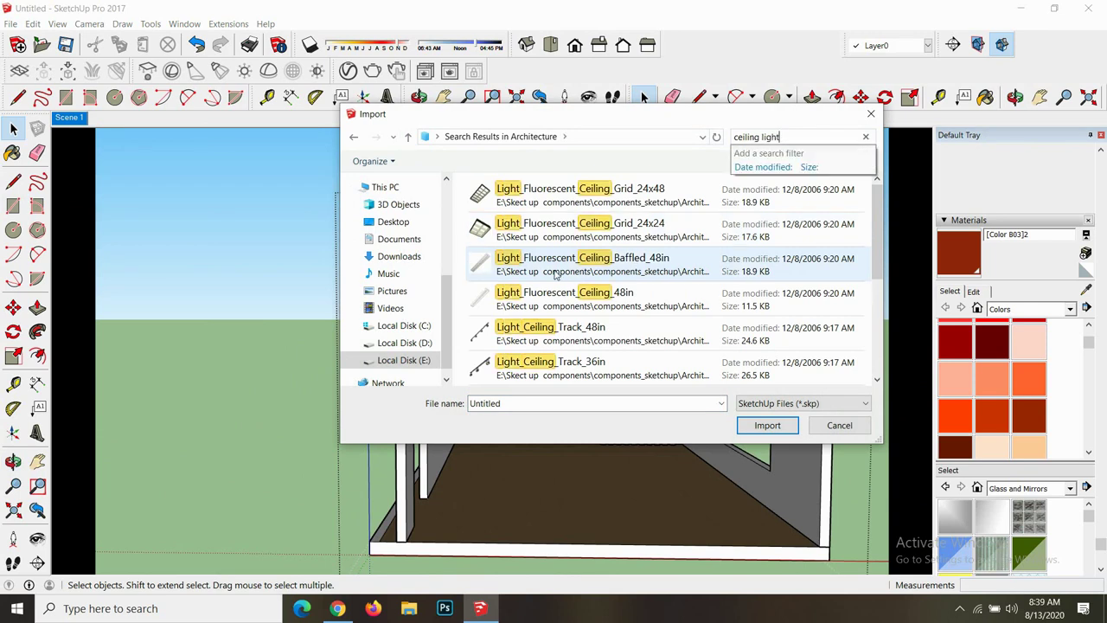
scroll(556, 274, down, 3)
scroll(548, 273, up, 3)
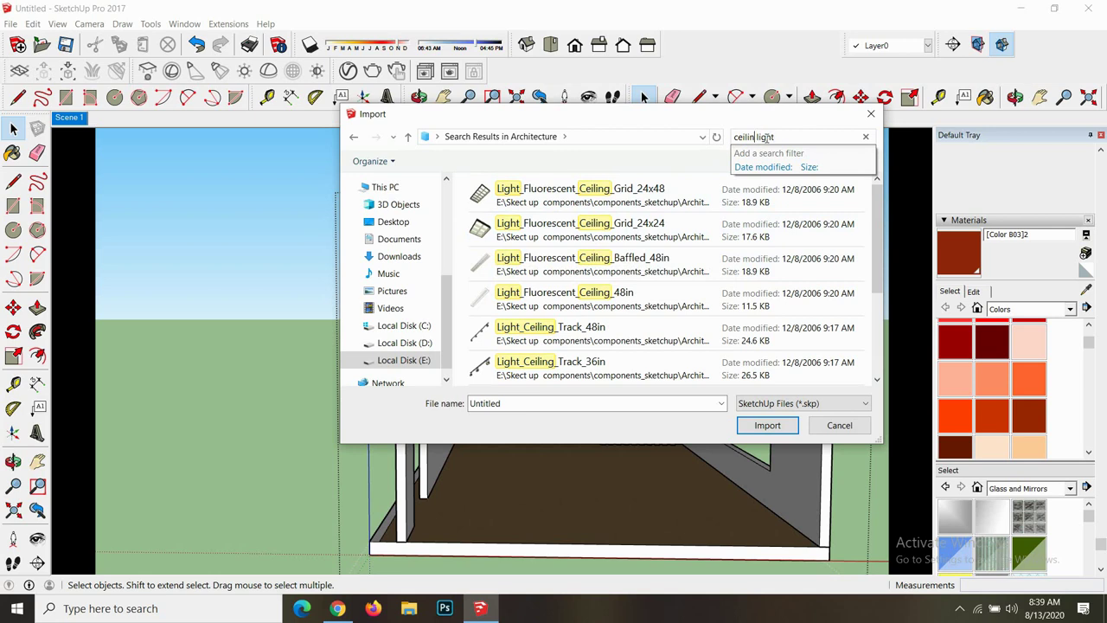
- Pick Light_Hanging_Chandelier_Cylinders from the 'light' results and import it
key(BackSpace)
key(BackSpace)
key(BackSpace)
scroll(567, 247, down, 3)
scroll(562, 248, down, 2)
scroll(558, 248, down, 2)
scroll(545, 250, down, 2)
scroll(543, 249, down, 2)
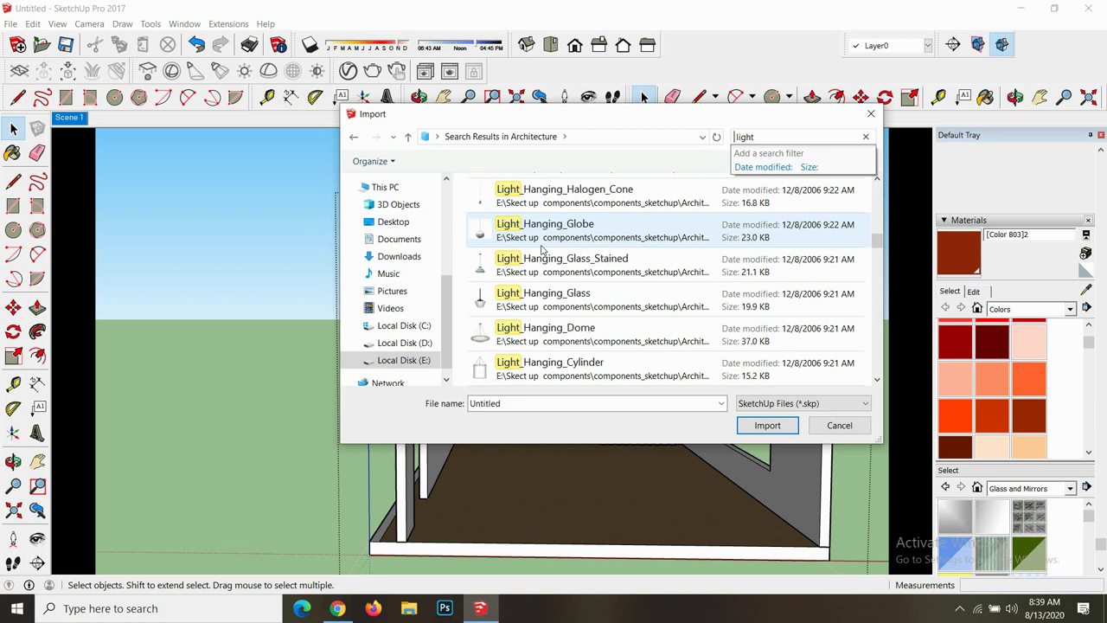
scroll(542, 250, down, 2)
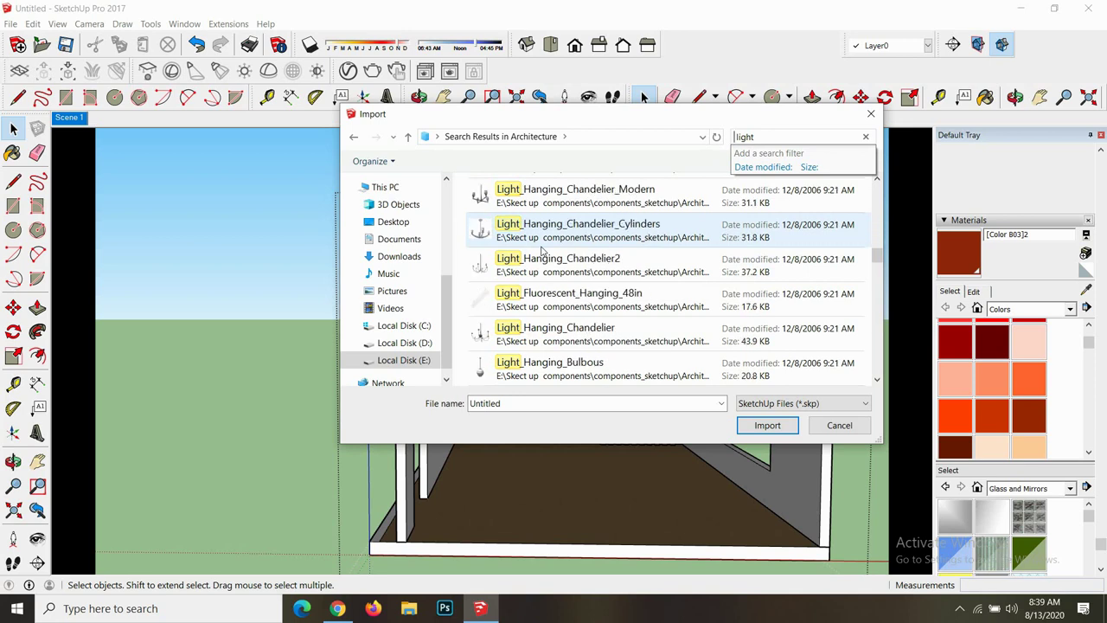
click(489, 226)
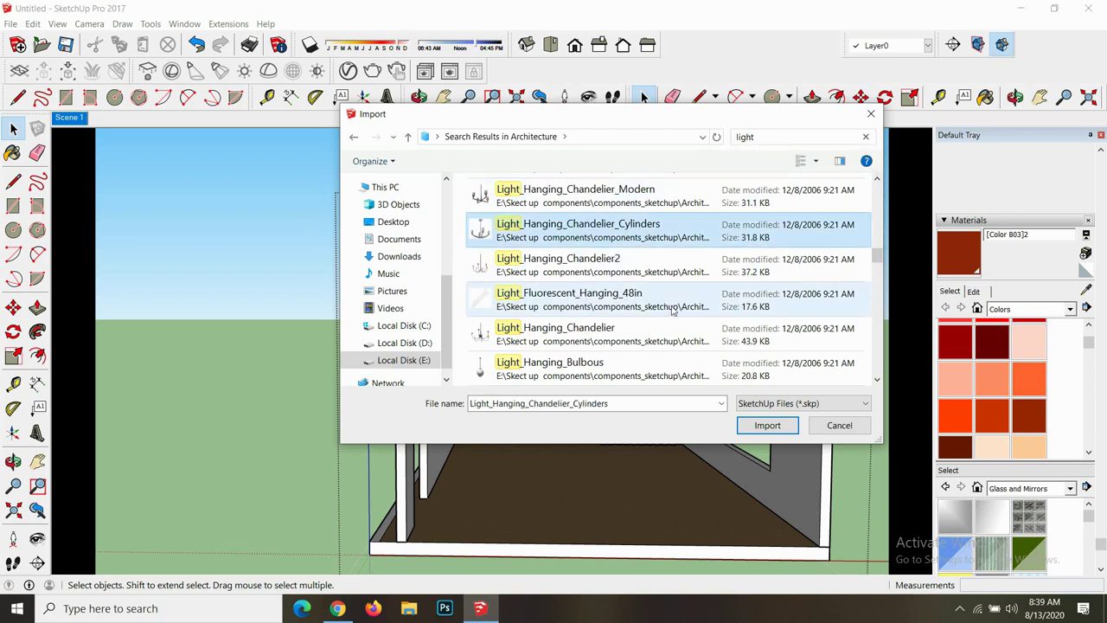
click(751, 420)
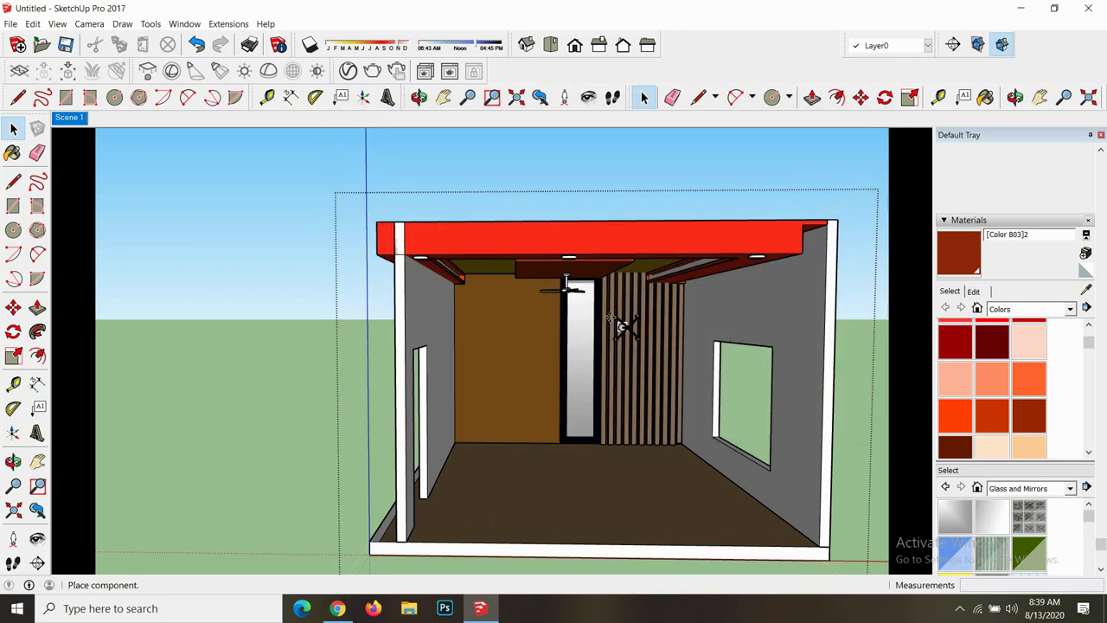
- Place the chandelier on the ceiling beside the fan
scroll(590, 305, up, 2)
scroll(561, 263, up, 2)
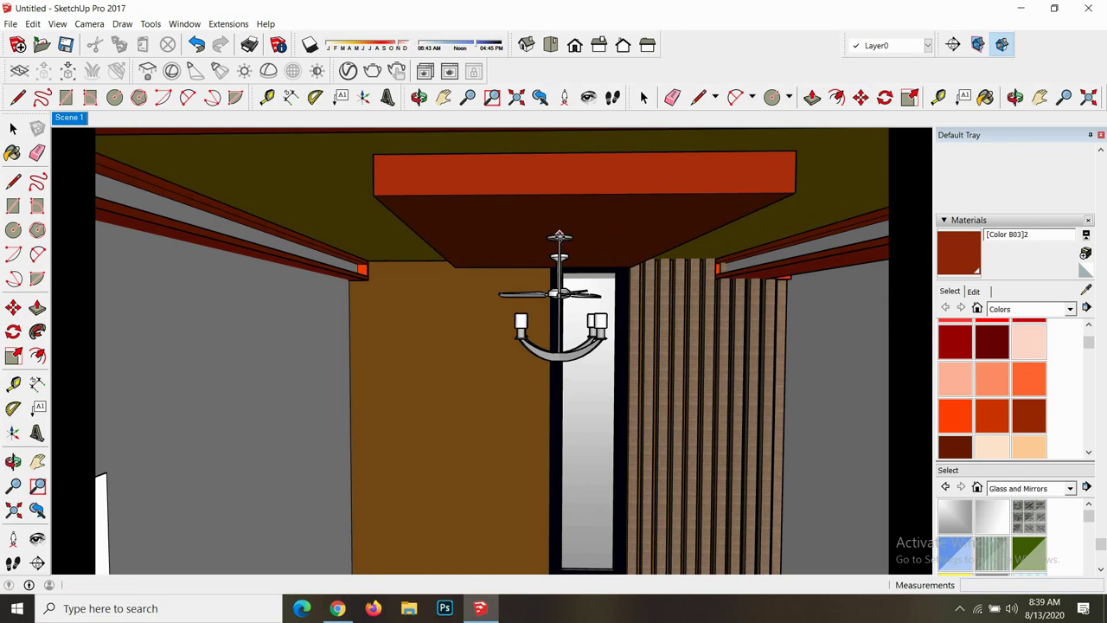
click(560, 235)
scroll(502, 289, down, 4)
- Orbit over the room and down to a low angle to check the chandelier
click(419, 97)
mouse_move(534, 198)
mouse_down()
mouse_move(306, 216)
mouse_move(265, 196)
mouse_up()
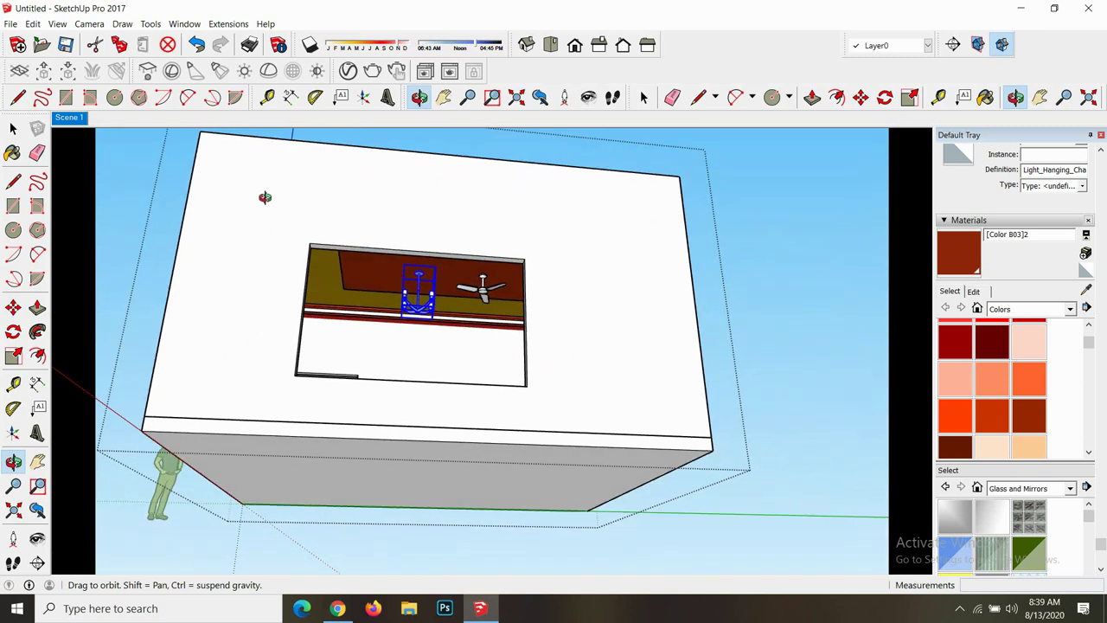
scroll(427, 283, up, 6)
scroll(427, 288, down, 4)
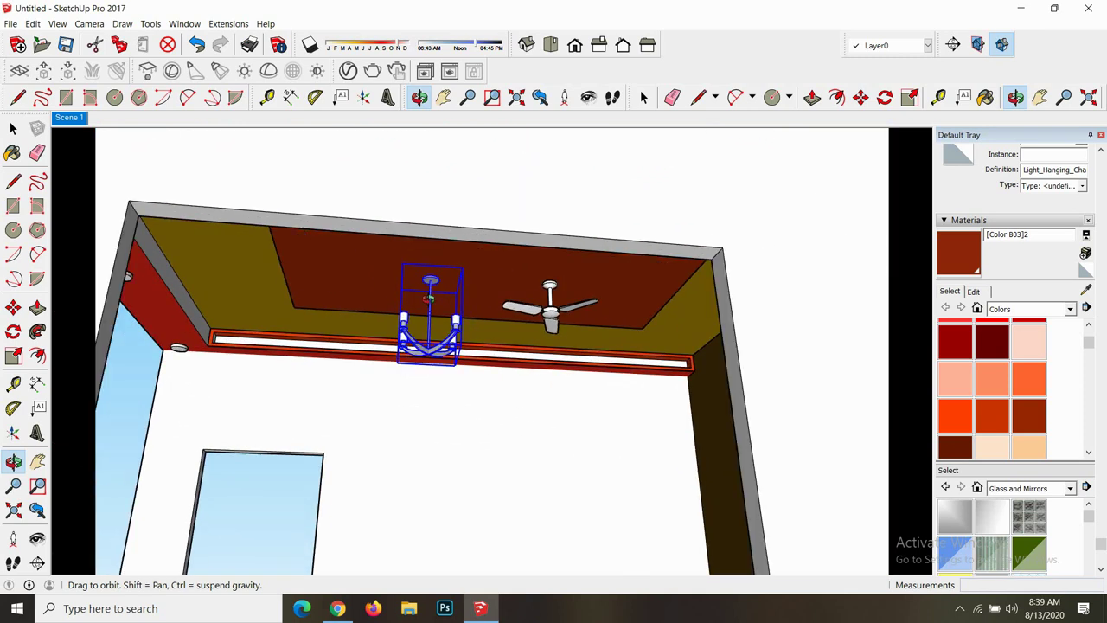
drag(427, 288, 752, 416)
scroll(753, 416, up, 4)
scroll(752, 416, down, 2)
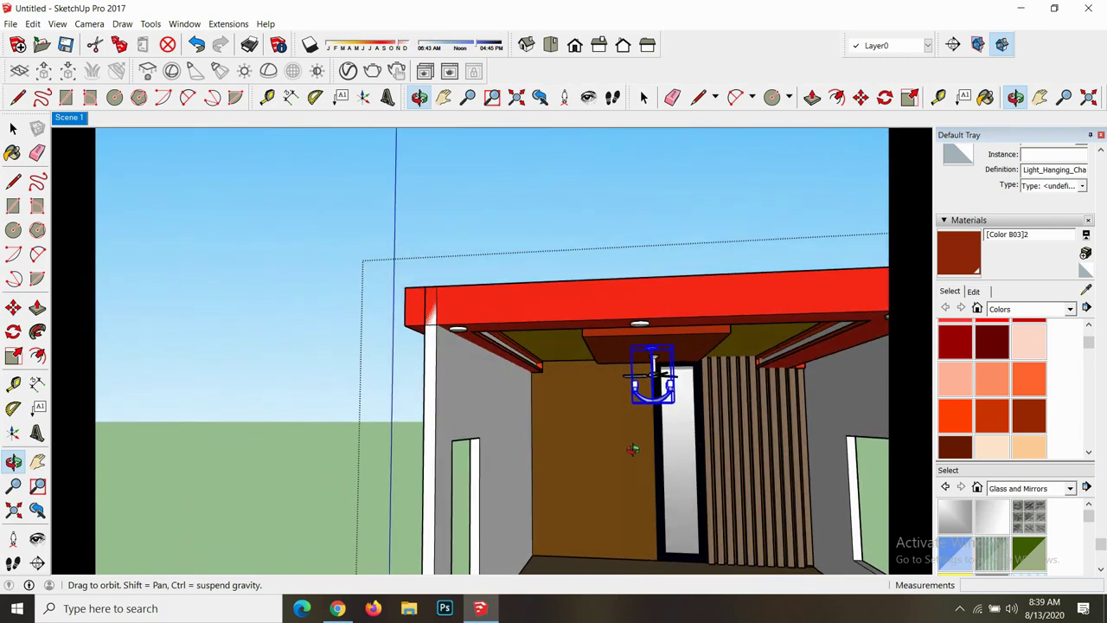
scroll(753, 417, down, 3)
scroll(761, 423, down, 1)
- Orbit to a level front view, return to Select, and open the File menu
key(space)
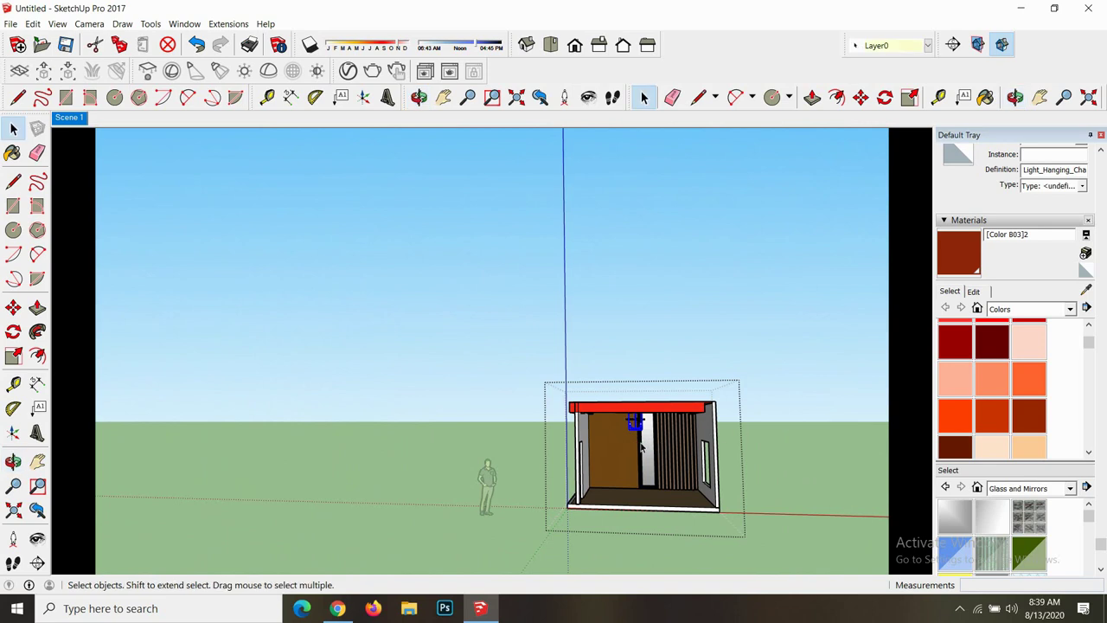
scroll(638, 447, up, 2)
scroll(635, 449, up, 3)
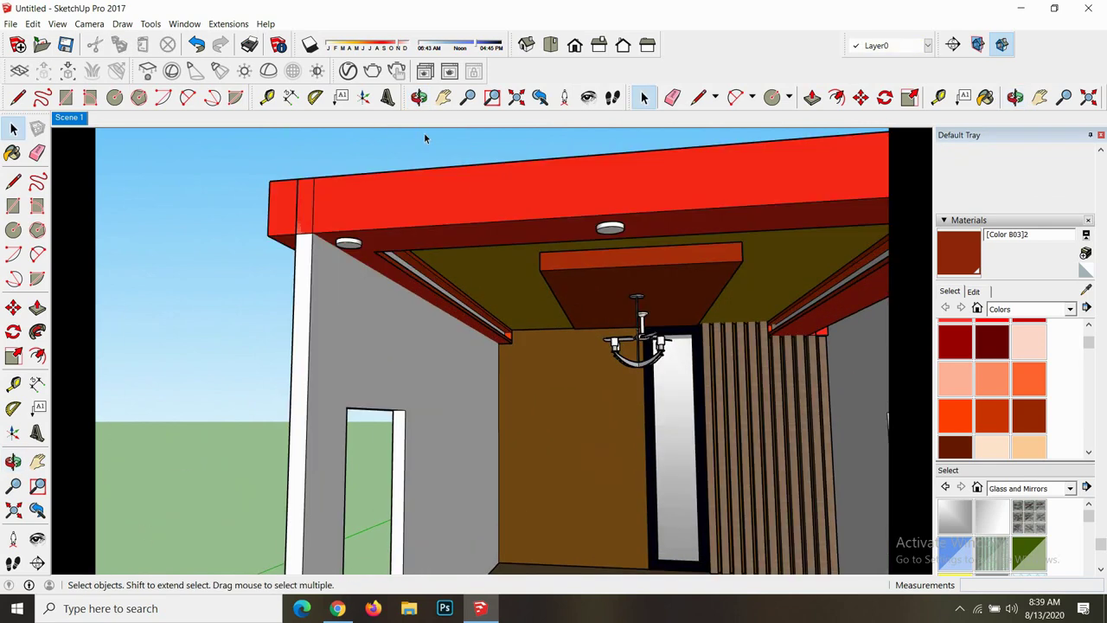
scroll(425, 139, down, 5)
middle_drag(425, 138, 532, 435)
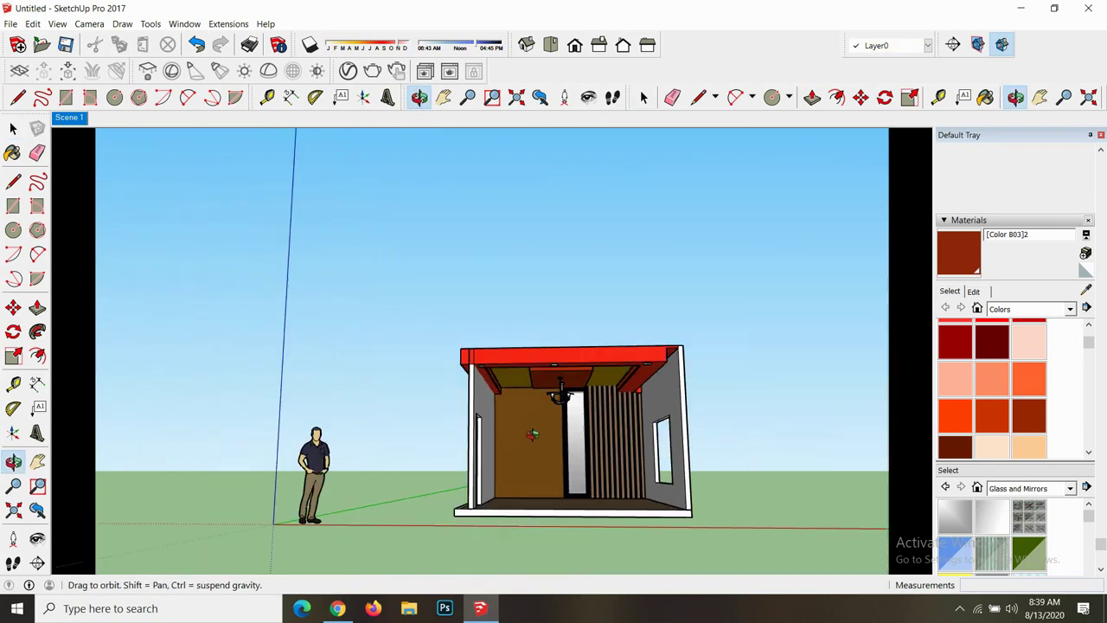
scroll(553, 437, up, 2)
scroll(575, 441, up, 3)
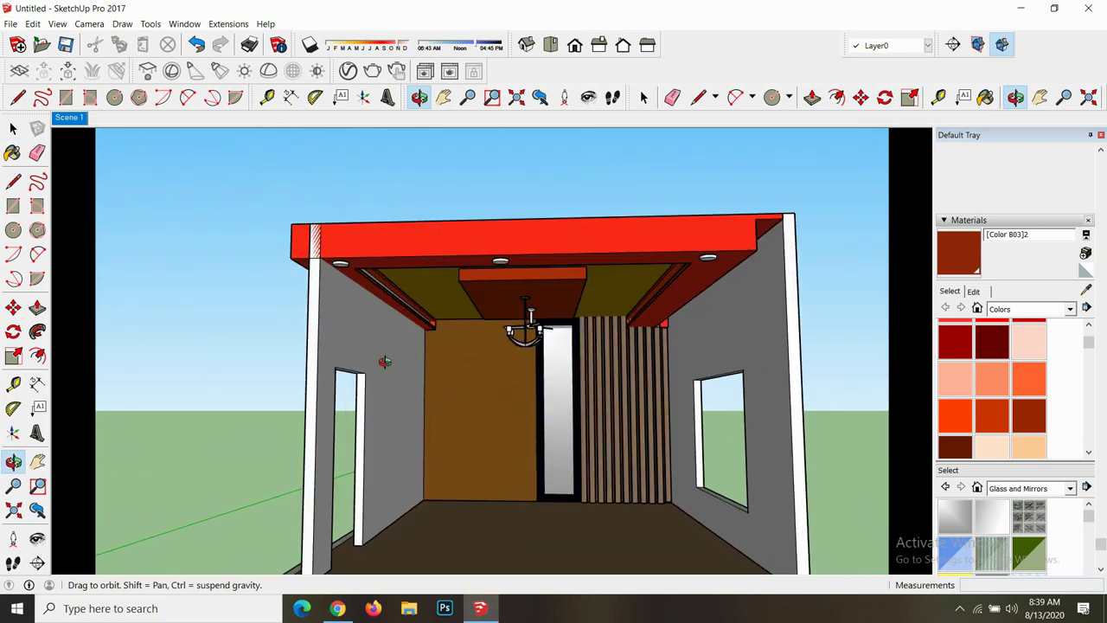
click(13, 127)
click(11, 23)
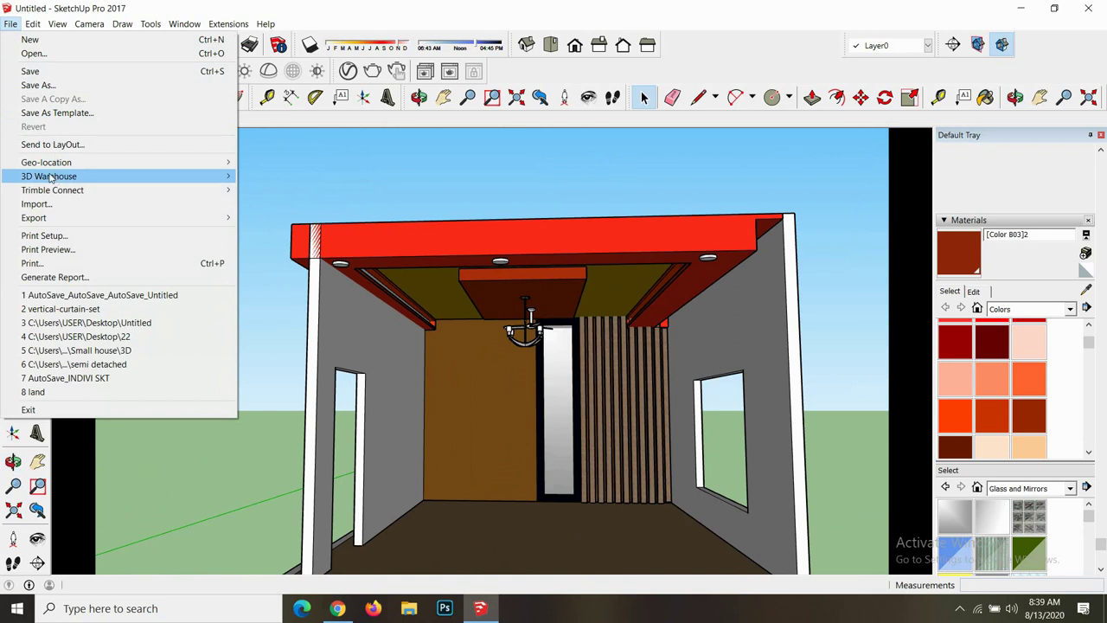
- Import the Bed_Twin2 model found by searching 'bed' in the Architecture folder
click(36, 203)
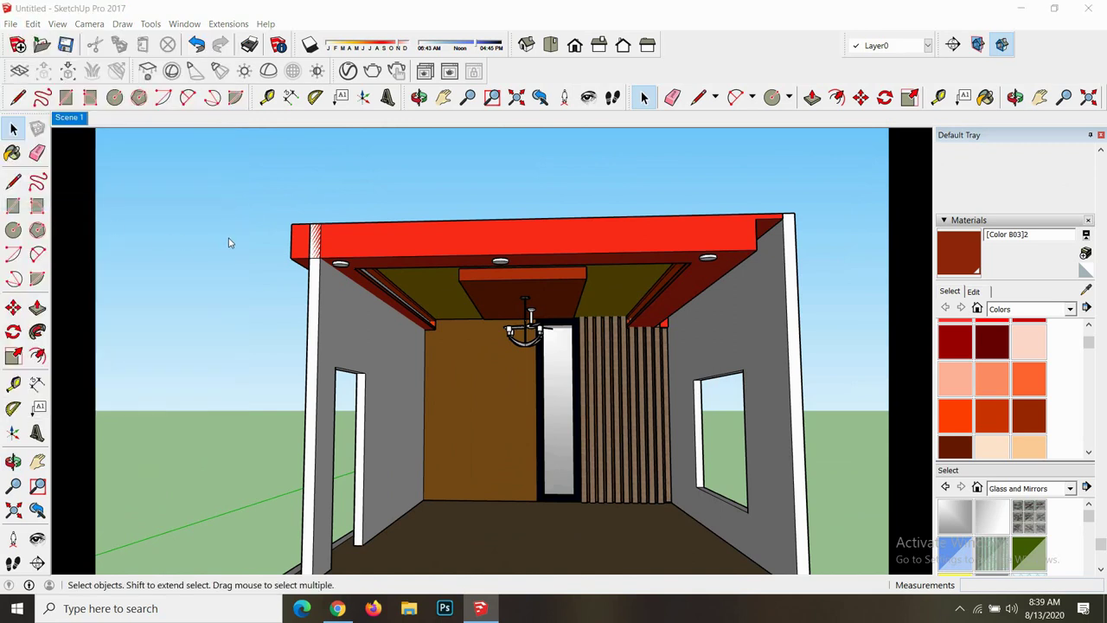
click(410, 137)
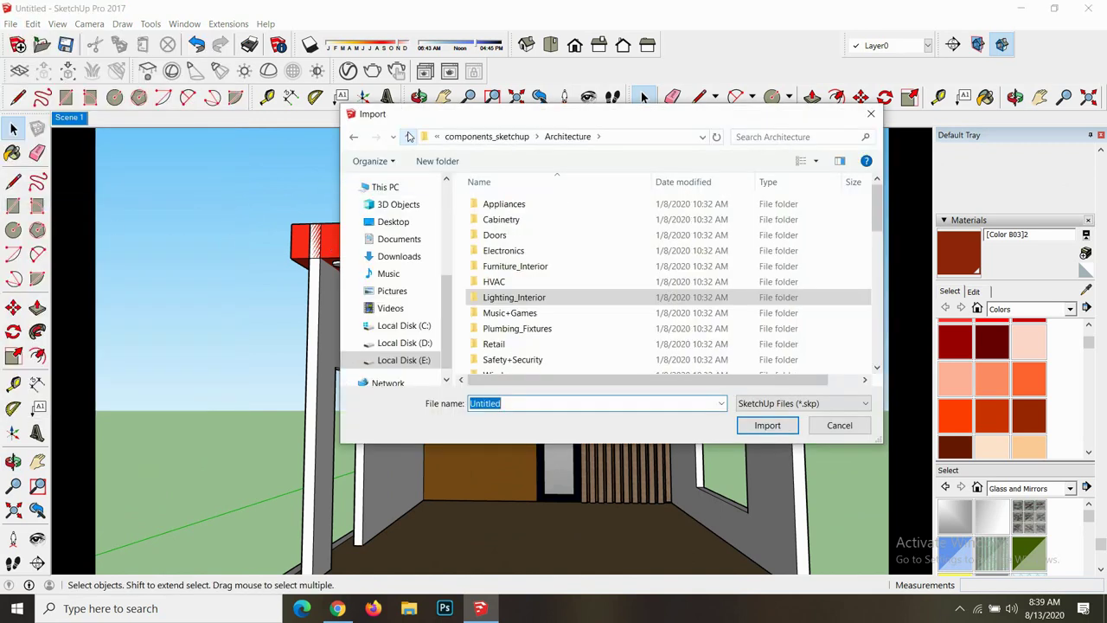
click(749, 137)
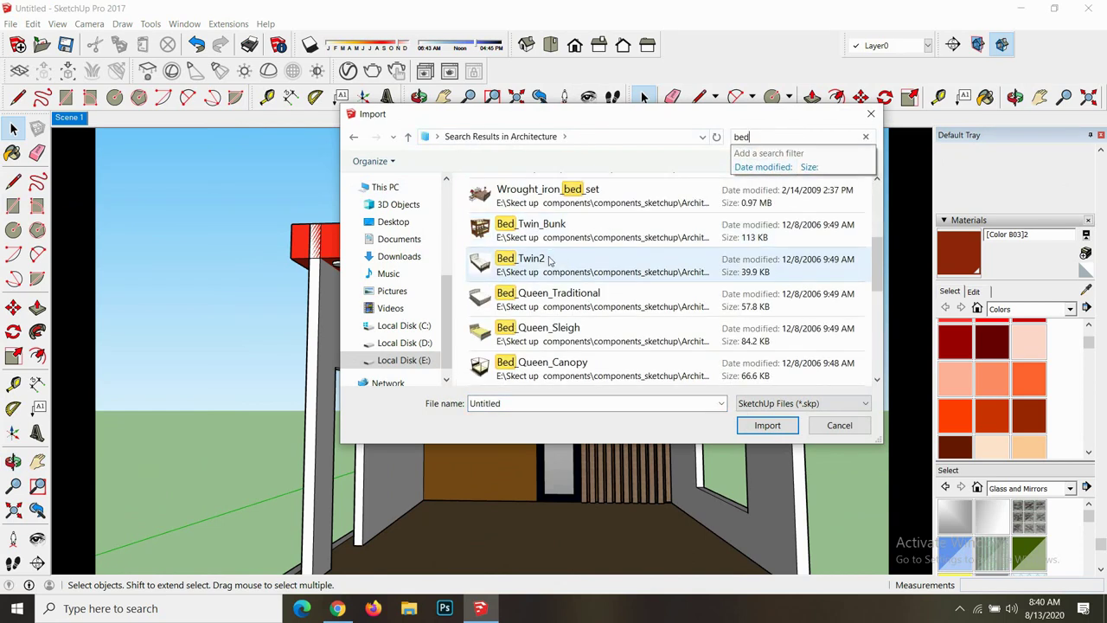
click(551, 260)
click(766, 426)
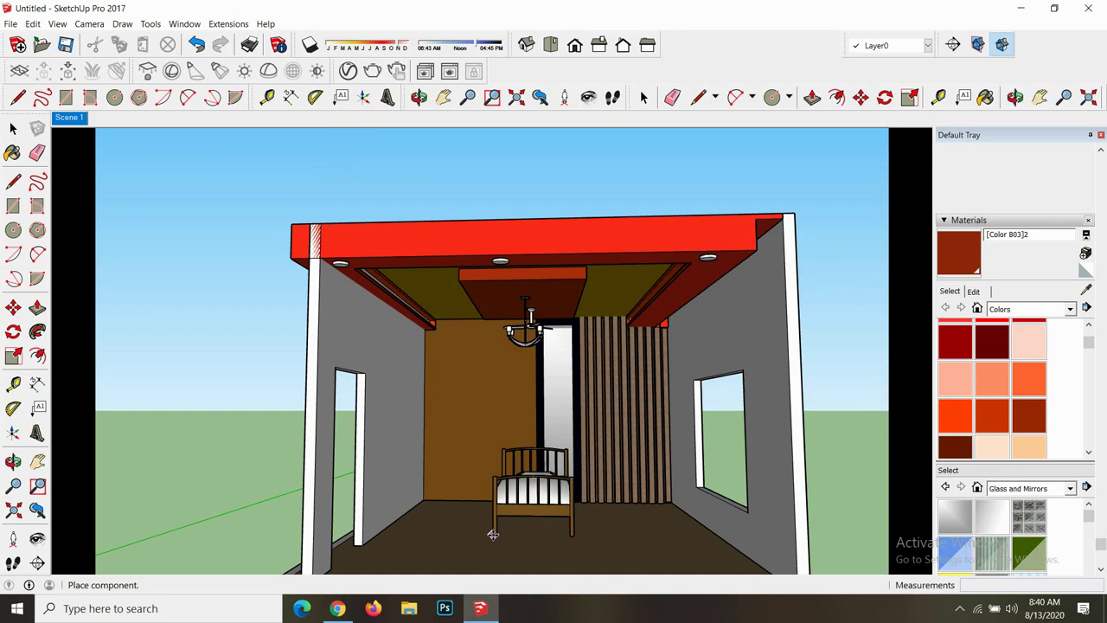
- Set the Bed_Twin2 bed down on the room floor beside the curtains
click(493, 528)
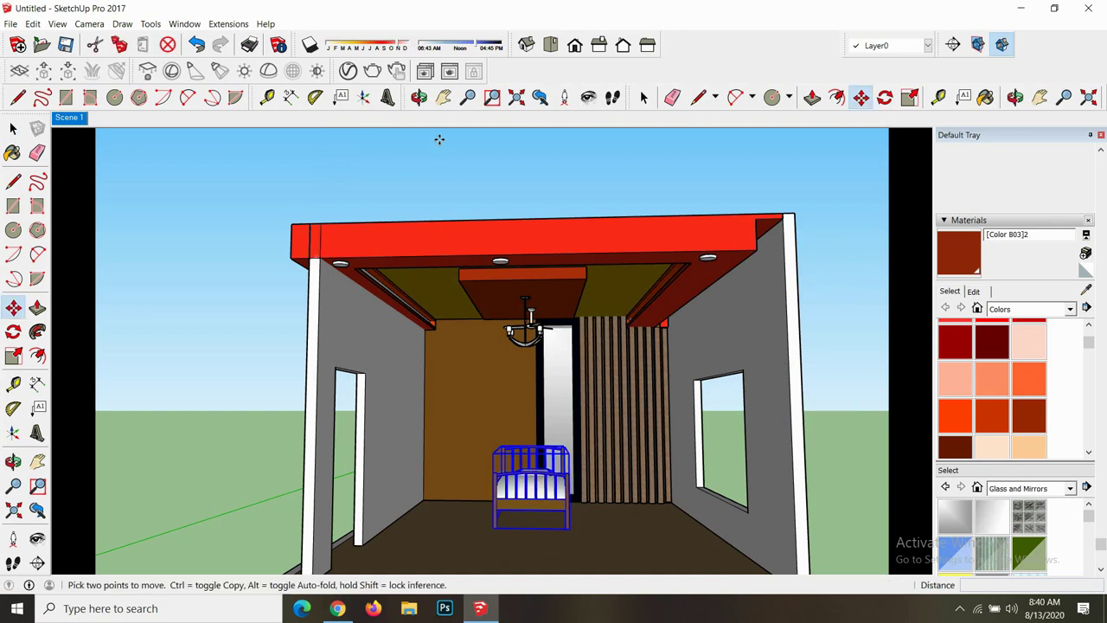
click(419, 97)
mouse_move(528, 328)
mouse_down()
mouse_move(490, 320)
mouse_move(519, 400)
mouse_up()
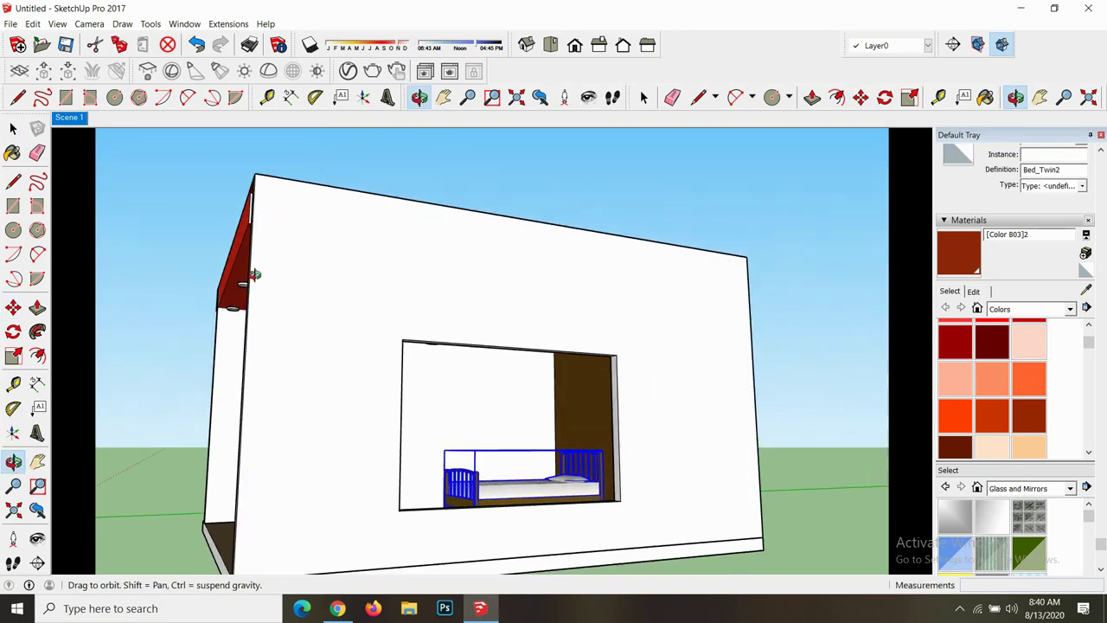
scroll(519, 400, up, 3)
scroll(521, 400, up, 3)
scroll(521, 401, down, 2)
scroll(525, 423, down, 2)
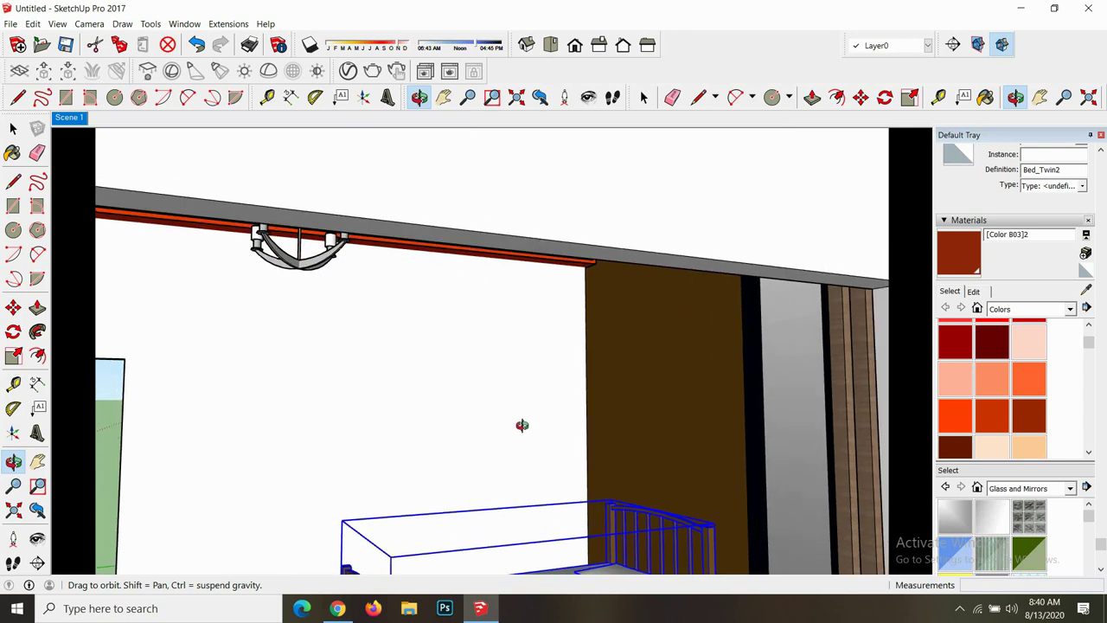
scroll(522, 425, down, 3)
scroll(556, 557, down, 2)
scroll(559, 493, down, 2)
scroll(587, 558, down, 2)
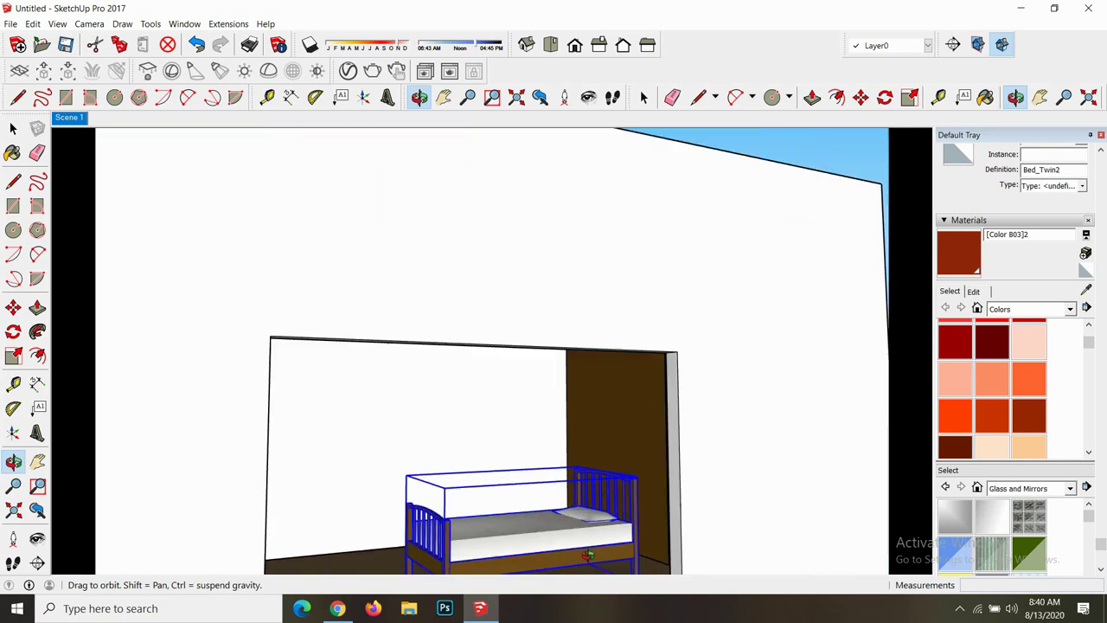
scroll(591, 532, down, 2)
scroll(605, 545, down, 2)
scroll(616, 552, up, 3)
- Move the bed about 0.30 m against the back wall, then view straight into the room
key(m)
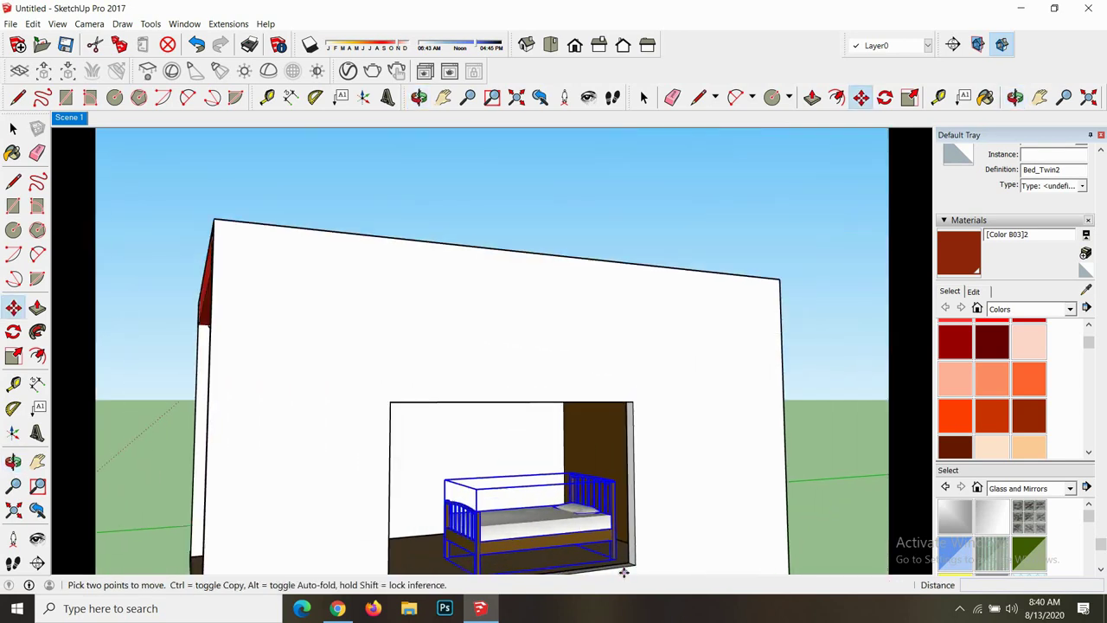
scroll(618, 563, up, 2)
scroll(618, 560, up, 2)
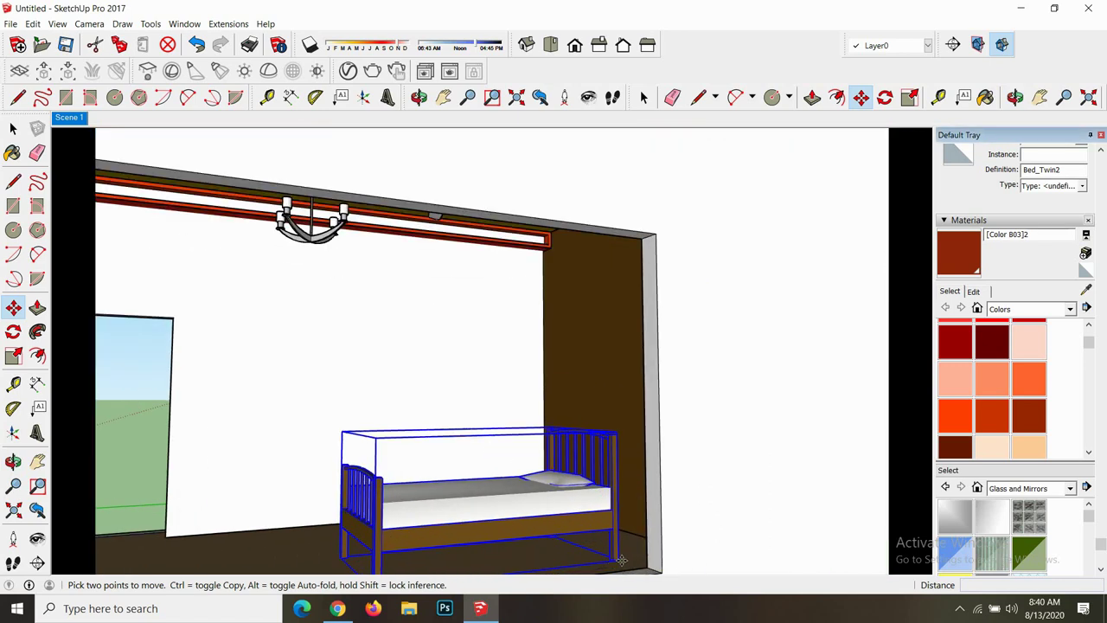
click(618, 561)
click(638, 554)
scroll(545, 506, down, 2)
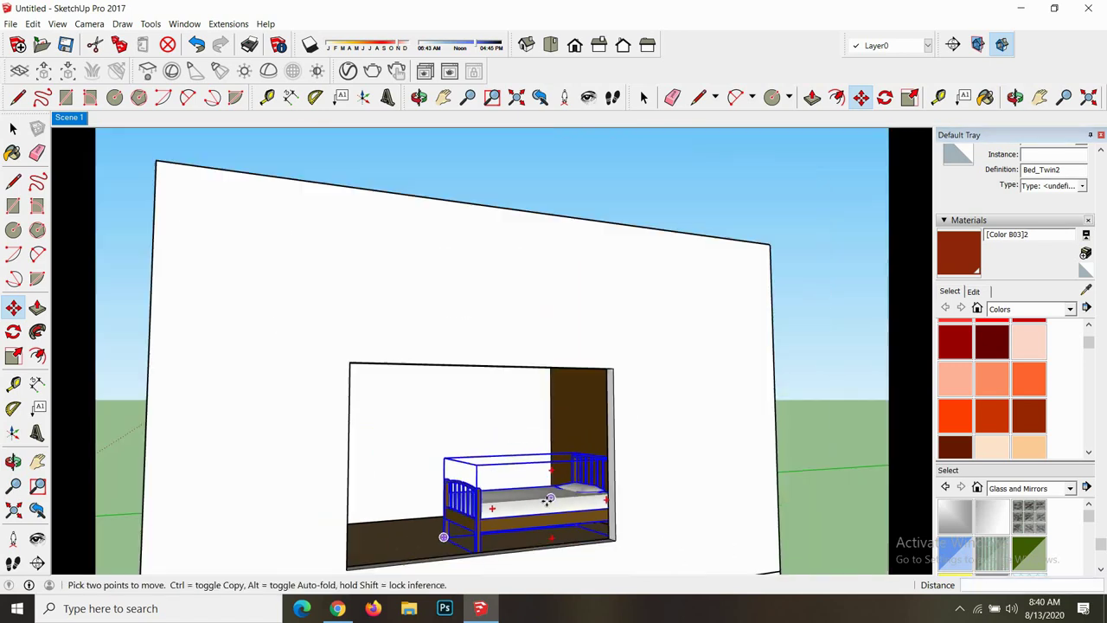
scroll(545, 506, down, 2)
scroll(545, 506, down, 1)
click(418, 97)
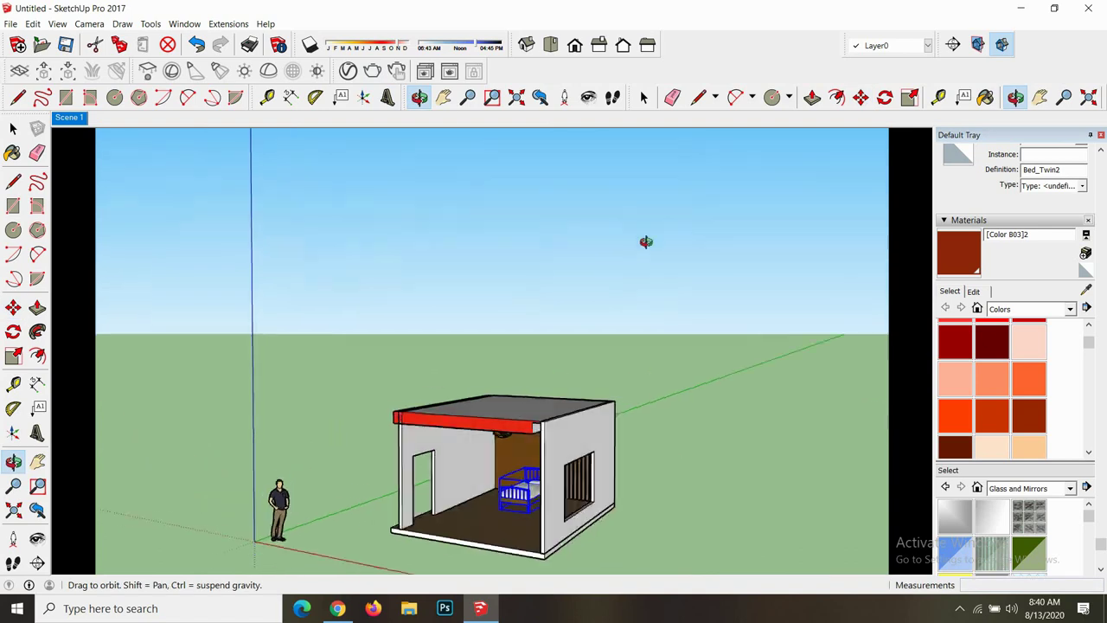
drag(646, 240, 772, 202)
key(space)
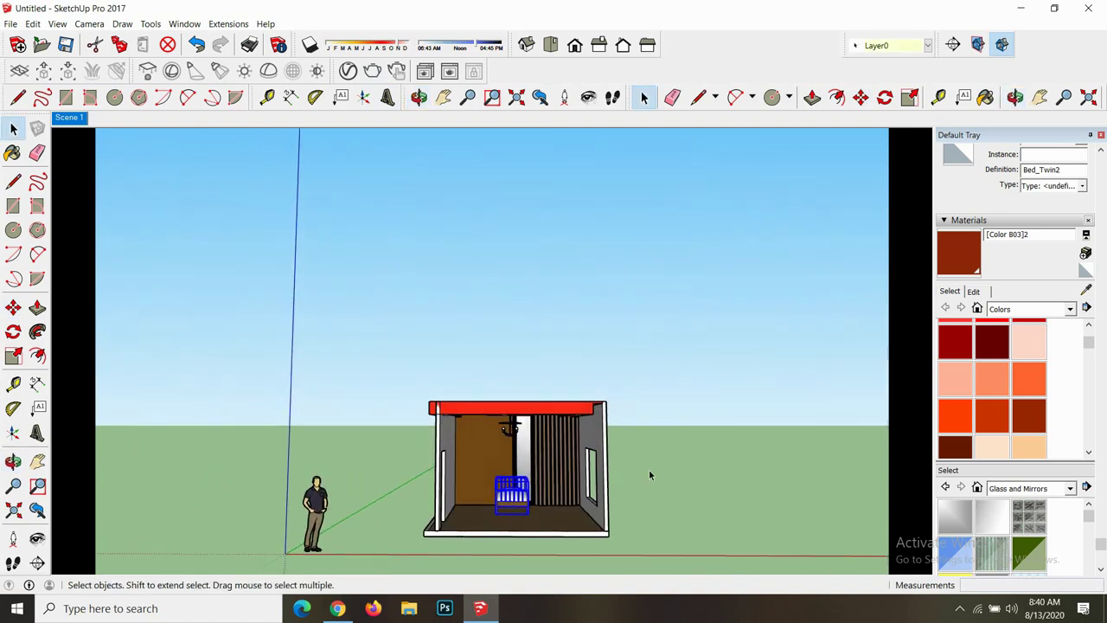
scroll(510, 500, up, 2)
scroll(508, 499, up, 3)
scroll(511, 500, down, 2)
scroll(510, 500, up, 1)
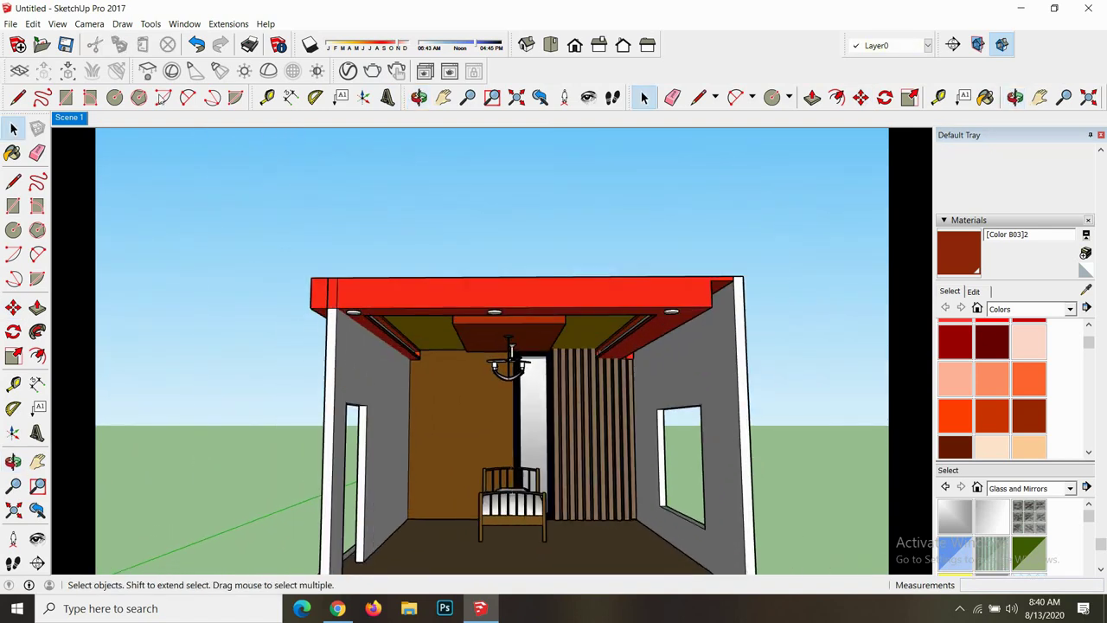
click(11, 23)
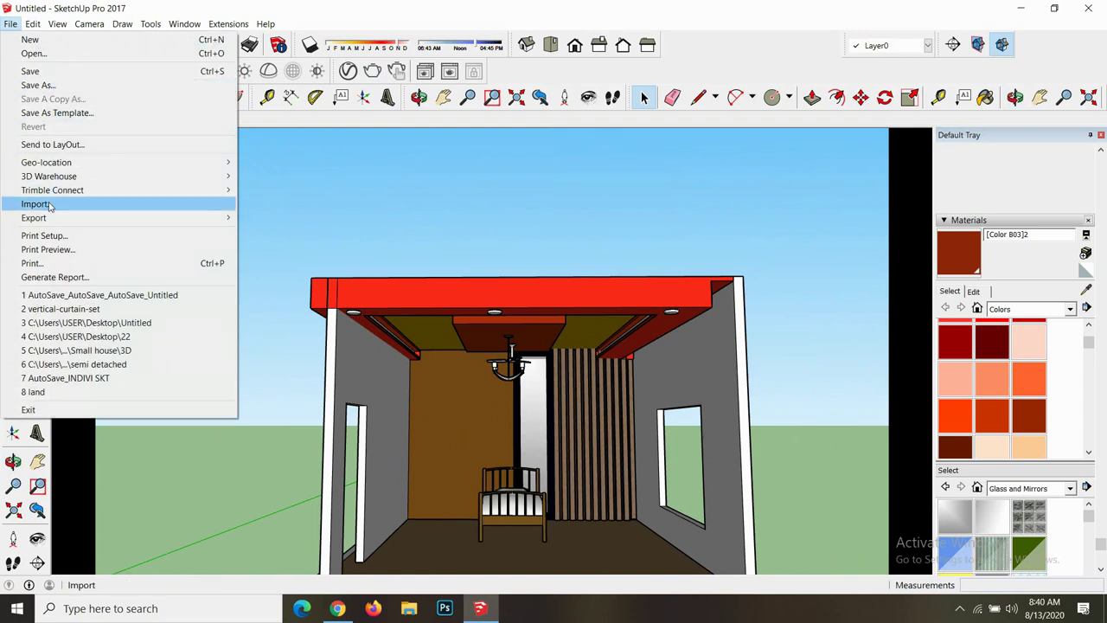
- Import the tham model from components_sketchup > carpet > Son Carpet > Son Carpet
click(35, 204)
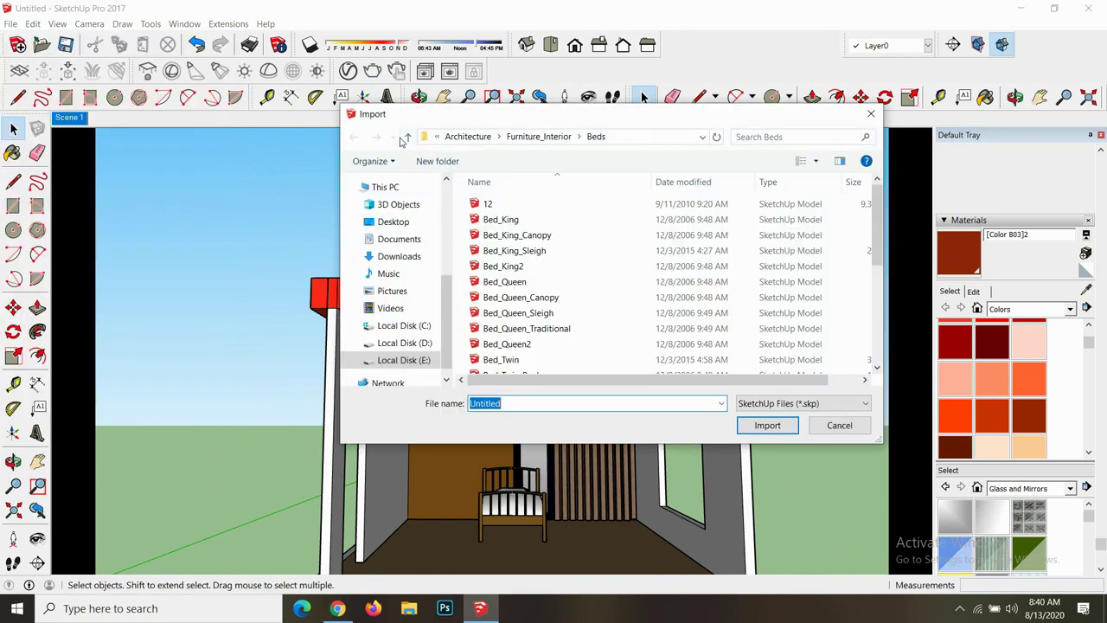
click(405, 138)
click(412, 139)
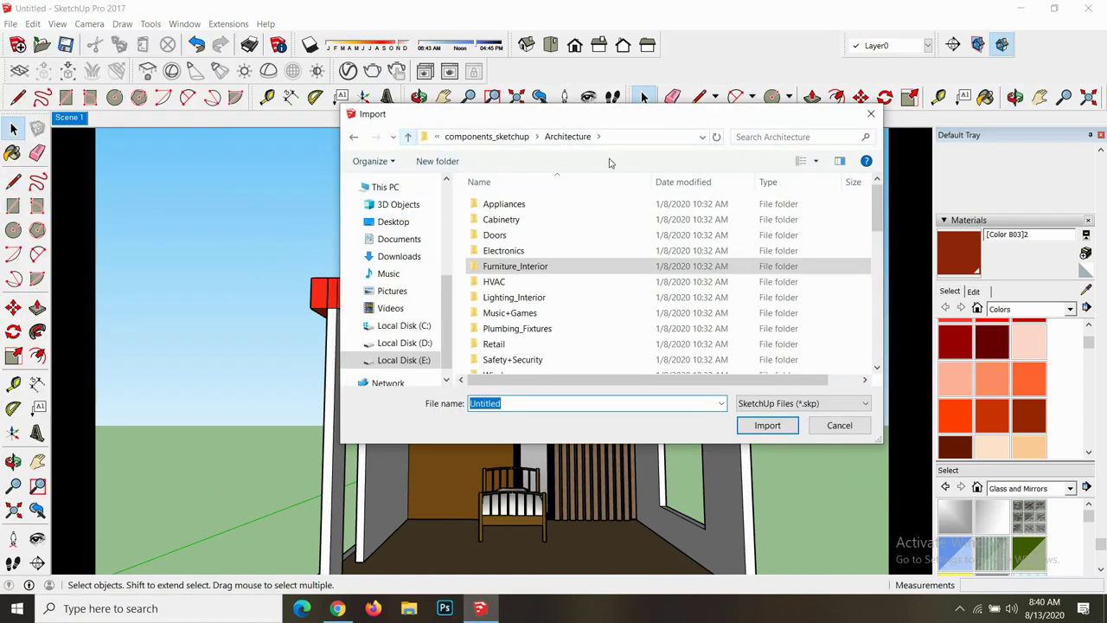
click(407, 137)
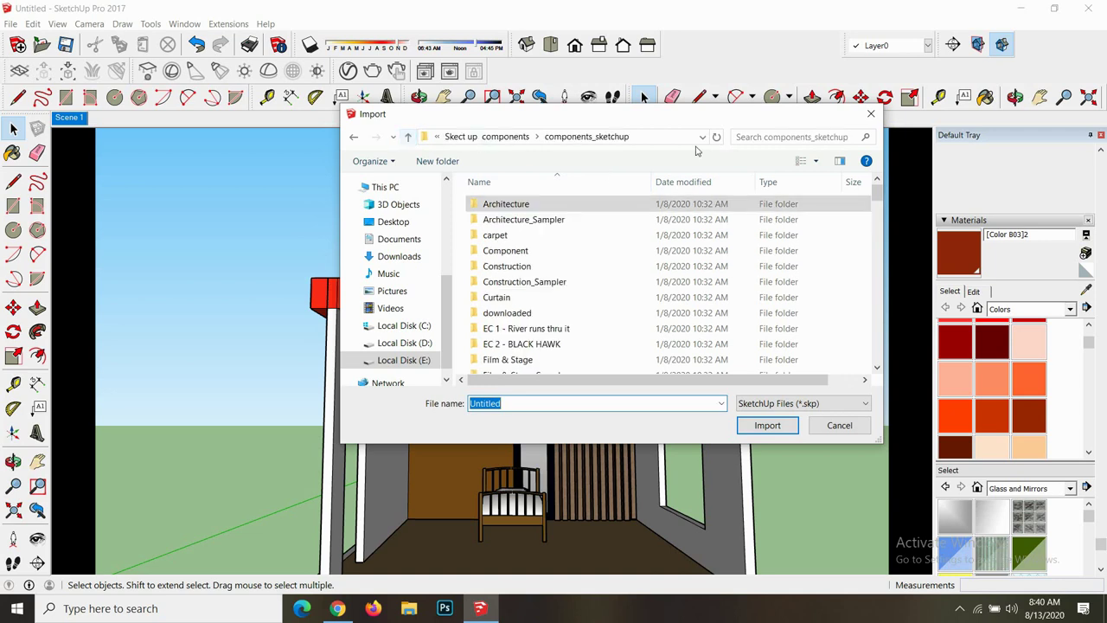
click(489, 237)
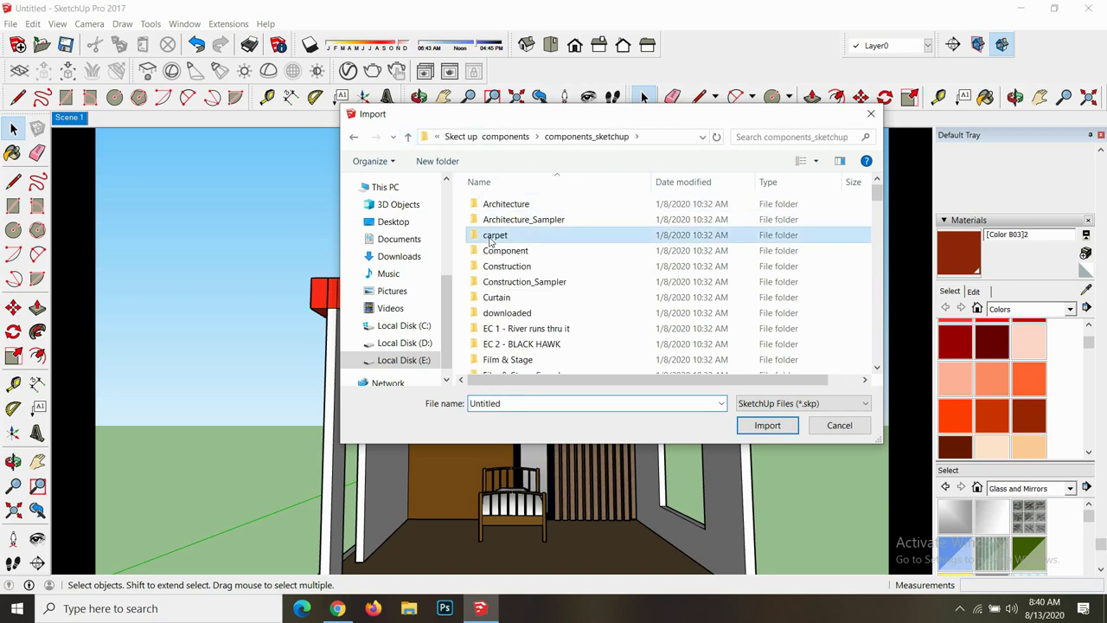
click(756, 424)
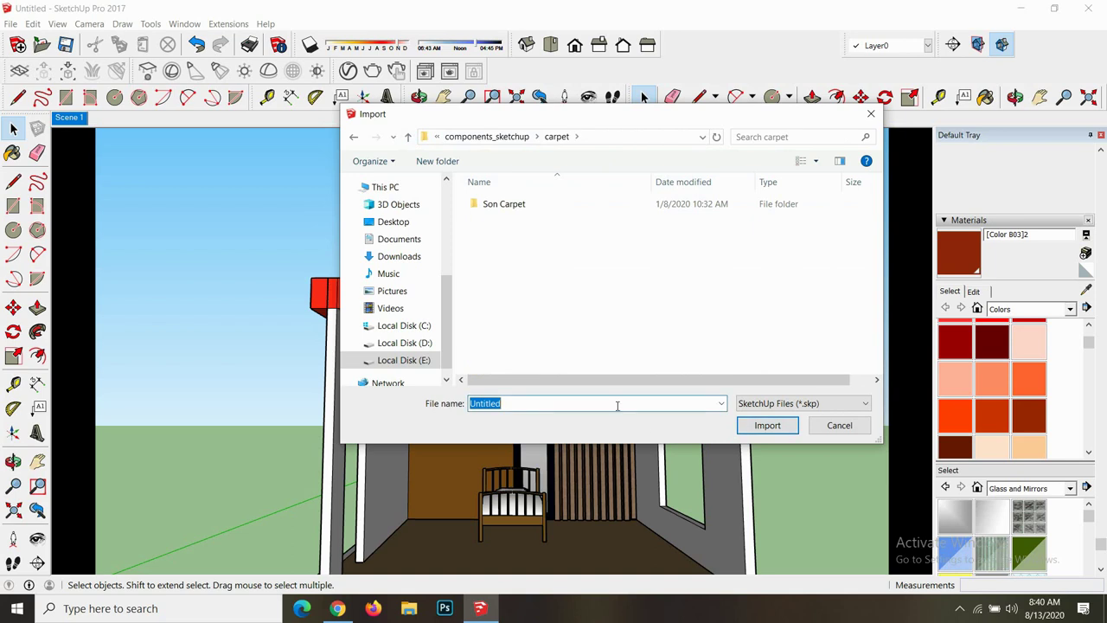
click(523, 210)
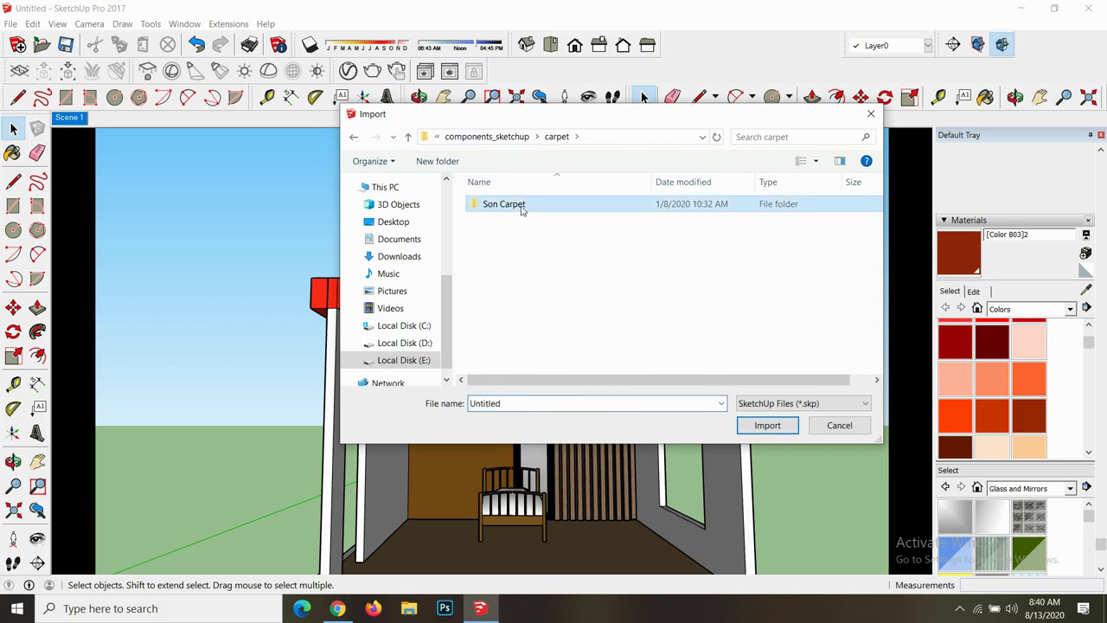
double_click(526, 208)
click(492, 207)
double_click(492, 208)
click(499, 208)
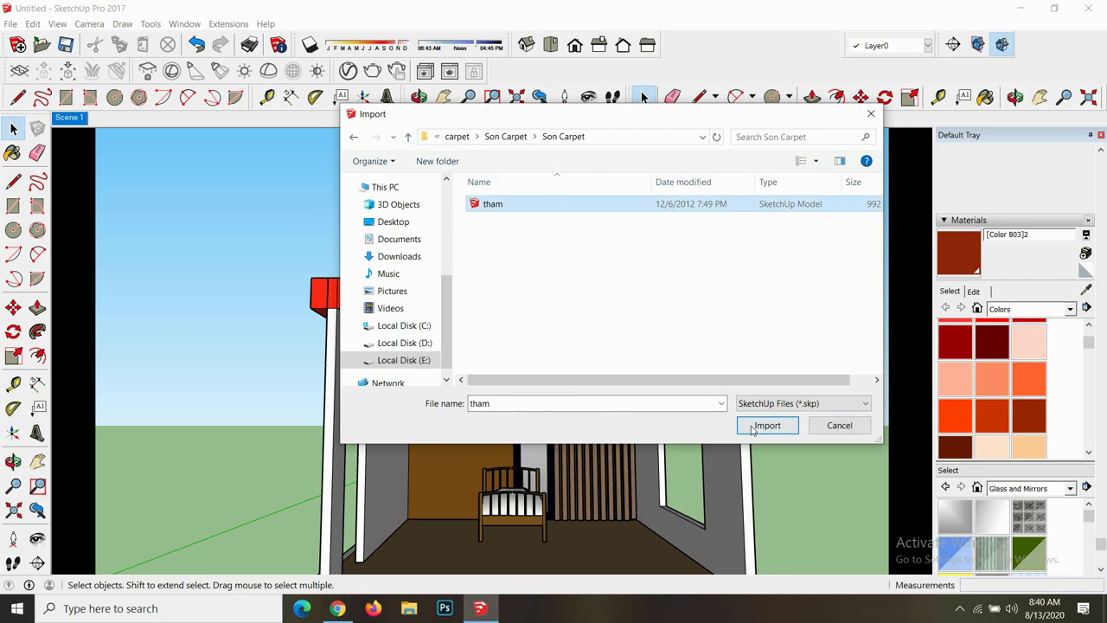
click(753, 427)
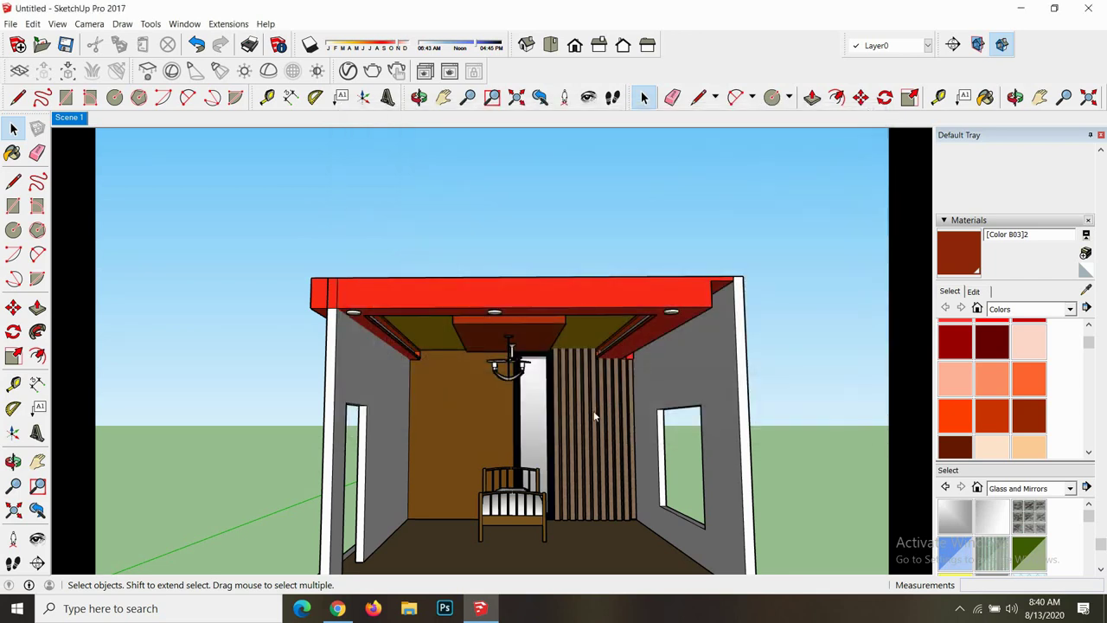
- Lay the tham carpet on the floor in front of the bed
scroll(587, 408, down, 3)
scroll(538, 502, up, 1)
scroll(538, 502, up, 3)
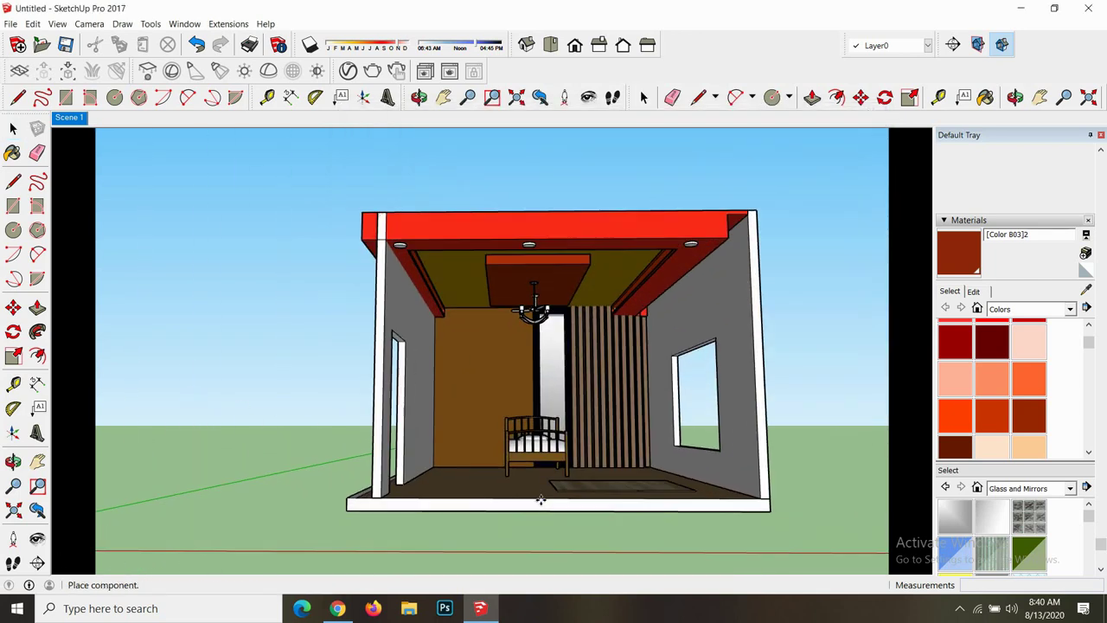
scroll(538, 502, up, 2)
click(536, 492)
click(419, 97)
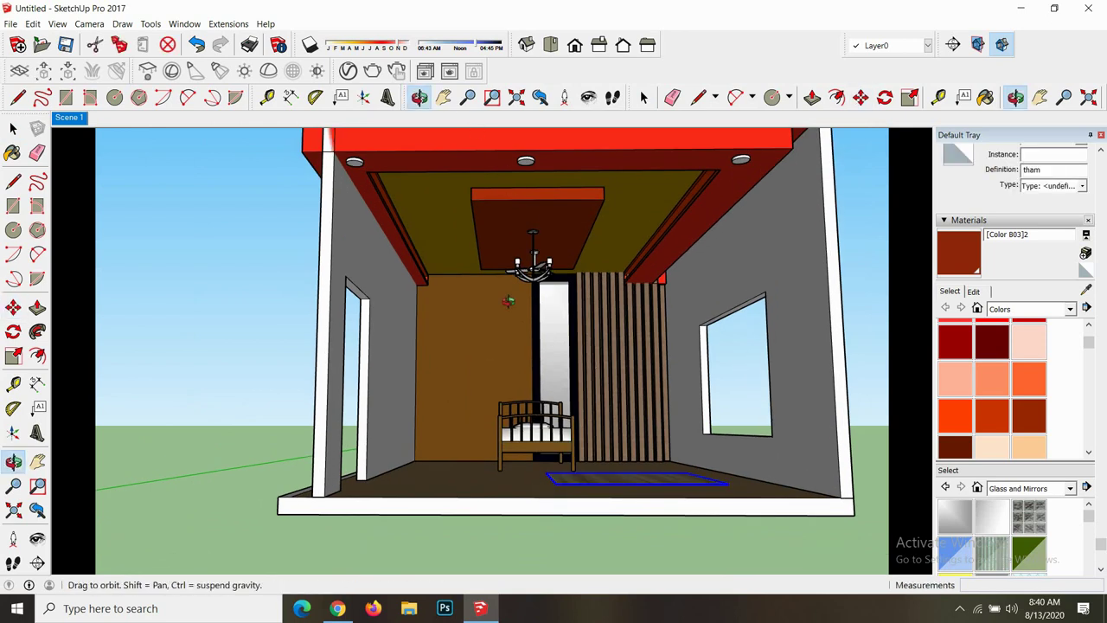
- Scale the carpet's front edge, stretching it toward the viewer and then back in
mouse_move(605, 484)
mouse_down()
mouse_move(634, 559)
mouse_move(601, 532)
mouse_up()
key(s)
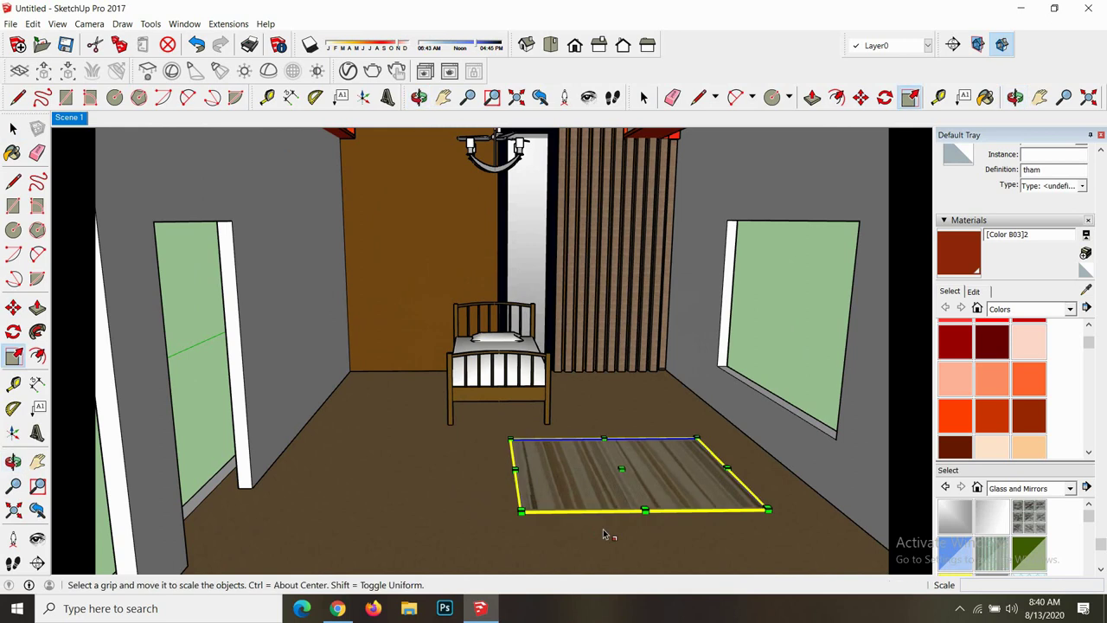
scroll(524, 468, up, 2)
scroll(523, 474, up, 2)
scroll(519, 480, up, 1)
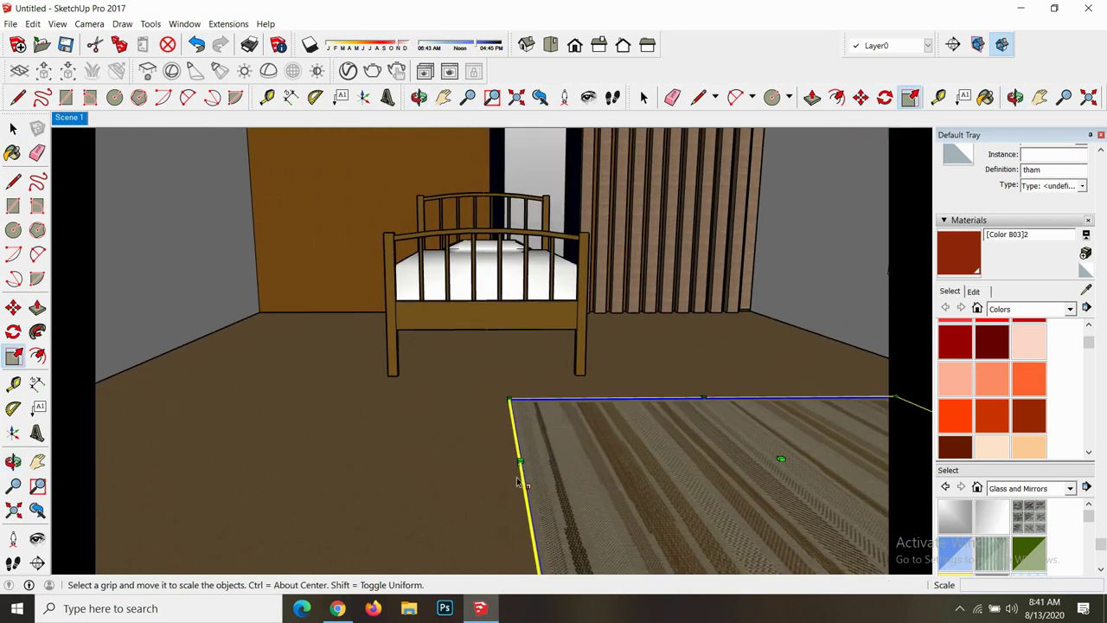
scroll(515, 481, up, 1)
scroll(519, 472, up, 1)
scroll(524, 462, up, 1)
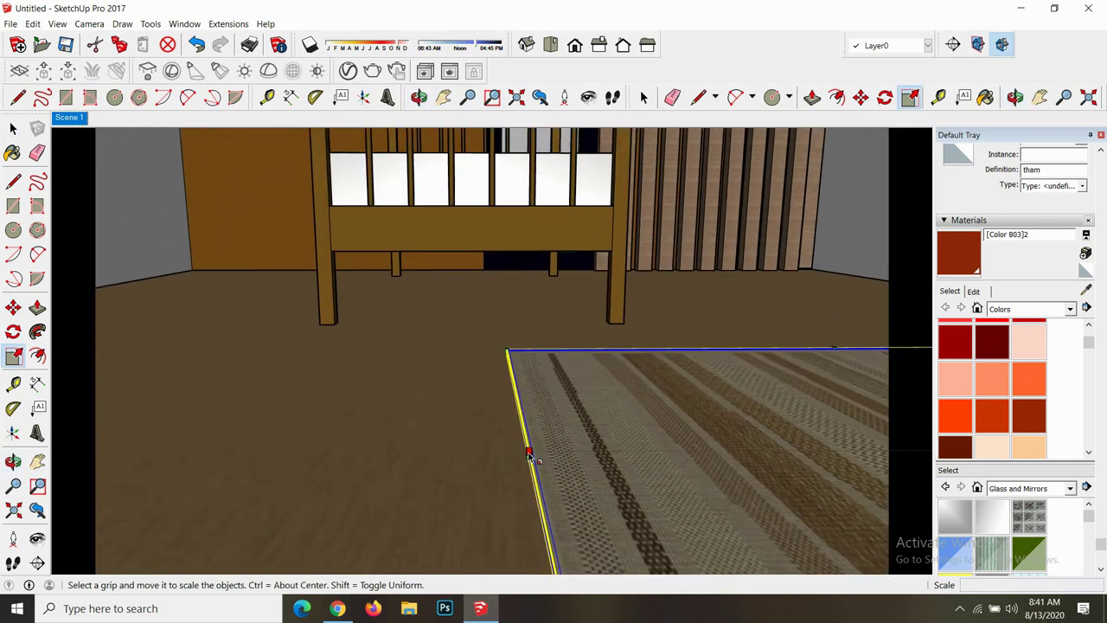
scroll(555, 459, down, 1)
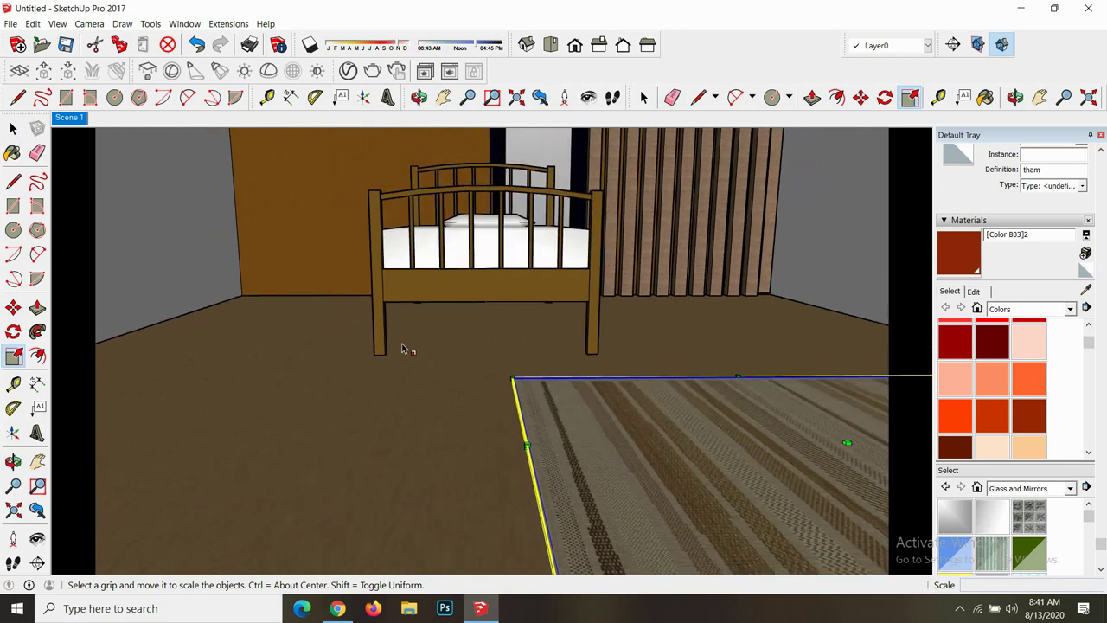
click(419, 97)
mouse_move(553, 363)
mouse_down()
mouse_move(795, 404)
mouse_move(746, 384)
mouse_move(699, 391)
mouse_move(805, 378)
mouse_move(732, 395)
mouse_up()
key(s)
scroll(641, 389, up, 2)
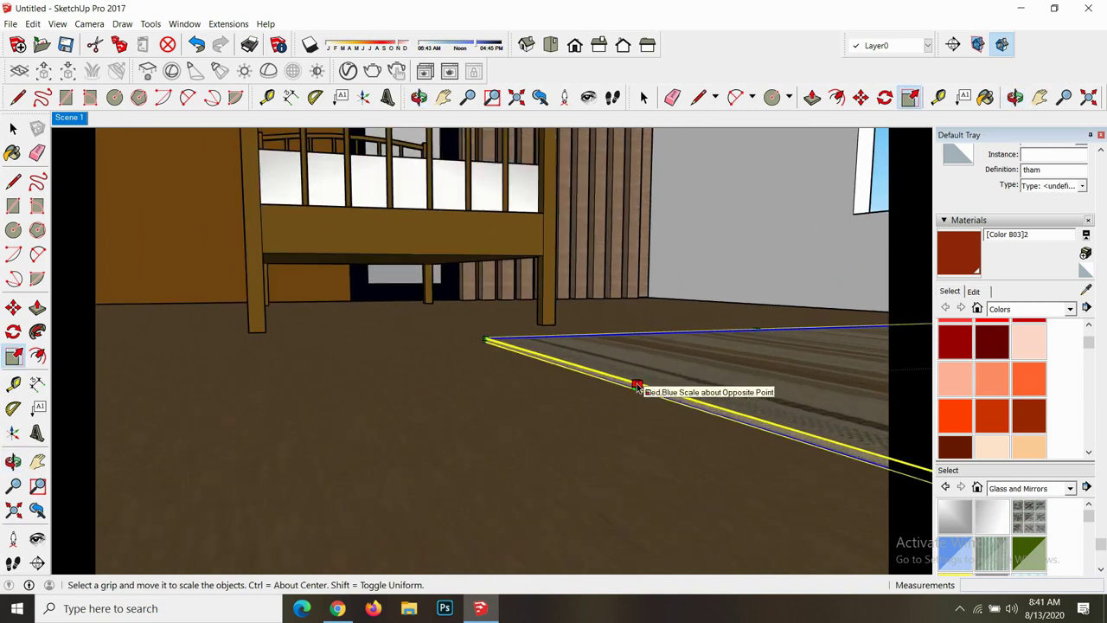
scroll(641, 387, up, 1)
scroll(641, 383, up, 1)
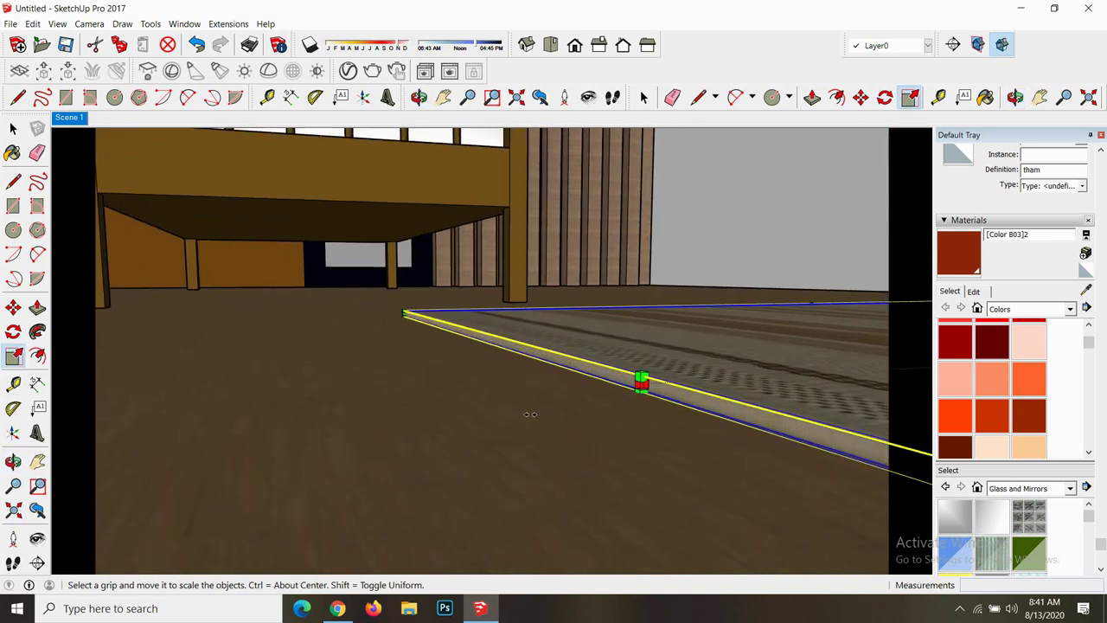
scroll(475, 422, down, 1)
scroll(433, 428, down, 2)
scroll(398, 433, down, 1)
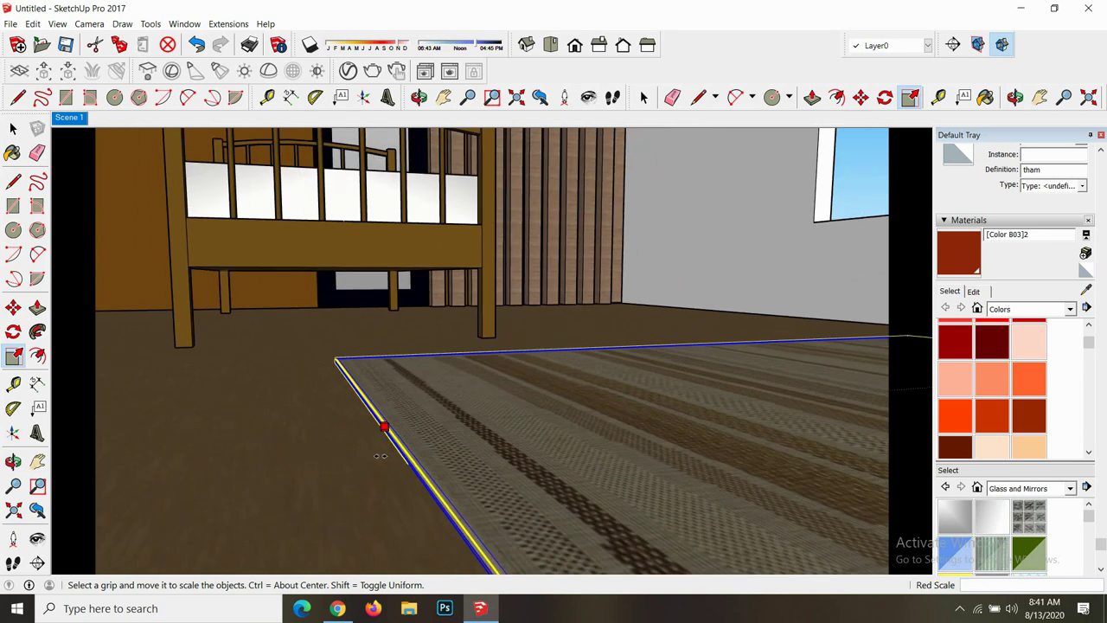
scroll(372, 437, down, 1)
scroll(359, 437, down, 2)
scroll(346, 439, down, 1)
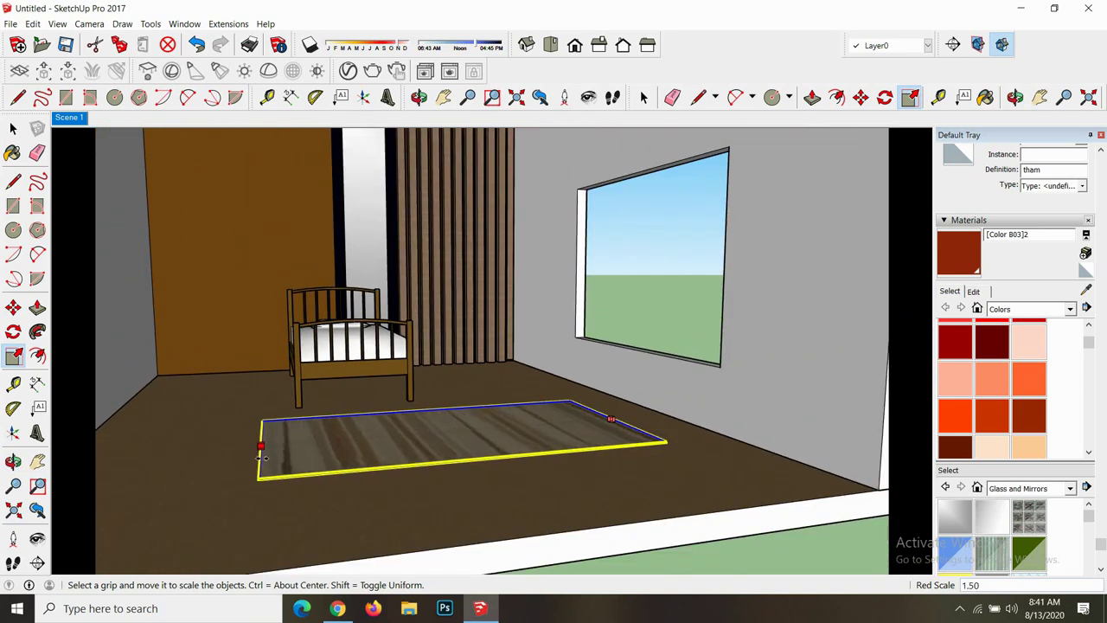
scroll(263, 456, down, 1)
scroll(264, 456, down, 1)
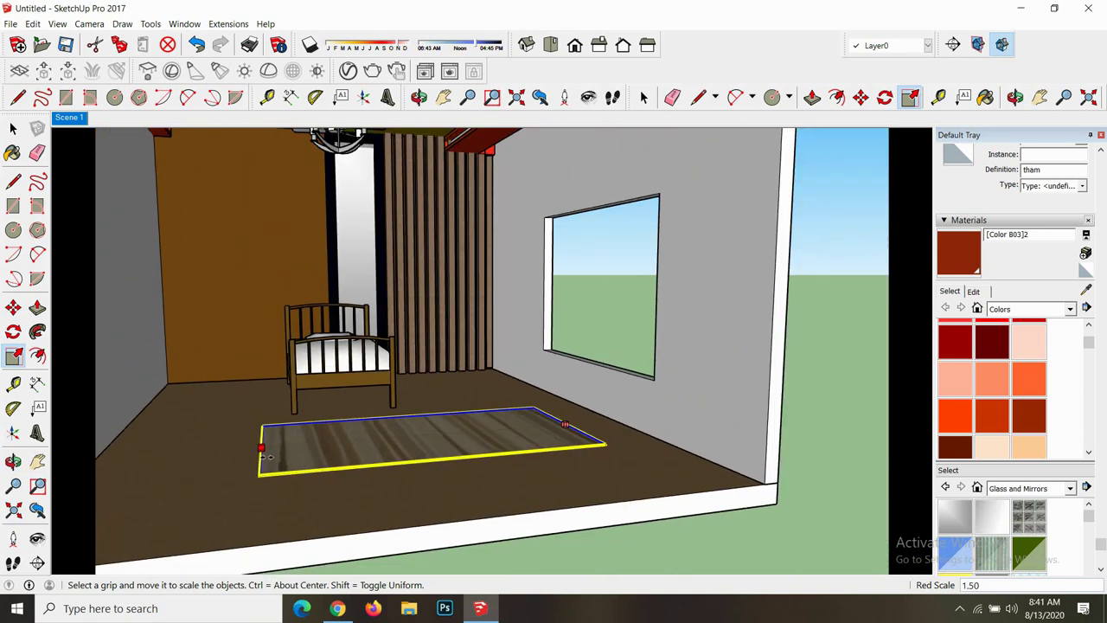
scroll(432, 470, up, 2)
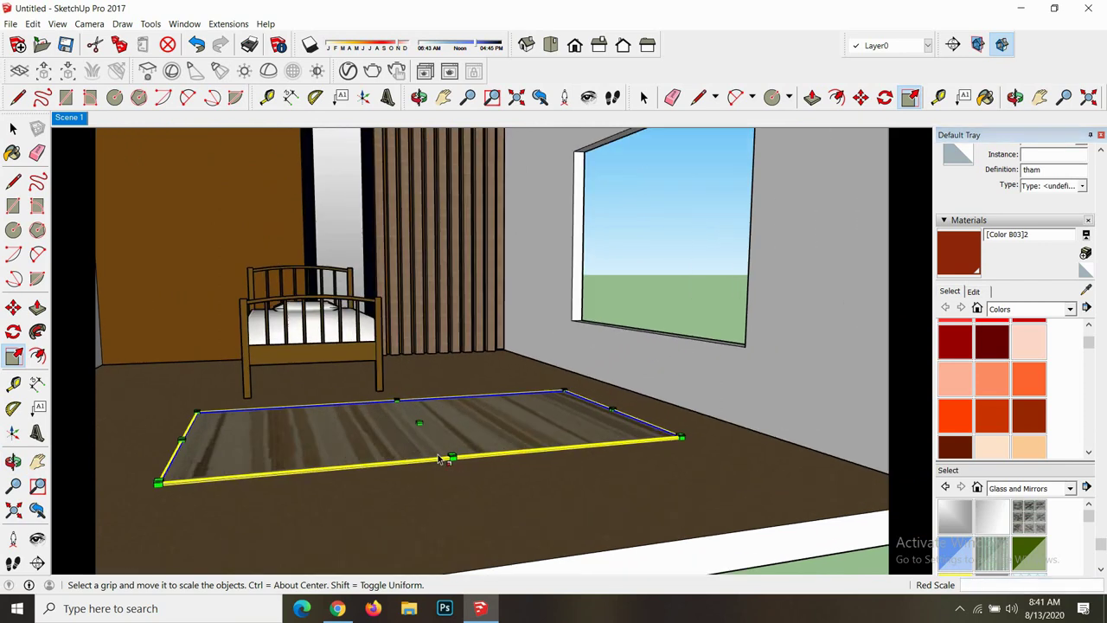
scroll(445, 459, up, 2)
scroll(453, 463, up, 2)
scroll(478, 490, up, 1)
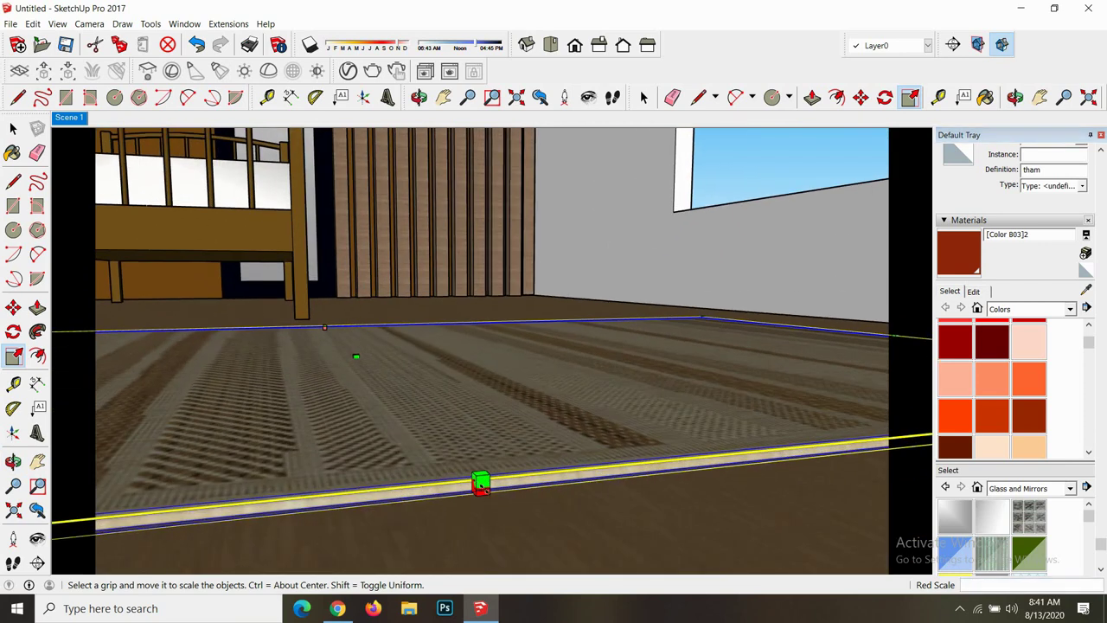
scroll(485, 489, down, 1)
scroll(491, 494, down, 2)
scroll(487, 490, down, 2)
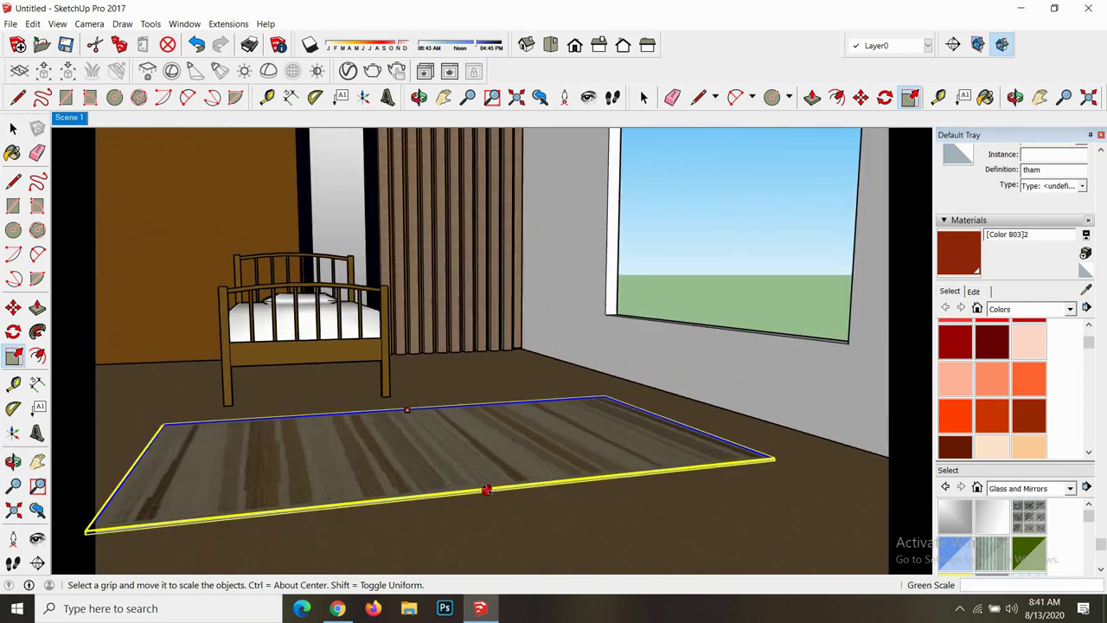
scroll(487, 490, down, 2)
scroll(494, 498, down, 2)
drag(500, 508, 533, 536)
scroll(411, 412, up, 3)
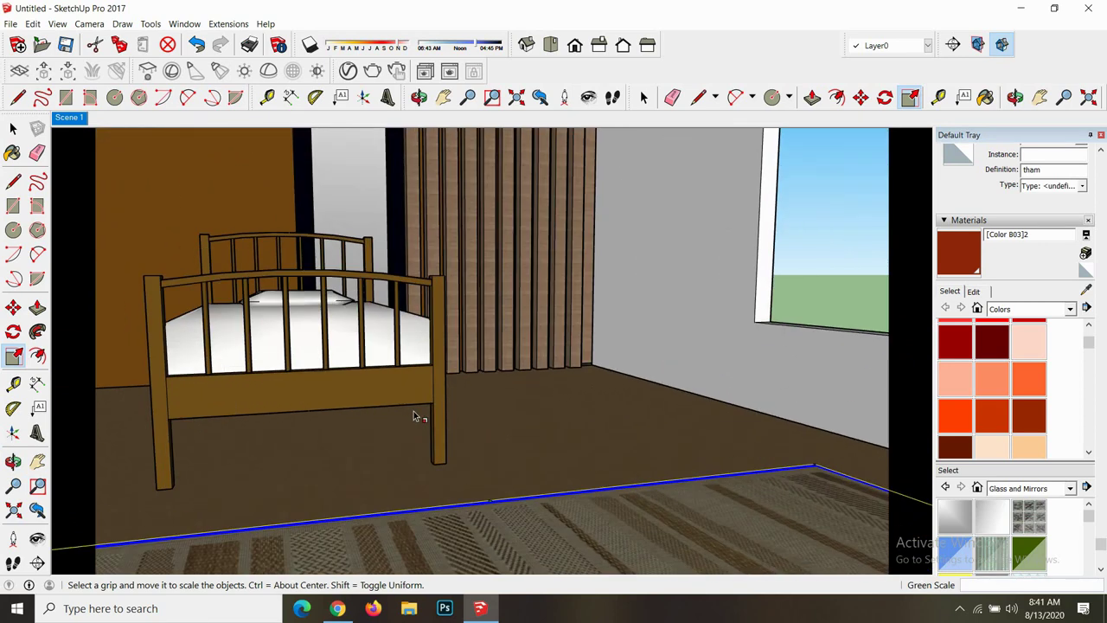
scroll(488, 502, up, 2)
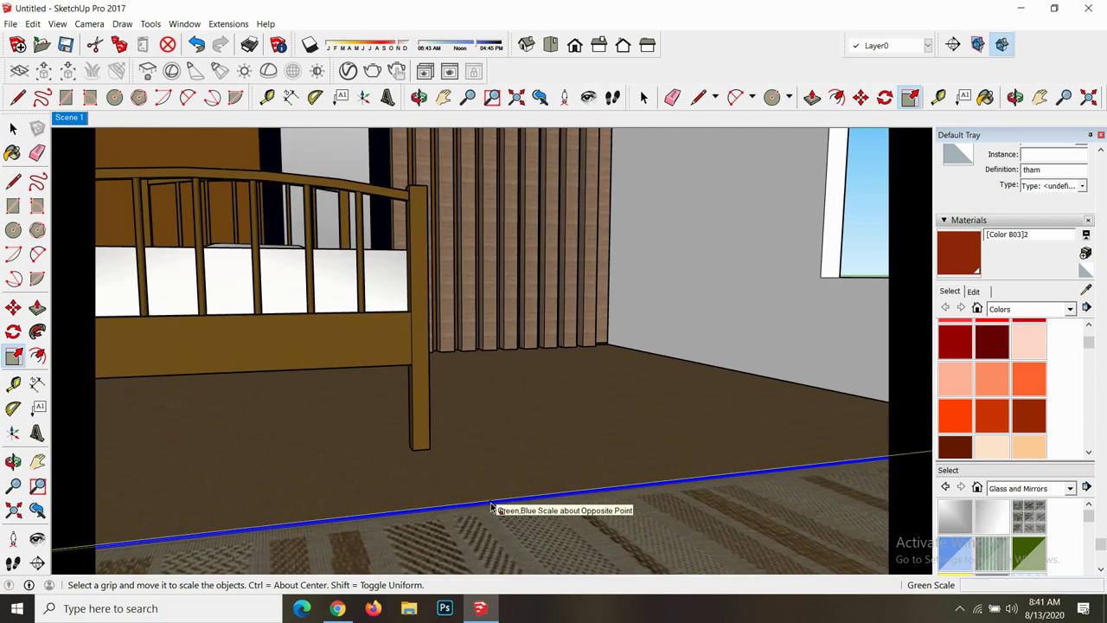
scroll(488, 502, up, 2)
scroll(489, 507, up, 1)
drag(491, 520, 363, 362)
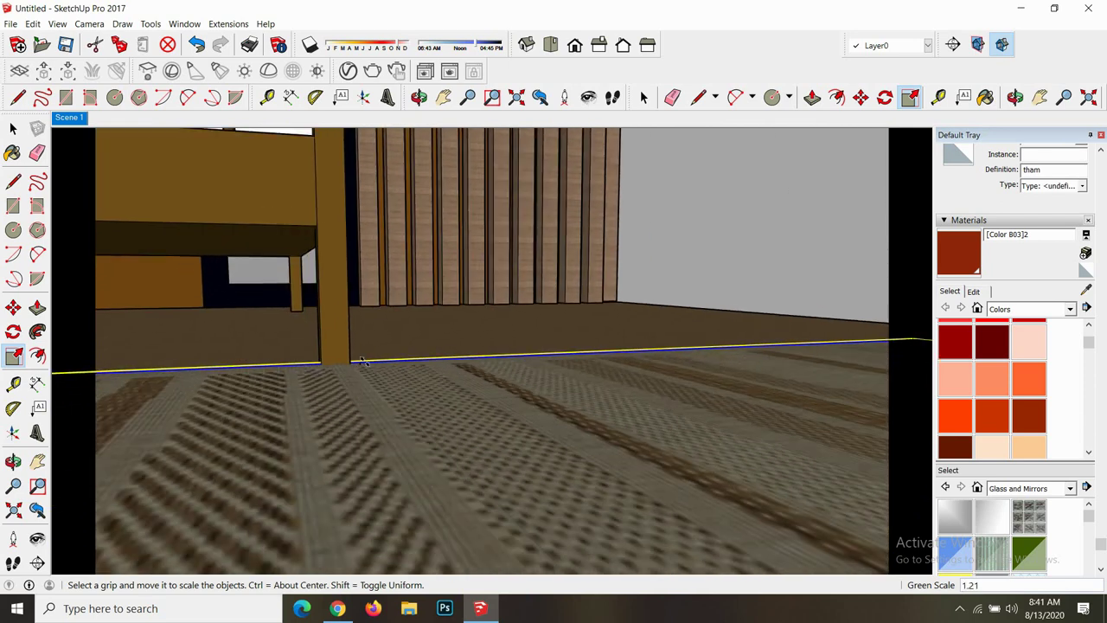
- Stretch the carpet's back edge toward the bed and its left side outward
scroll(362, 361, down, 2)
scroll(362, 364, down, 2)
scroll(362, 367, down, 2)
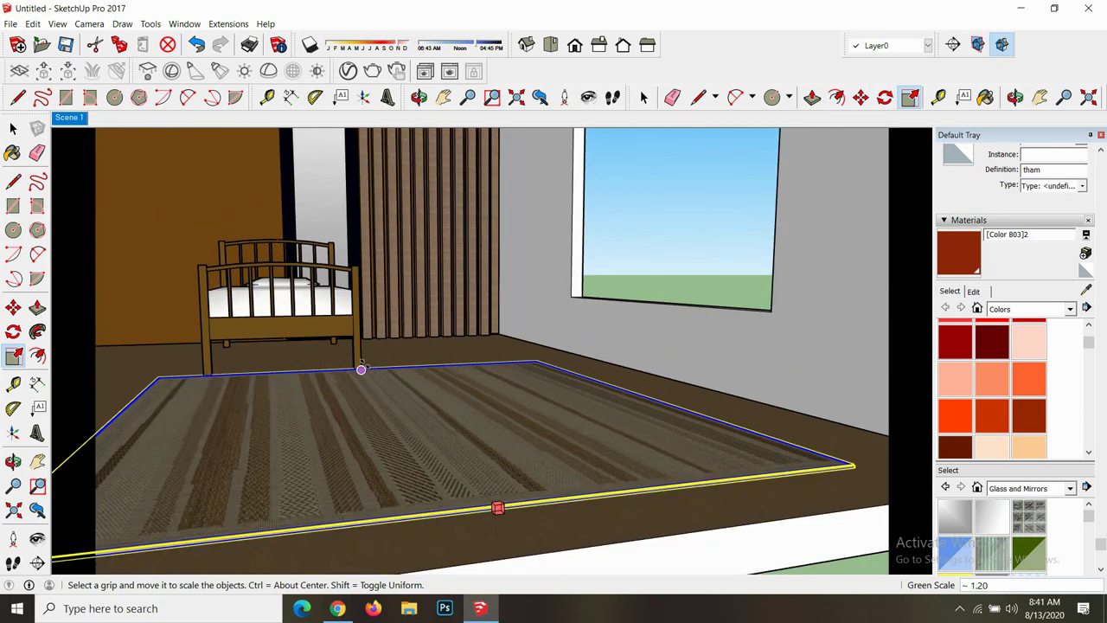
drag(360, 351, 385, 356)
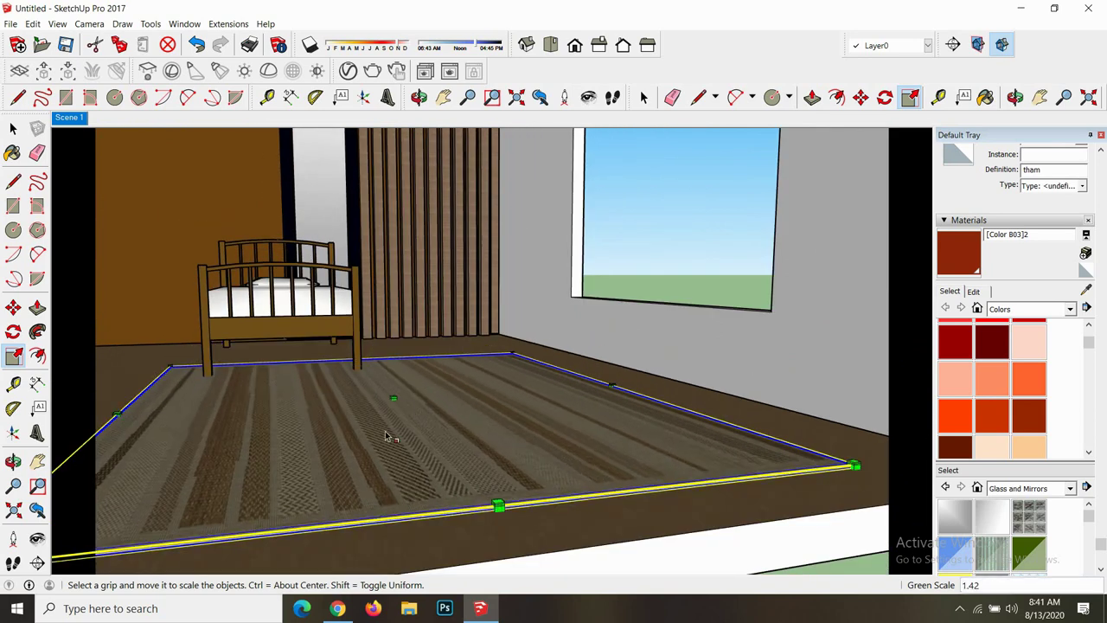
scroll(386, 425, down, 3)
scroll(386, 425, down, 2)
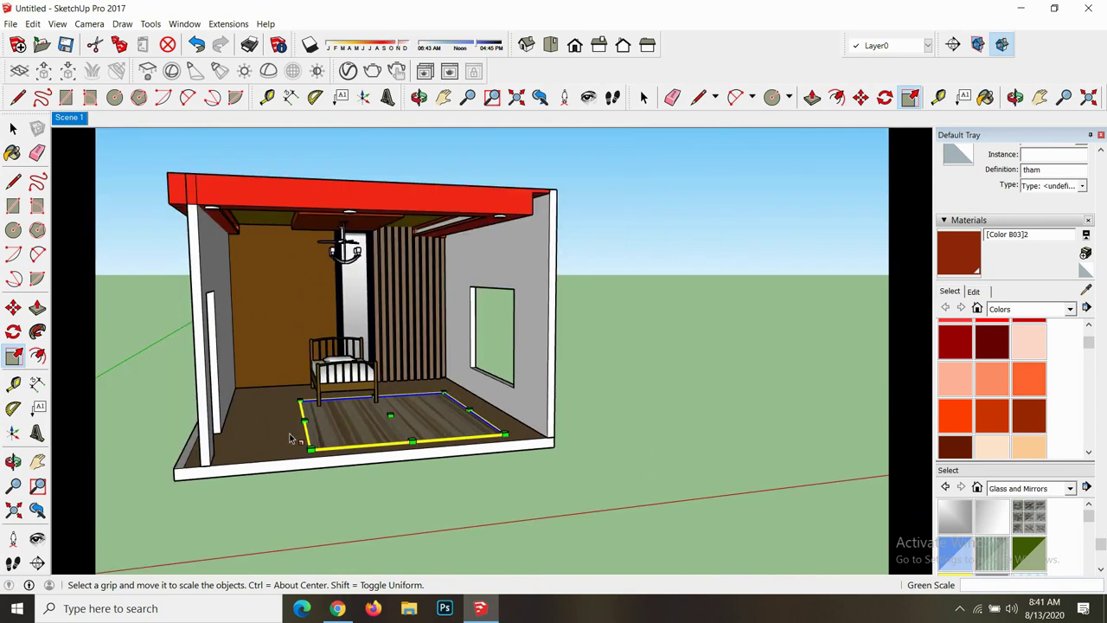
scroll(295, 433, up, 3)
scroll(307, 427, up, 2)
scroll(322, 417, up, 2)
scroll(329, 409, up, 2)
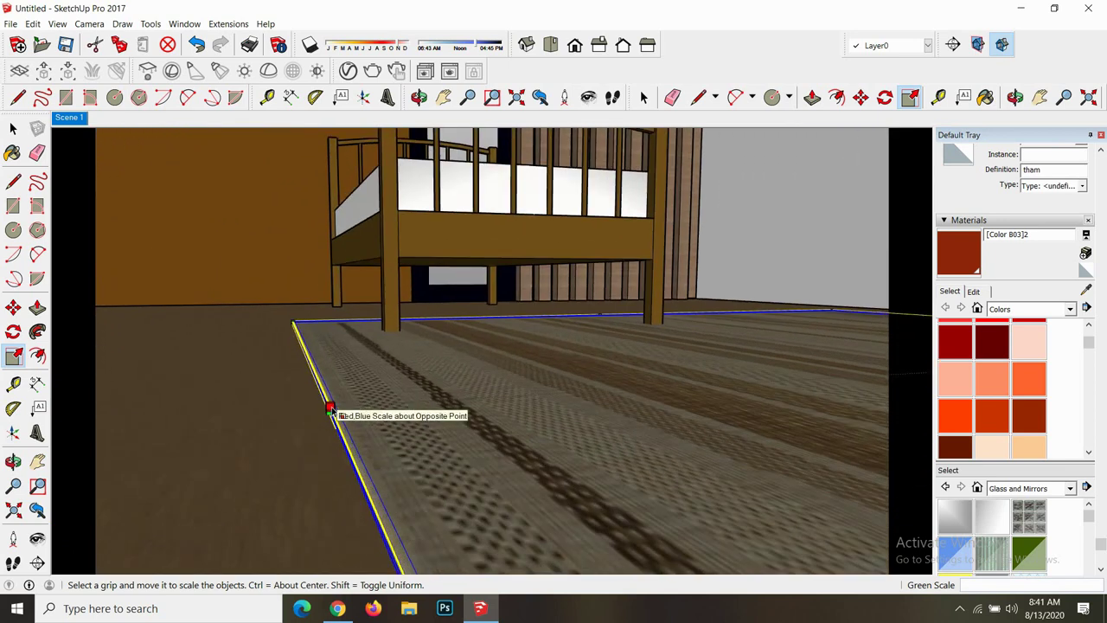
scroll(330, 409, up, 2)
drag(331, 402, 277, 422)
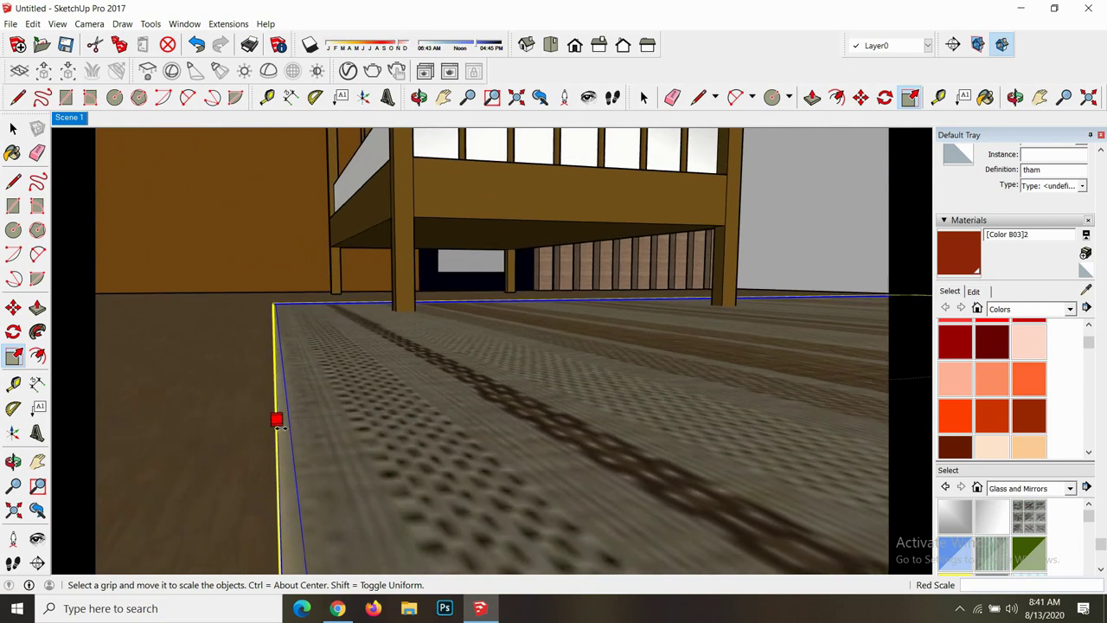
scroll(277, 422, down, 2)
scroll(276, 424, down, 2)
scroll(275, 426, down, 2)
scroll(273, 428, down, 2)
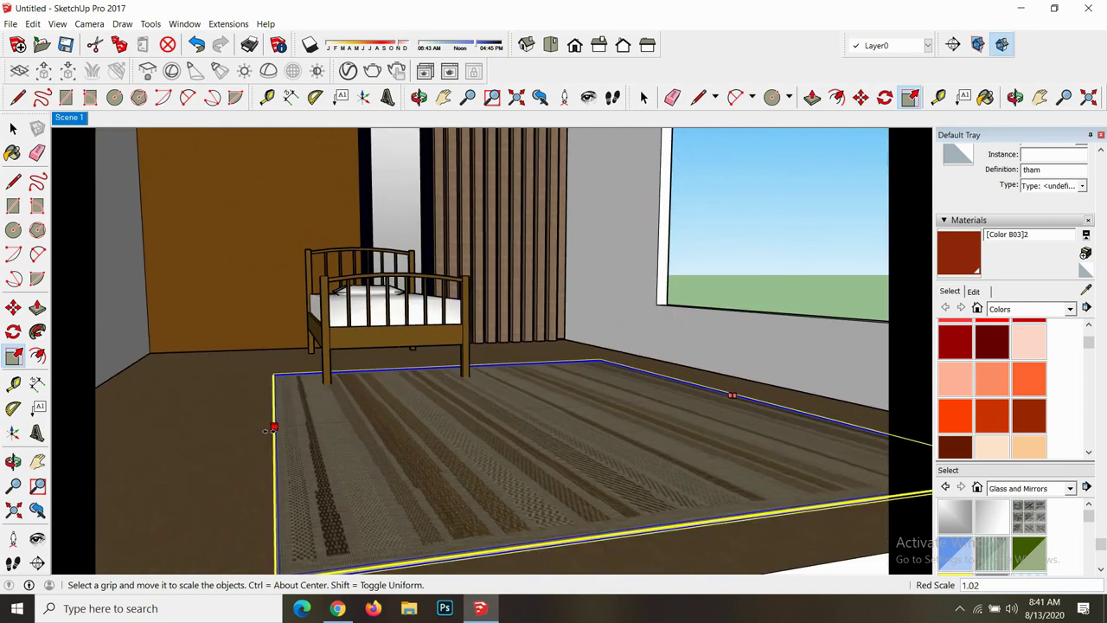
scroll(273, 428, down, 2)
scroll(262, 429, down, 2)
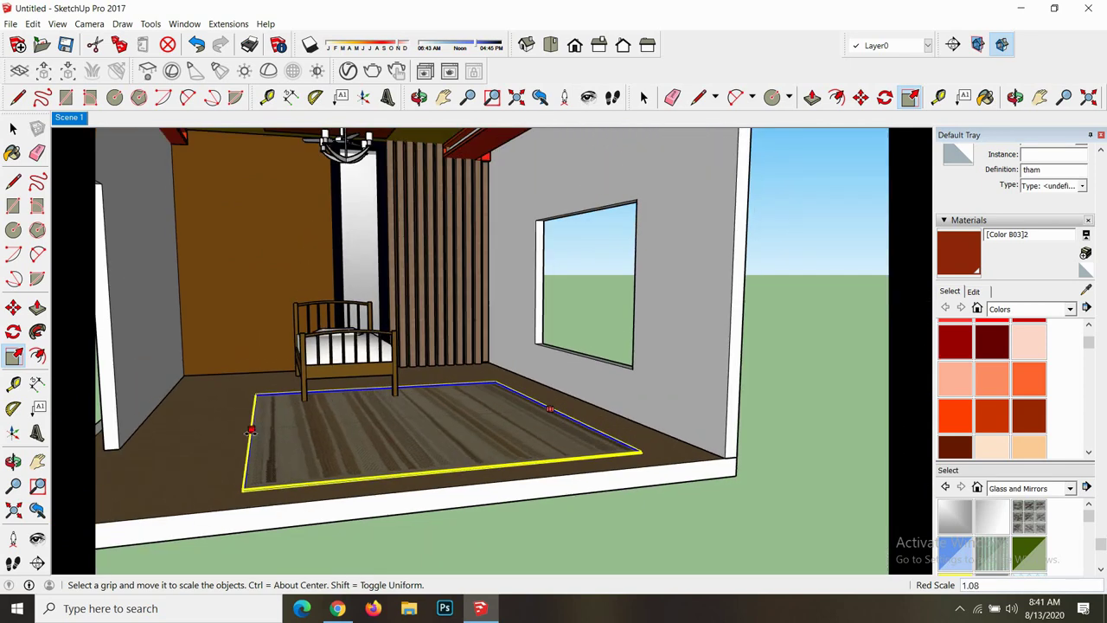
scroll(330, 418, down, 2)
scroll(330, 418, down, 2)
key(space)
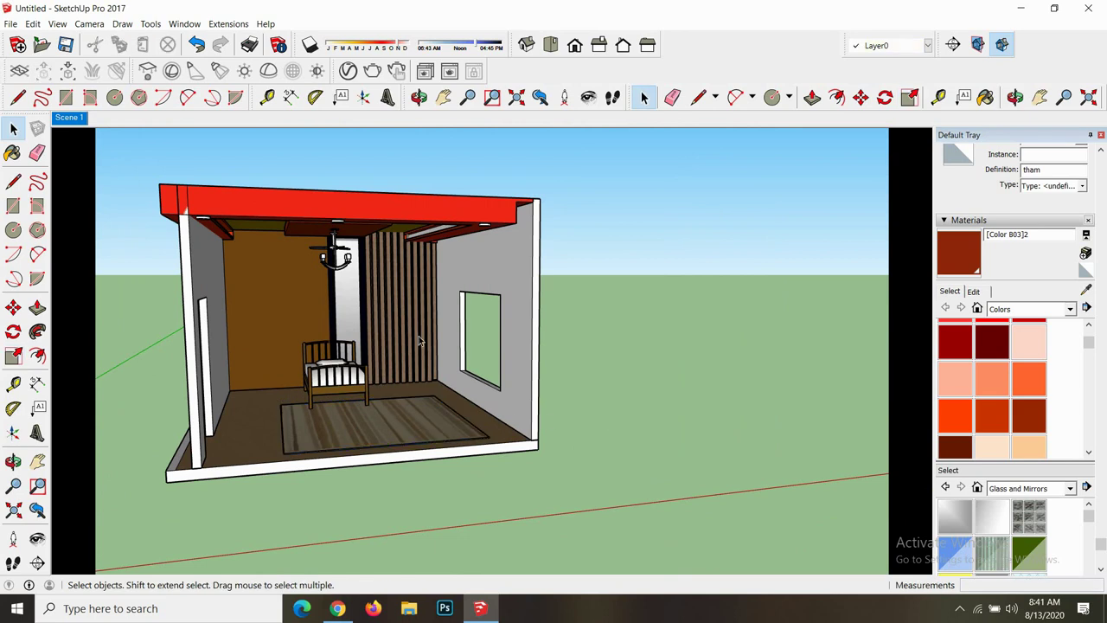
- Jump to the saved Scene 1 front view into the bedroom and open the File menu
click(419, 97)
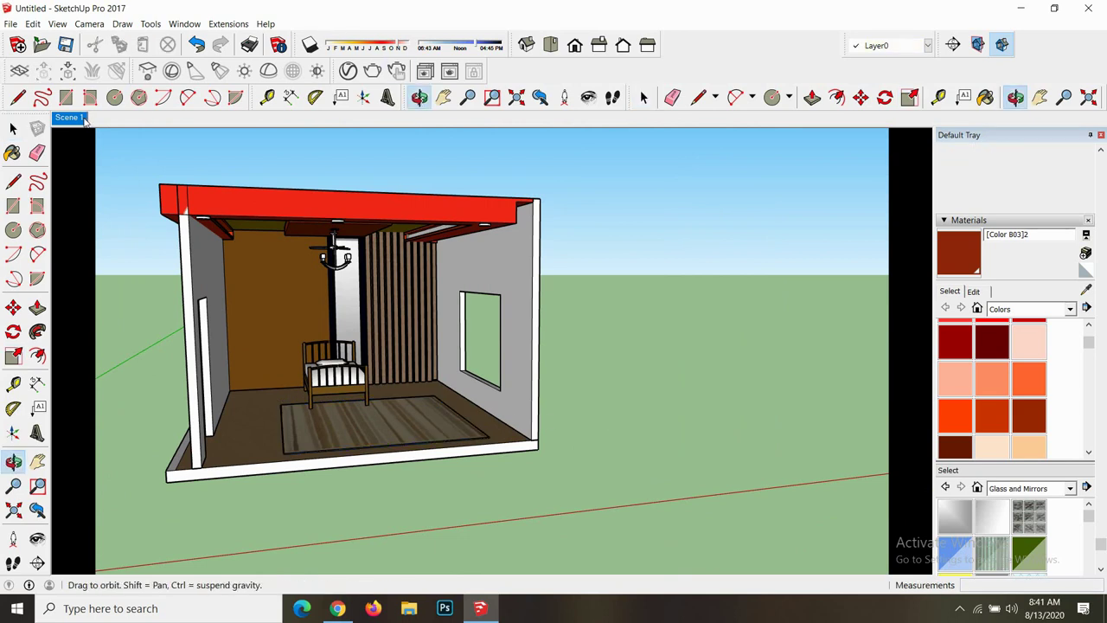
click(83, 118)
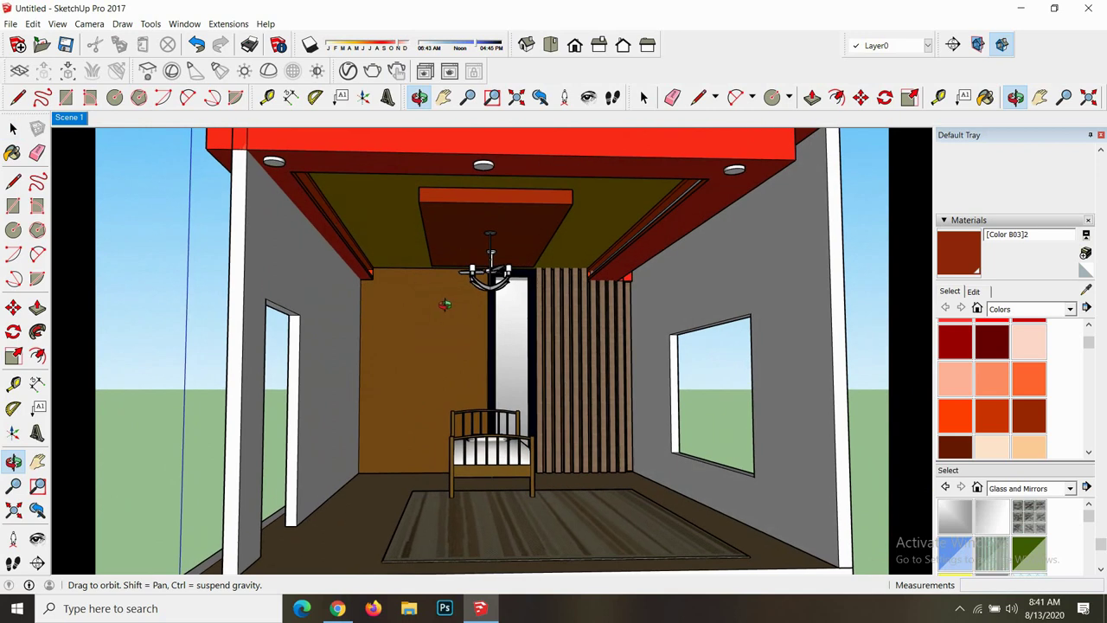
click(11, 24)
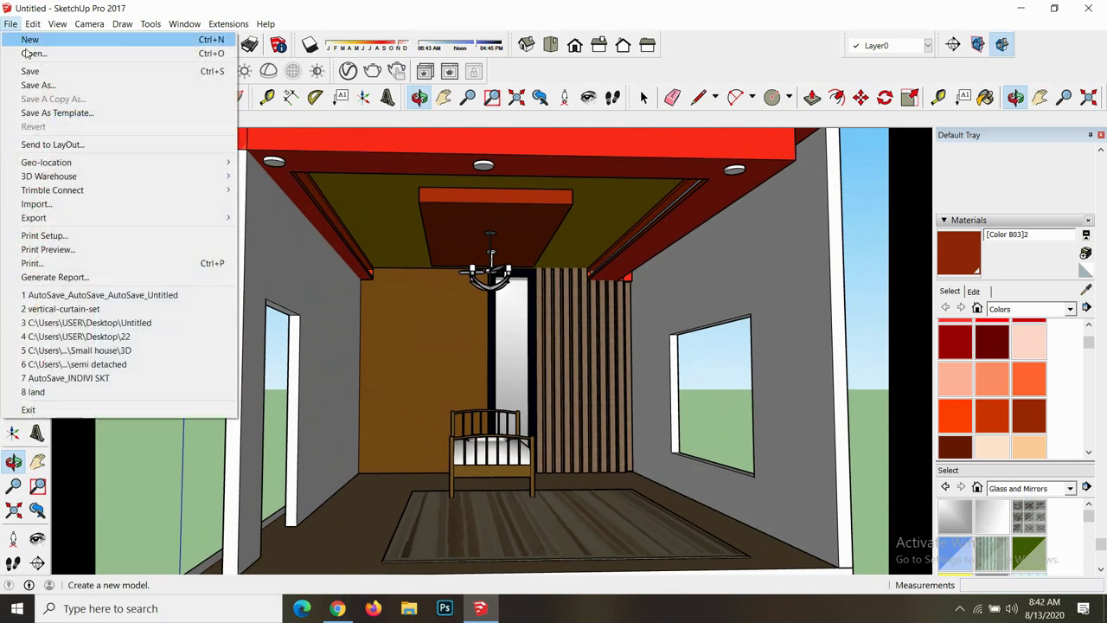
click(60, 205)
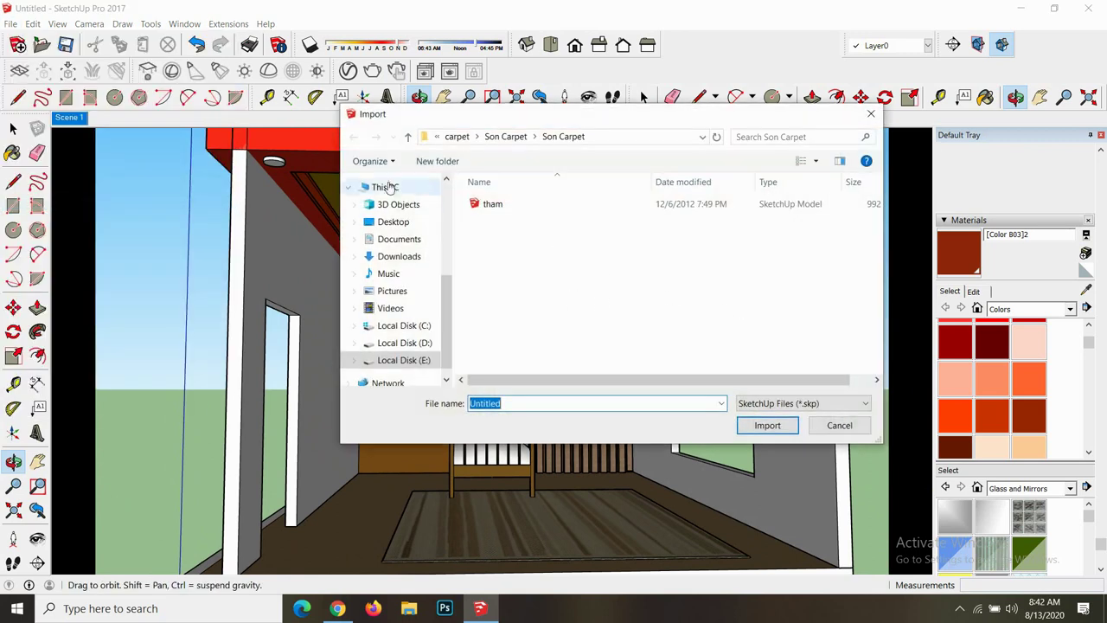
click(410, 137)
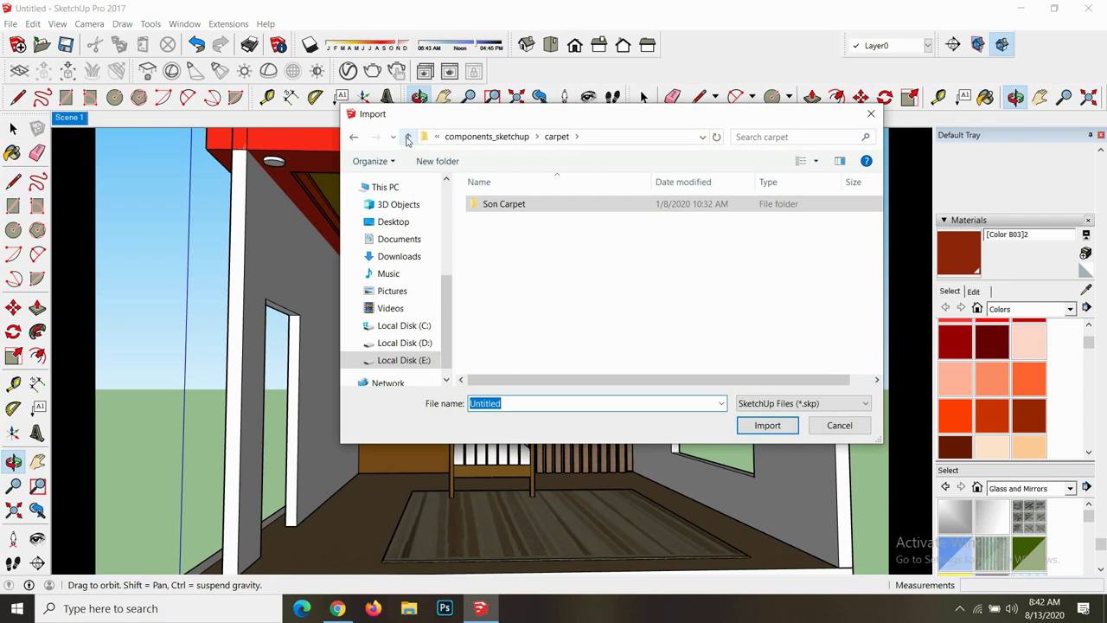
click(409, 138)
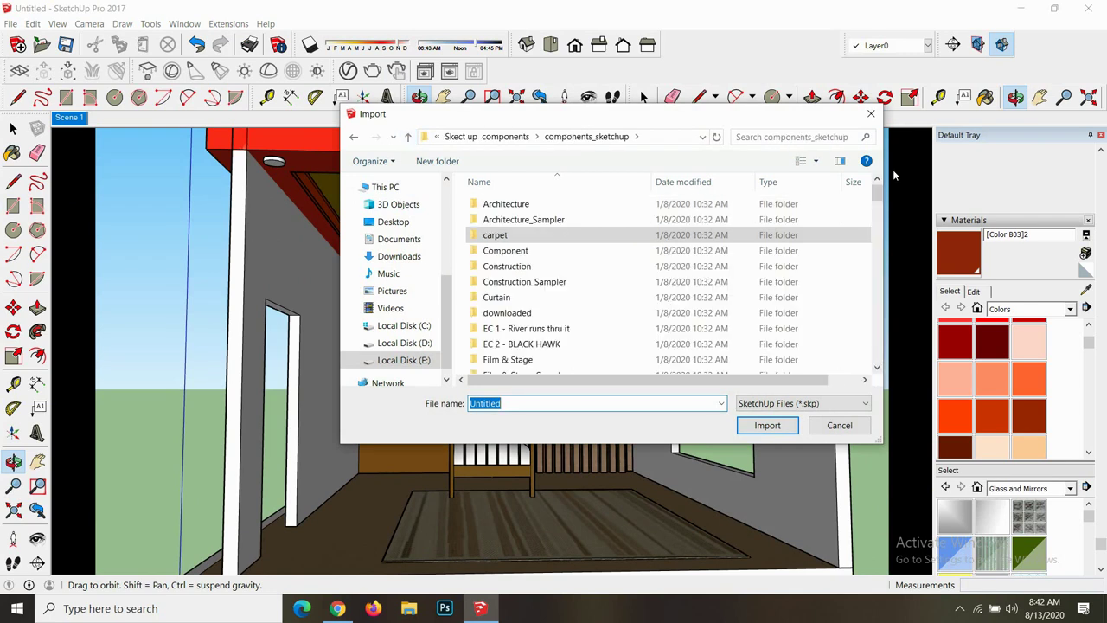
double_click(572, 296)
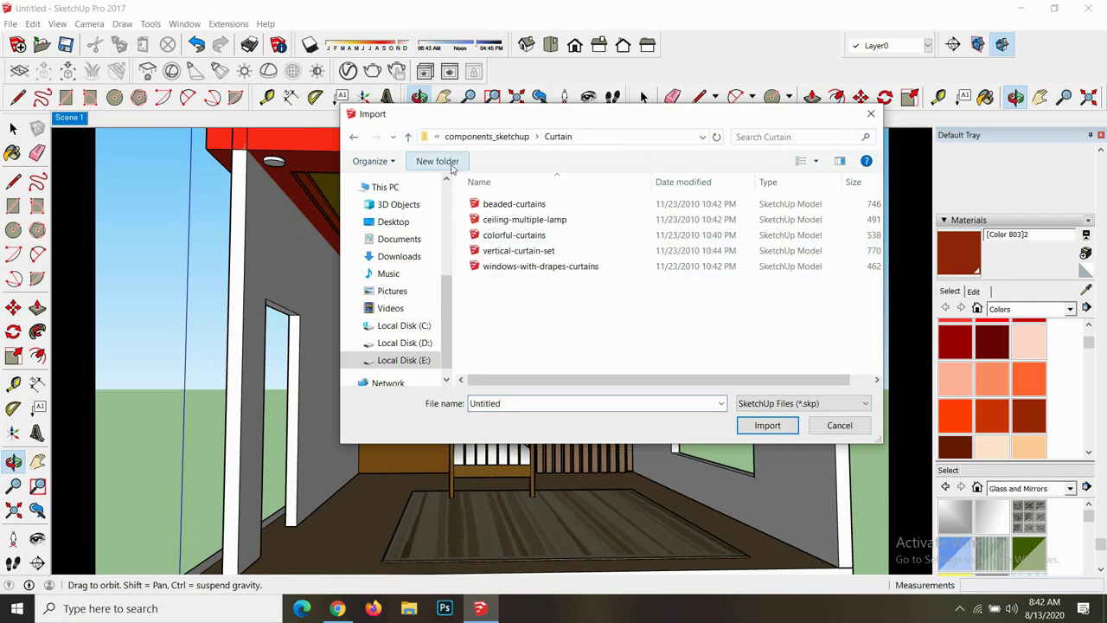
click(820, 135)
text(cu)
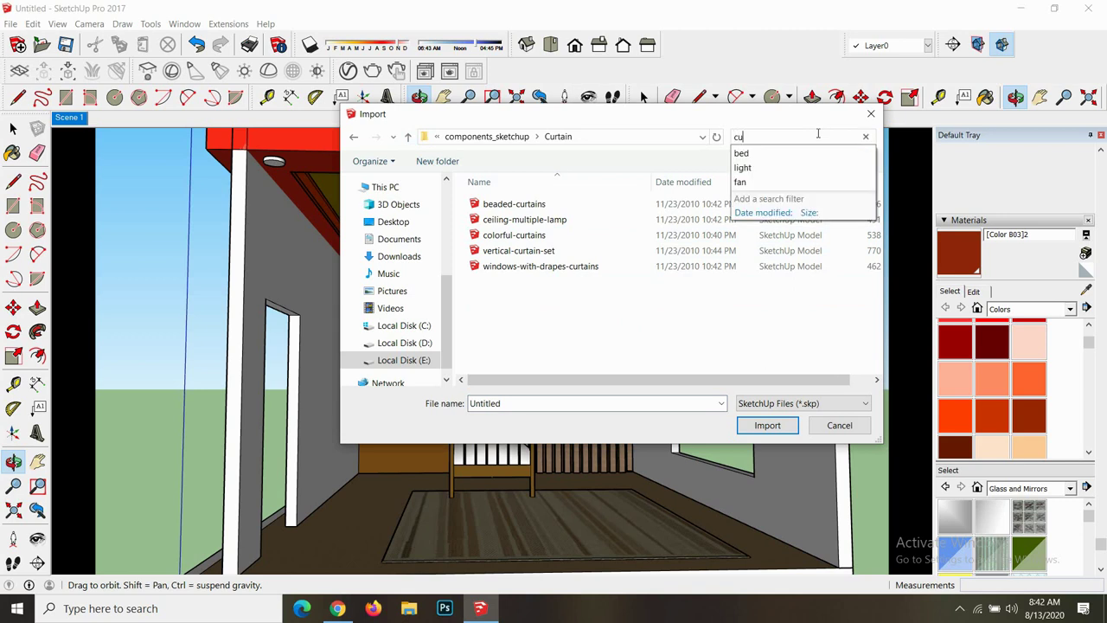
text(rta)
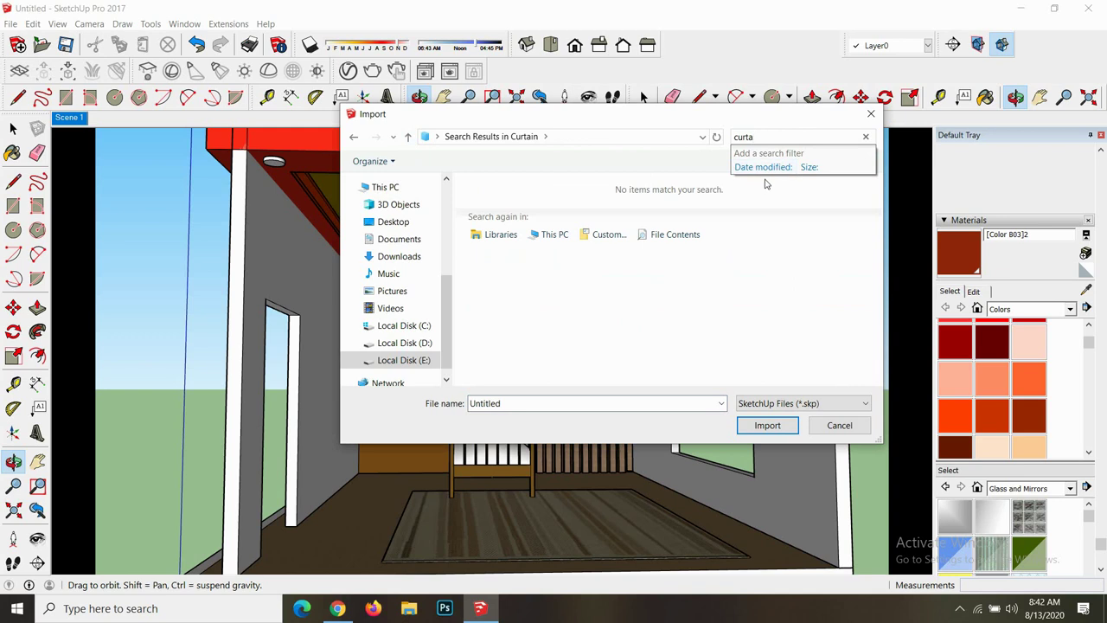
key(BackSpace)
key(BackSpace)
key(BackSpace)
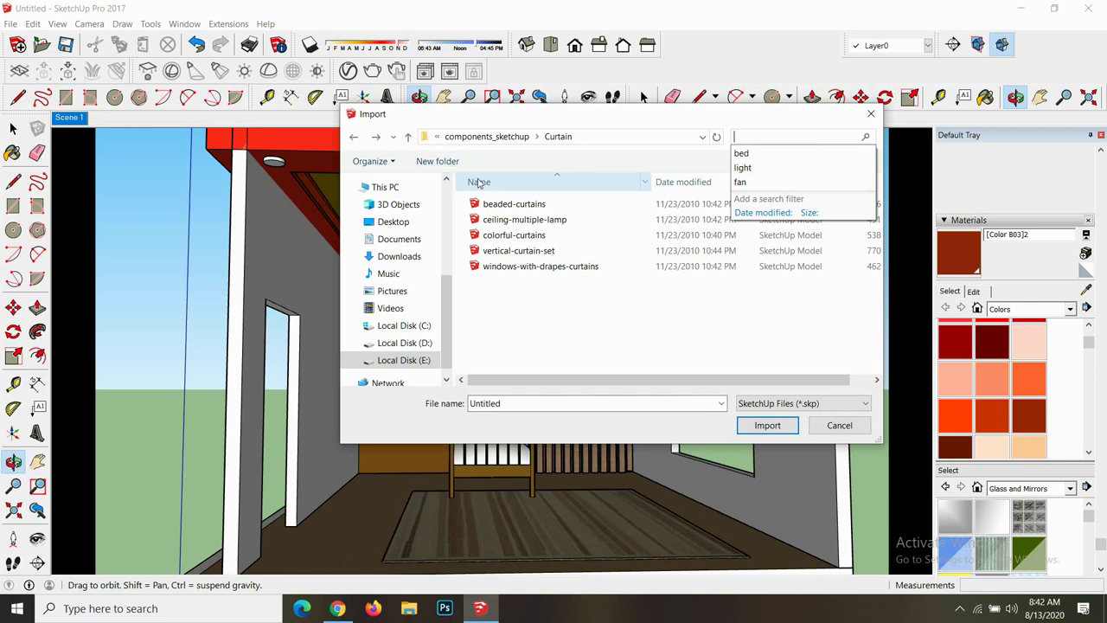
click(408, 136)
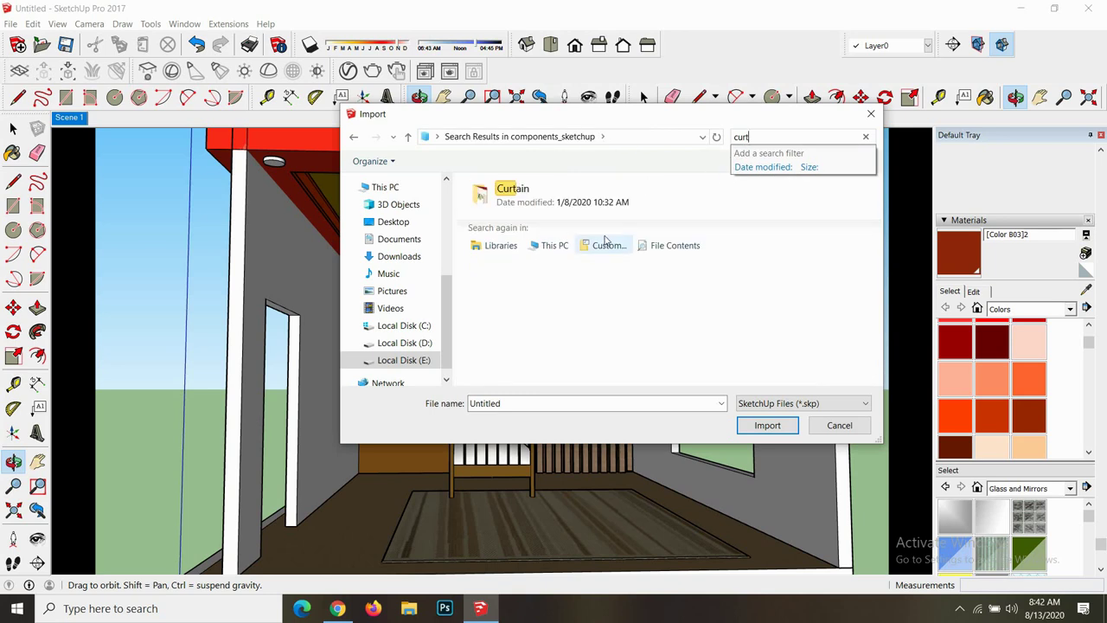
double_click(561, 208)
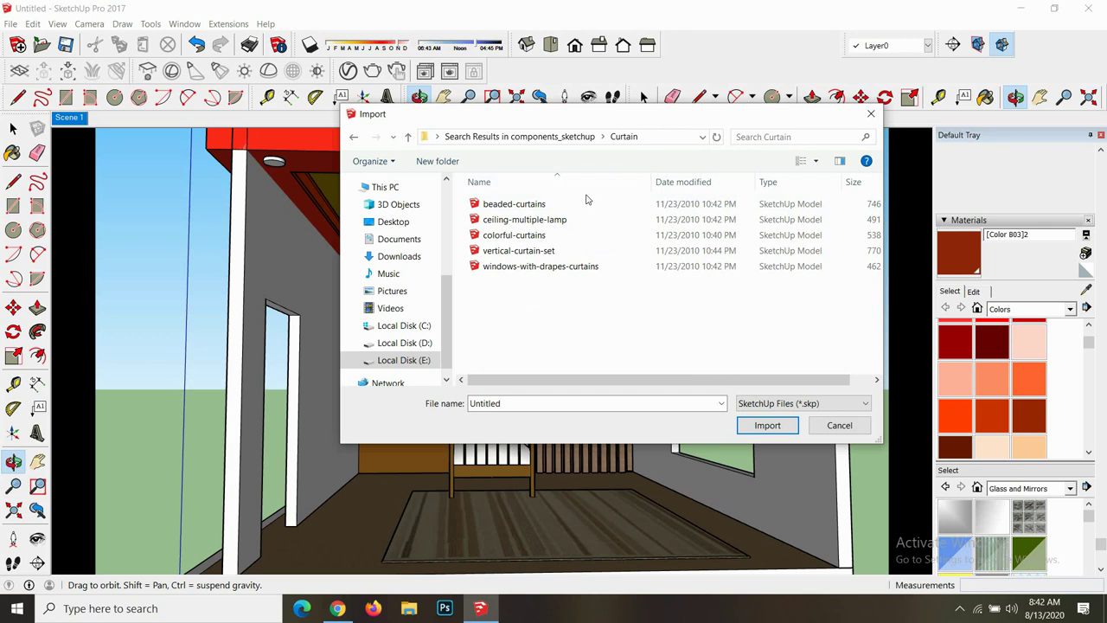
click(526, 253)
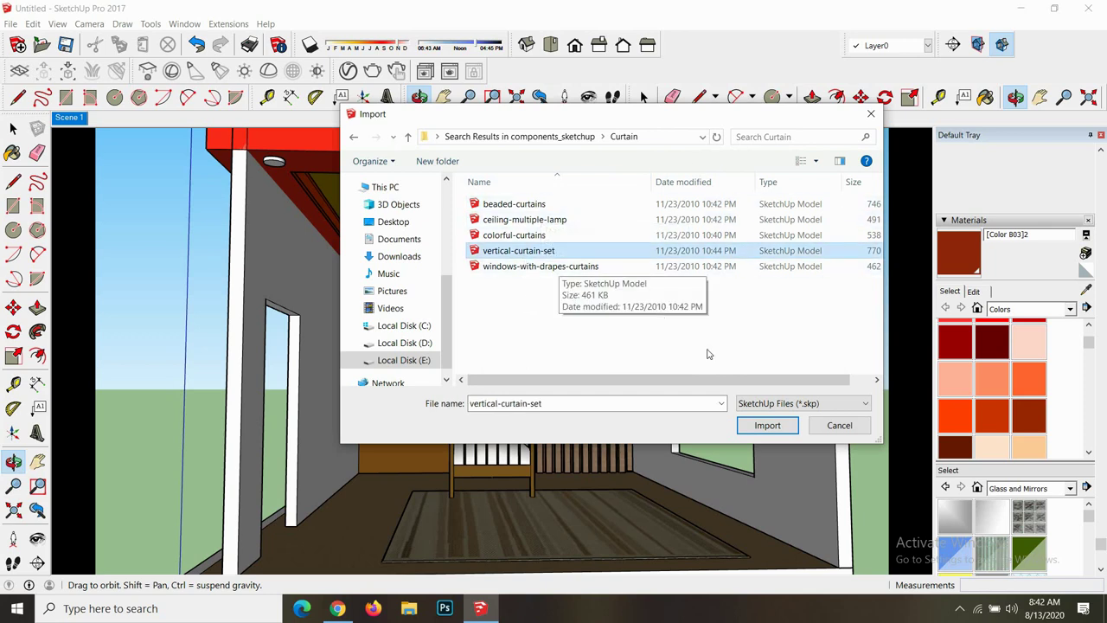
click(767, 425)
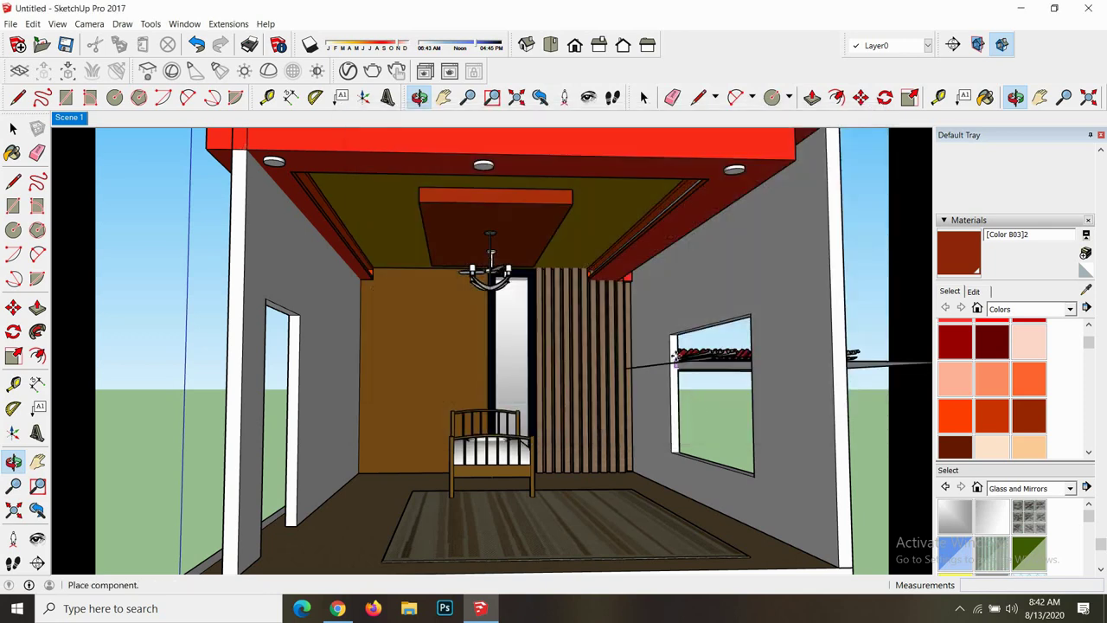
scroll(651, 354, down, 2)
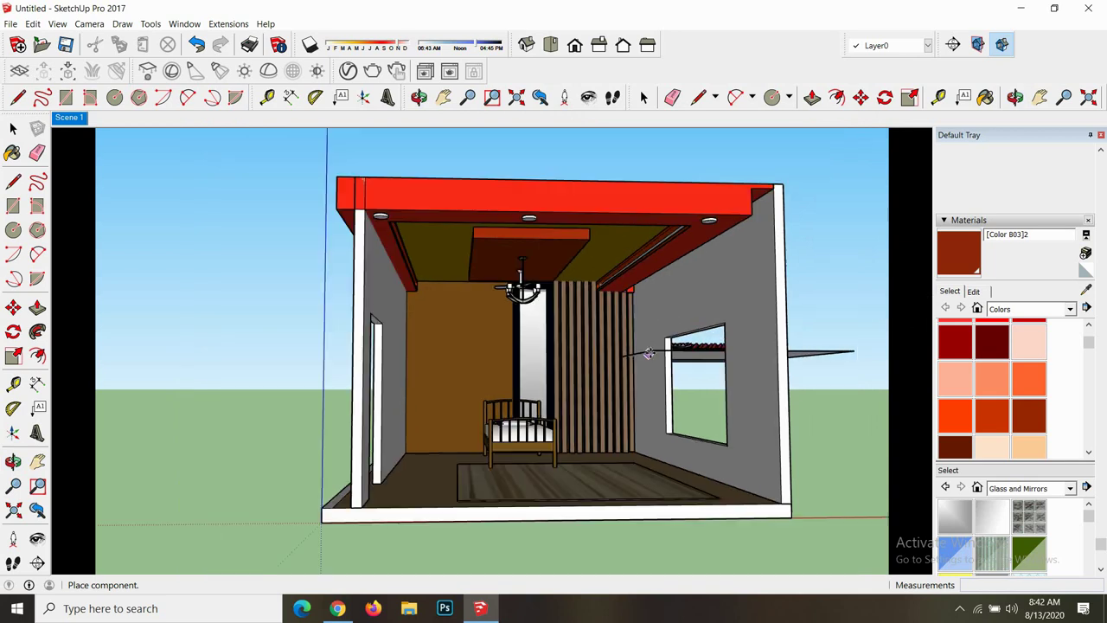
key(Escape)
click(11, 24)
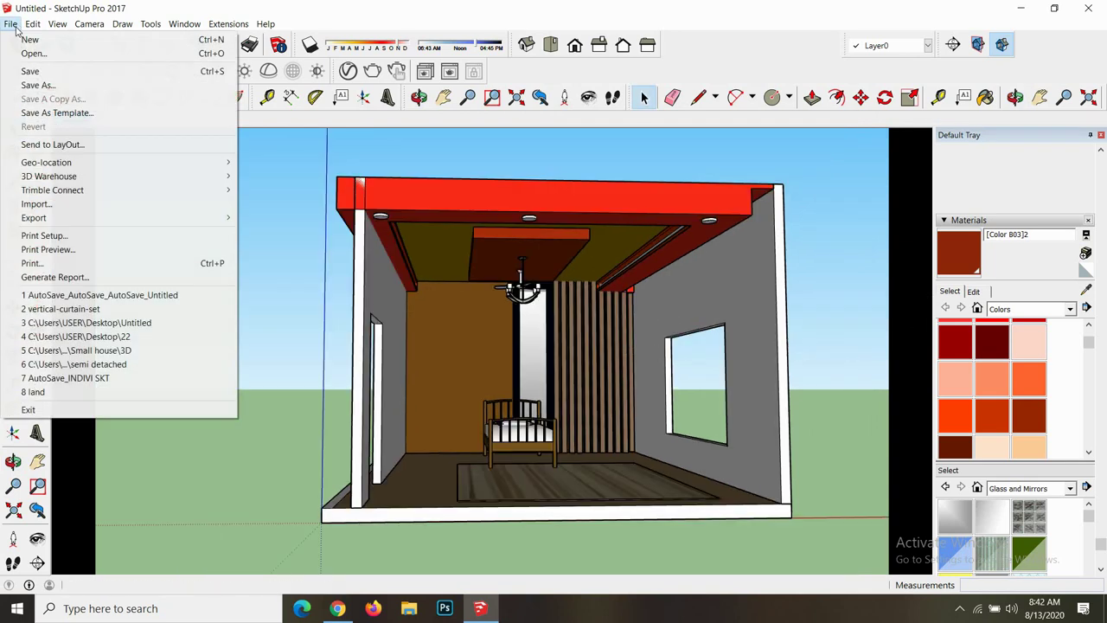
click(39, 204)
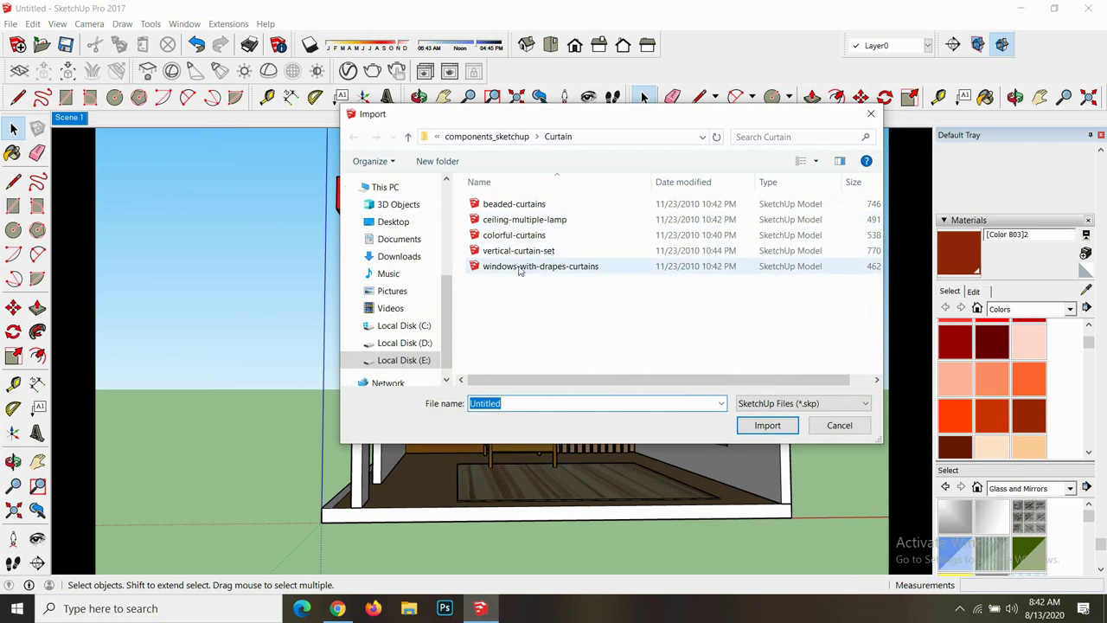
click(519, 267)
click(766, 426)
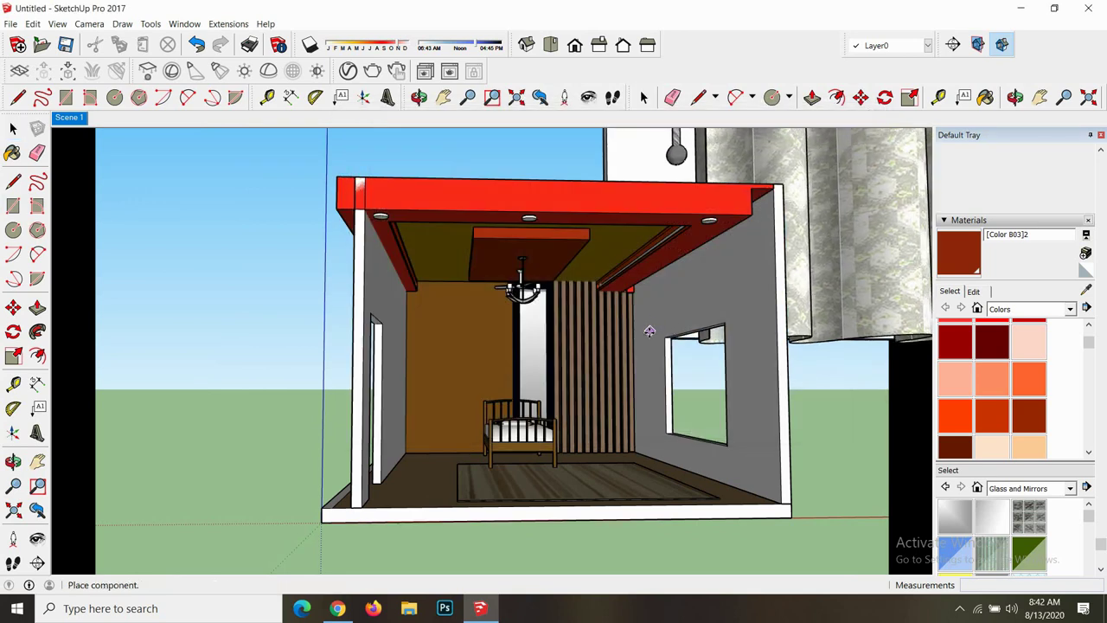
scroll(650, 337, down, 1)
scroll(649, 372, down, 3)
scroll(653, 393, down, 2)
scroll(649, 393, down, 2)
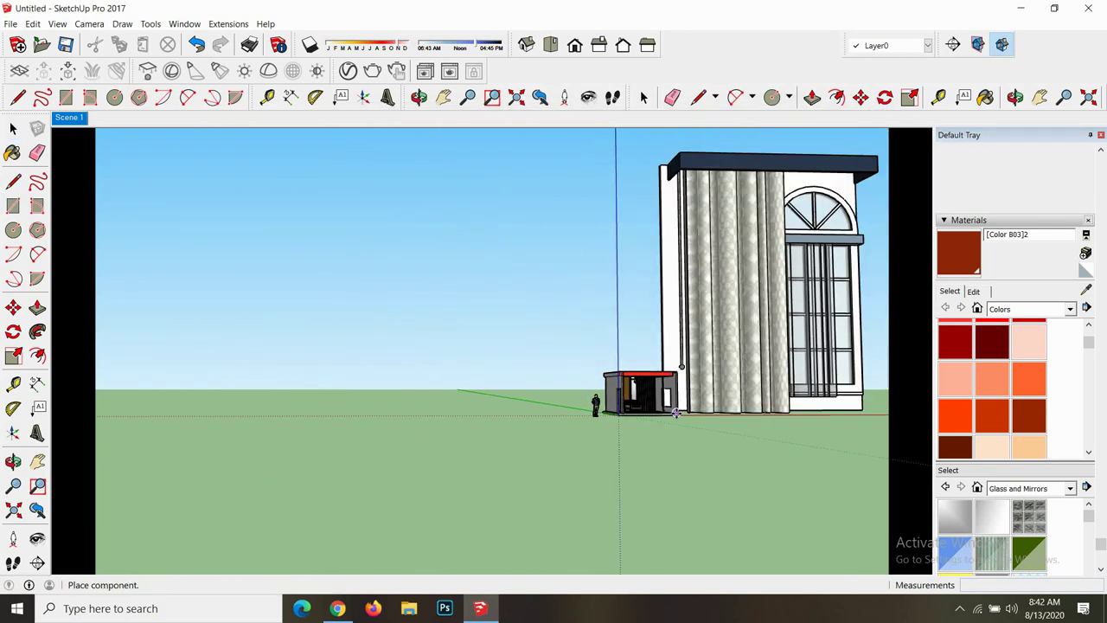
key(Escape)
scroll(641, 393, up, 3)
scroll(623, 391, up, 2)
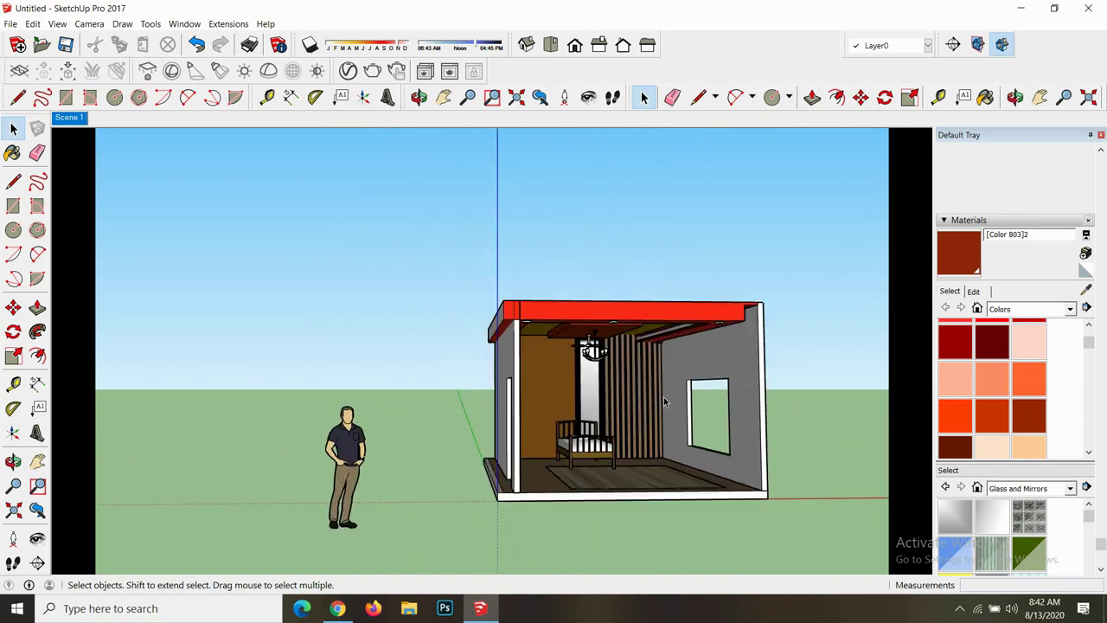
scroll(609, 389, up, 4)
click(13, 24)
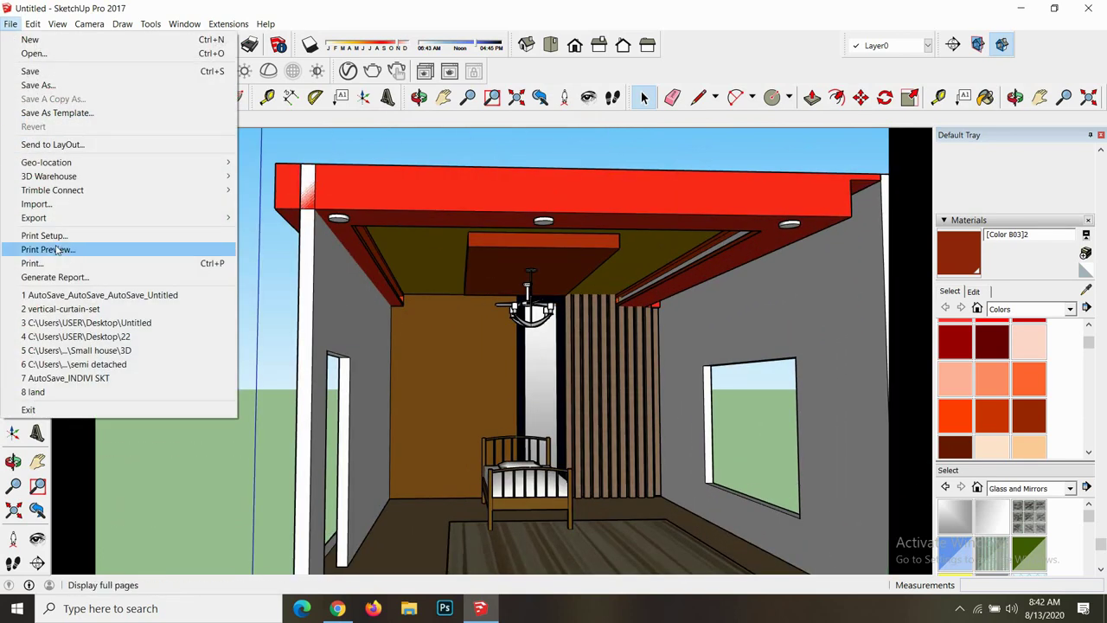
- Import Window_Curtains2 from components_sketchup, found by searching 'curt'
click(147, 205)
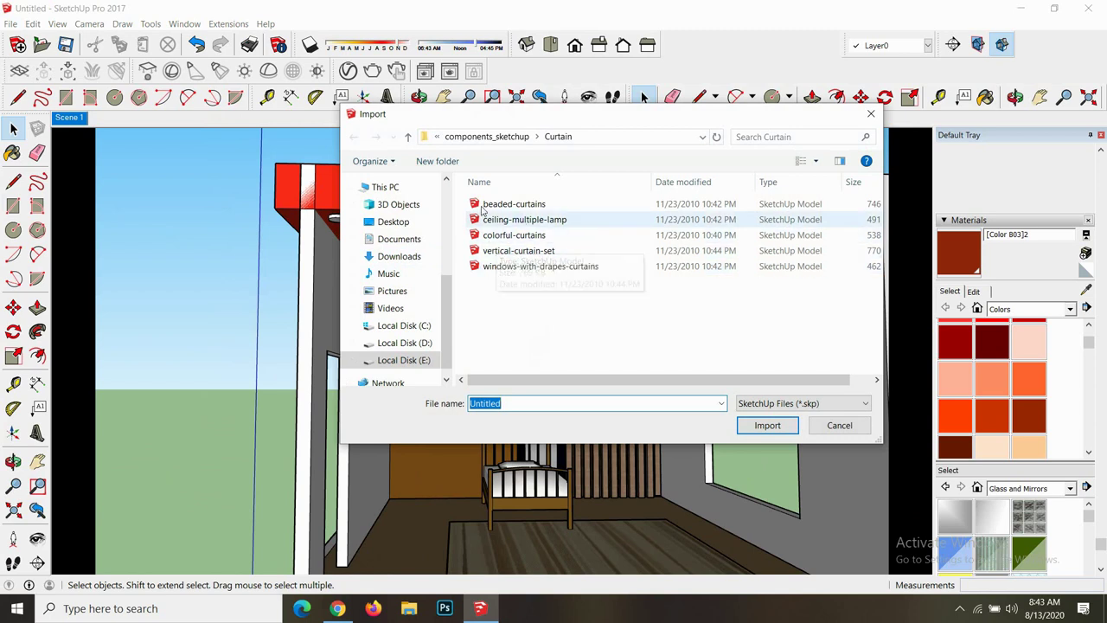
click(409, 136)
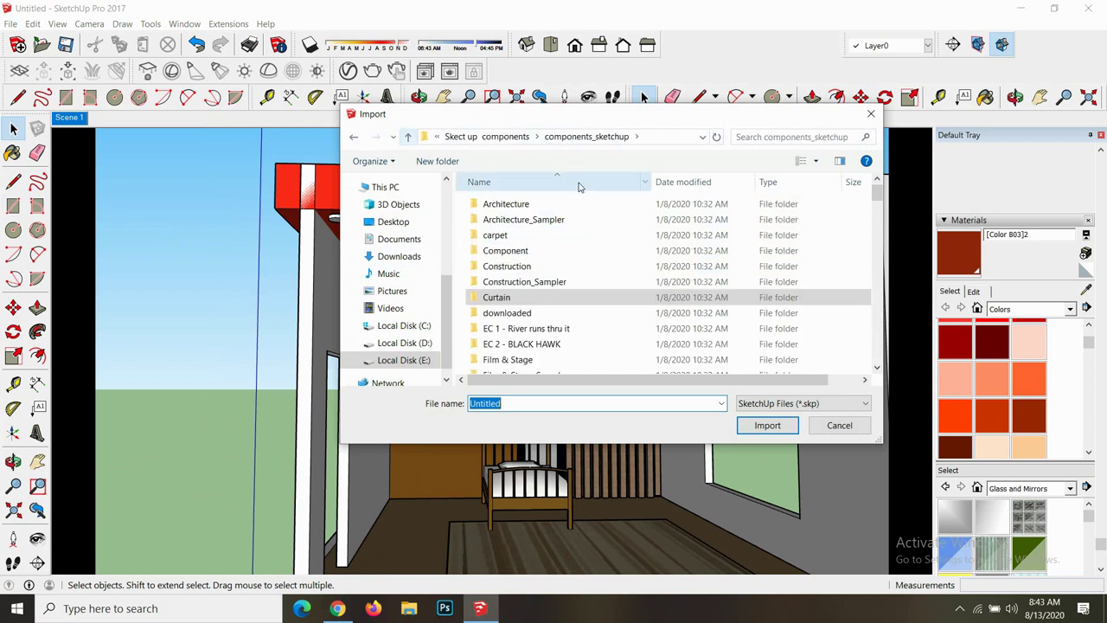
click(794, 136)
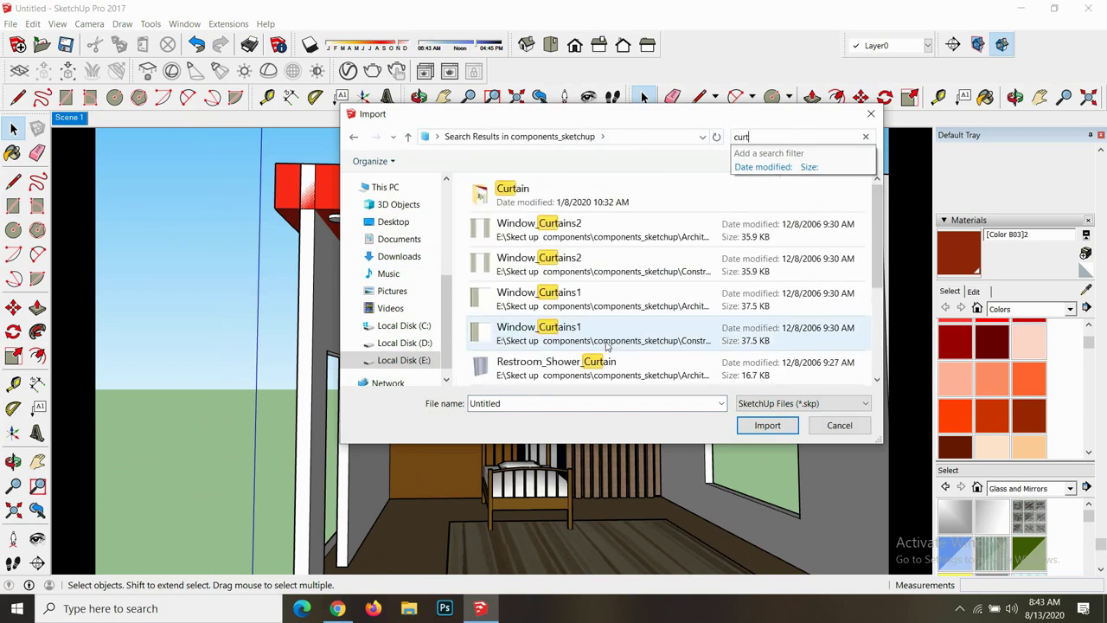
scroll(536, 292, down, 3)
scroll(536, 283, up, 3)
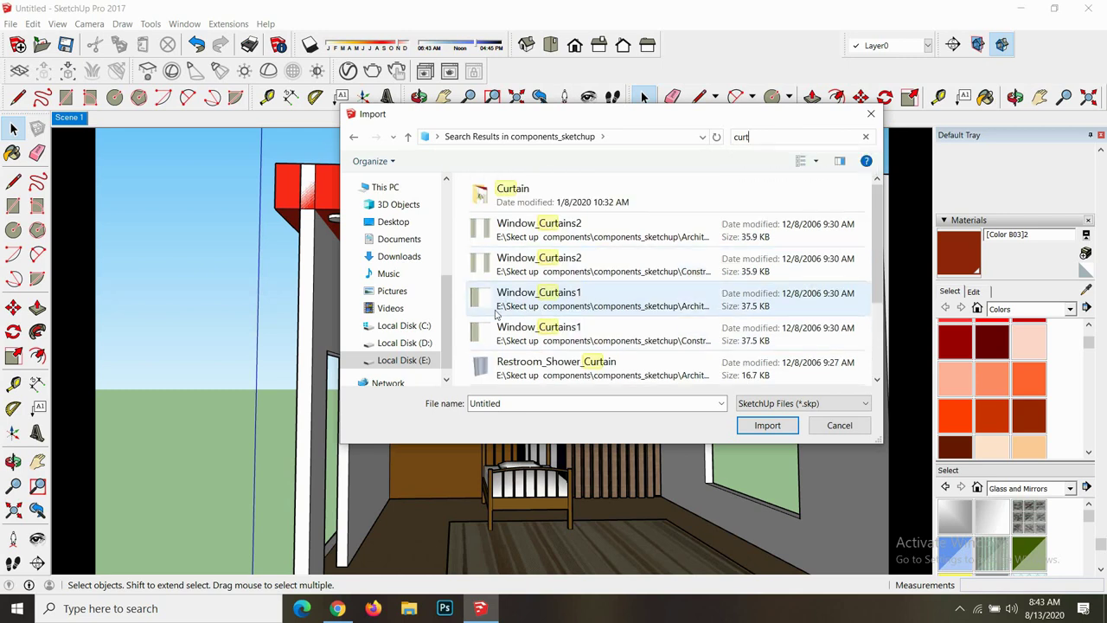
click(517, 241)
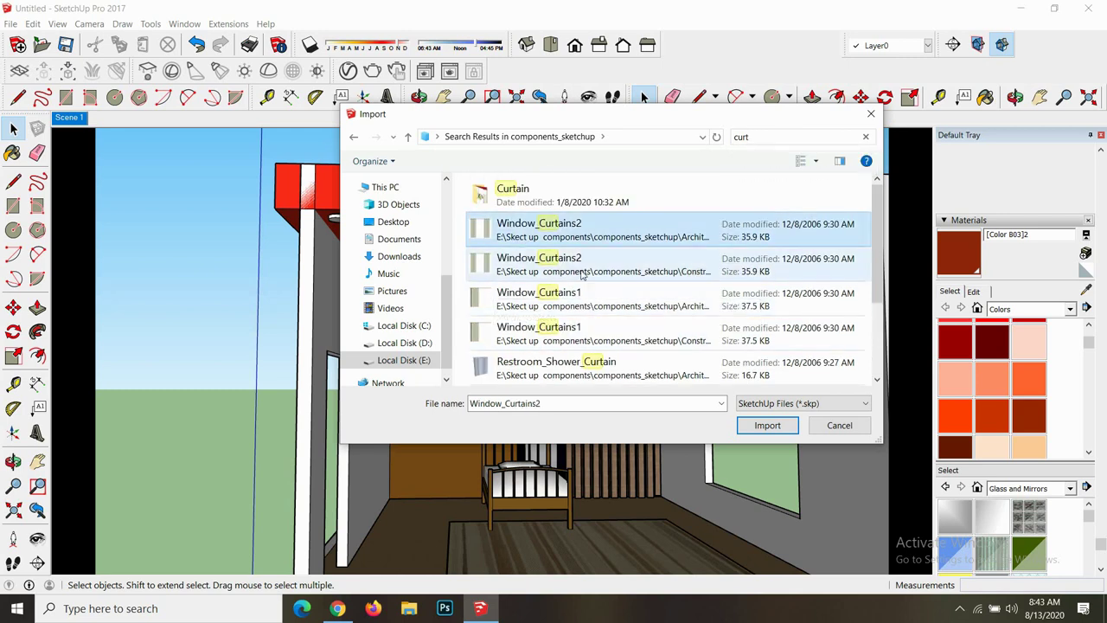
click(749, 427)
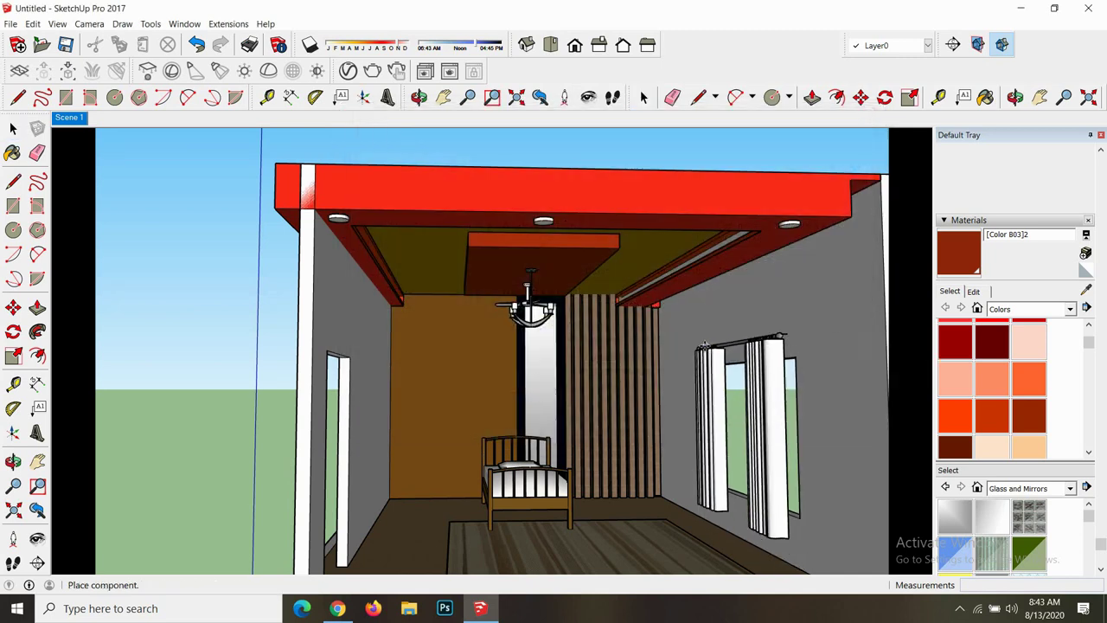
- Place the Window_Curtains2 curtain at the bedroom's right-hand window
scroll(699, 348, up, 2)
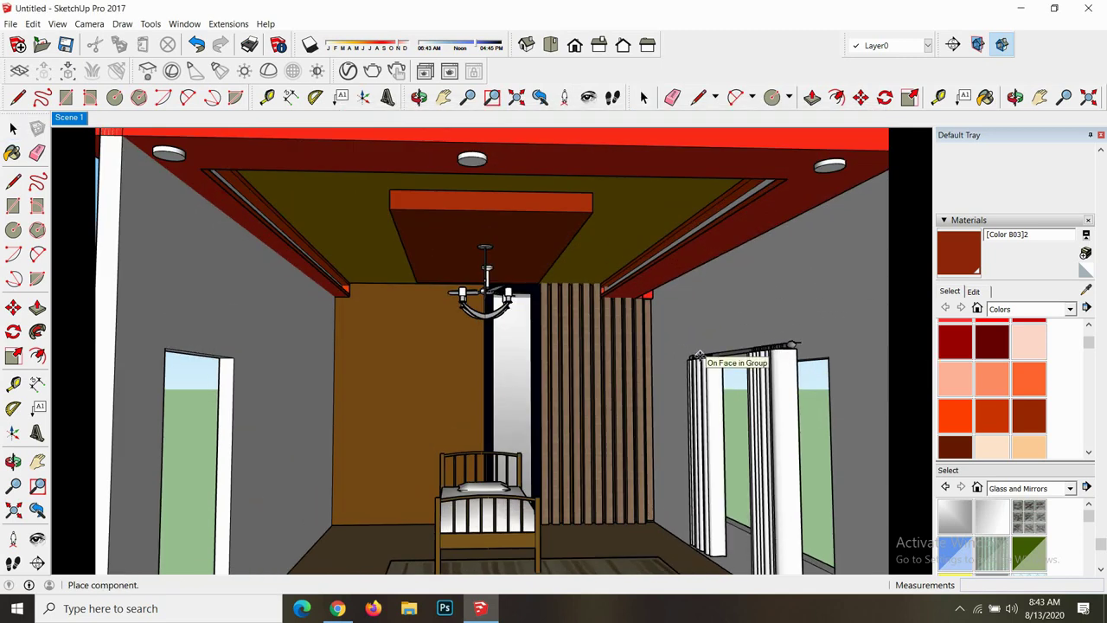
click(699, 354)
scroll(736, 346, down, 2)
scroll(762, 346, down, 2)
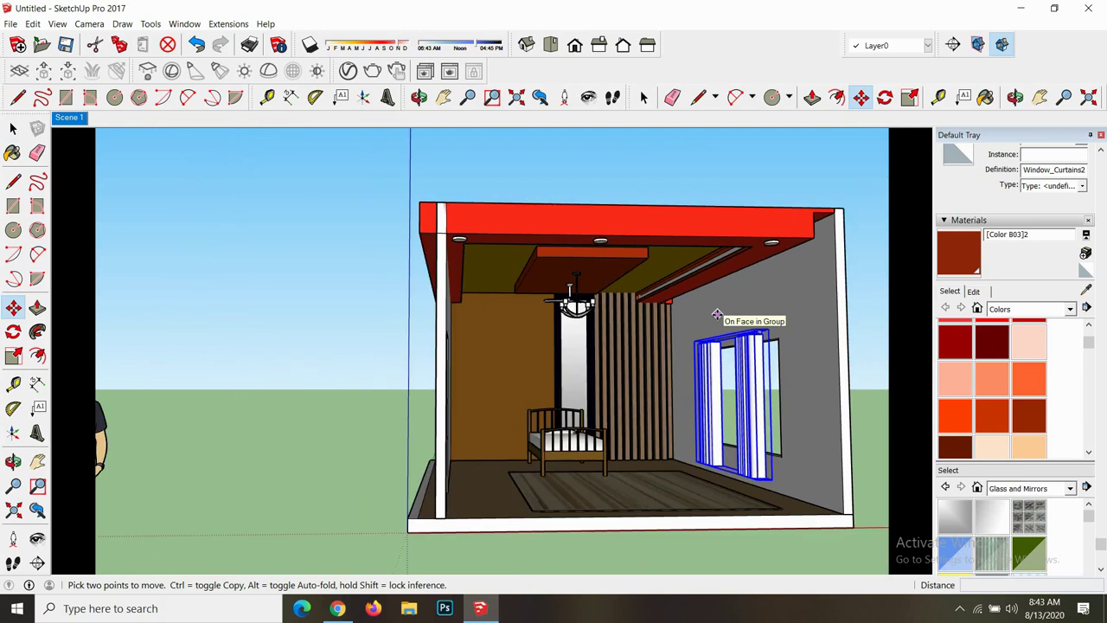
key(space)
click(858, 346)
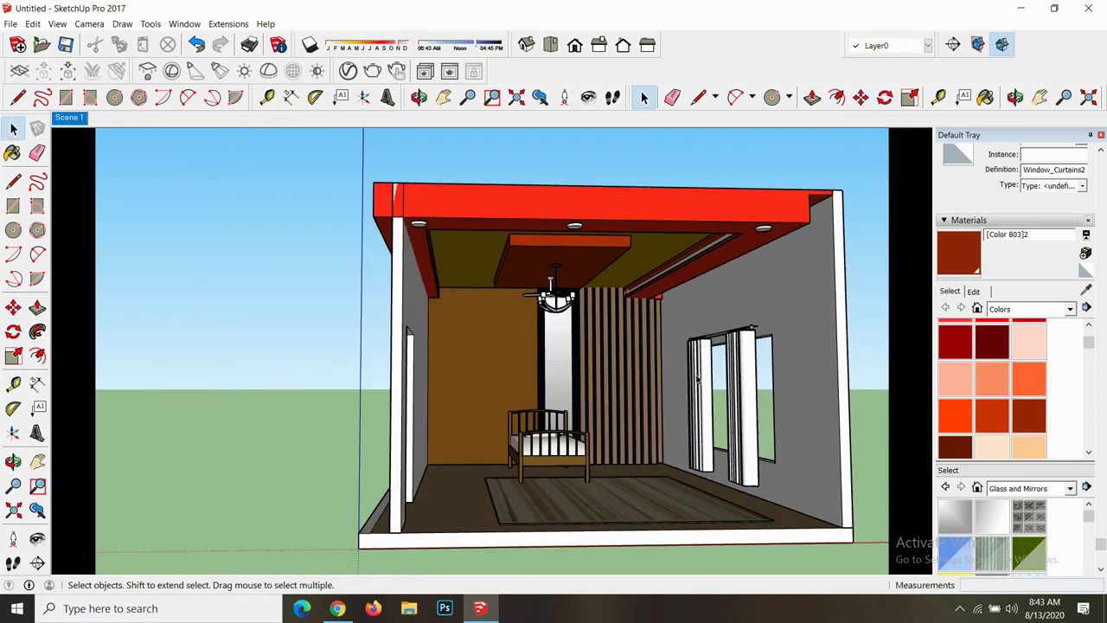
scroll(699, 380, down, 1)
scroll(723, 394, up, 1)
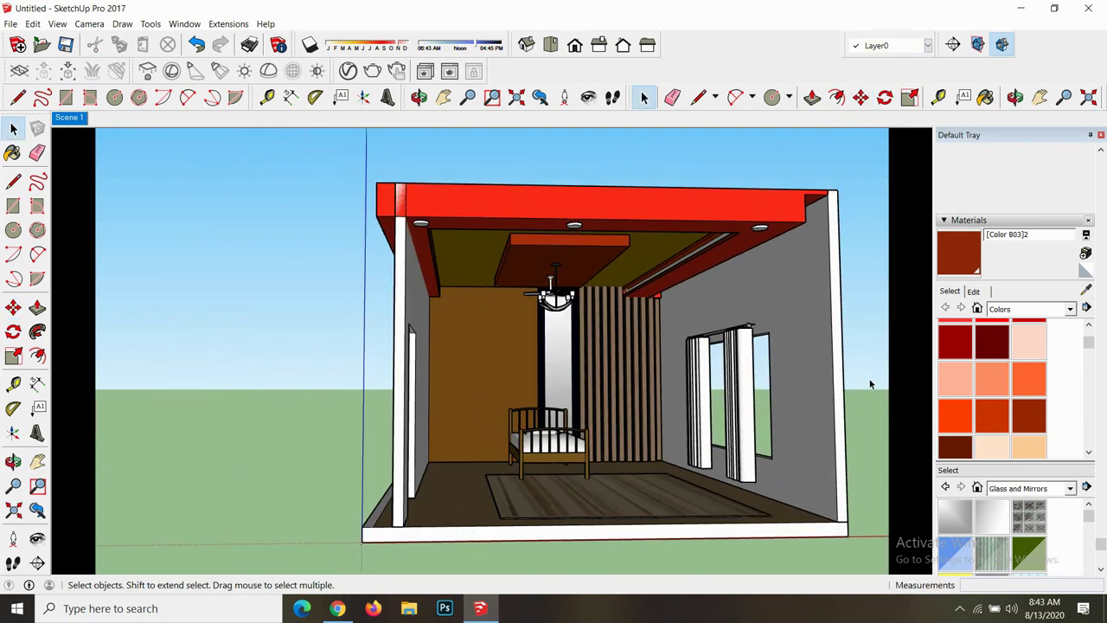
scroll(741, 397, up, 1)
- Paint the placed curtain salmon-peach with Color B02
click(737, 398)
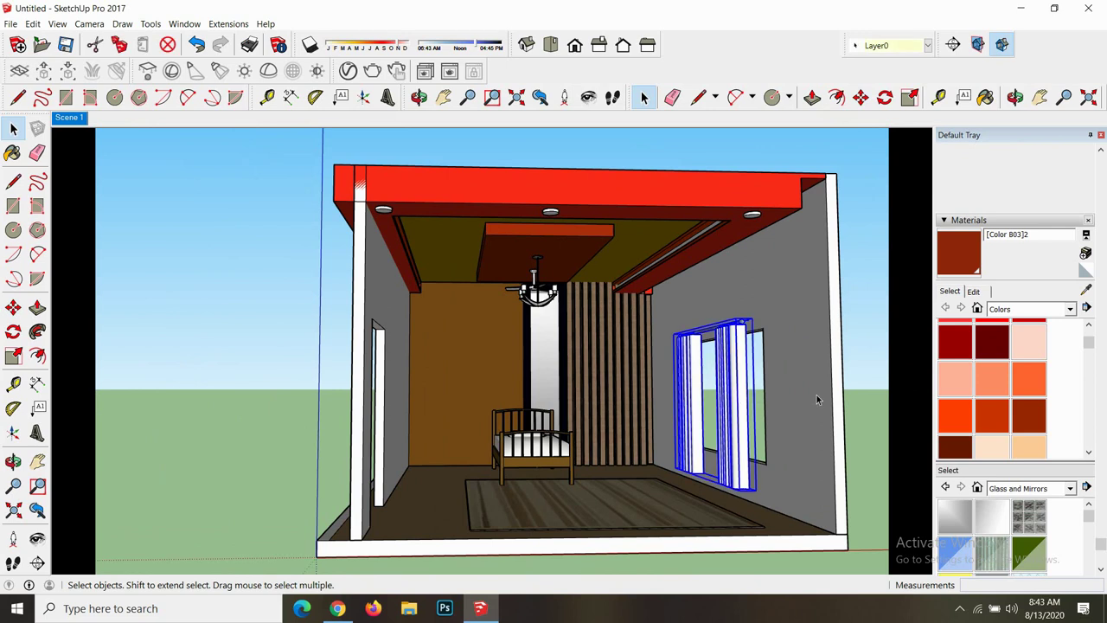
click(967, 373)
click(732, 356)
scroll(731, 367, up, 1)
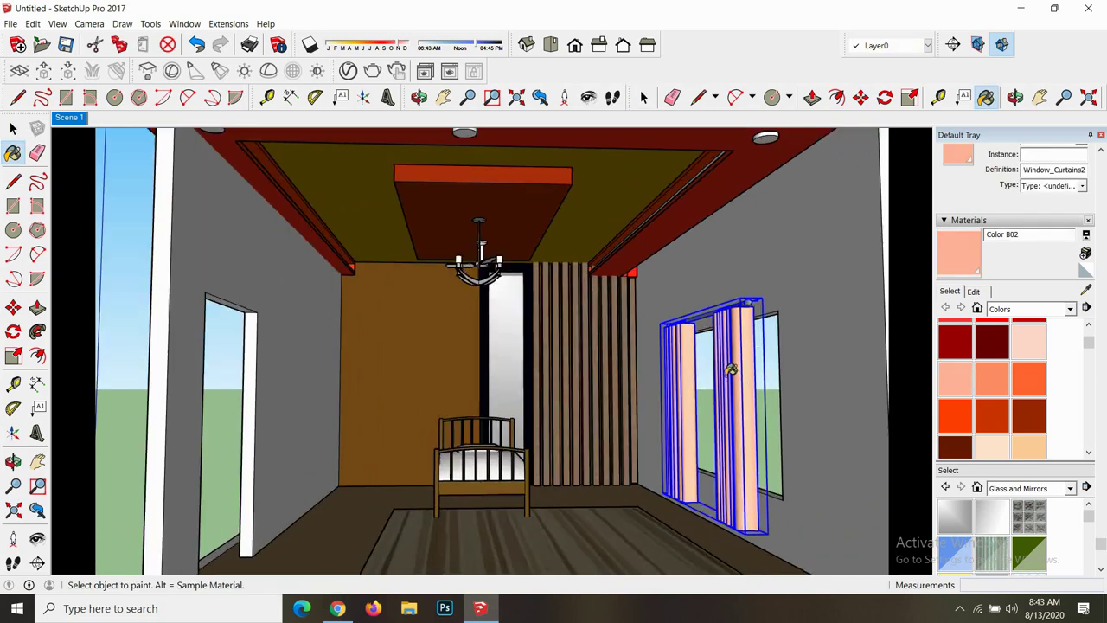
scroll(736, 372, up, 2)
scroll(736, 372, down, 1)
scroll(735, 371, down, 2)
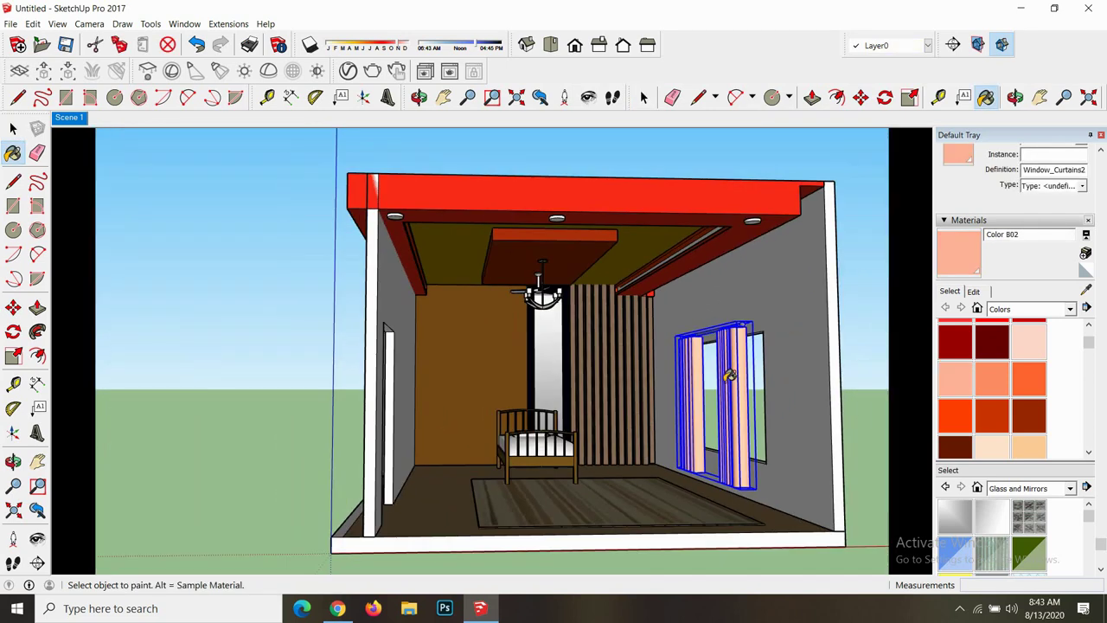
scroll(729, 371, down, 2)
key(space)
click(830, 377)
- Orbit the view to show the room's left wall and door
scroll(716, 393, up, 2)
scroll(714, 394, up, 1)
scroll(711, 394, up, 1)
scroll(710, 394, down, 1)
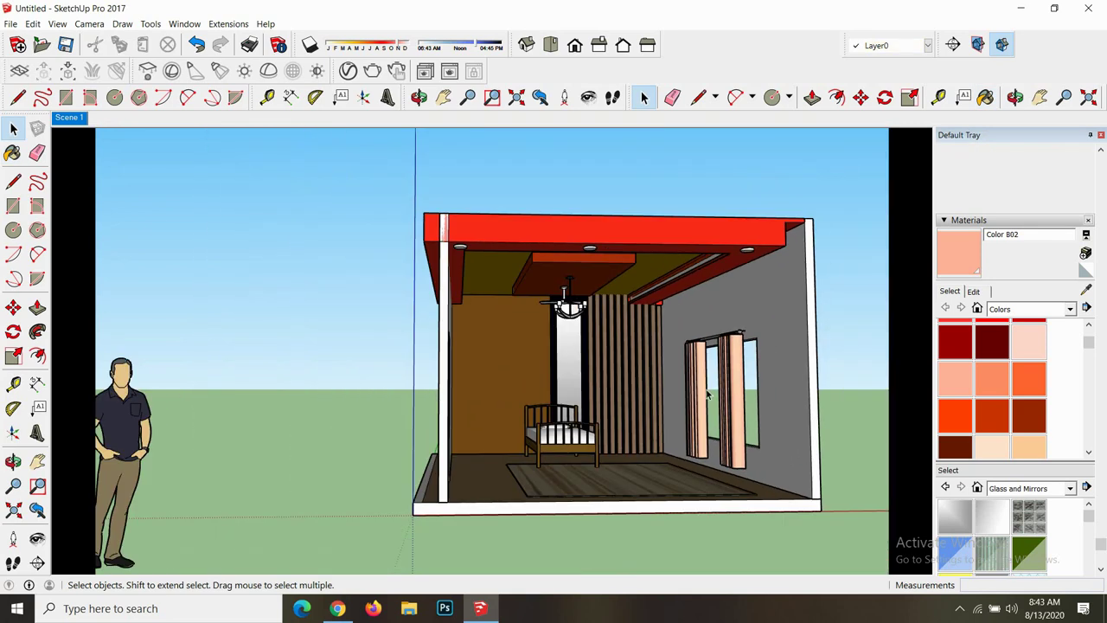
scroll(708, 395, down, 1)
scroll(628, 395, up, 1)
click(419, 97)
drag(437, 260, 480, 260)
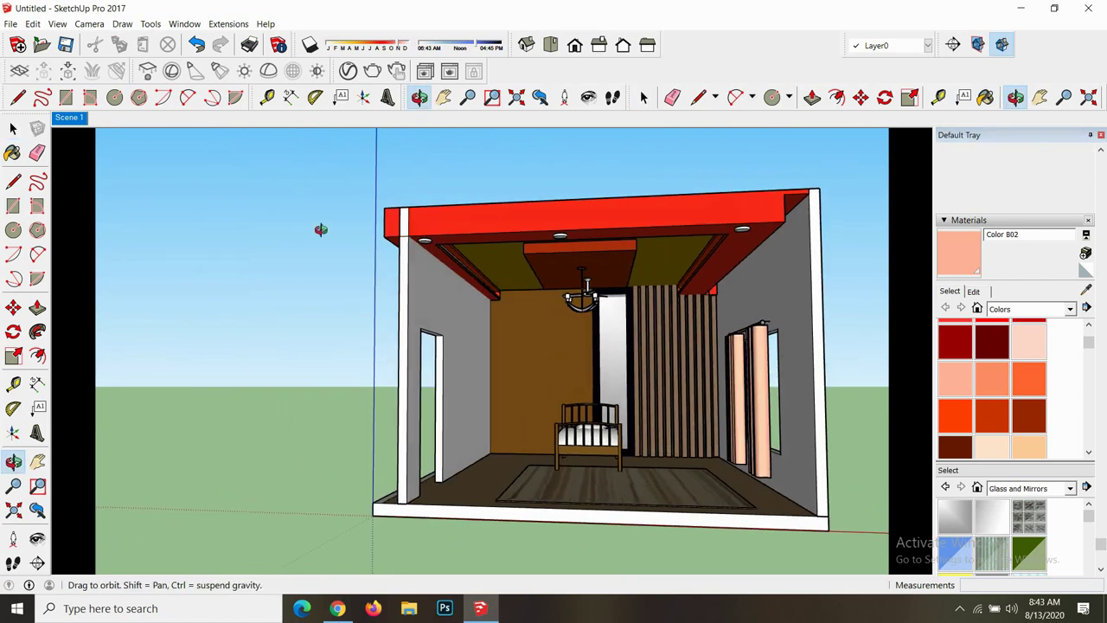
- Start an import and browse to the Skect up components folder on Local Disk (E:)
click(11, 24)
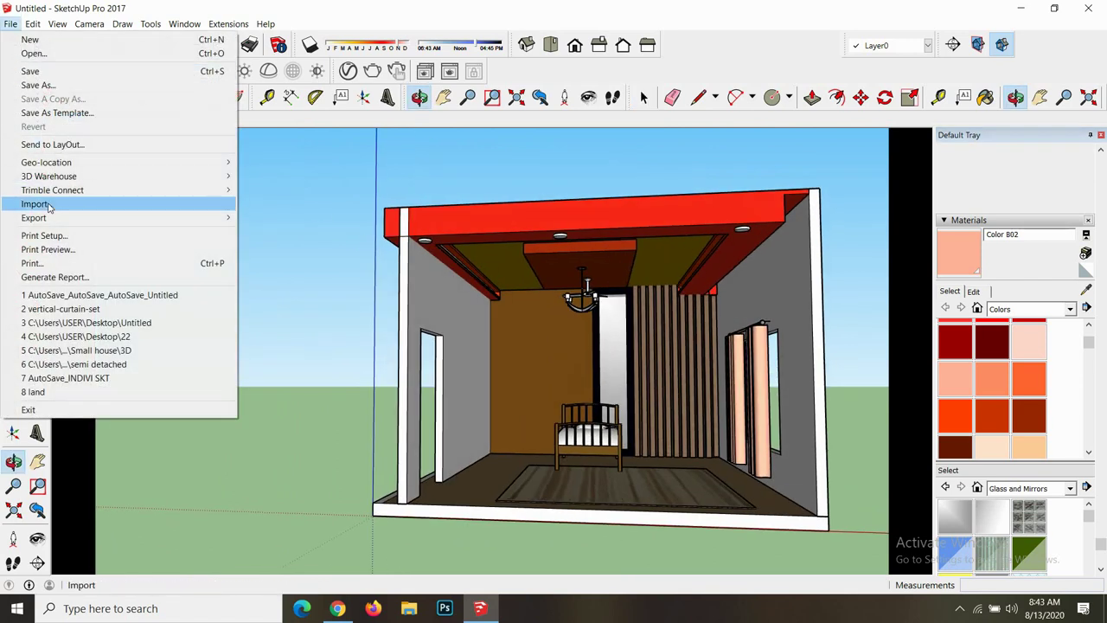
click(52, 204)
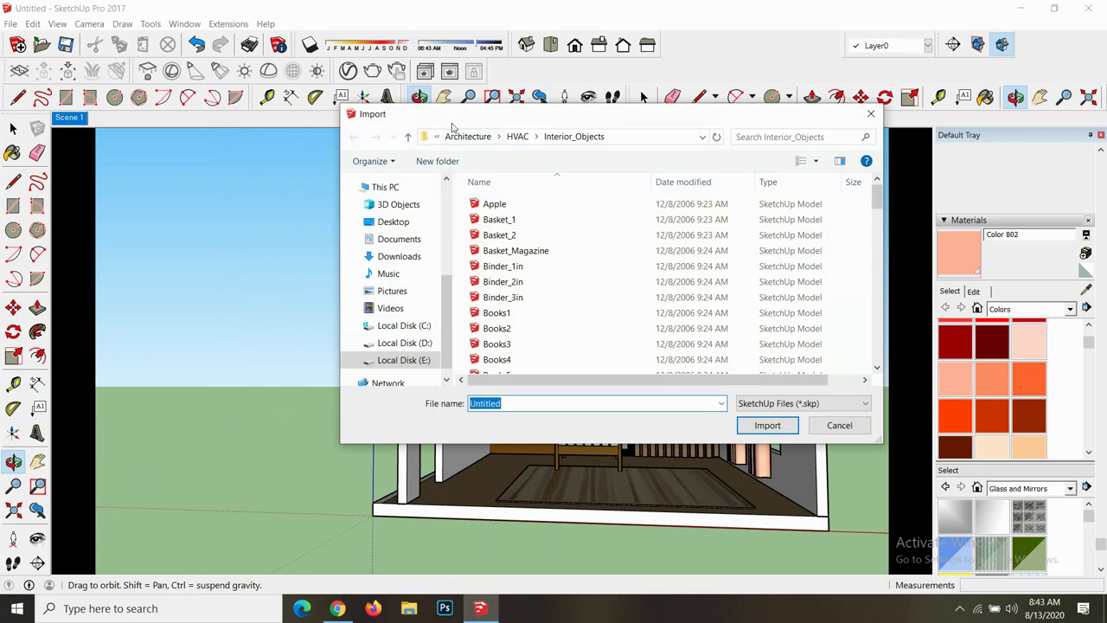
click(406, 139)
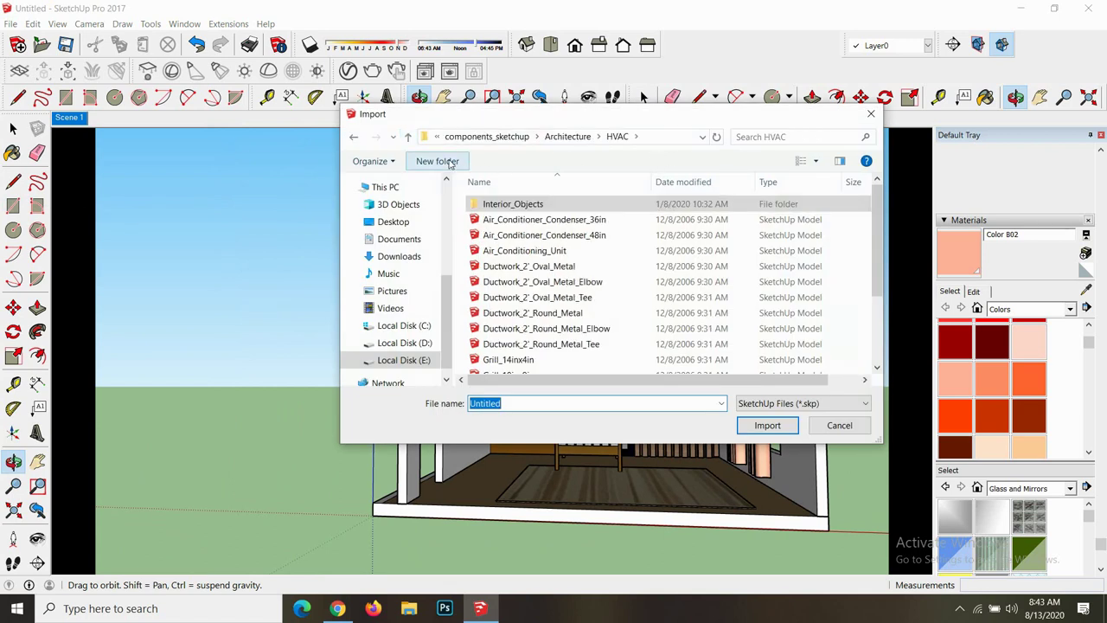
click(410, 139)
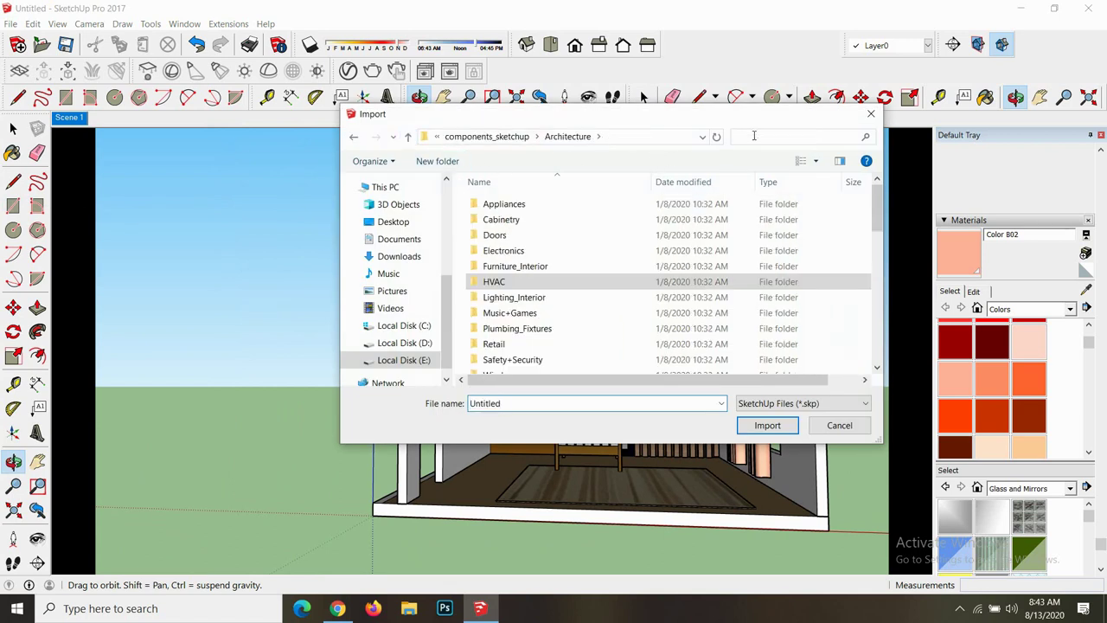
click(755, 136)
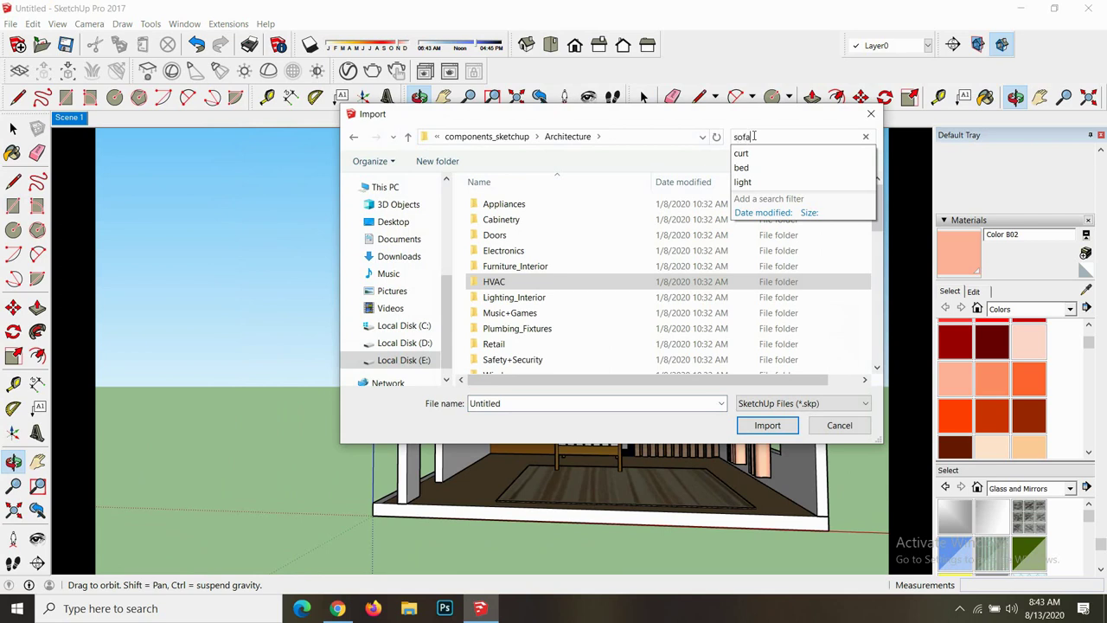
text(sofa)
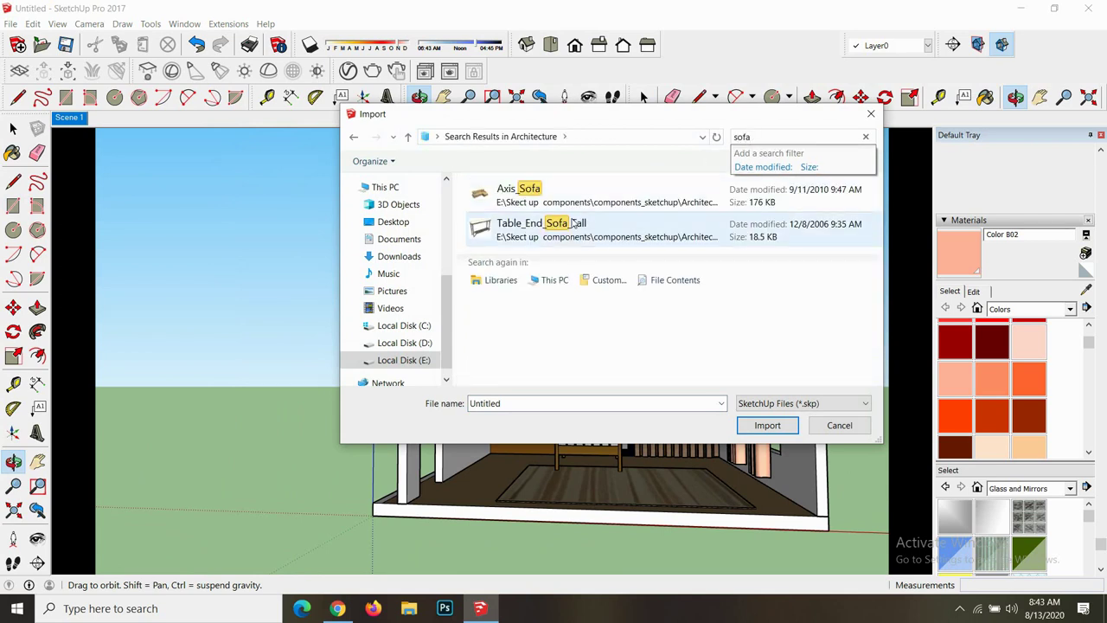
click(408, 138)
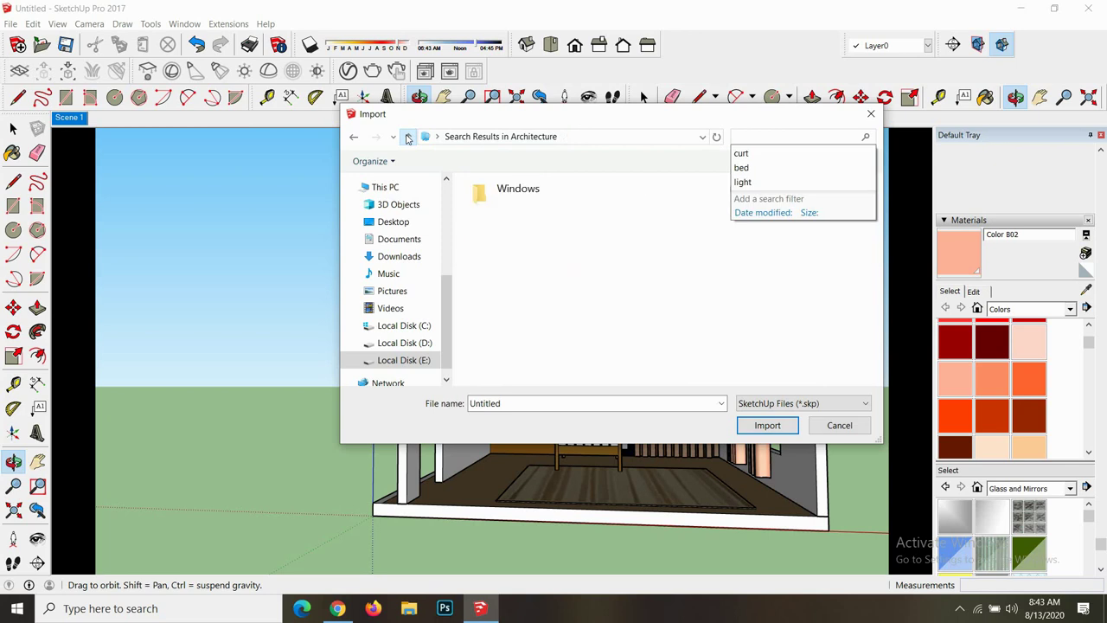
click(409, 139)
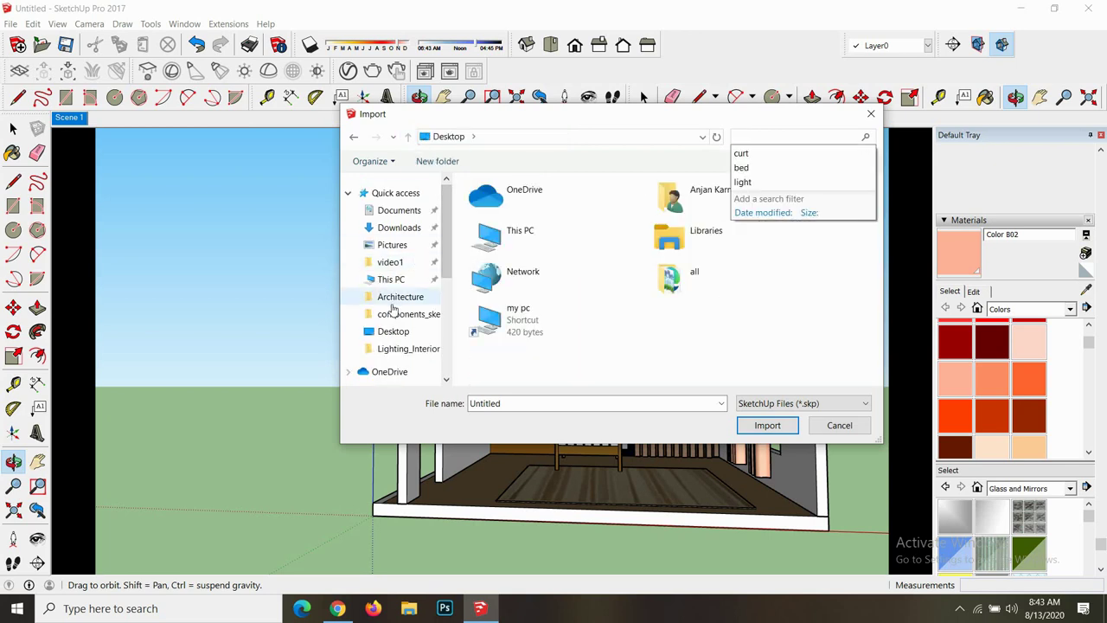
scroll(394, 313, down, 1)
scroll(398, 315, down, 2)
scroll(414, 329, down, 1)
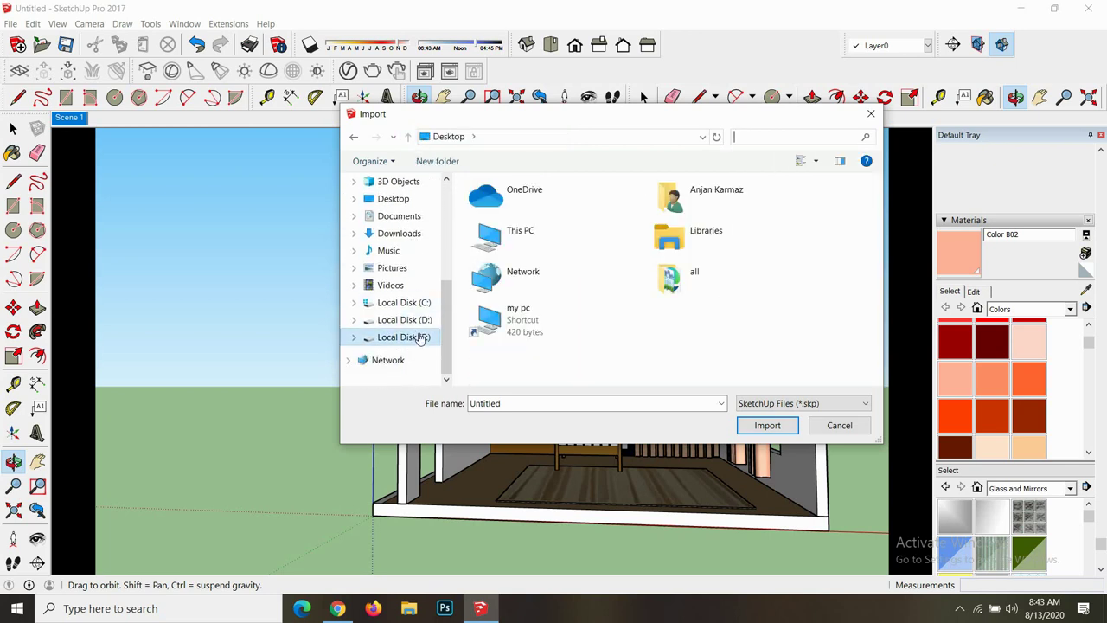
click(419, 338)
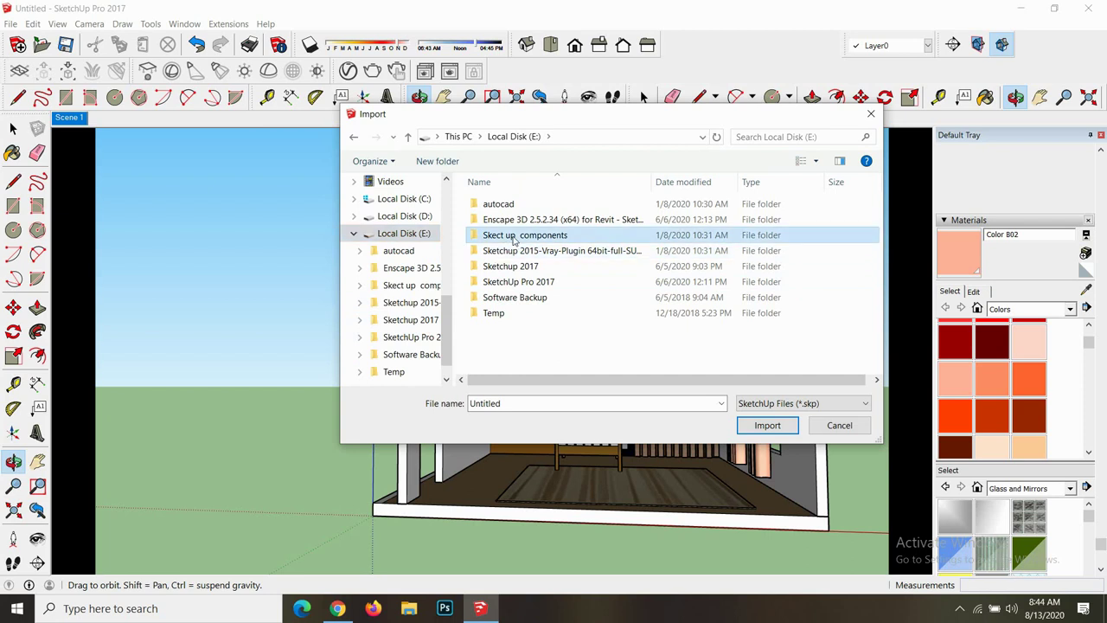
double_click(519, 235)
- Search the folder for 'sofa' and import the Sofa_2_sits model
click(745, 136)
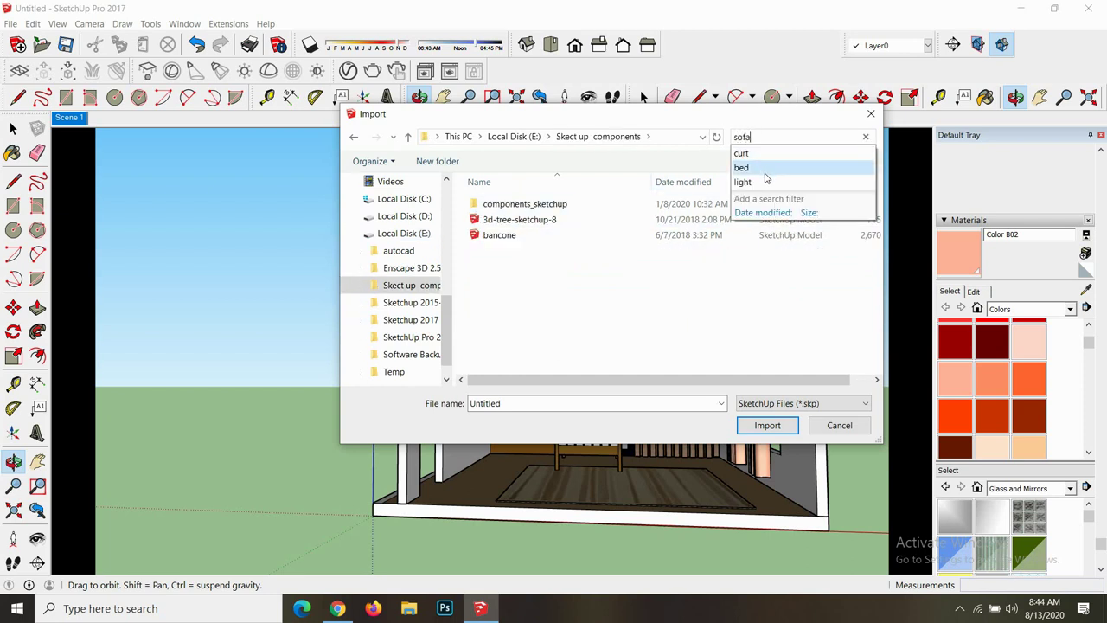
key(Return)
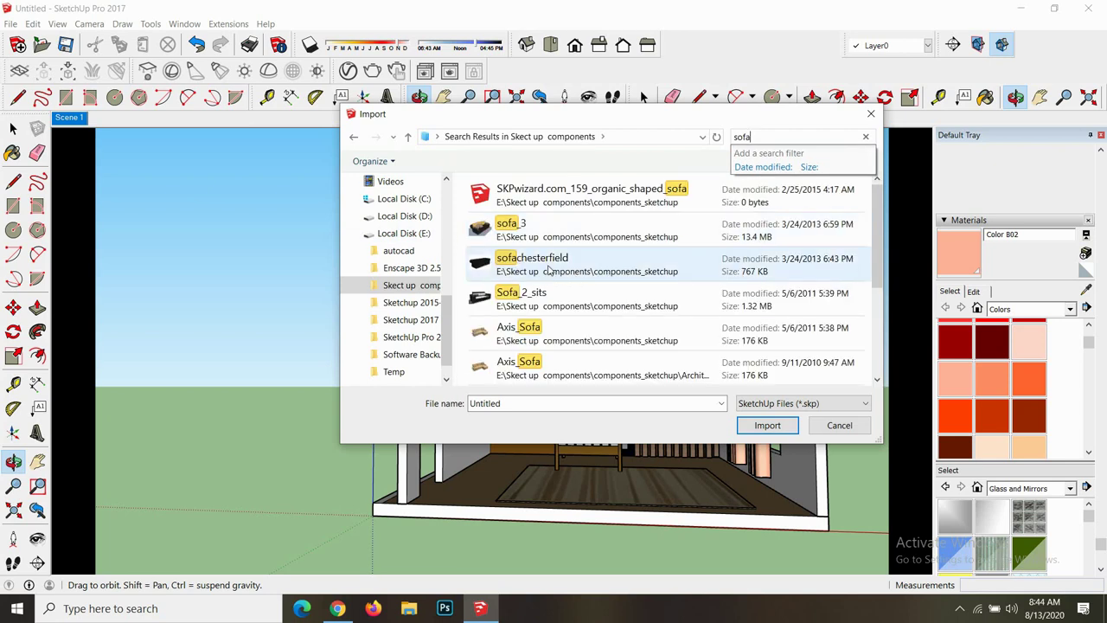
scroll(548, 271, down, 3)
scroll(545, 264, up, 3)
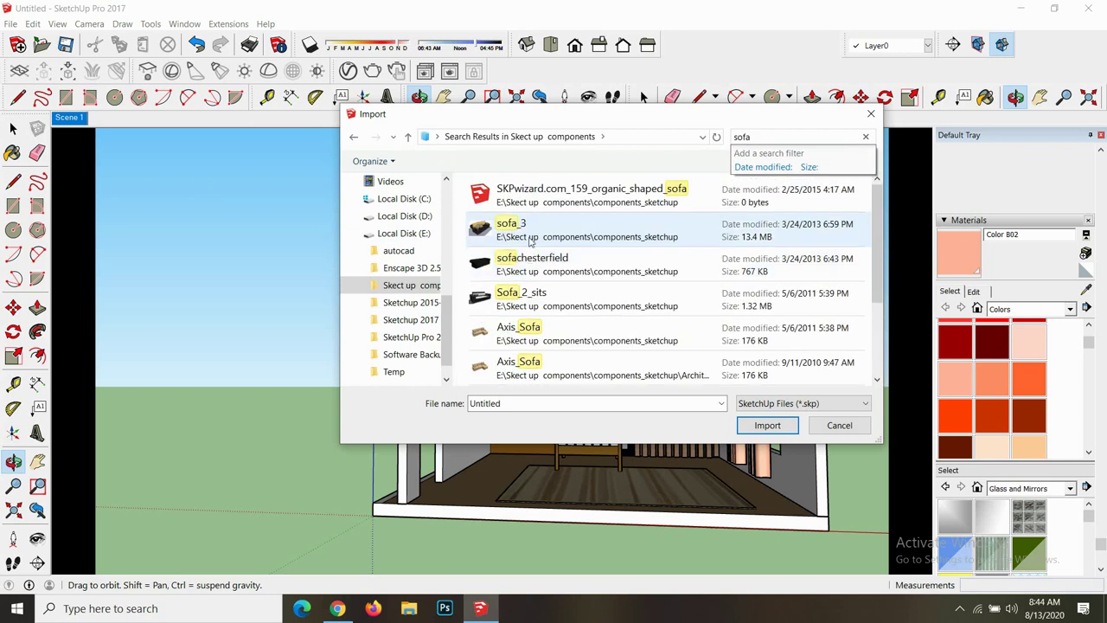
scroll(530, 248, down, 3)
scroll(529, 251, up, 2)
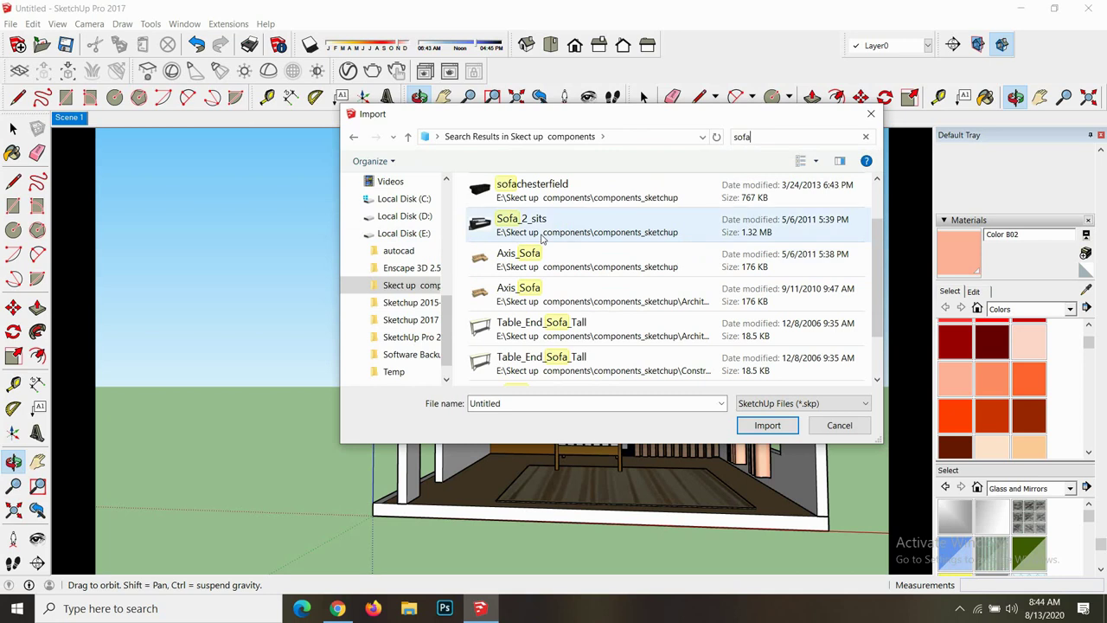
scroll(545, 246, up, 2)
click(542, 296)
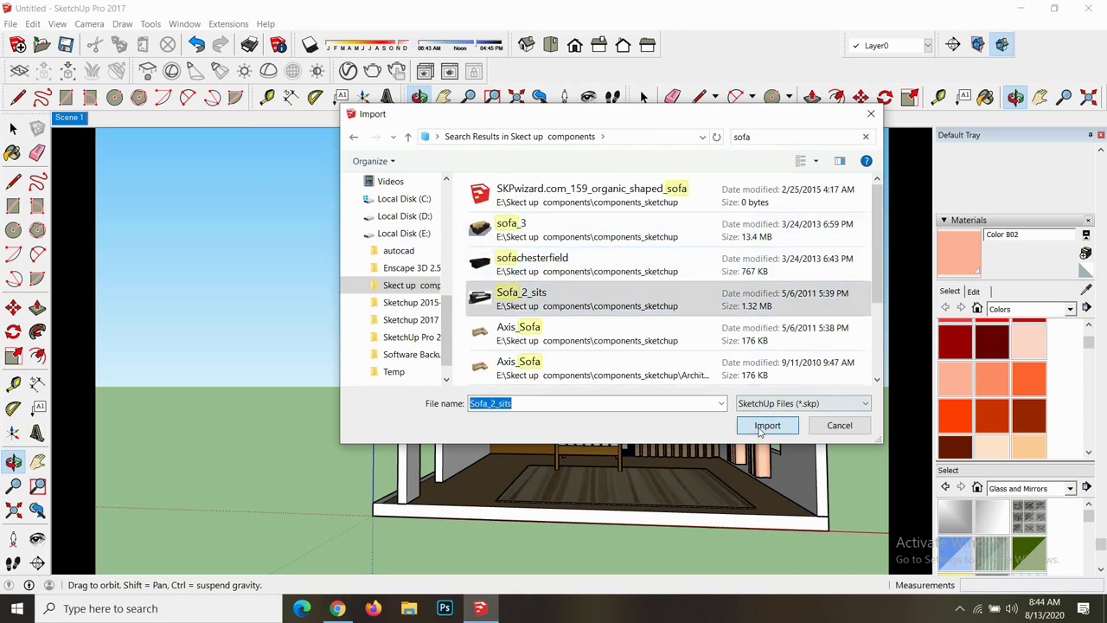
click(752, 429)
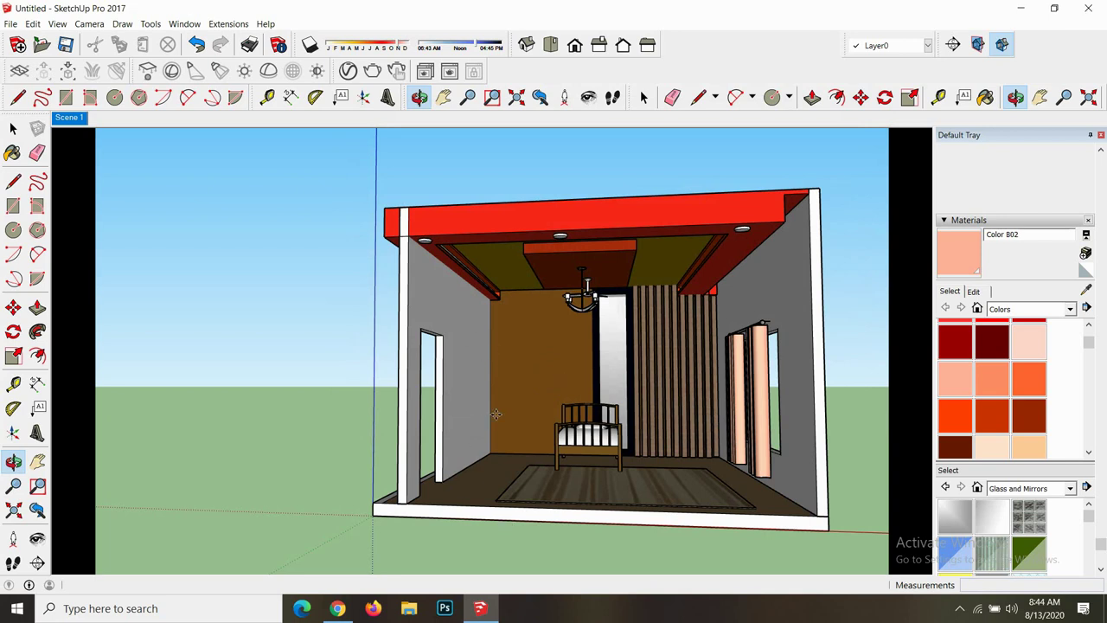
- Drop the imported Sofa_2_sits on the ground beside the house
scroll(657, 443, down, 2)
scroll(658, 444, down, 2)
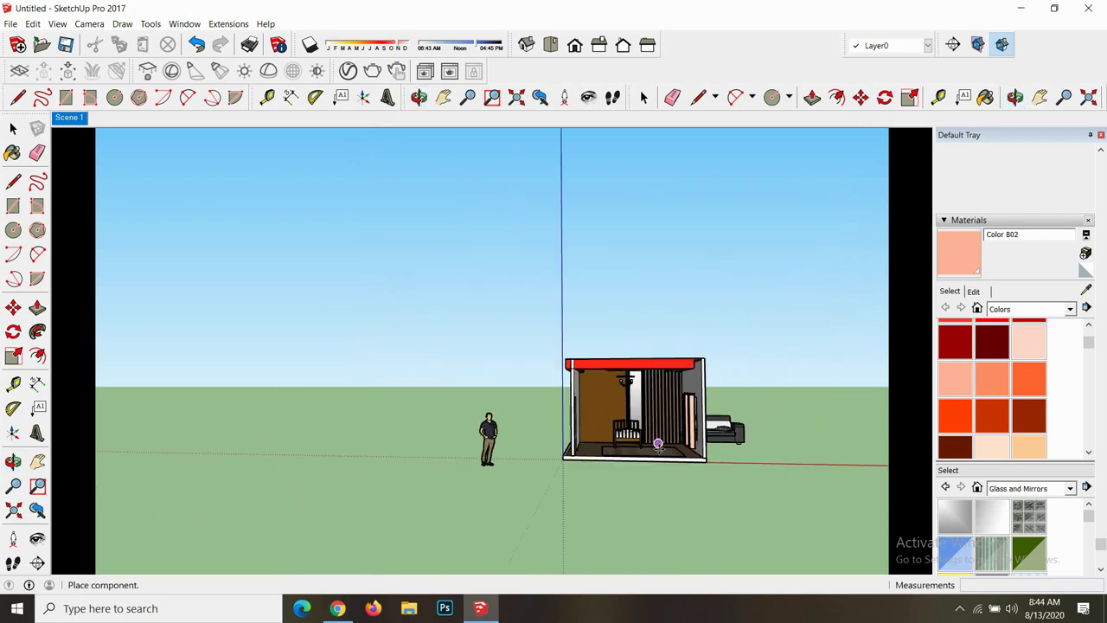
click(823, 422)
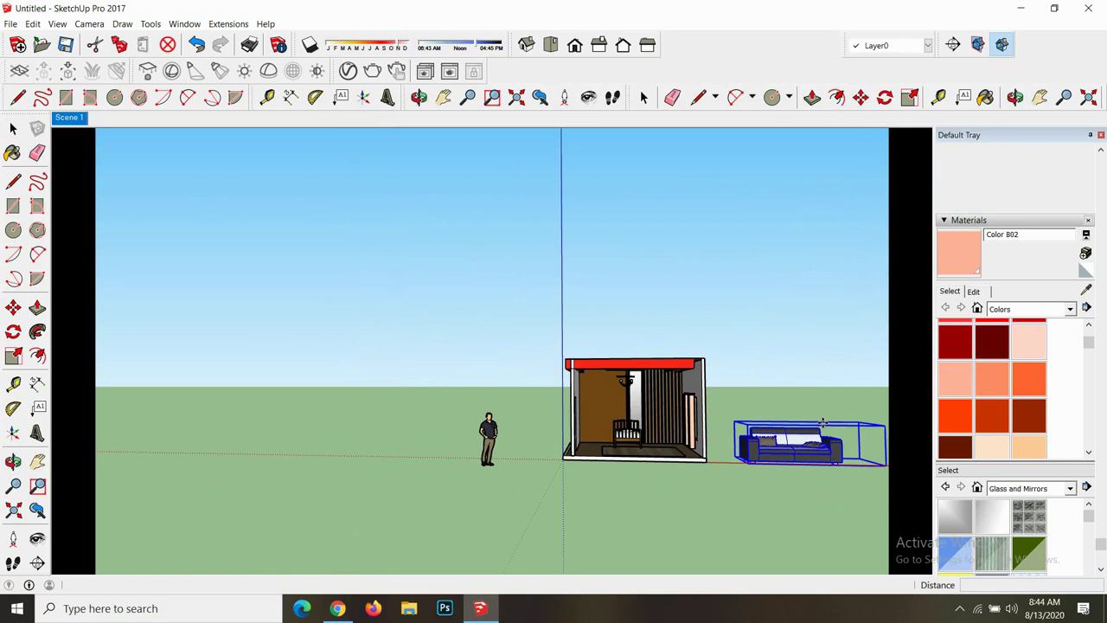
key(m)
scroll(778, 416, down, 1)
scroll(736, 398, down, 1)
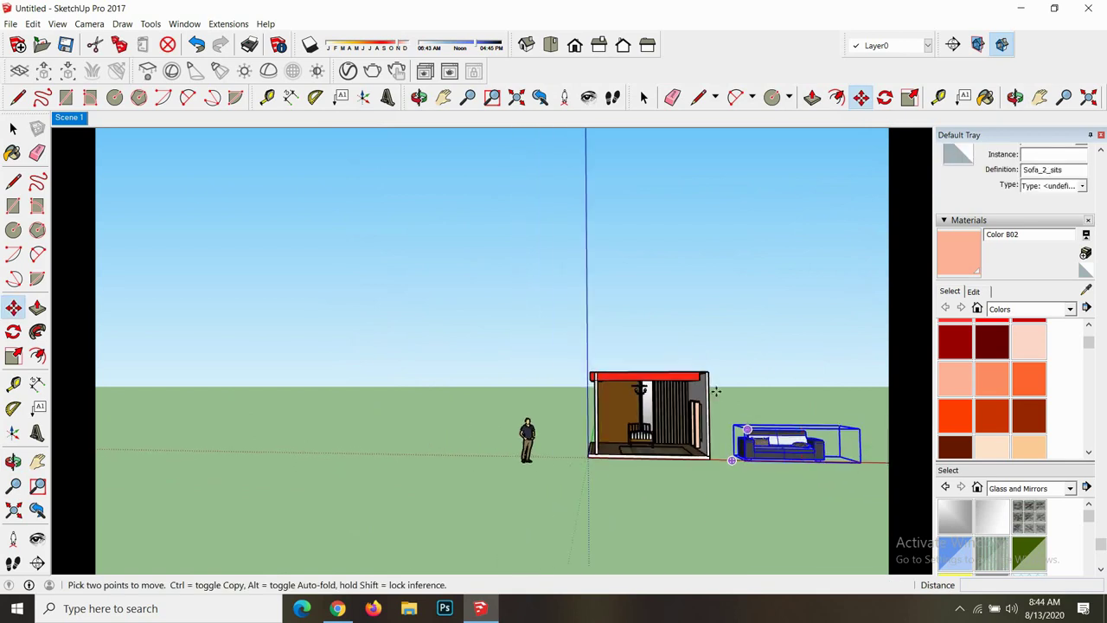
- Rotate the sofa 90° about its corner
click(419, 97)
drag(559, 282, 756, 416)
scroll(756, 416, up, 3)
key(q)
click(630, 447)
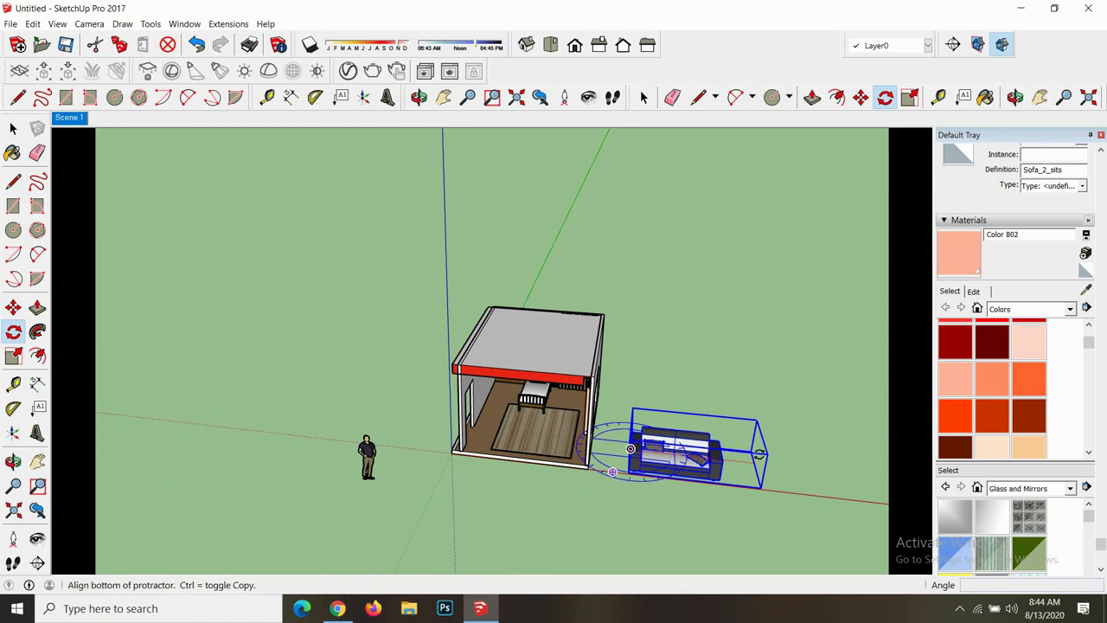
click(766, 458)
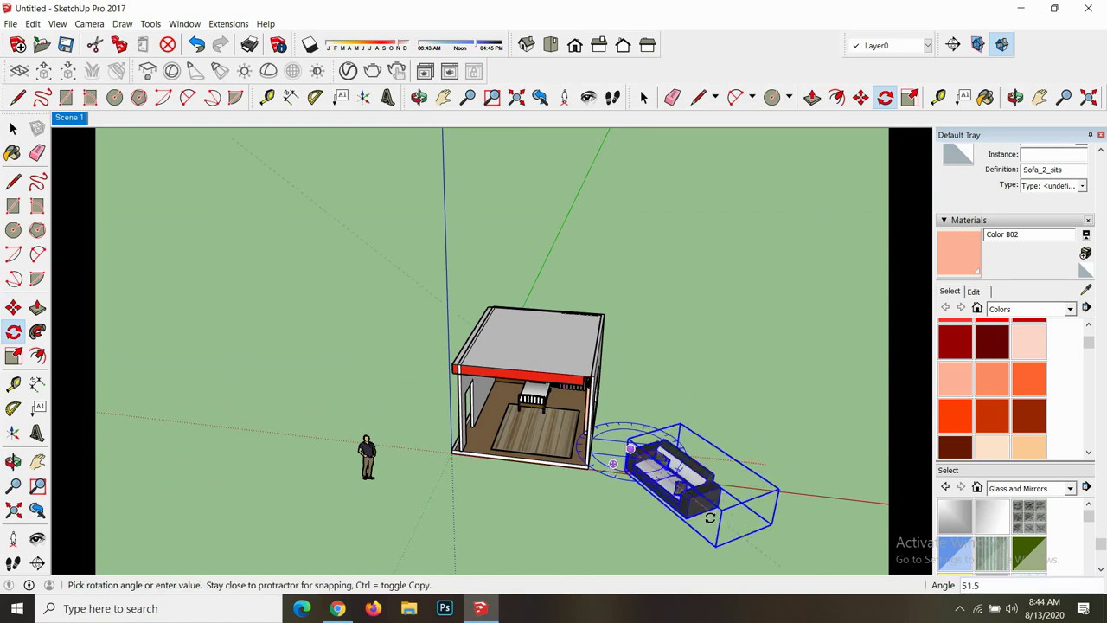
click(631, 533)
scroll(640, 528, up, 2)
- Scale the sofa down along one horizontal direction and in height
scroll(649, 520, up, 3)
key(s)
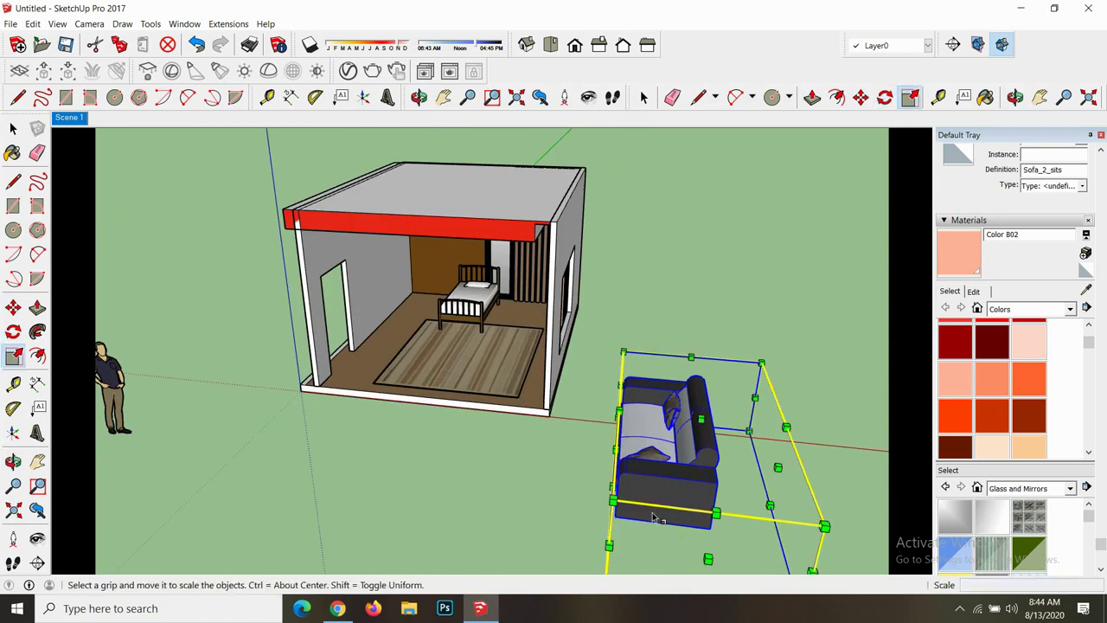
mouse_move(708, 558)
mouse_down()
mouse_move(769, 440)
mouse_move(714, 437)
mouse_up()
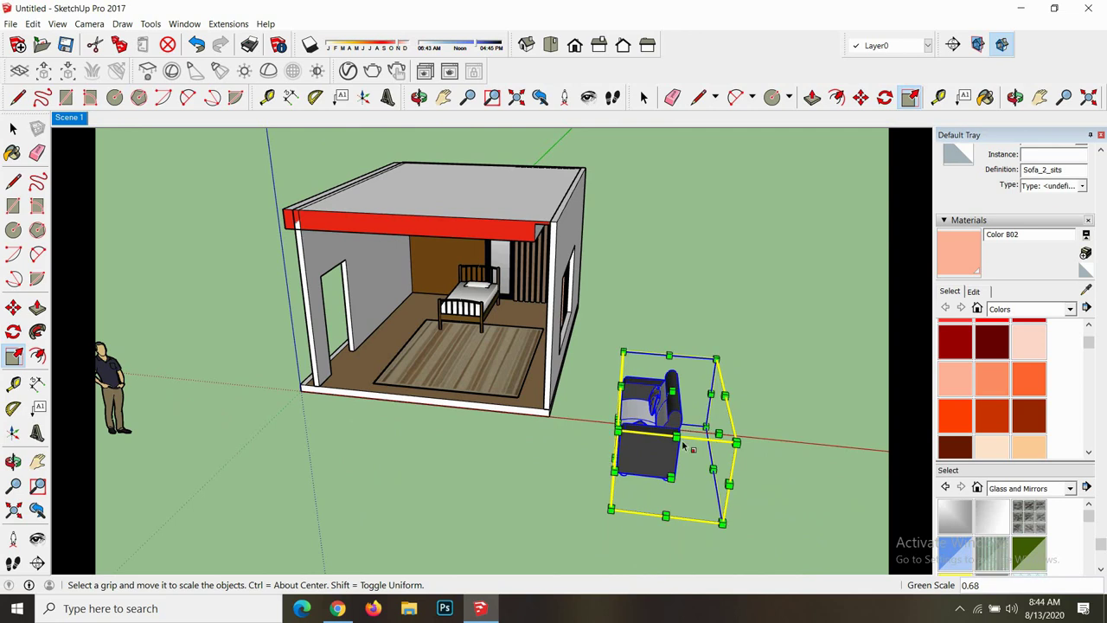
drag(672, 394, 671, 410)
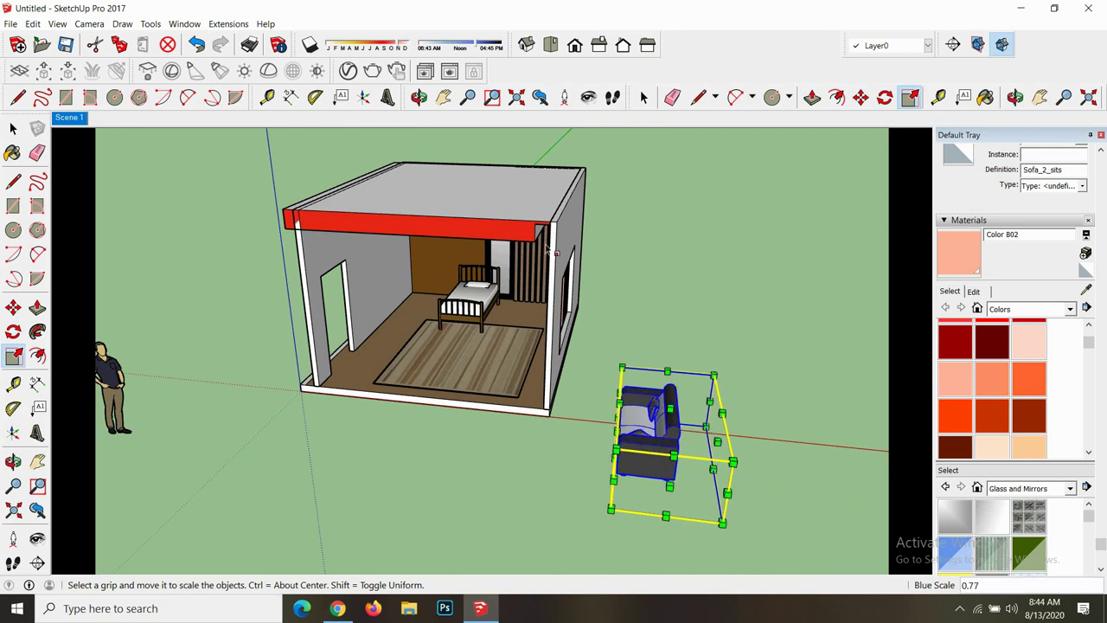
- Slightly reduce the sofa's depth, viewing it from the front
click(418, 97)
drag(704, 255, 750, 362)
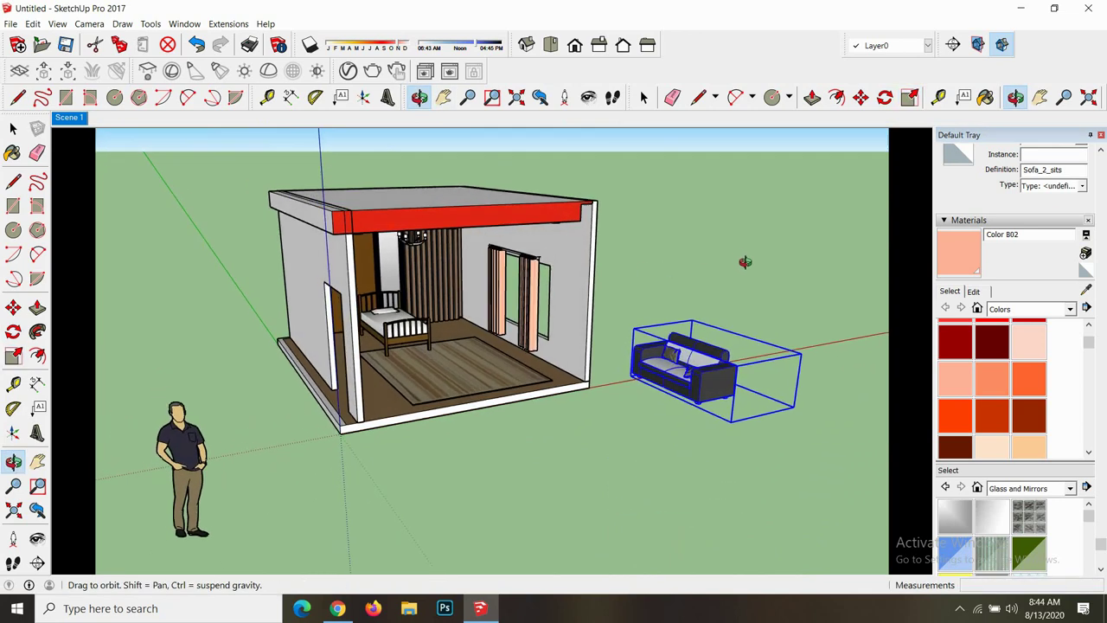
scroll(750, 362, up, 3)
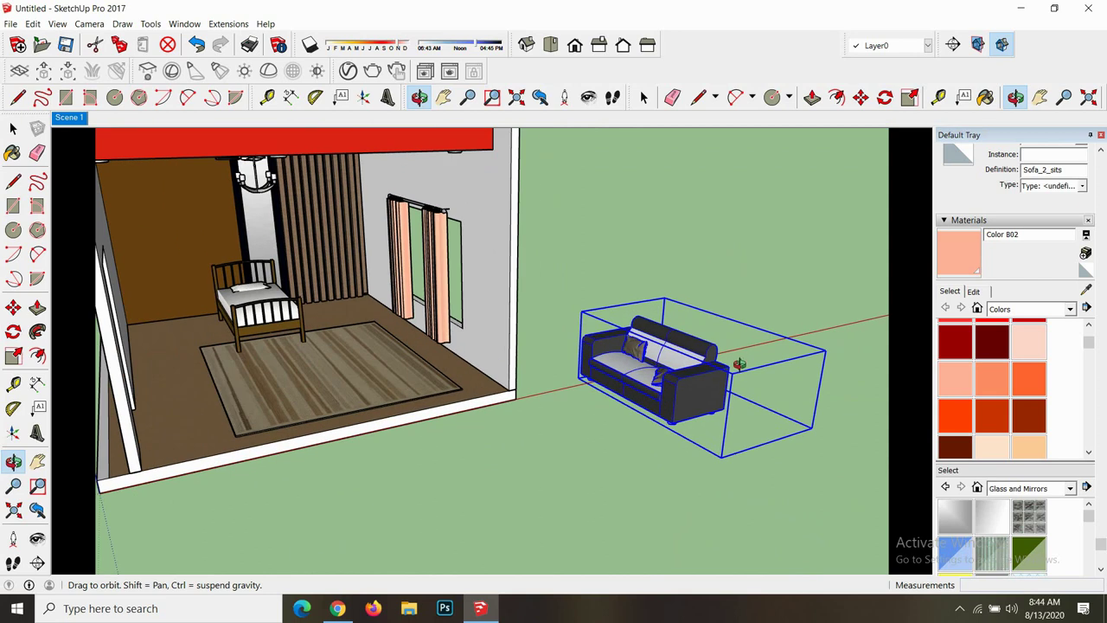
key(s)
mouse_move(771, 403)
mouse_down()
mouse_move(653, 396)
mouse_move(671, 331)
mouse_move(681, 398)
mouse_up()
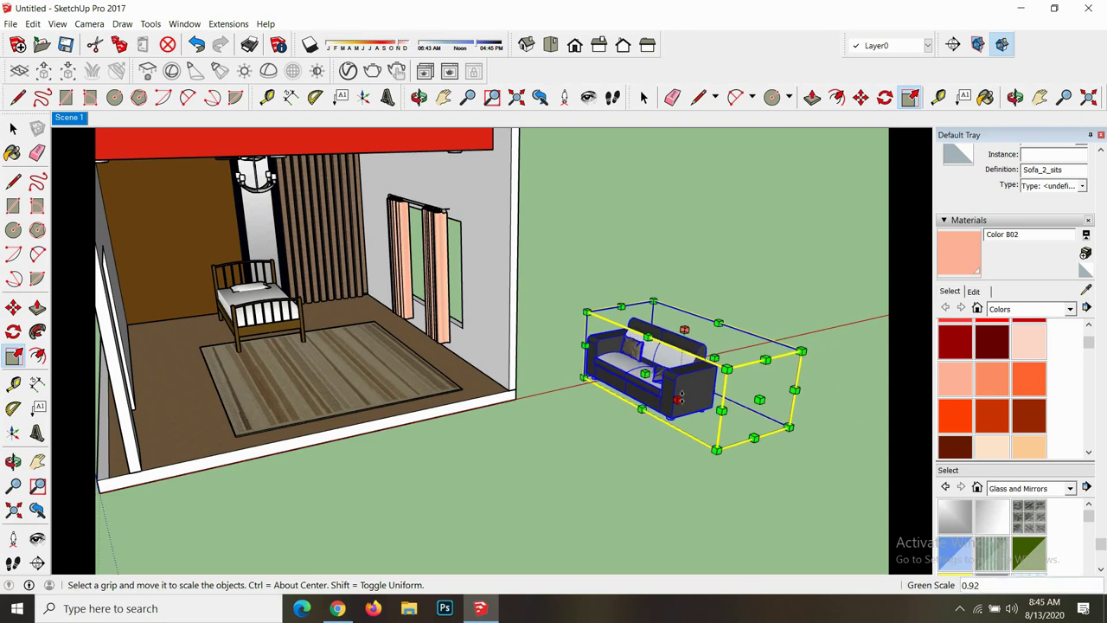
- Move the sofa into the bedroom beside the curtained window
key(m)
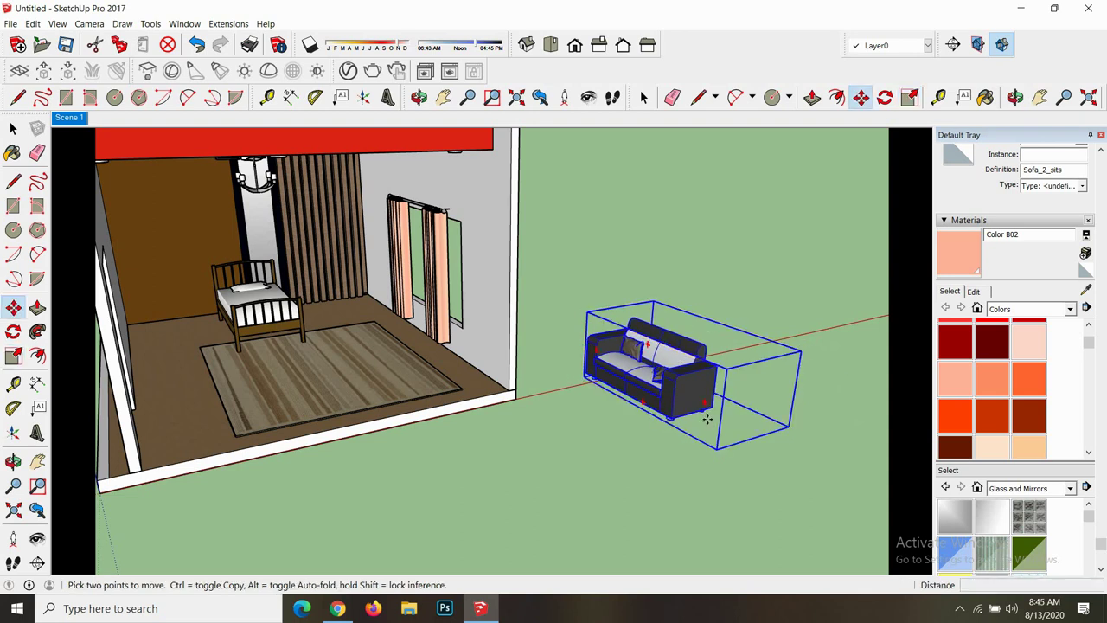
click(711, 406)
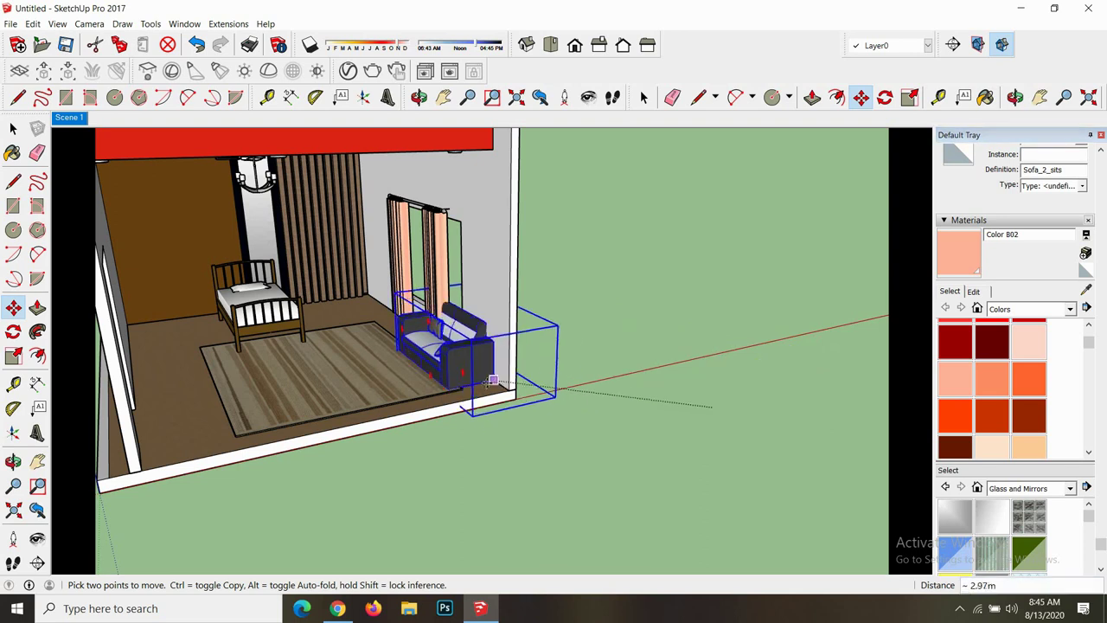
scroll(519, 394, up, 3)
scroll(487, 387, up, 2)
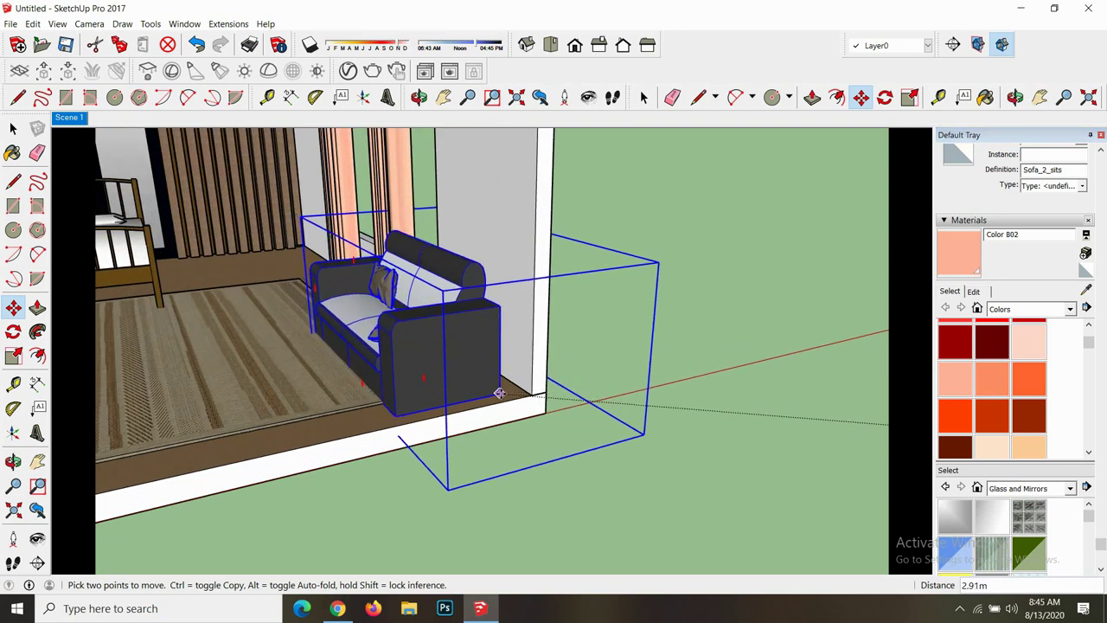
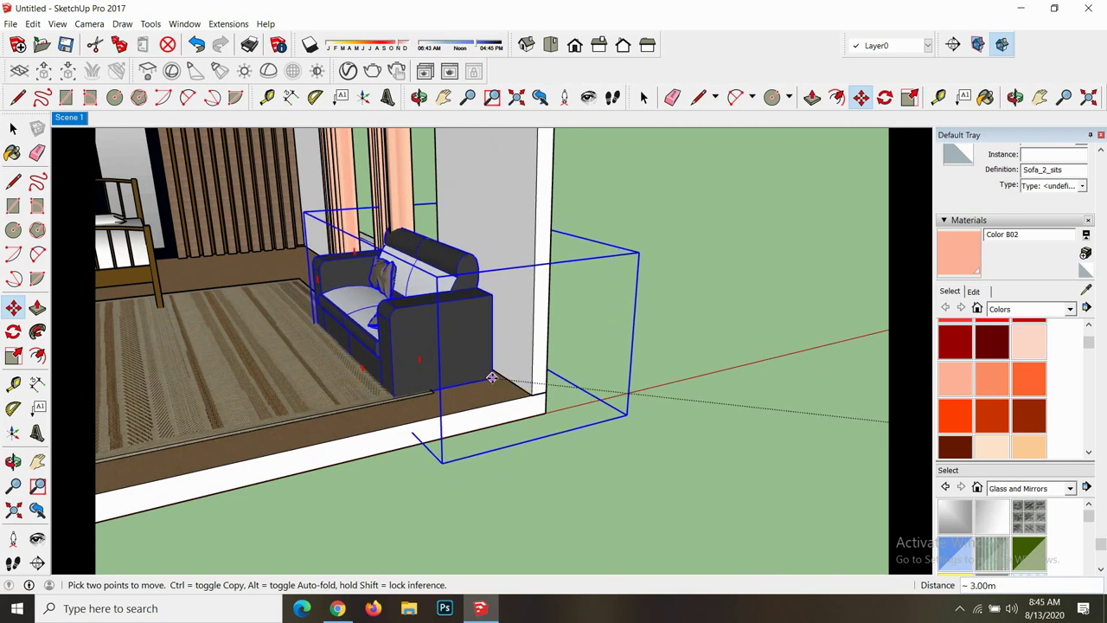
- Orbit around the sofa, deselect it, and return to the saved Scene 1 view
scroll(487, 378, down, 3)
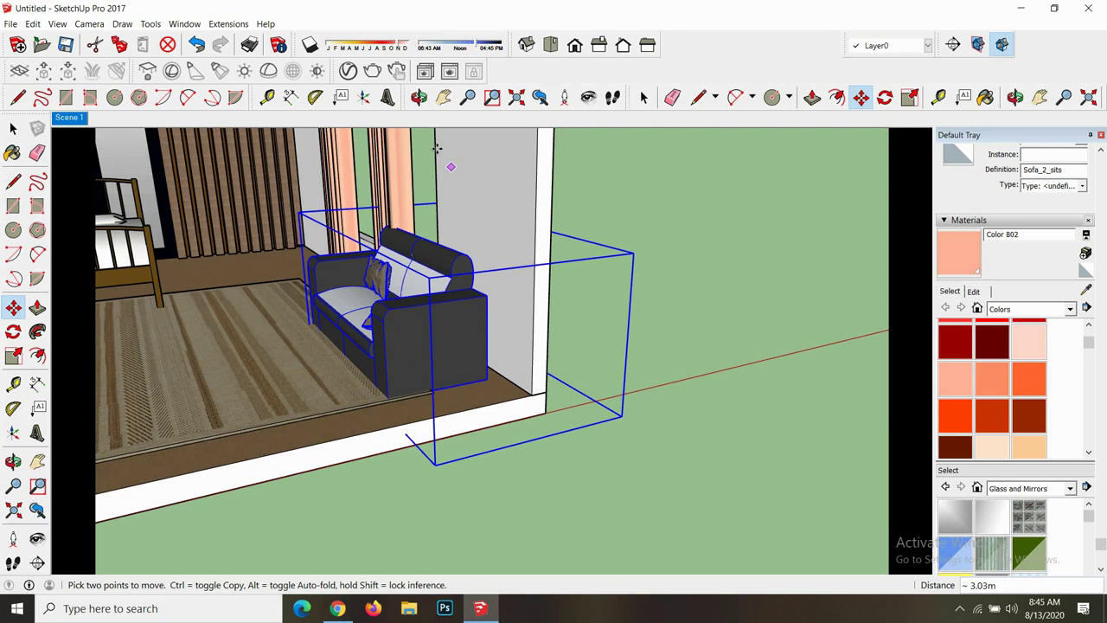
click(418, 97)
mouse_move(419, 274)
mouse_down()
mouse_move(428, 275)
mouse_move(416, 265)
mouse_up()
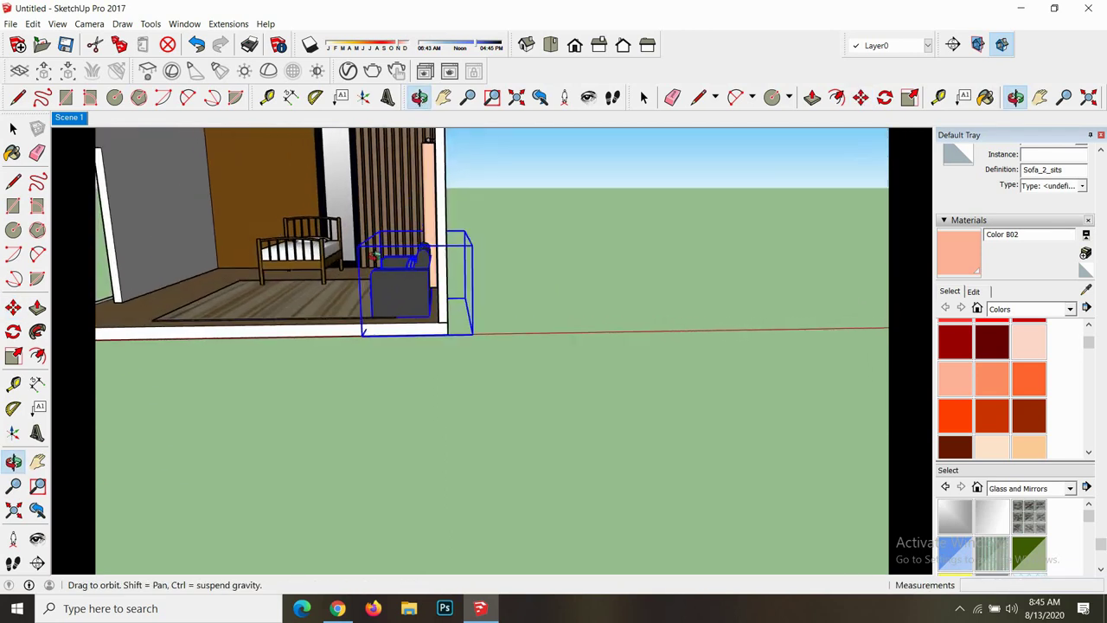
key(space)
click(70, 116)
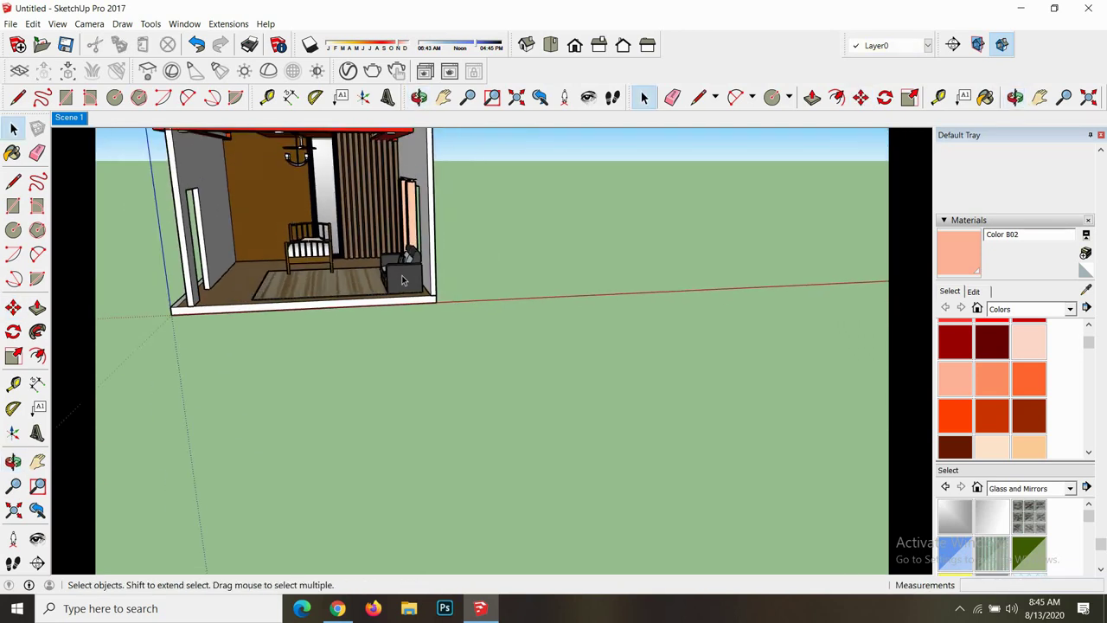
click(76, 119)
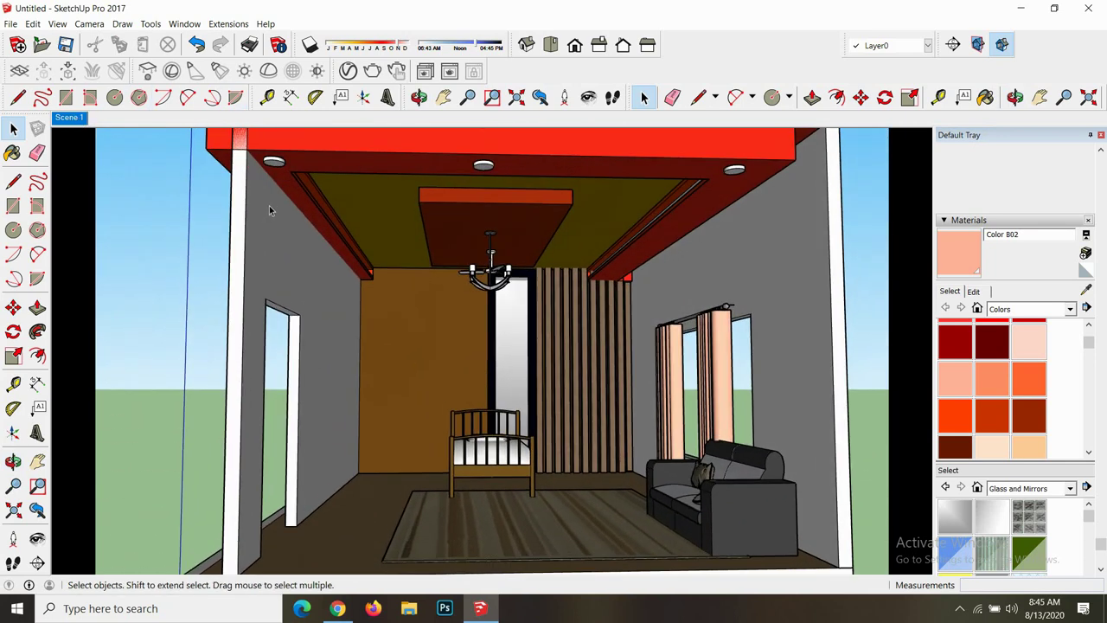
click(11, 23)
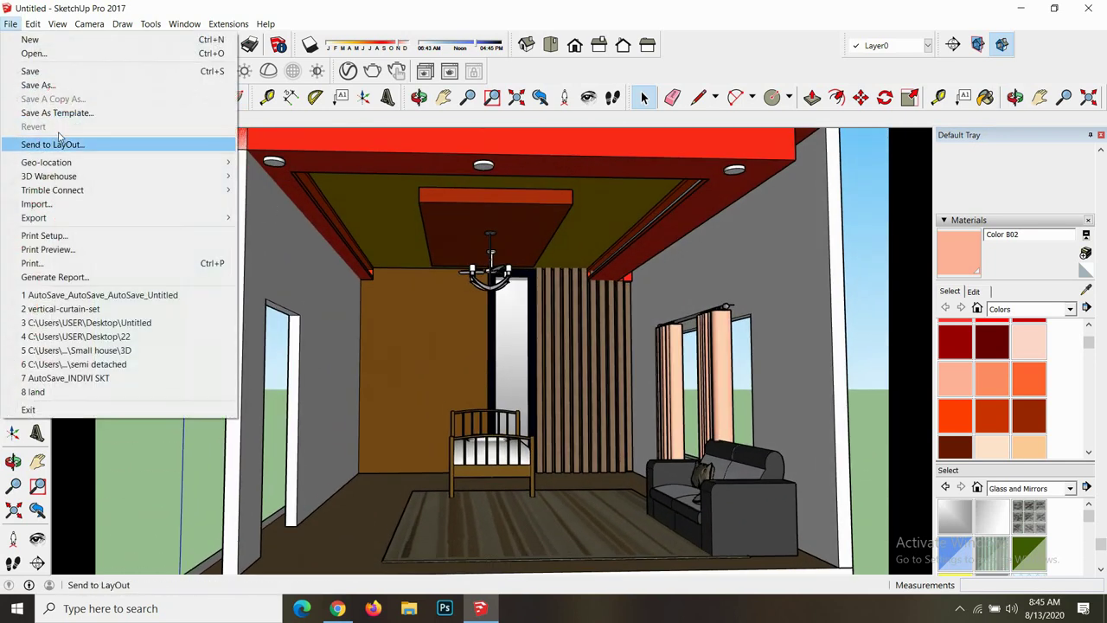
- Import the Modern_Coffee_Table model from a 'table' search and place it on the rug
click(36, 204)
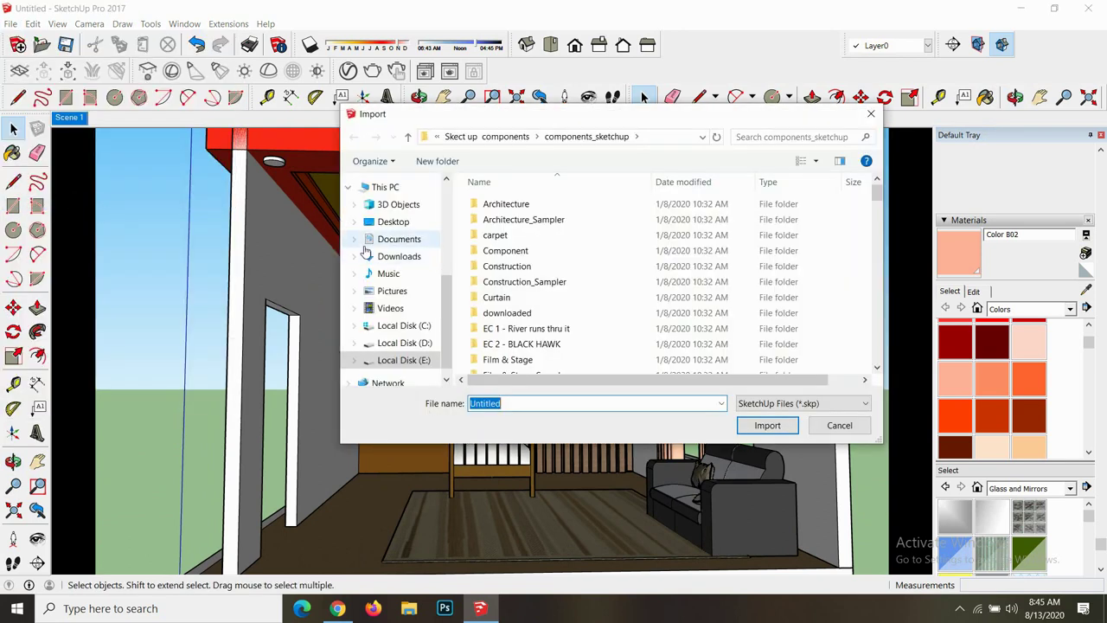
click(775, 136)
text(table)
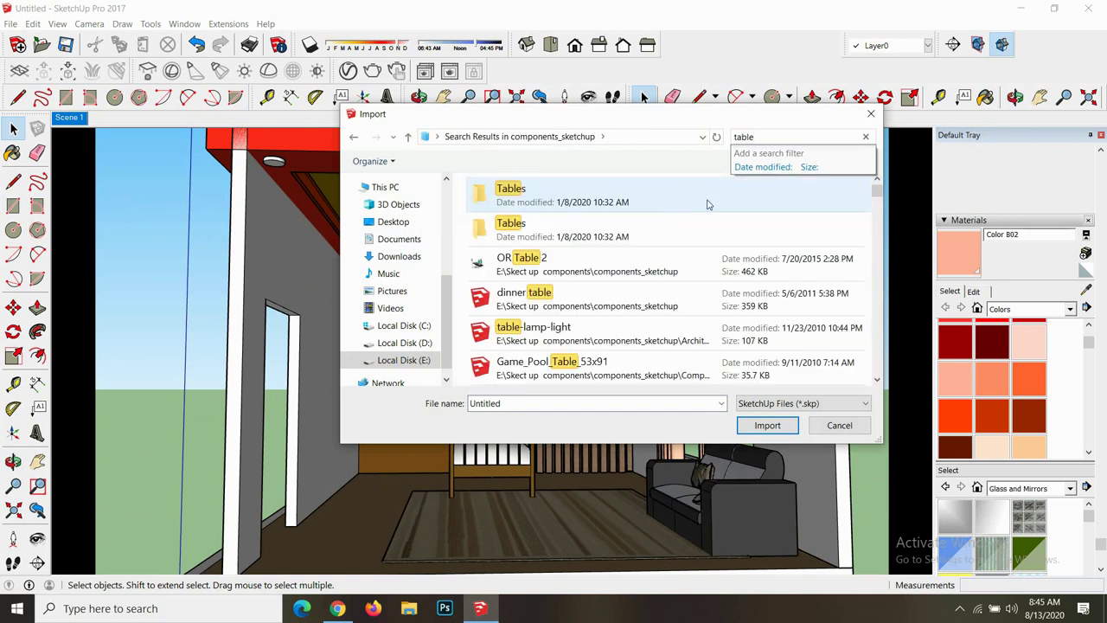
scroll(606, 255, down, 3)
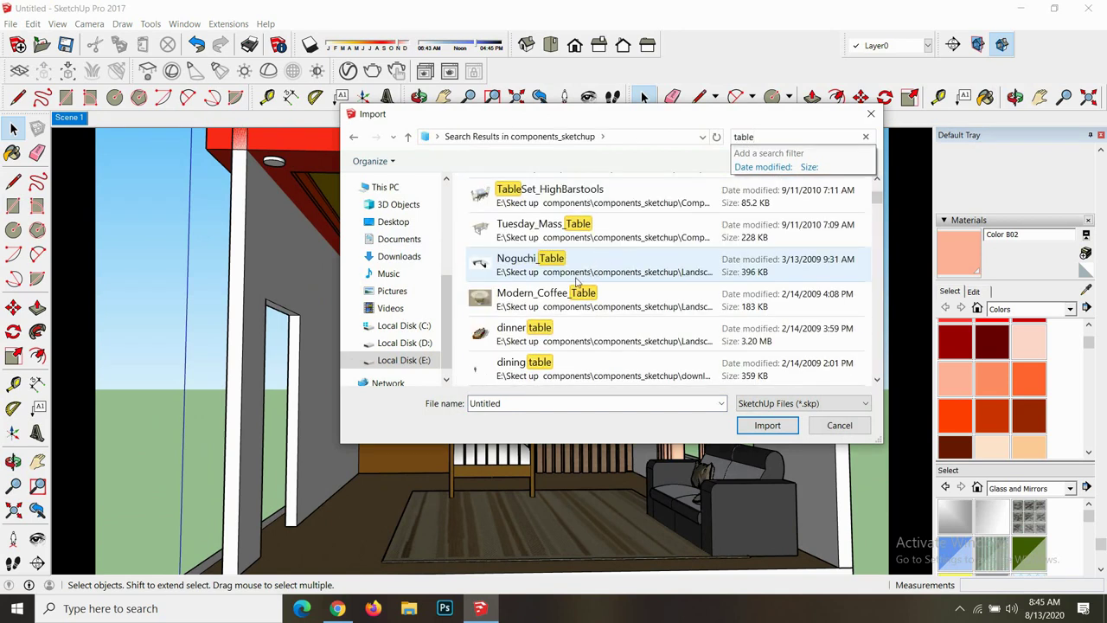
click(544, 297)
click(767, 425)
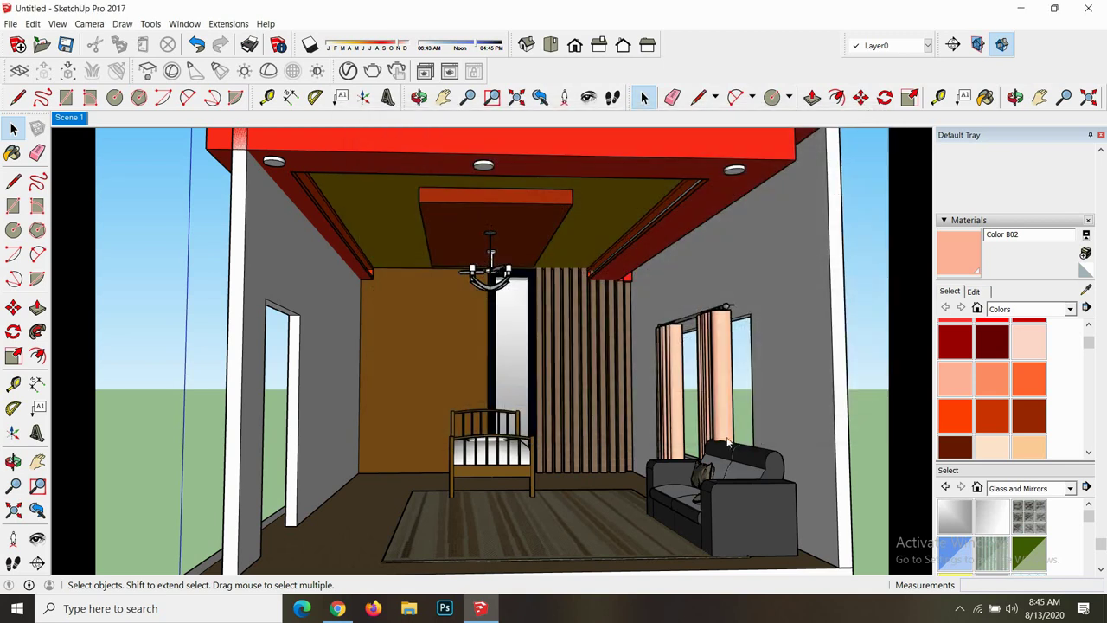
scroll(640, 459, down, 2)
scroll(615, 476, down, 3)
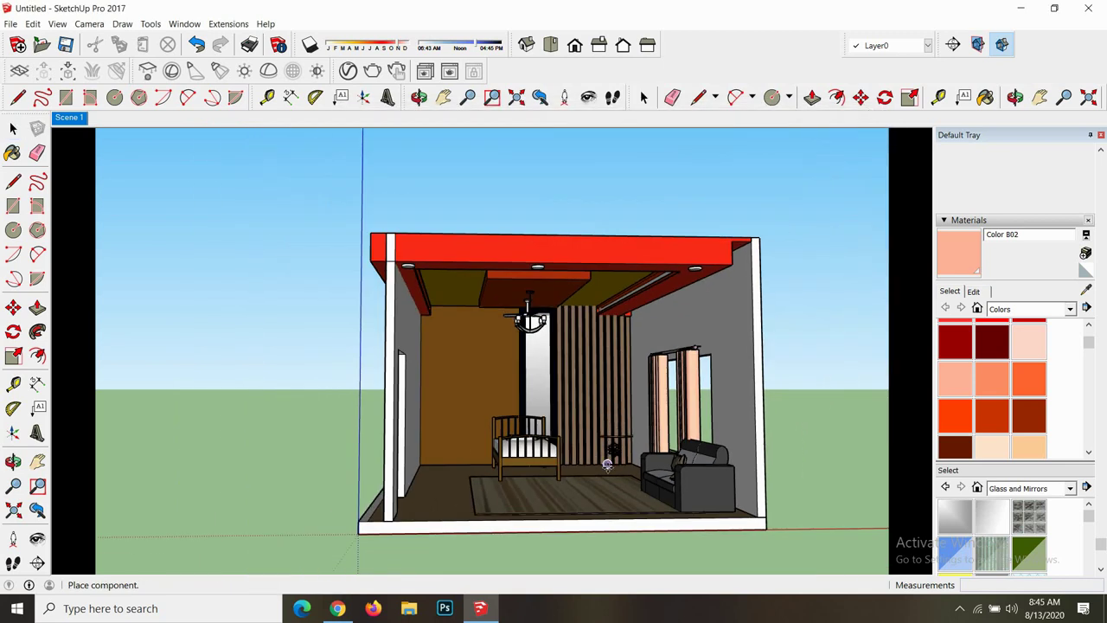
scroll(599, 491, up, 3)
scroll(593, 500, up, 2)
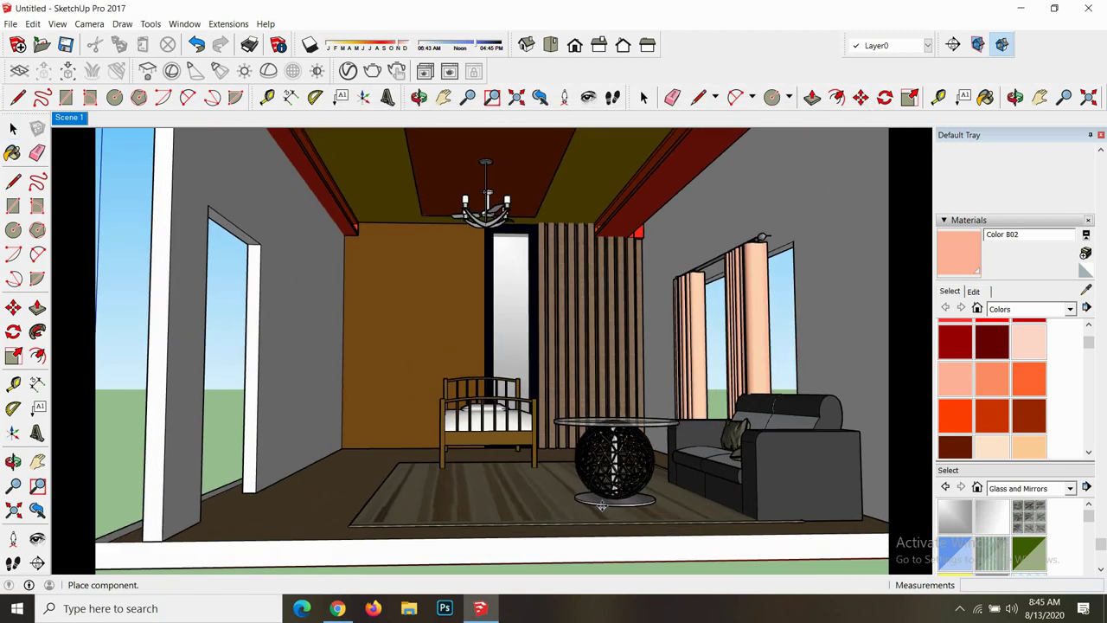
click(583, 507)
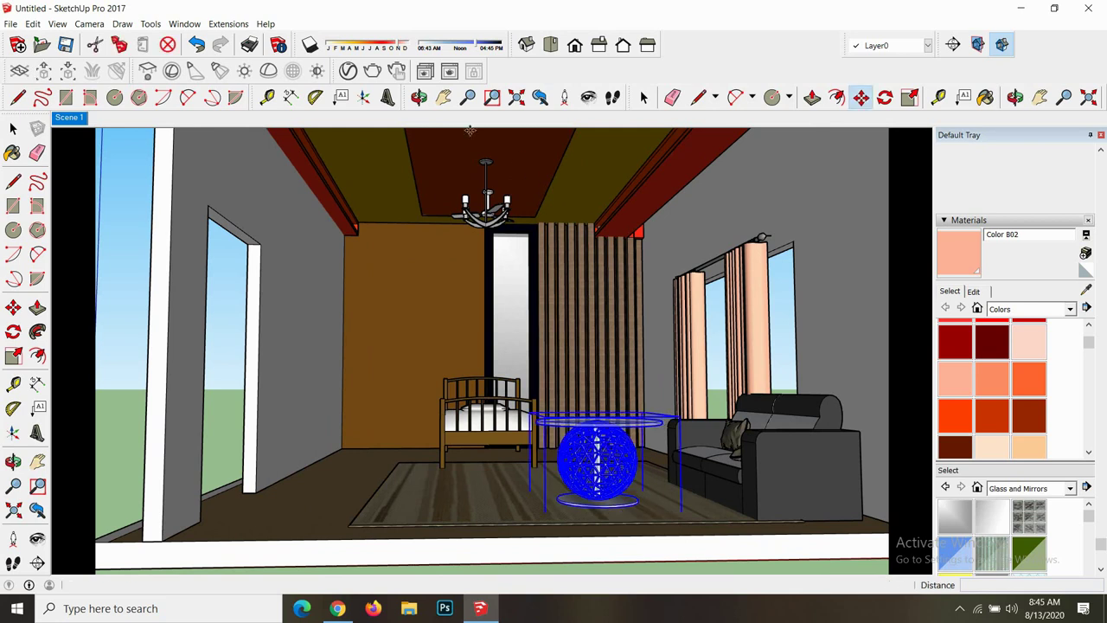
- Orbit around the room to check the coffee table's position, then deselect it
click(419, 97)
drag(667, 314, 634, 355)
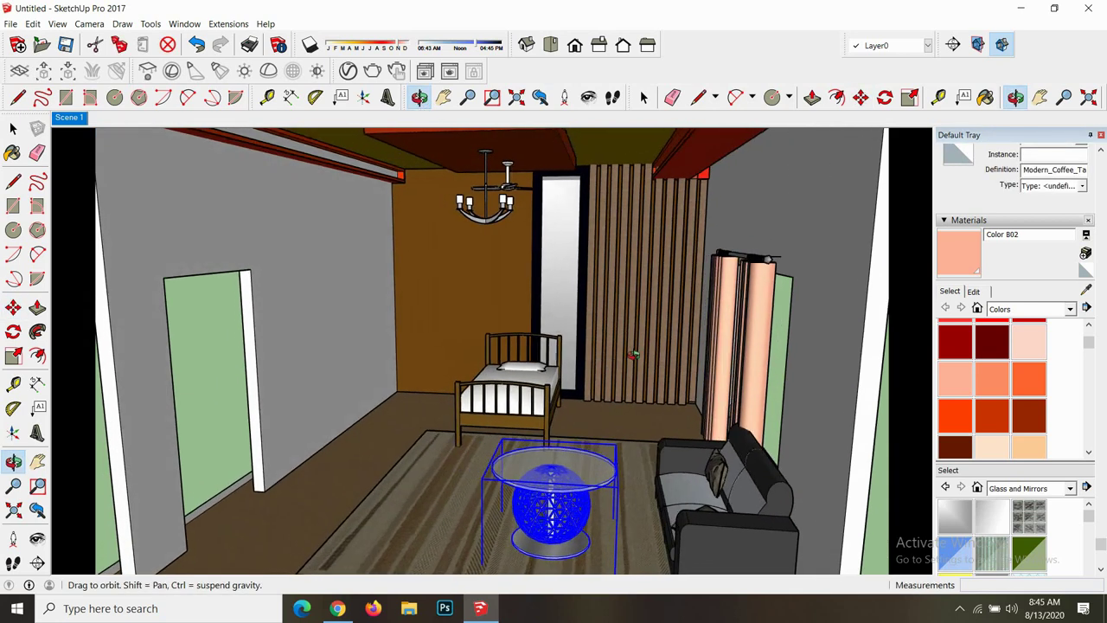
scroll(634, 355, down, 5)
scroll(636, 359, down, 3)
key(space)
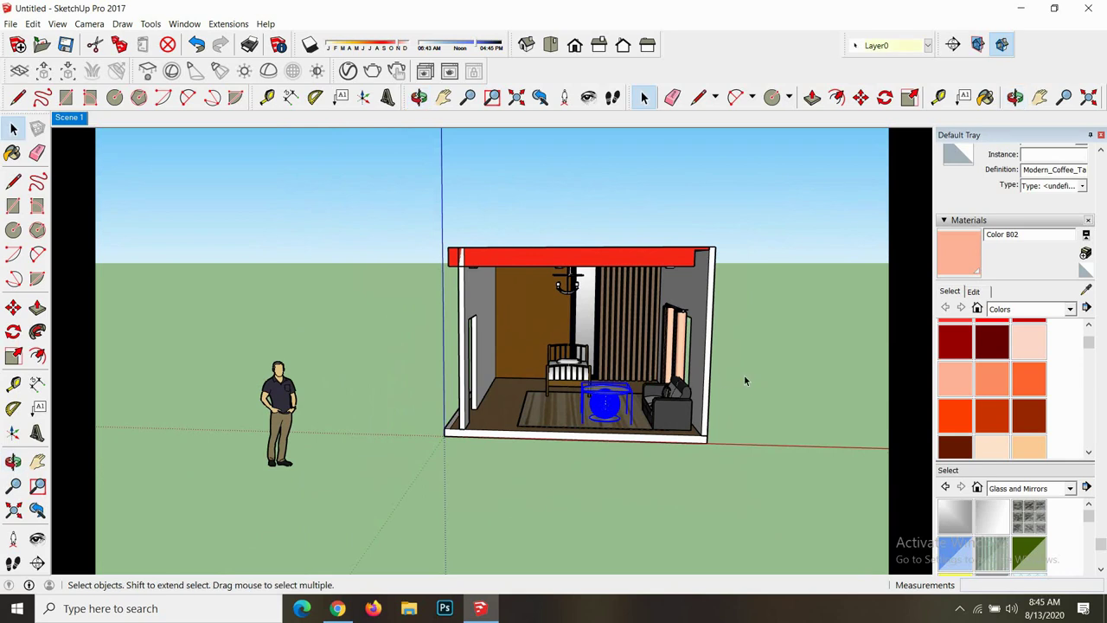
click(744, 381)
scroll(589, 400, up, 3)
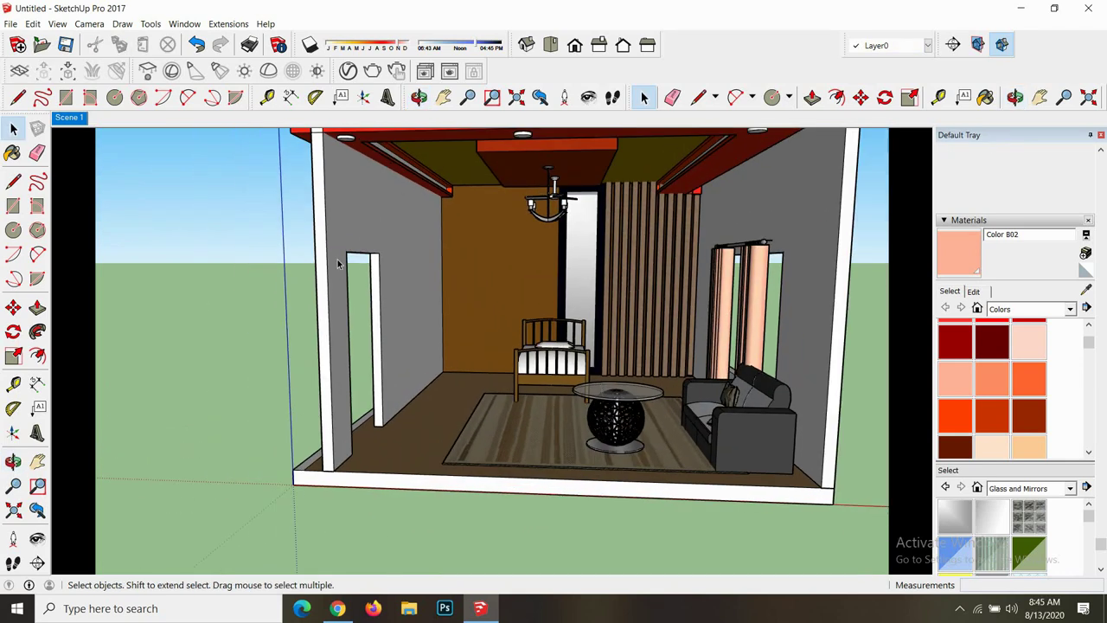
click(13, 23)
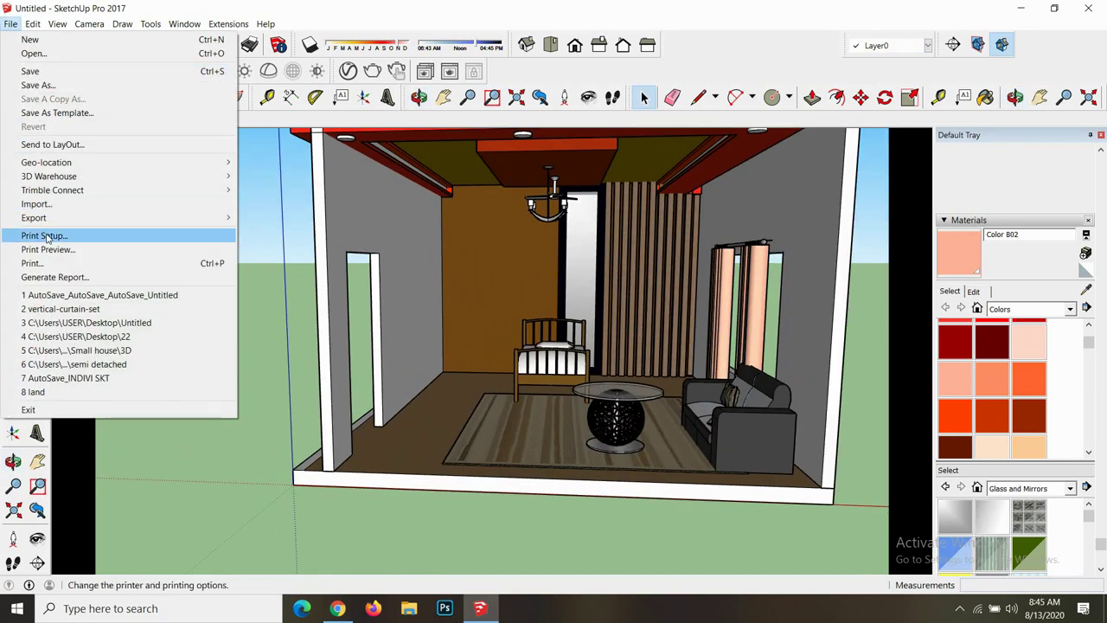
- Search the components_sketchup library for desk models and browse the results
click(47, 206)
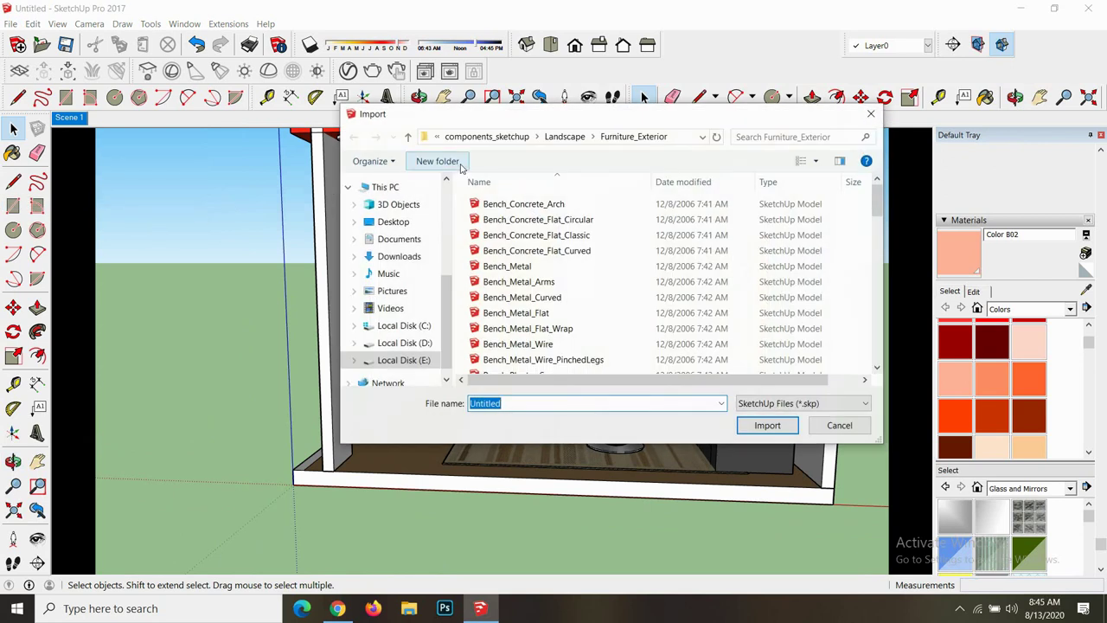
click(408, 138)
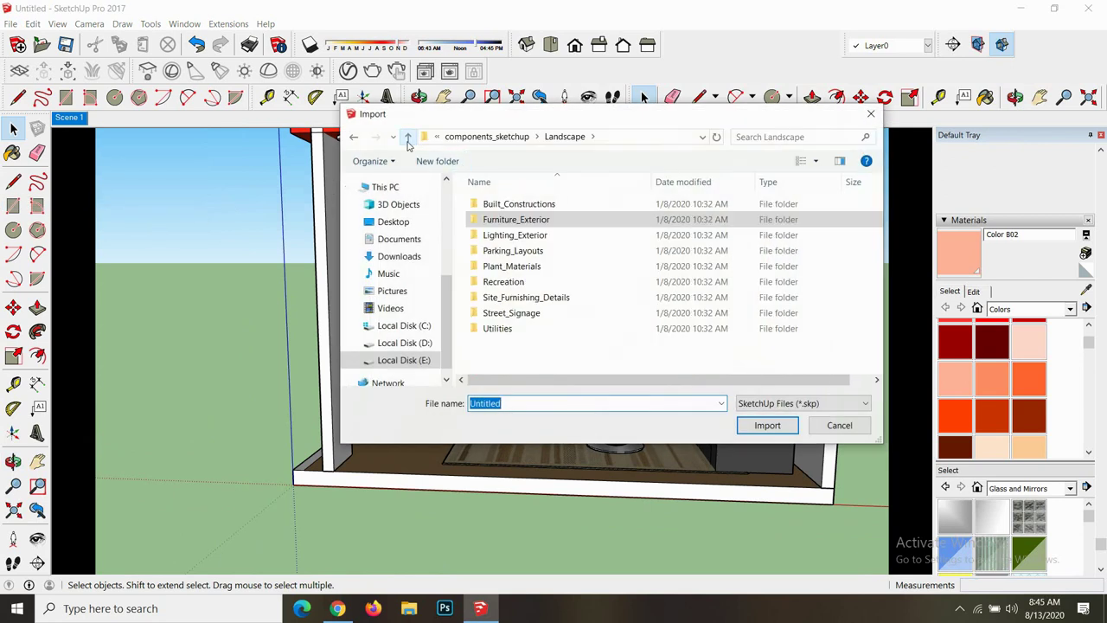
click(407, 139)
click(774, 136)
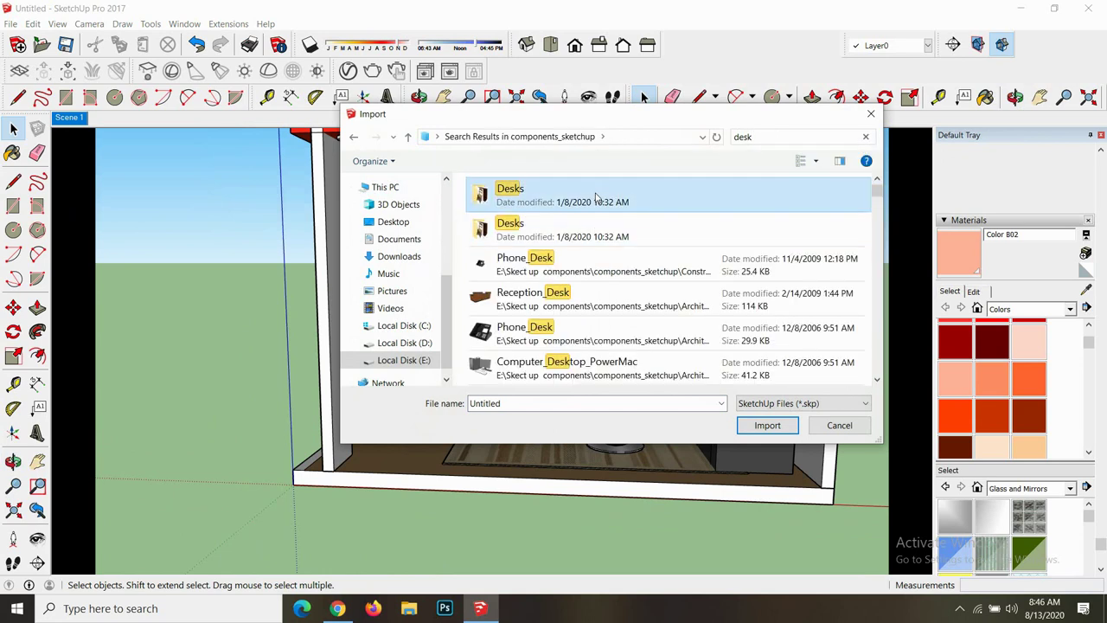
double_click(596, 199)
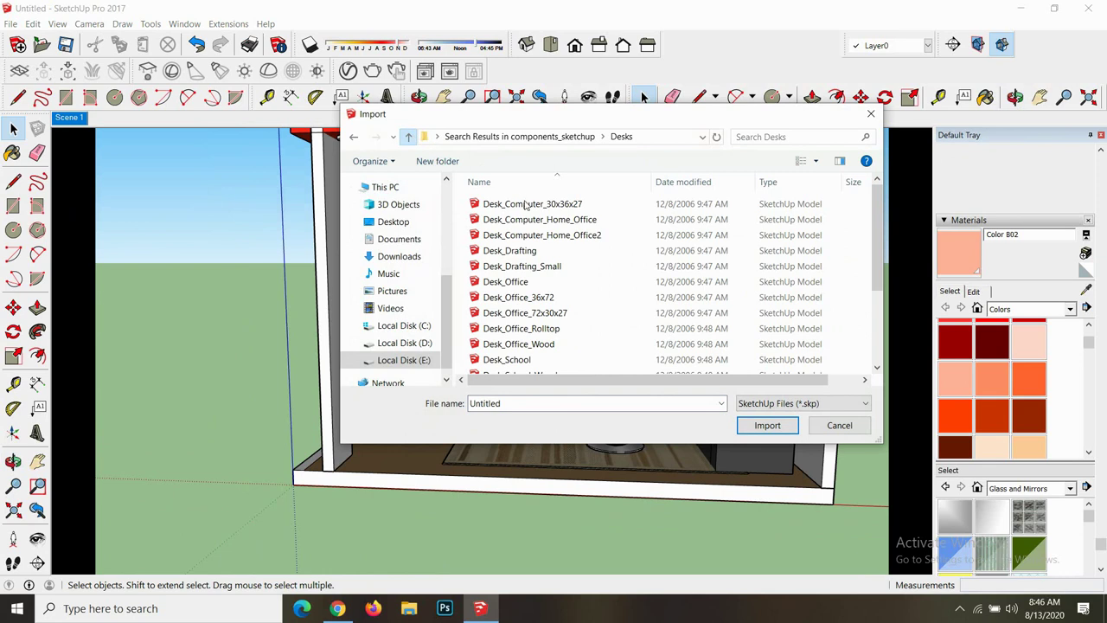
key(alt+Left)
scroll(559, 248, down, 2)
scroll(541, 240, up, 1)
scroll(541, 240, down, 1)
scroll(540, 240, up, 1)
scroll(538, 238, down, 1)
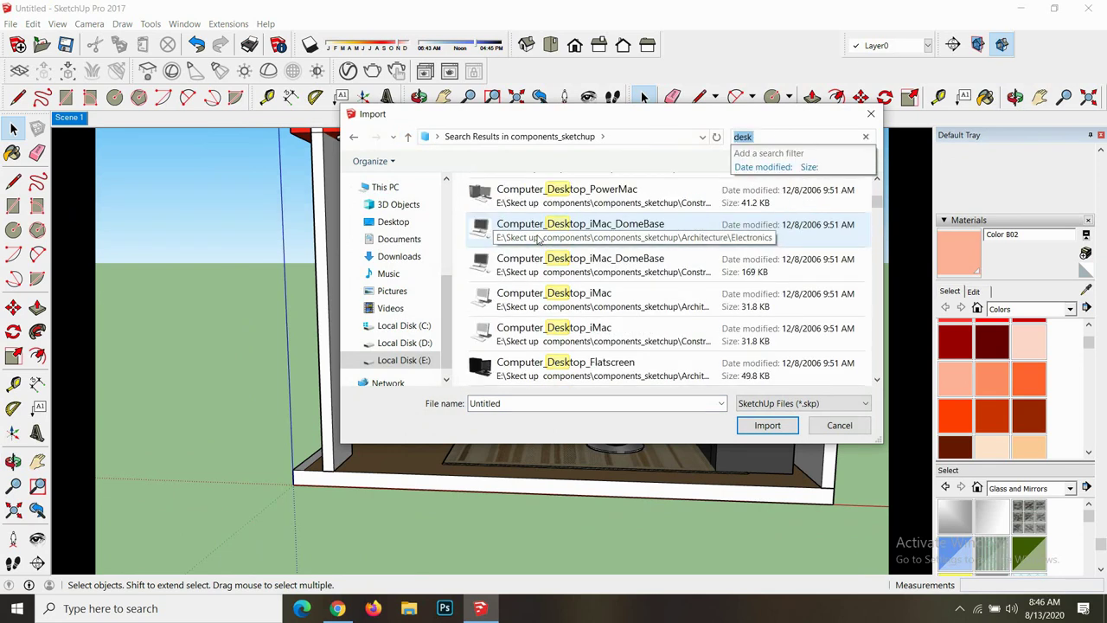
scroll(525, 273, down, 2)
scroll(525, 273, down, 3)
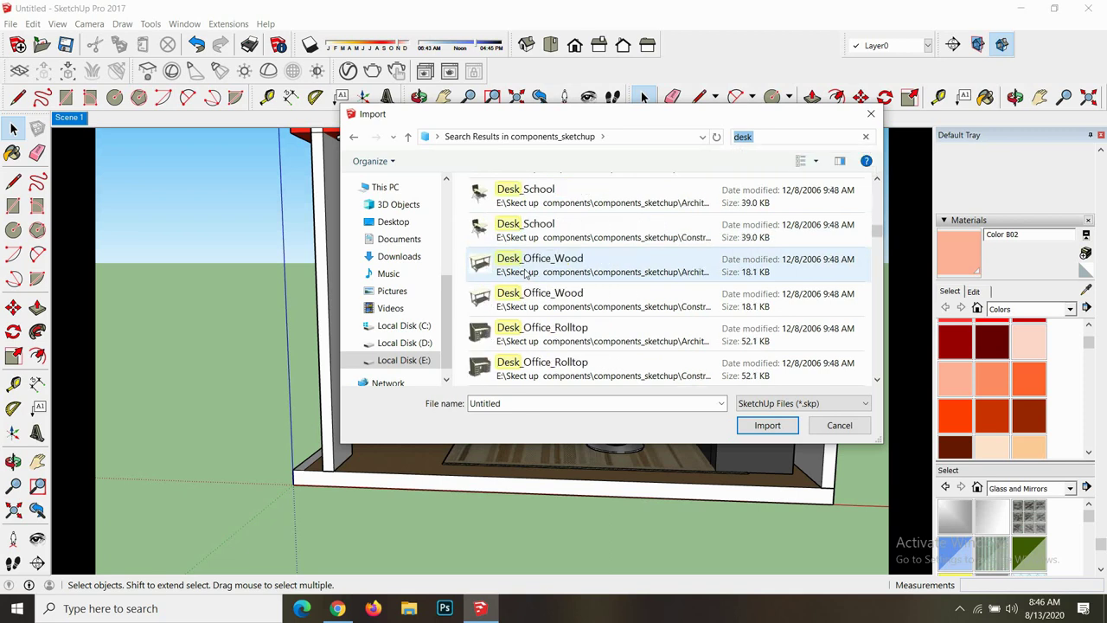
scroll(525, 273, down, 1)
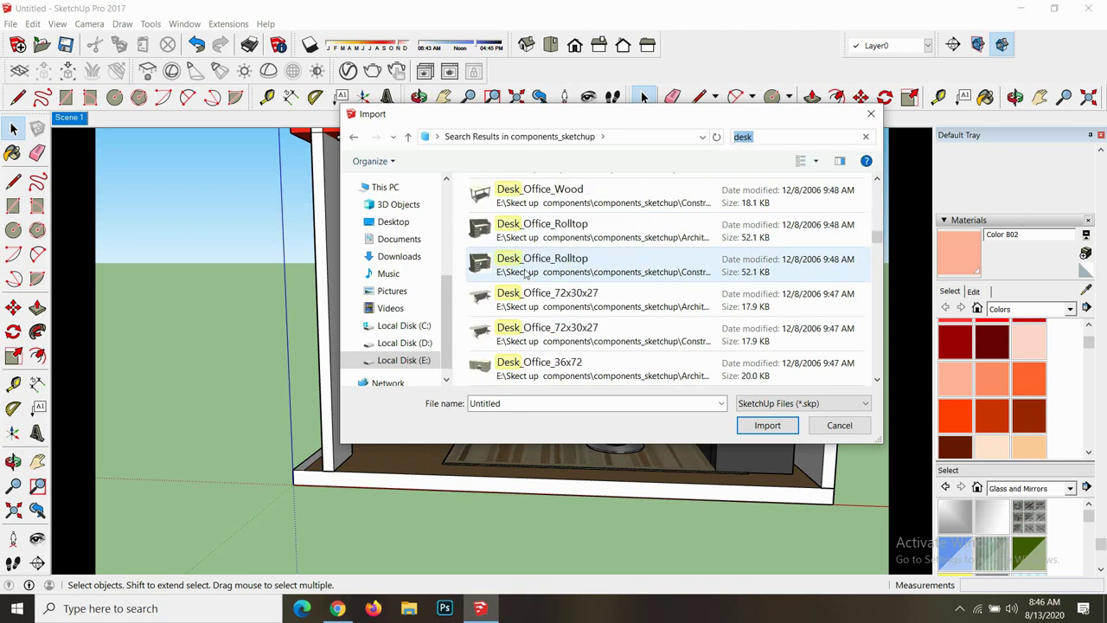
scroll(525, 274, down, 1)
scroll(526, 273, down, 2)
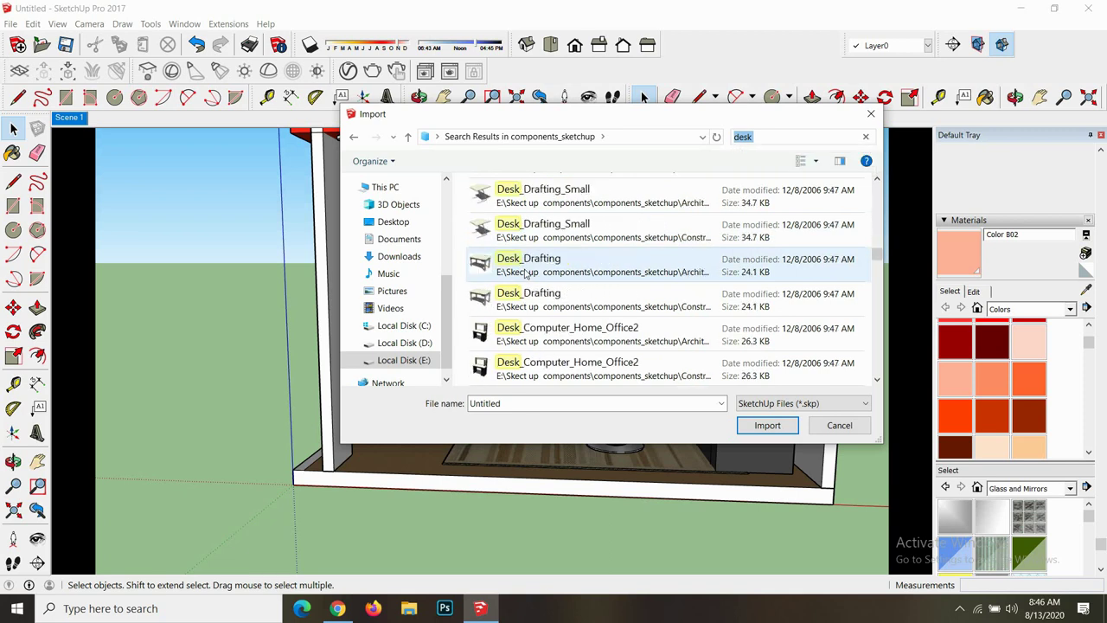
scroll(525, 274, down, 2)
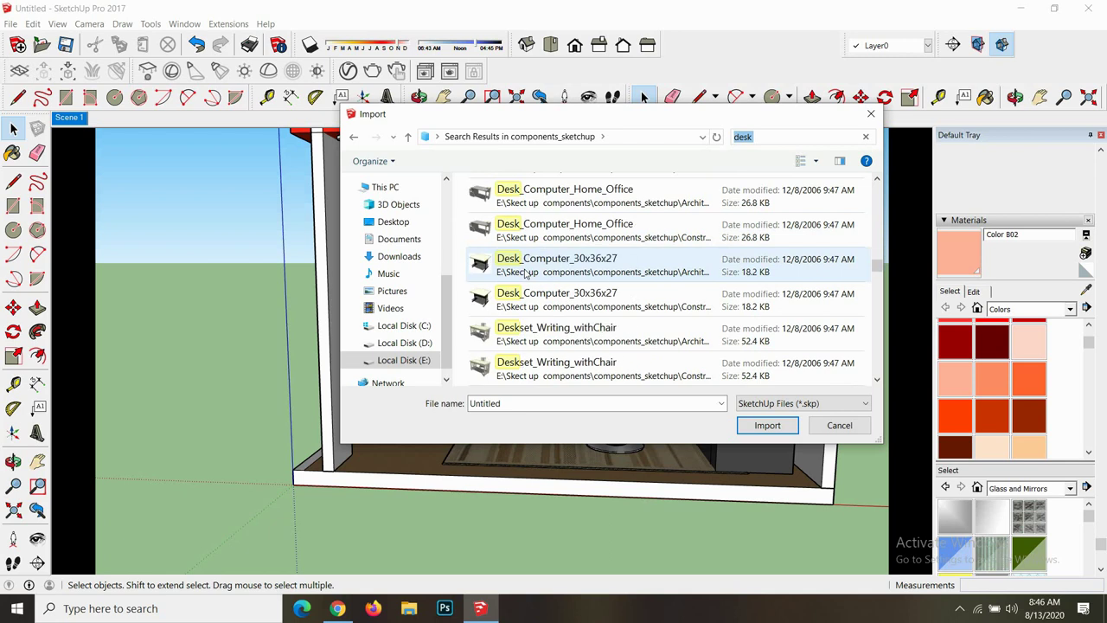
scroll(510, 241, up, 2)
scroll(510, 238, up, 1)
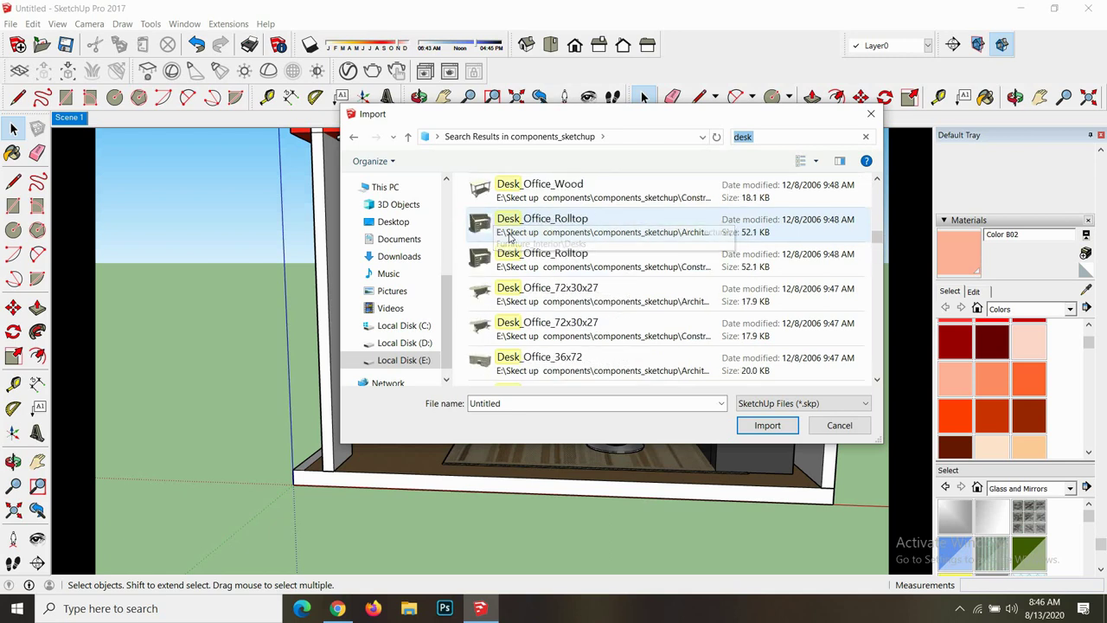
scroll(509, 238, up, 2)
scroll(500, 225, up, 1)
scroll(498, 223, up, 1)
scroll(498, 224, up, 2)
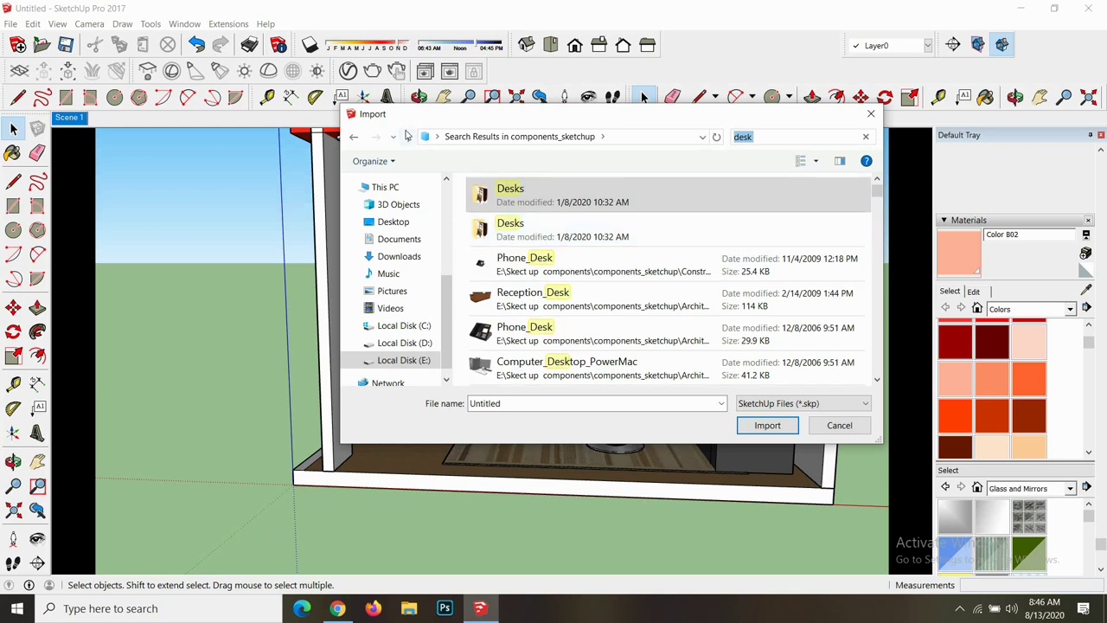
- Rerun the 'desk' search and select the Desk_Drafting model
click(407, 136)
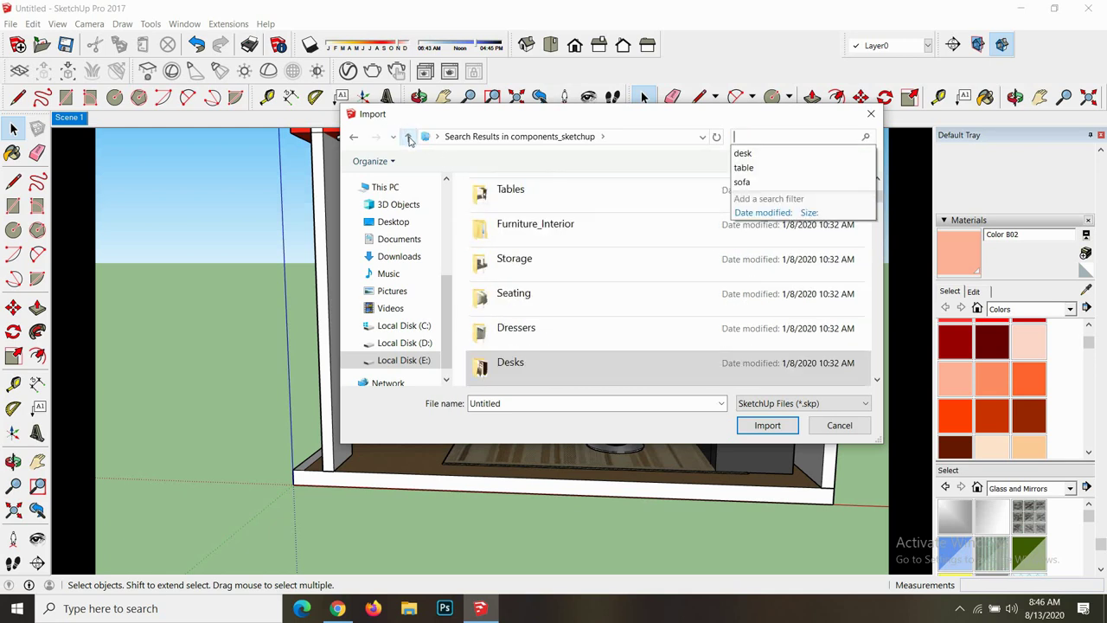
click(755, 154)
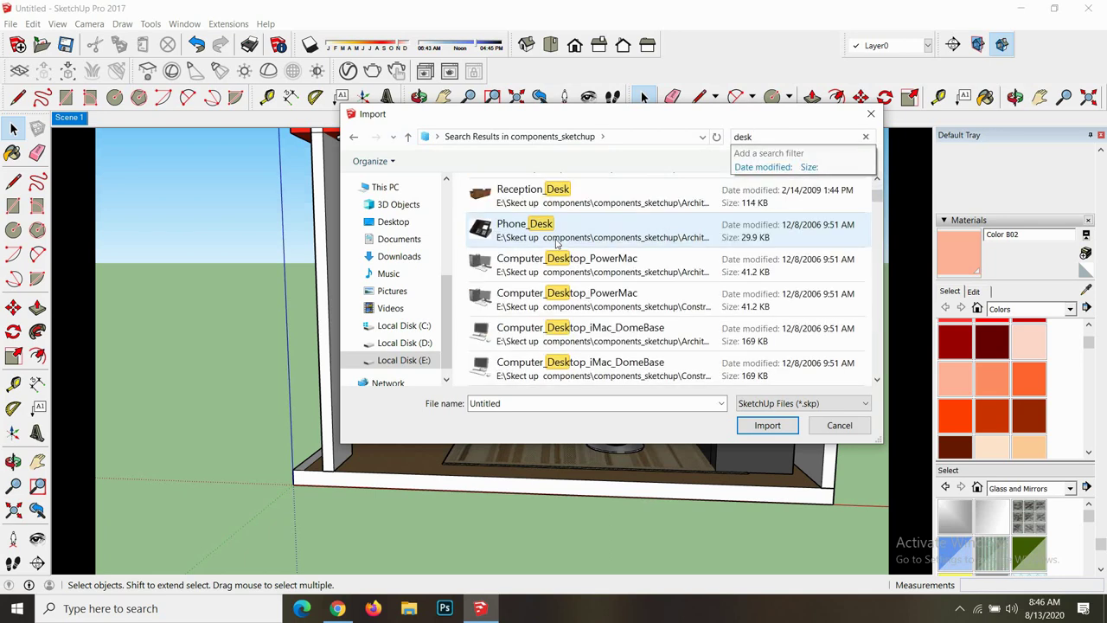
scroll(561, 216, down, 3)
scroll(561, 216, down, 2)
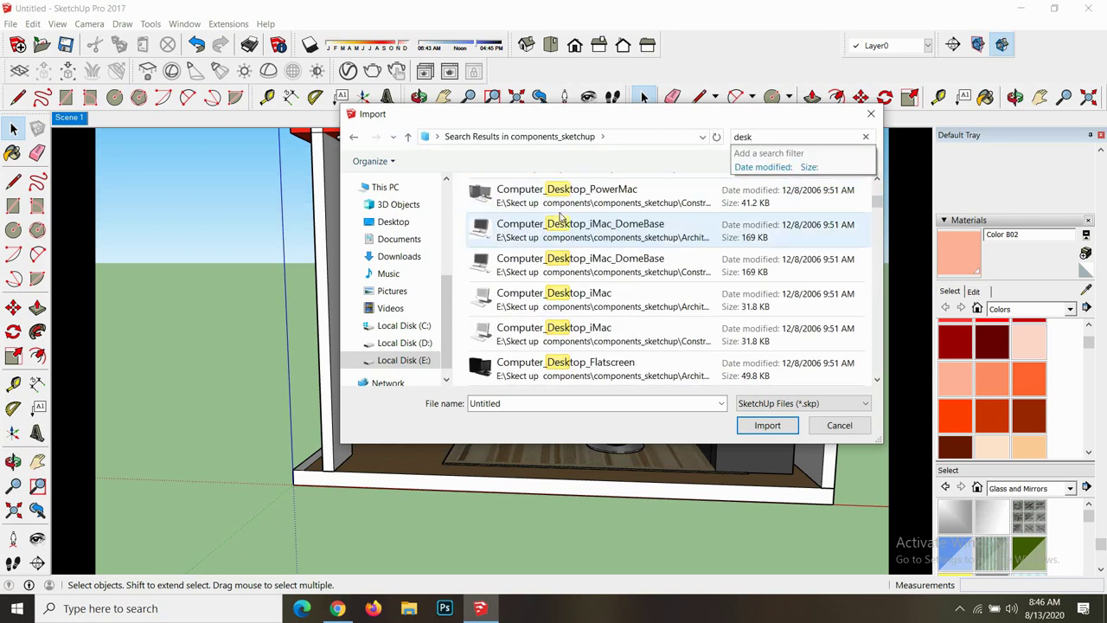
scroll(561, 223, down, 3)
scroll(534, 247, down, 6)
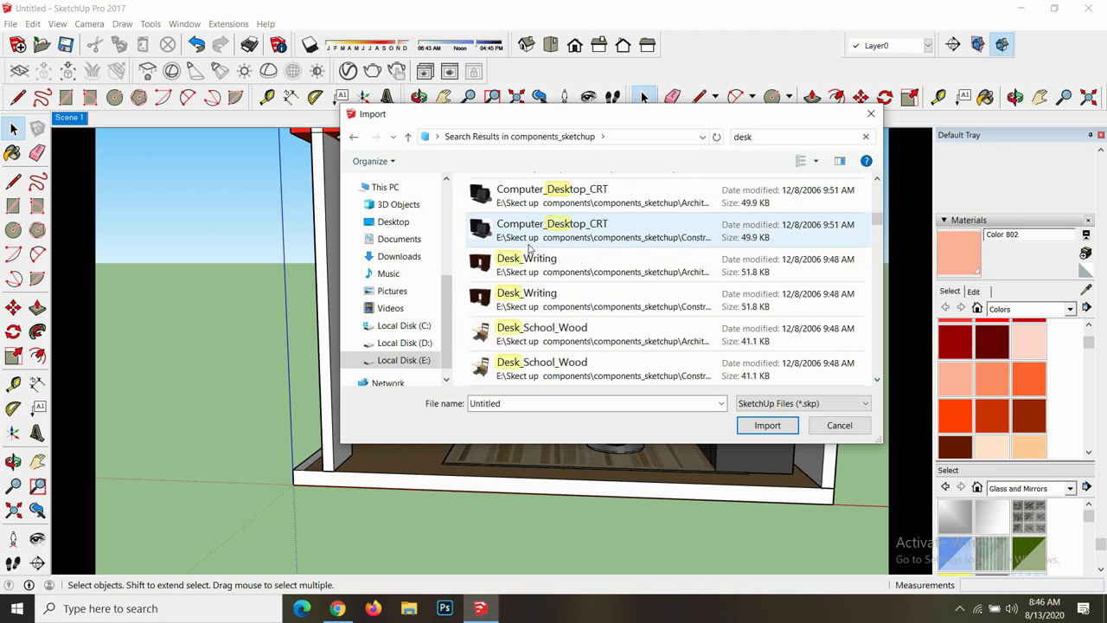
scroll(530, 248, down, 3)
scroll(528, 250, down, 3)
scroll(534, 258, down, 3)
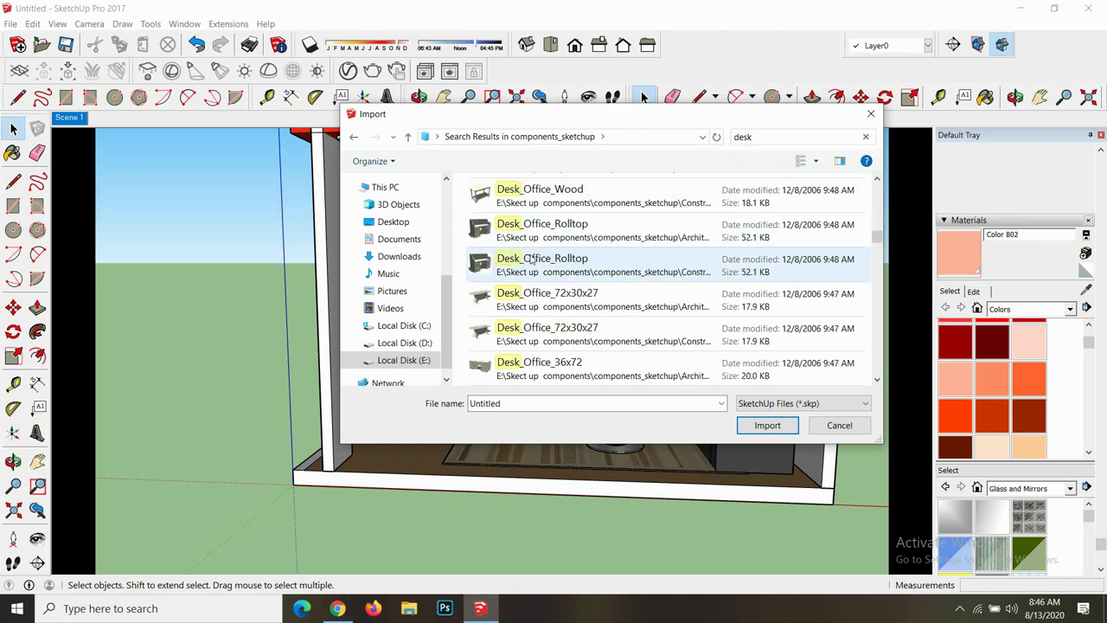
scroll(526, 259, down, 3)
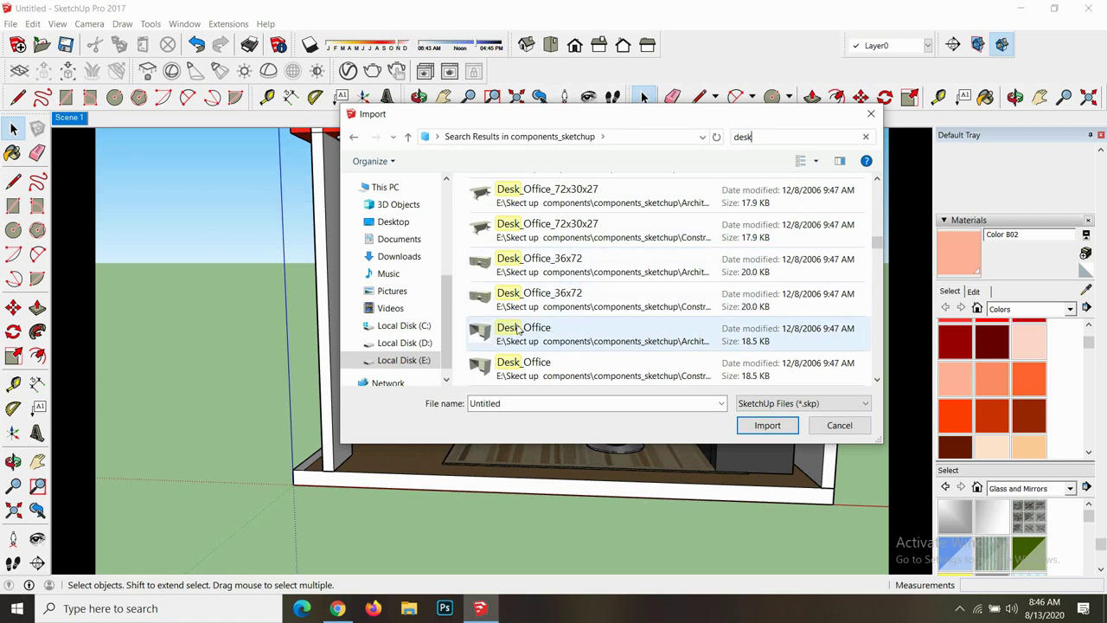
scroll(522, 322, down, 3)
scroll(529, 310, down, 3)
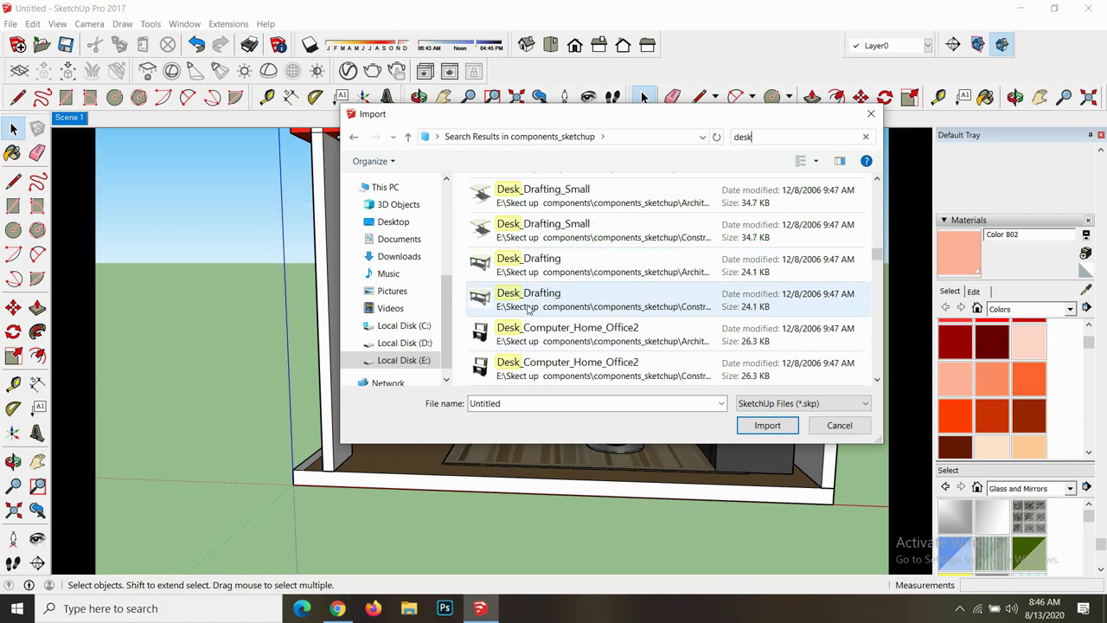
click(531, 303)
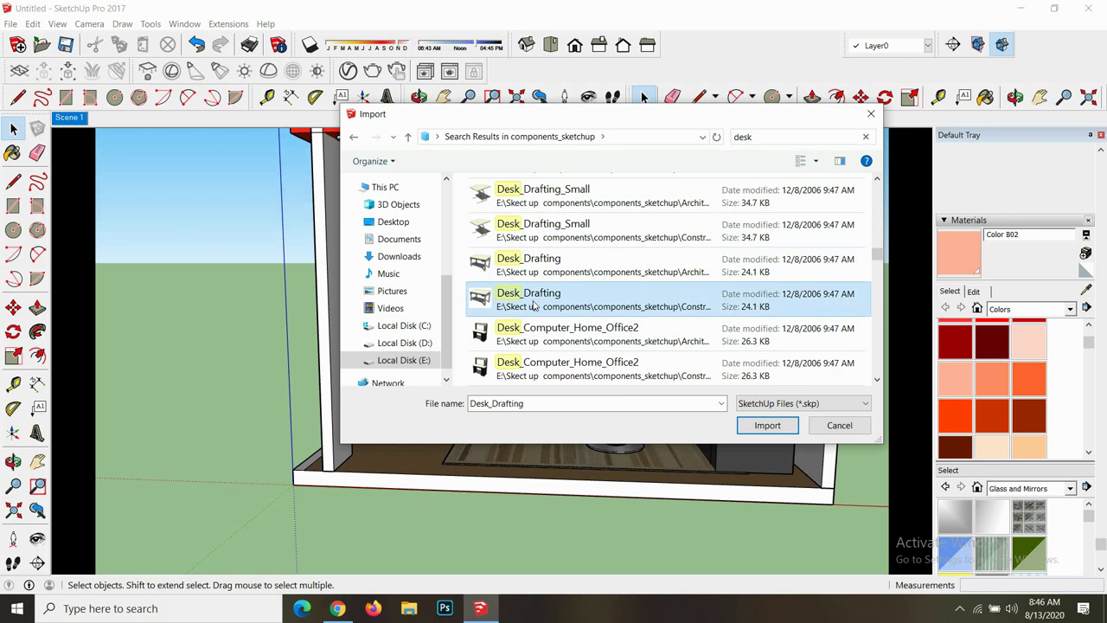
- Import Desk_Drafting, drop it right of the room, and scale its width down to 0.72
click(767, 425)
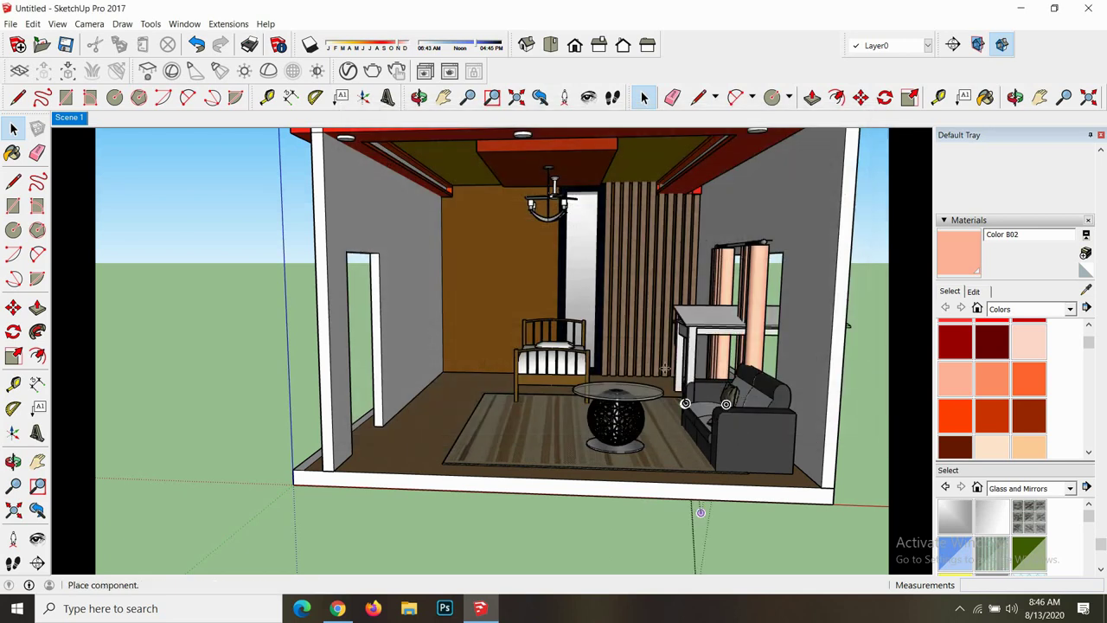
scroll(668, 454, down, 5)
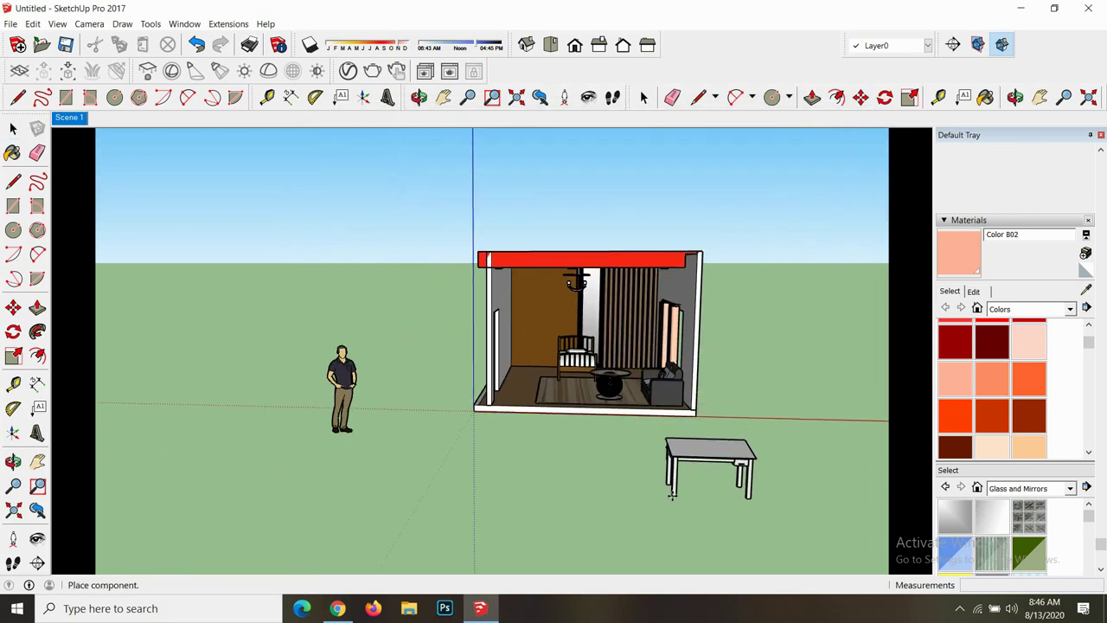
click(799, 367)
key(m)
middle_drag(799, 367, 850, 405)
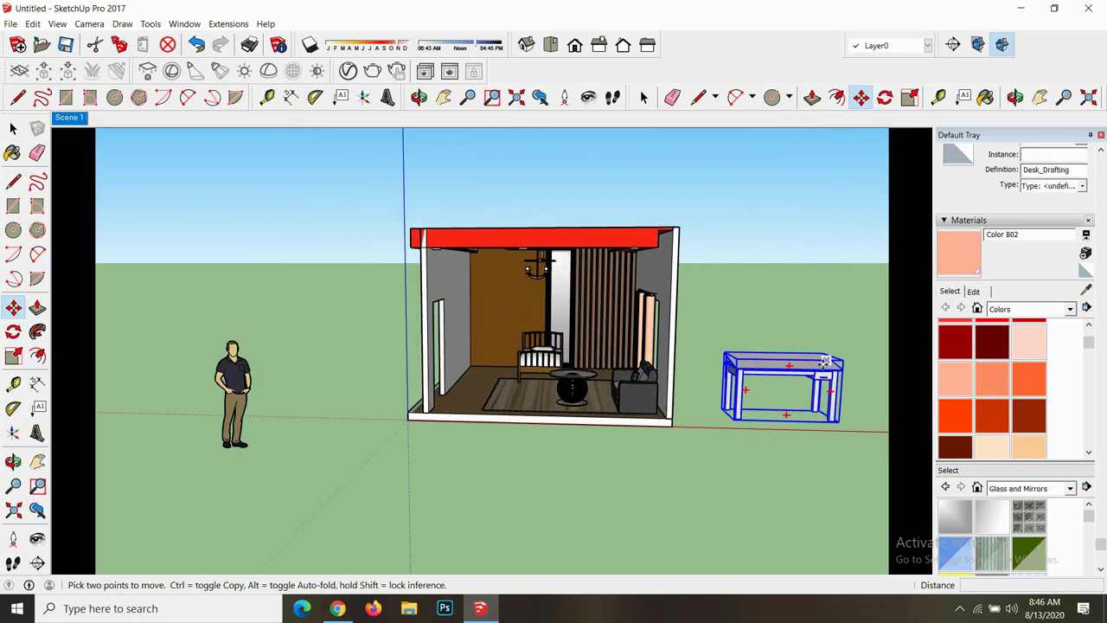
key(s)
mouse_move(833, 396)
mouse_down()
mouse_move(750, 400)
mouse_move(713, 370)
mouse_move(734, 386)
mouse_up()
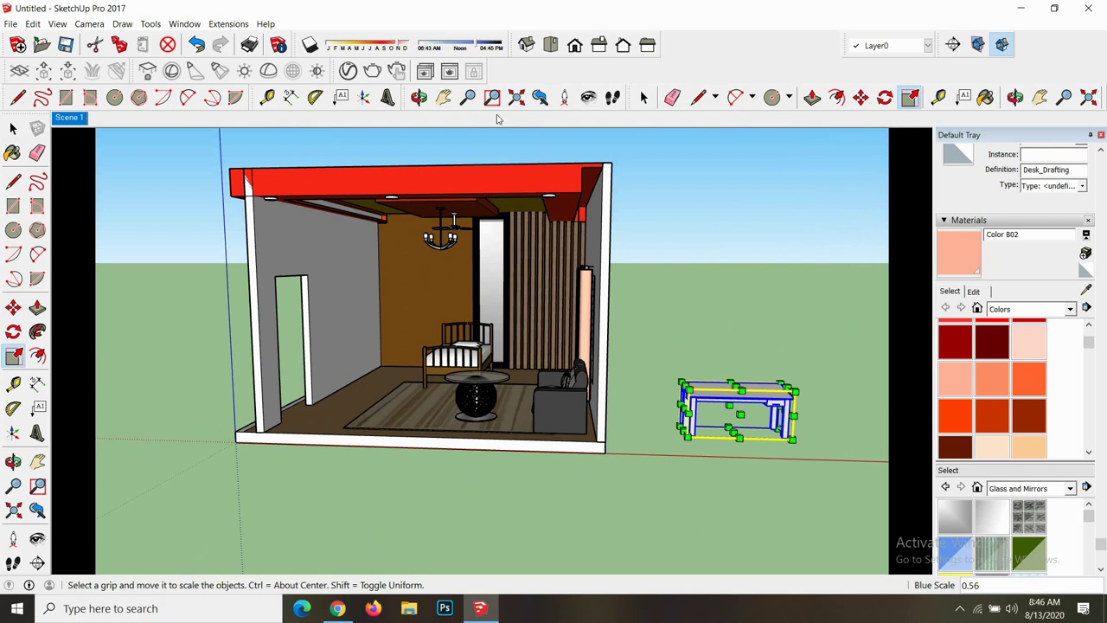
- Stretch the desk along the green axis to 1.27
click(418, 96)
drag(735, 292, 722, 357)
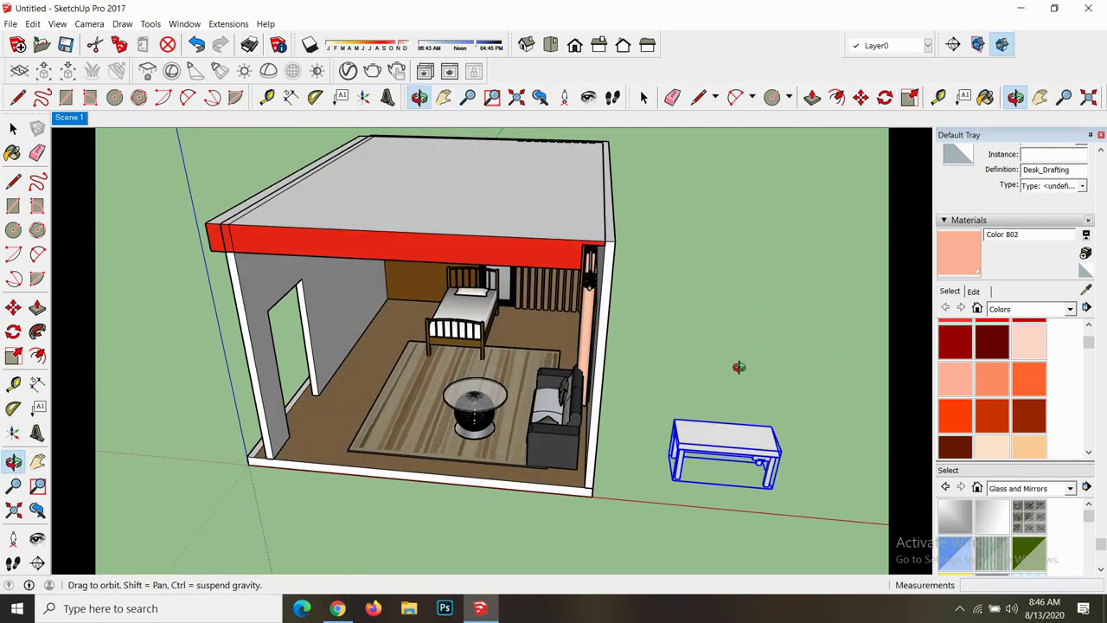
key(s)
drag(725, 468, 728, 475)
- Rotate the desk 90° about its corner
key(q)
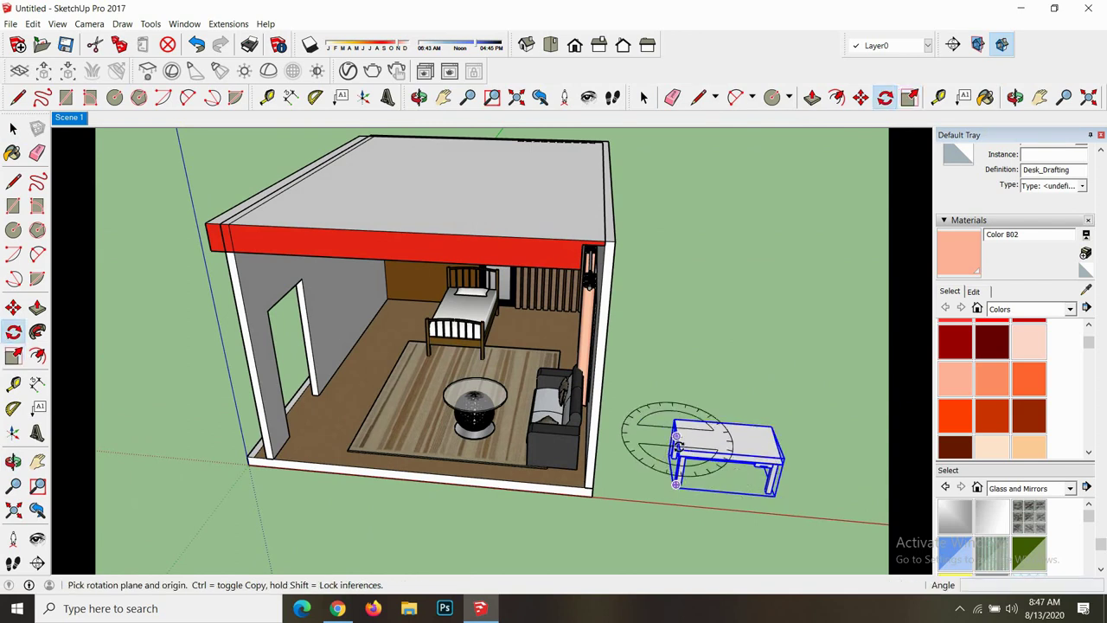
click(676, 423)
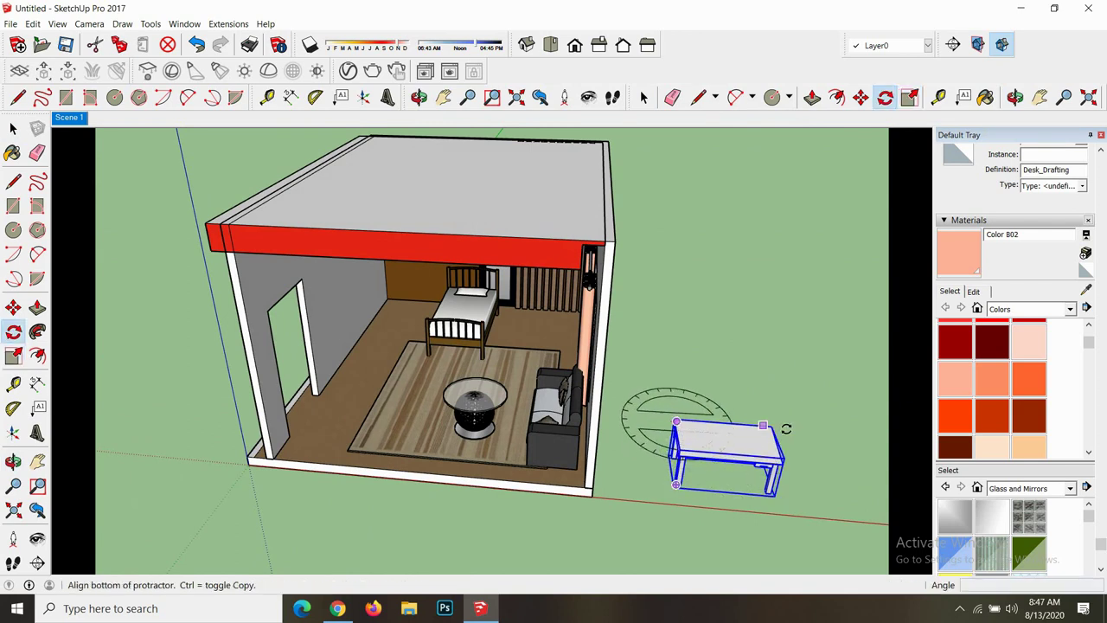
click(771, 427)
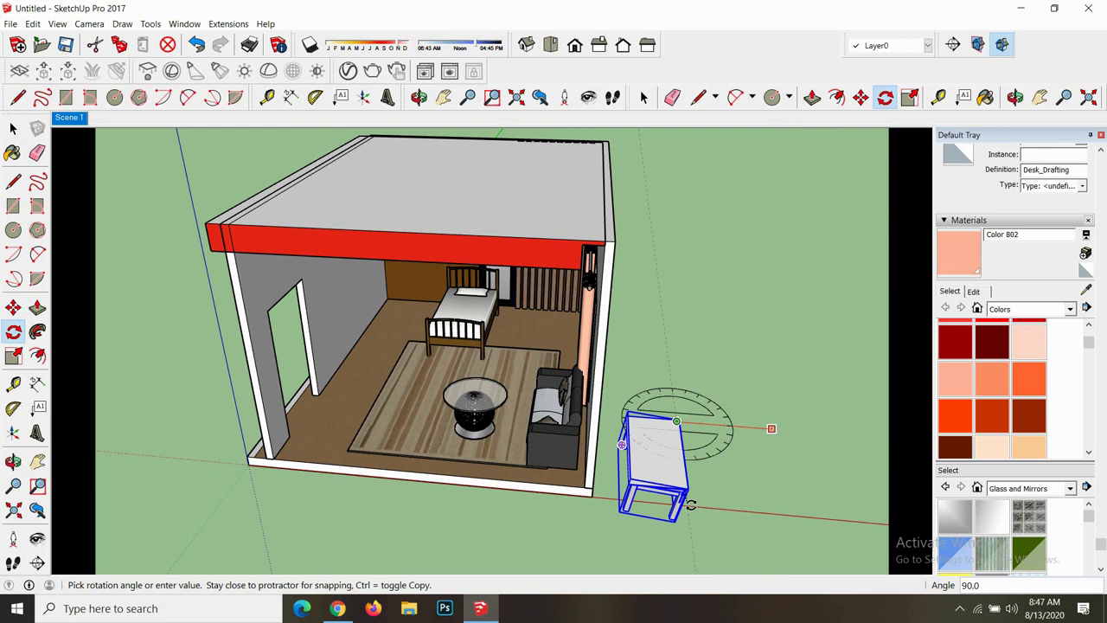
click(691, 505)
middle_drag(815, 218, 748, 269)
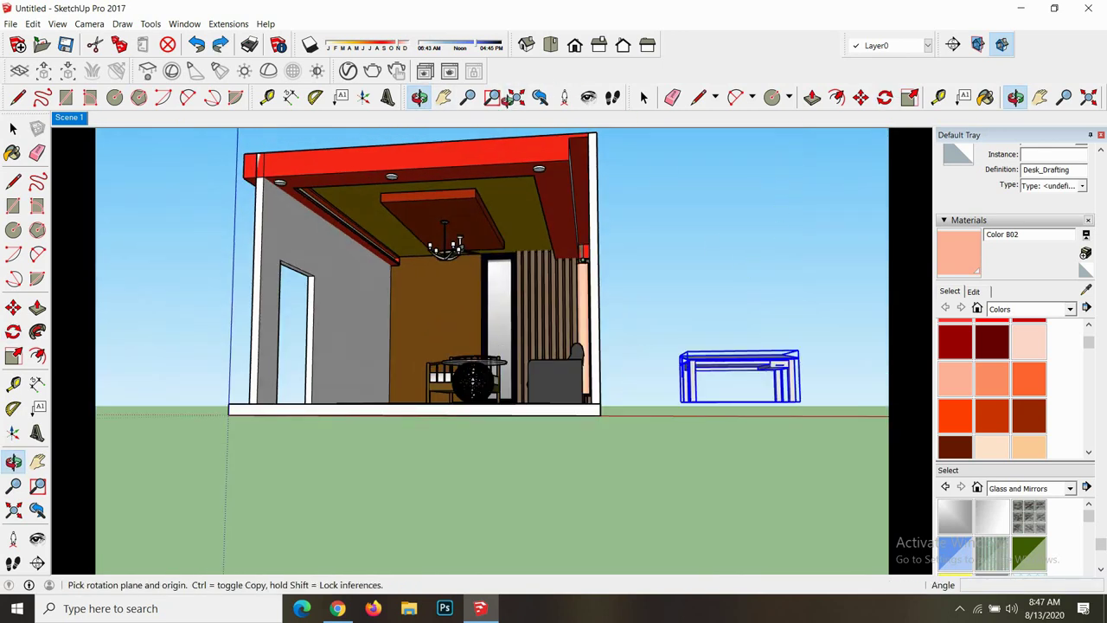
mouse_move(658, 252)
middle_down()
mouse_move(649, 457)
mouse_move(710, 396)
mouse_move(660, 447)
mouse_move(670, 476)
middle_up()
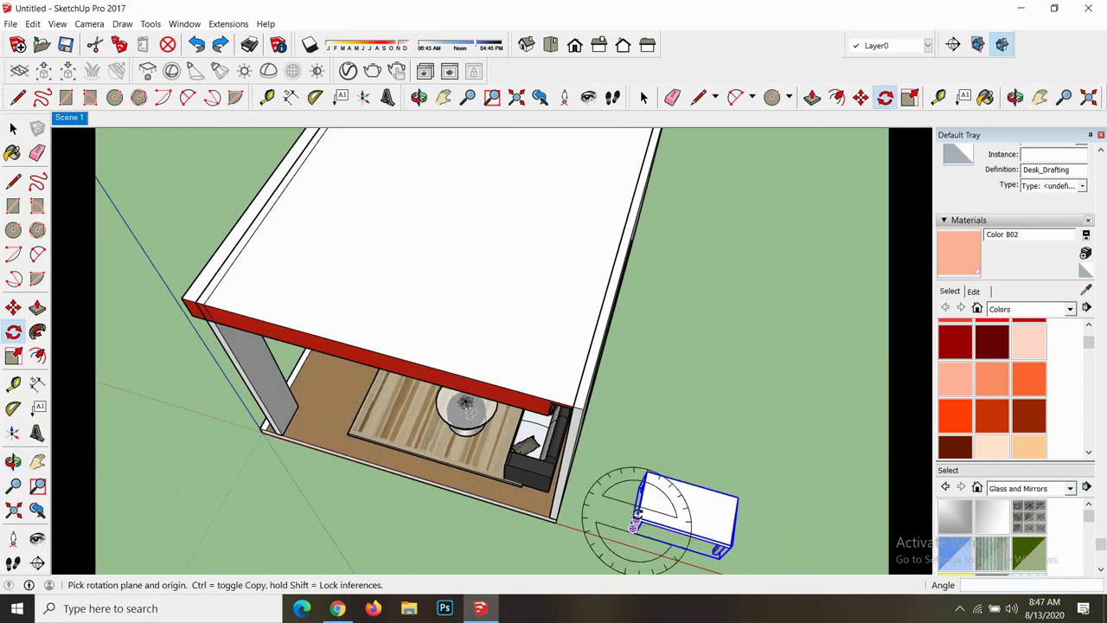
key(space)
click(680, 438)
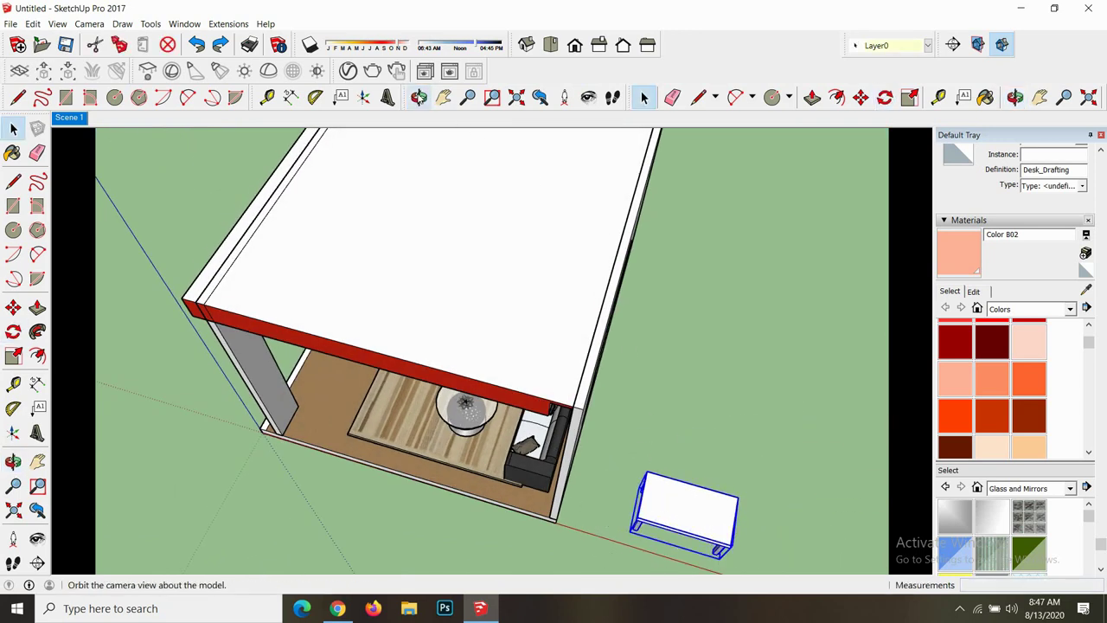
- Rotate the desk another 90° and orbit to a side view of the room
click(419, 97)
mouse_move(804, 321)
mouse_down()
mouse_move(742, 113)
mouse_move(796, 228)
mouse_move(870, 450)
mouse_up()
key(q)
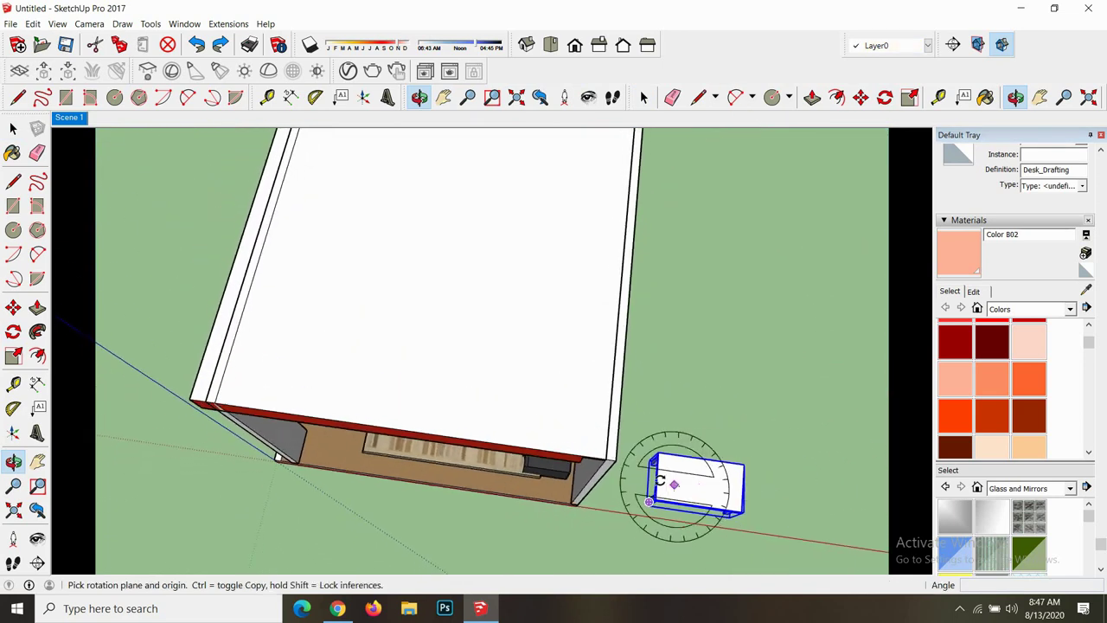
drag(649, 500, 724, 529)
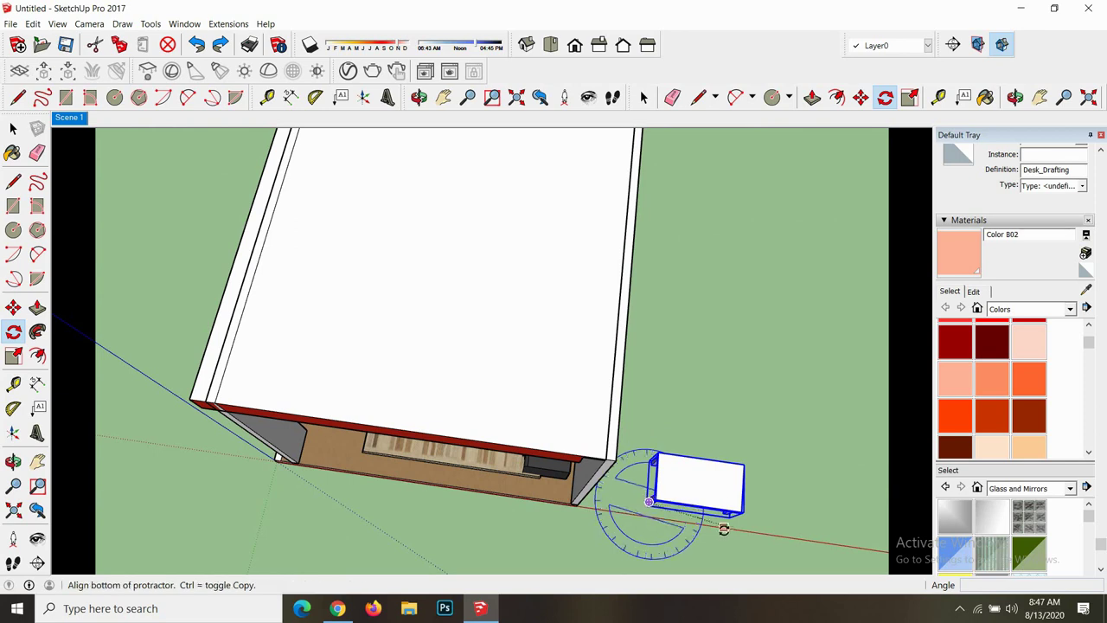
click(636, 554)
click(604, 330)
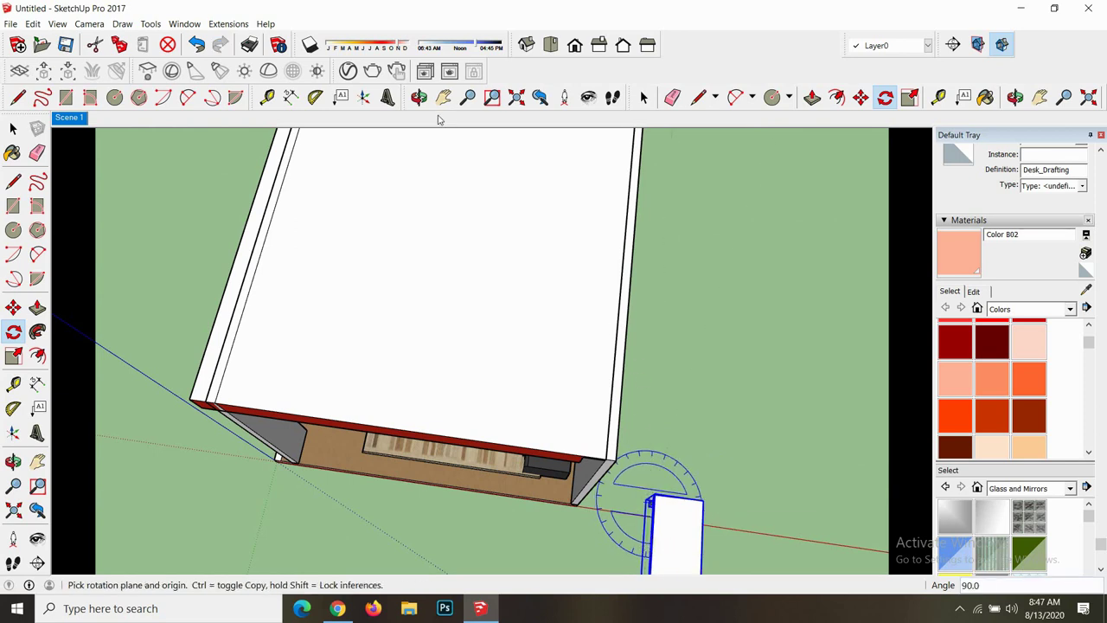
click(419, 97)
mouse_move(574, 257)
mouse_down()
mouse_move(720, 342)
mouse_move(779, 502)
mouse_up()
- Move the drafting desk inside the room beside the bed, then zoom out to check it
key(m)
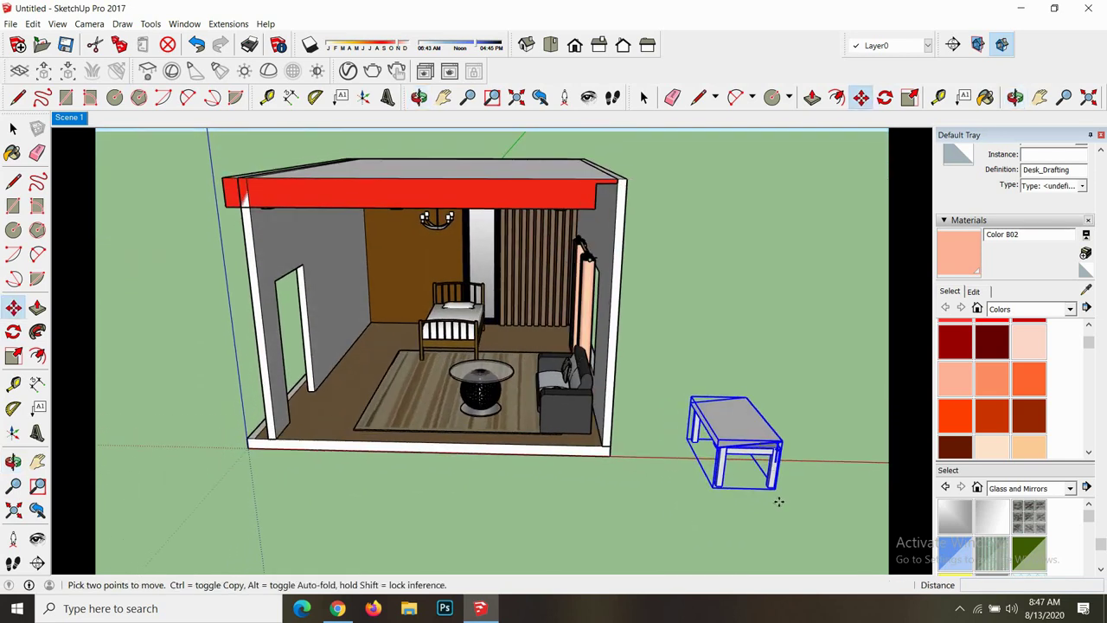
click(774, 489)
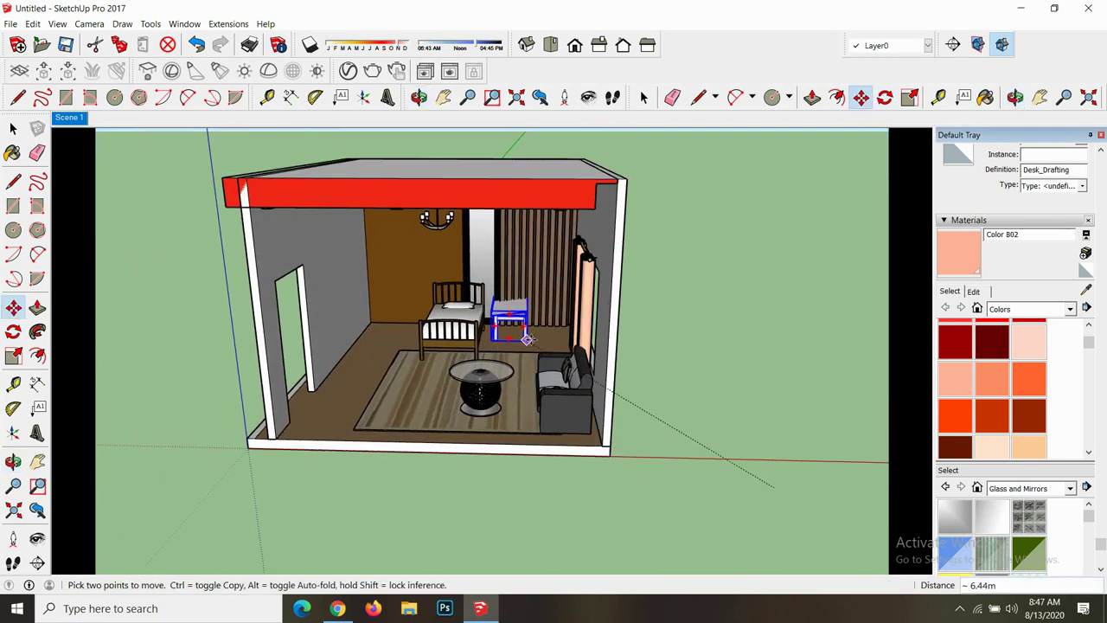
scroll(528, 346, up, 3)
scroll(566, 357, up, 3)
scroll(567, 357, up, 2)
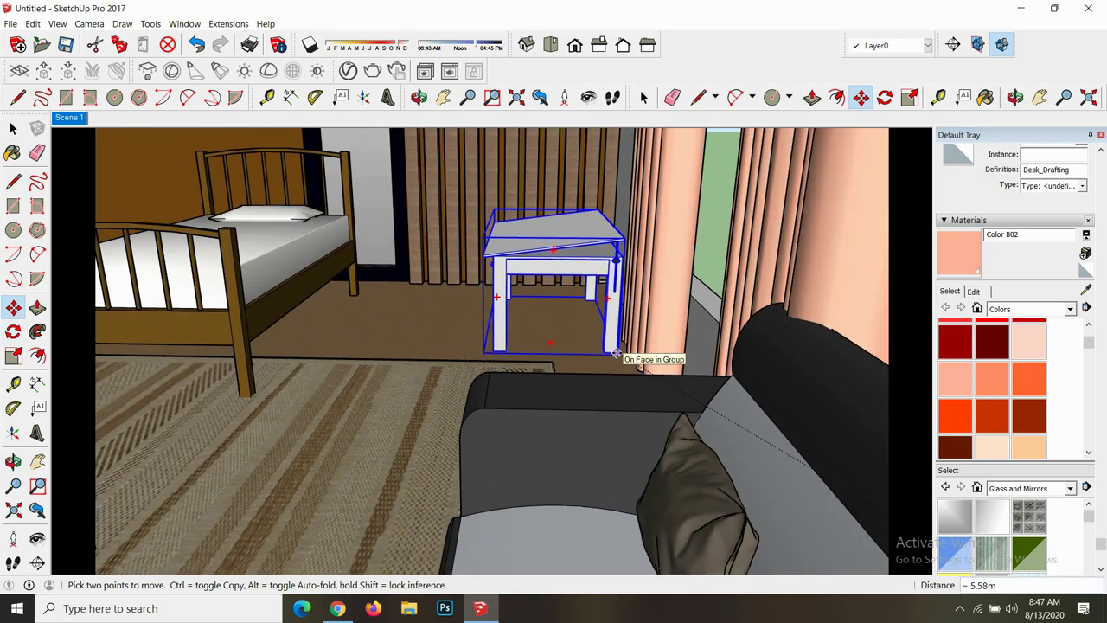
click(418, 97)
drag(502, 259, 608, 238)
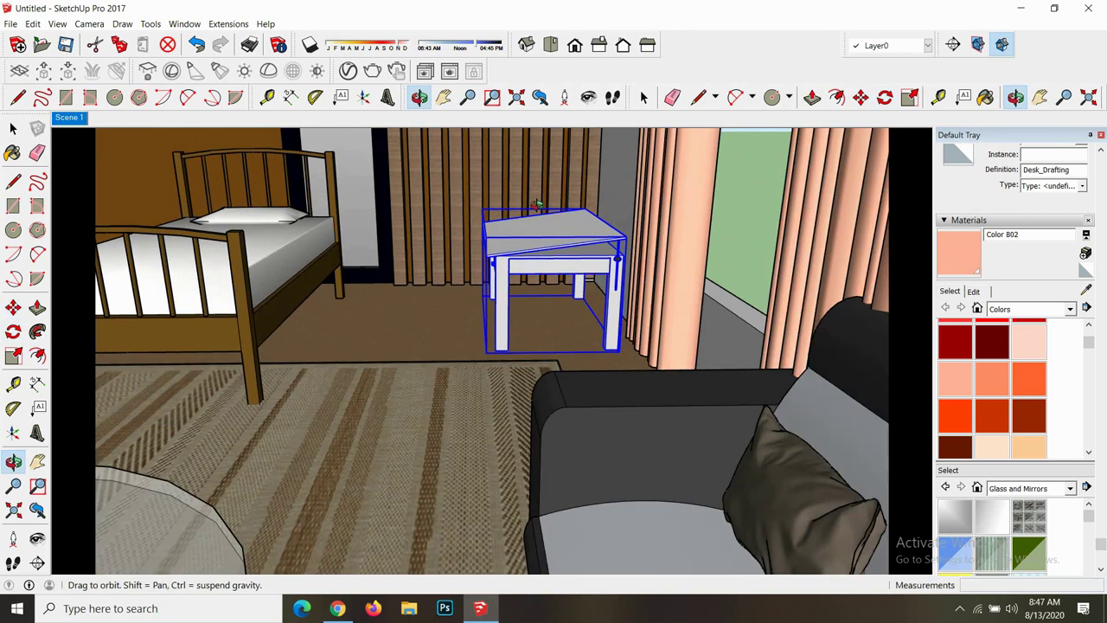
scroll(608, 238, down, 3)
scroll(608, 238, down, 3)
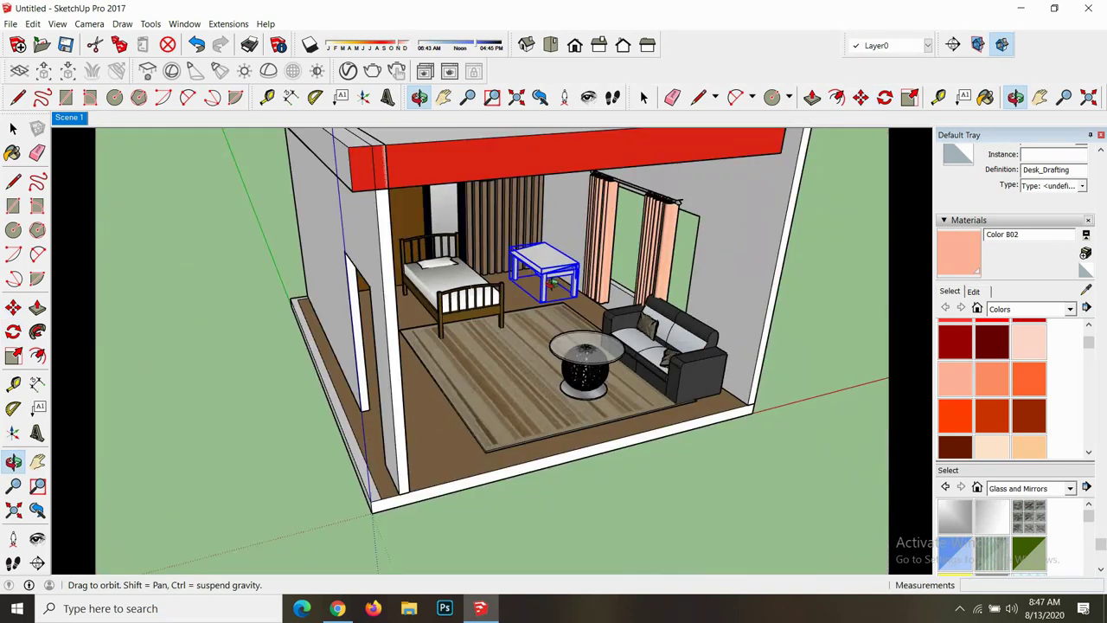
scroll(608, 238, down, 2)
scroll(158, 153, down, 2)
click(11, 23)
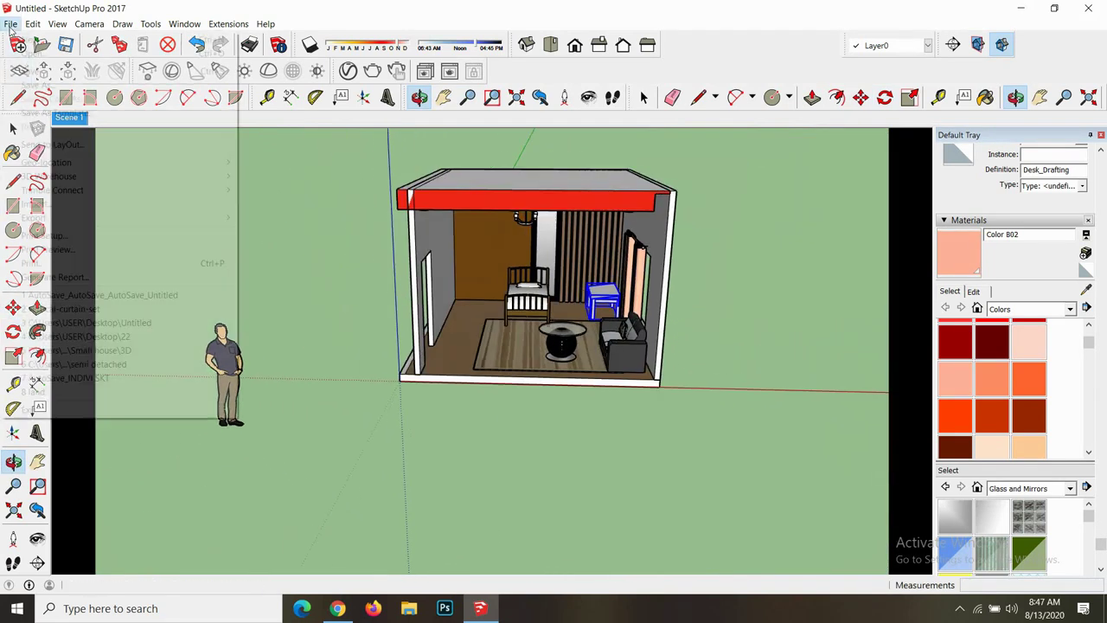
click(138, 205)
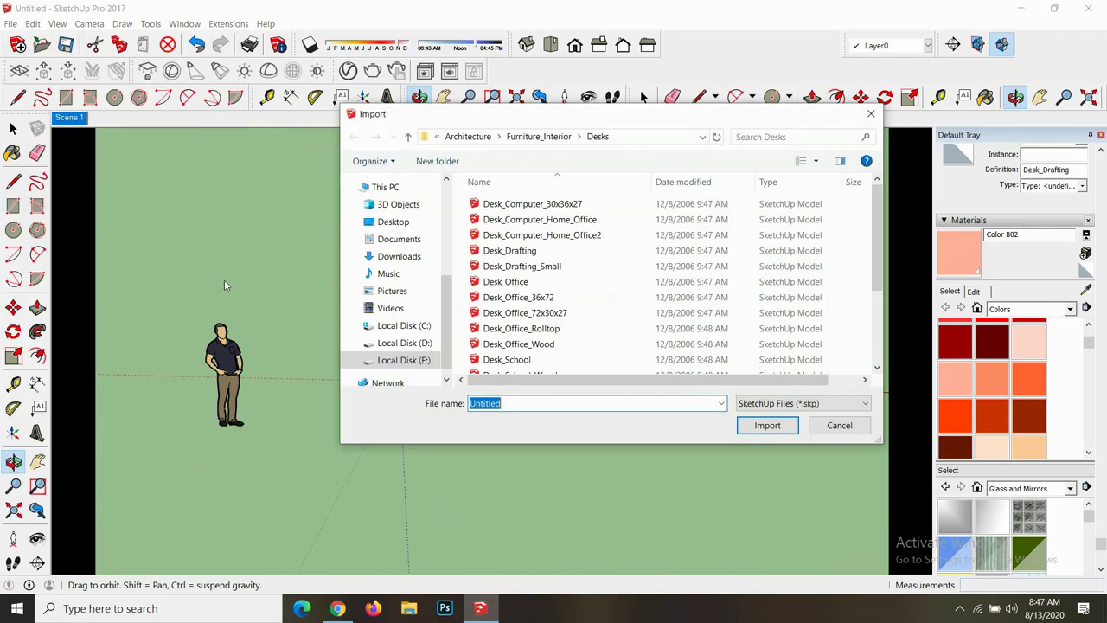
click(412, 138)
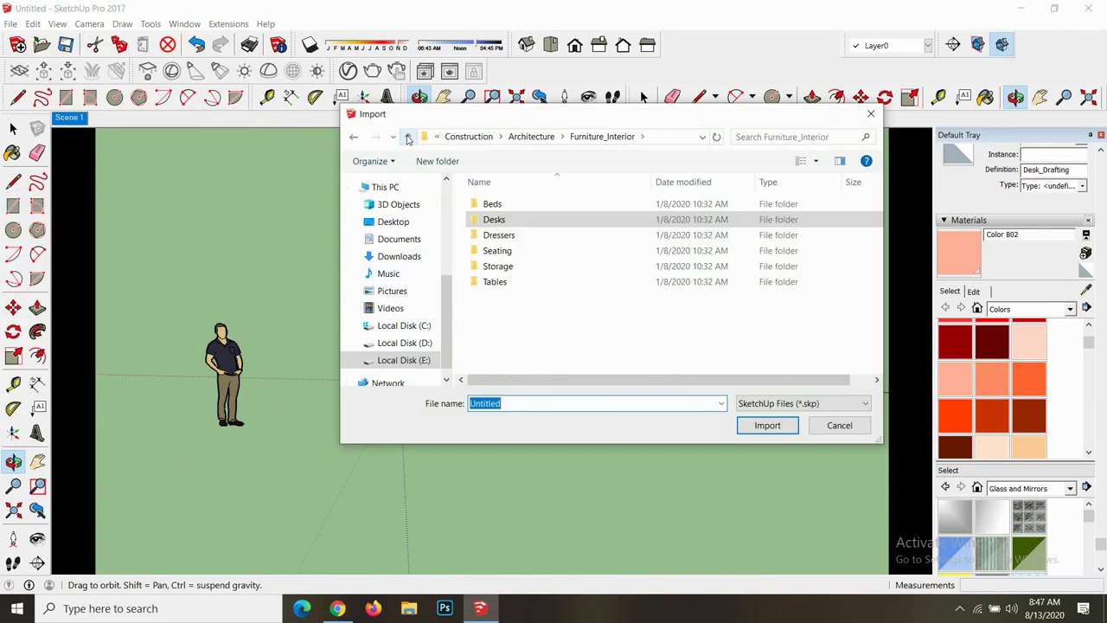
click(409, 138)
click(835, 132)
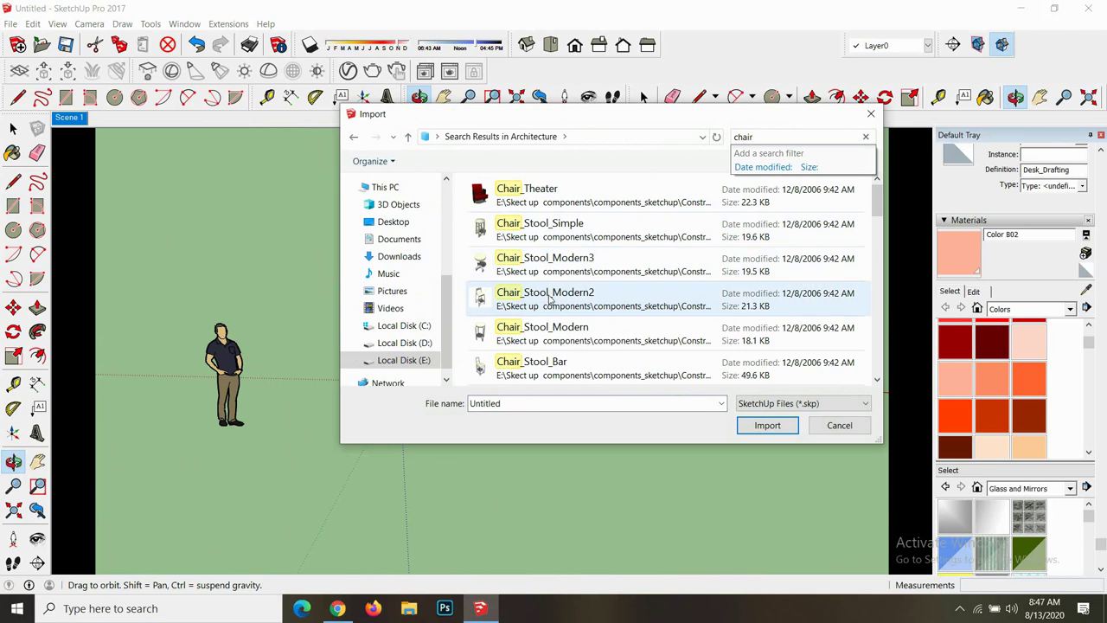
click(567, 299)
click(767, 425)
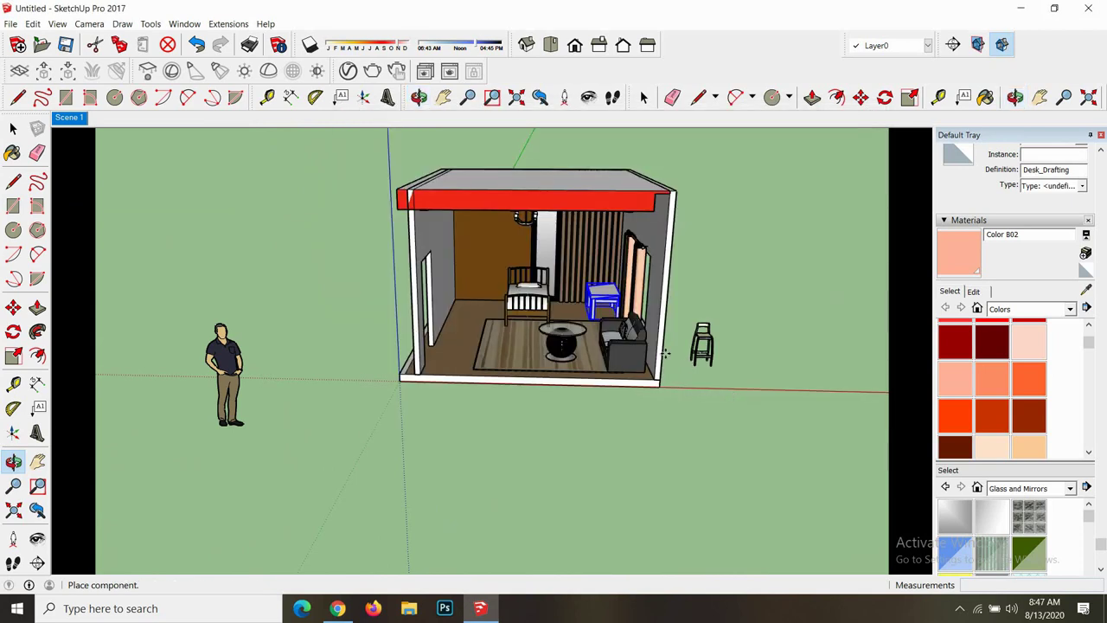
scroll(578, 322, up, 2)
scroll(575, 322, up, 3)
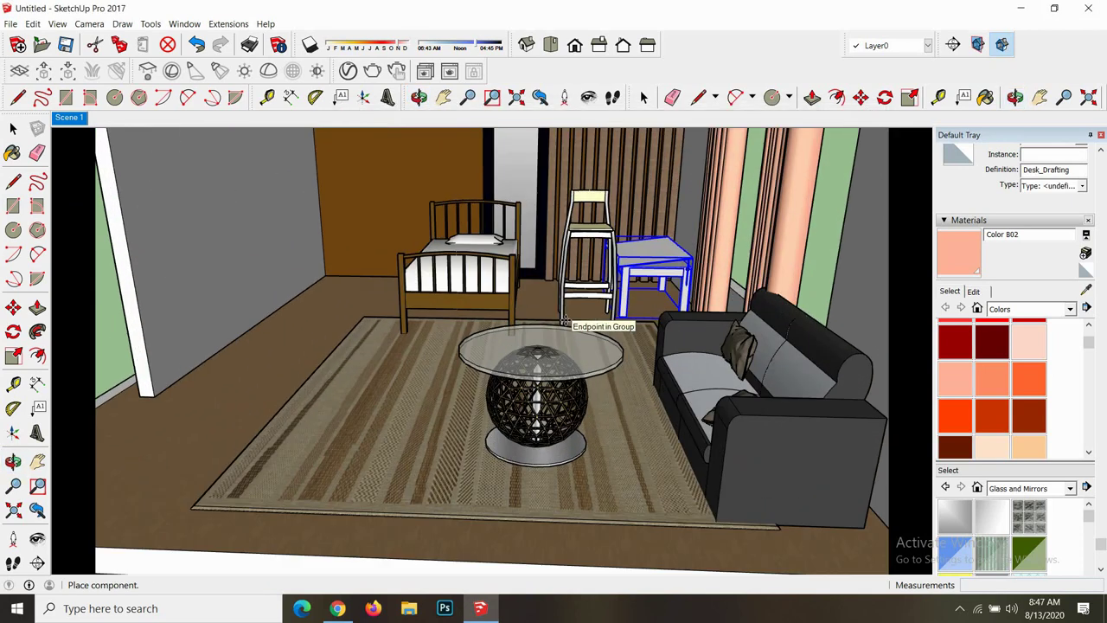
scroll(569, 321, up, 2)
scroll(565, 320, down, 2)
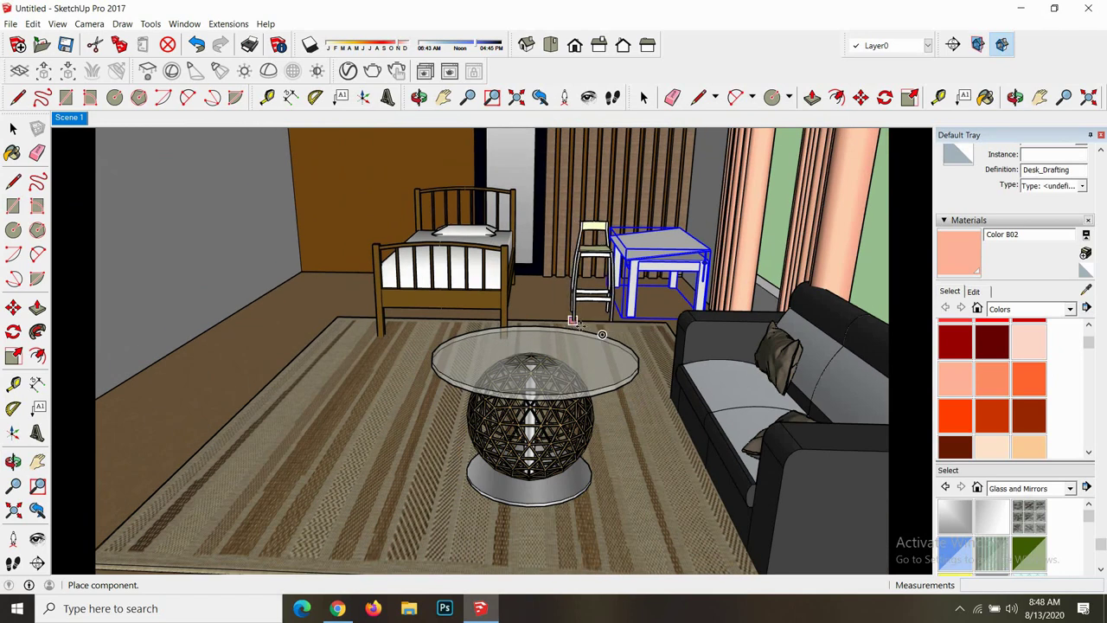
key(Escape)
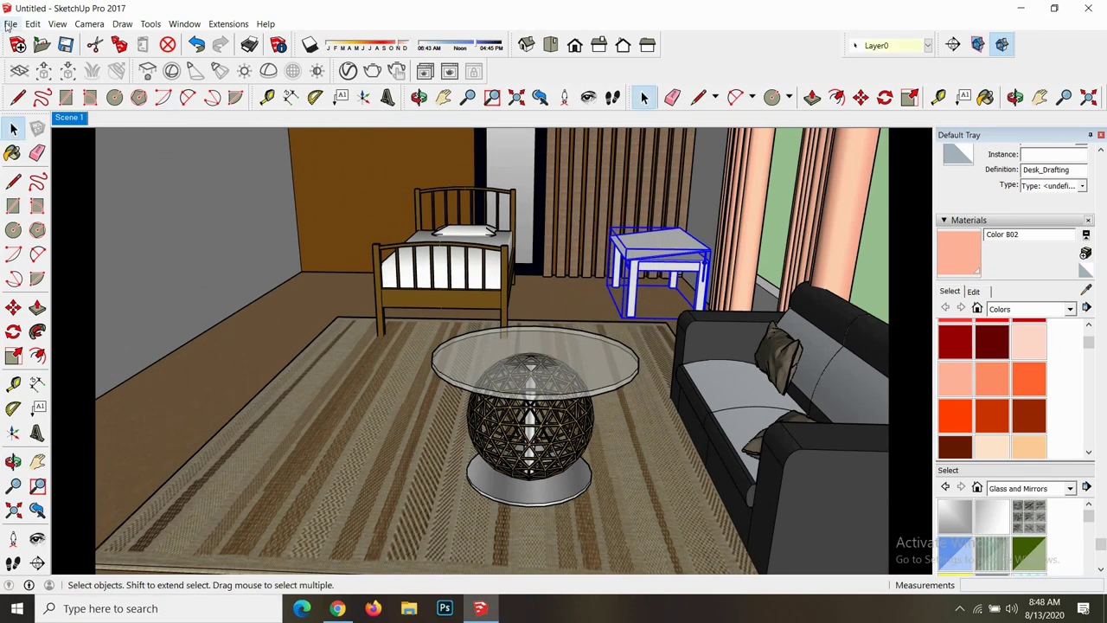
- Search the component files for 'chair' and import Chair_High_Back, then zoom out
click(10, 23)
click(351, 262)
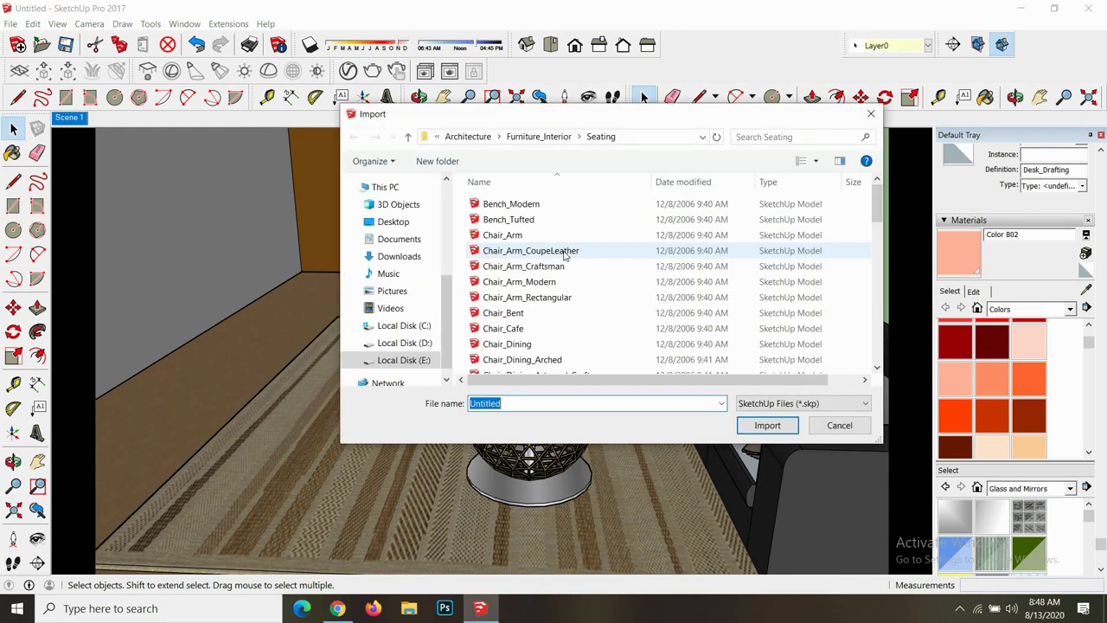
click(768, 137)
text(chair)
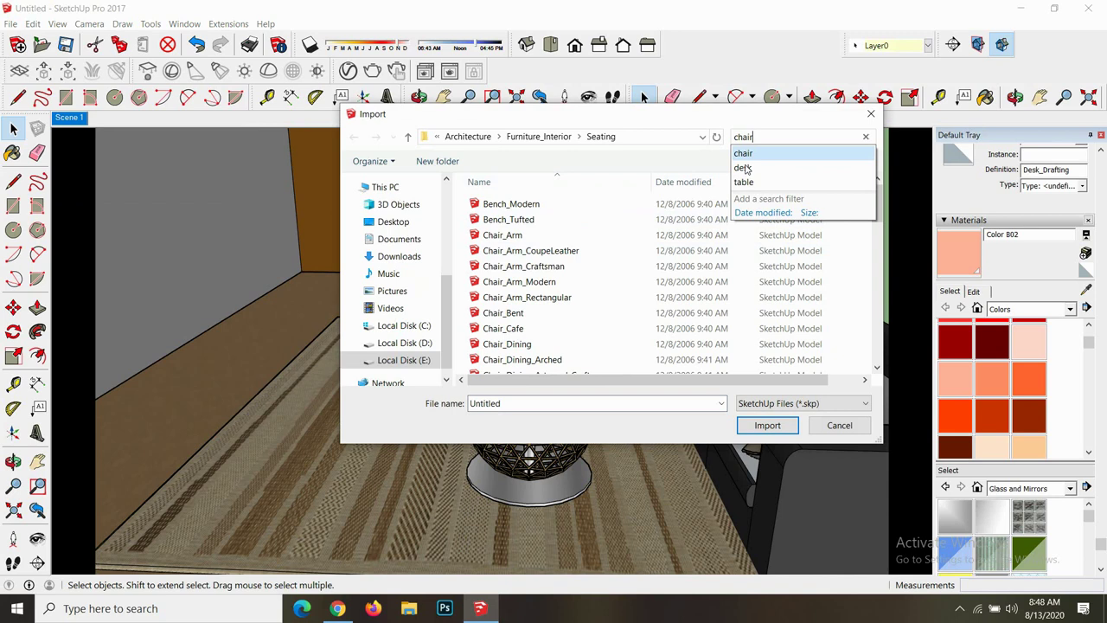
key(Return)
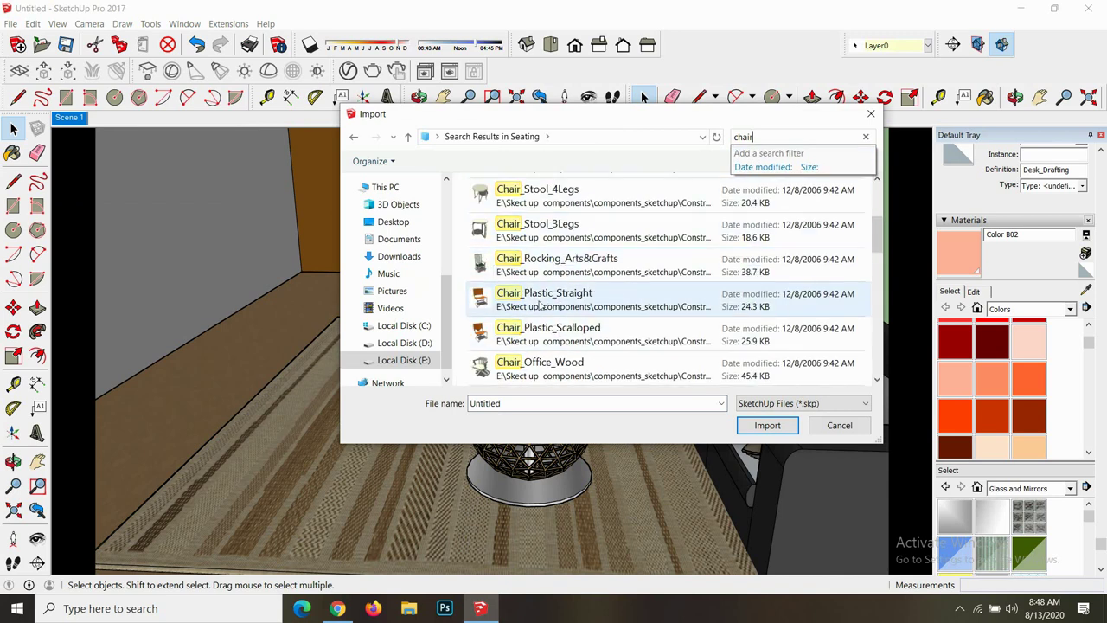
scroll(543, 303, down, 3)
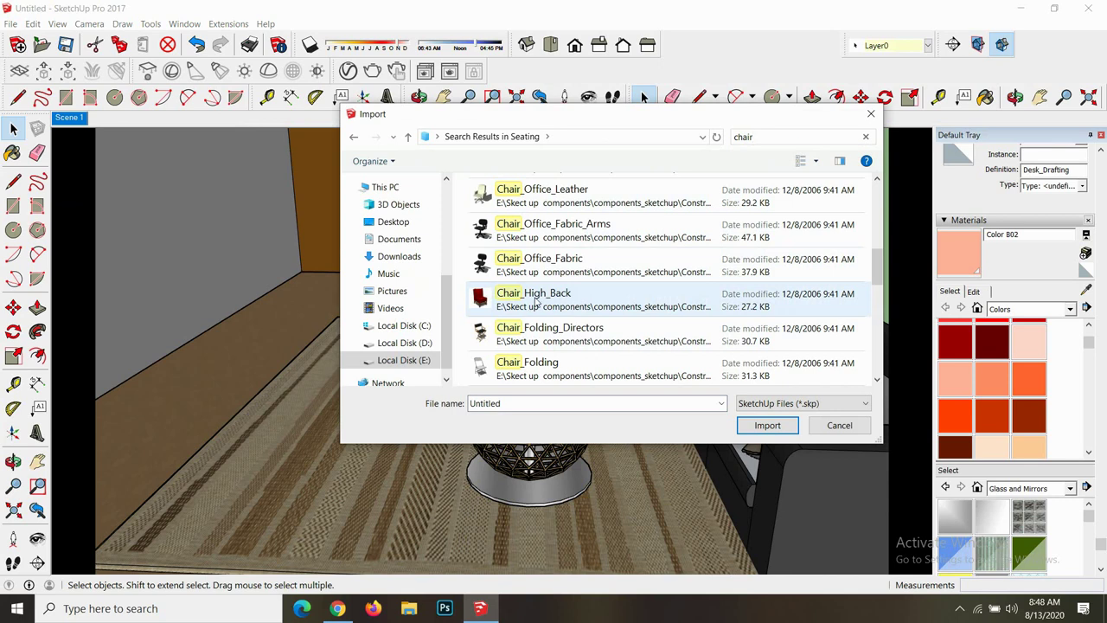
click(534, 299)
click(768, 425)
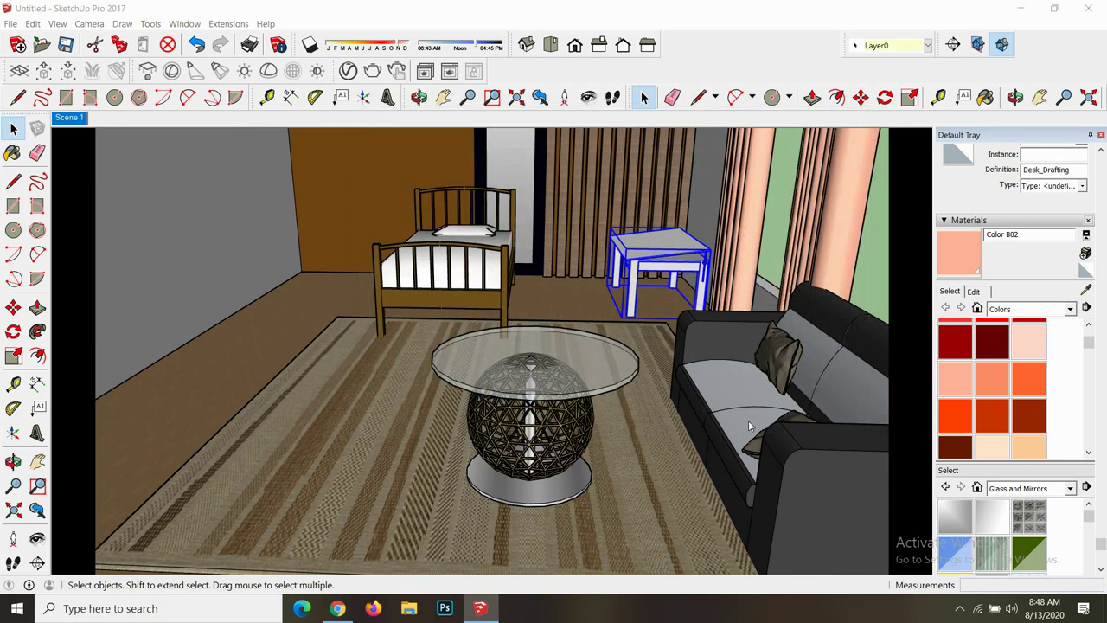
scroll(684, 363, down, 2)
scroll(658, 372, down, 3)
scroll(623, 385, down, 3)
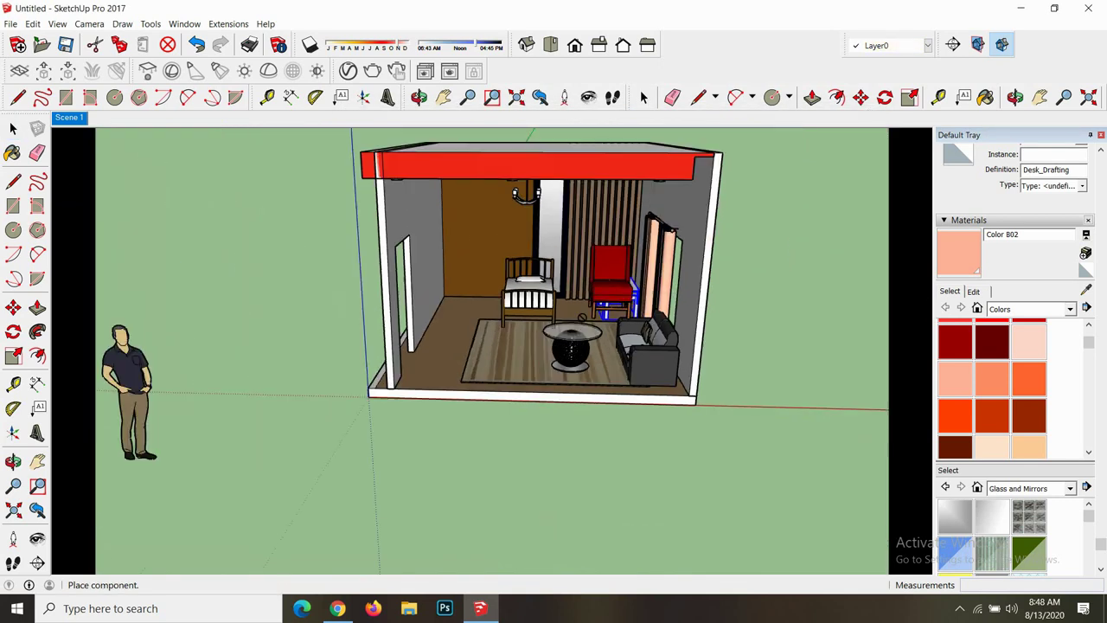
scroll(588, 400, down, 2)
- Place the high-back chair outside the room and scale it to 0.78 width and 0.82 height
click(602, 451)
key(m)
scroll(662, 415, up, 1)
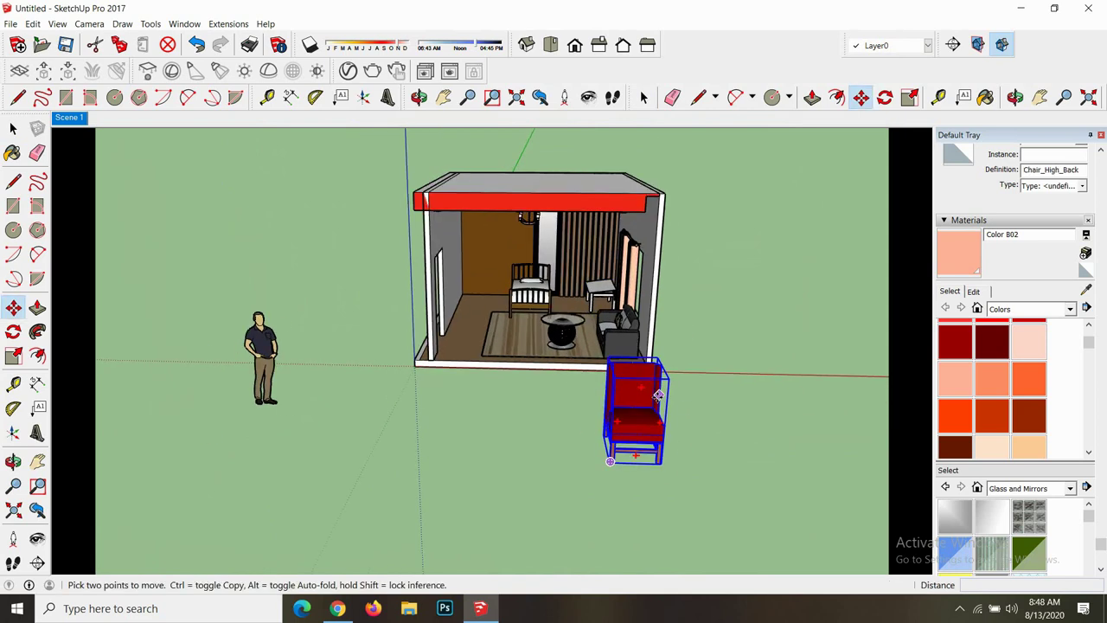
scroll(657, 413, up, 1)
key(s)
drag(658, 408, 629, 387)
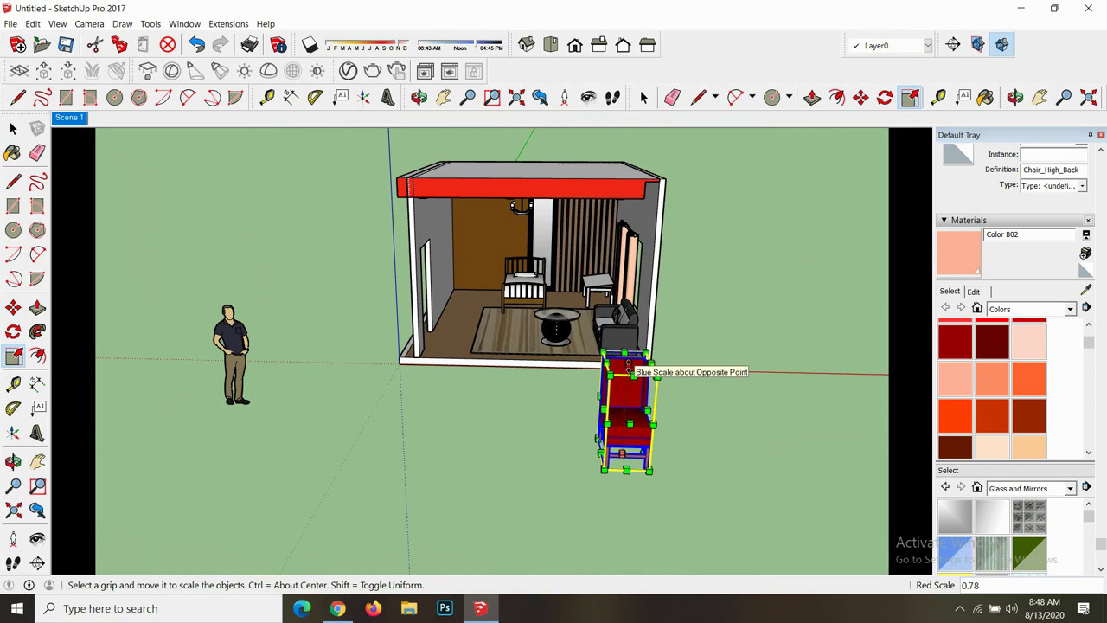
drag(629, 363, 642, 404)
scroll(650, 430, up, 3)
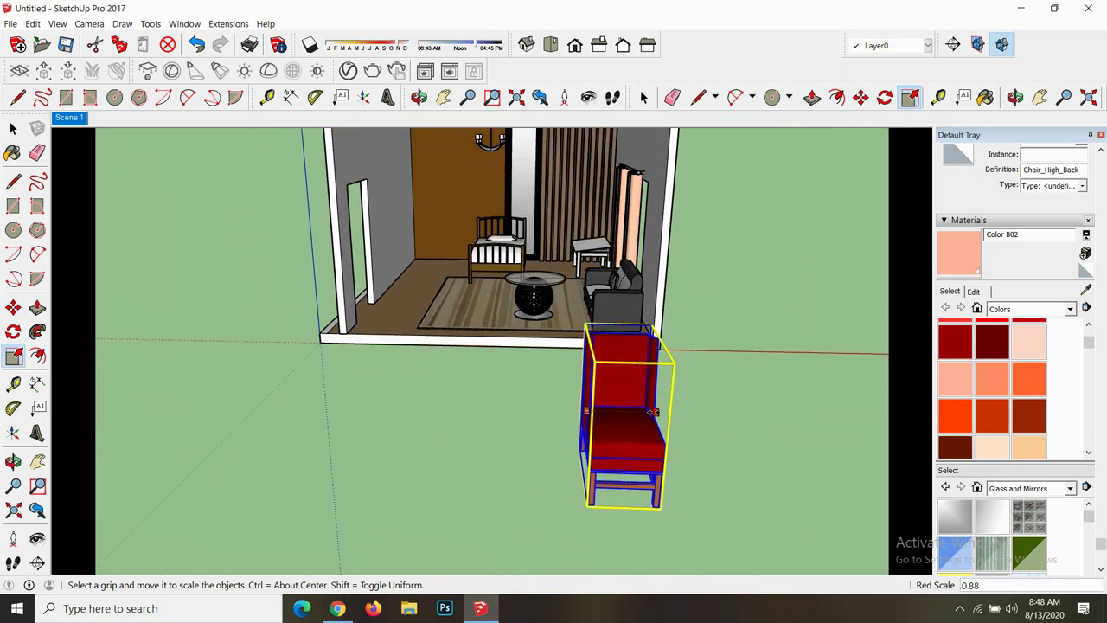
drag(620, 343, 618, 368)
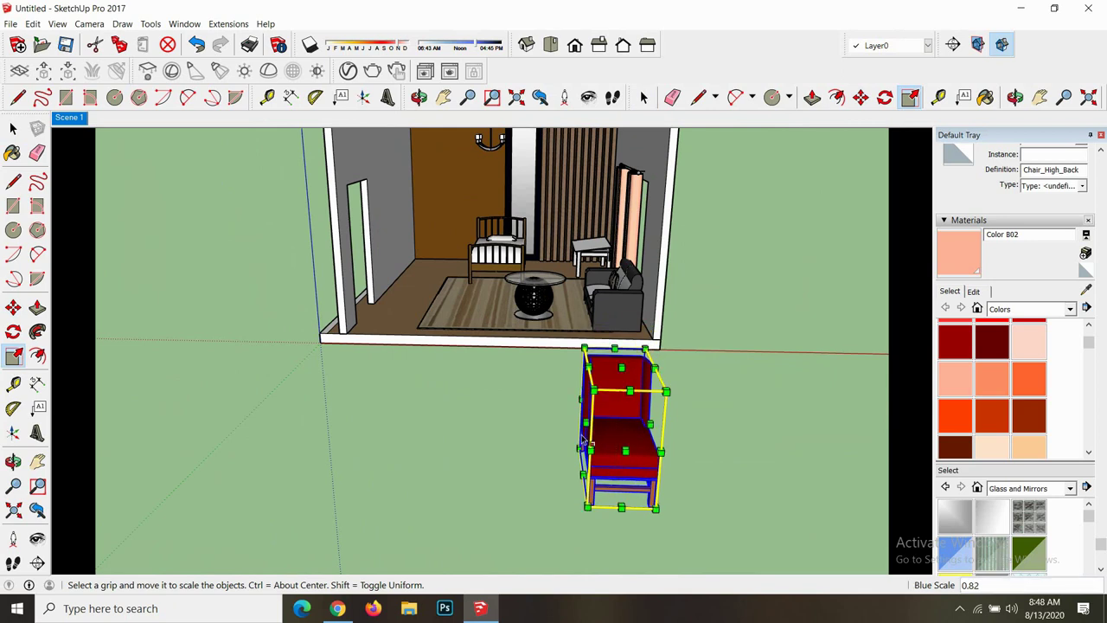
drag(582, 435, 596, 436)
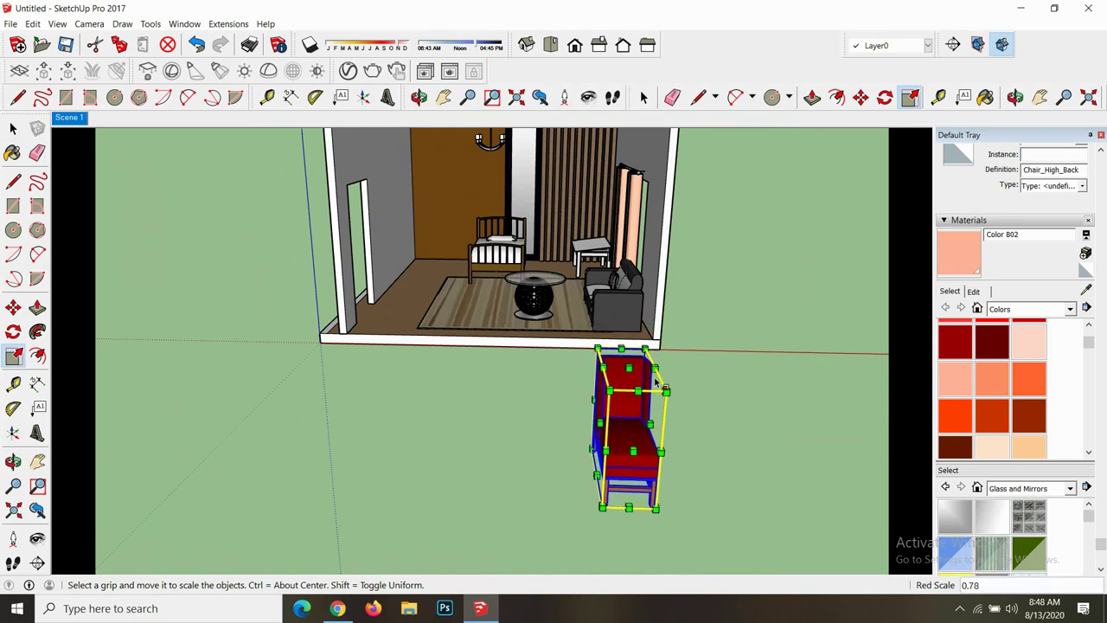
drag(626, 368, 629, 389)
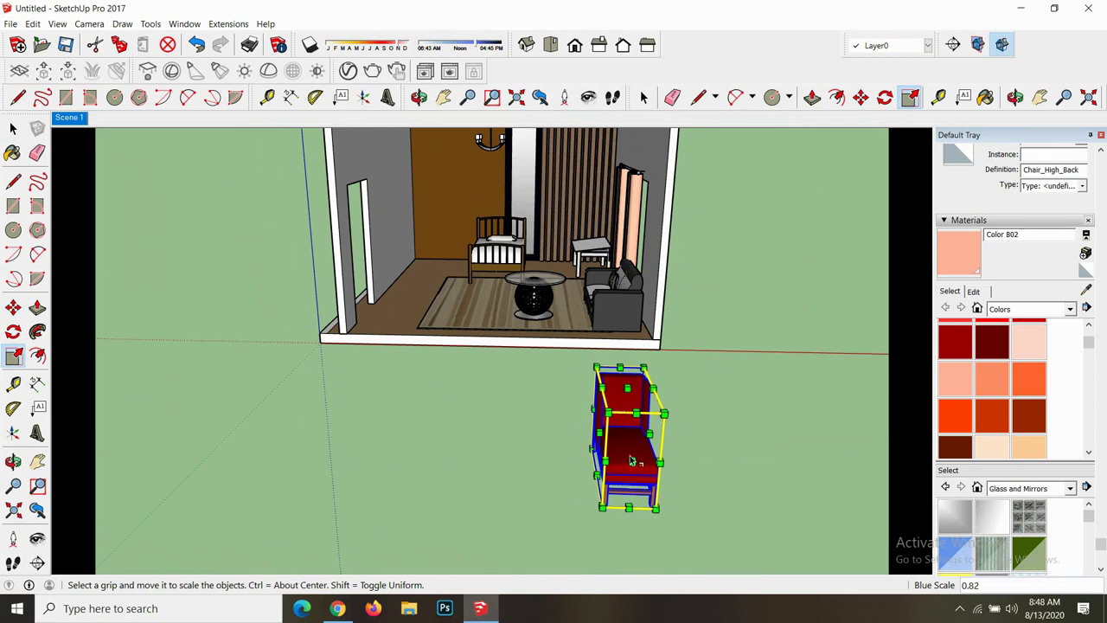
key(space)
click(709, 472)
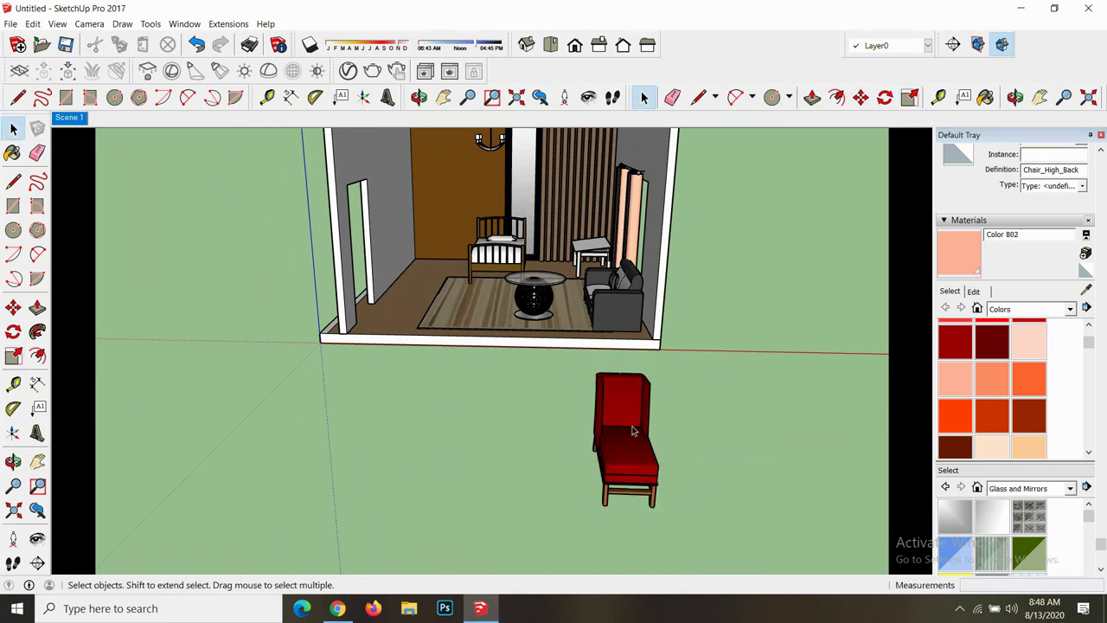
- Rescale the chair's height and width and reduce its depth to 0.60
scroll(629, 389, down, 1)
scroll(629, 389, down, 1)
scroll(629, 370, up, 2)
scroll(629, 370, up, 1)
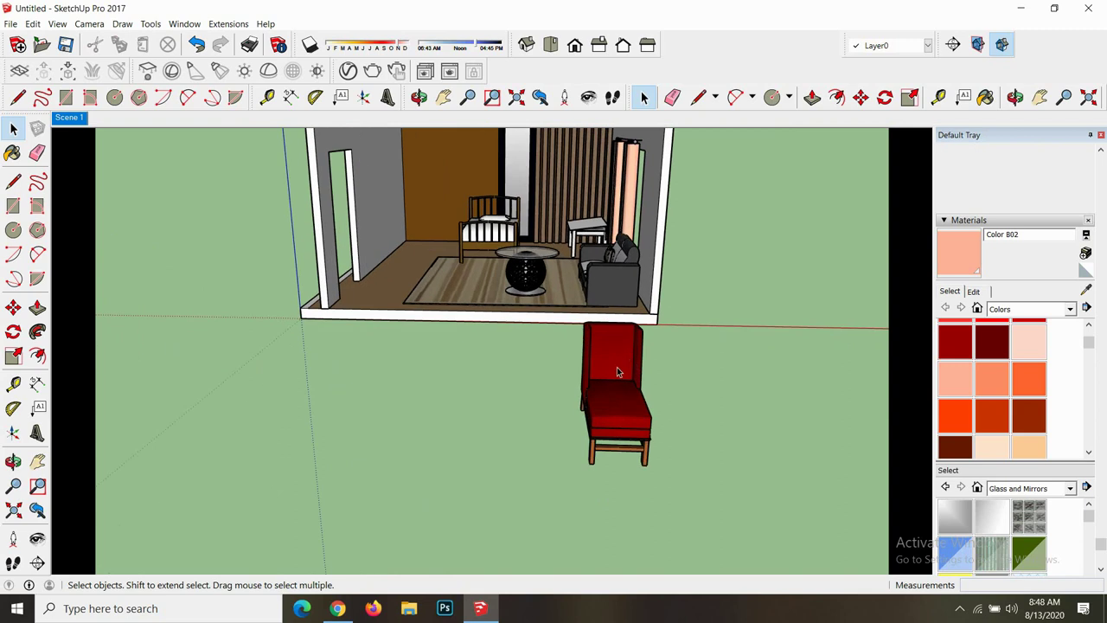
click(624, 360)
key(s)
drag(620, 332, 621, 346)
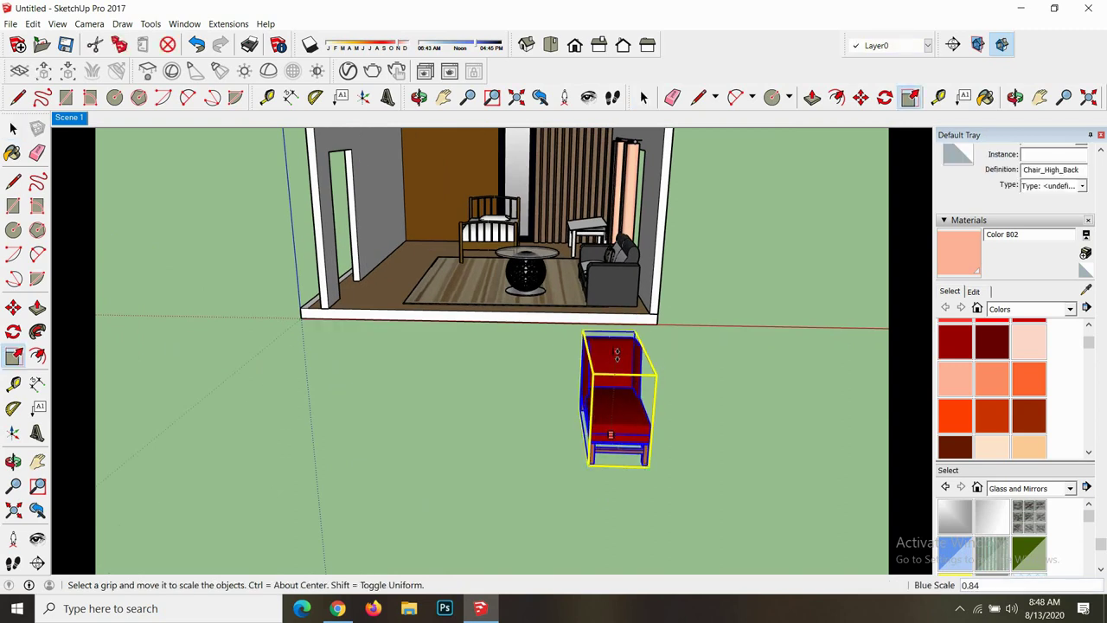
mouse_move(649, 406)
mouse_down()
mouse_move(621, 400)
mouse_move(608, 417)
mouse_up()
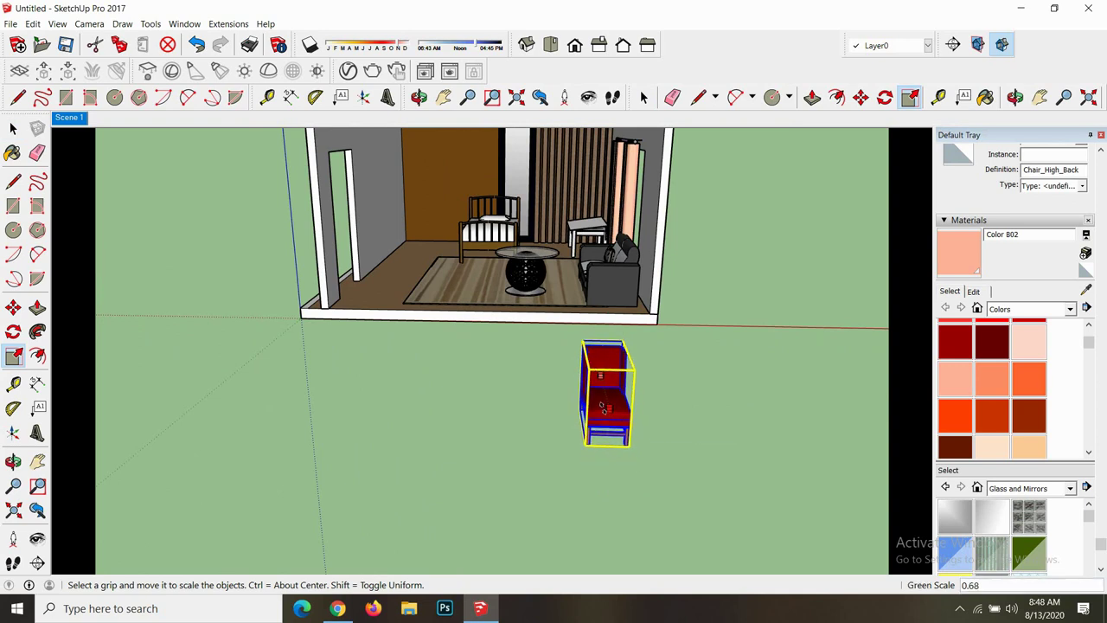
drag(603, 407, 609, 408)
key(space)
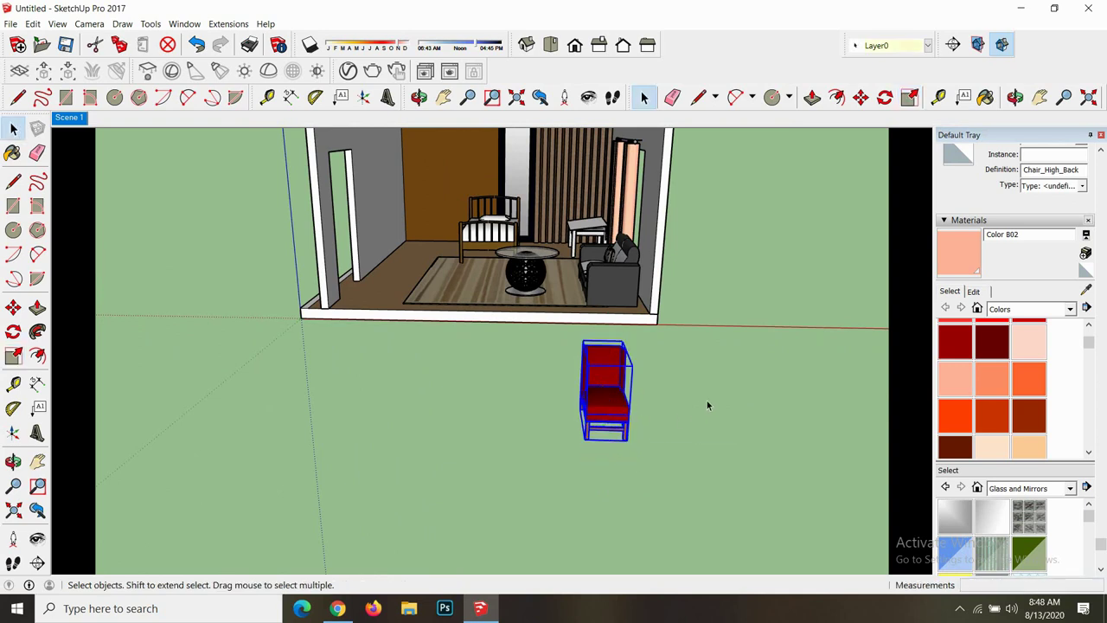
click(707, 400)
- Orbit to look down on the room and begin rotating the chair
key(o)
mouse_move(666, 360)
mouse_down()
mouse_move(700, 412)
mouse_move(670, 373)
mouse_move(674, 455)
mouse_move(647, 475)
mouse_move(623, 448)
mouse_up()
key(q)
middle_drag(585, 492, 586, 519)
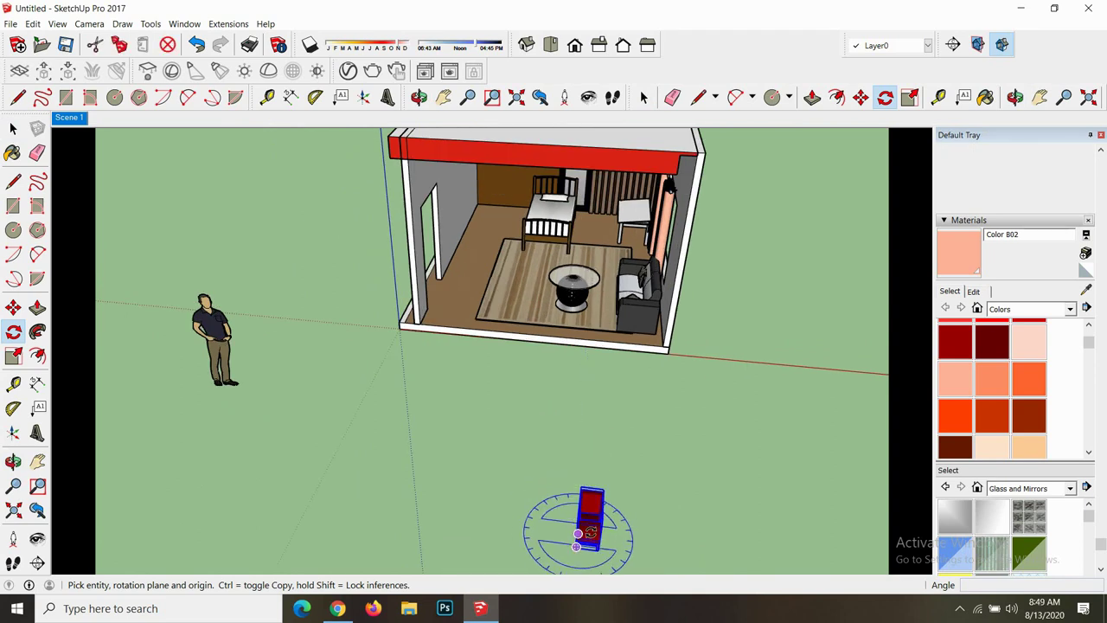
- Rotate the red high-back chair 90 degrees about its centre
click(577, 534)
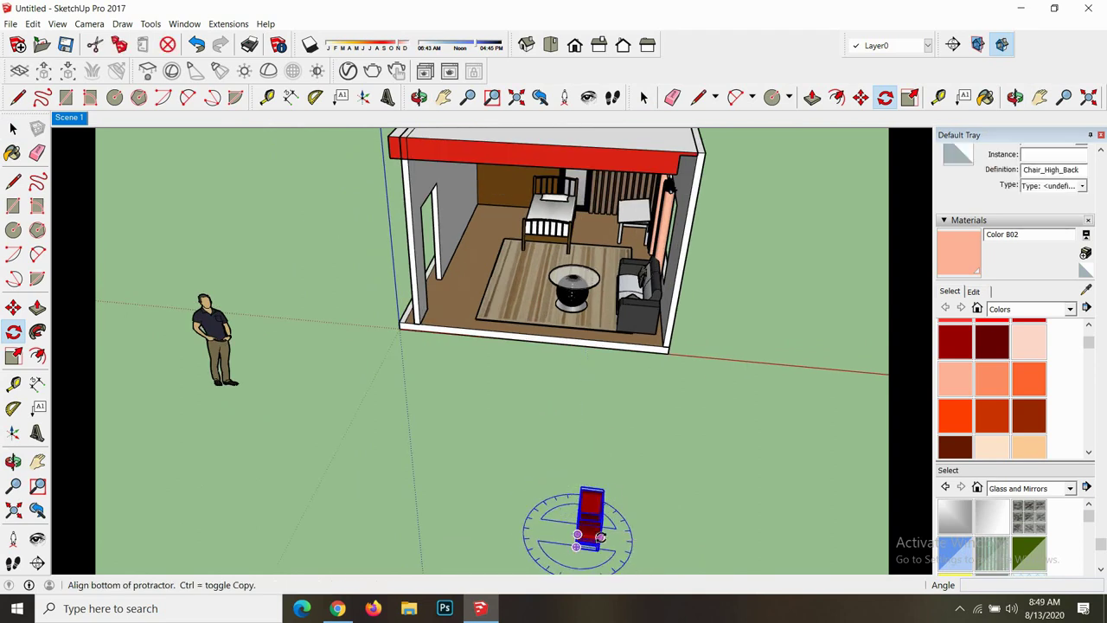
click(600, 537)
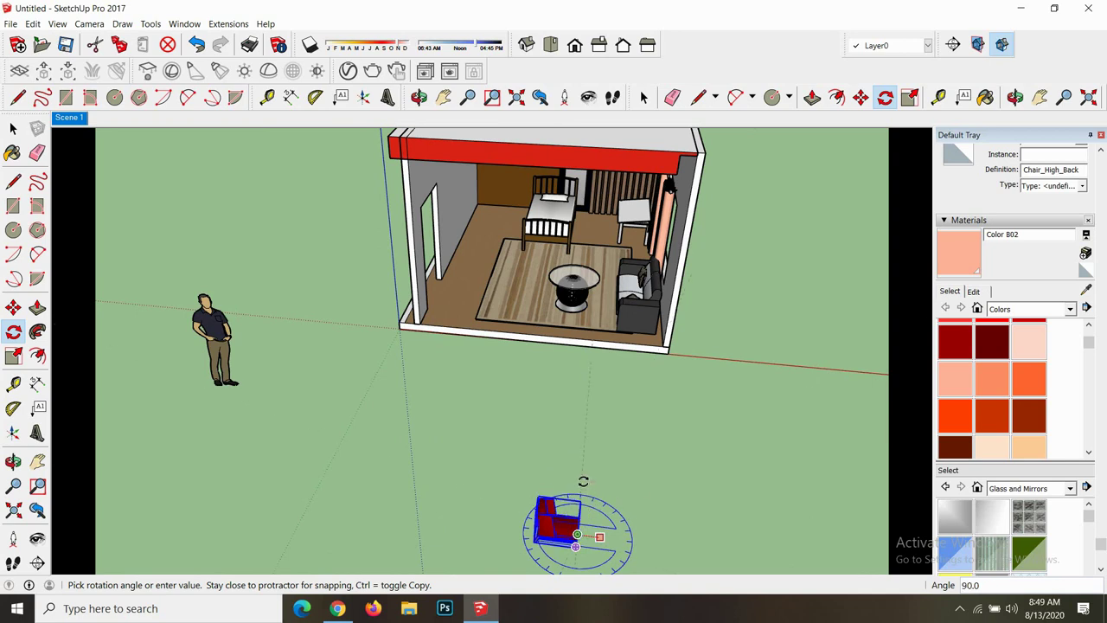
click(583, 482)
- Carry the chair into the room and set it on the floor beside the white table
middle_drag(571, 519, 557, 519)
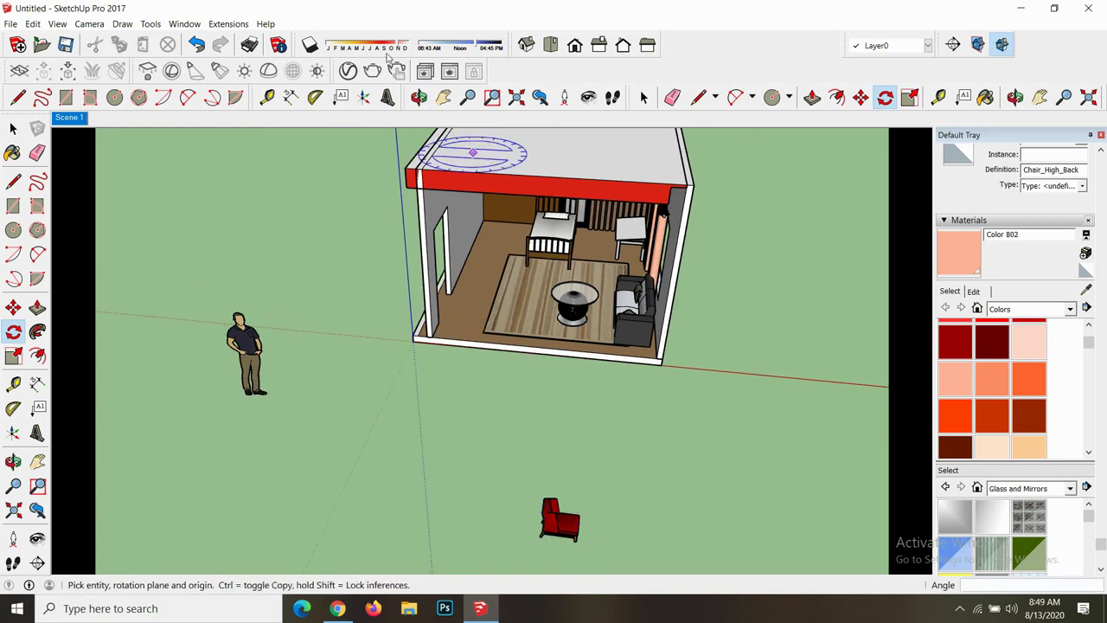
click(419, 96)
drag(554, 484, 586, 394)
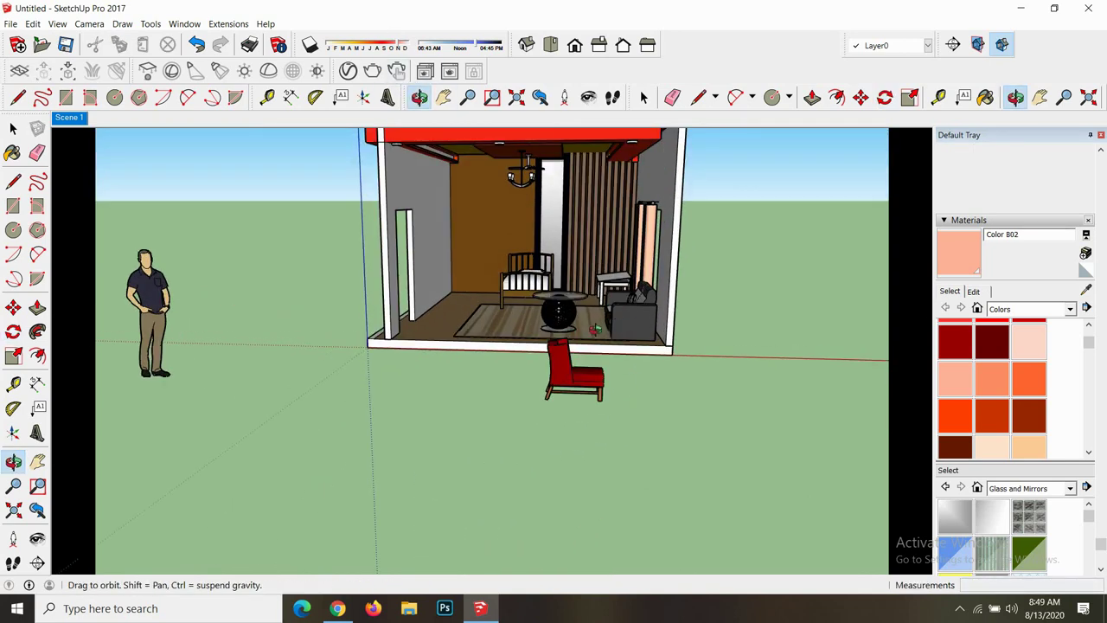
key(m)
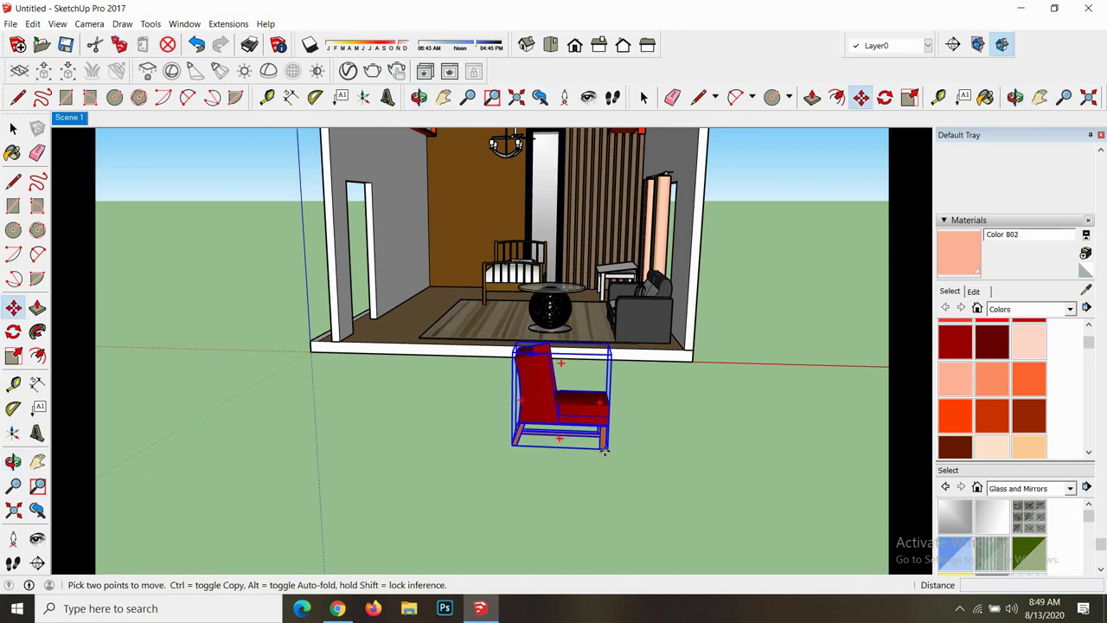
click(604, 448)
scroll(592, 292, up, 2)
scroll(592, 291, up, 3)
scroll(591, 291, up, 2)
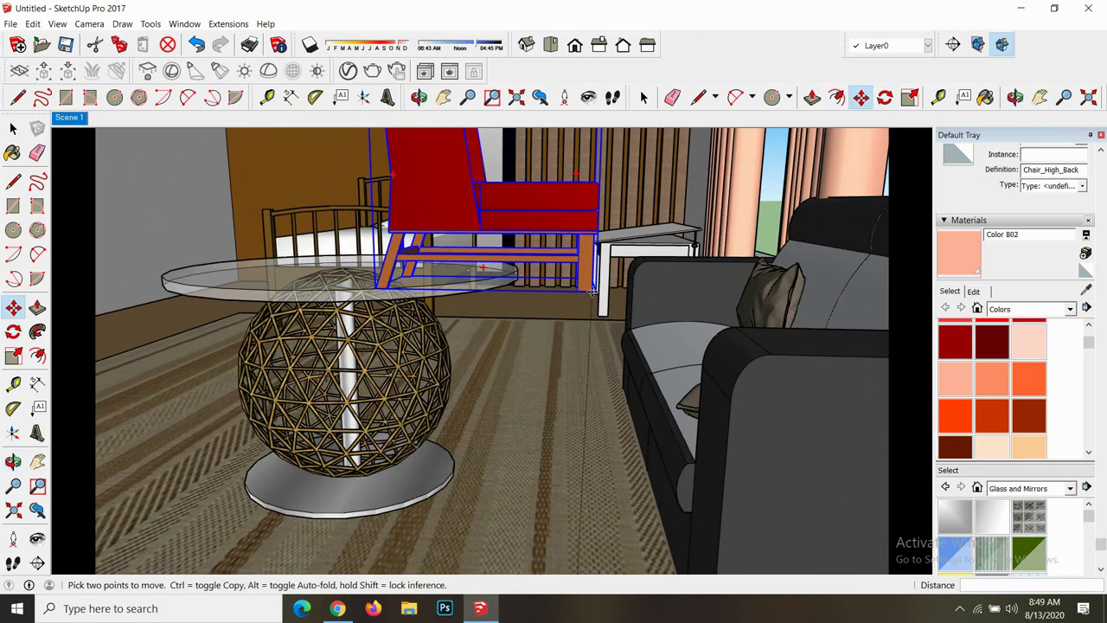
scroll(592, 291, up, 2)
scroll(591, 295, up, 2)
scroll(592, 311, up, 2)
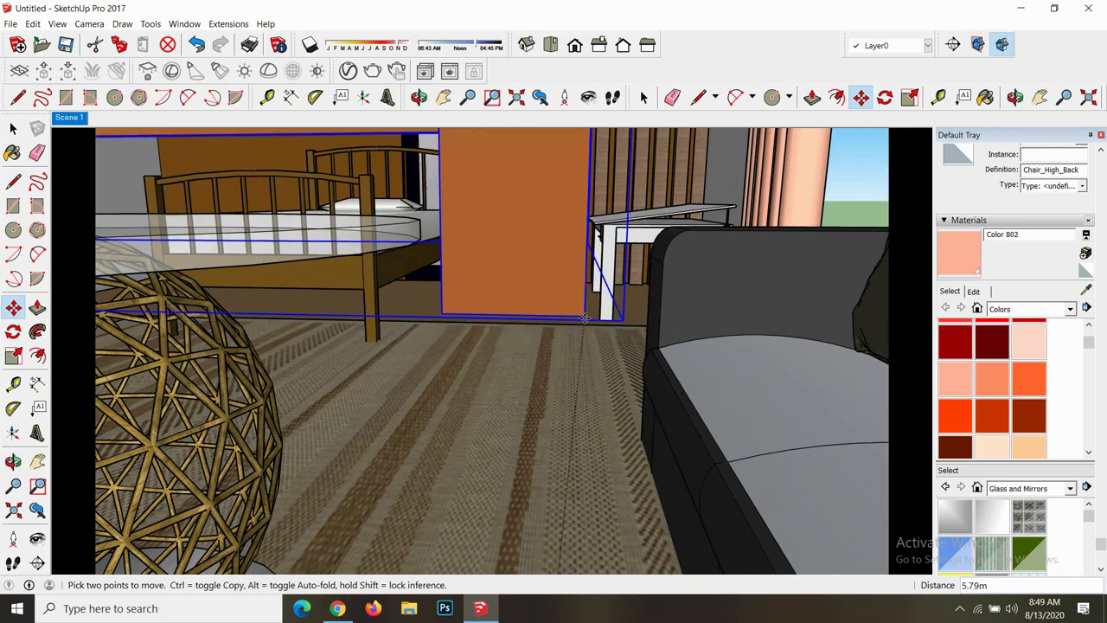
click(582, 322)
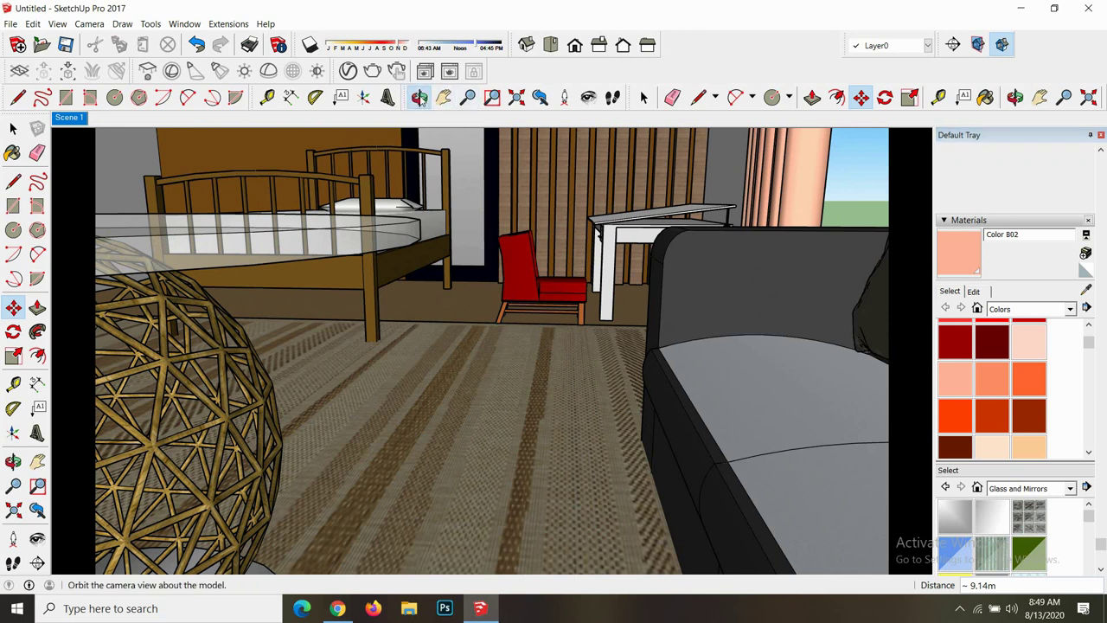
- Shift the chair about 0.58m closer to the table
click(418, 98)
drag(520, 415, 527, 353)
scroll(571, 259, up, 4)
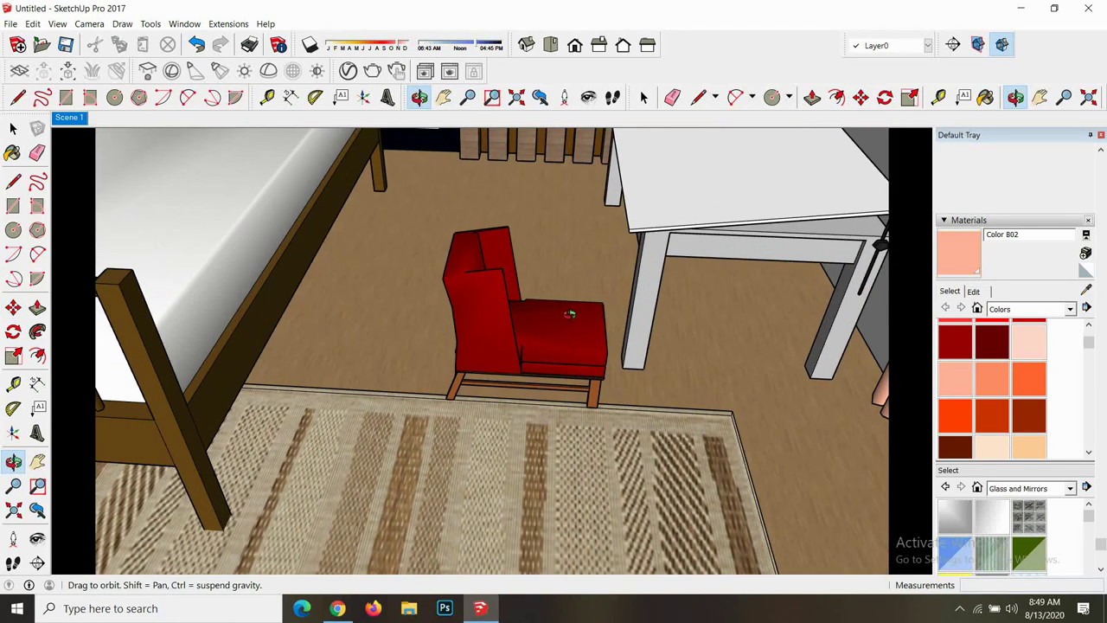
key(space)
click(589, 387)
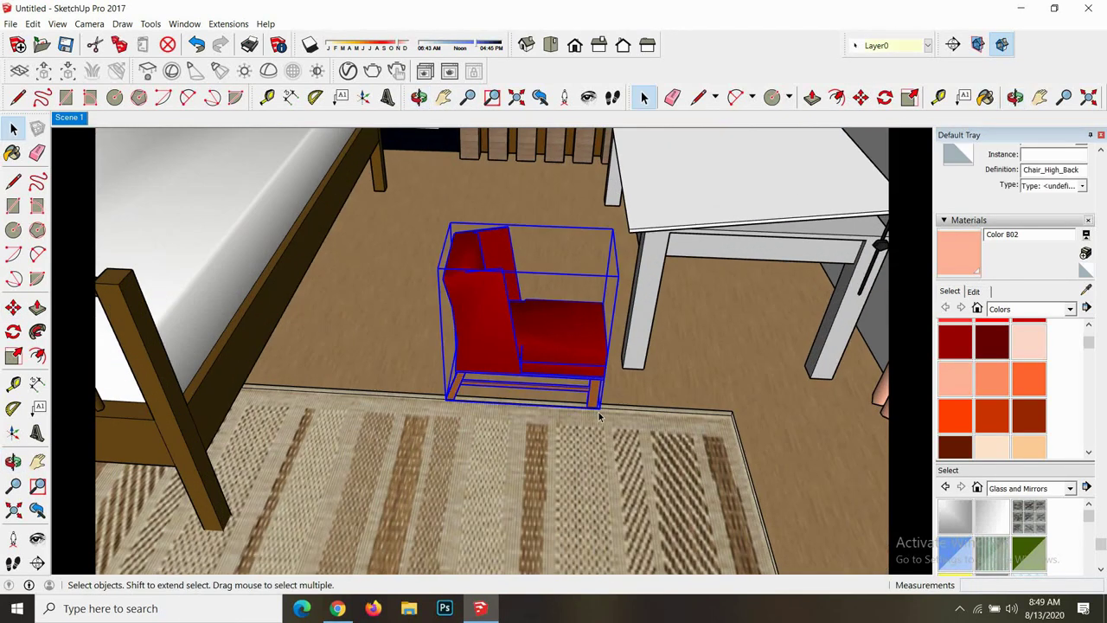
key(m)
click(596, 412)
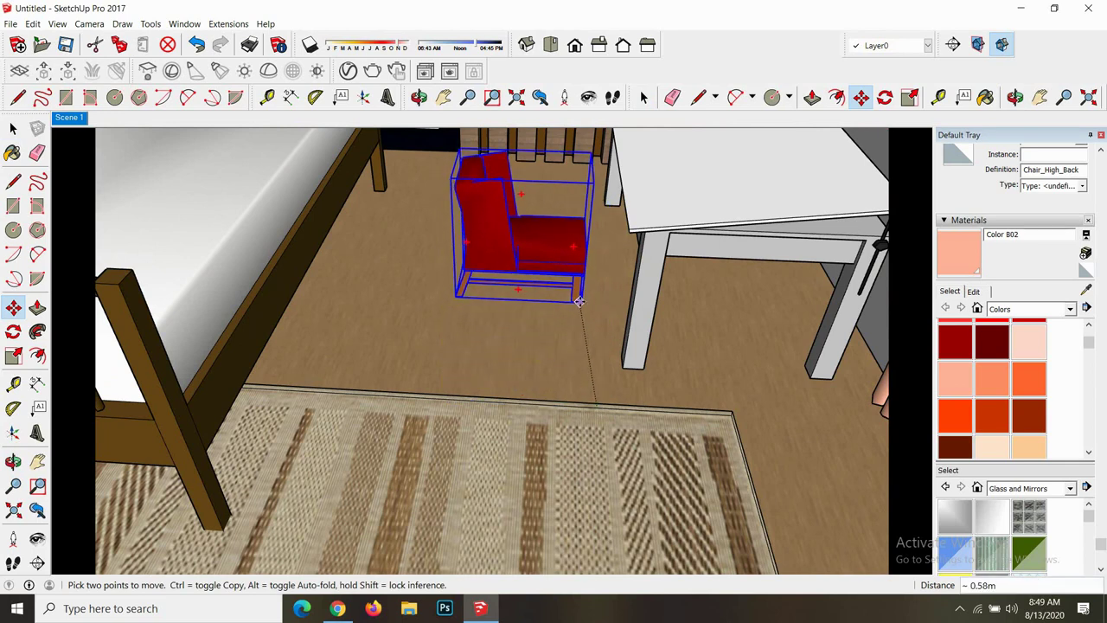
click(594, 300)
- Scale the chair taller to a 1.59 height factor
key(s)
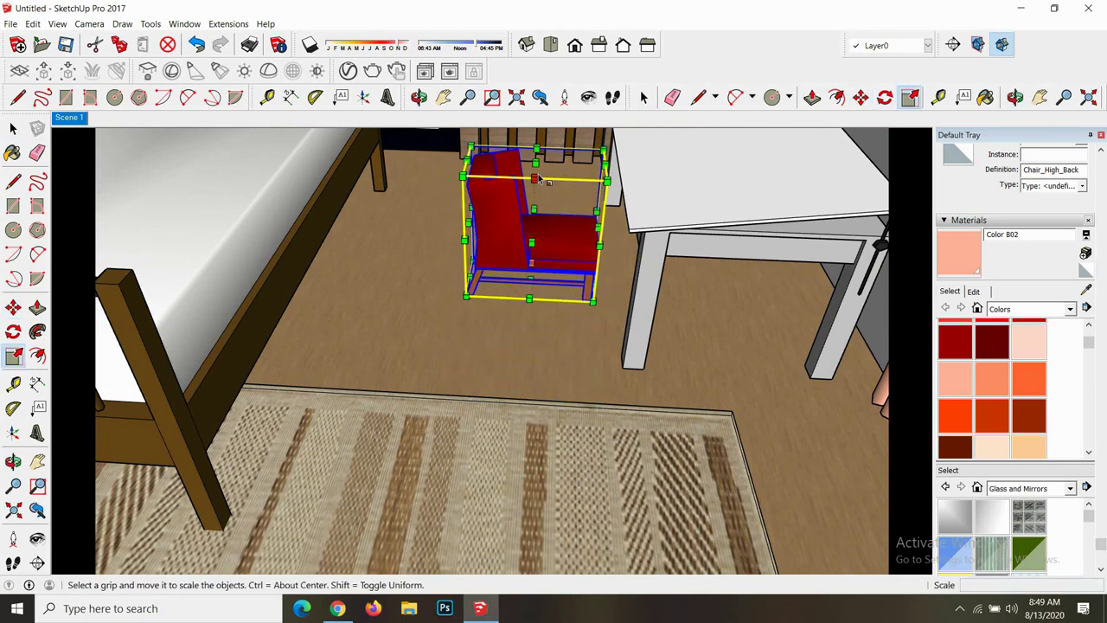
drag(536, 179, 533, 160)
scroll(536, 160, down, 1)
scroll(537, 161, down, 3)
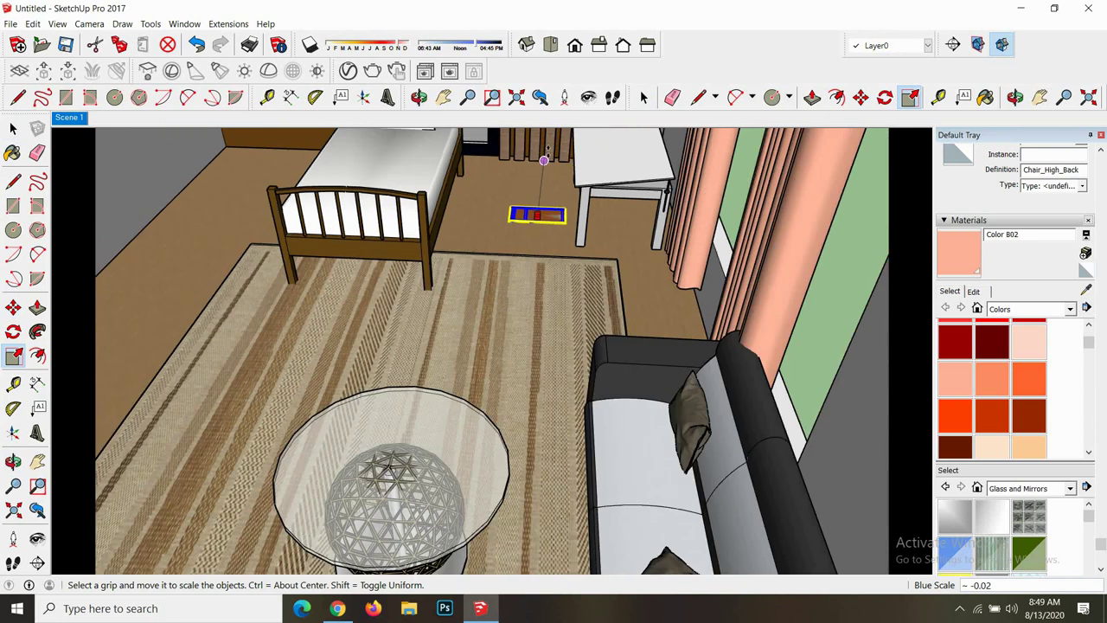
scroll(546, 148, down, 2)
scroll(551, 130, down, 2)
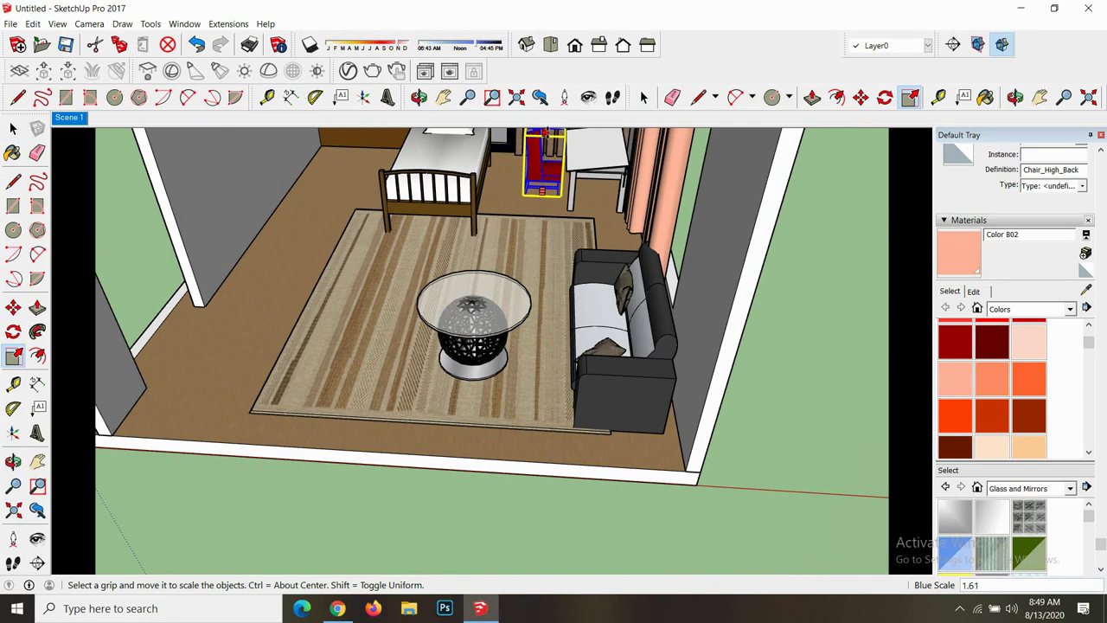
click(551, 140)
- Widen the chair slightly sideways with a green-axis scale, then clear the selection
scroll(550, 177, up, 2)
scroll(545, 173, up, 2)
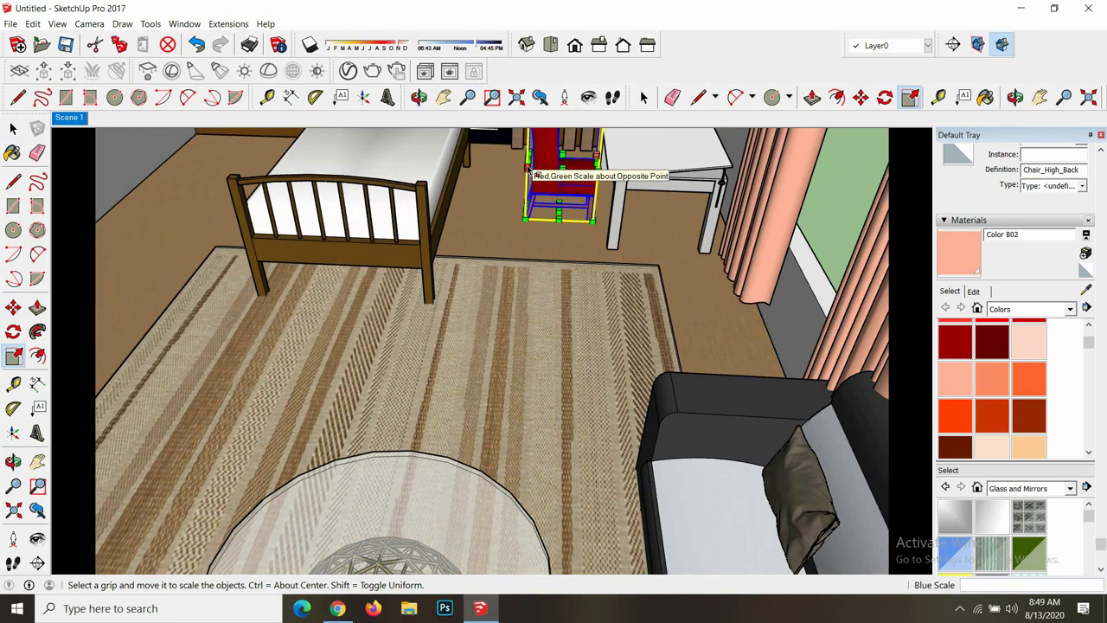
scroll(536, 168, up, 1)
click(514, 158)
click(516, 159)
scroll(545, 174, down, 2)
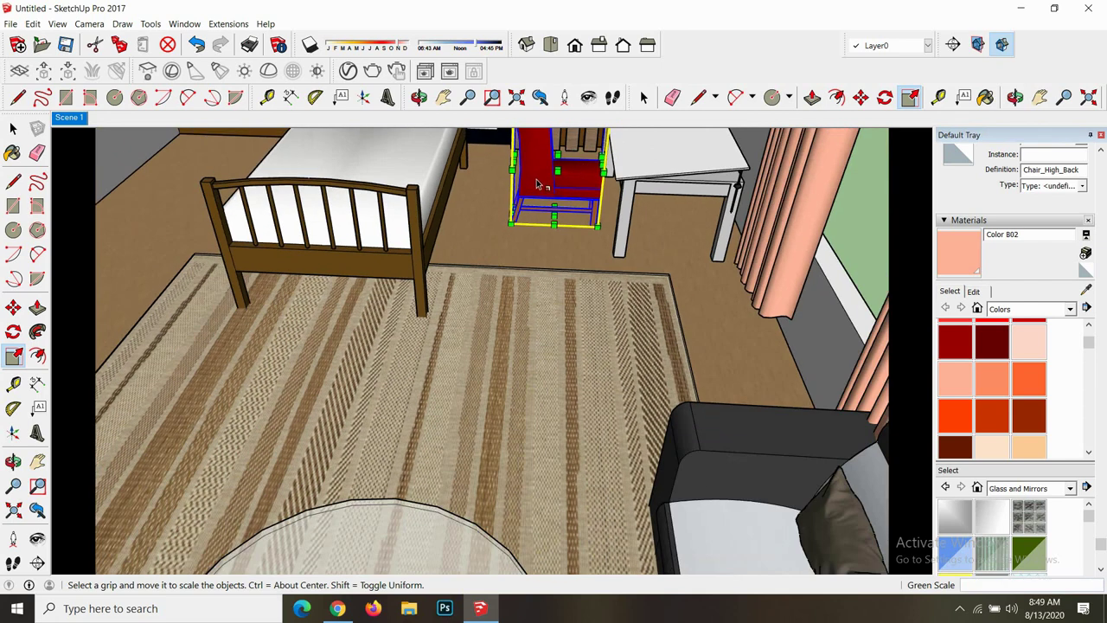
scroll(562, 184, down, 2)
scroll(581, 197, down, 2)
key(space)
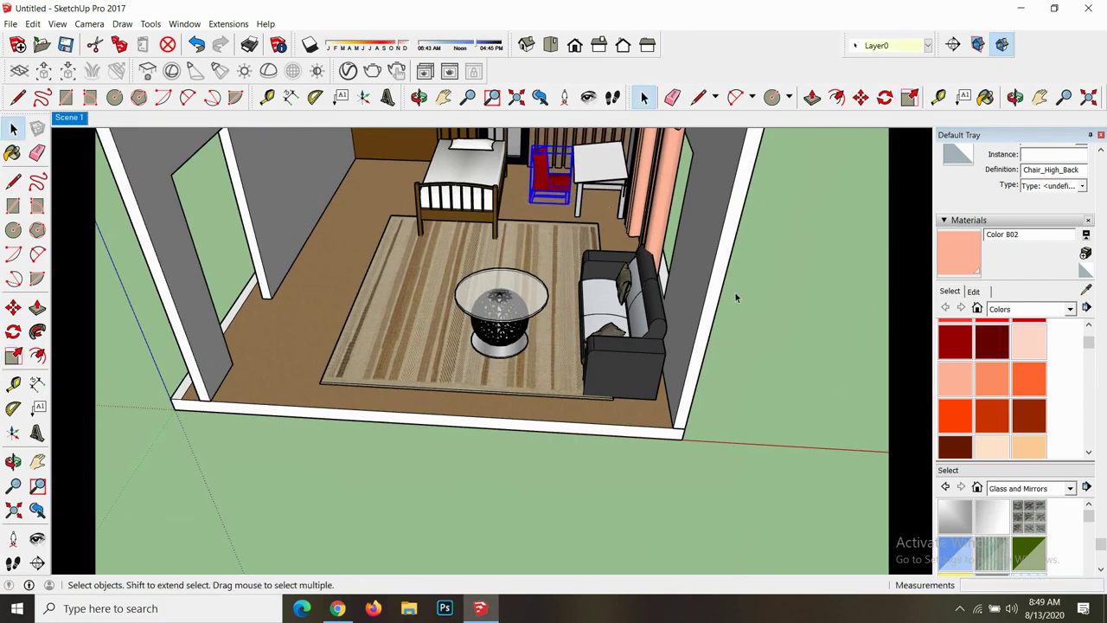
click(735, 298)
- Orbit around the room and reselect the red chair
click(419, 97)
mouse_move(589, 259)
mouse_down()
mouse_move(647, 134)
mouse_move(543, 194)
mouse_up()
scroll(571, 226, up, 3)
scroll(576, 229, up, 2)
key(space)
click(580, 232)
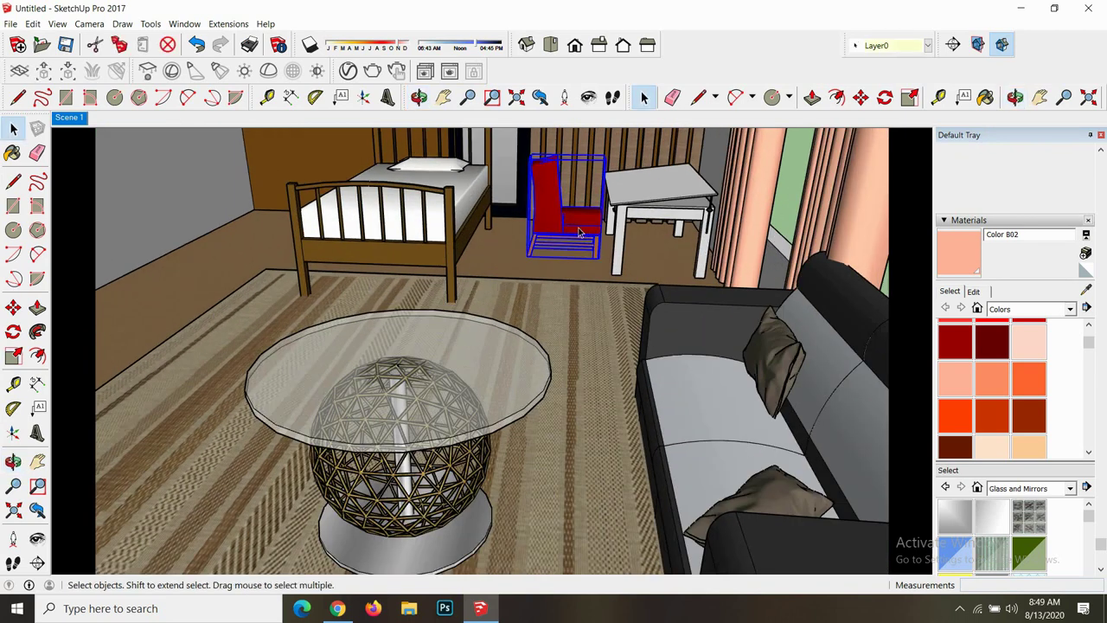
- Pull the chair's top up so its height scale ends at 1.20
key(s)
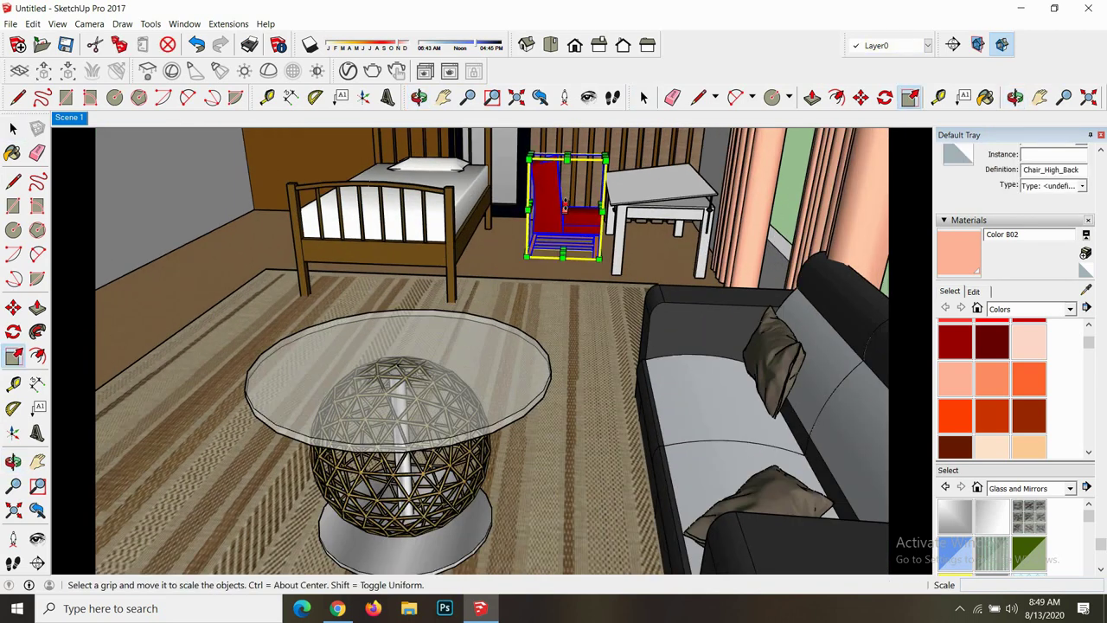
click(565, 206)
scroll(567, 157, up, 3)
drag(568, 161, 565, 132)
scroll(586, 238, down, 2)
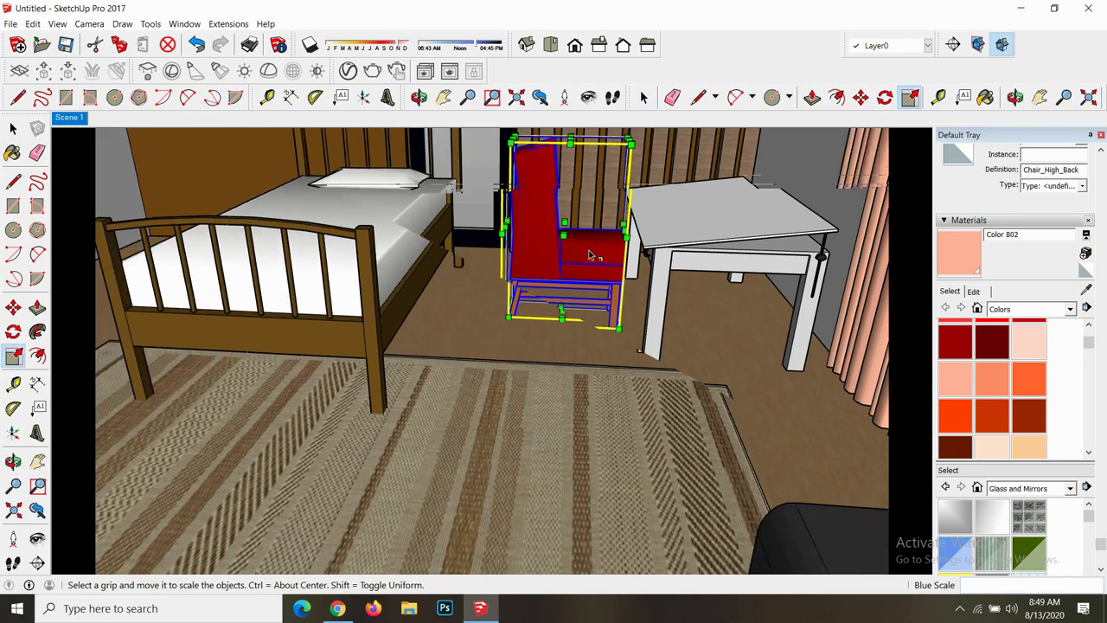
scroll(585, 238, down, 3)
key(space)
scroll(627, 207, down, 3)
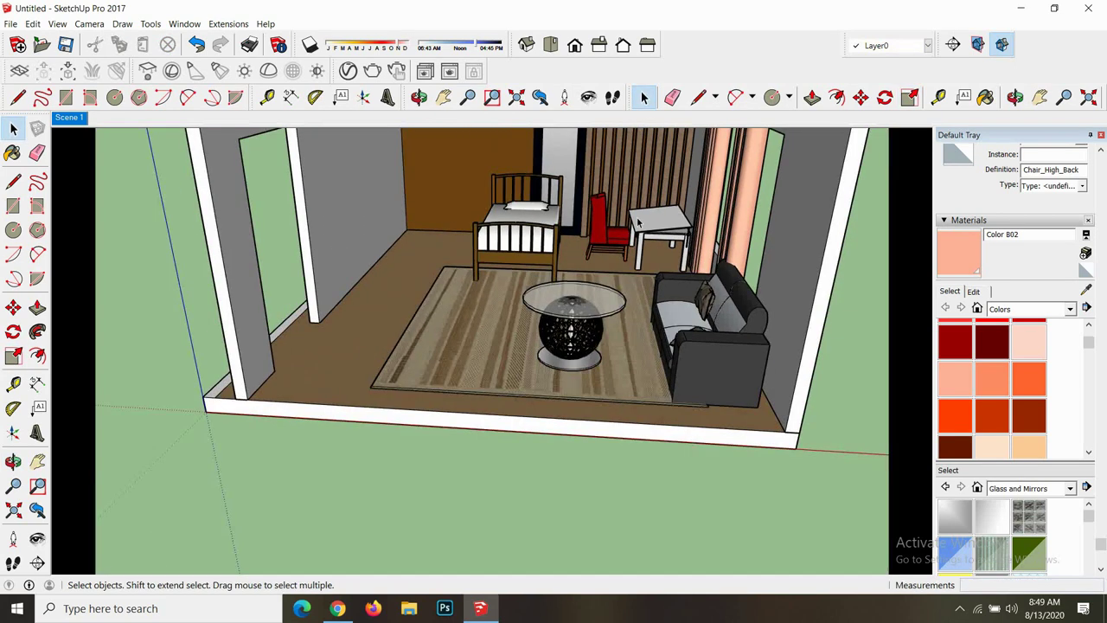
scroll(627, 208, down, 3)
click(424, 97)
drag(640, 286, 645, 242)
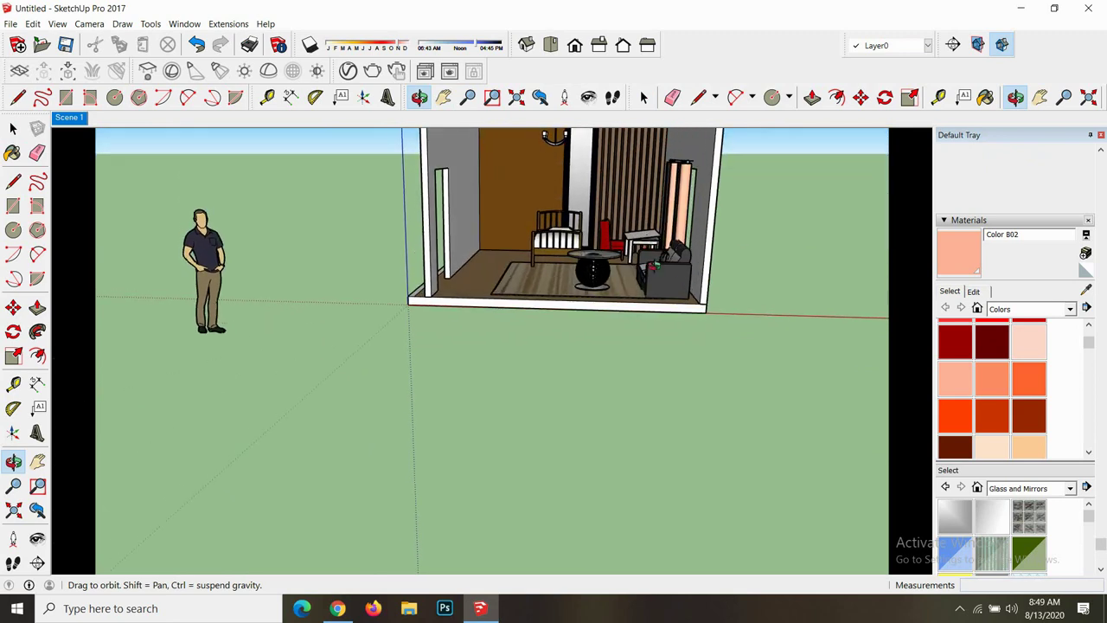
- Open the Import dialog and go up to the Architecture folder
scroll(530, 251, down, 2)
scroll(529, 251, up, 1)
scroll(530, 251, up, 1)
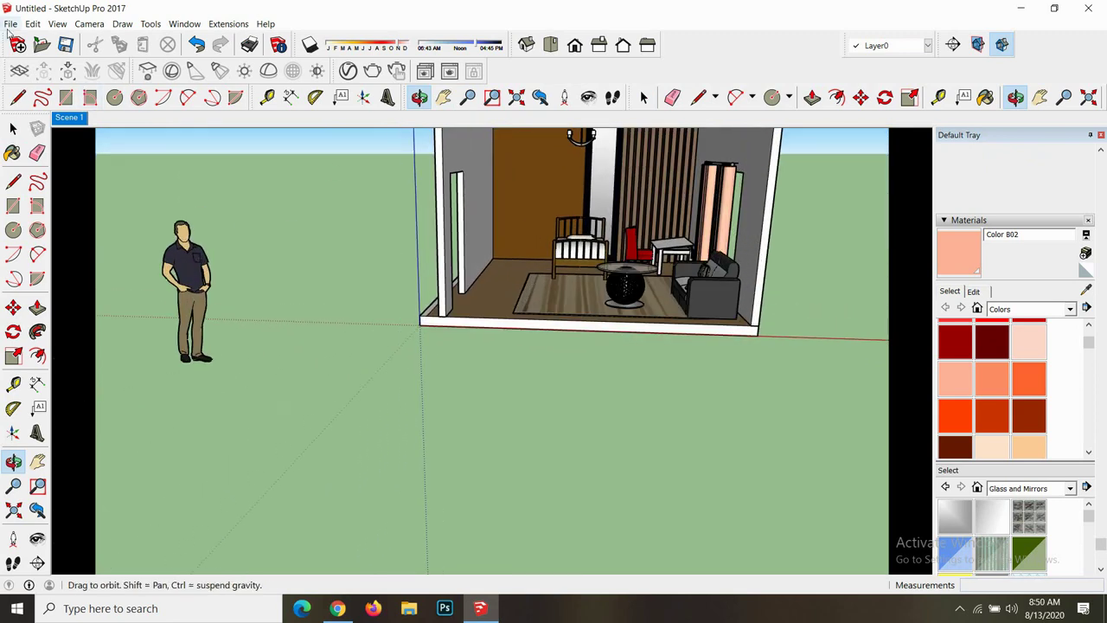
click(9, 24)
click(39, 202)
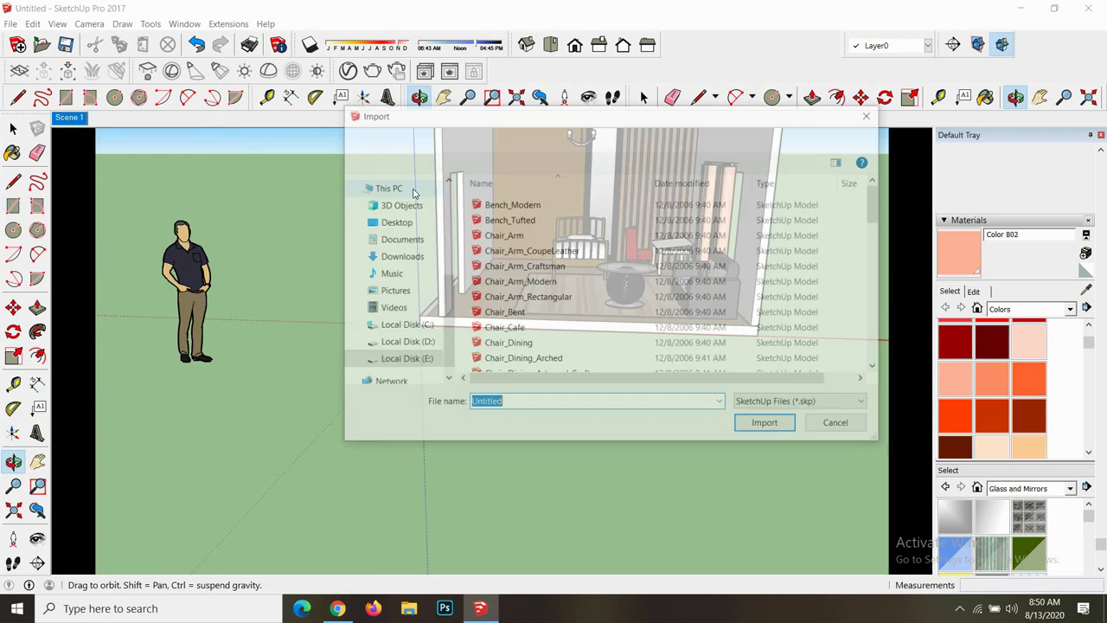
click(408, 138)
click(408, 137)
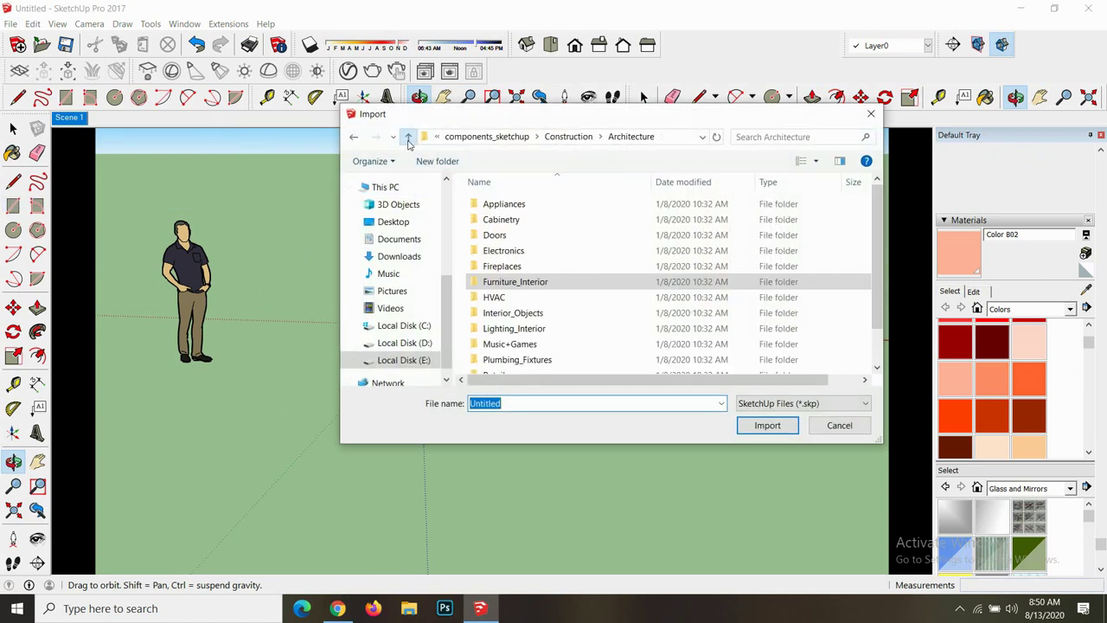
click(741, 135)
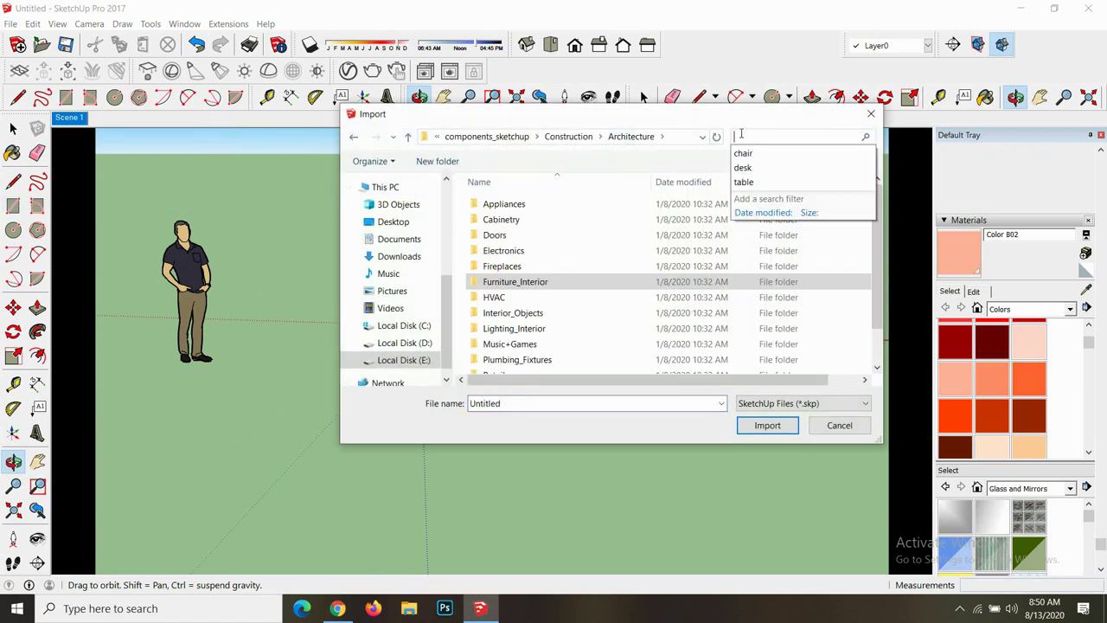
text(cu)
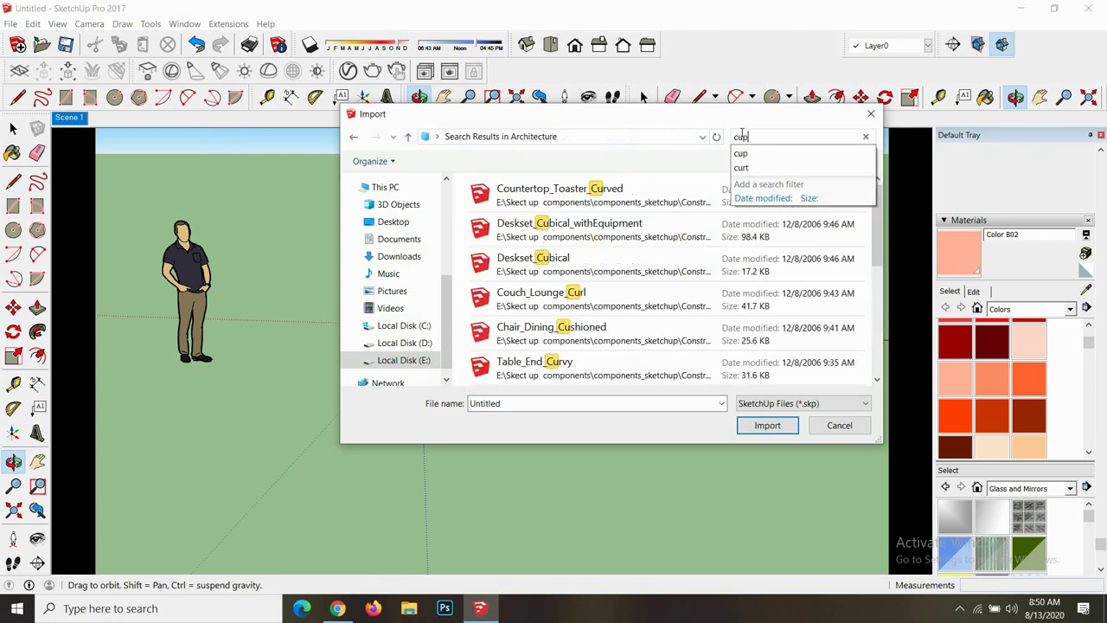
text(p)
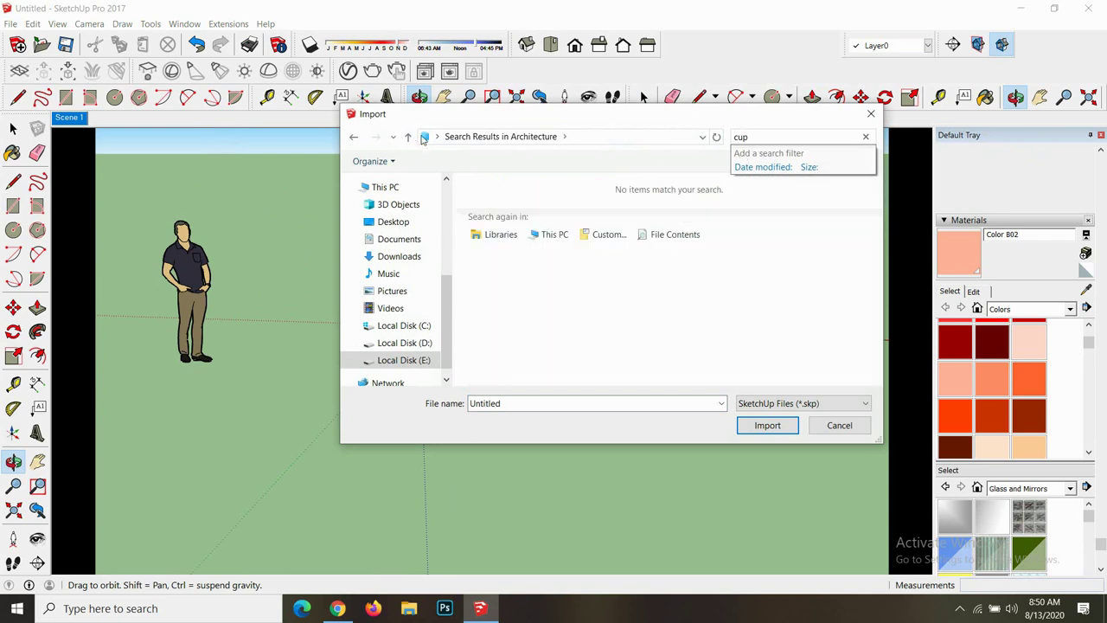
- In Local Disk (E:) > Sket up components, search 'cup' and import Cupboard
click(407, 136)
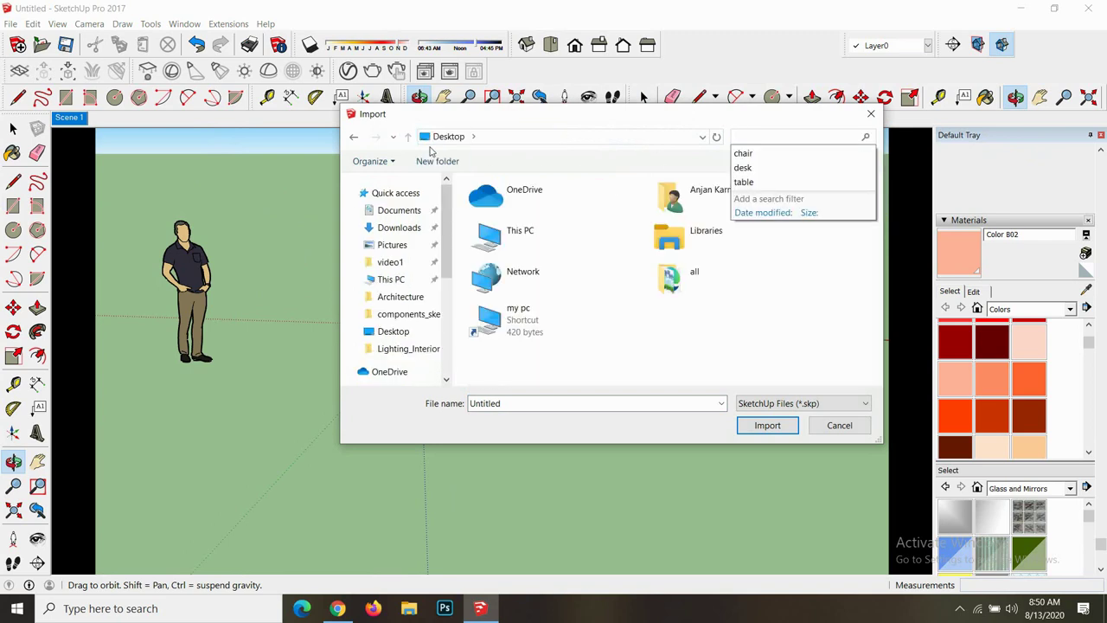
scroll(415, 317, down, 2)
scroll(409, 346, down, 1)
scroll(412, 335, down, 2)
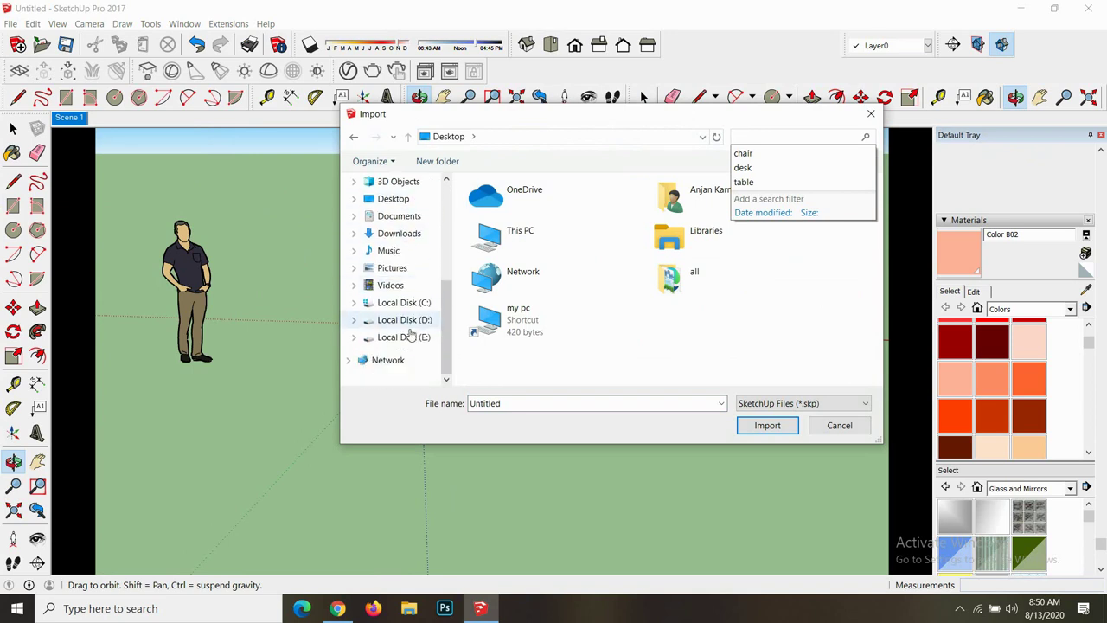
click(403, 336)
click(532, 241)
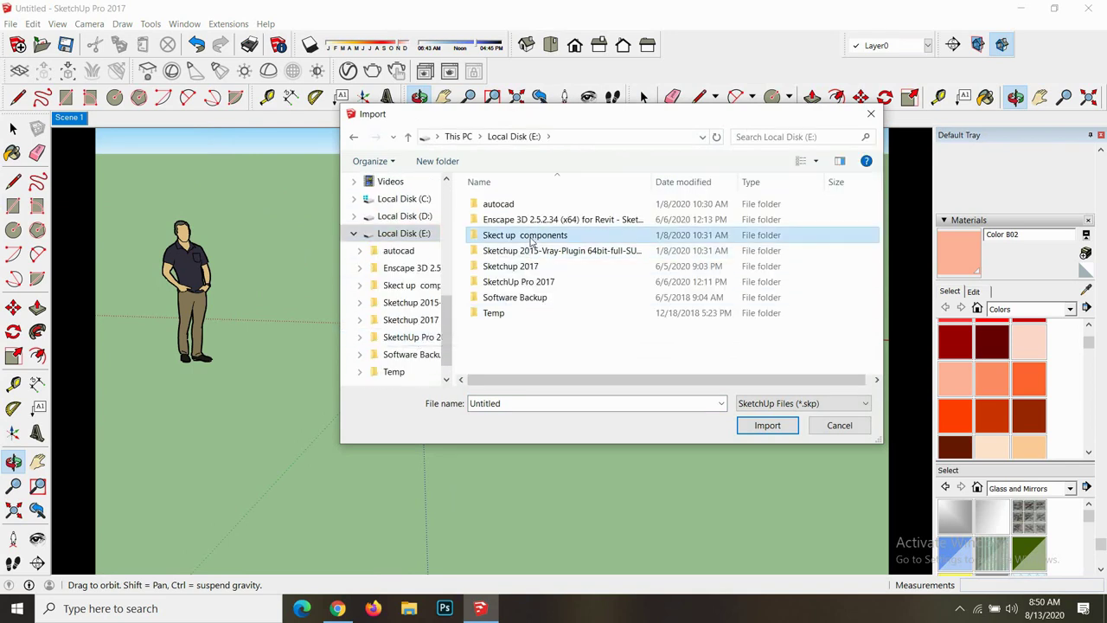
double_click(532, 240)
click(741, 138)
text(ch)
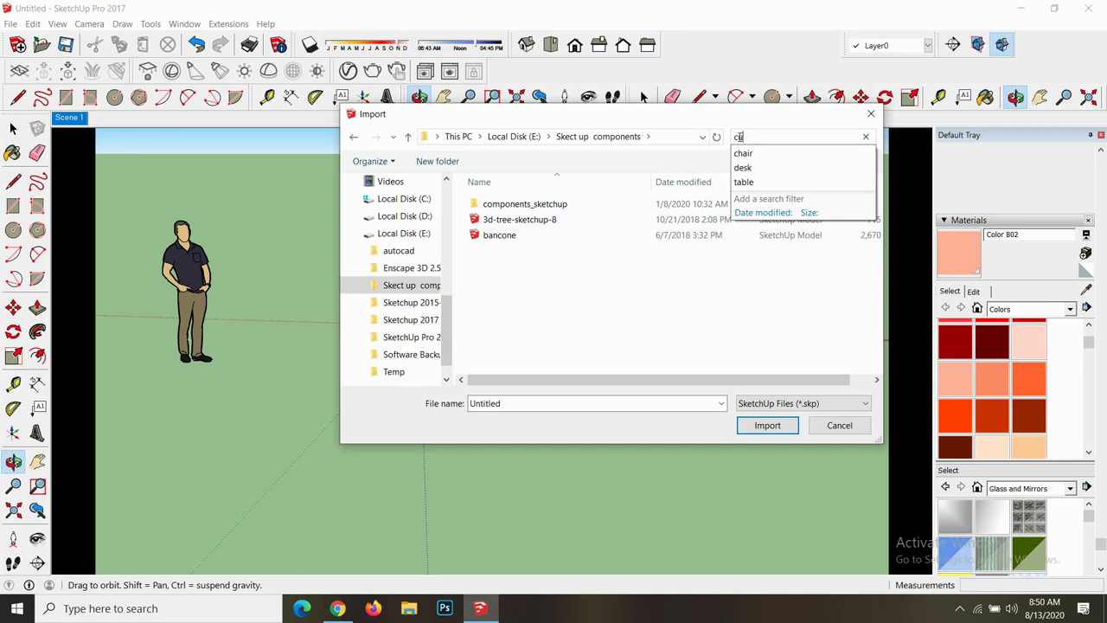
text(up)
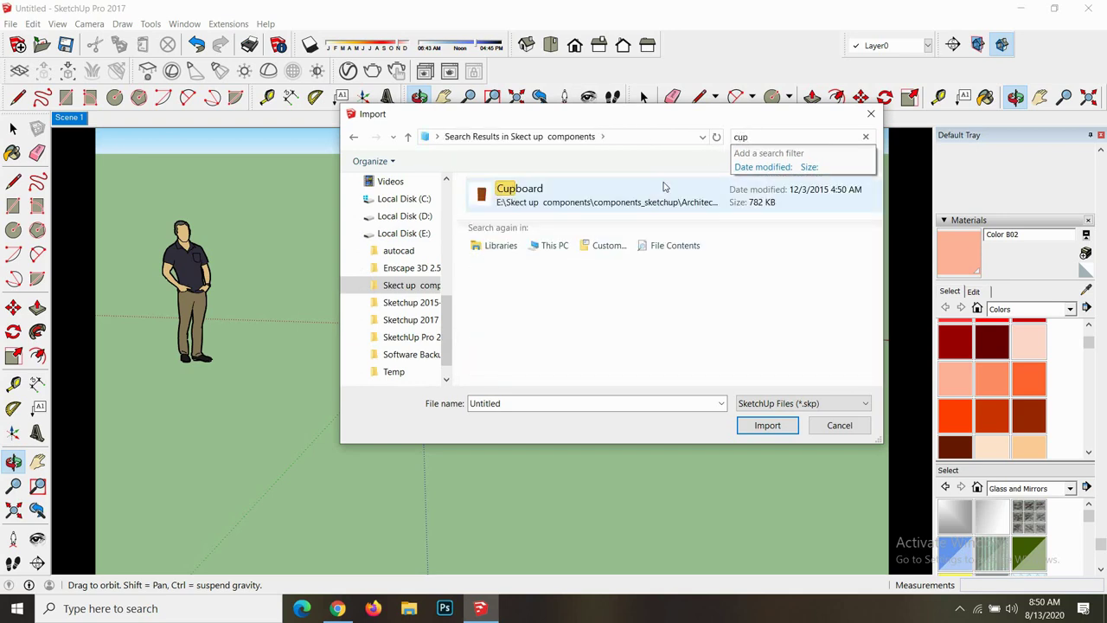
click(580, 198)
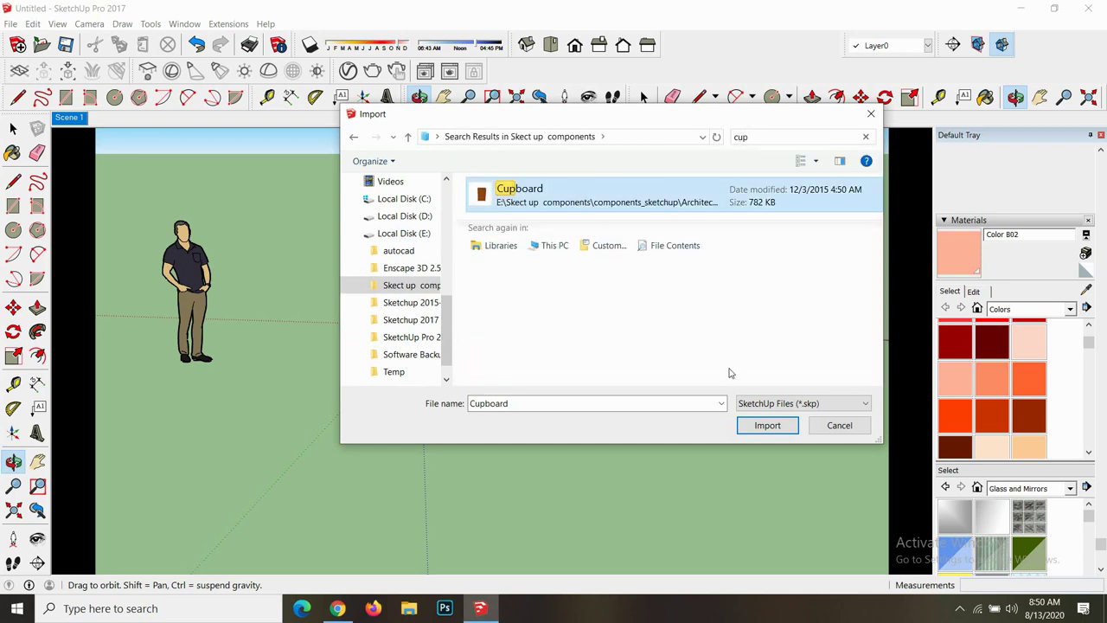
click(767, 425)
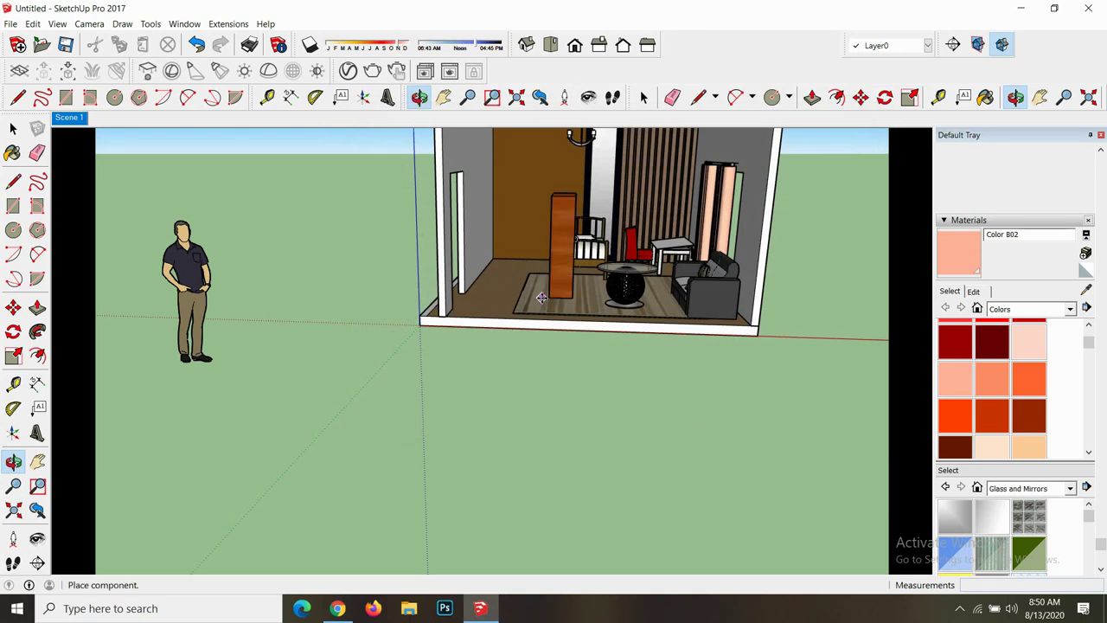
- Place the Cupboard against the left wall of the bedroom
scroll(480, 281, up, 2)
scroll(480, 281, up, 1)
click(550, 262)
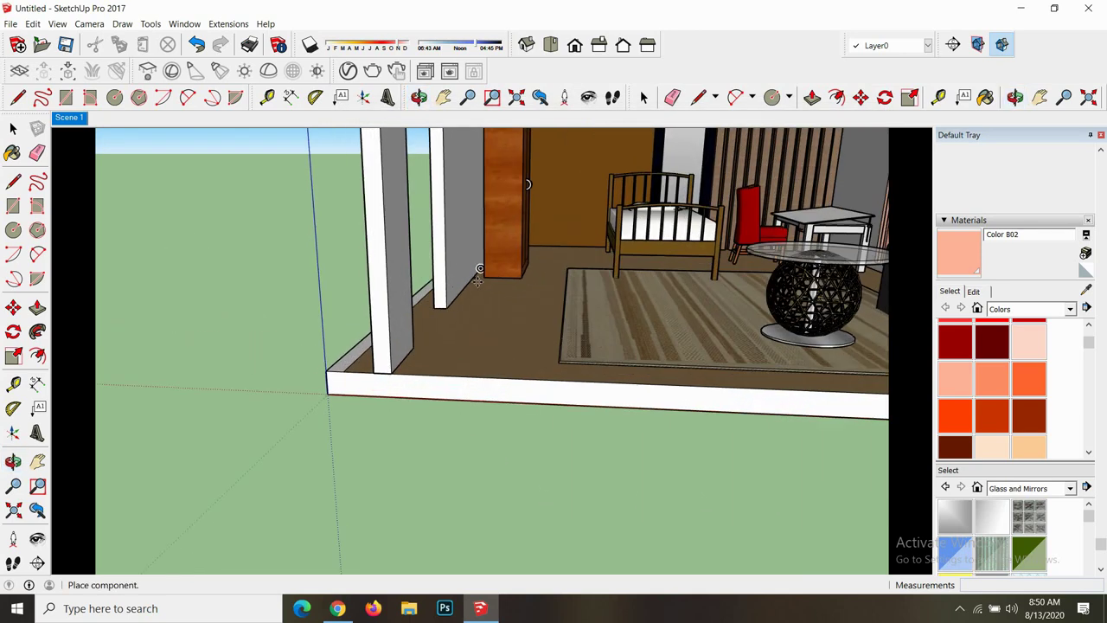
scroll(550, 262, down, 2)
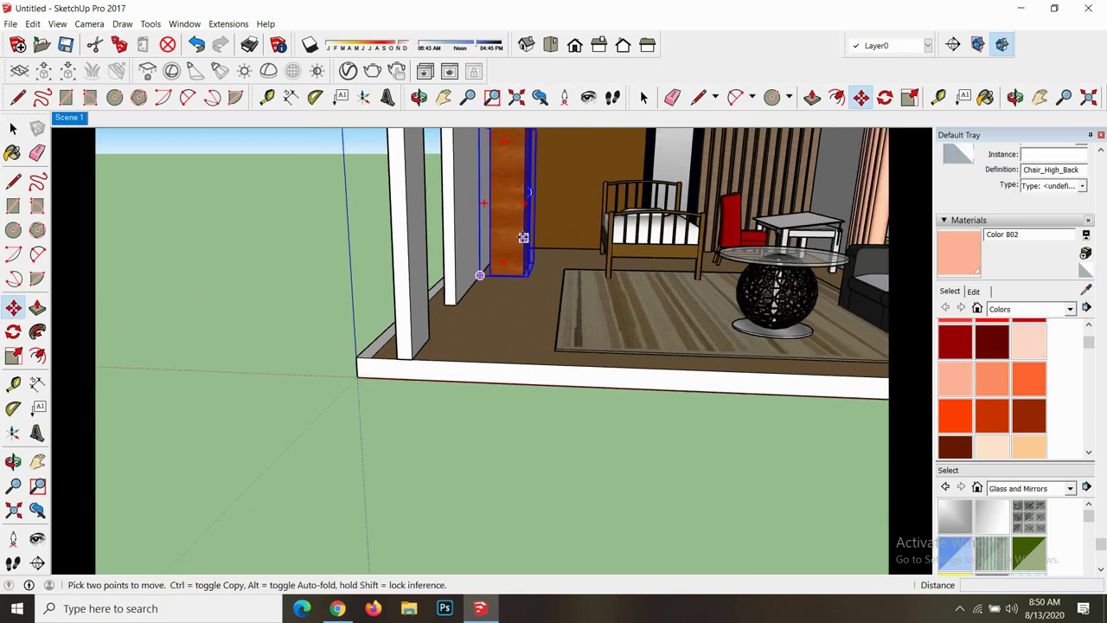
scroll(550, 262, down, 2)
- Move the cupboard along the wall toward the back corner beside the bed
click(418, 97)
scroll(547, 248, up, 2)
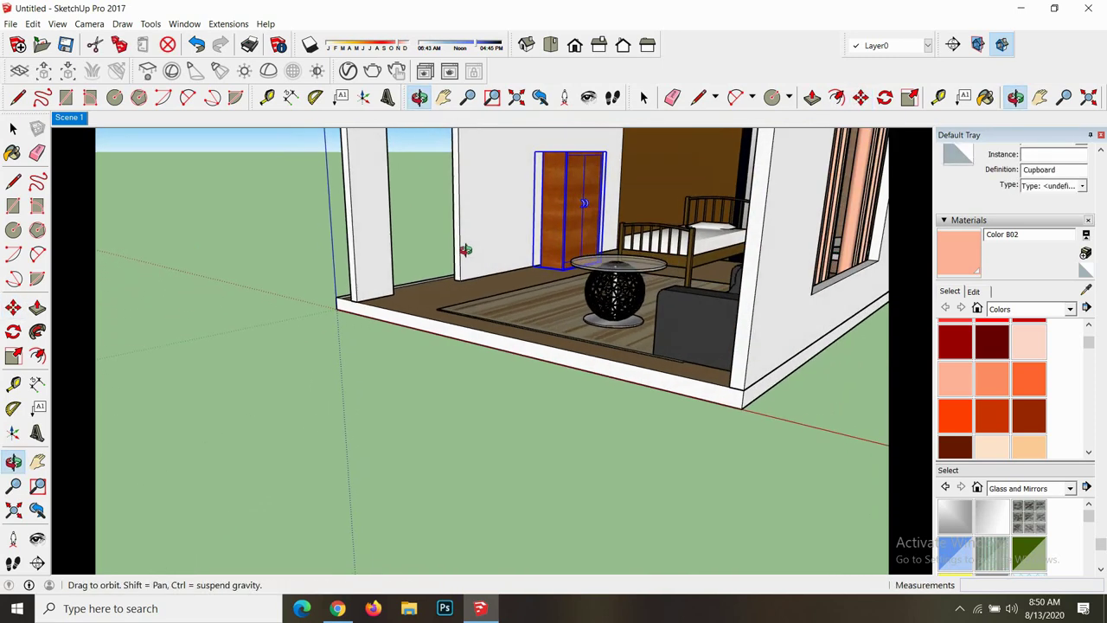
drag(547, 249, 465, 314)
scroll(638, 189, up, 2)
scroll(594, 236, up, 3)
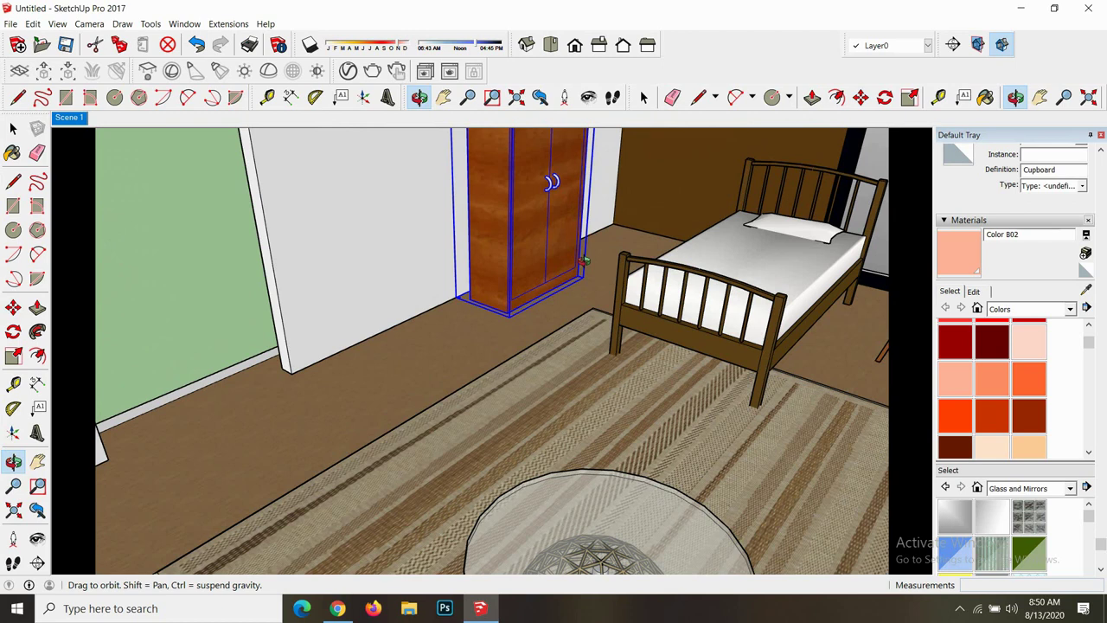
key(m)
click(600, 247)
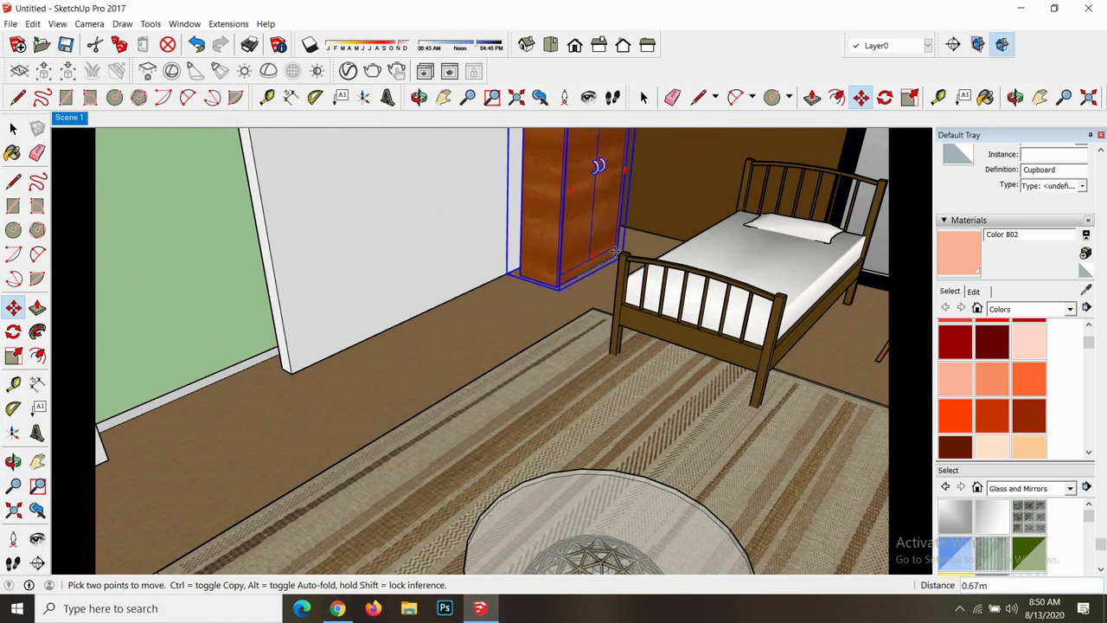
scroll(601, 254, down, 3)
scroll(601, 254, down, 3)
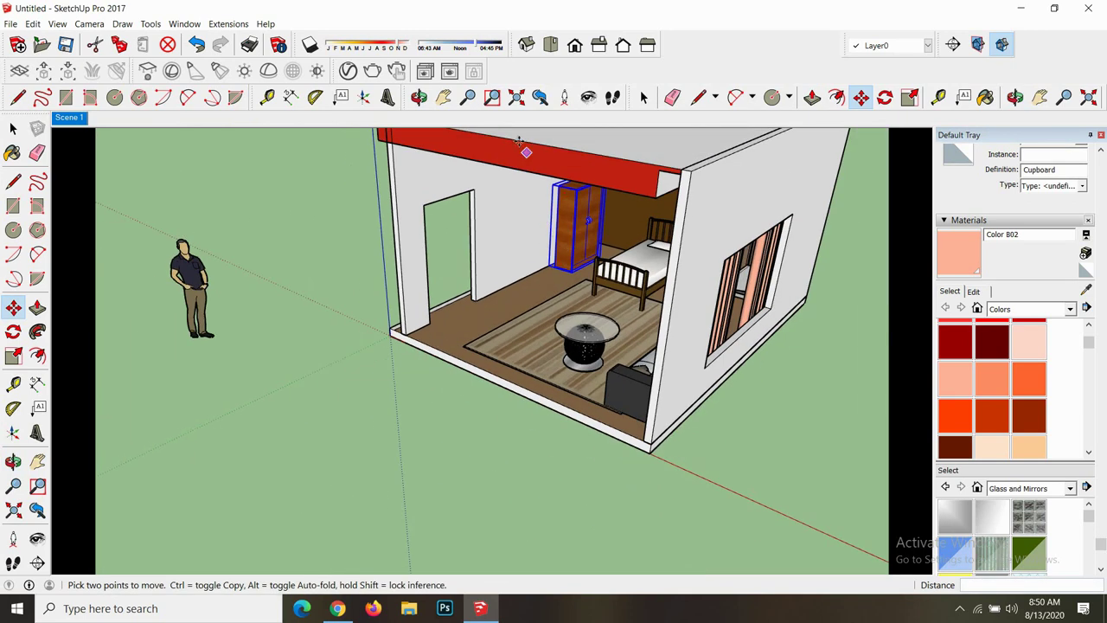
- Deselect the cupboard and return to the Scene 1 view
click(418, 97)
drag(657, 257, 803, 210)
key(space)
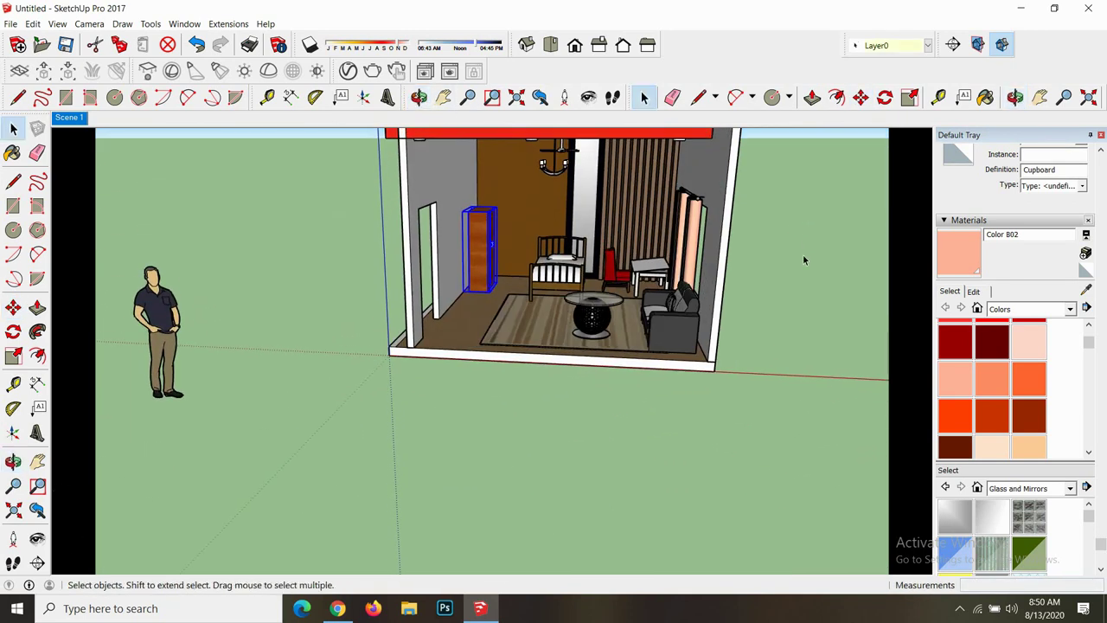
key(ctrl+t)
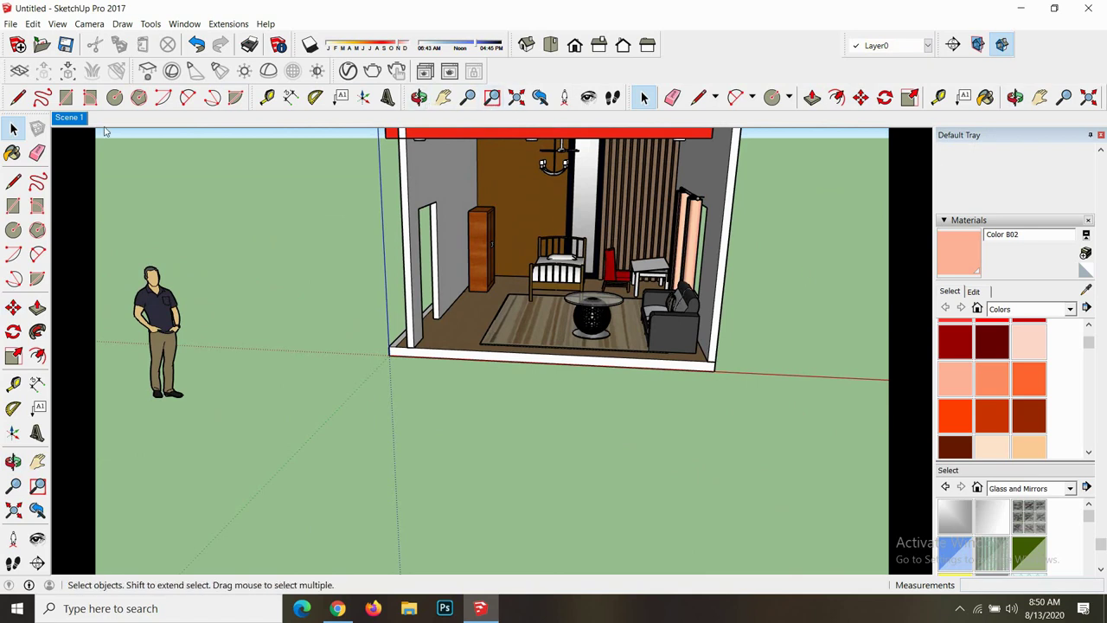
click(69, 118)
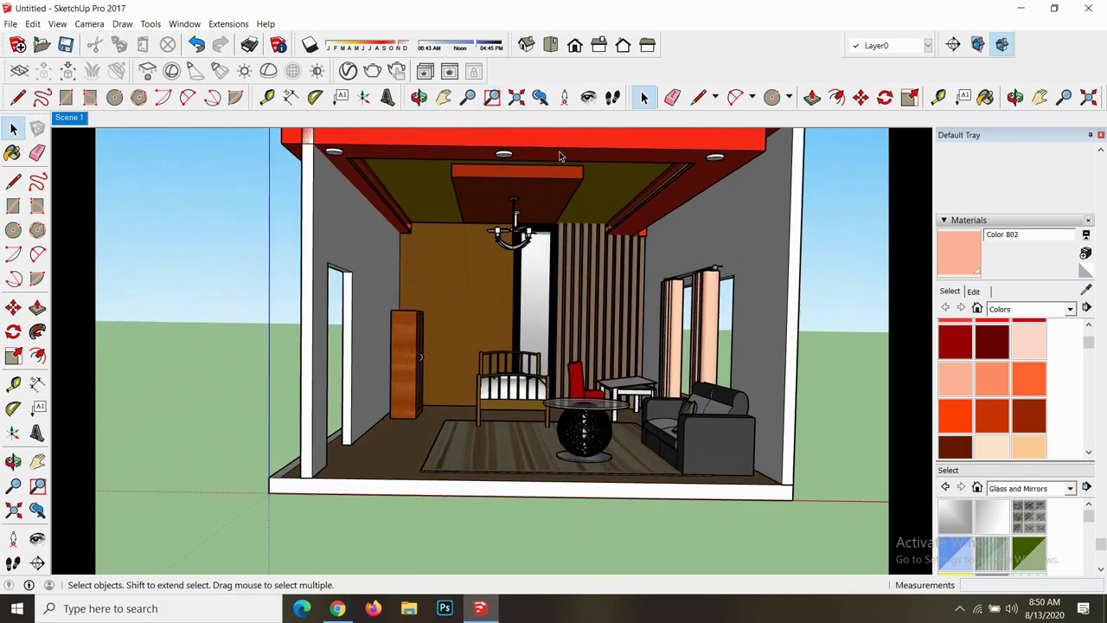
- Import the Vase_Short_Flowers model found by searching 'flower'
click(10, 23)
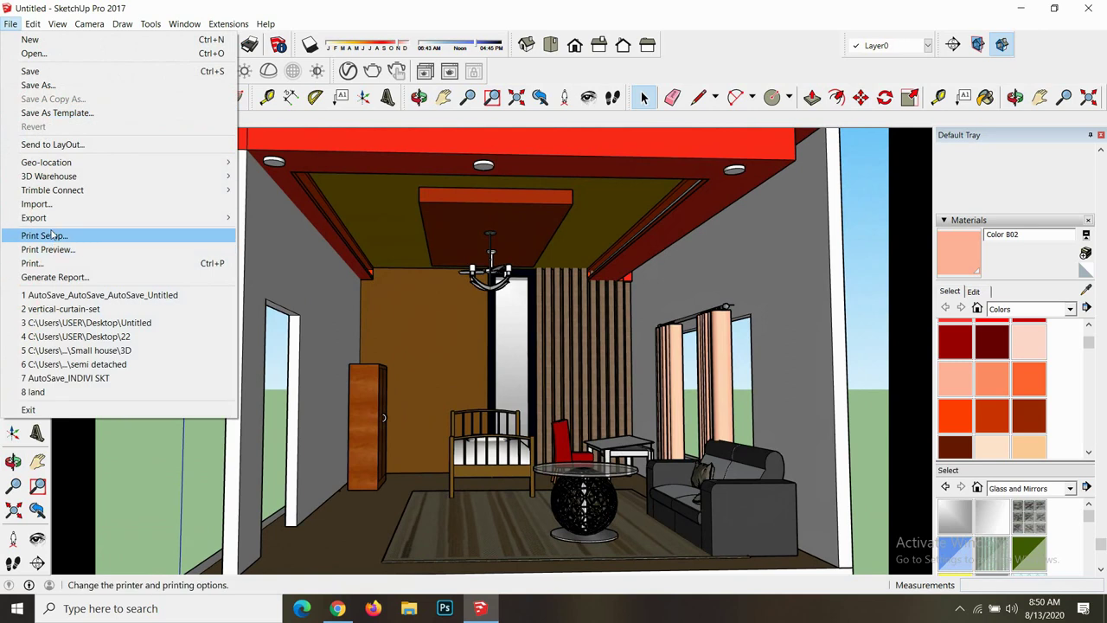
click(43, 204)
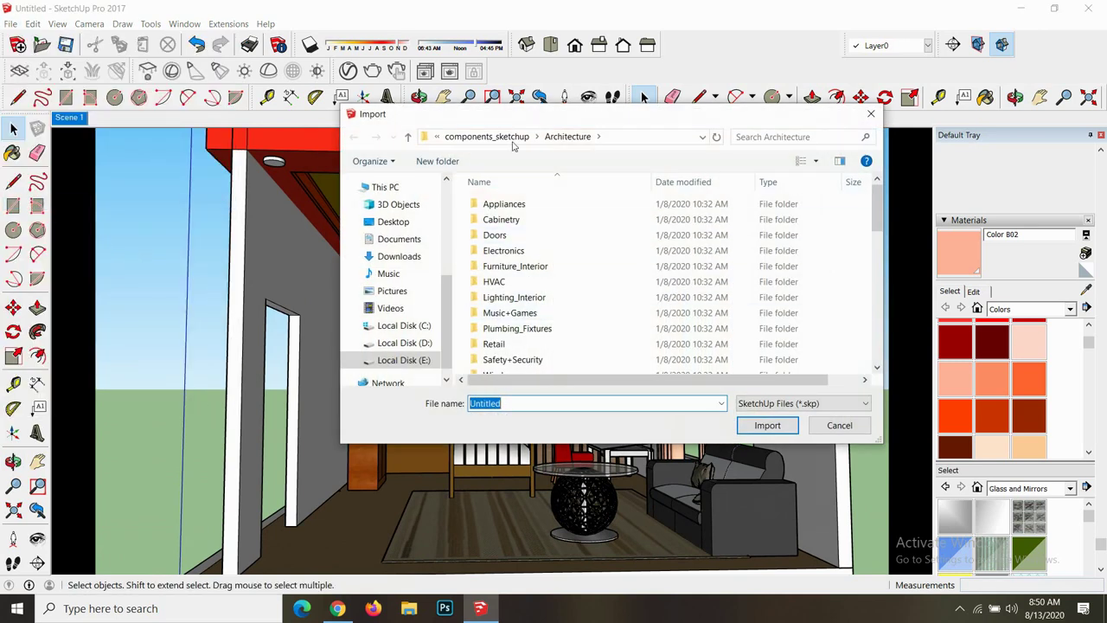
click(759, 137)
text(flowe)
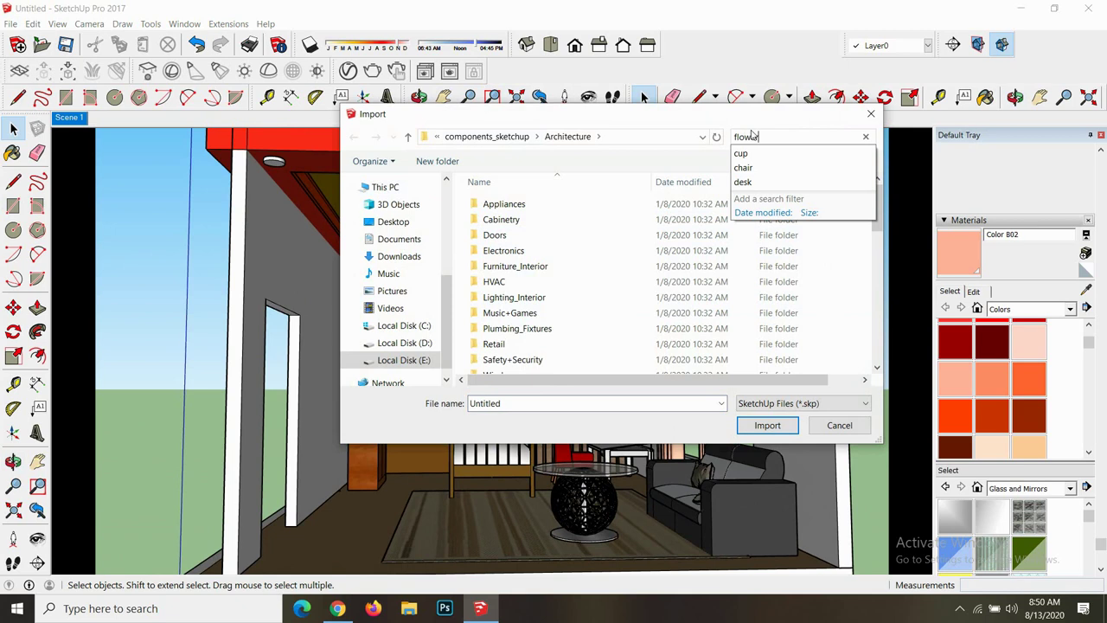
text(r)
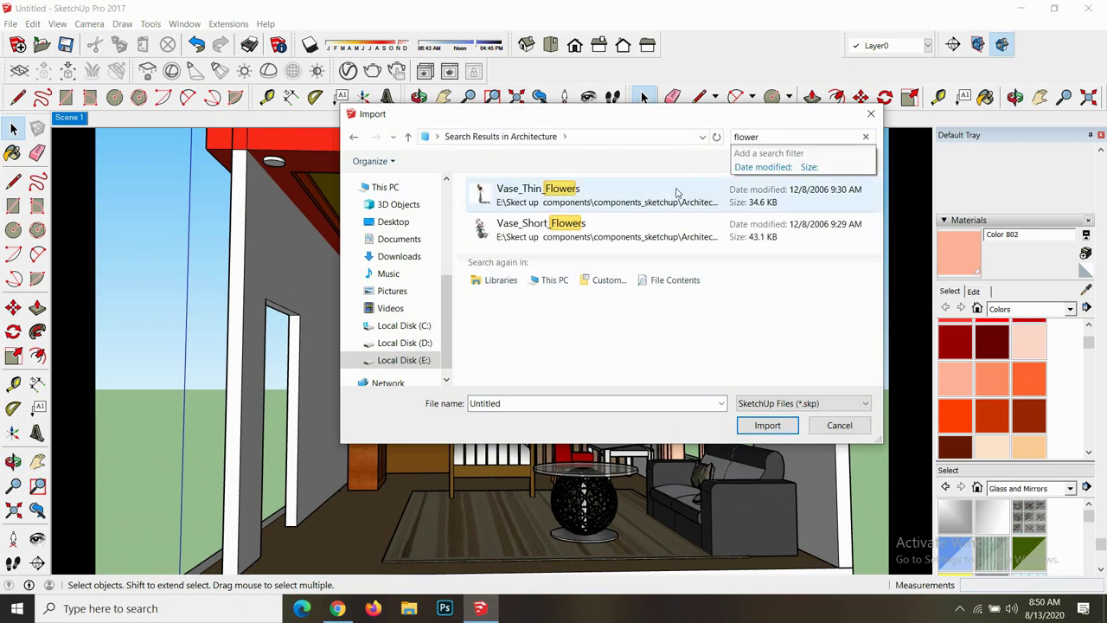
click(524, 227)
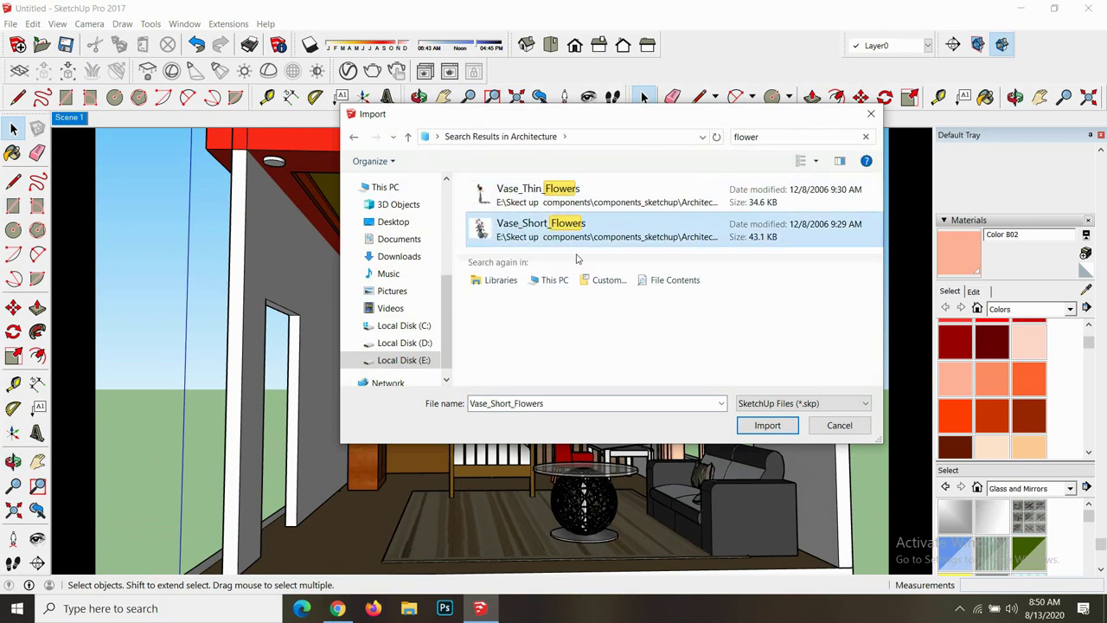
click(763, 423)
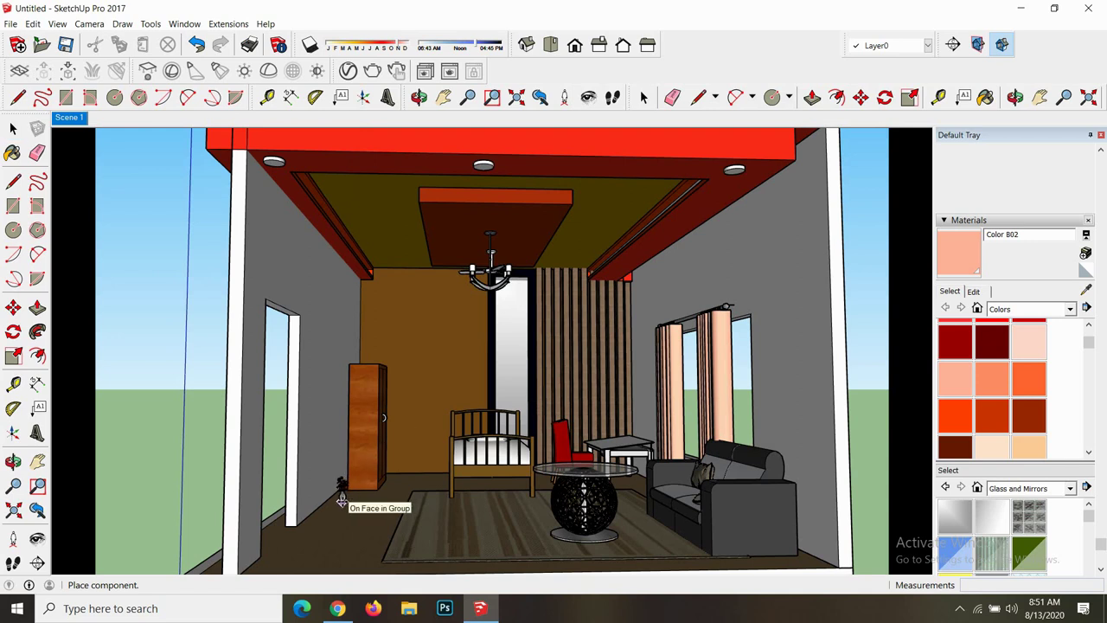
- Set the vase beside the cupboard and scale it taller and wider
click(342, 493)
scroll(342, 493, up, 2)
scroll(342, 493, up, 2)
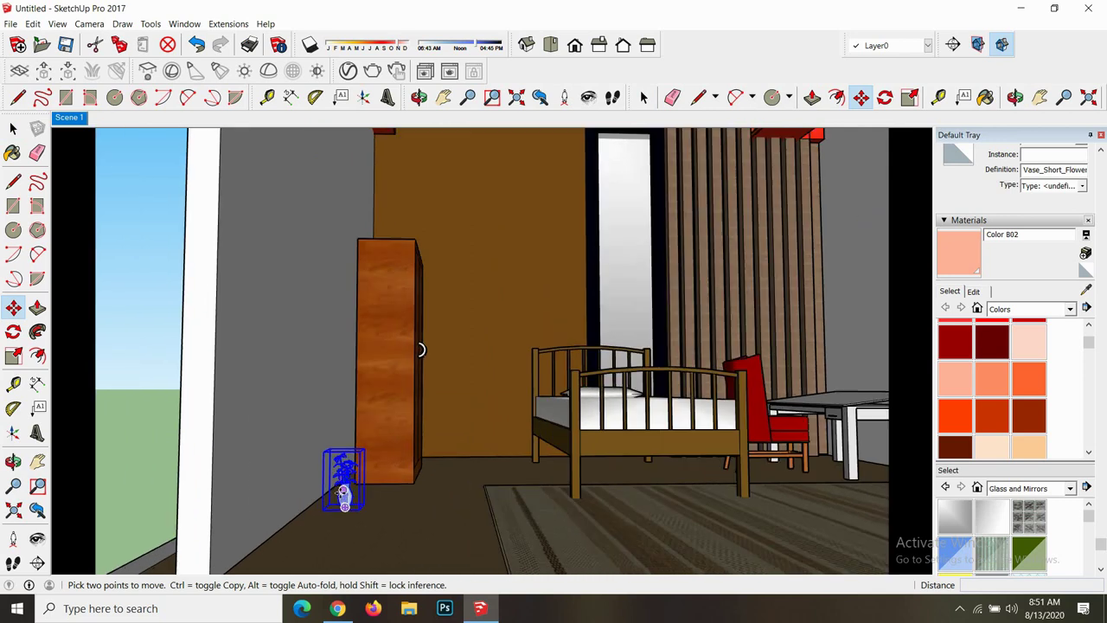
key(s)
scroll(343, 444, up, 2)
drag(343, 447, 348, 343)
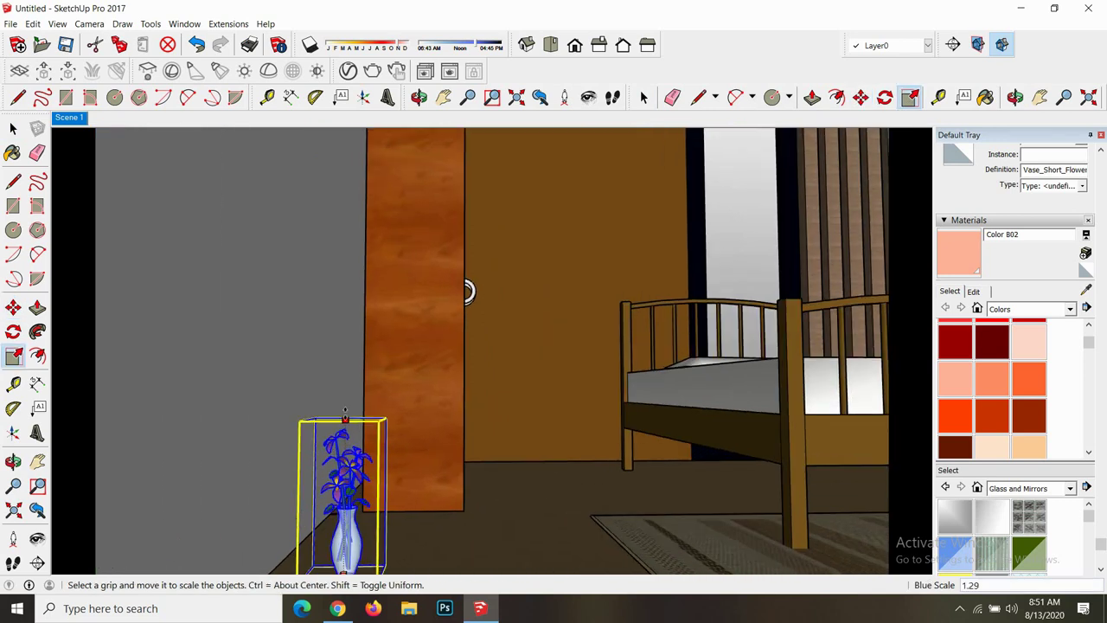
scroll(343, 432, down, 2)
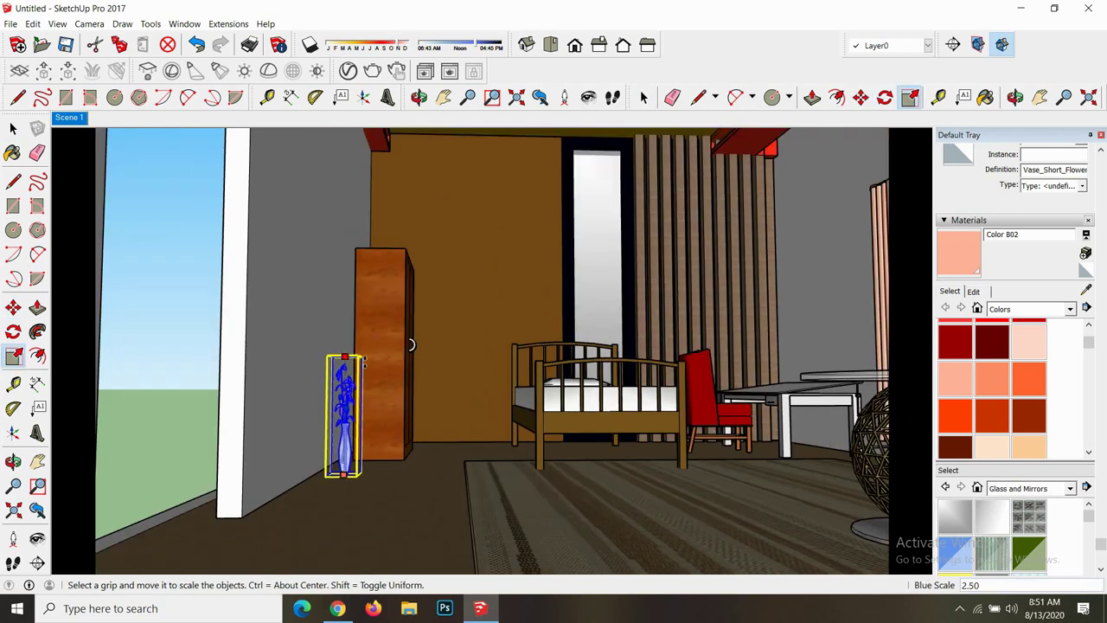
drag(348, 343, 346, 373)
scroll(364, 426, up, 1)
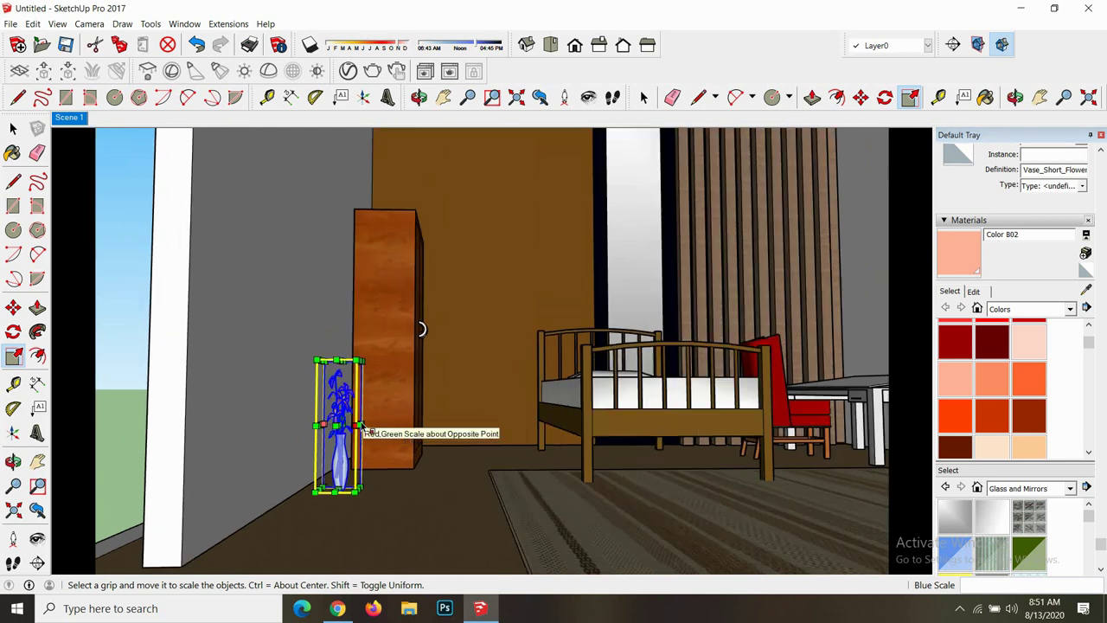
scroll(361, 426, up, 2)
drag(360, 426, 401, 427)
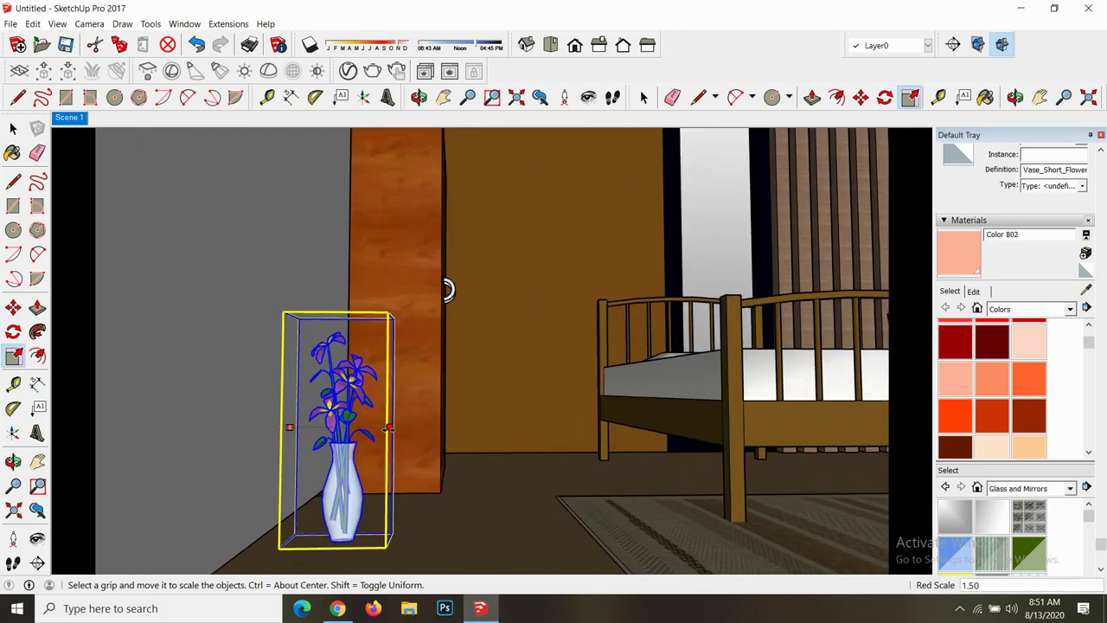
scroll(374, 424, down, 3)
scroll(376, 433, down, 1)
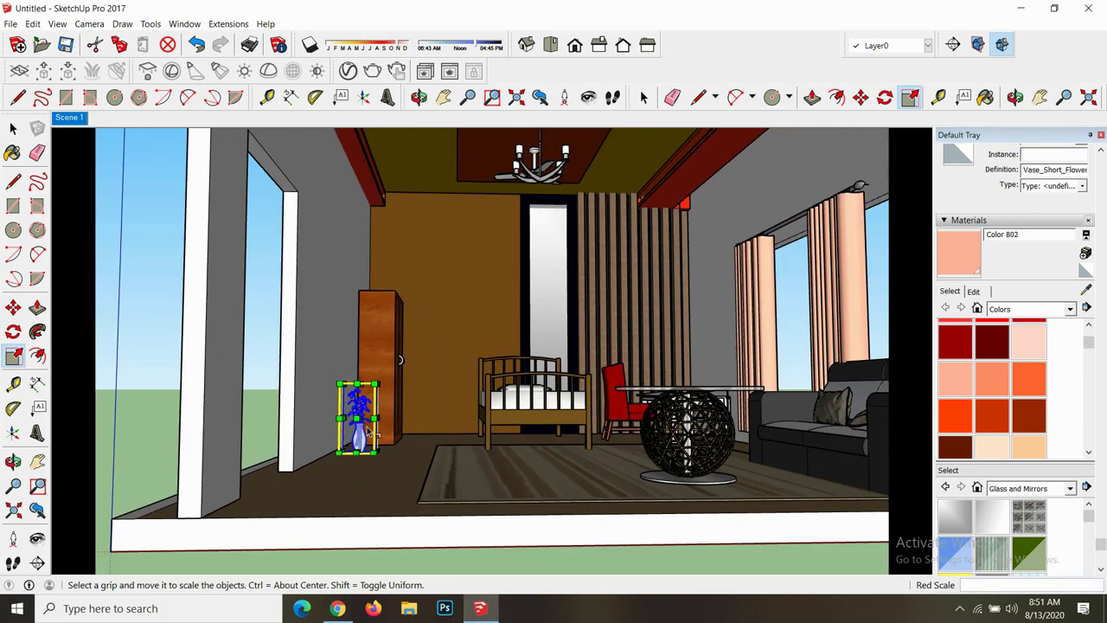
scroll(377, 450, up, 1)
- Nudge the vase closer to the wall, then return to Scene 1 and deselect it
key(m)
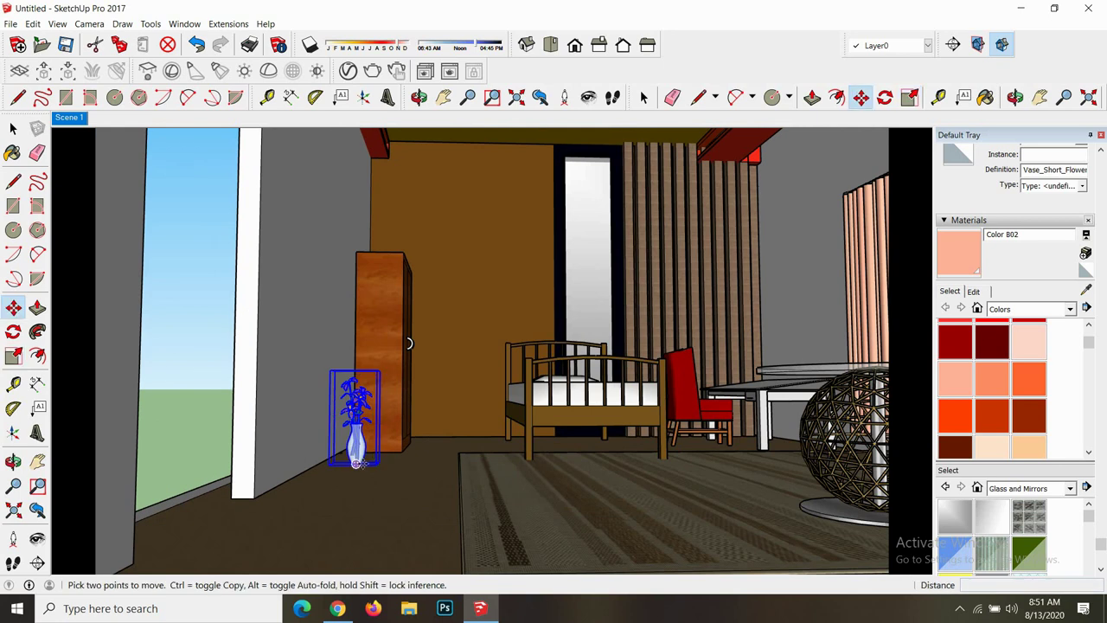
click(355, 462)
click(346, 462)
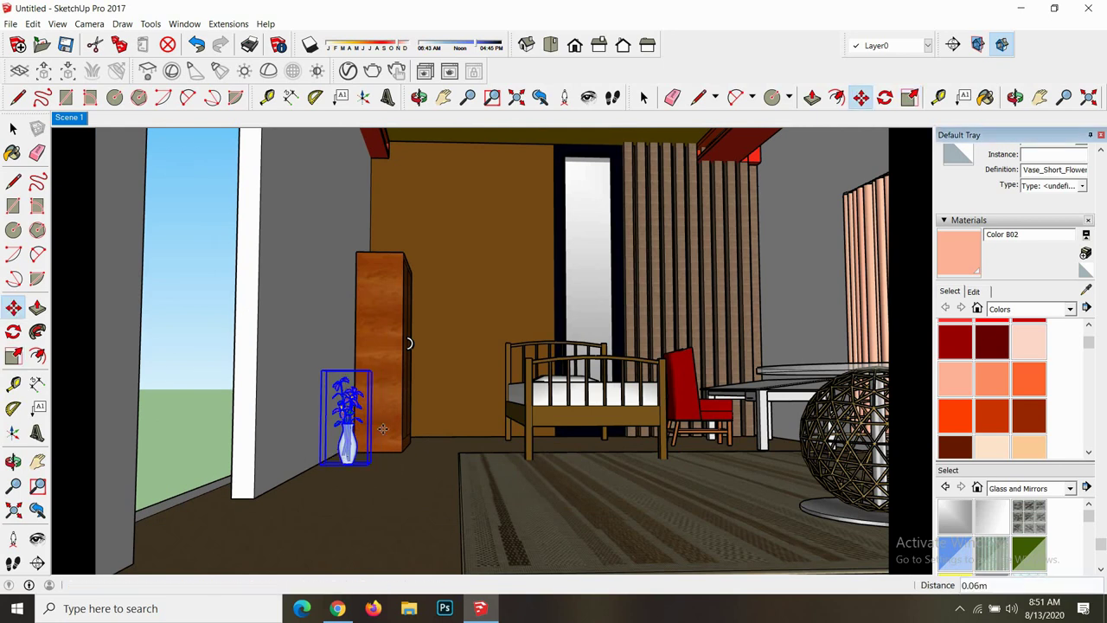
scroll(381, 426, down, 5)
key(space)
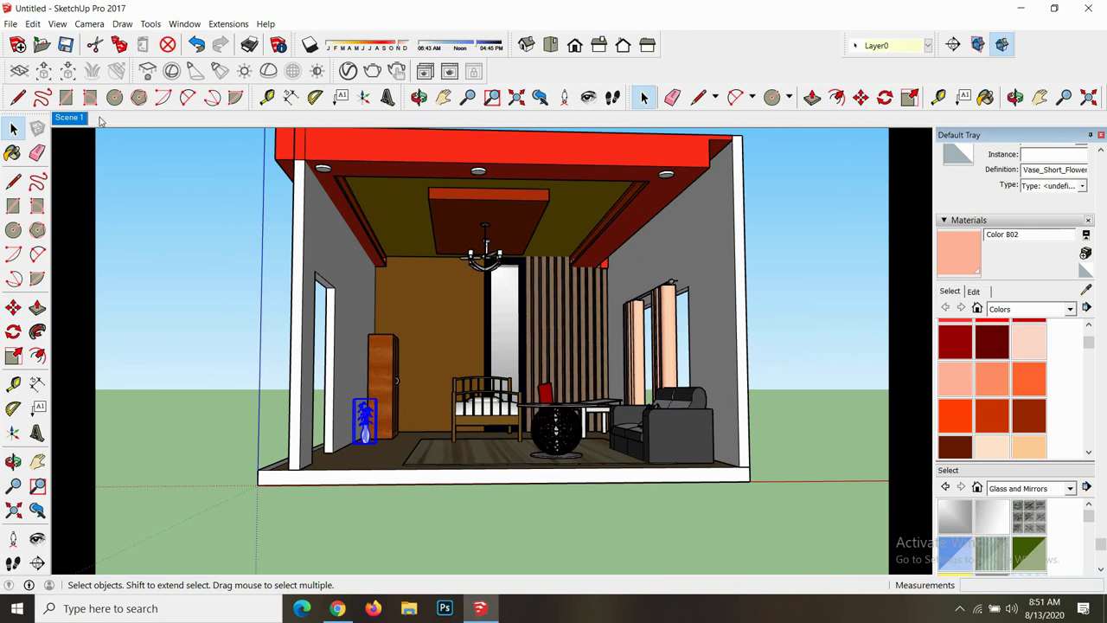
click(74, 117)
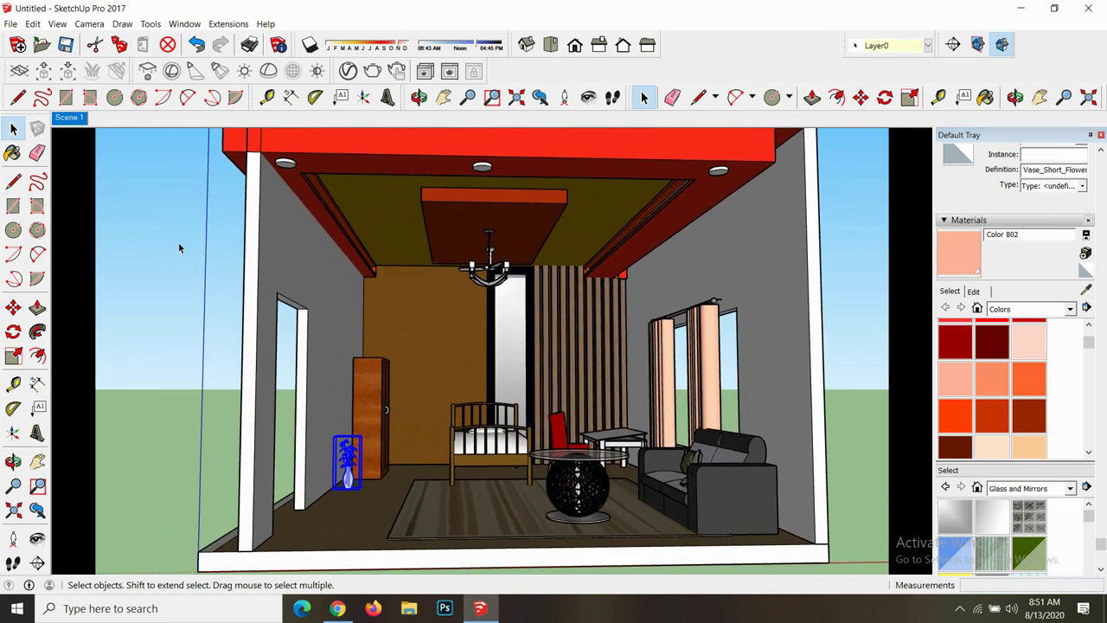
click(215, 218)
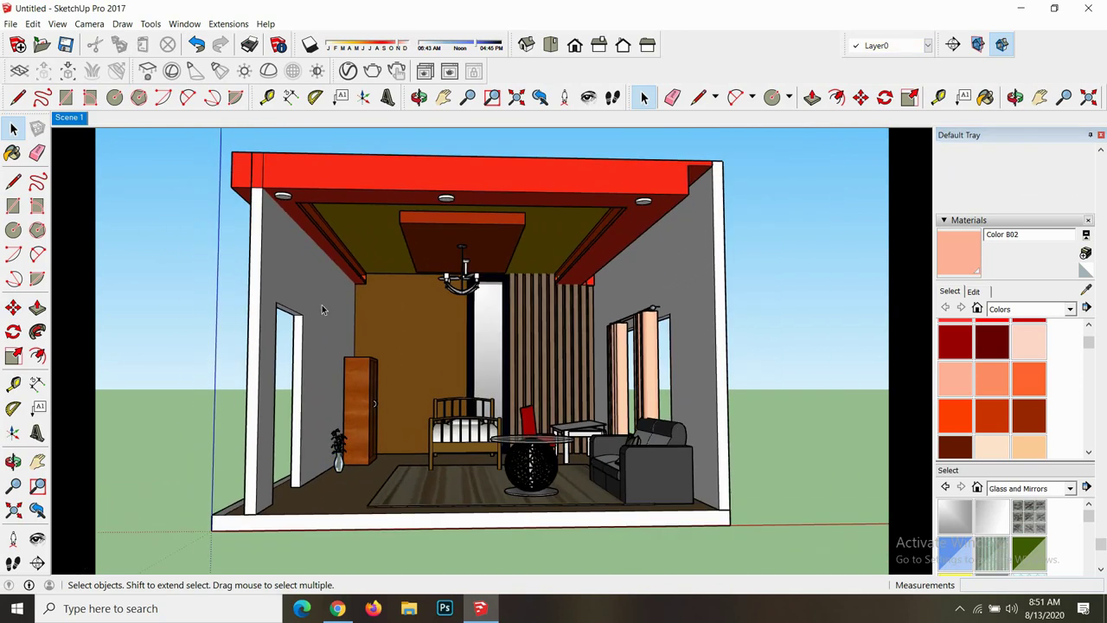
scroll(322, 310, up, 2)
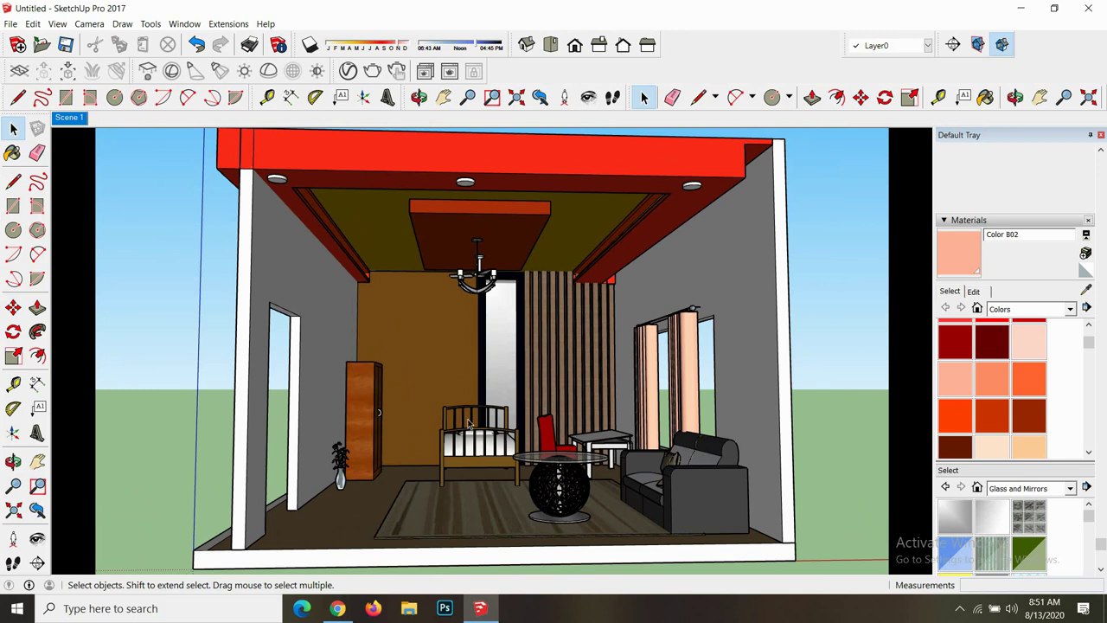
- Go up to the HVAC folder, search 'desk' and import Trashcan_Desk
click(10, 23)
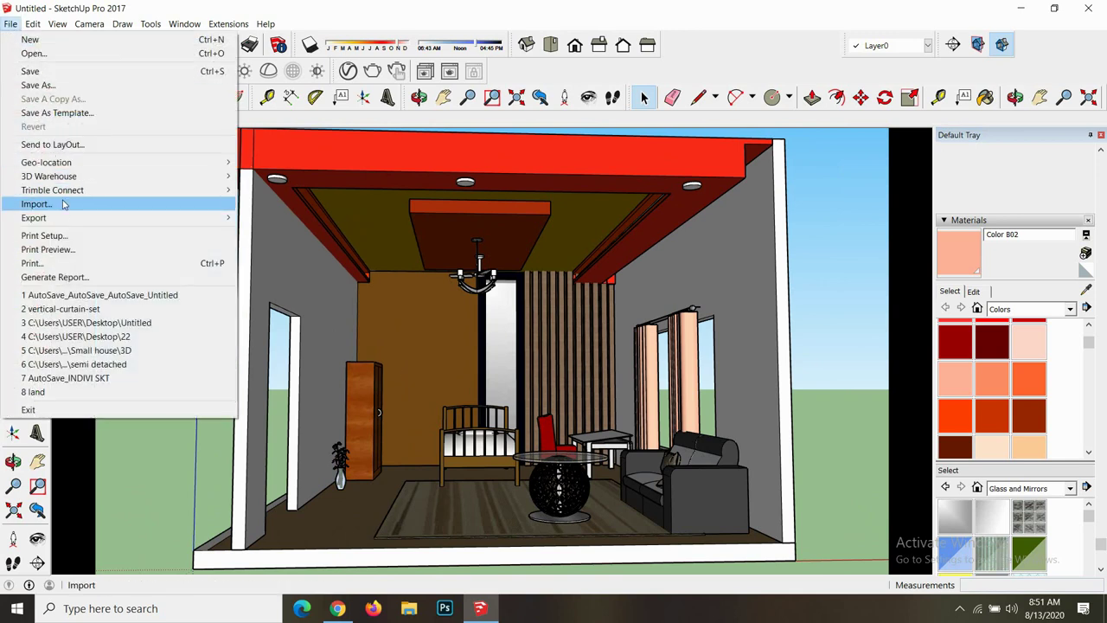
click(64, 204)
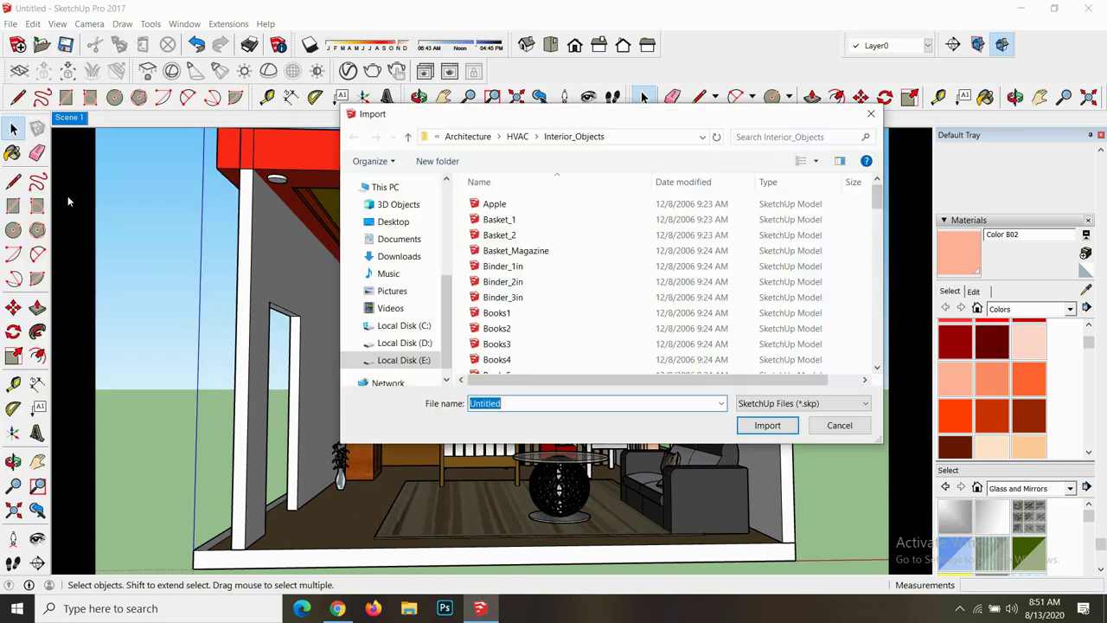
click(409, 139)
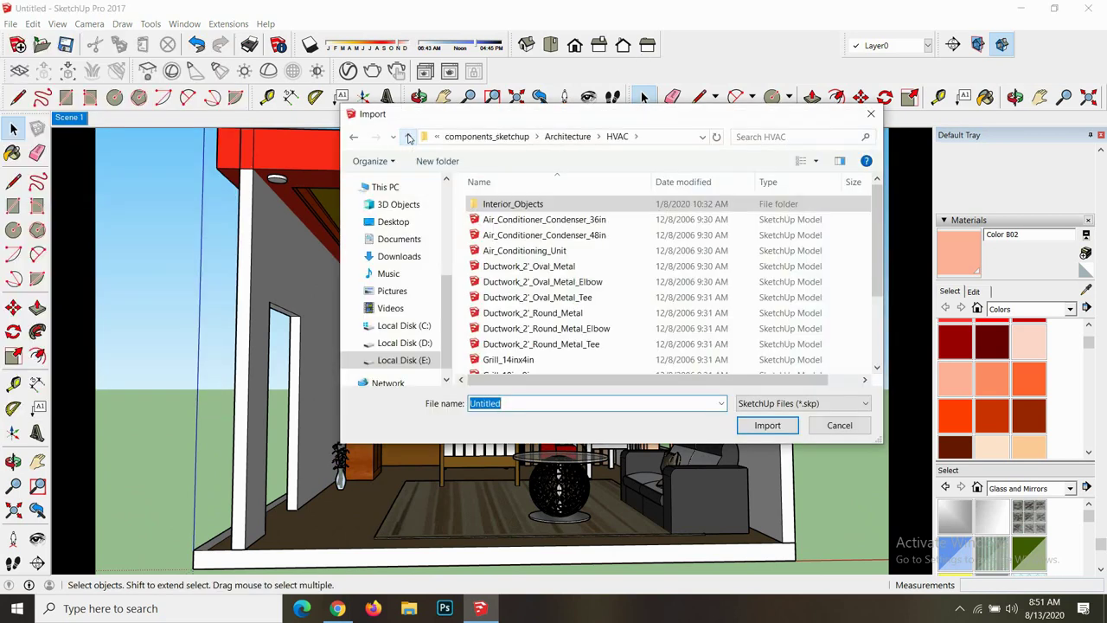
click(788, 136)
text(dwsk)
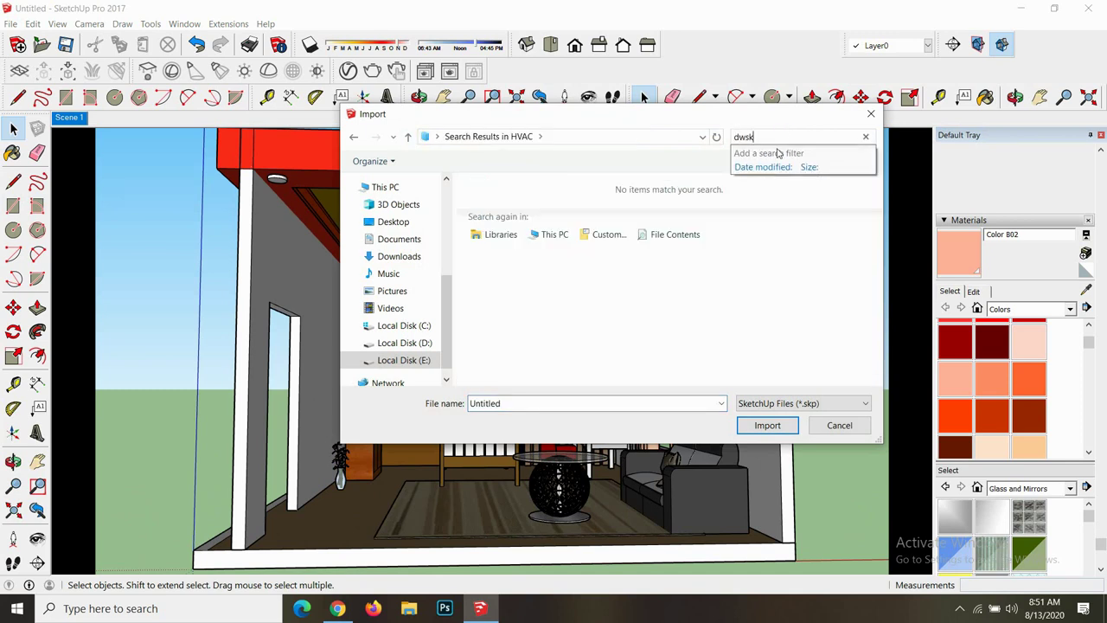
key(BackSpace)
key(BackSpace)
key(BackSpace)
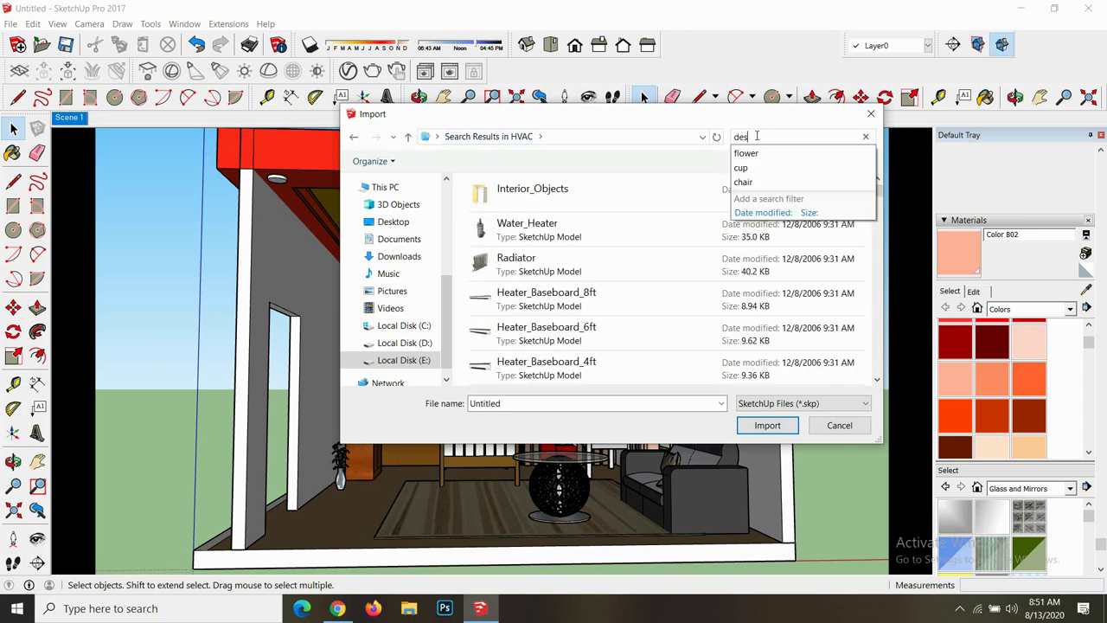
text(k)
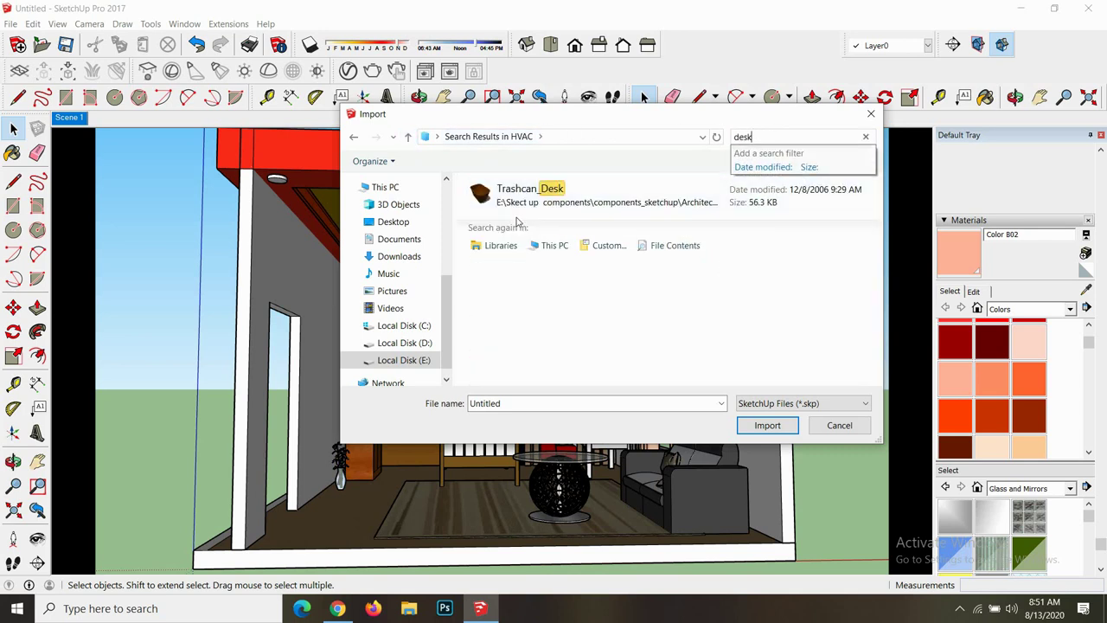
click(520, 203)
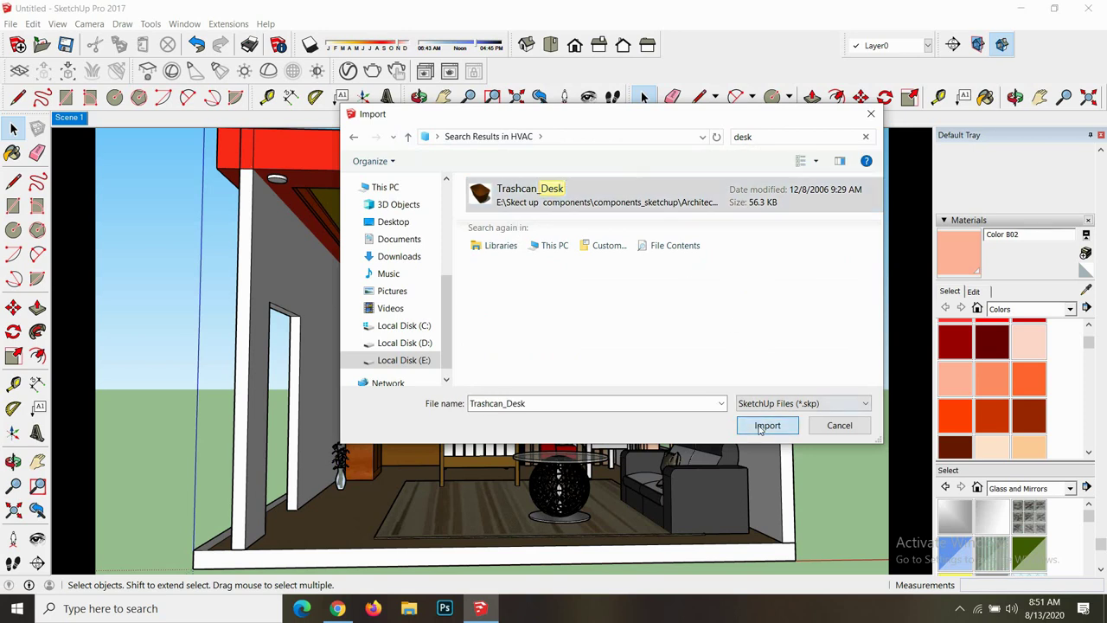
click(757, 425)
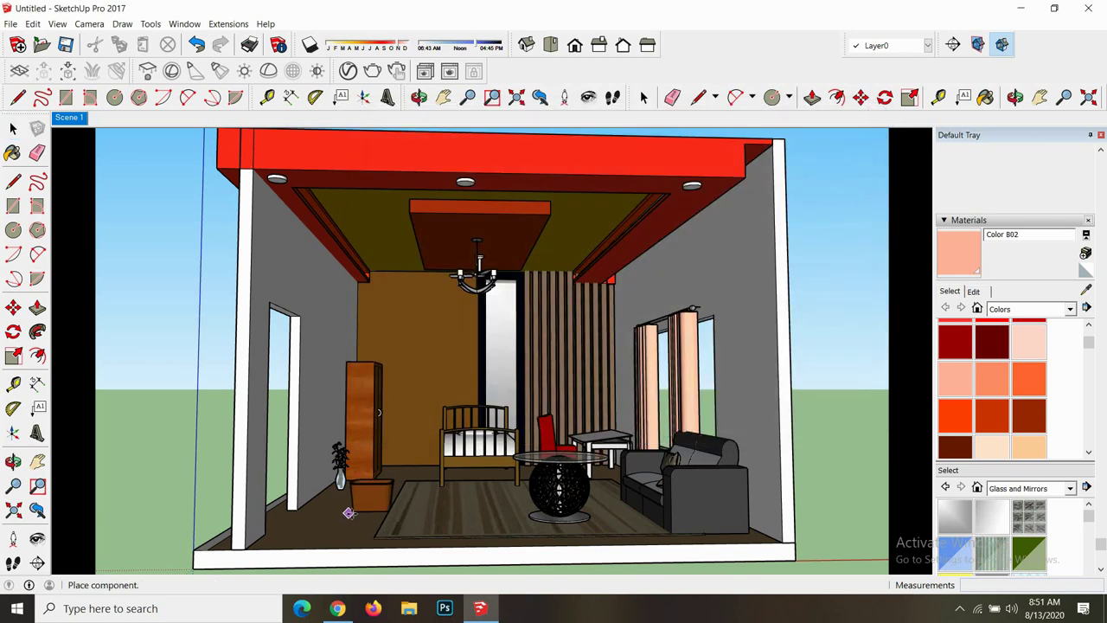
- Place the Trashcan_Desk on the floor beside the potted plant near the left wall
scroll(342, 508, up, 2)
scroll(311, 512, up, 1)
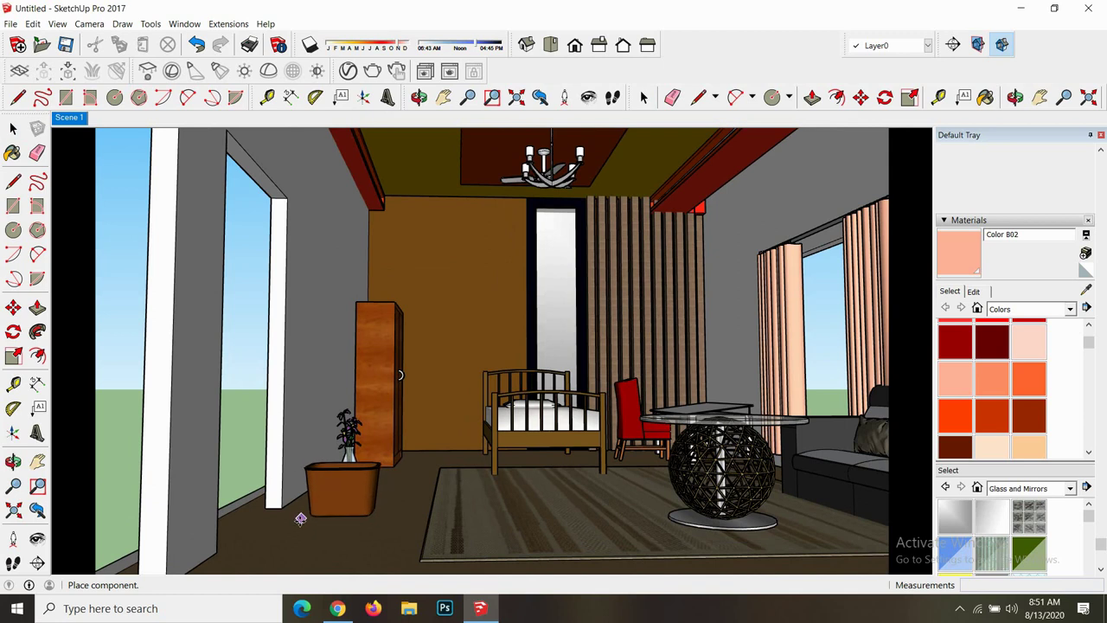
scroll(293, 529, up, 1)
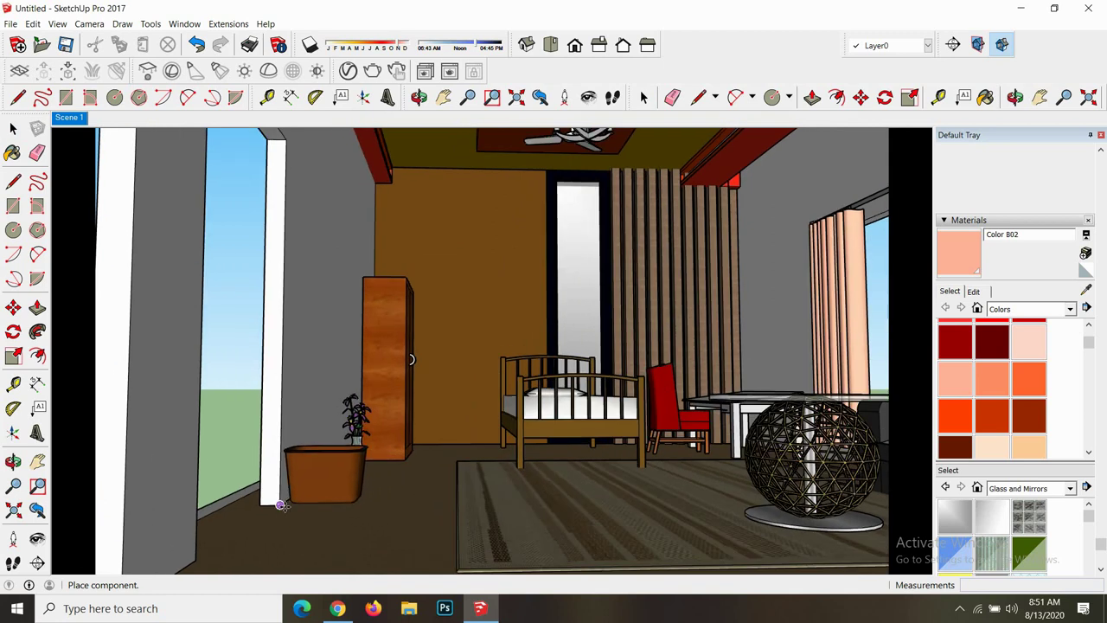
click(290, 507)
key(m)
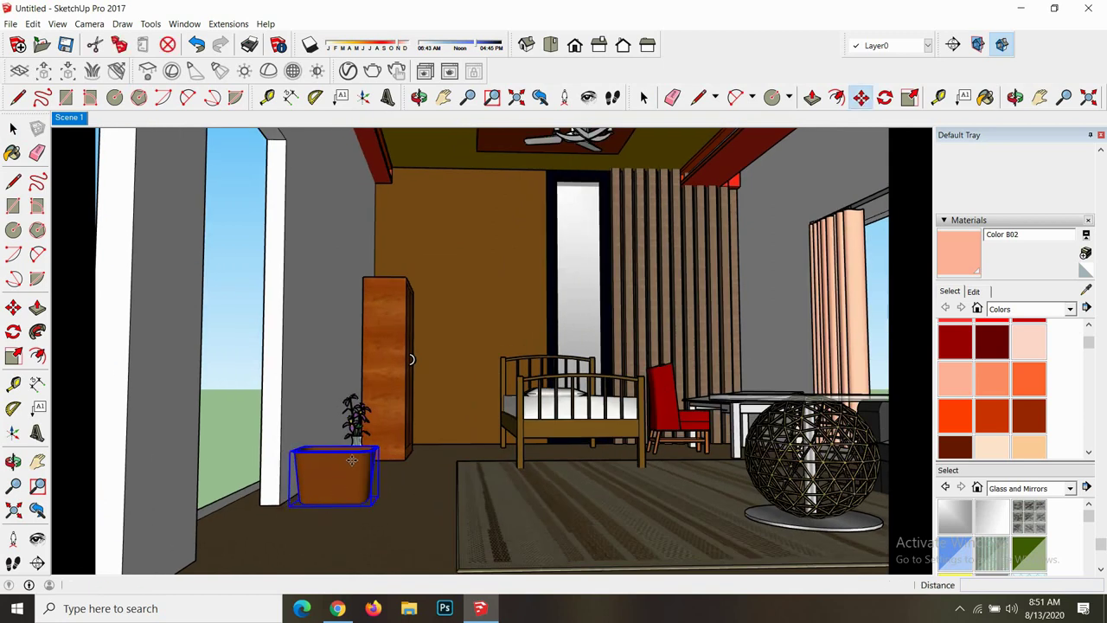
- Zoom back out to the whole room and open the File menu
scroll(300, 497, down, 1)
scroll(364, 449, down, 2)
scroll(364, 448, down, 2)
scroll(364, 448, down, 1)
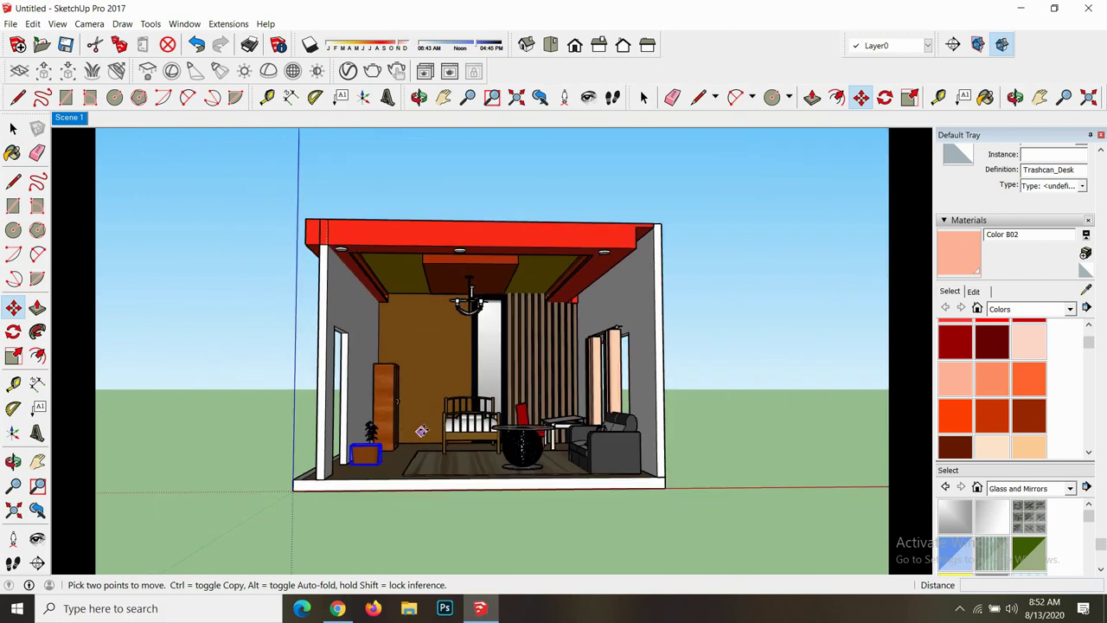
scroll(427, 426, down, 1)
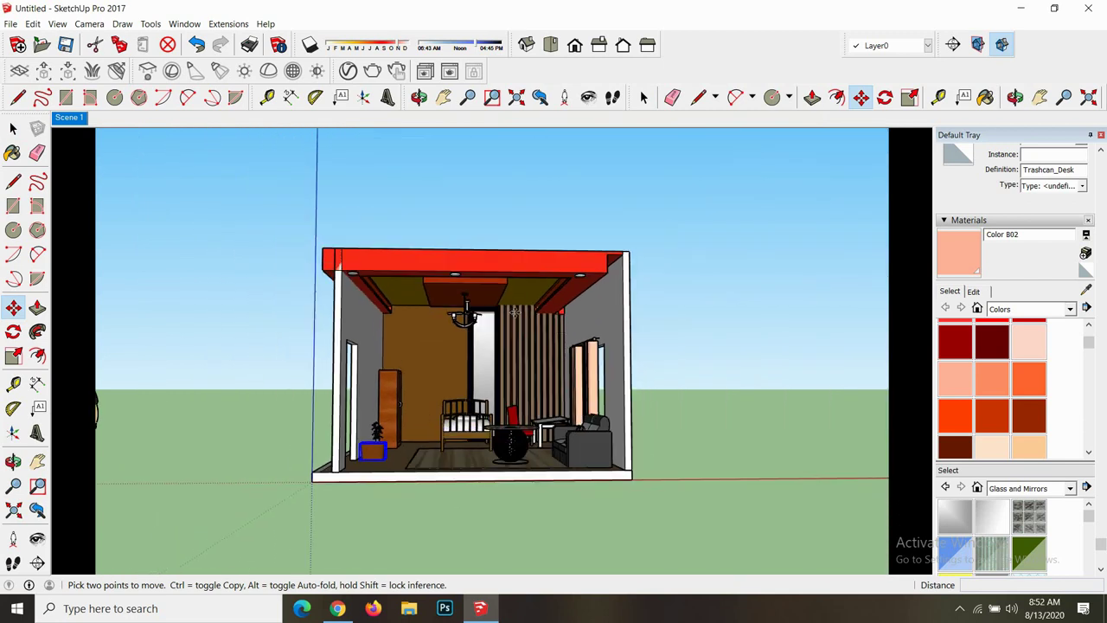
scroll(441, 391, up, 1)
scroll(423, 395, up, 1)
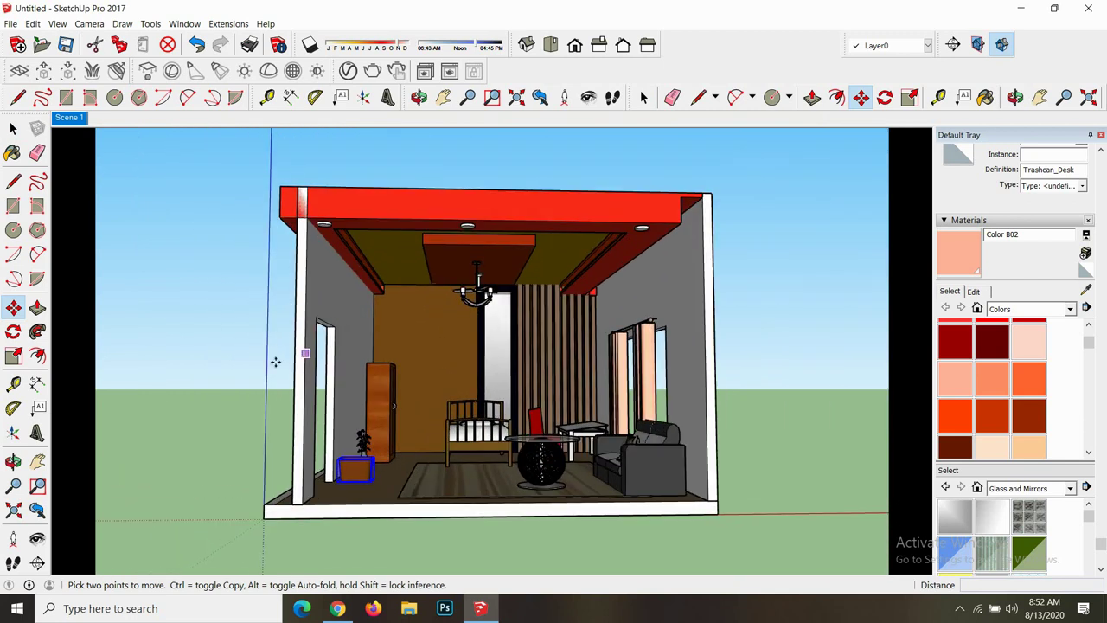
click(11, 23)
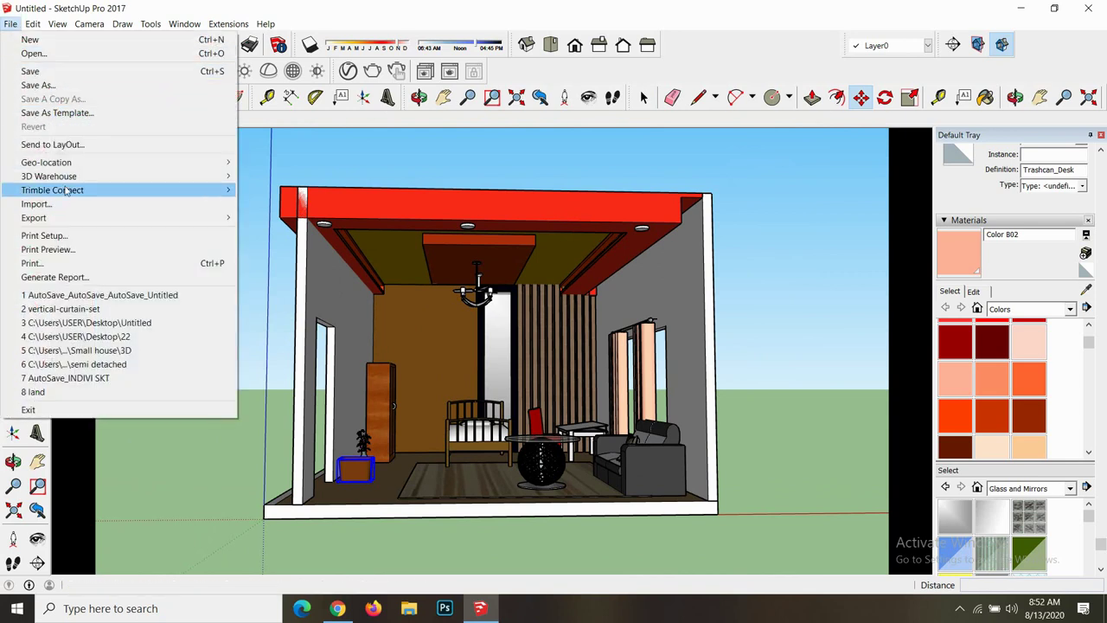
- Start an import and browse to Local Disk (E:) > Skect up components
click(52, 204)
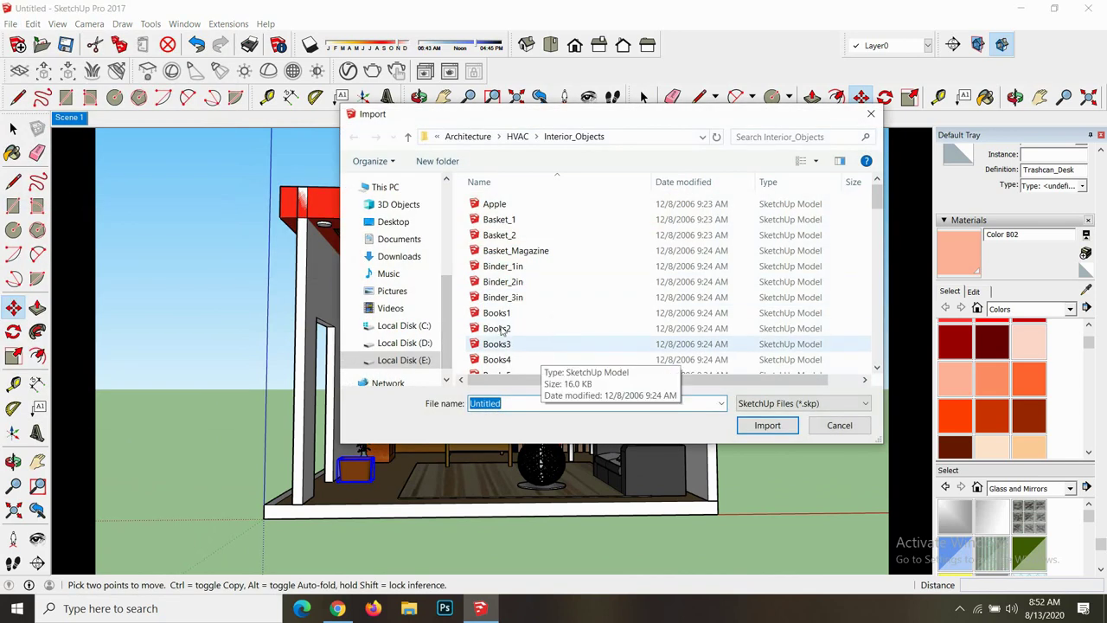
click(409, 137)
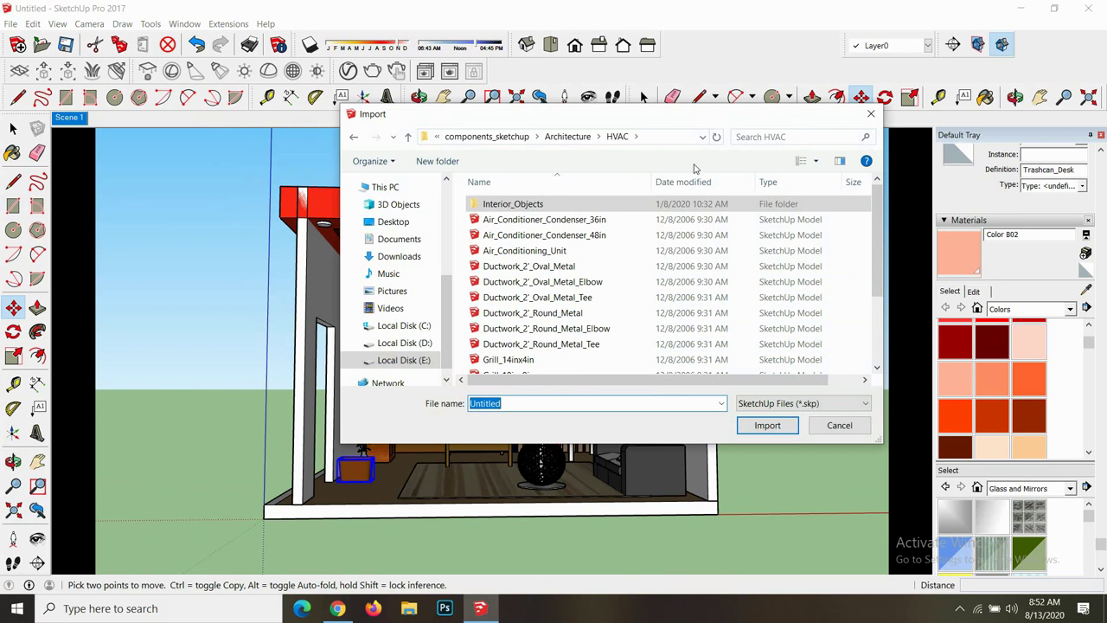
click(783, 137)
text(t)
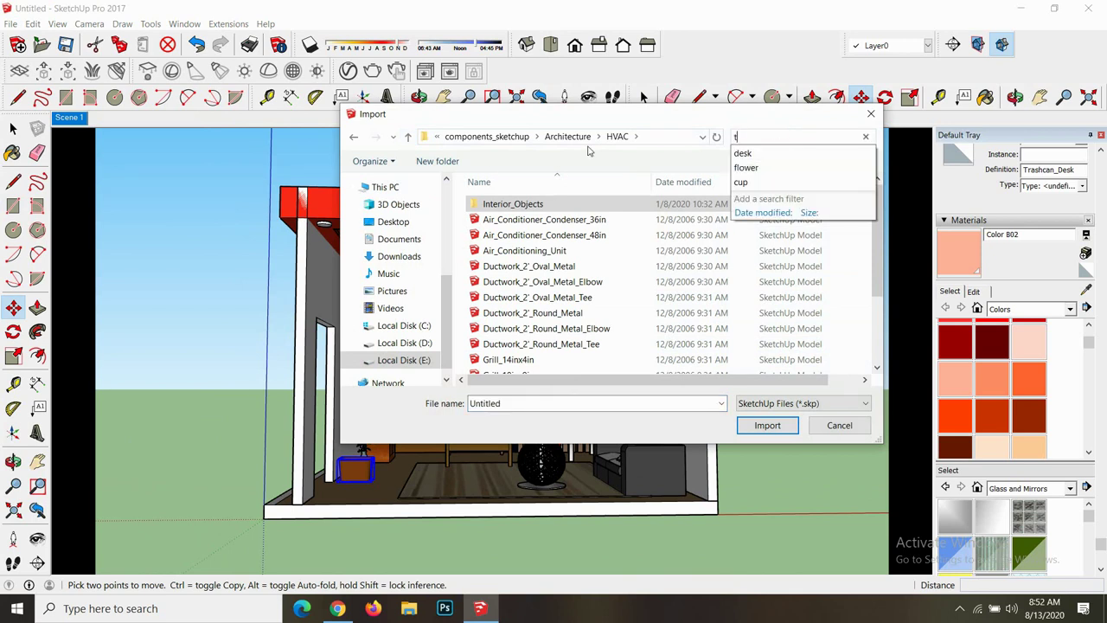
key(BackSpace)
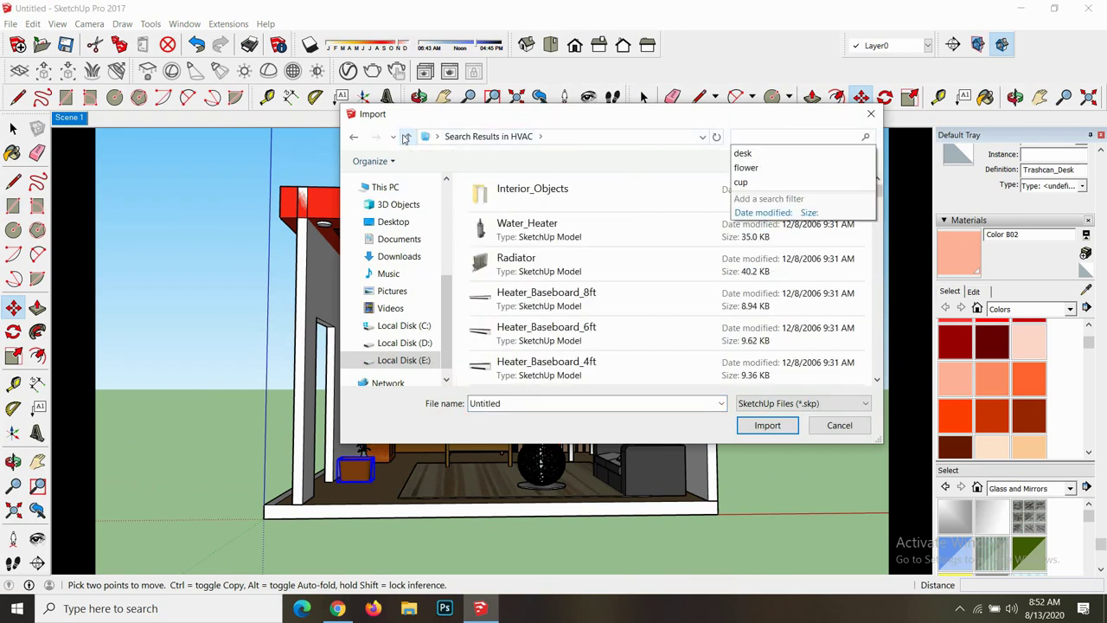
click(406, 139)
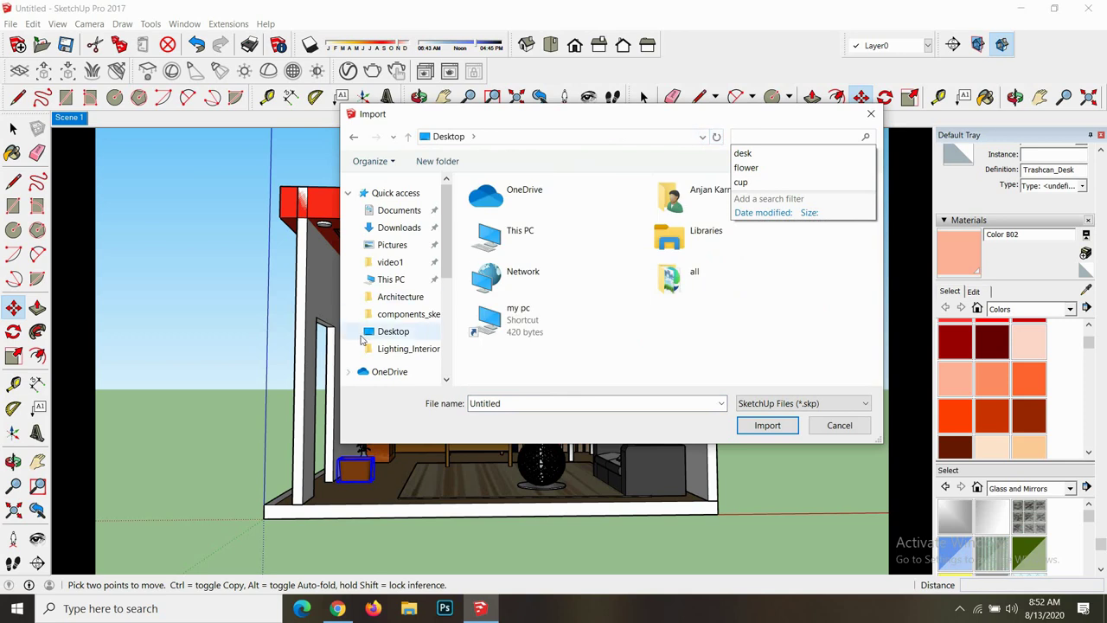
scroll(406, 286, down, 2)
scroll(418, 301, down, 2)
scroll(418, 302, down, 1)
click(420, 338)
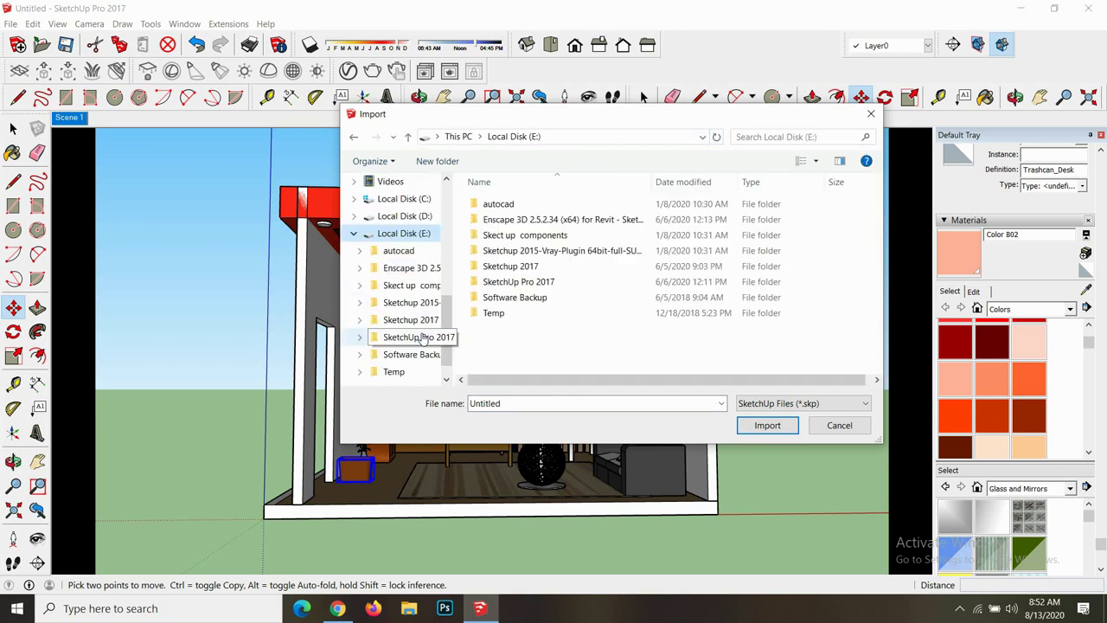
click(764, 137)
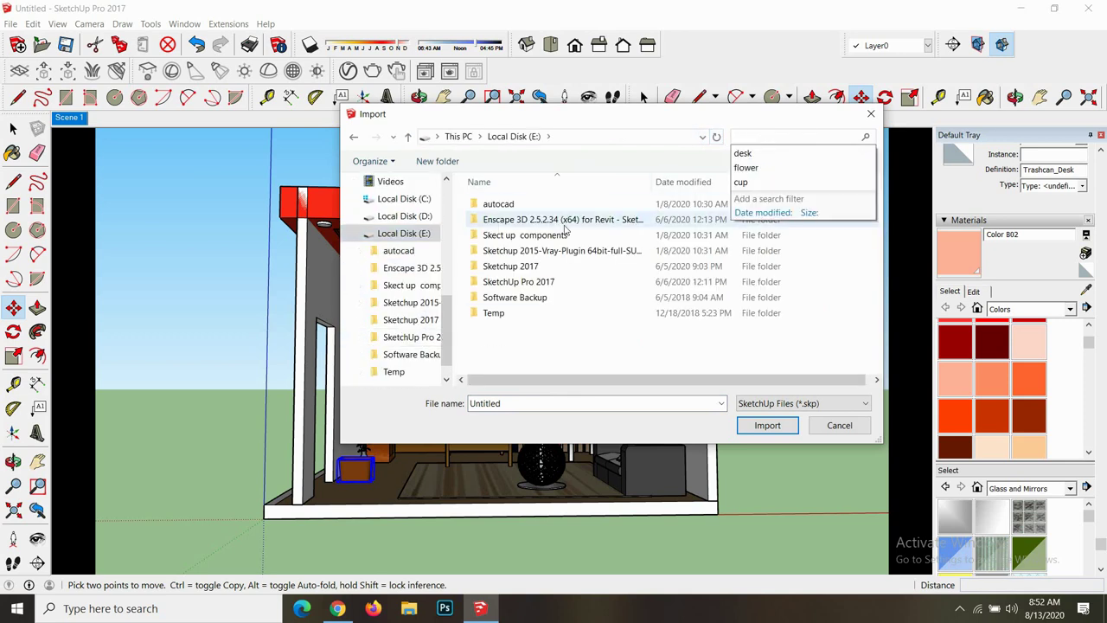
double_click(525, 235)
- Search the components for 'table' and import the Table_Sewing model
click(754, 137)
text(ta)
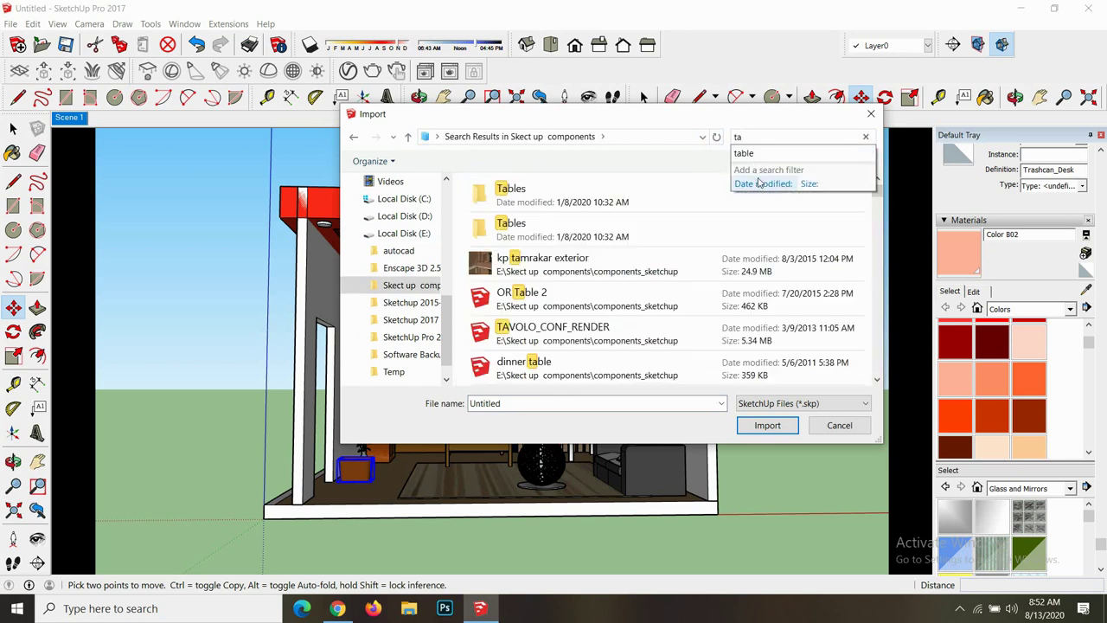
scroll(575, 252, down, 1)
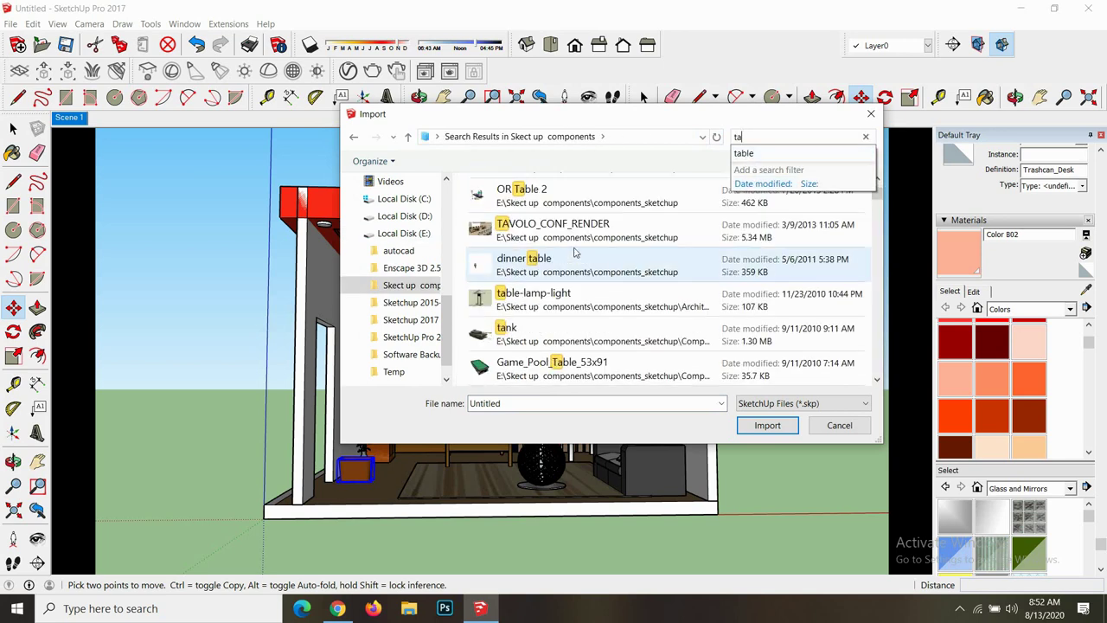
click(748, 156)
scroll(523, 264, down, 2)
scroll(528, 264, down, 1)
scroll(545, 265, down, 1)
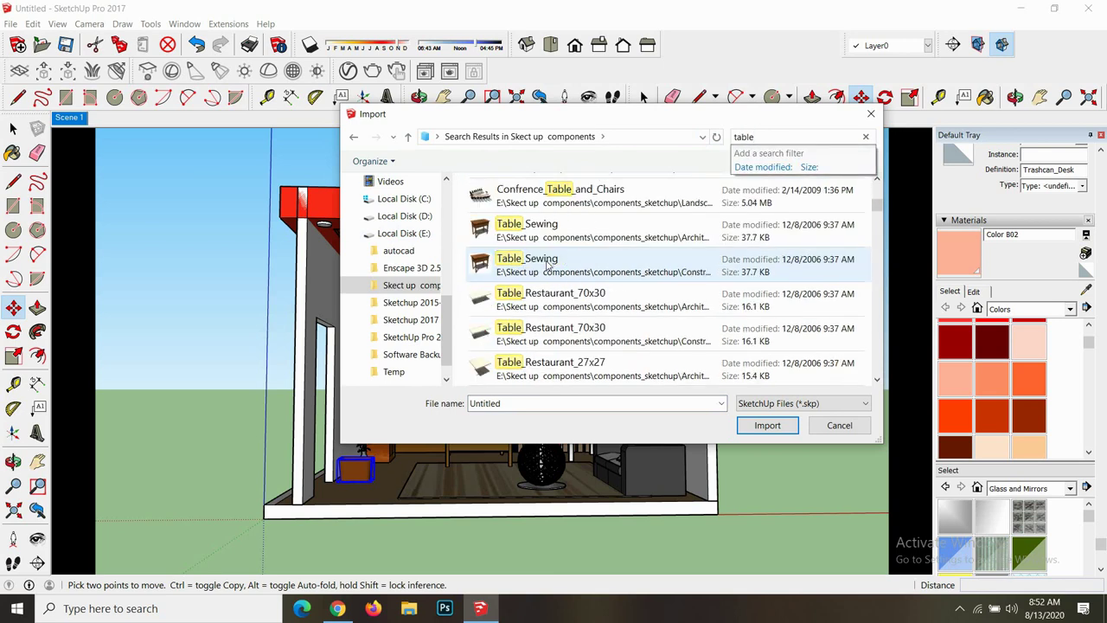
click(547, 264)
click(767, 425)
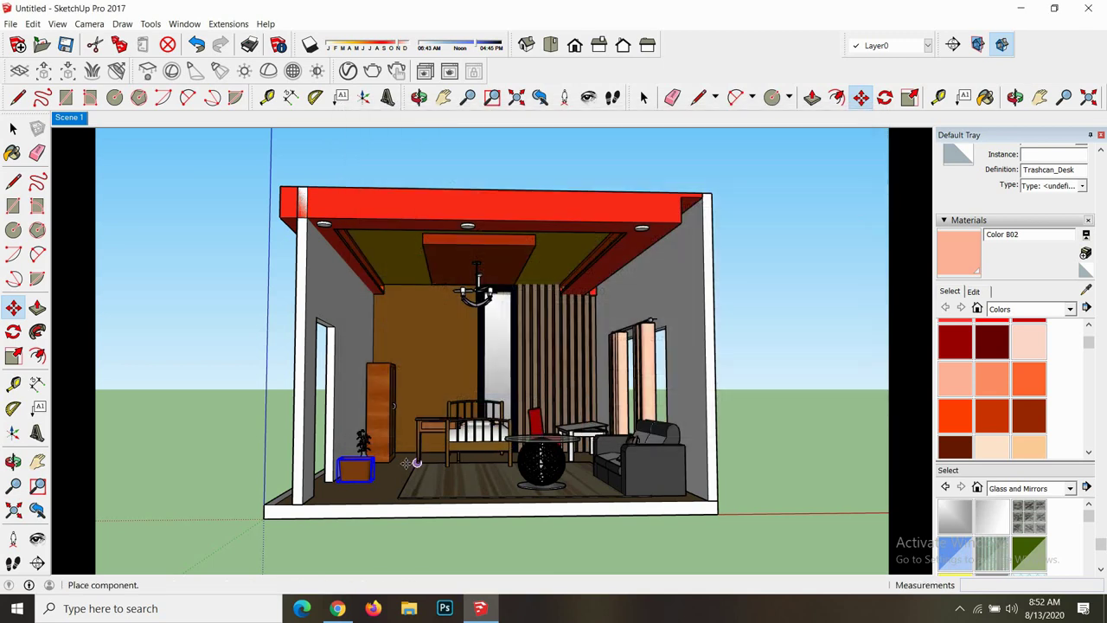
- Set the Table_Sewing on the rug in front of the bed and view the room from above
scroll(406, 463, up, 1)
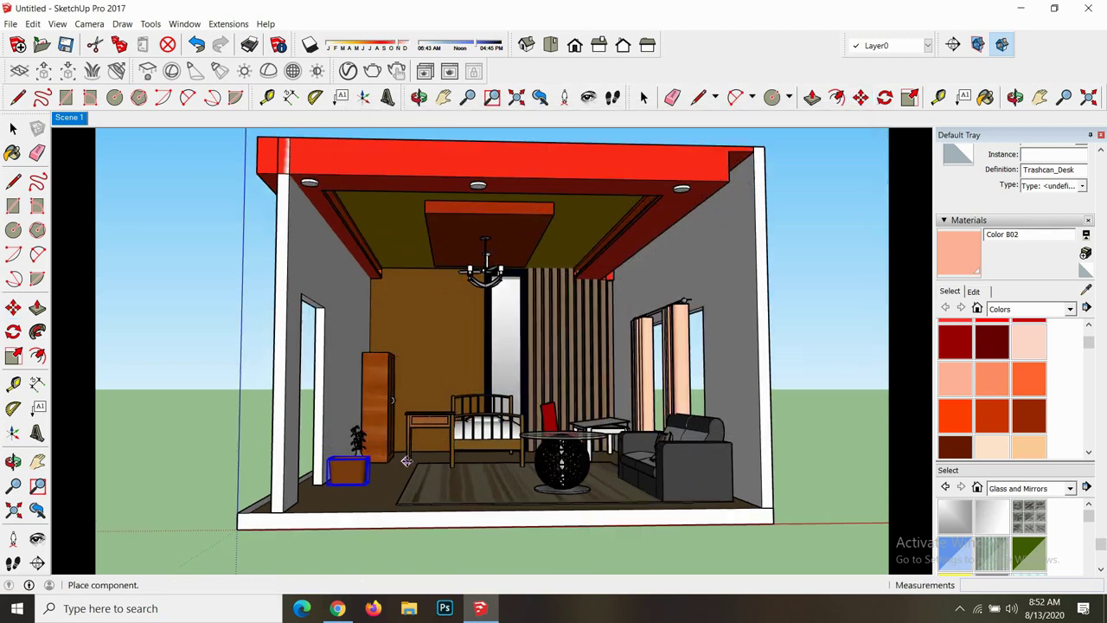
click(442, 498)
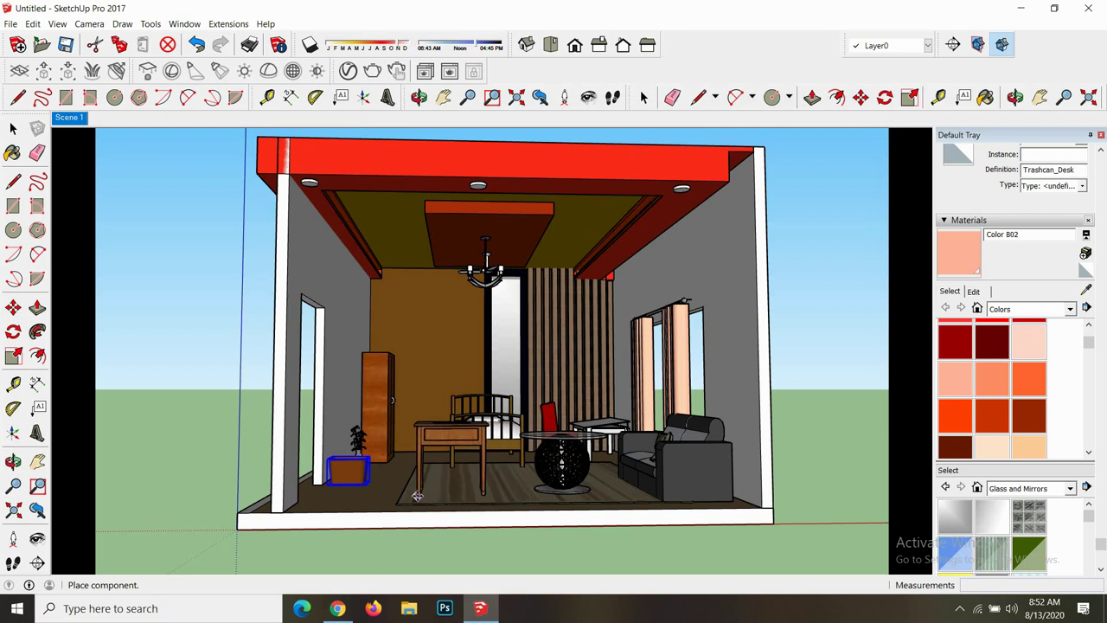
click(418, 98)
mouse_move(468, 286)
mouse_down()
mouse_move(495, 370)
mouse_move(422, 361)
mouse_up()
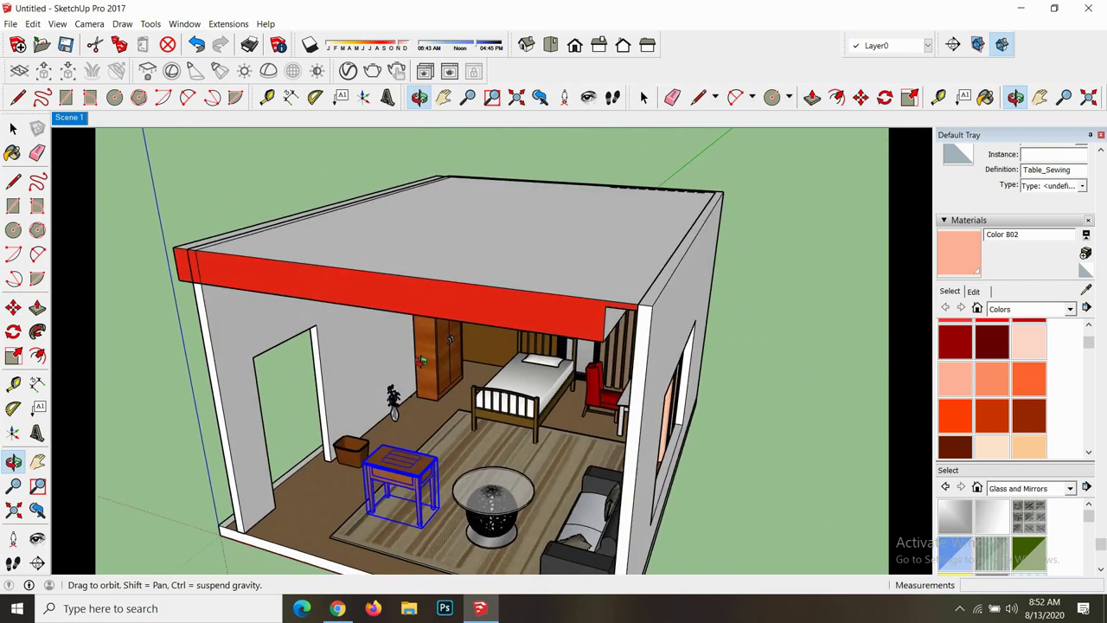
- Move the wardrobe along the left wall to stand behind the potted plant, then select the side table
scroll(421, 362, up, 3)
scroll(420, 371, up, 2)
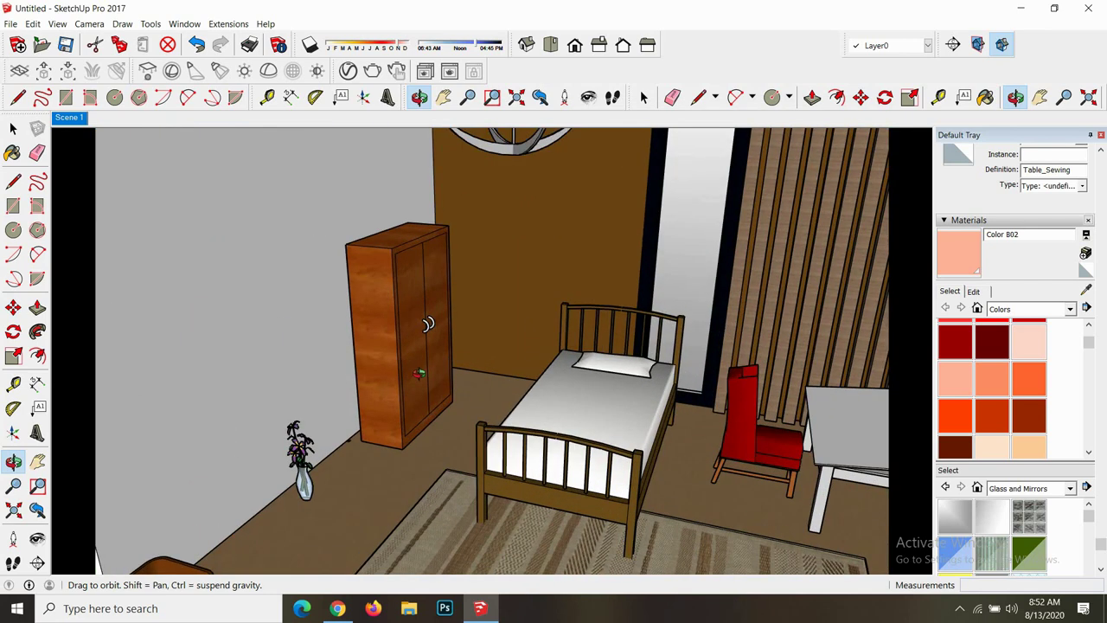
key(space)
click(419, 374)
key(m)
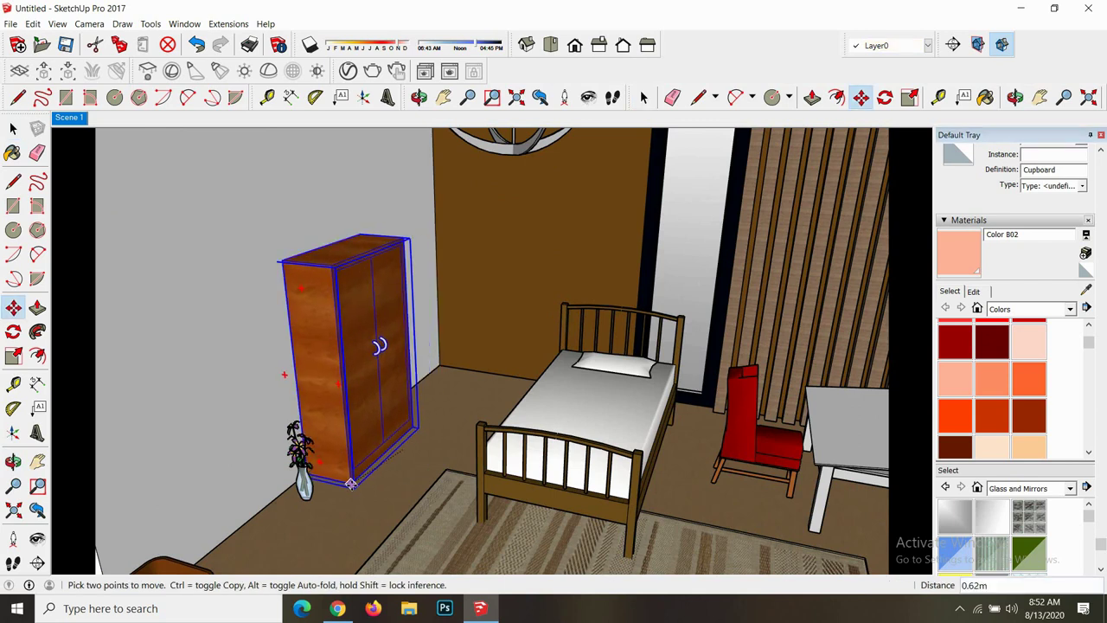
scroll(350, 476, down, 3)
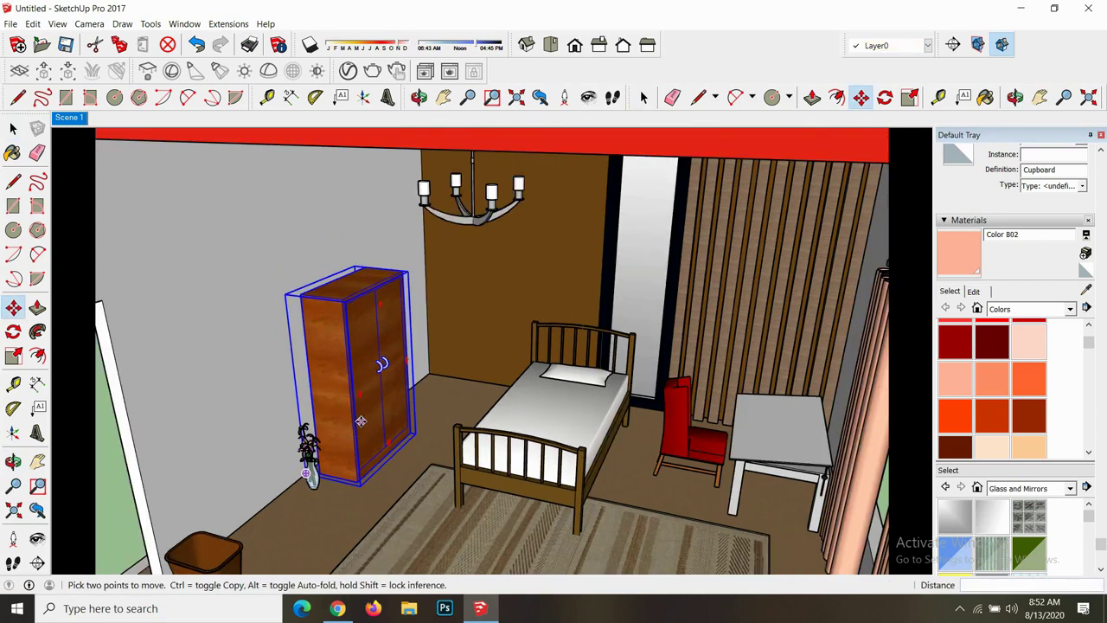
scroll(346, 485, down, 3)
scroll(338, 502, up, 2)
scroll(328, 516, up, 2)
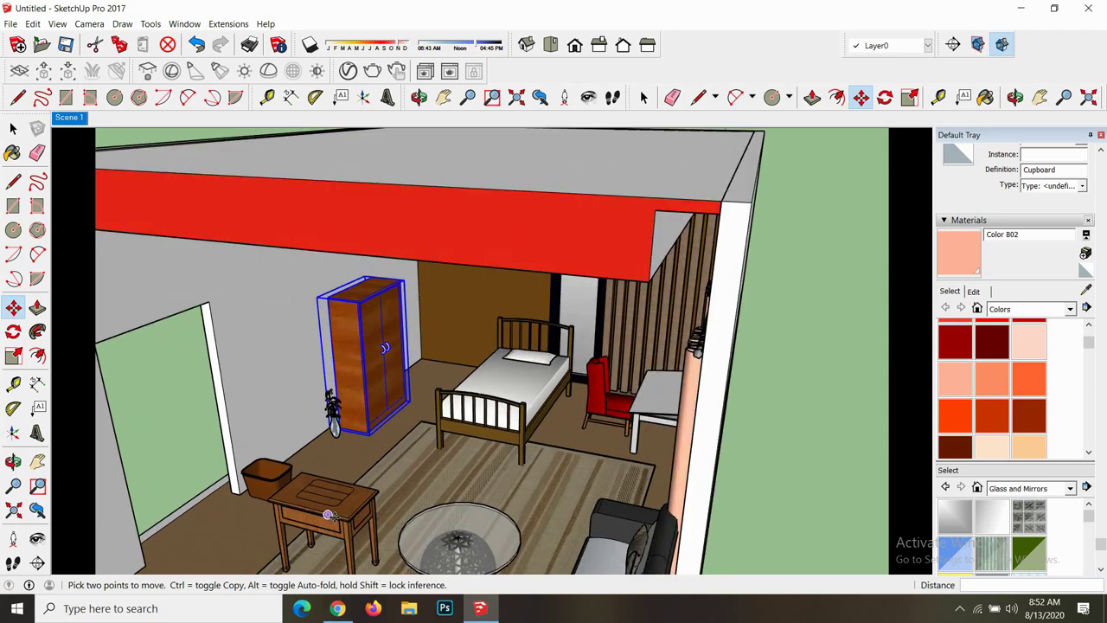
scroll(328, 516, up, 2)
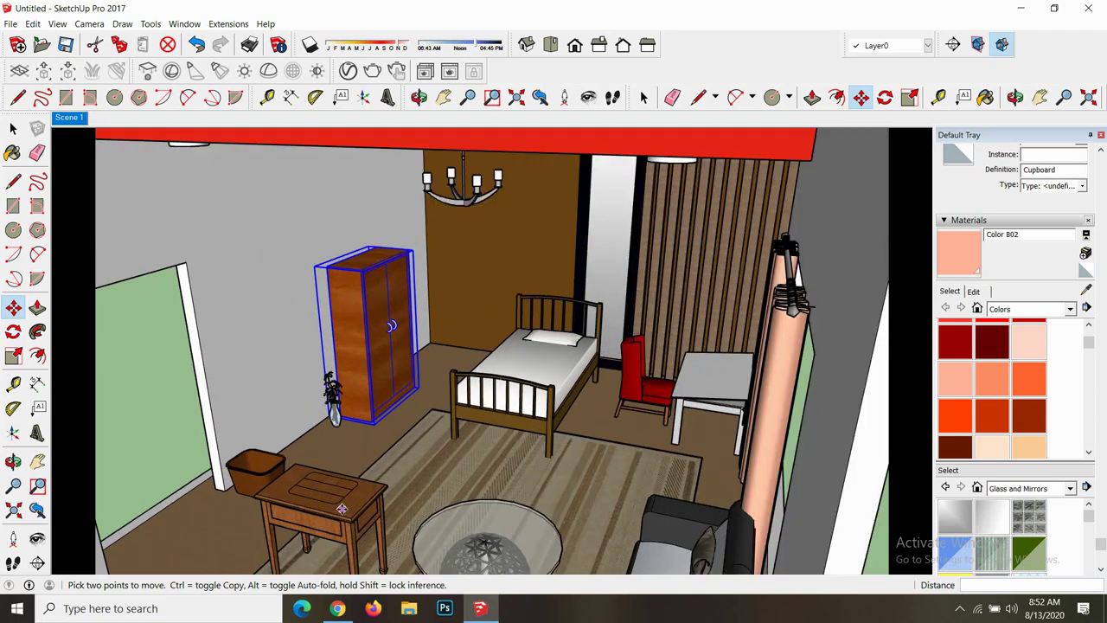
key(space)
click(346, 509)
- Rotate the small side table 90 degrees
key(q)
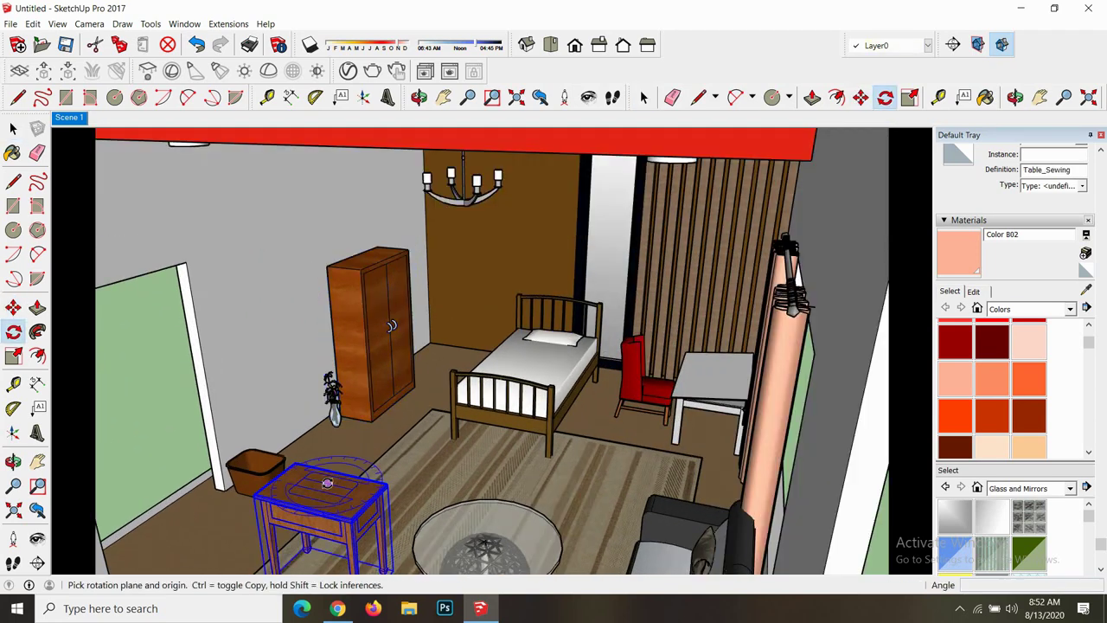
click(295, 464)
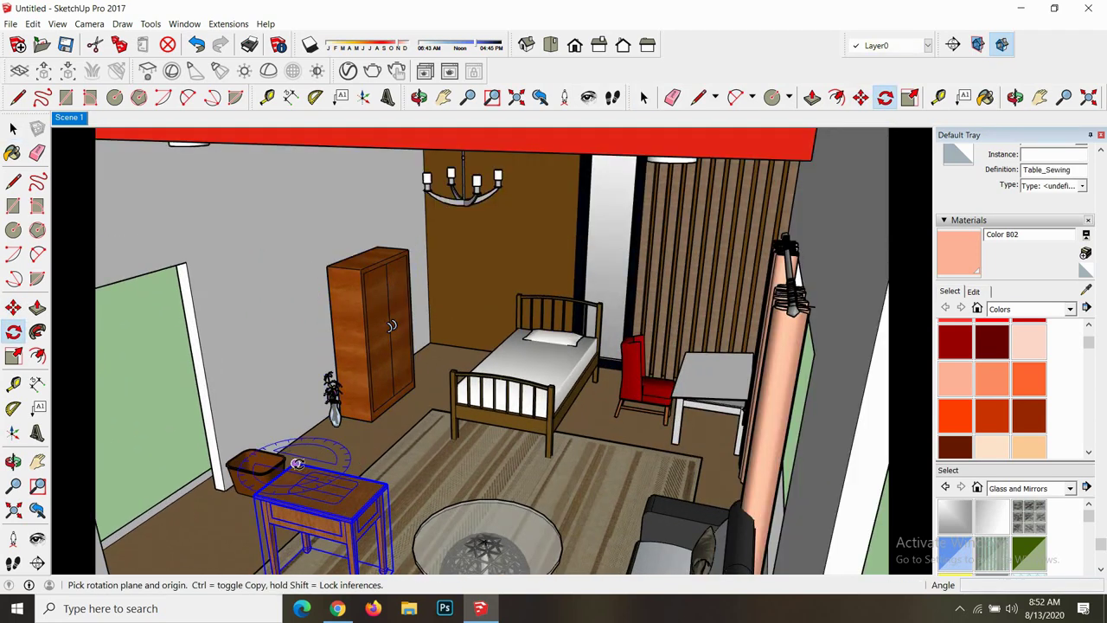
click(387, 486)
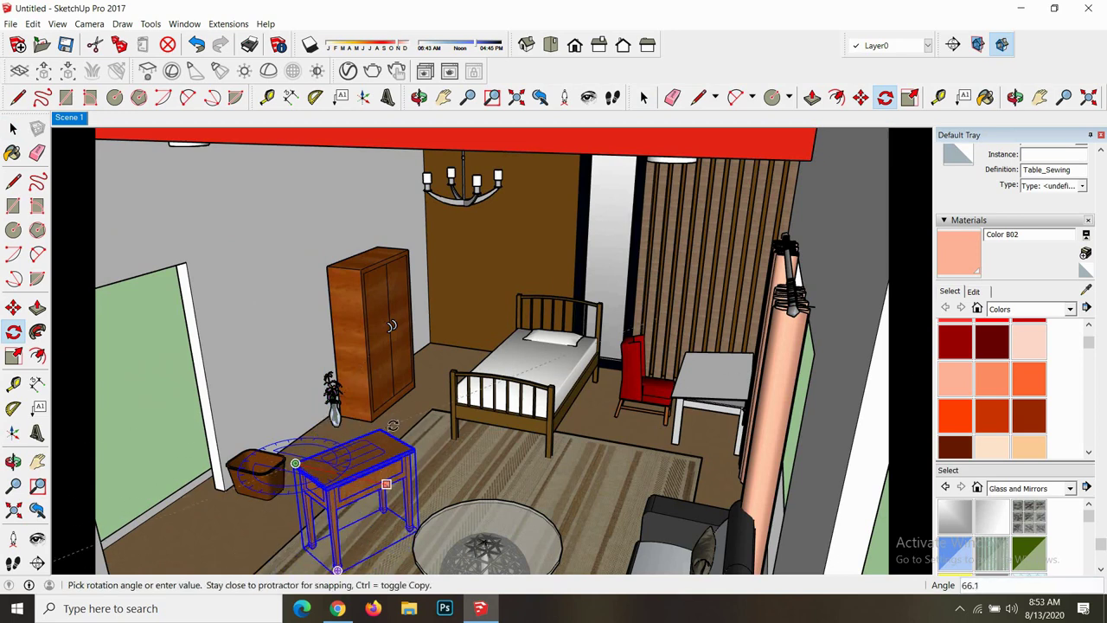
click(441, 360)
middle_drag(405, 476, 366, 500)
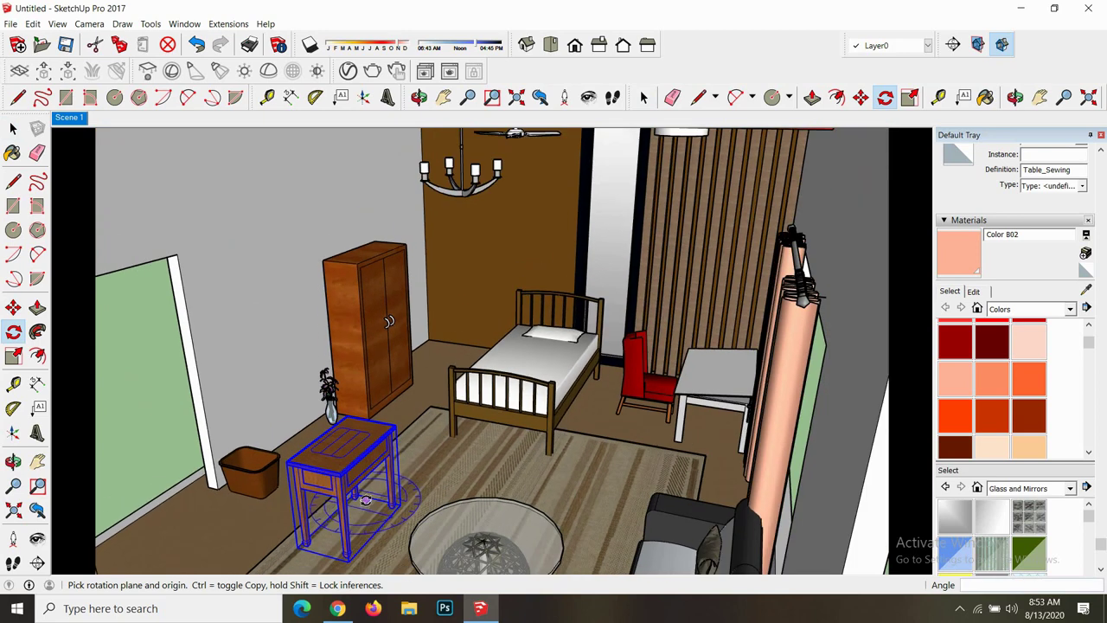
- Move the side table between the wardrobe and the head of the bed
key(m)
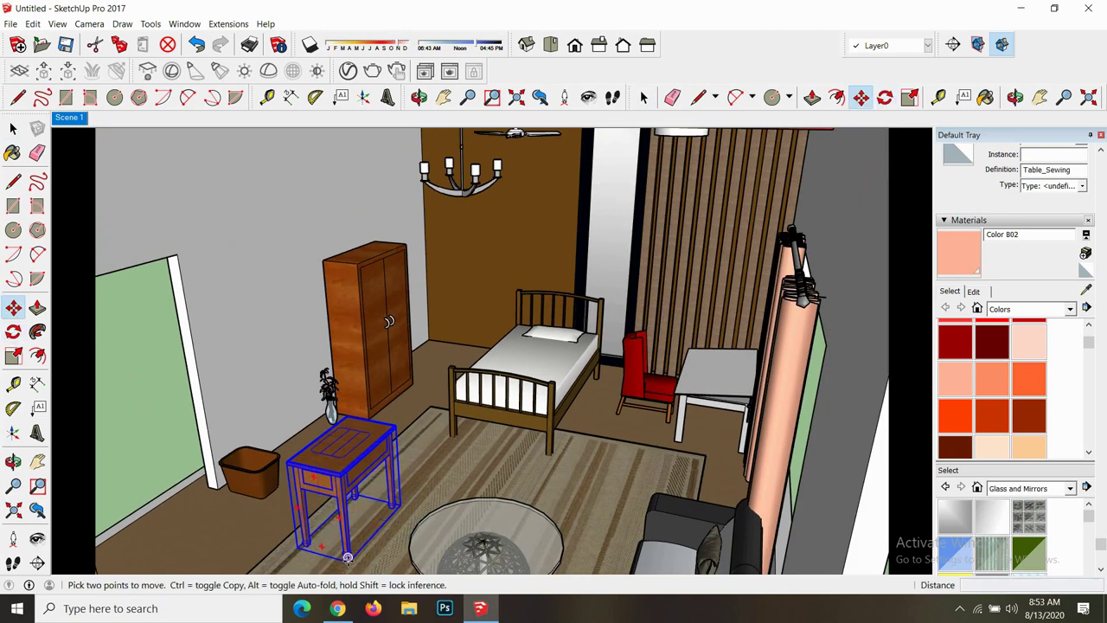
click(347, 558)
scroll(437, 363, up, 2)
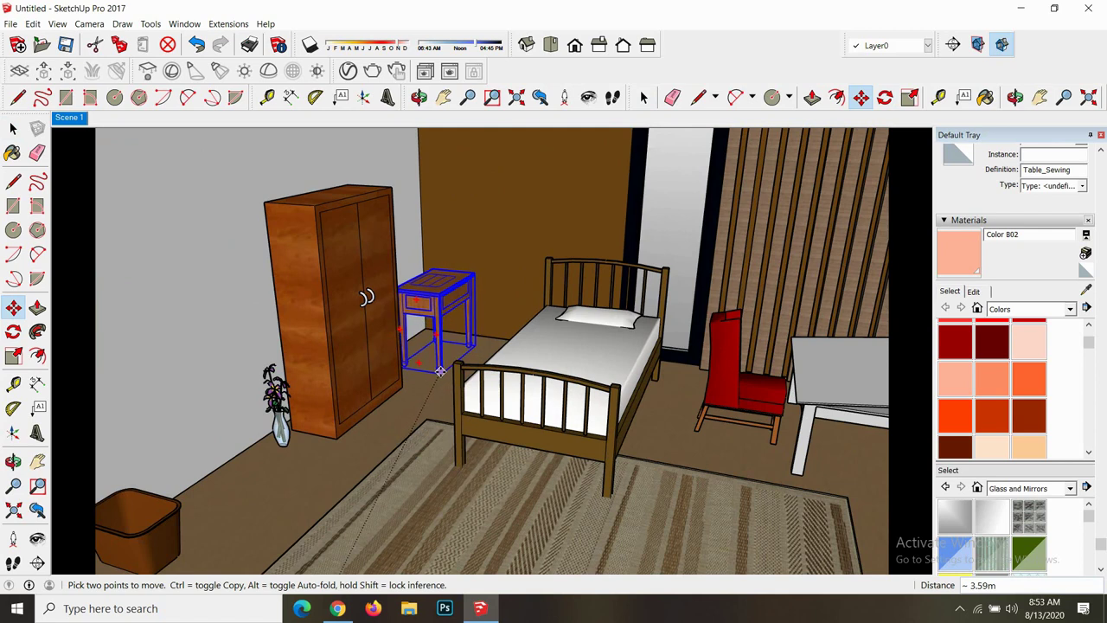
click(485, 367)
scroll(485, 368, down, 3)
scroll(485, 368, down, 2)
scroll(484, 368, down, 4)
- Deselect the side table, return to the Scene 1 interior view, and open the File menu
key(space)
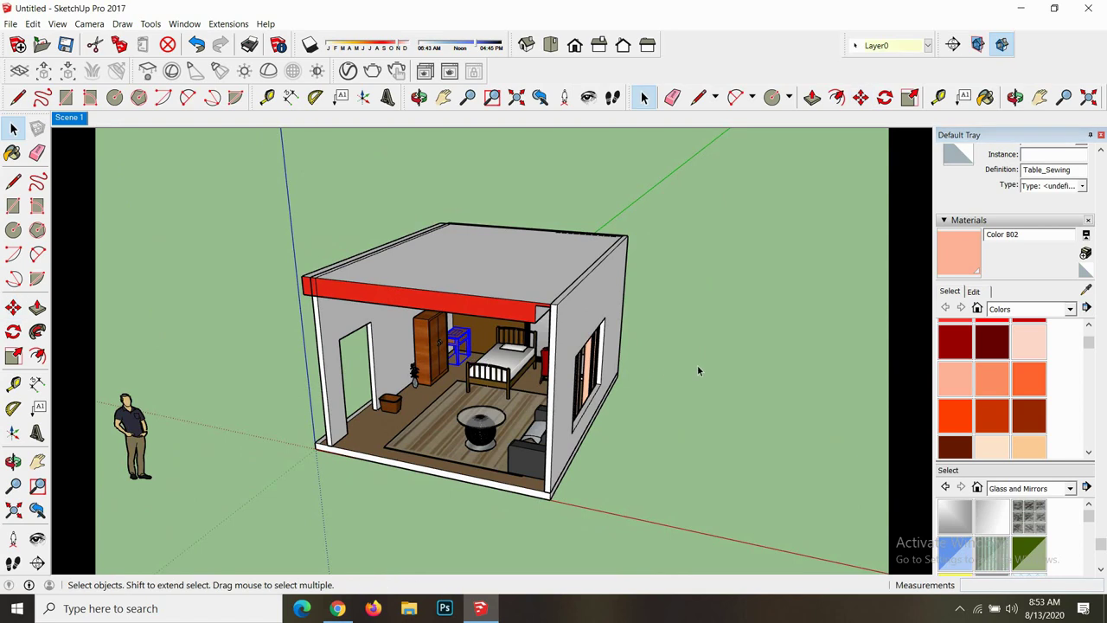
click(699, 370)
click(77, 117)
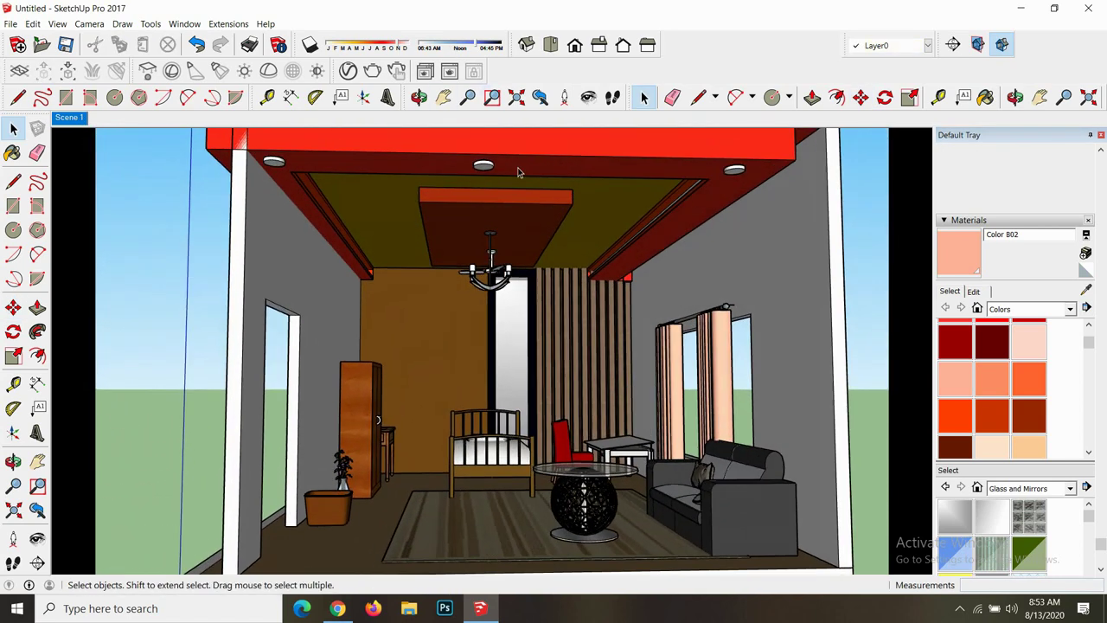
scroll(445, 365, down, 2)
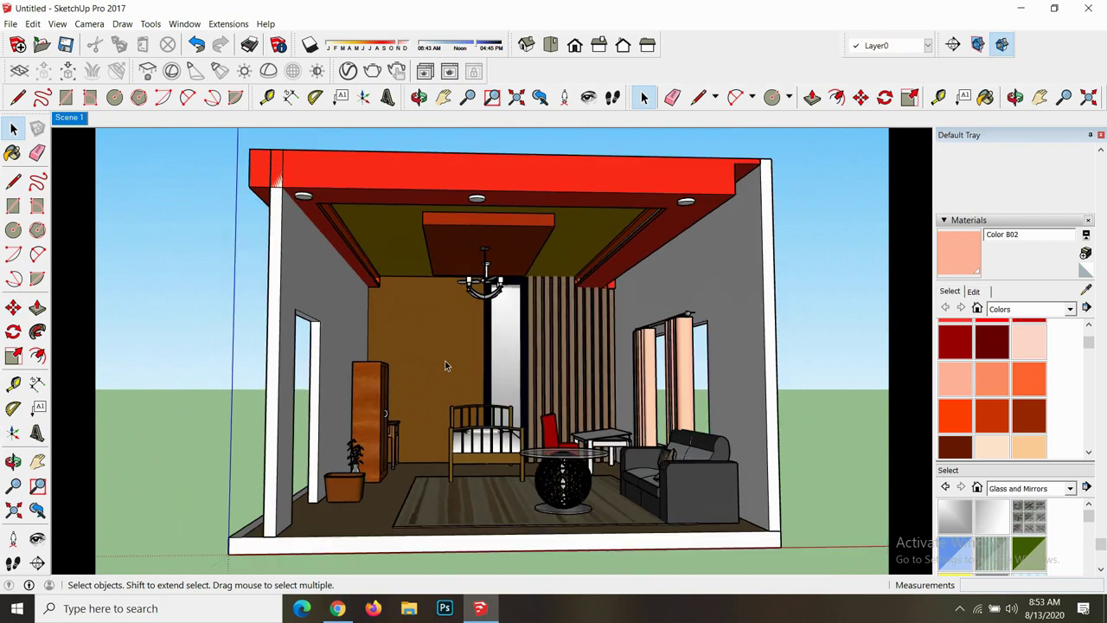
scroll(506, 349, up, 2)
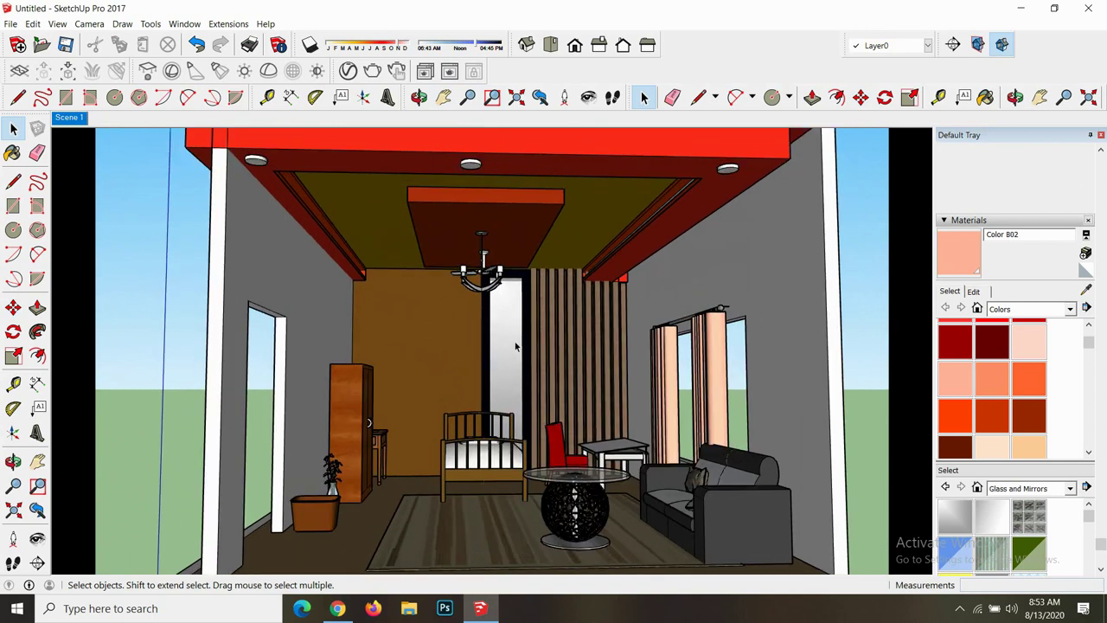
scroll(474, 403, down, 2)
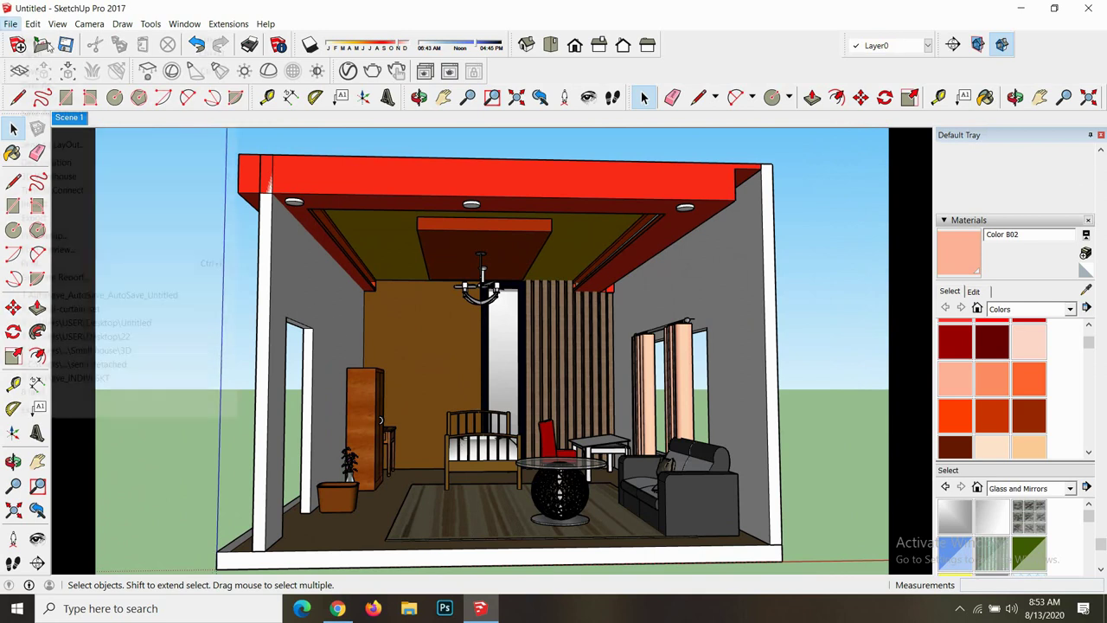
click(5, 24)
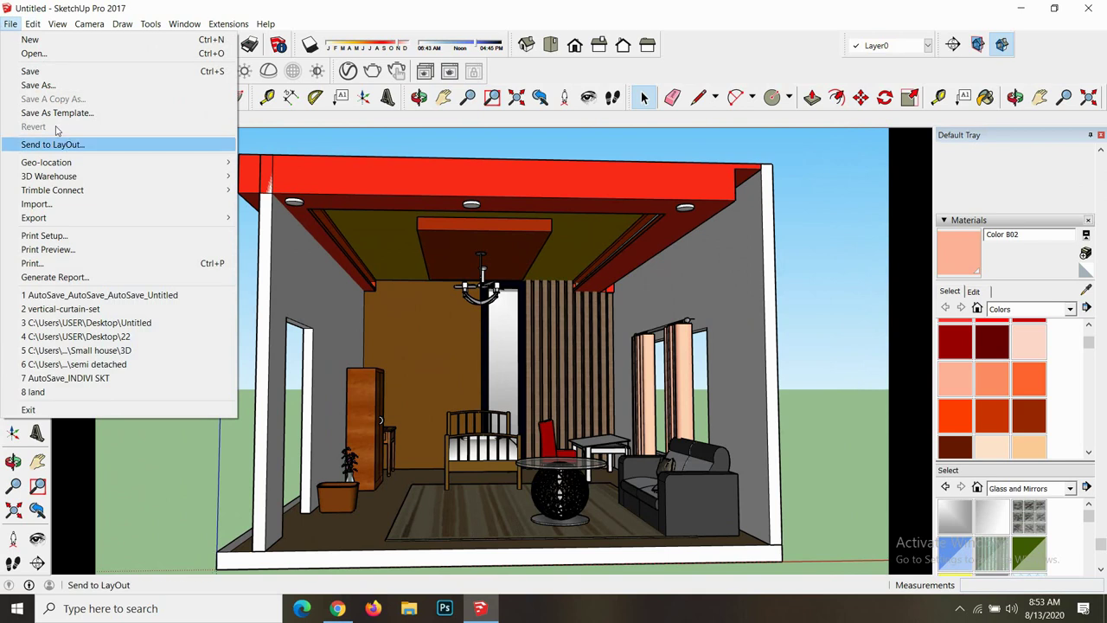
- Start an import, go up to the Architecture folder and search it for 'door'
click(224, 207)
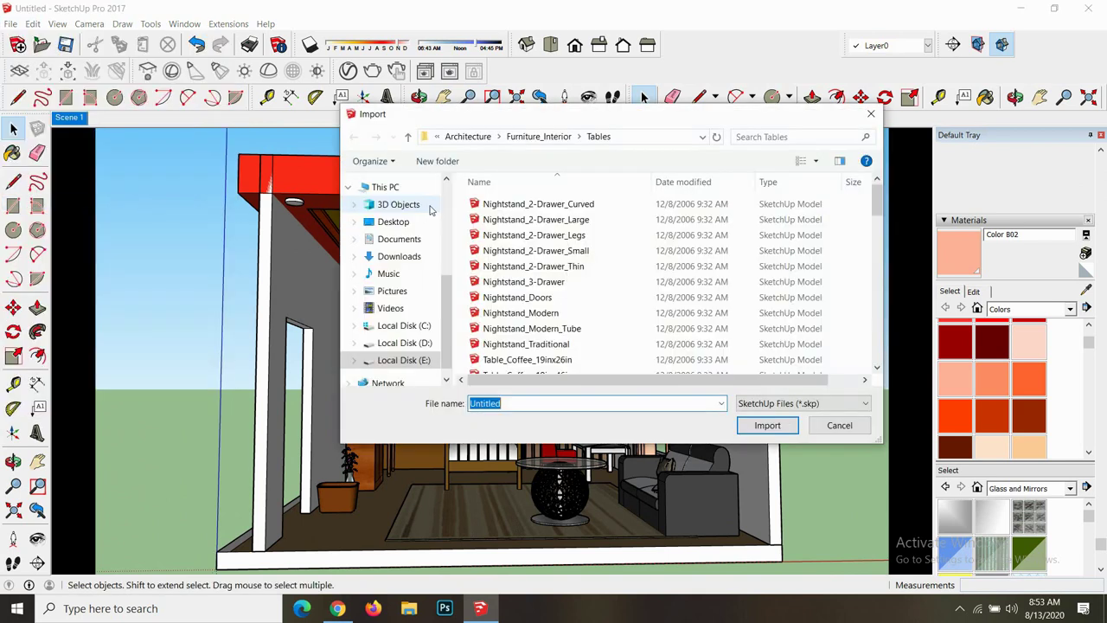
click(409, 137)
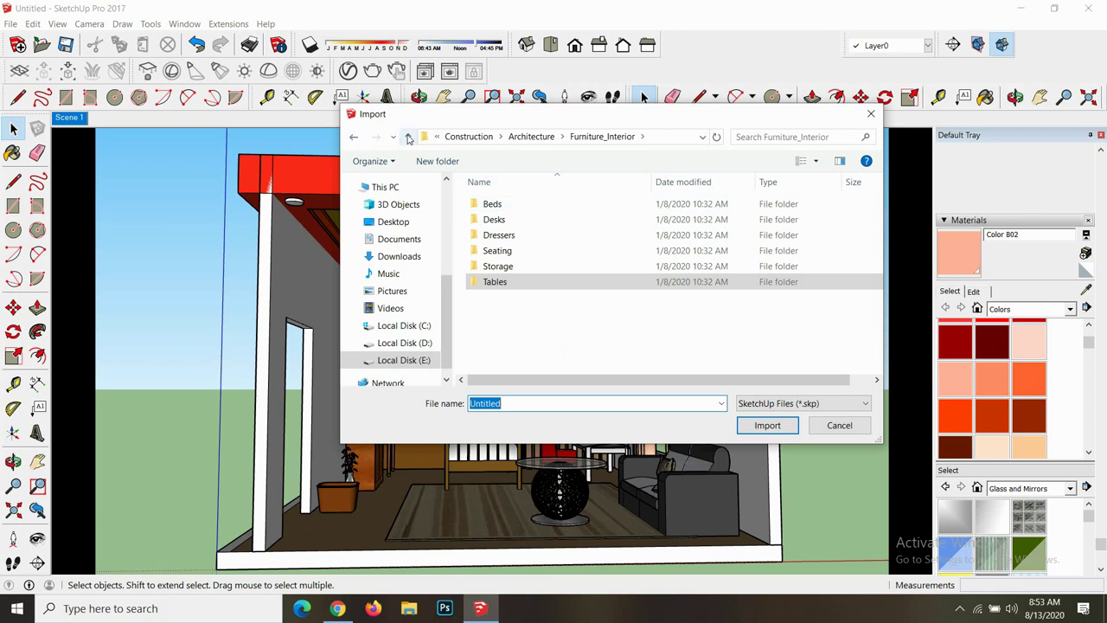
click(409, 138)
click(749, 135)
text(door)
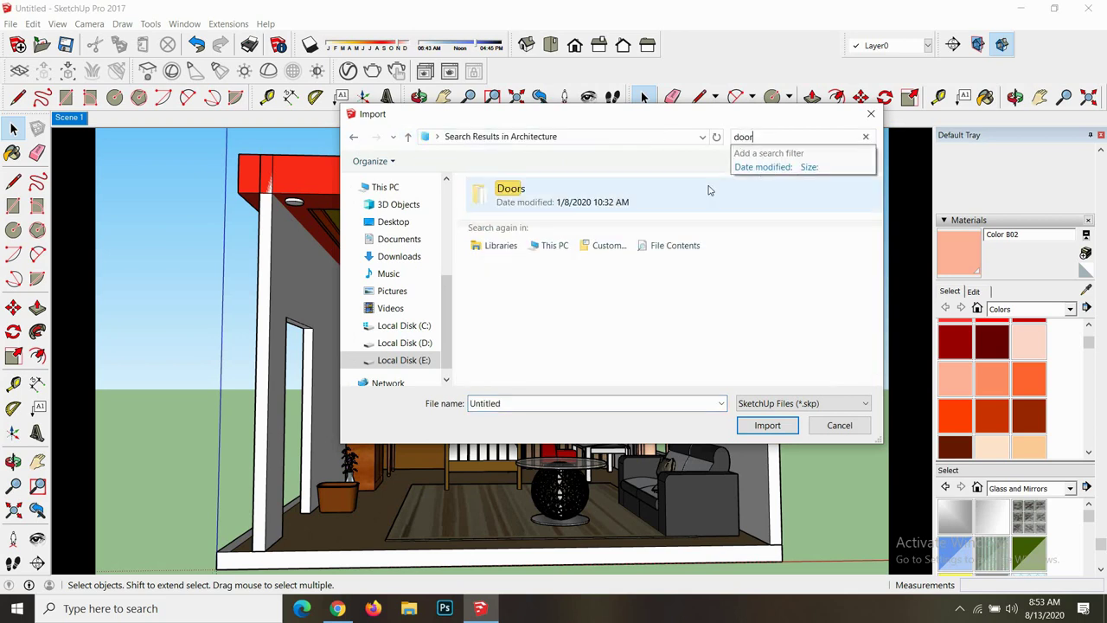
- Pick Door_Glass_Header_3-0x6-8 from the search results and import it
scroll(536, 286, down, 2)
scroll(526, 284, down, 2)
scroll(526, 284, down, 3)
scroll(528, 277, down, 2)
scroll(533, 259, down, 3)
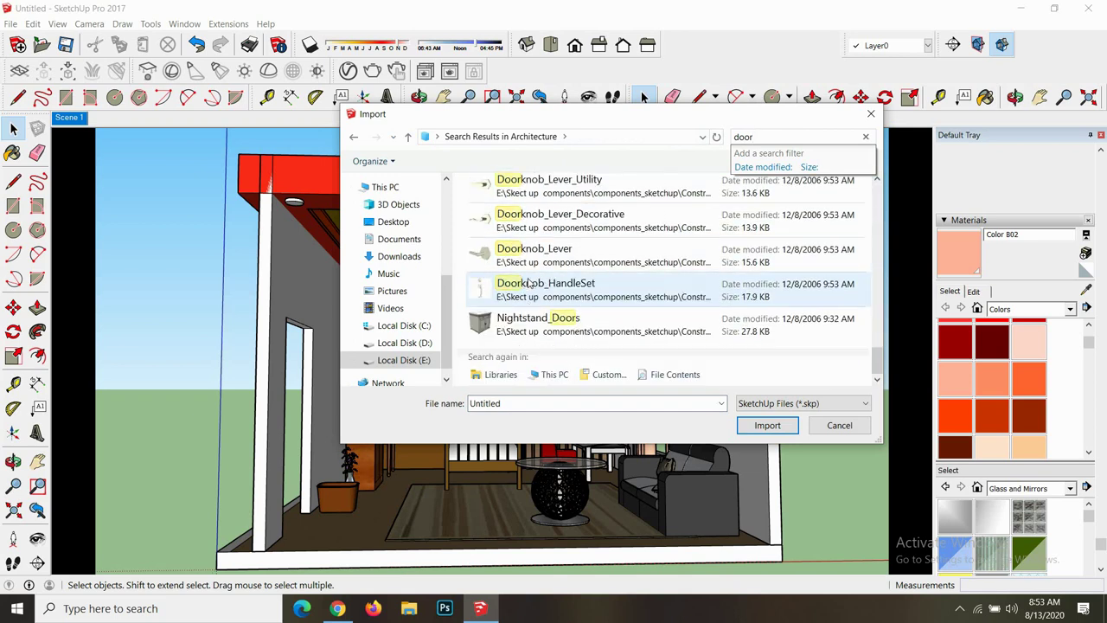
scroll(536, 249, up, 3)
scroll(529, 251, up, 3)
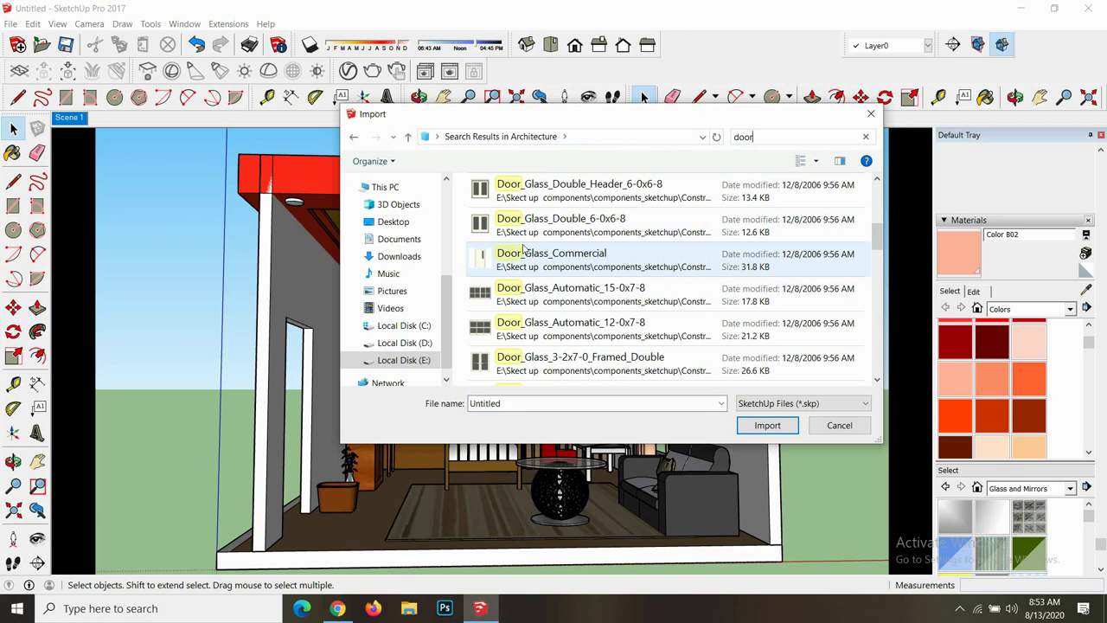
scroll(523, 249, up, 2)
scroll(515, 238, up, 2)
scroll(511, 269, down, 1)
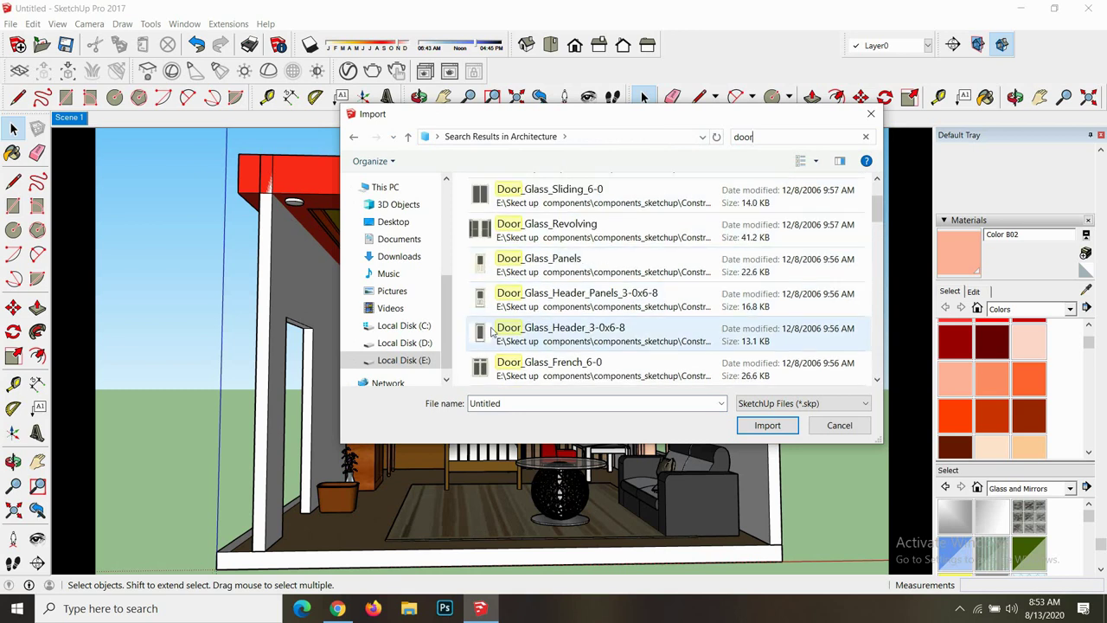
scroll(493, 328, down, 1)
scroll(499, 277, up, 1)
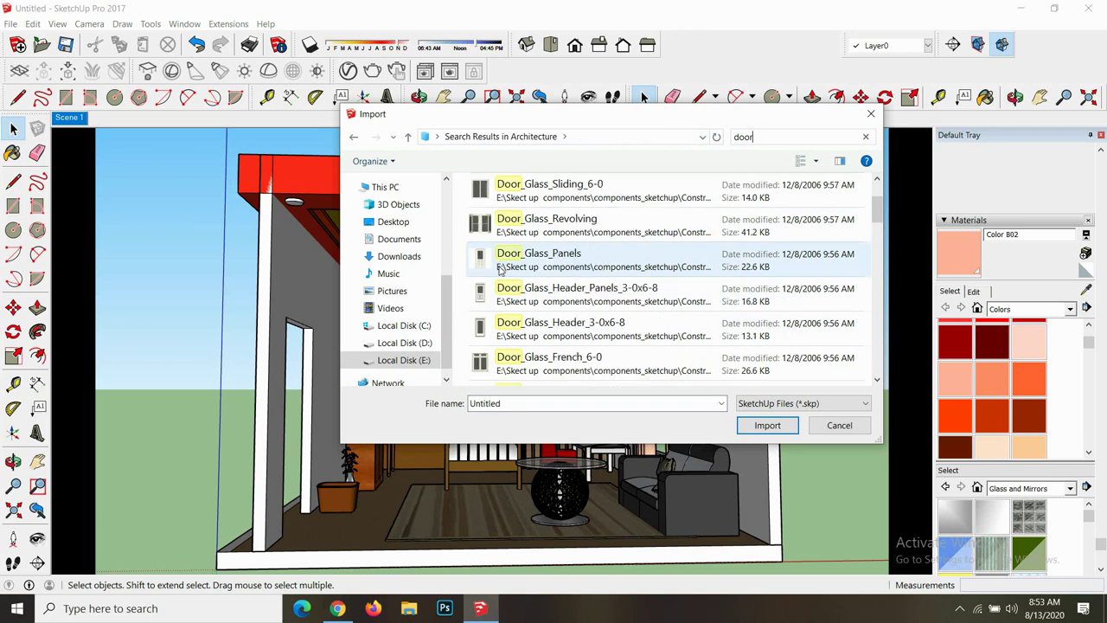
scroll(500, 270, down, 1)
scroll(502, 251, up, 1)
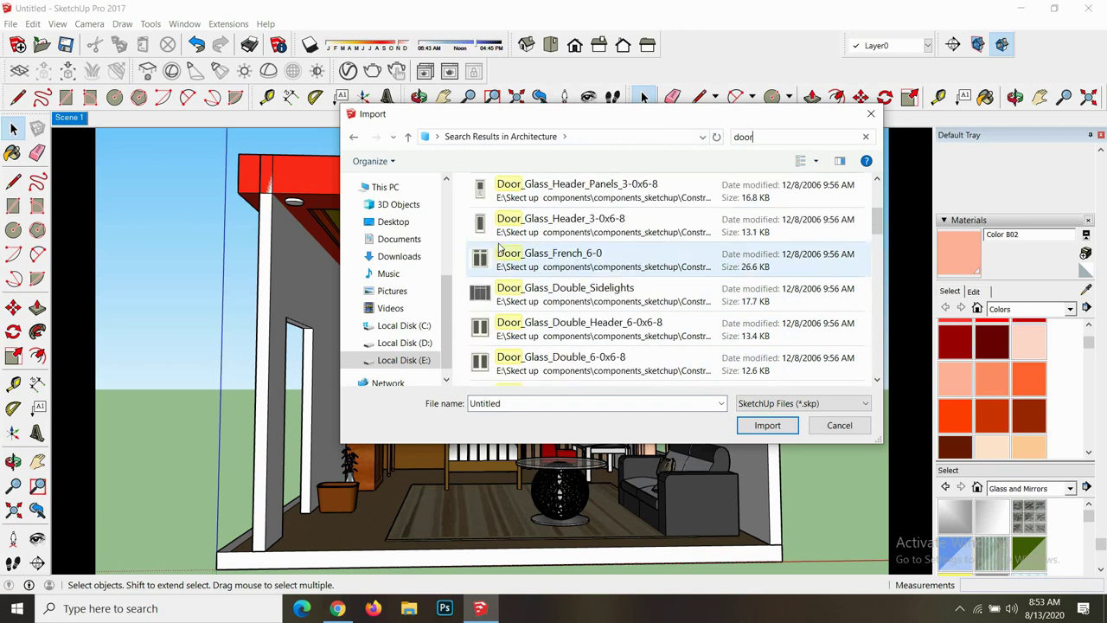
click(502, 231)
click(767, 425)
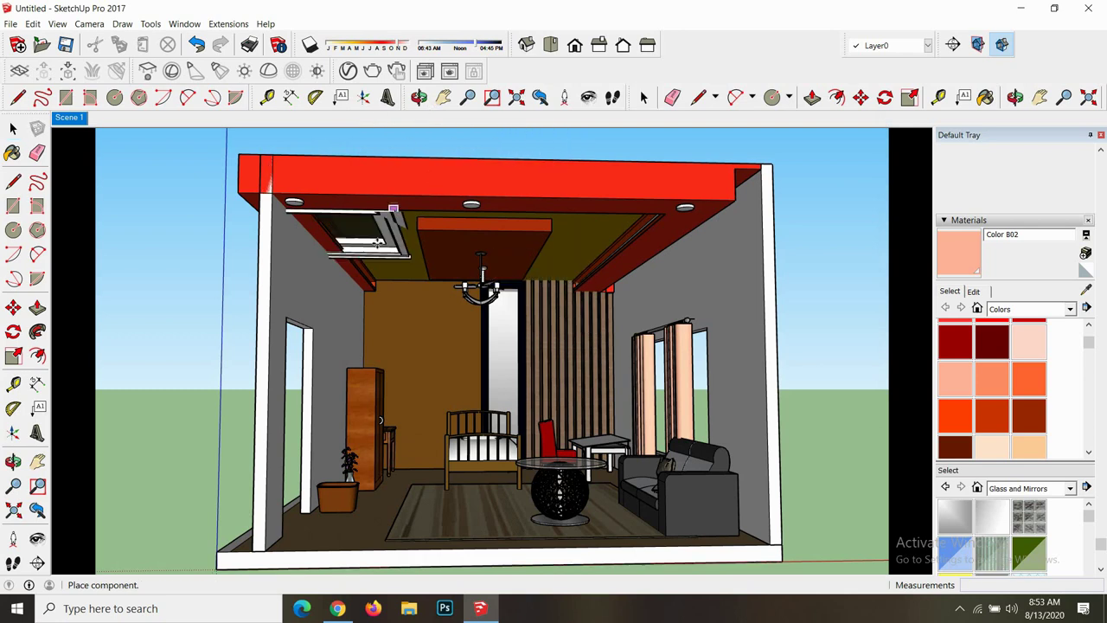
- Set the glass door into the left-wall doorway near the plant, check it, and deselect it
click(282, 536)
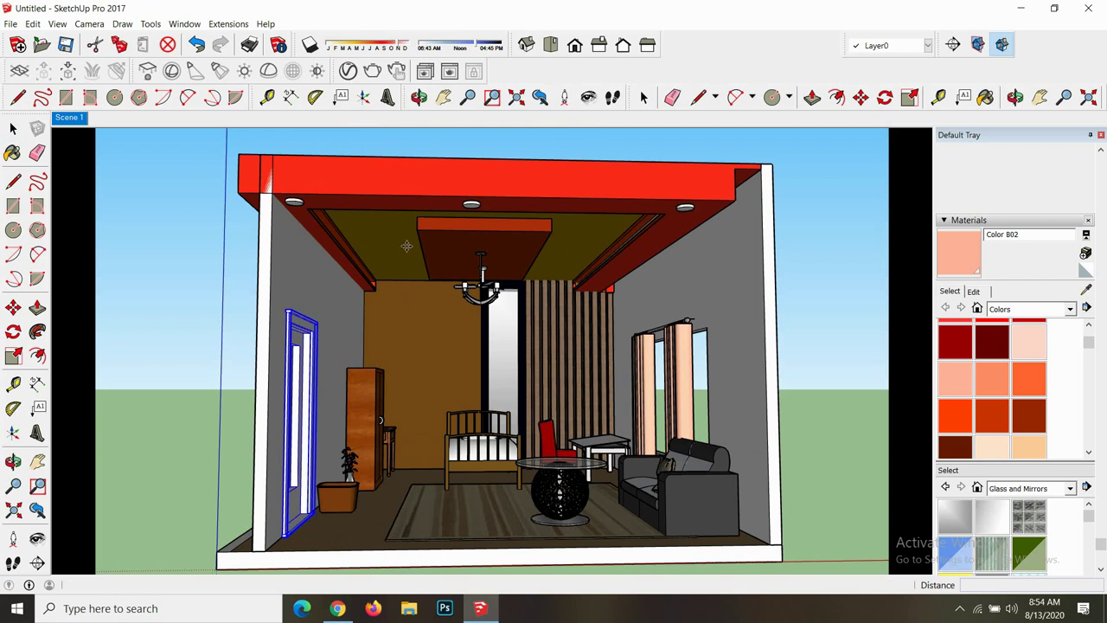
click(419, 97)
mouse_move(450, 312)
mouse_down()
mouse_move(608, 308)
mouse_move(406, 322)
mouse_move(363, 311)
mouse_up()
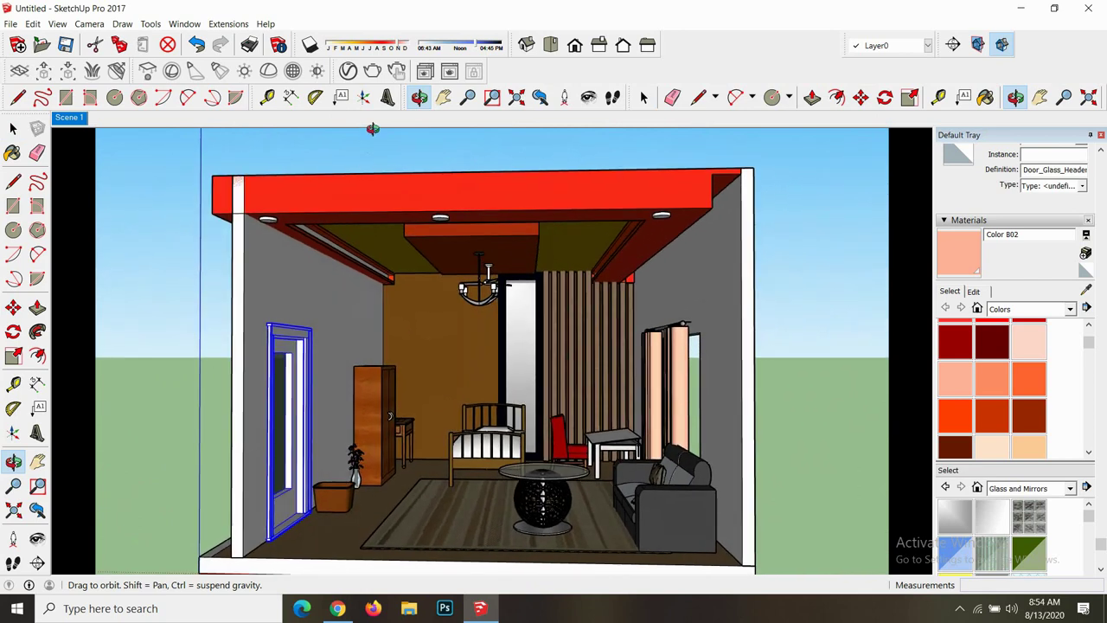
click(13, 128)
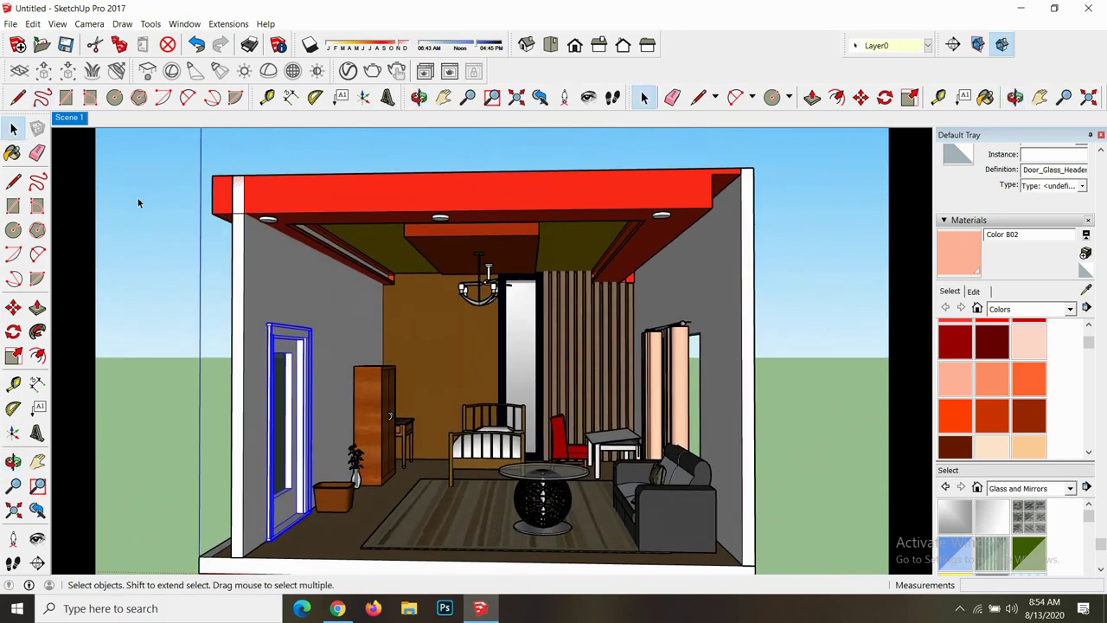
click(136, 201)
scroll(468, 242, up, 2)
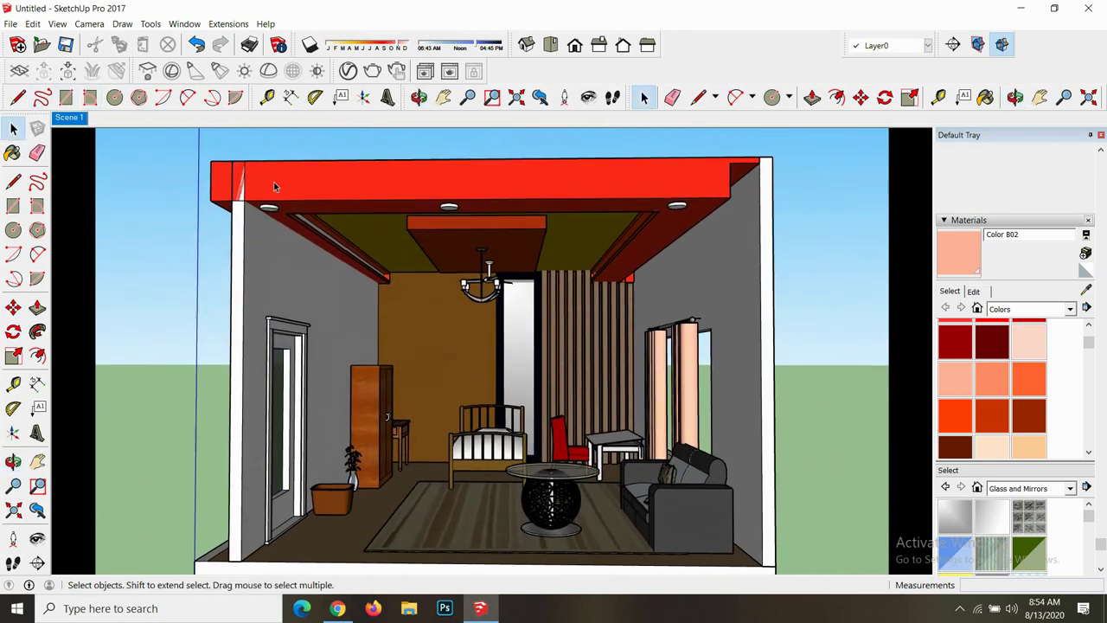
scroll(468, 242, up, 1)
scroll(468, 242, up, 1)
scroll(481, 251, up, 1)
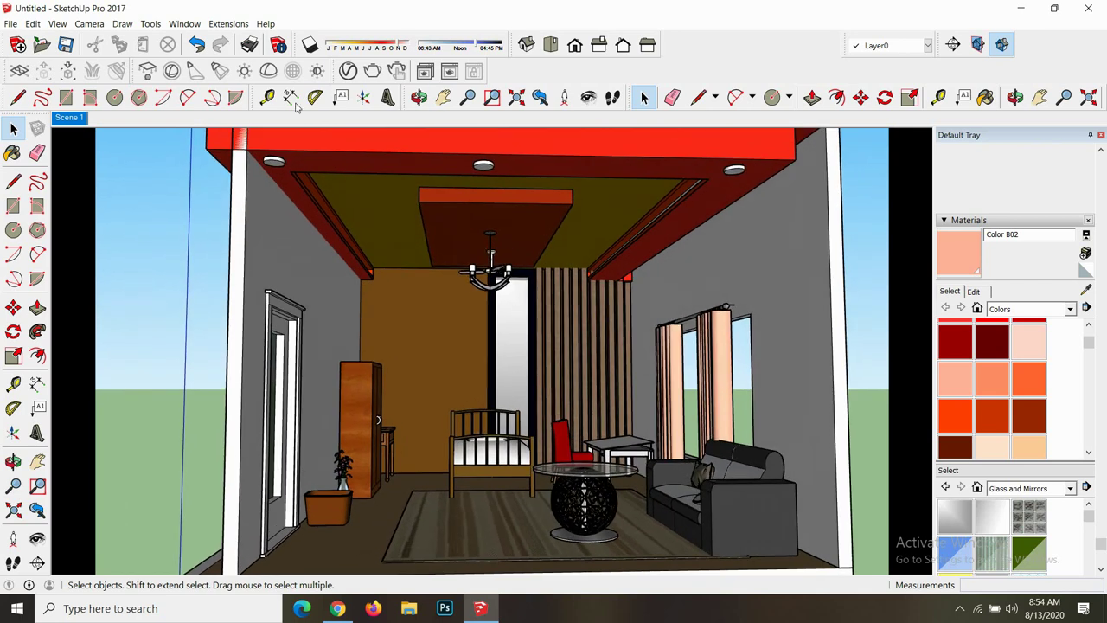
- Turn the view to face the outer wall and start an import from the Architecture folder
click(419, 97)
drag(519, 346, 297, 333)
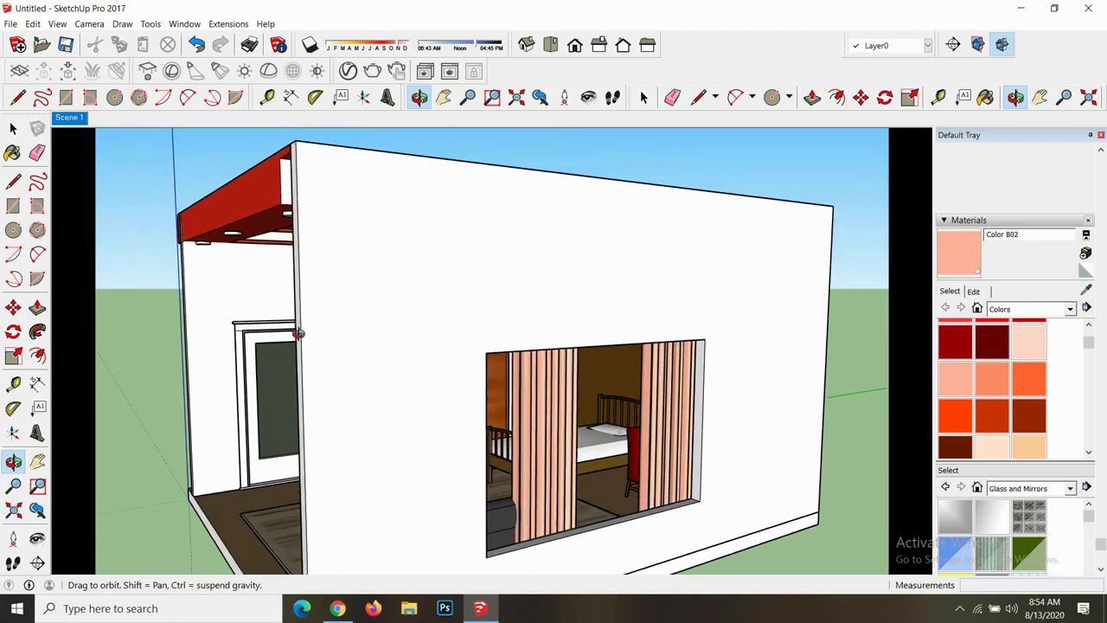
mouse_move(210, 178)
mouse_down()
mouse_move(445, 265)
mouse_move(408, 250)
mouse_up()
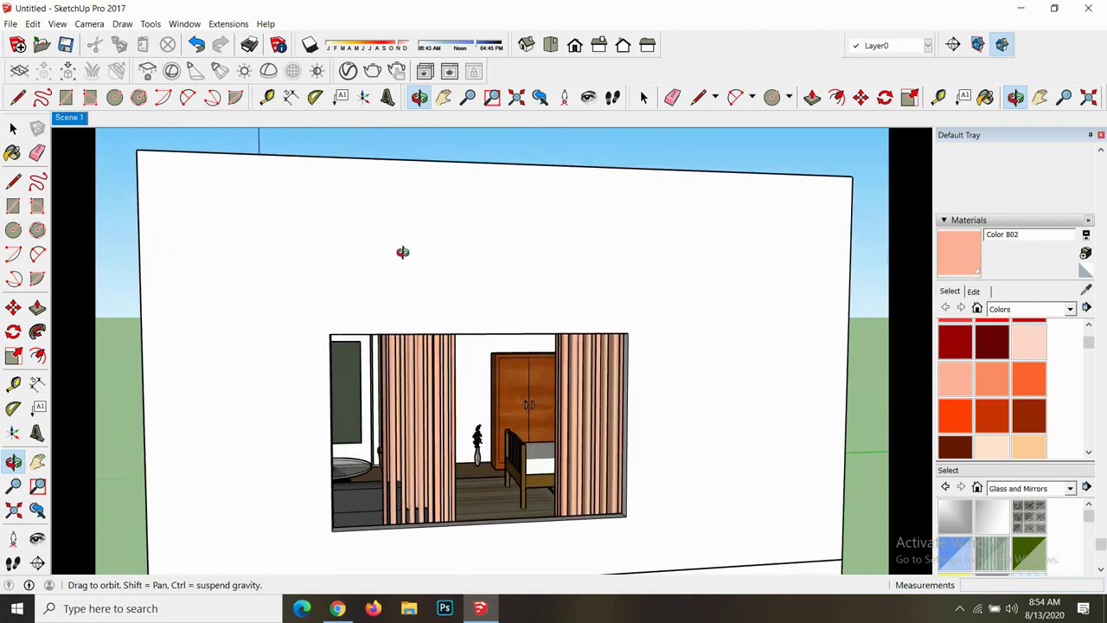
click(11, 23)
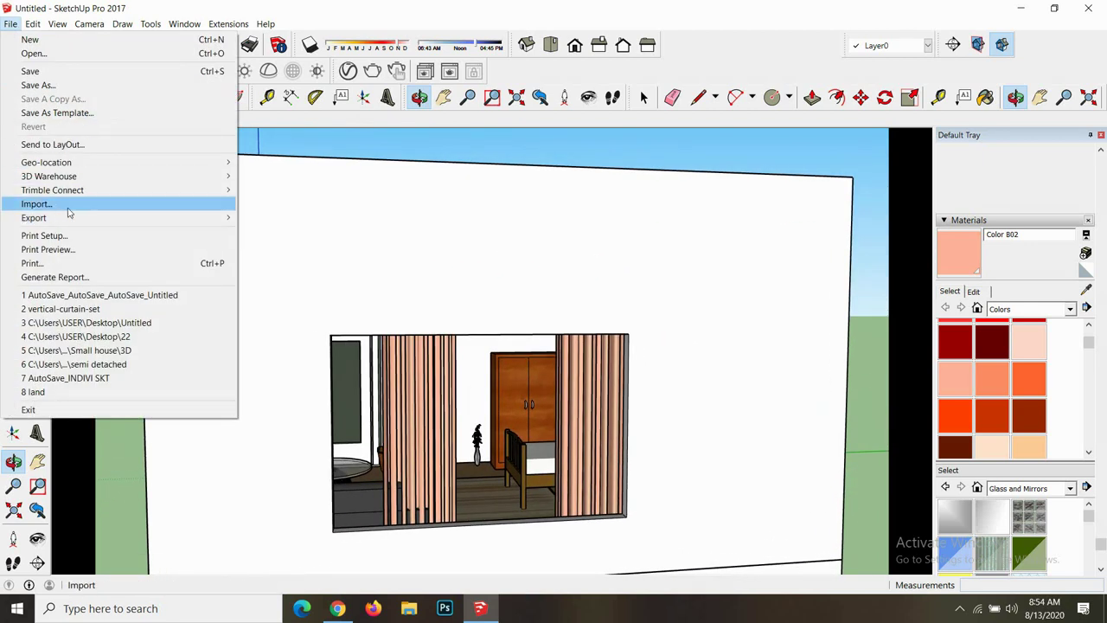
click(70, 212)
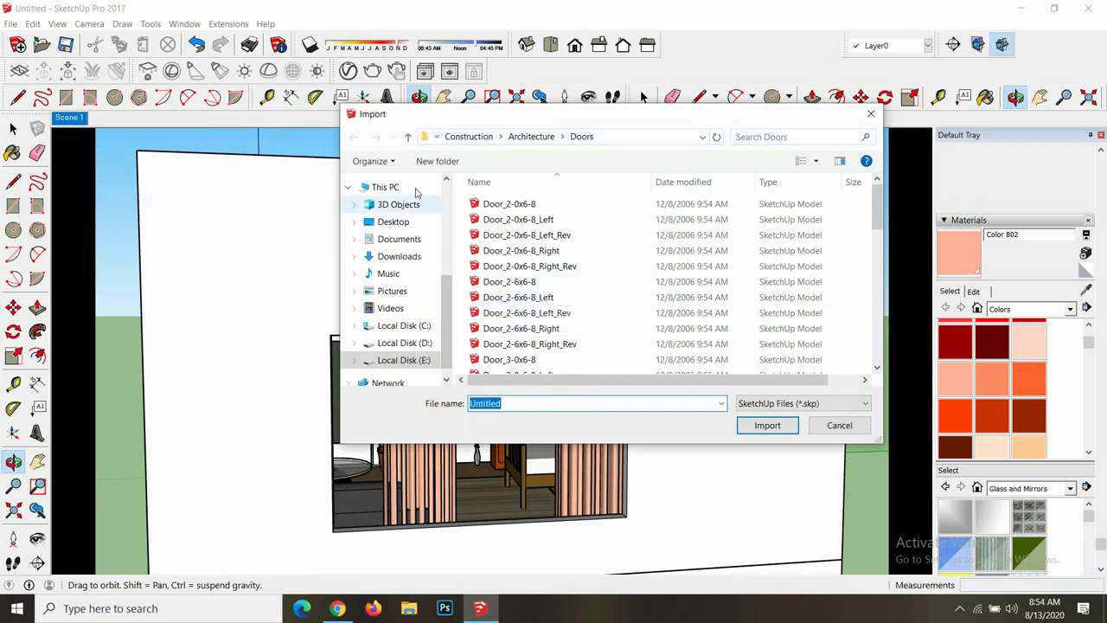
click(408, 138)
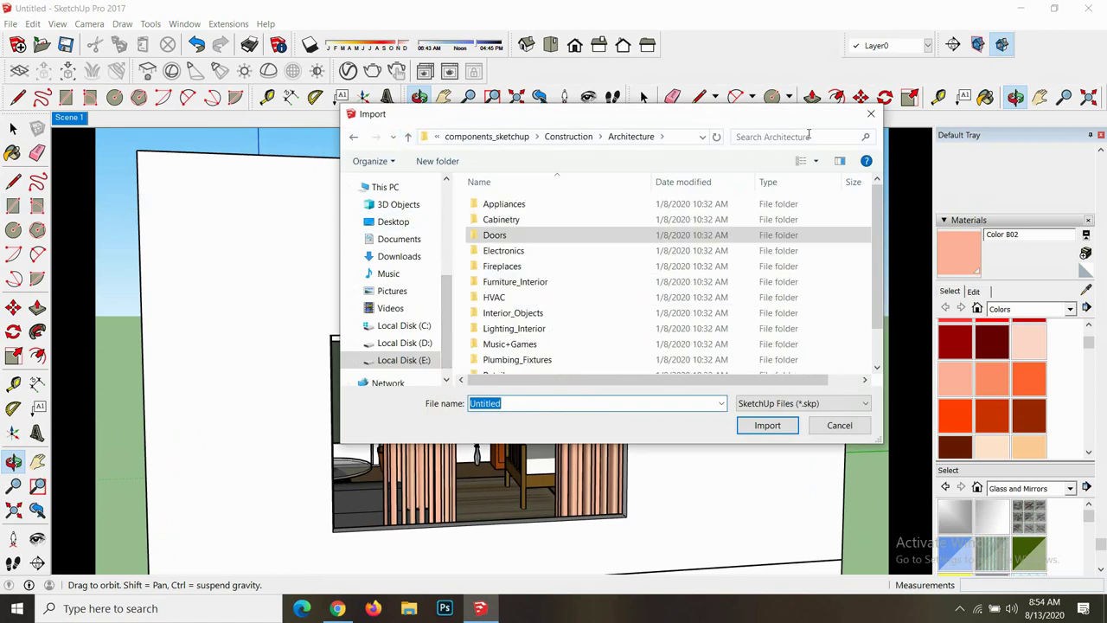
click(809, 136)
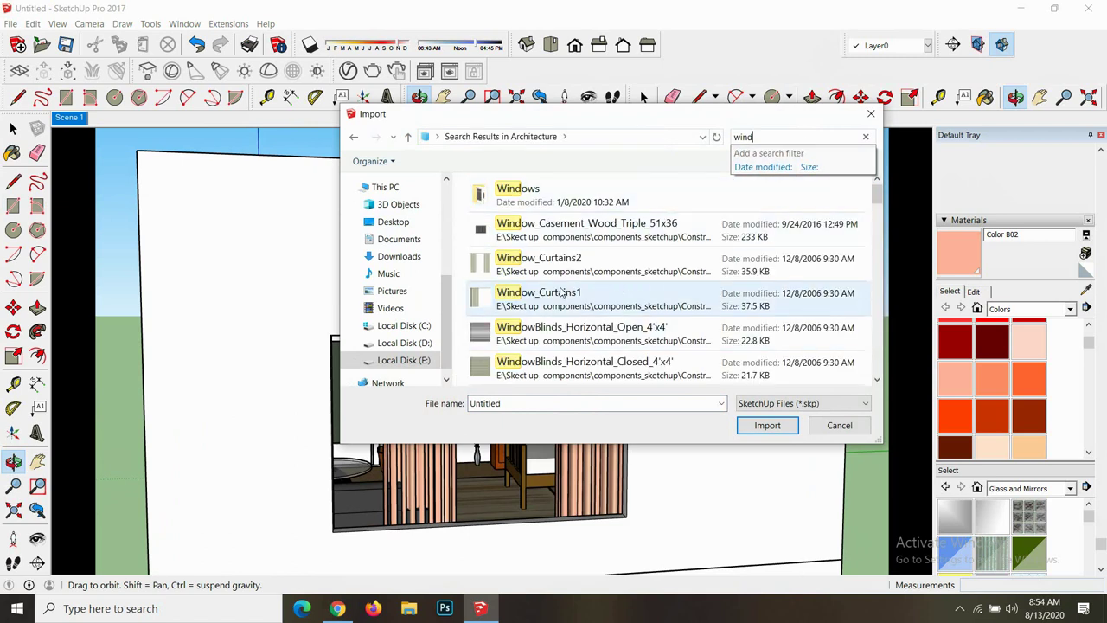
- Search for 'window' and import Window_Slider_Mullions_39.75x23
scroll(563, 295, down, 1)
scroll(566, 295, down, 2)
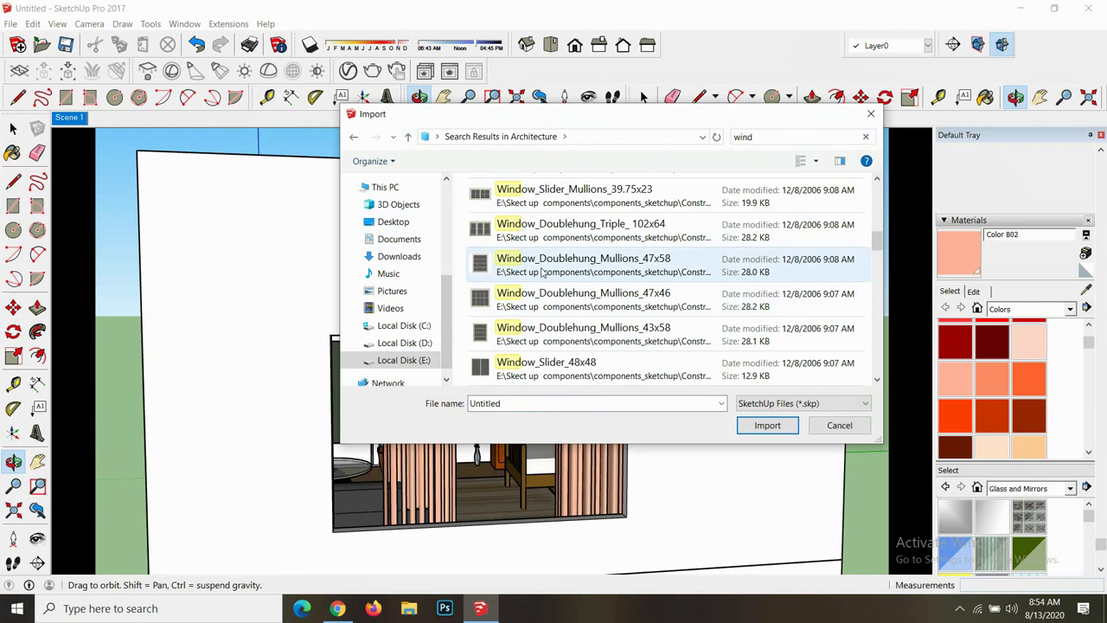
scroll(538, 262, down, 2)
scroll(538, 264, down, 2)
scroll(539, 268, up, 1)
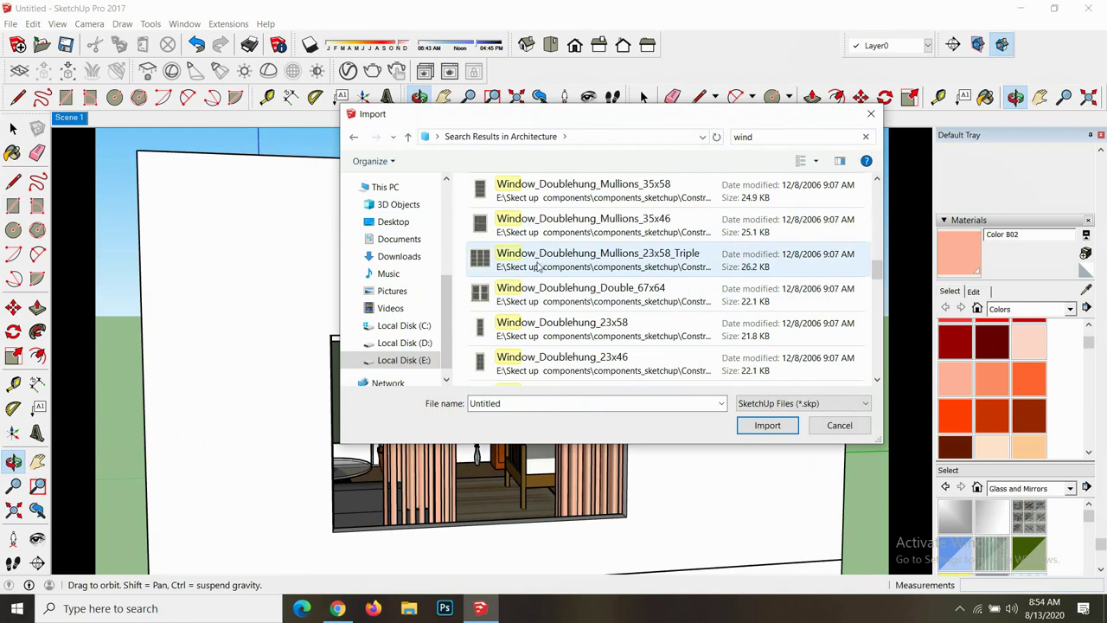
scroll(540, 269, down, 1)
scroll(533, 316, up, 2)
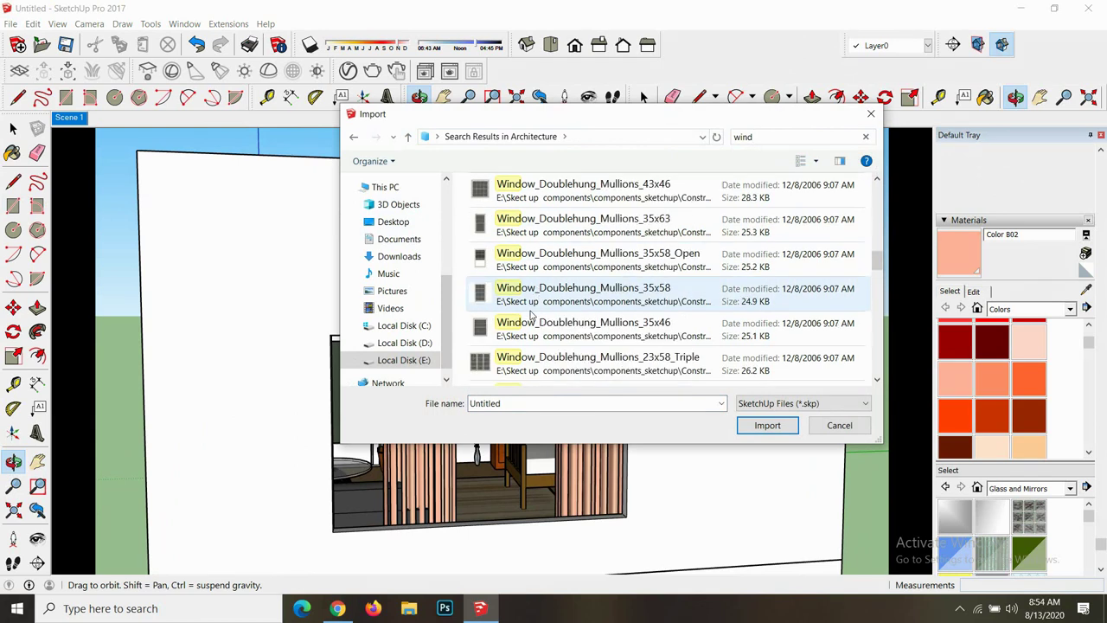
scroll(529, 299, up, 2)
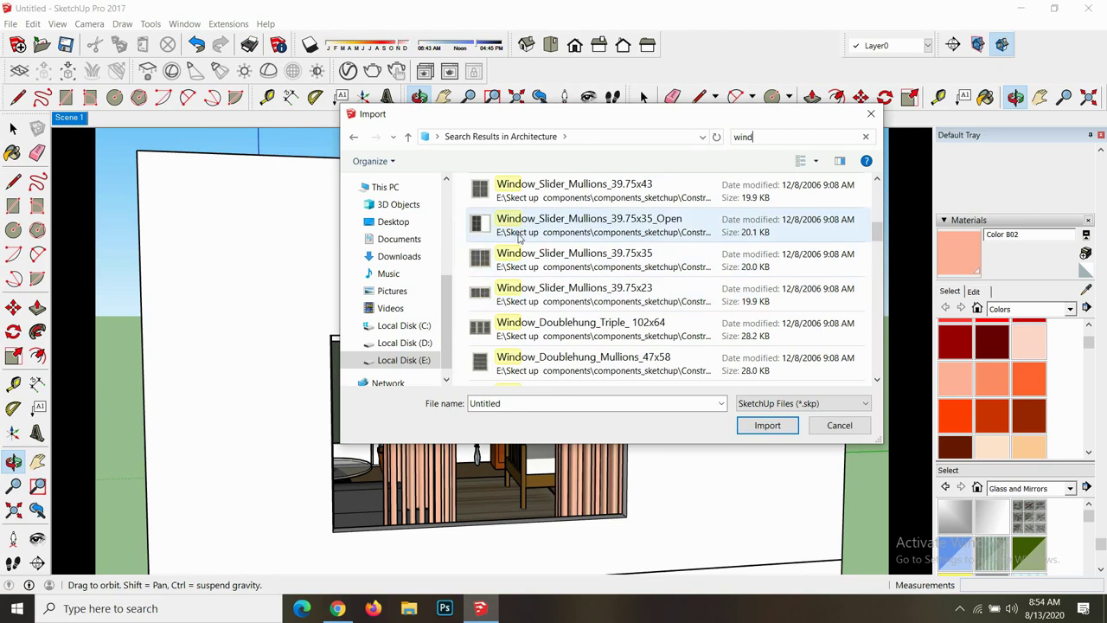
scroll(522, 247, up, 2)
scroll(519, 222, up, 1)
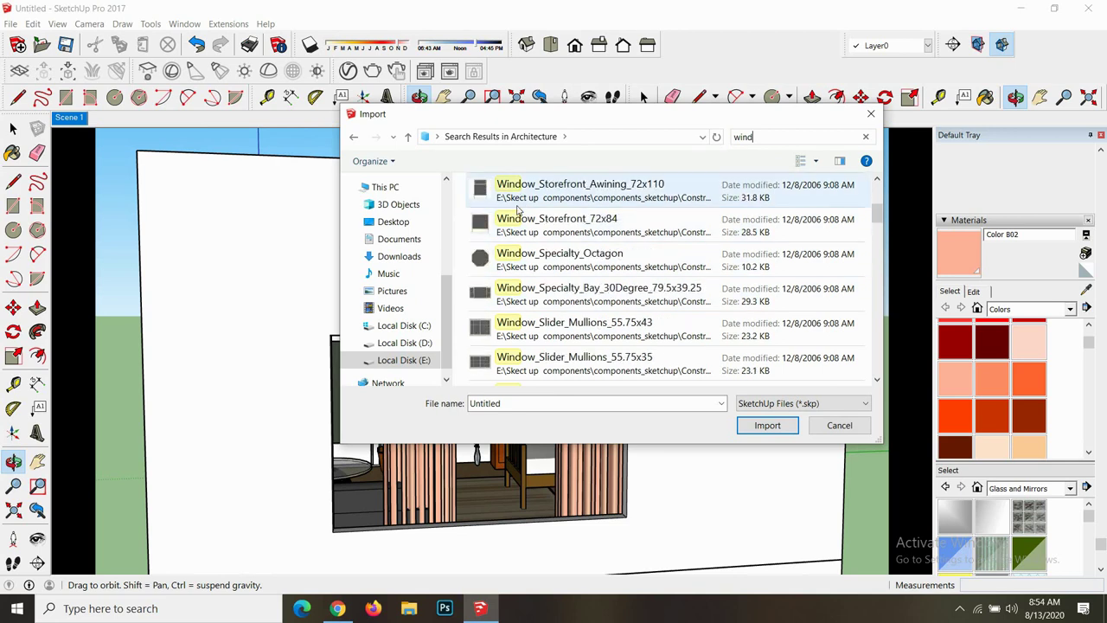
scroll(517, 212, up, 3)
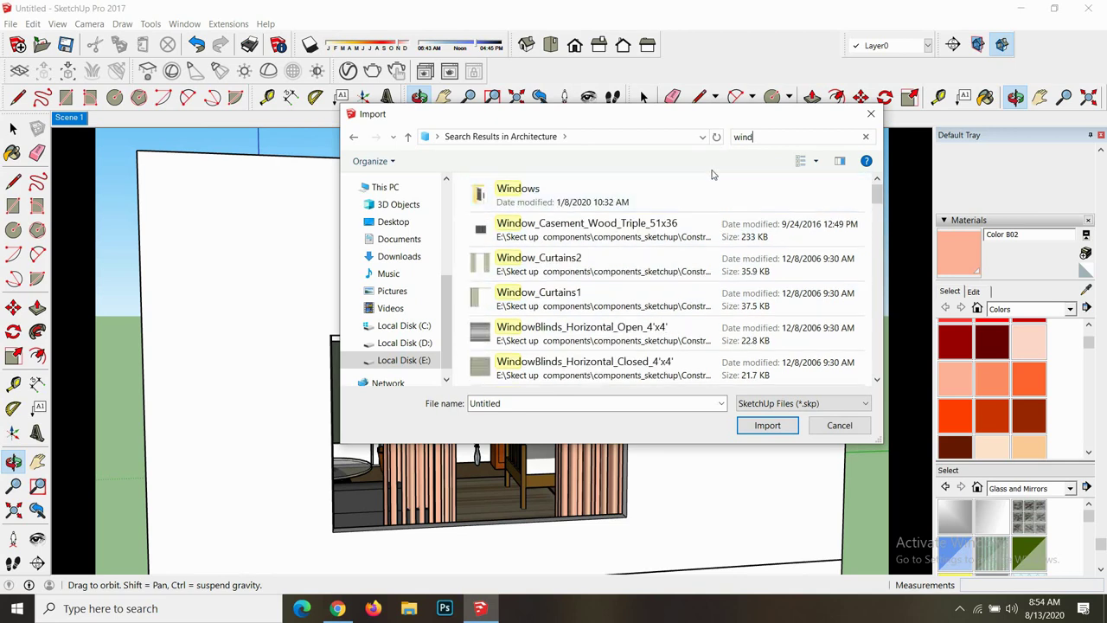
text(ow)
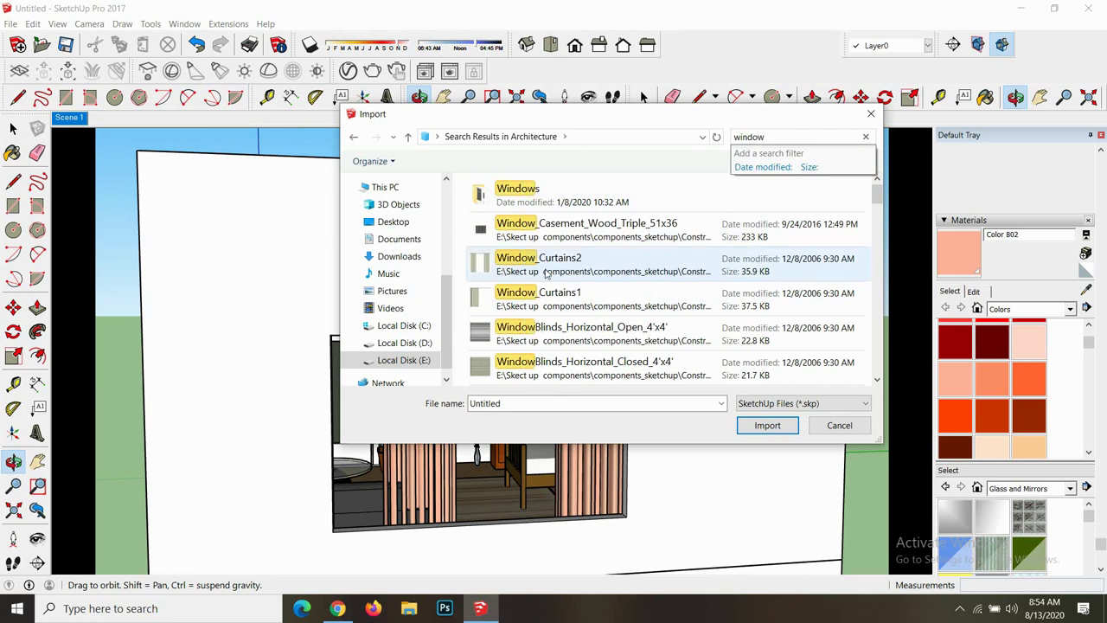
scroll(548, 270, down, 5)
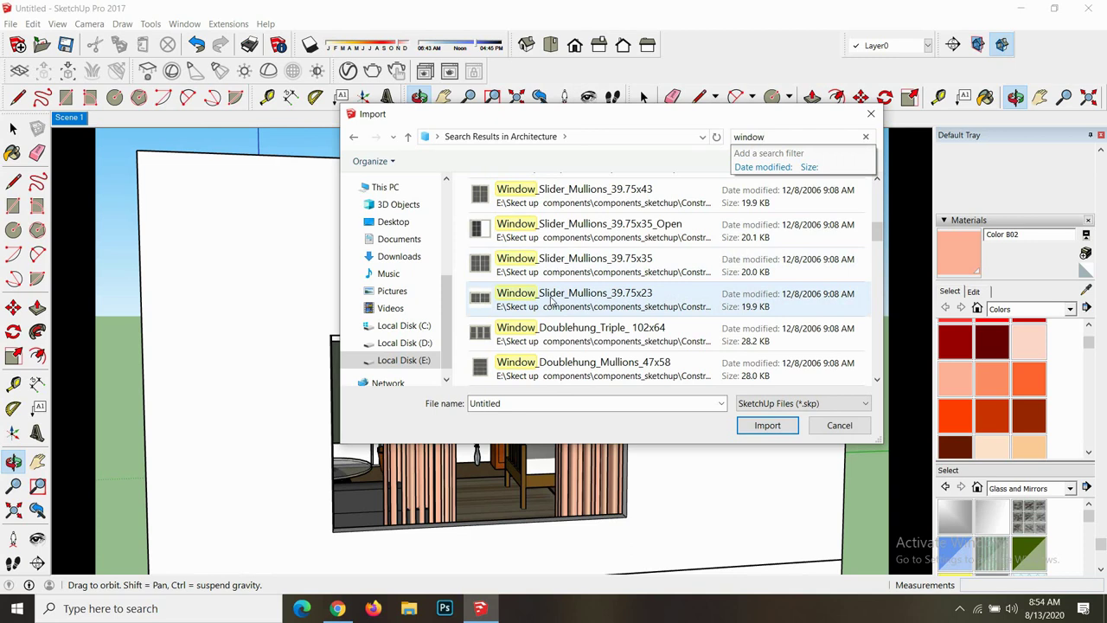
click(551, 301)
click(766, 426)
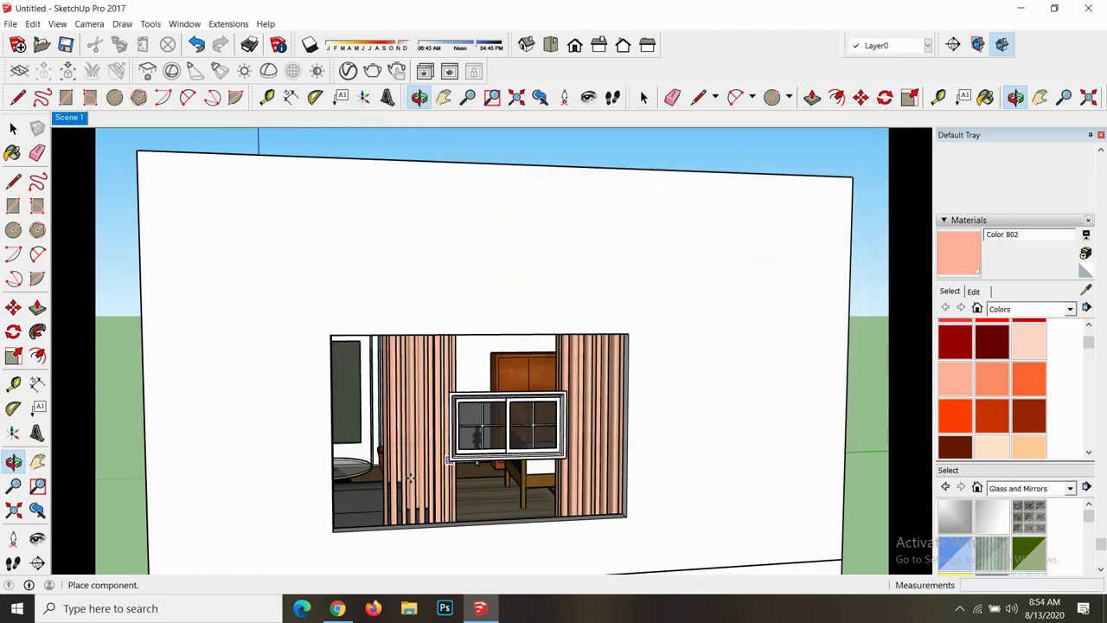
- Place the sliding window on the outer wall and scale it wider, to about 2.48 width
click(334, 536)
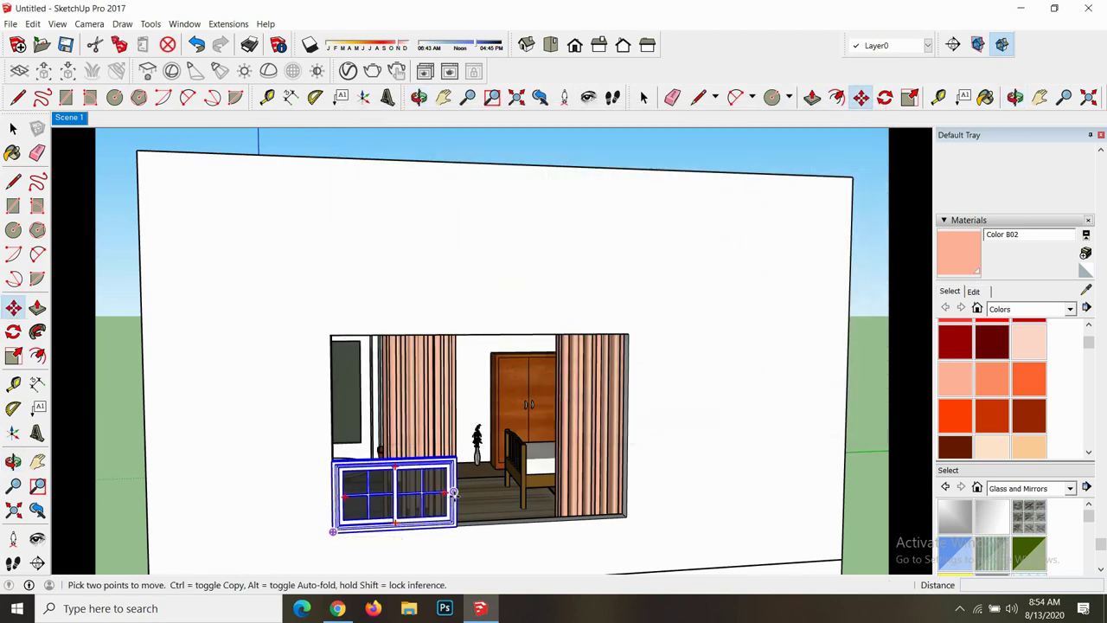
key(s)
scroll(456, 492, up, 3)
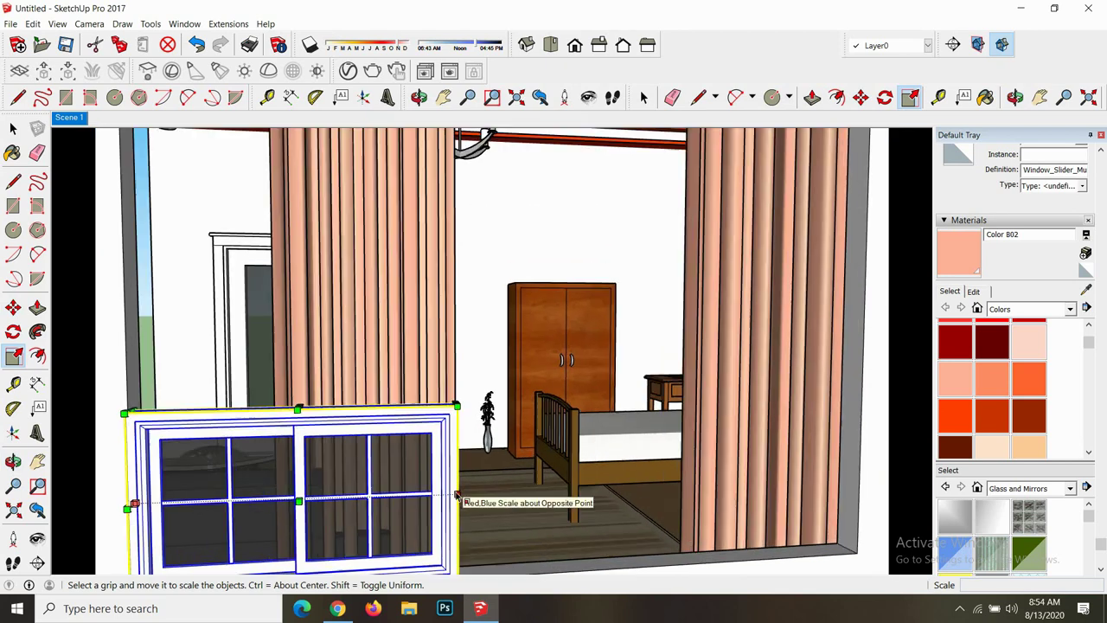
mouse_move(456, 492)
mouse_down()
mouse_move(810, 416)
mouse_move(806, 389)
mouse_up()
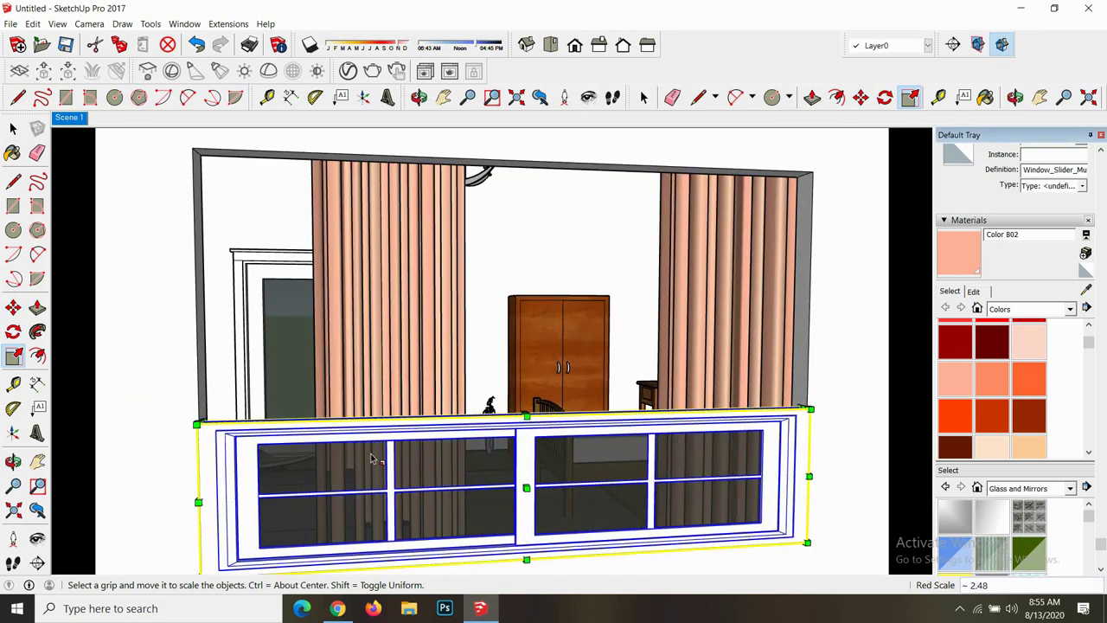
- Stretch the window taller, then finish scaling and clear the selection
scroll(523, 418, up, 5)
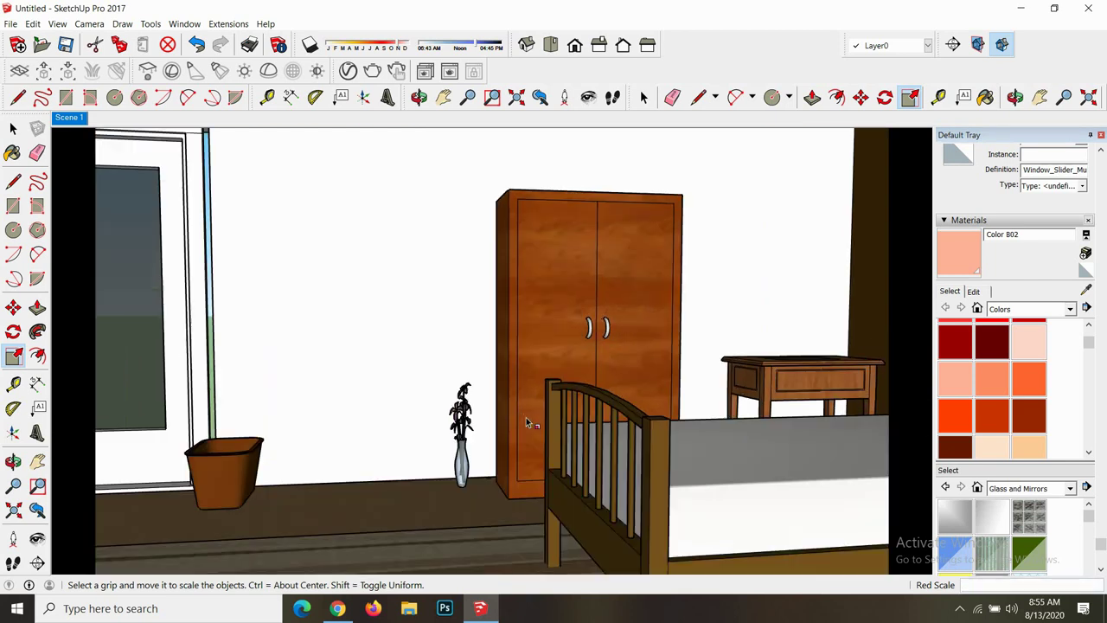
scroll(545, 441, down, 2)
scroll(548, 443, down, 3)
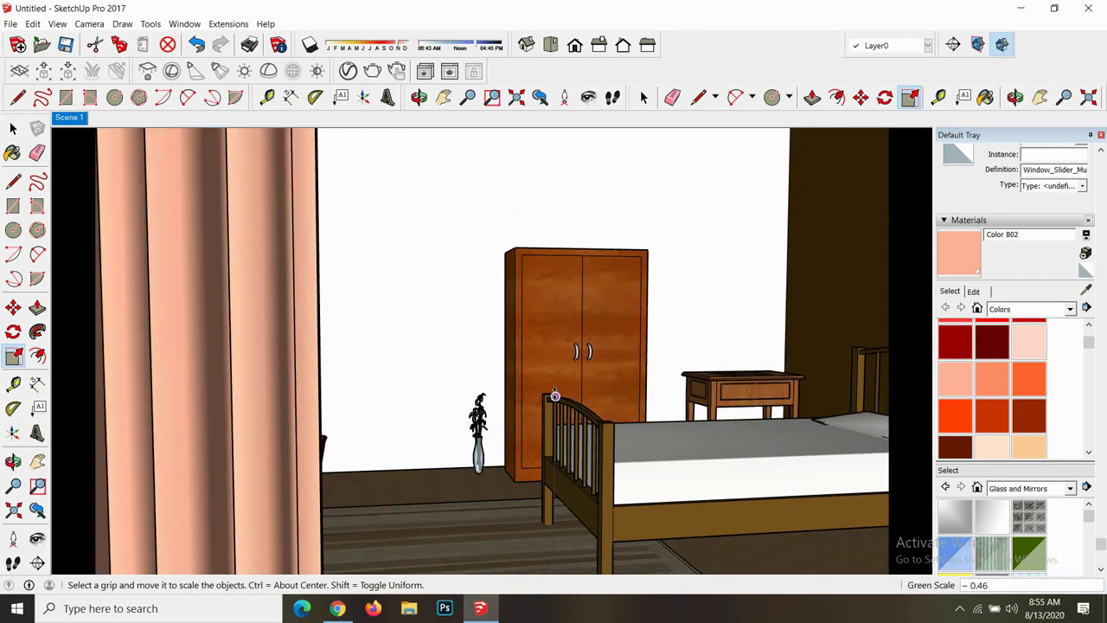
scroll(547, 443, down, 3)
scroll(548, 416, down, 2)
mouse_move(554, 353)
mouse_down()
mouse_move(556, 265)
mouse_move(711, 270)
mouse_up()
scroll(477, 326, down, 2)
scroll(482, 329, down, 2)
key(space)
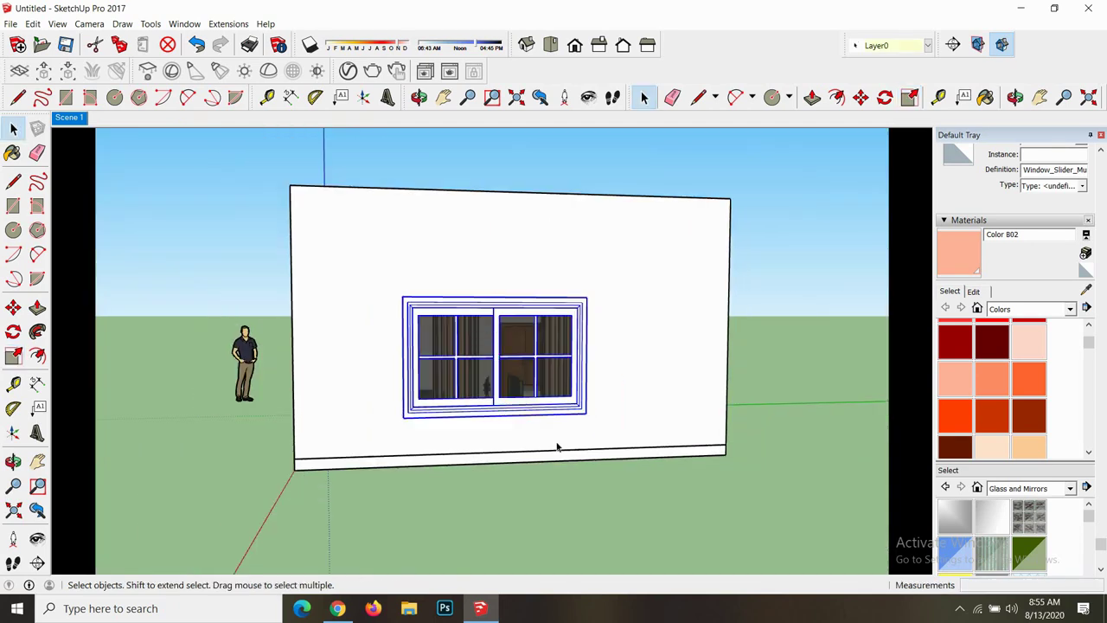
key(Escape)
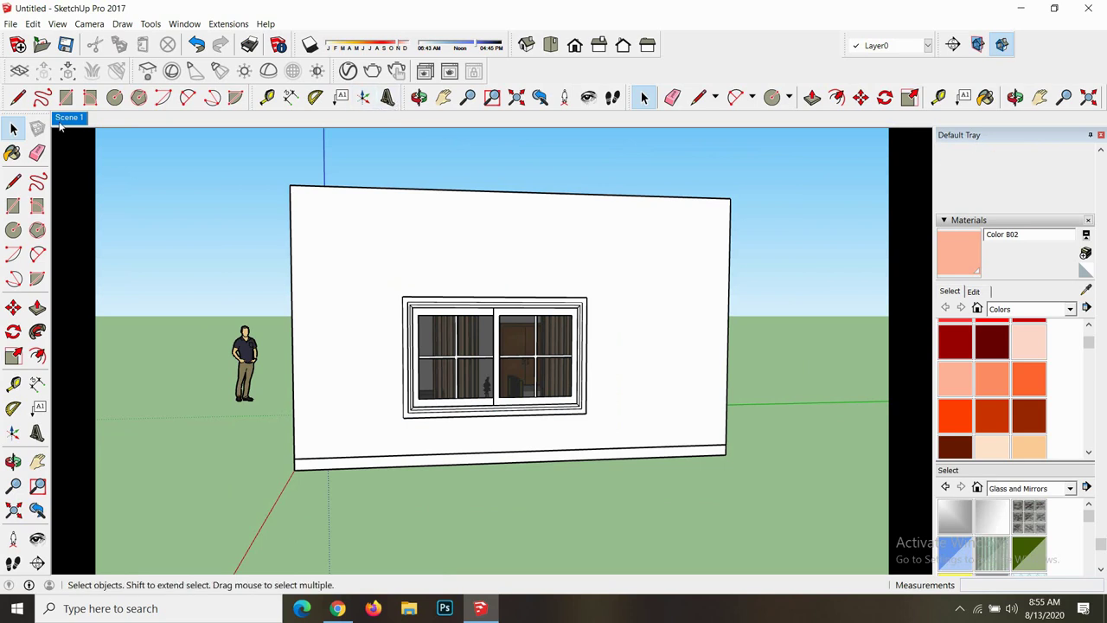
- Go to Scene 1 and zoom in on the existing ceiling spot light
click(65, 119)
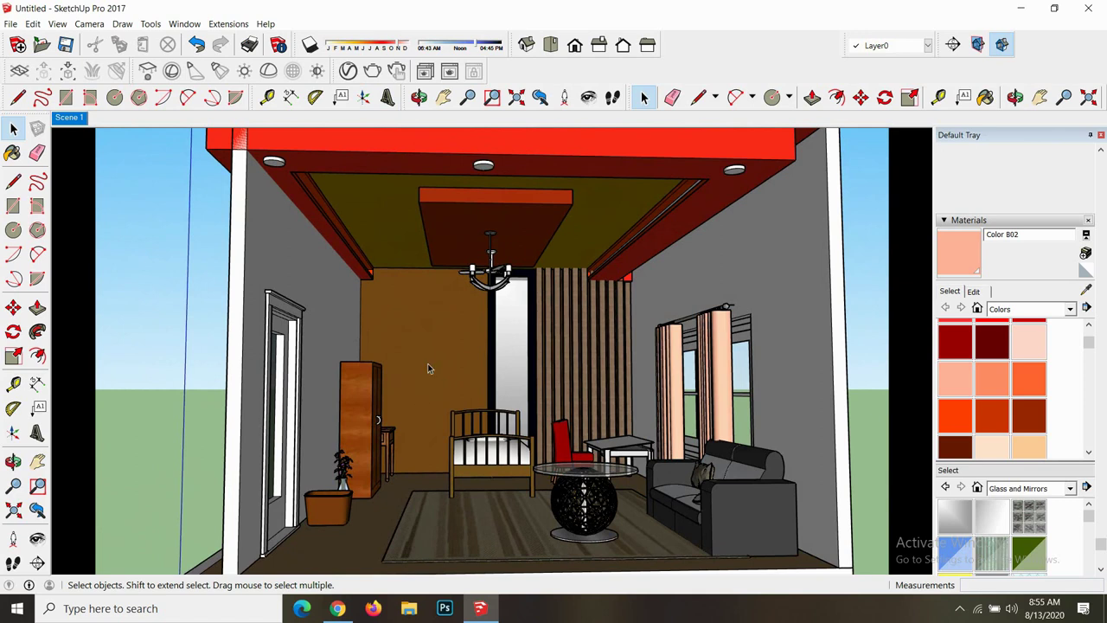
scroll(431, 307, down, 2)
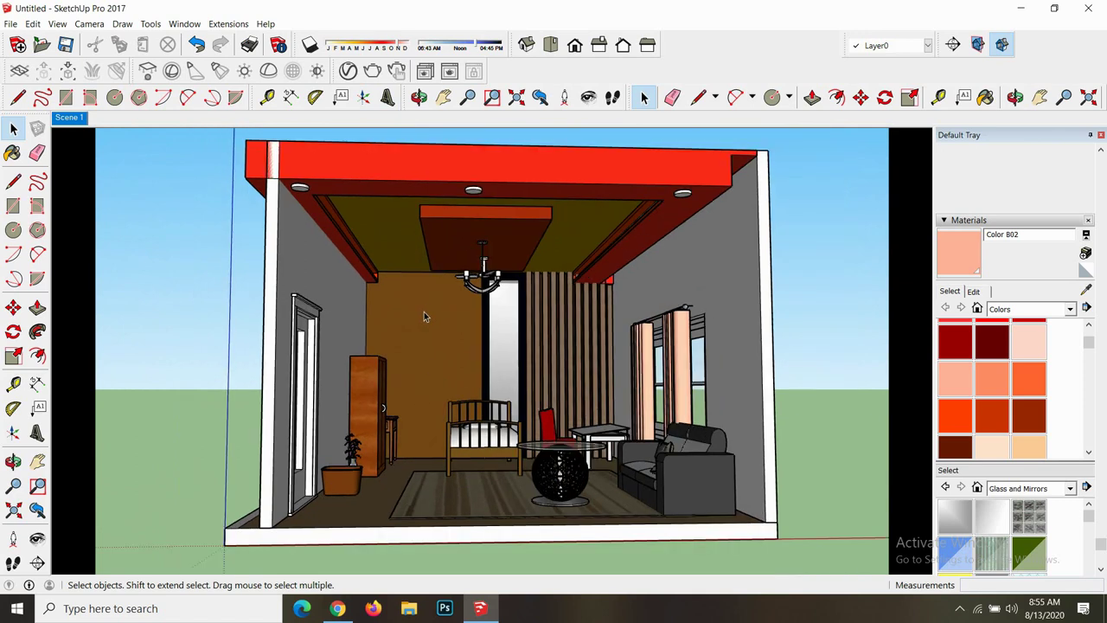
scroll(493, 322, down, 2)
scroll(494, 322, up, 5)
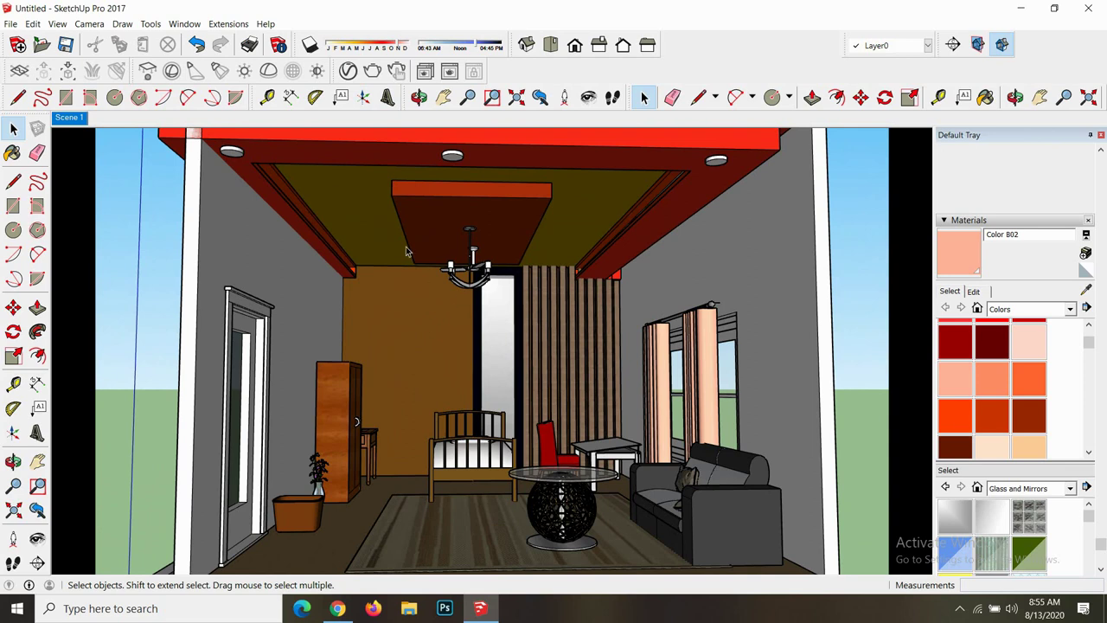
scroll(237, 144, up, 1)
scroll(242, 152, up, 1)
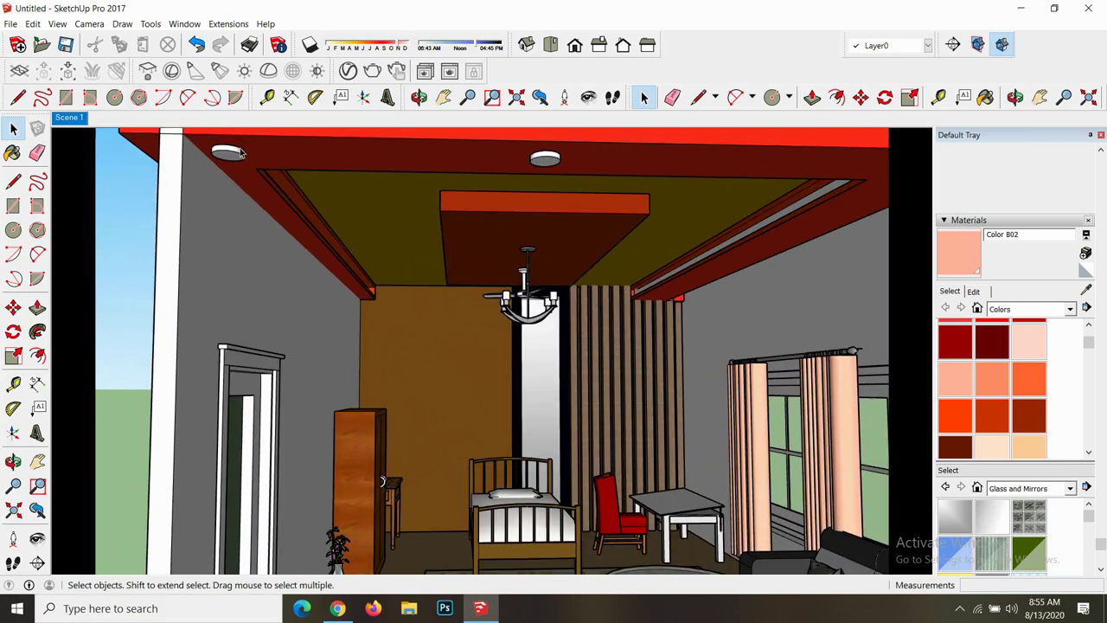
click(192, 74)
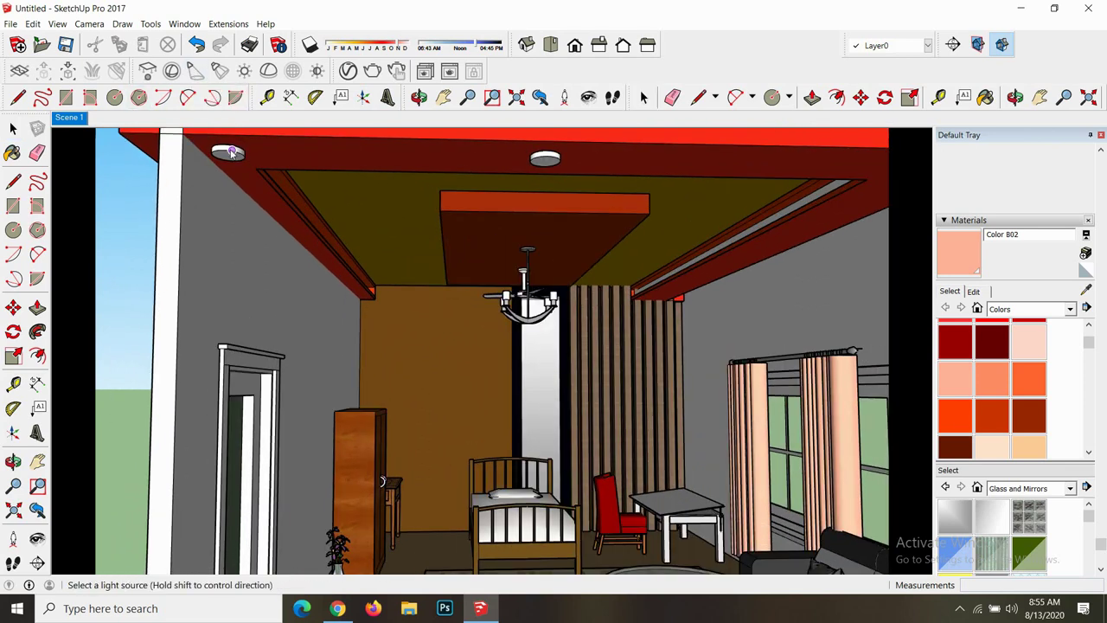
scroll(229, 158, up, 1)
scroll(230, 158, up, 1)
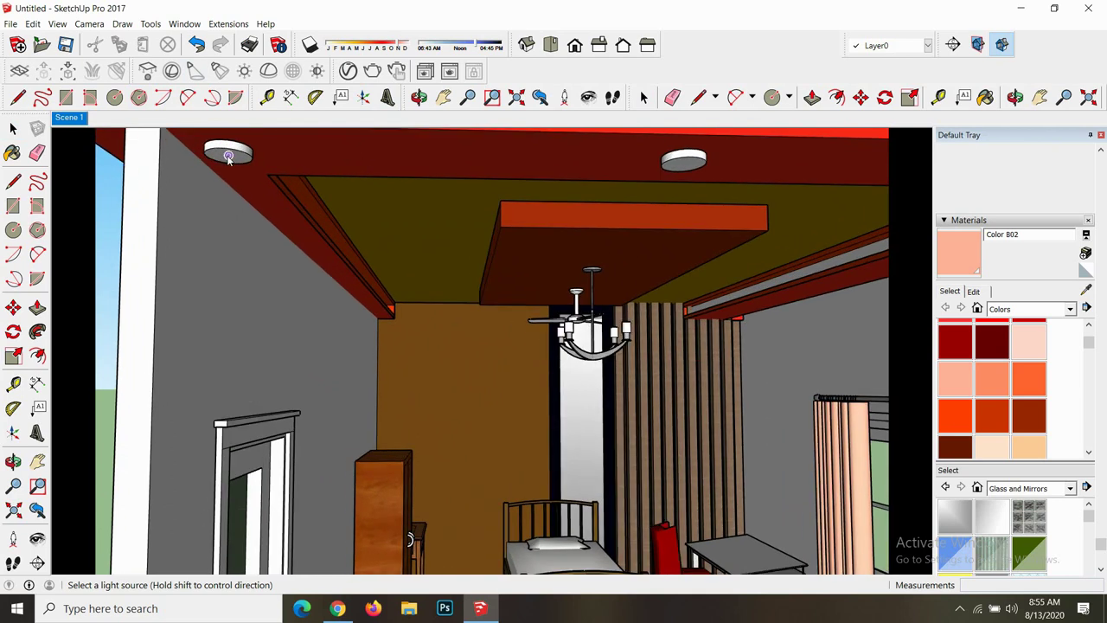
scroll(230, 159, up, 1)
scroll(262, 175, down, 2)
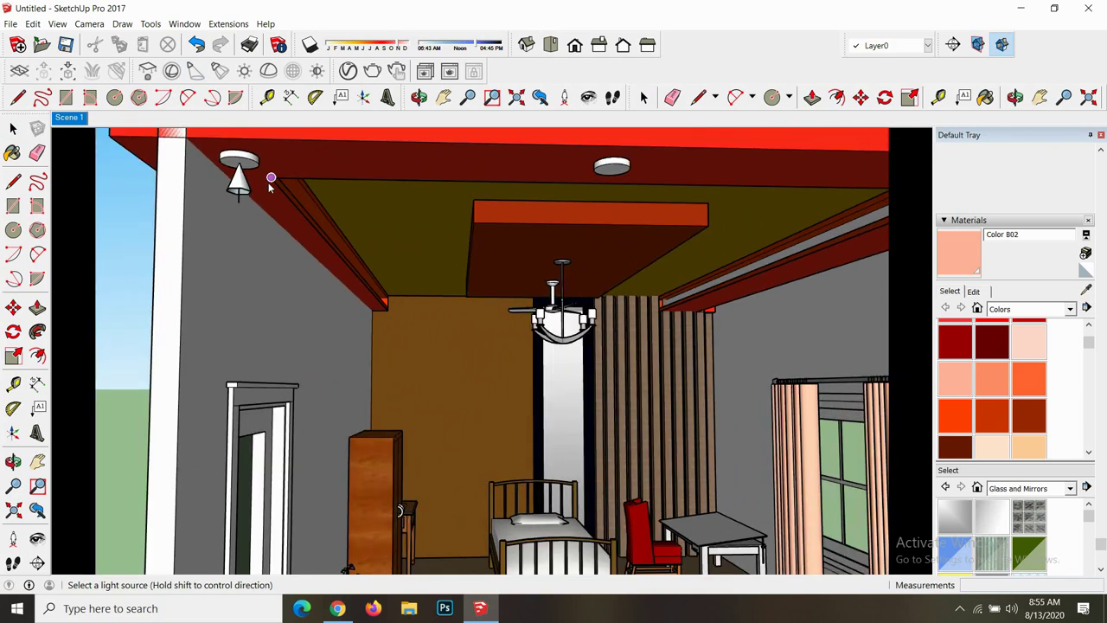
scroll(422, 182, up, 1)
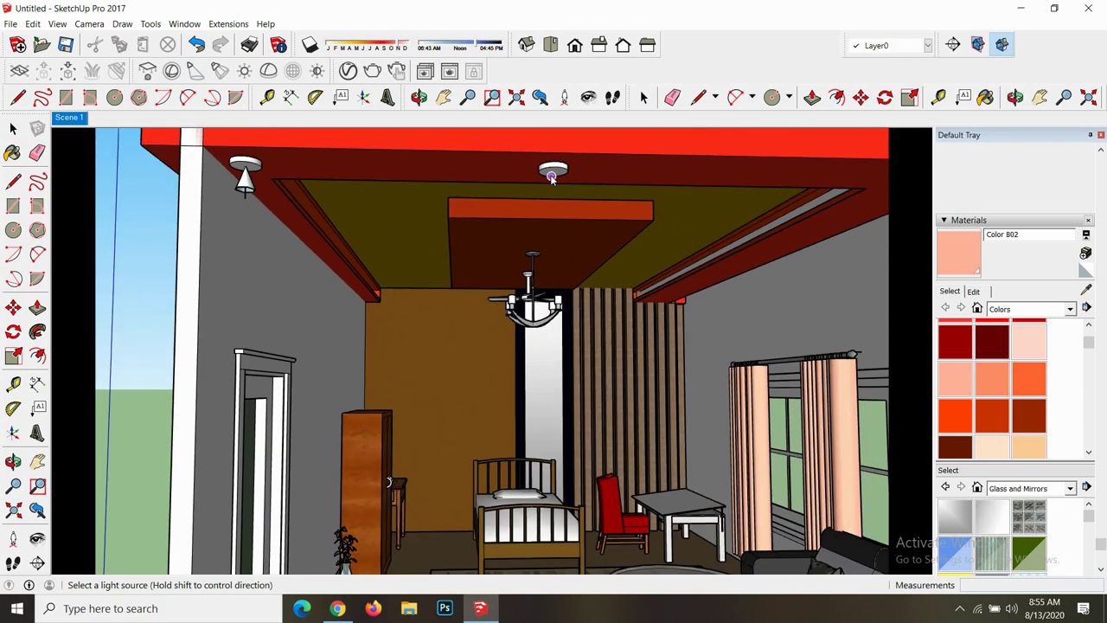
key(space)
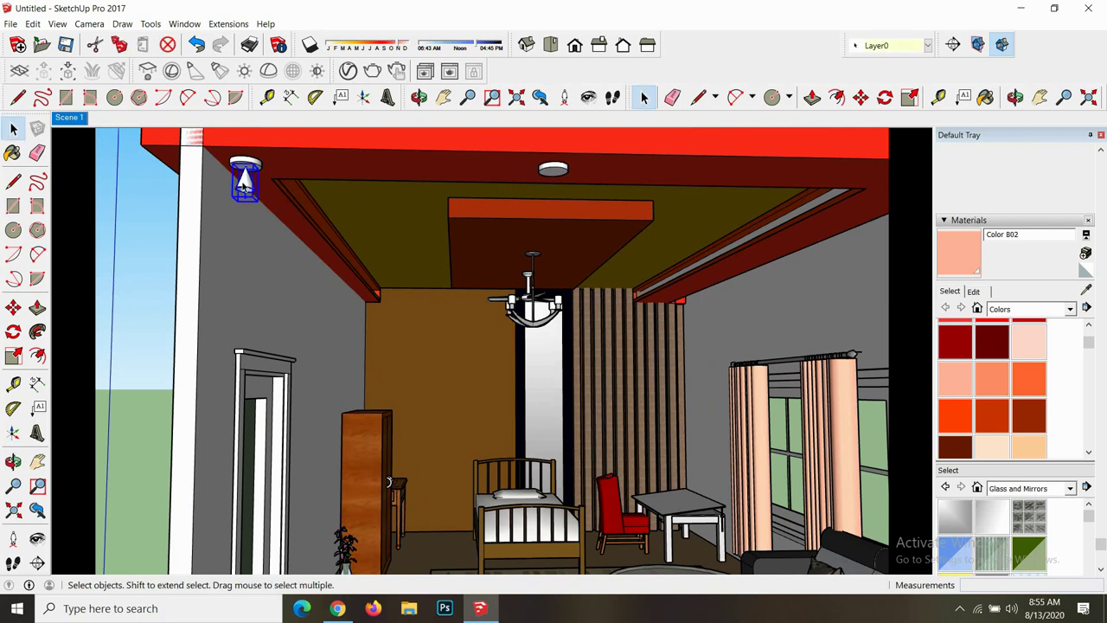
- Copy the spot light to sit under the central ceiling fixture
key(m)
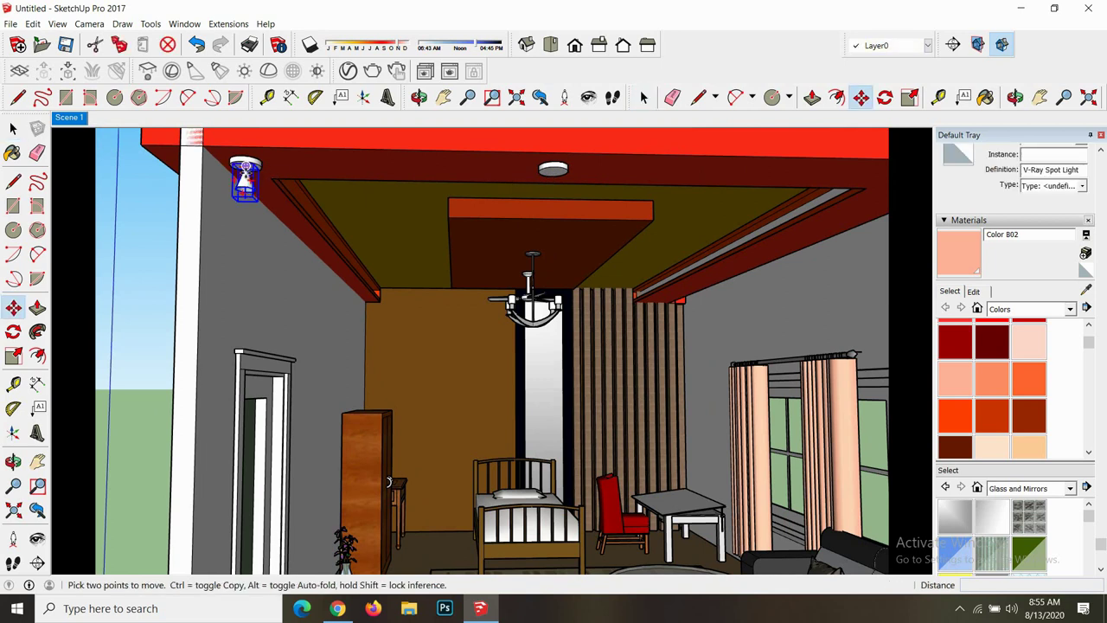
key(ctrl)
click(246, 167)
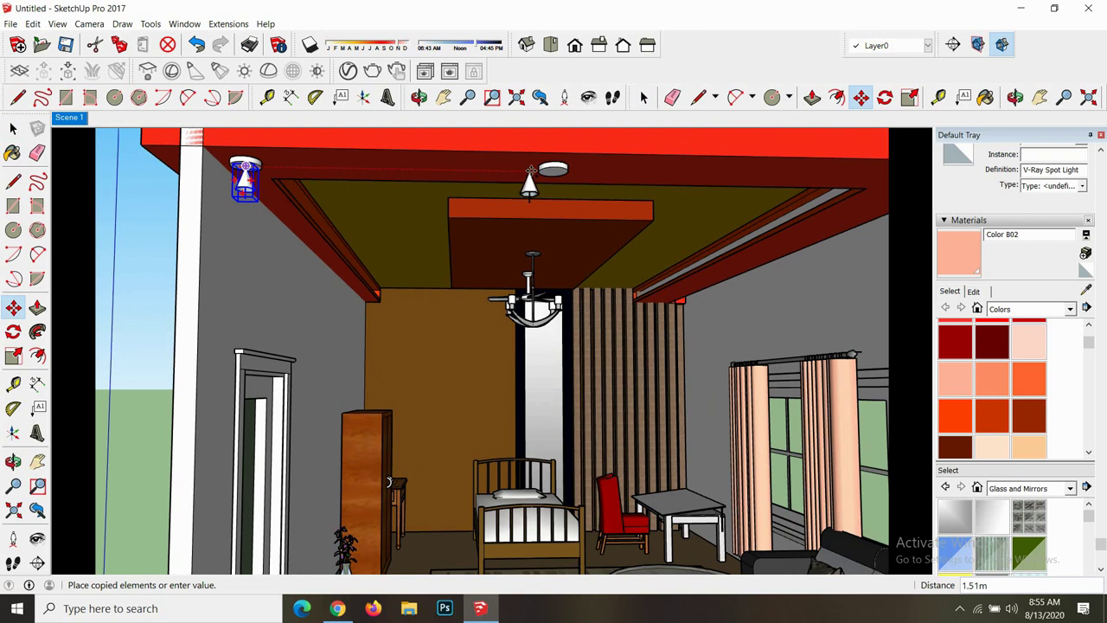
scroll(551, 171, up, 1)
click(554, 172)
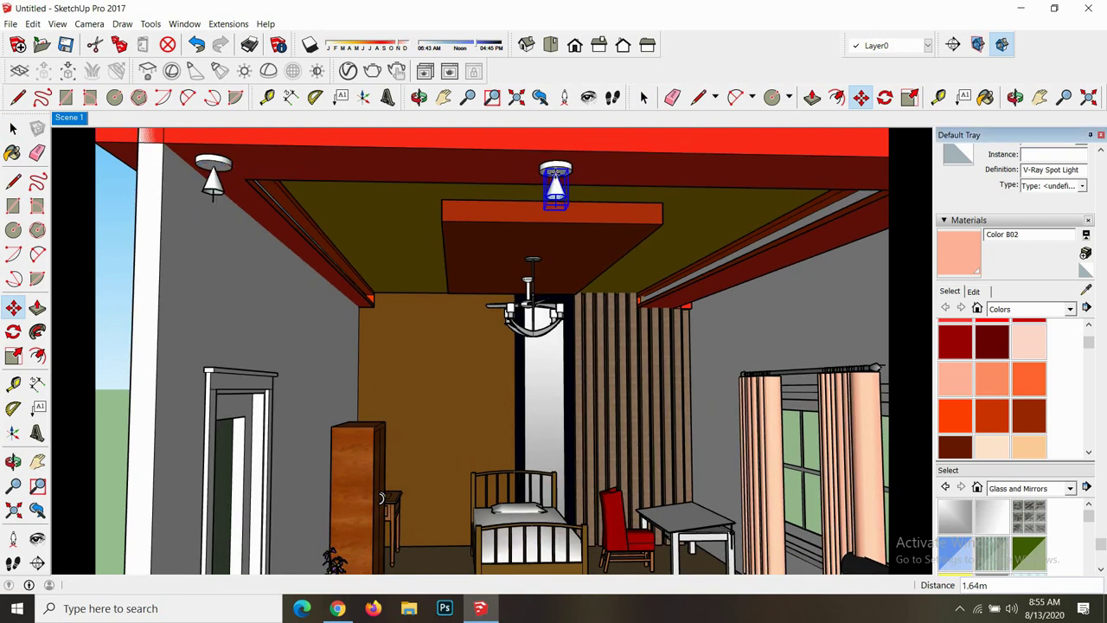
key(q)
key(m)
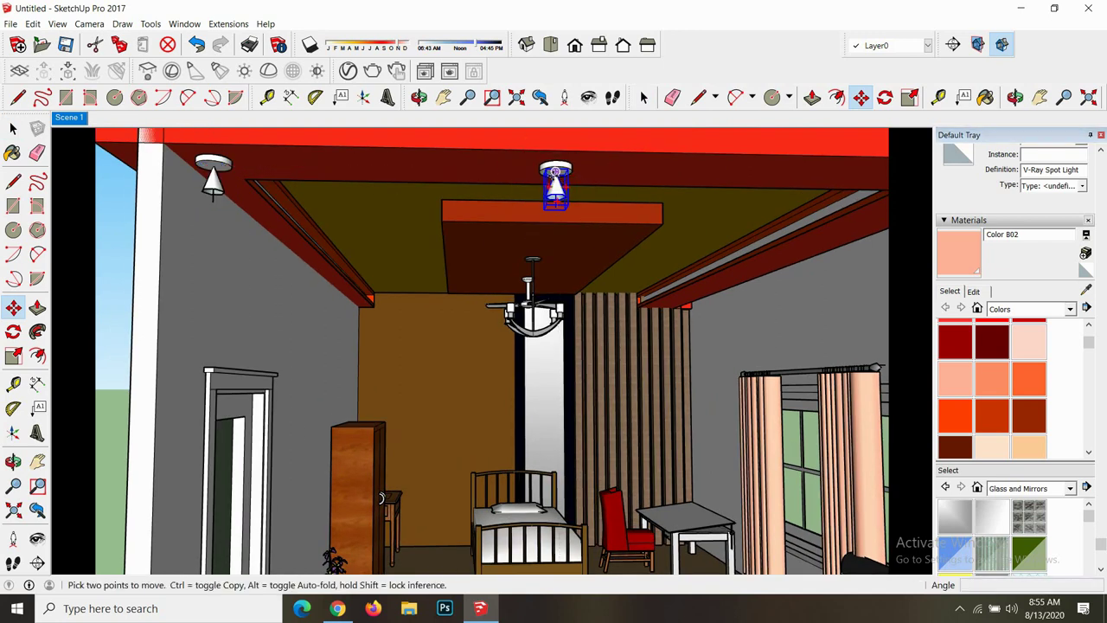
key(q)
scroll(556, 176, up, 1)
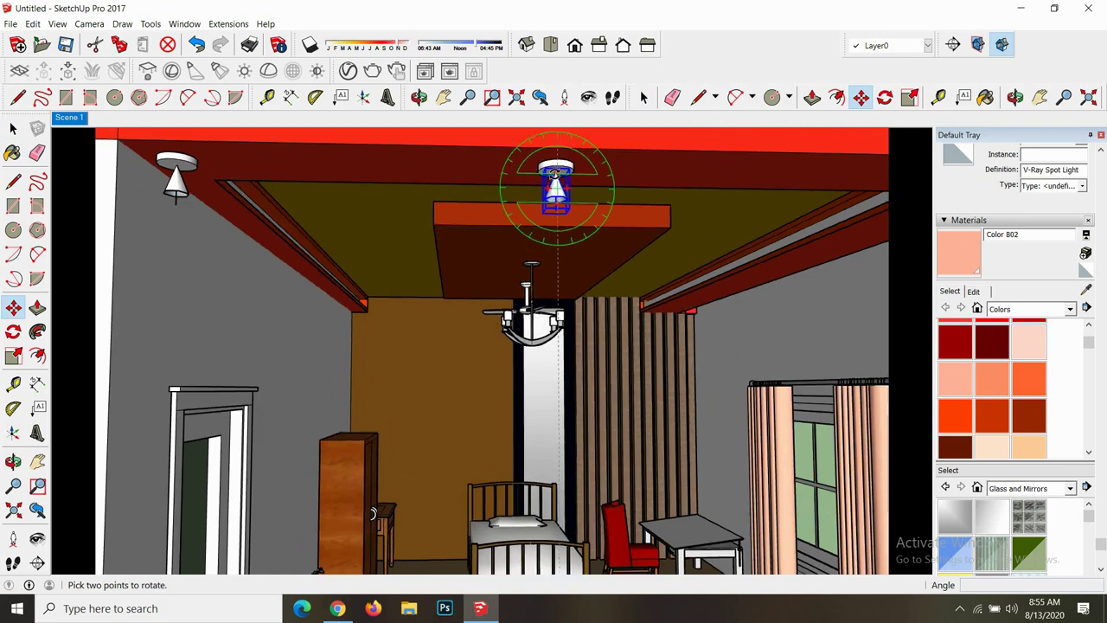
scroll(556, 177, up, 2)
key(m)
scroll(555, 175, up, 1)
key(q)
key(m)
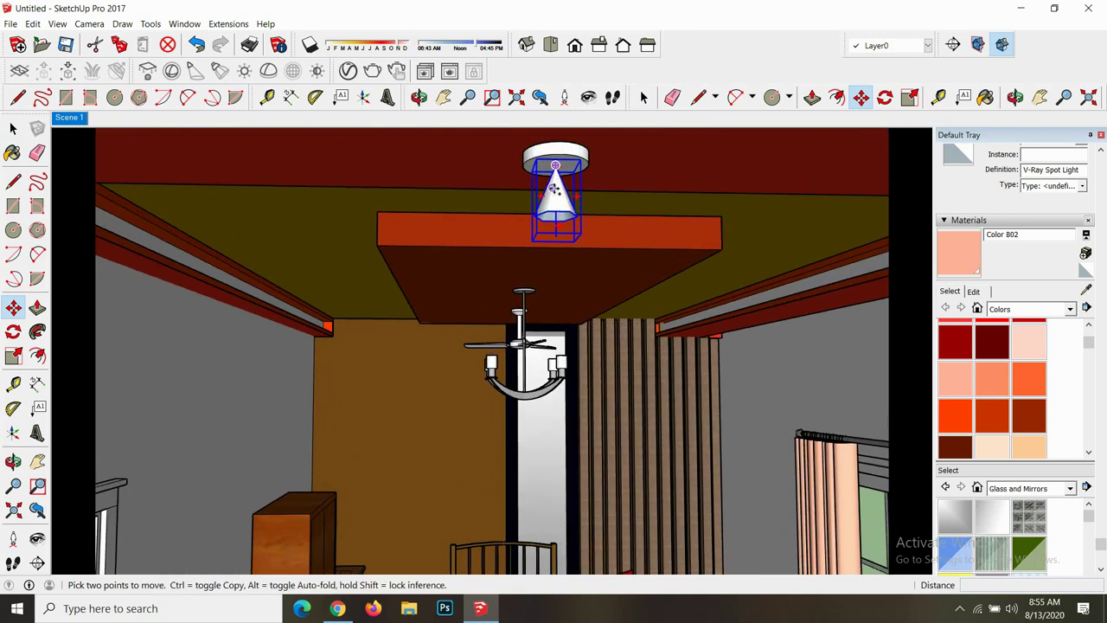
- Copy the middle spot light under the right ceiling downlight
key(ctrl)
click(440, 231)
scroll(433, 247, down, 2)
scroll(425, 248, down, 2)
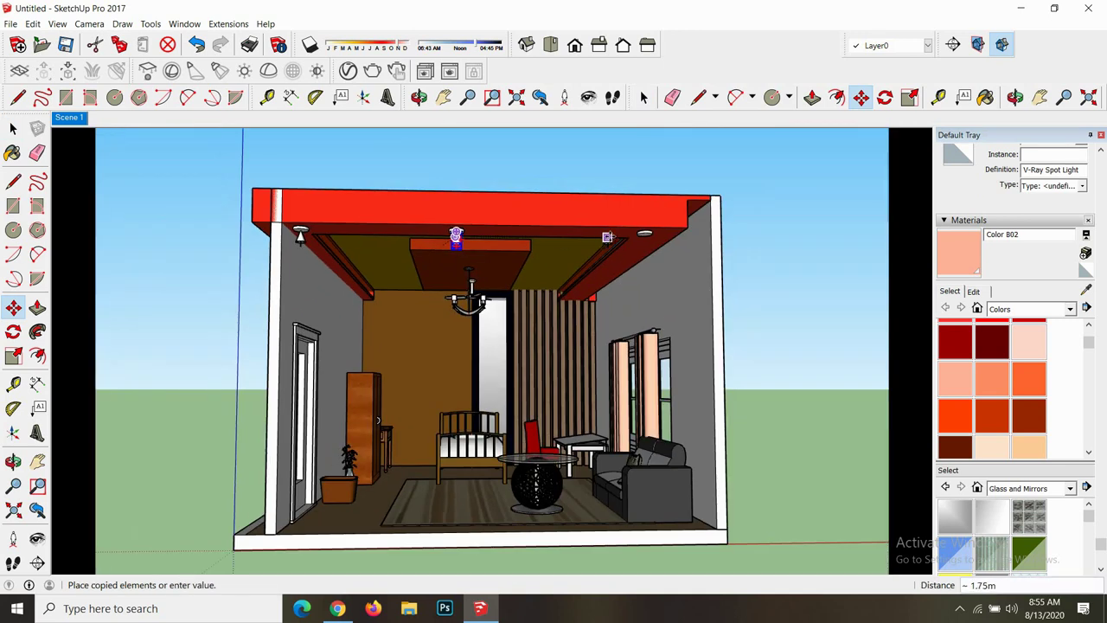
scroll(606, 247, up, 4)
scroll(647, 235, up, 2)
scroll(647, 237, up, 2)
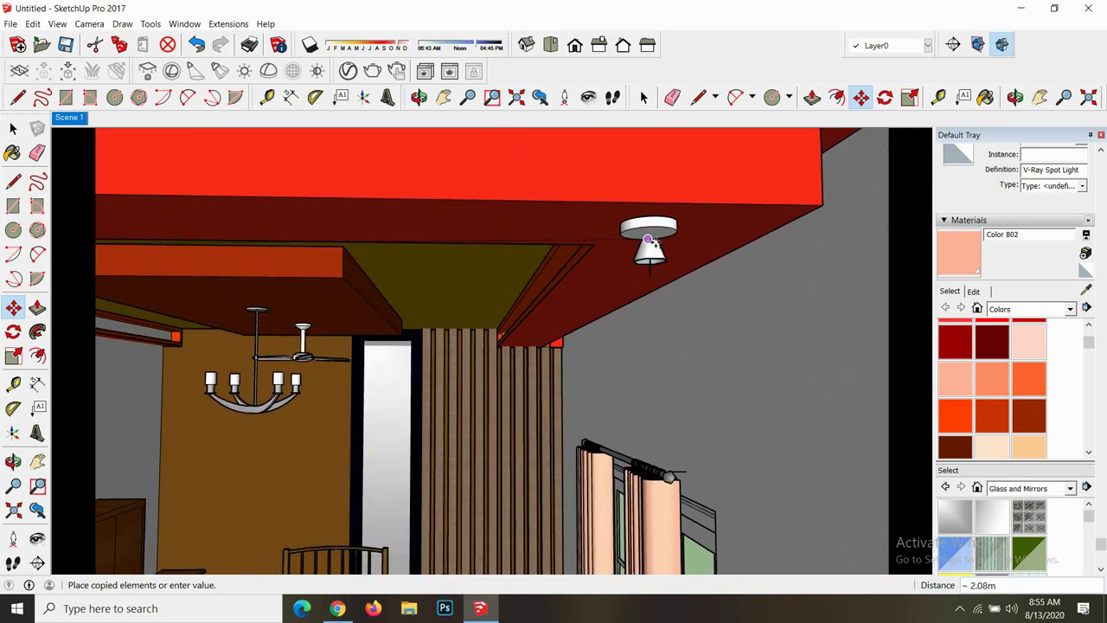
click(648, 251)
scroll(492, 273, down, 2)
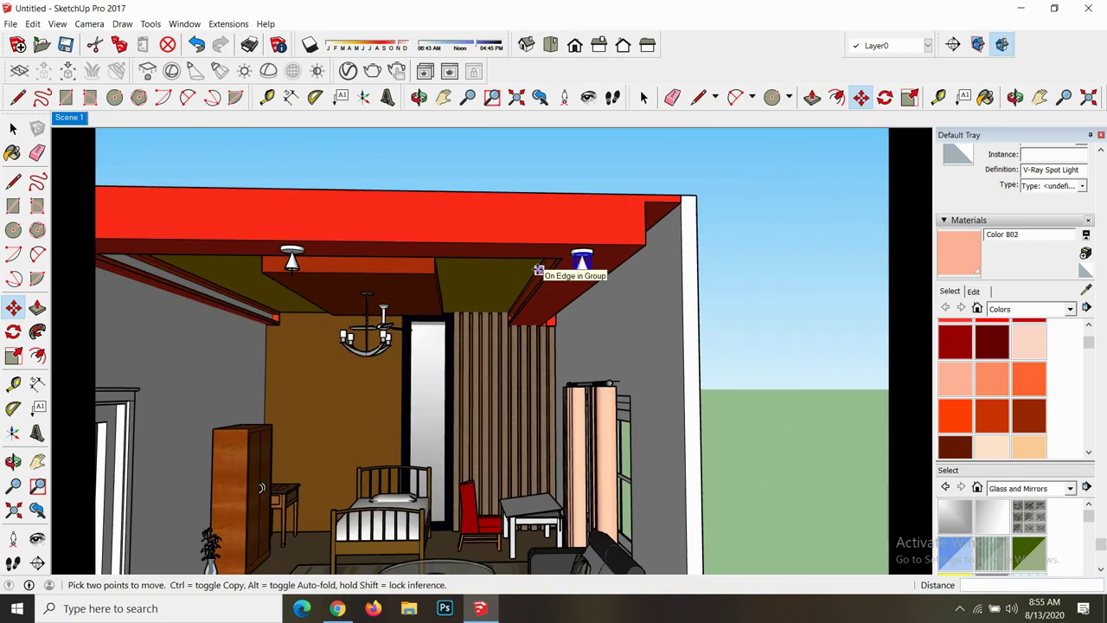
scroll(450, 294, down, 2)
scroll(395, 313, up, 3)
scroll(470, 297, up, 2)
scroll(469, 297, up, 2)
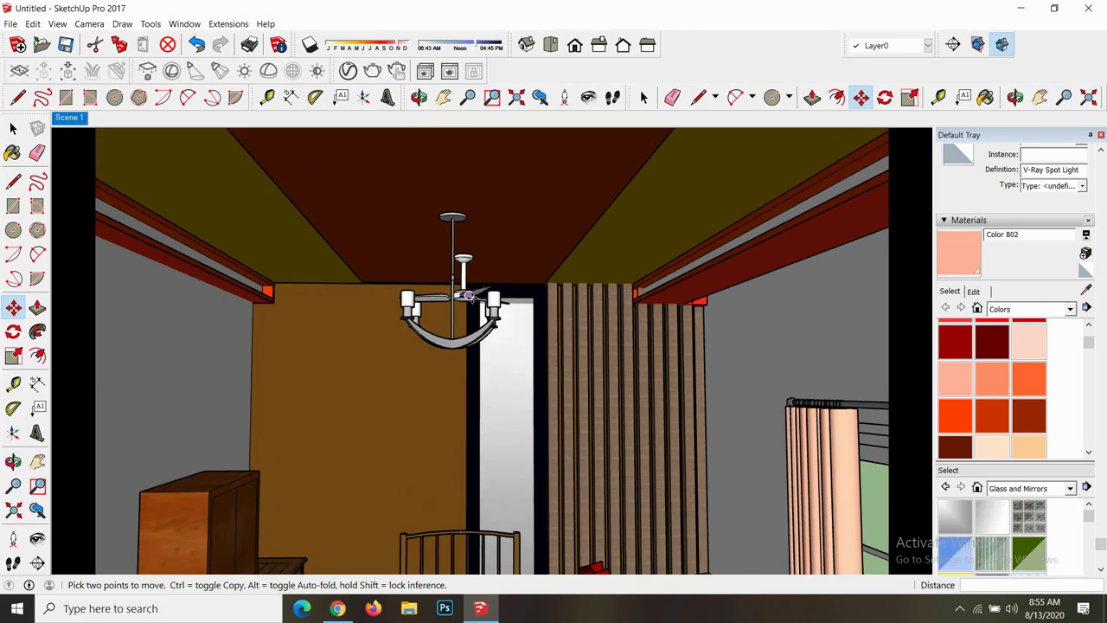
scroll(470, 297, up, 2)
scroll(401, 292, up, 2)
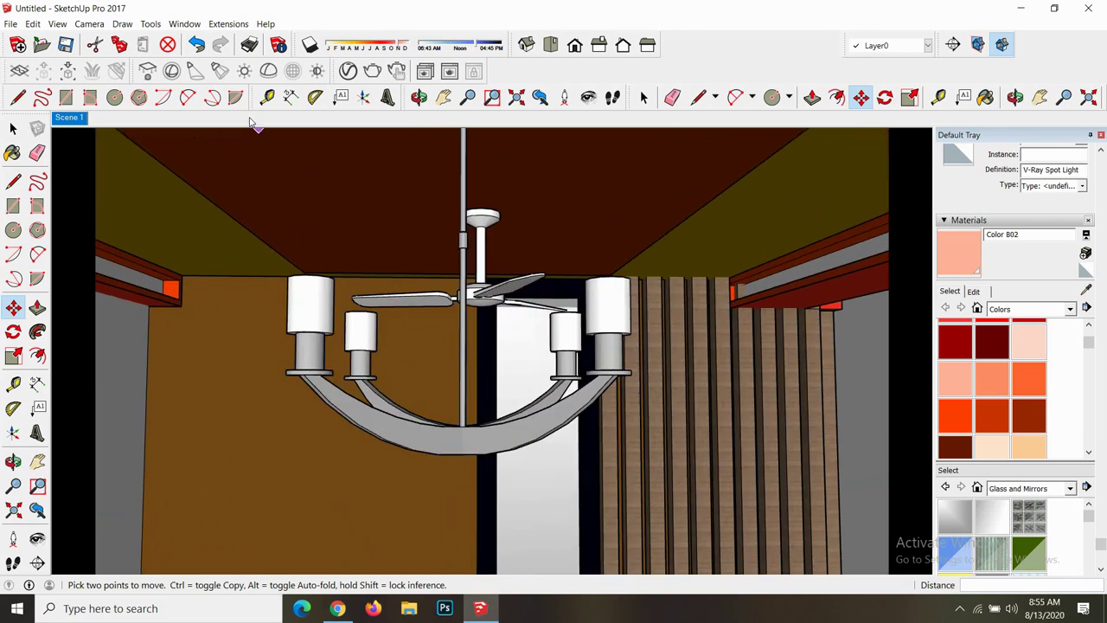
- Place spot lights, without an IES file, under the chandelier's two large and two small shades
click(220, 71)
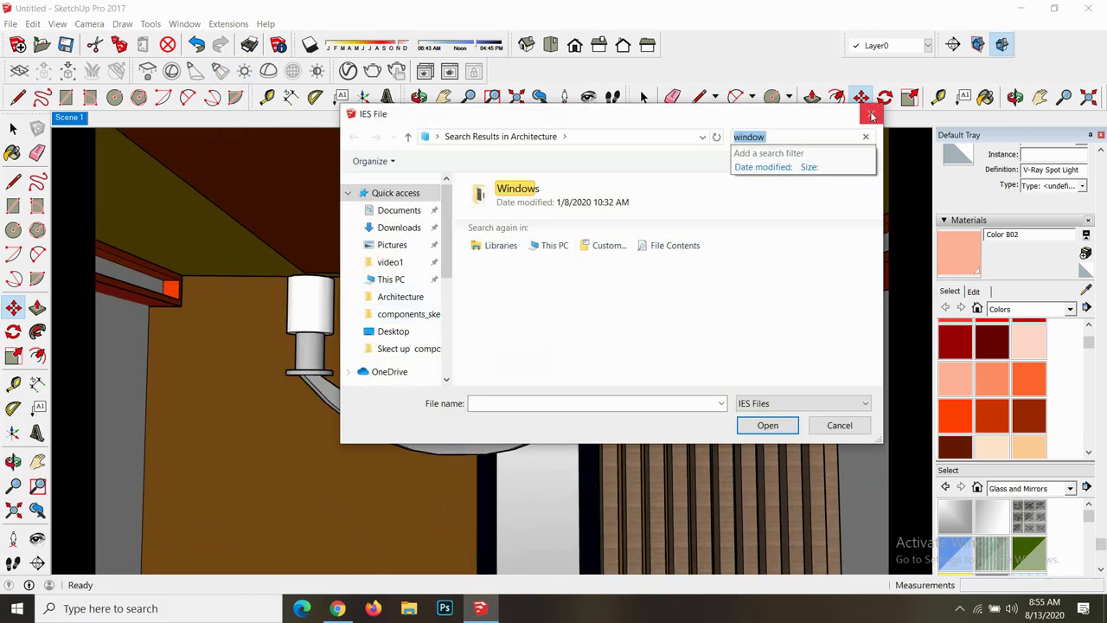
click(872, 115)
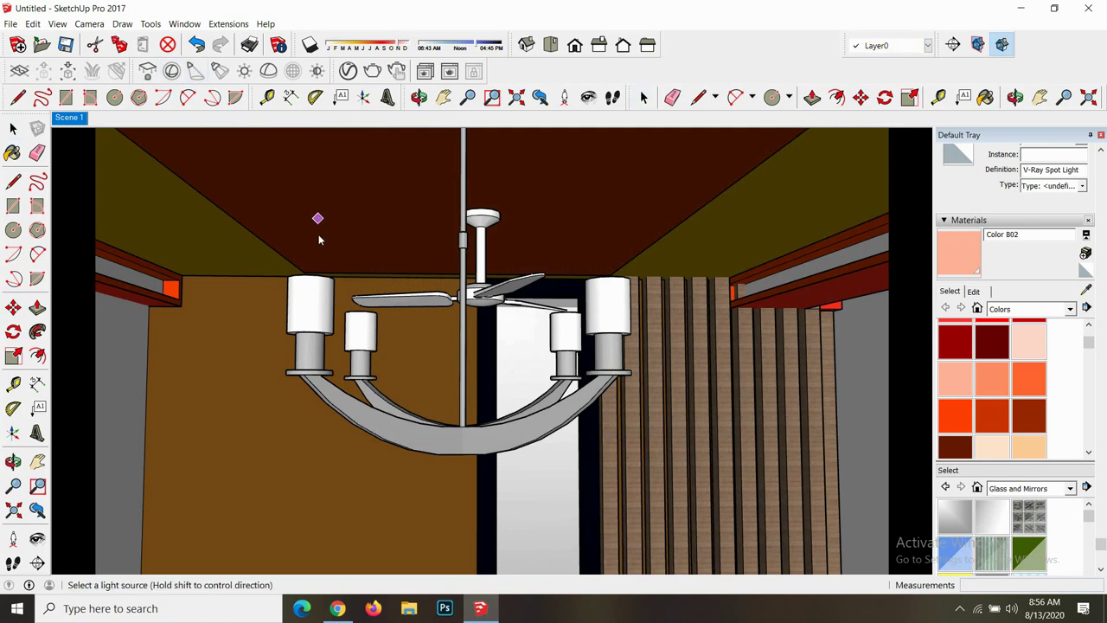
click(313, 307)
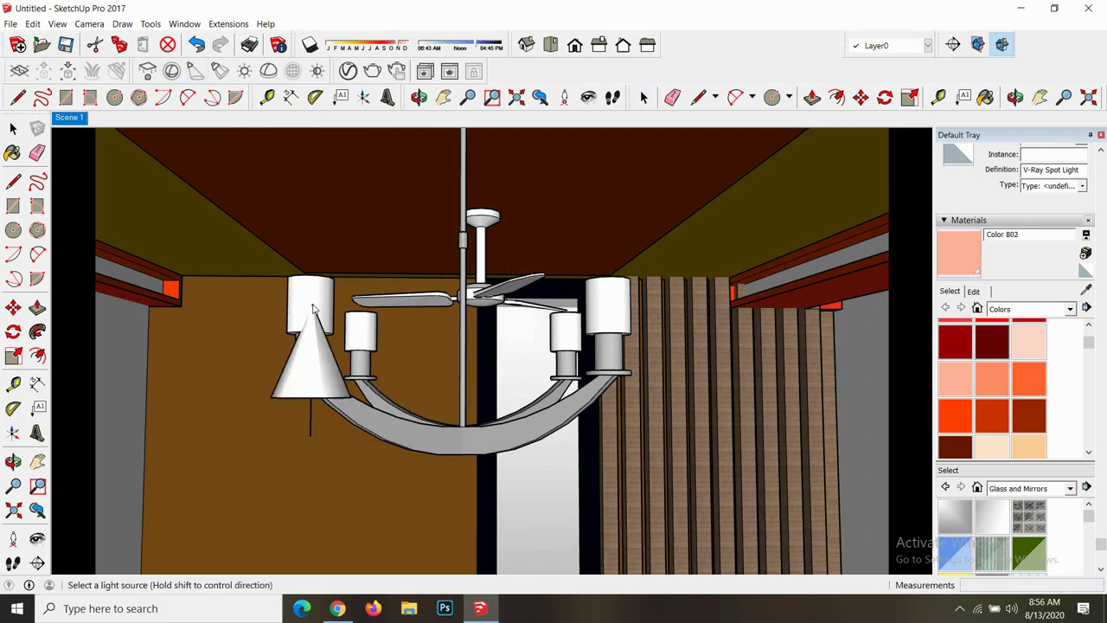
click(362, 338)
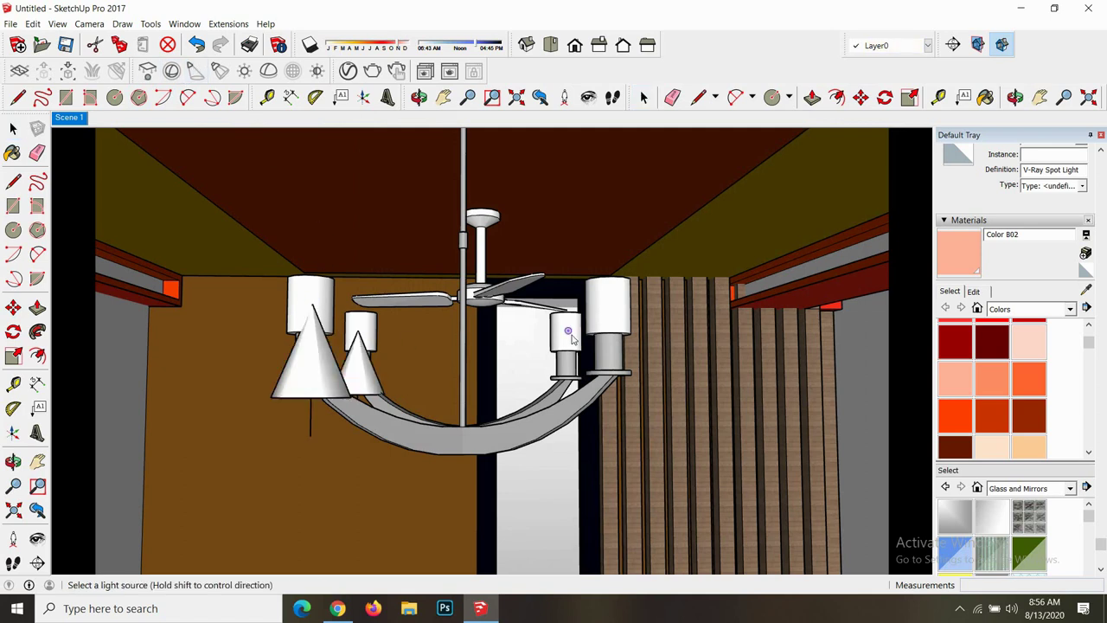
click(568, 334)
click(613, 310)
scroll(489, 295, down, 2)
scroll(478, 286, down, 2)
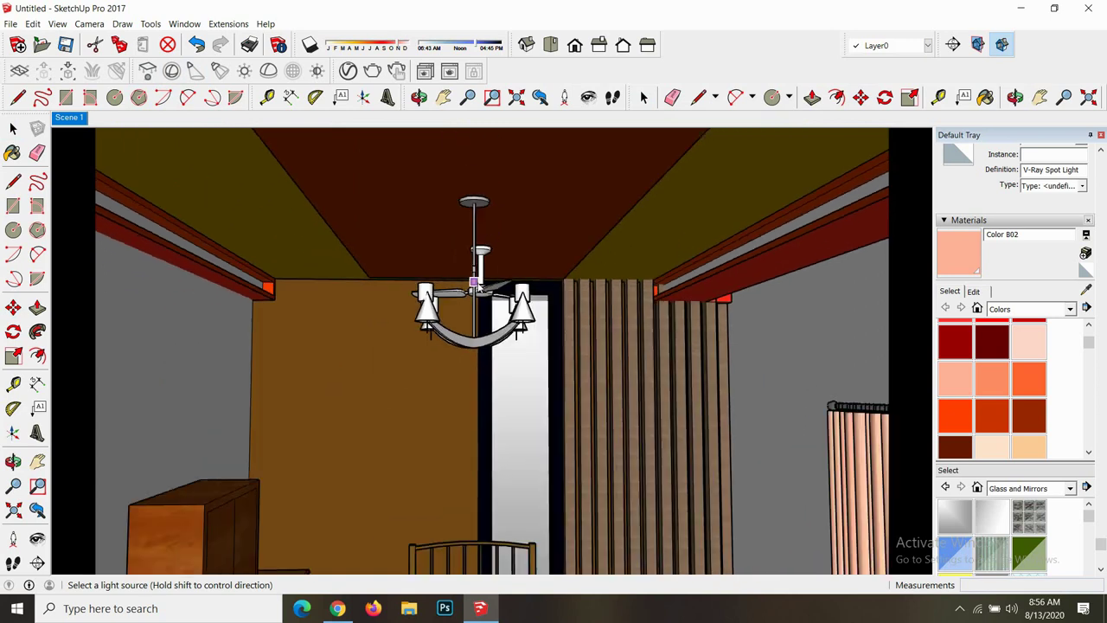
scroll(474, 282, down, 2)
scroll(468, 290, down, 2)
scroll(474, 285, down, 1)
scroll(443, 265, up, 1)
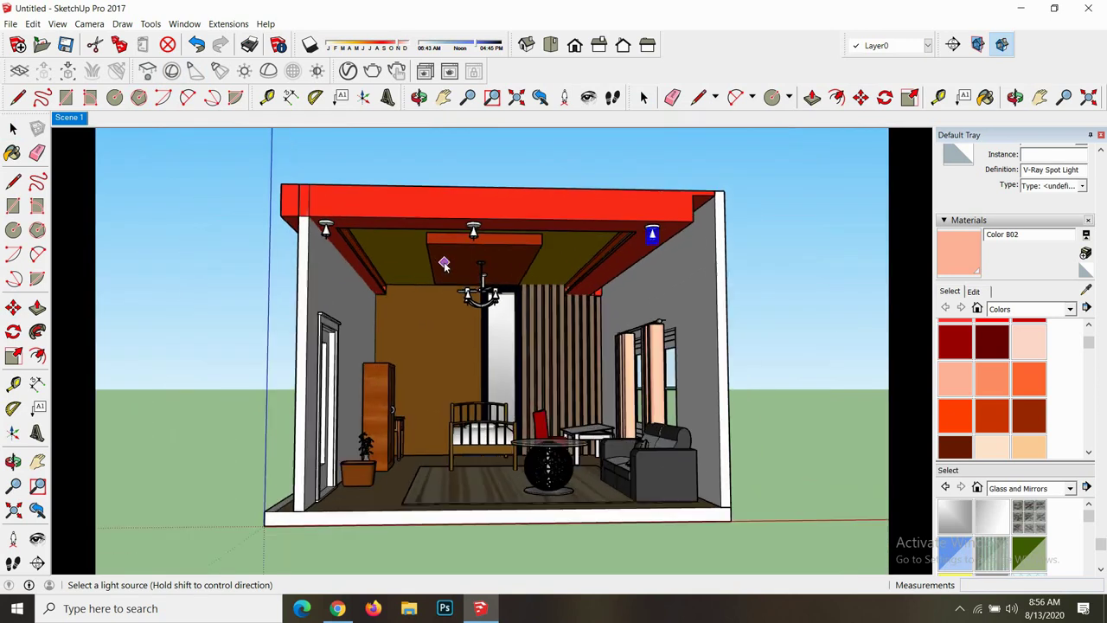
scroll(444, 264, up, 2)
scroll(432, 259, up, 1)
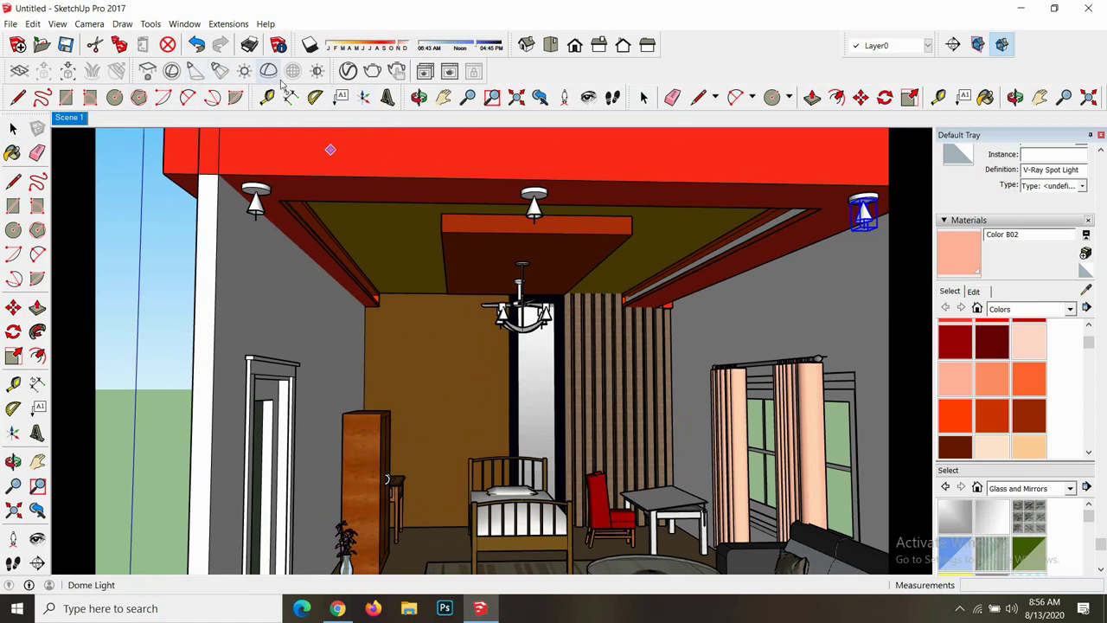
scroll(355, 251, down, 3)
scroll(389, 253, down, 2)
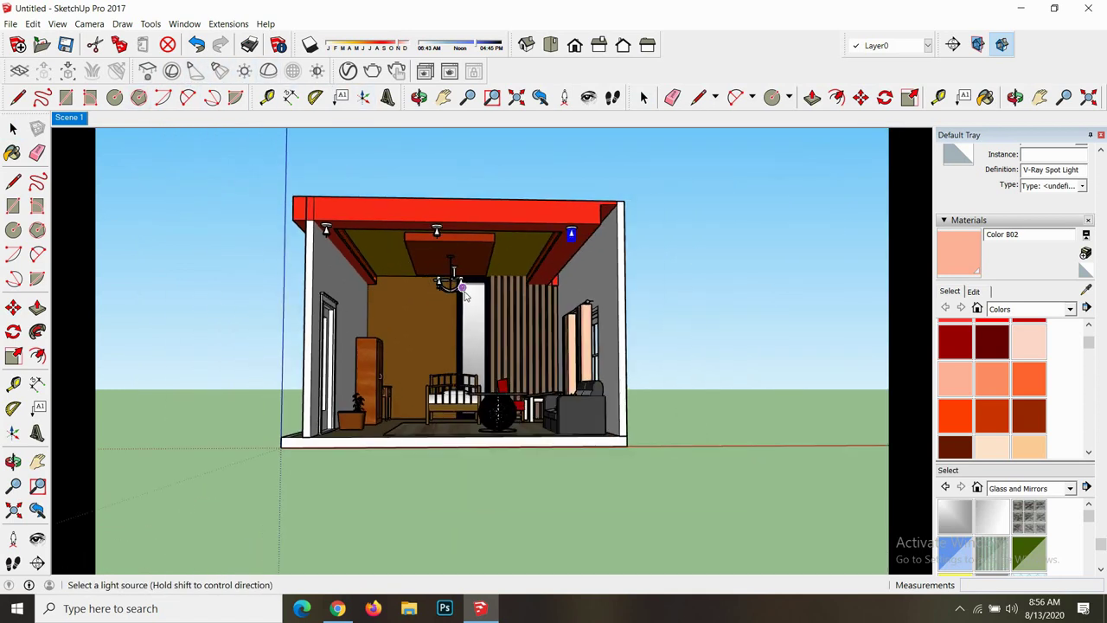
scroll(491, 277, up, 1)
scroll(431, 245, up, 1)
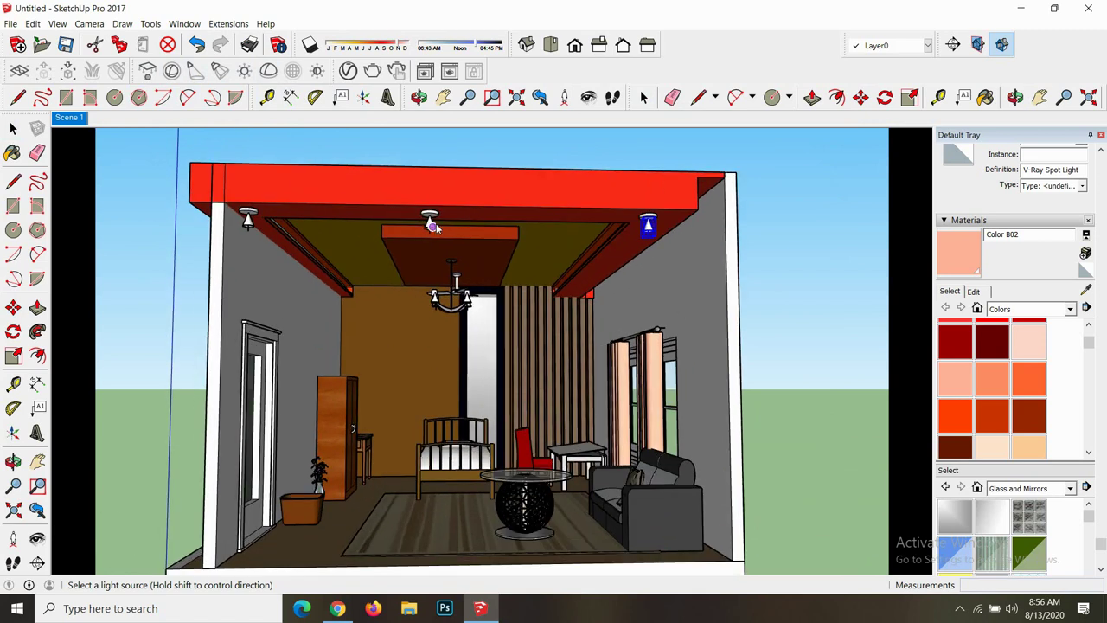
scroll(431, 245, up, 2)
scroll(431, 245, up, 1)
key(space)
- Set the ceiling spot light intensity to 100 and verify the middle light's settings
click(158, 220)
click(349, 71)
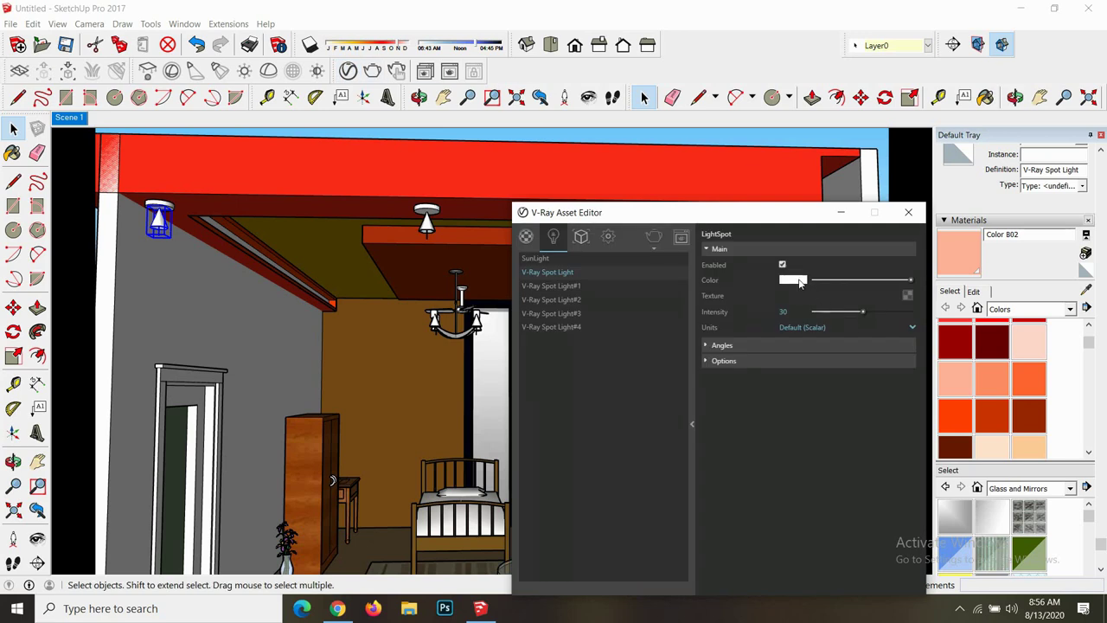
double_click(783, 312)
click(909, 212)
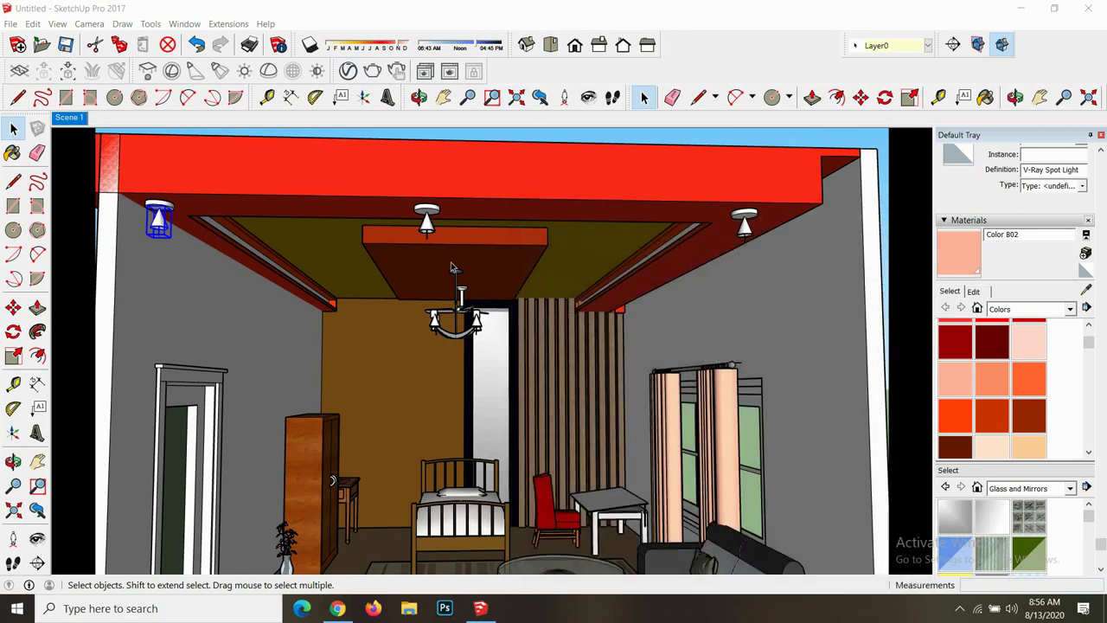
click(426, 221)
click(348, 71)
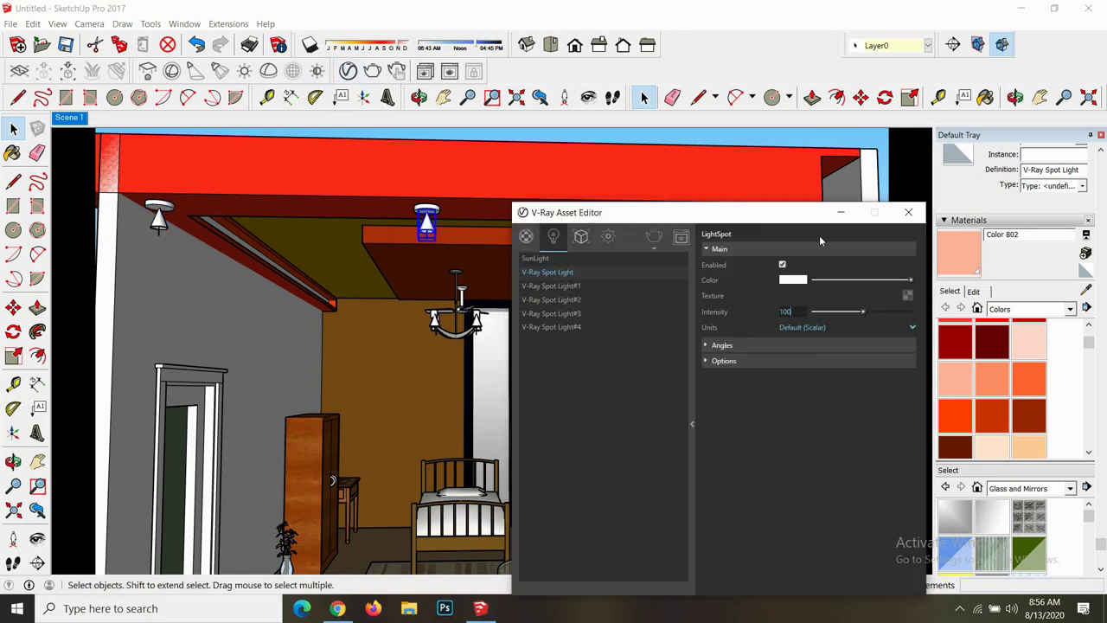
click(908, 212)
scroll(511, 327, up, 4)
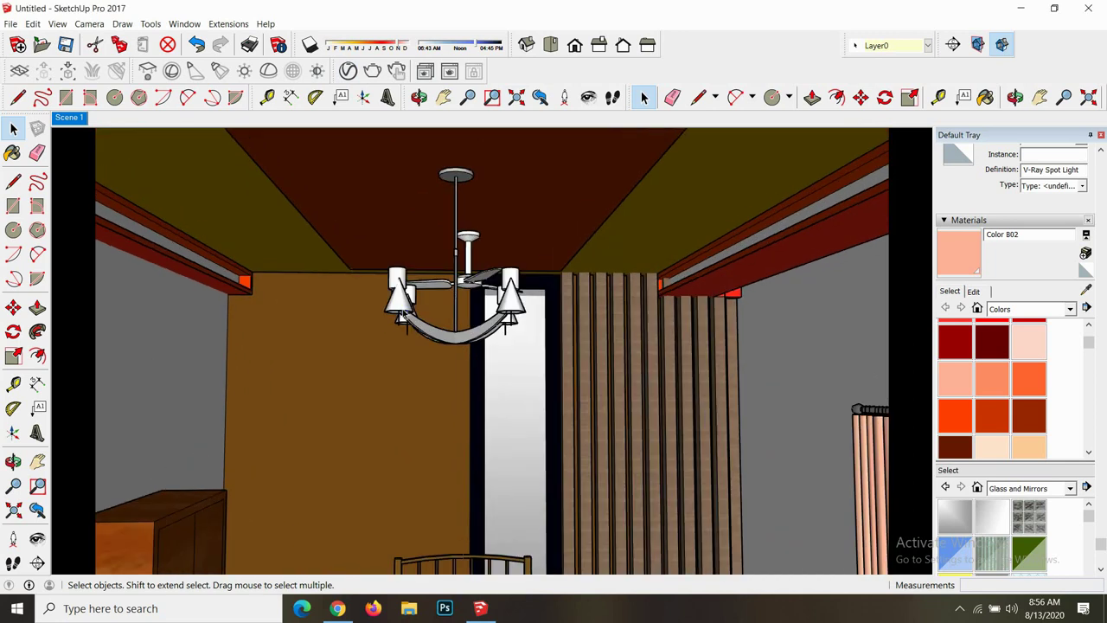
- Change the chandelier's left lamp spot light colour to yellow
click(398, 299)
click(349, 71)
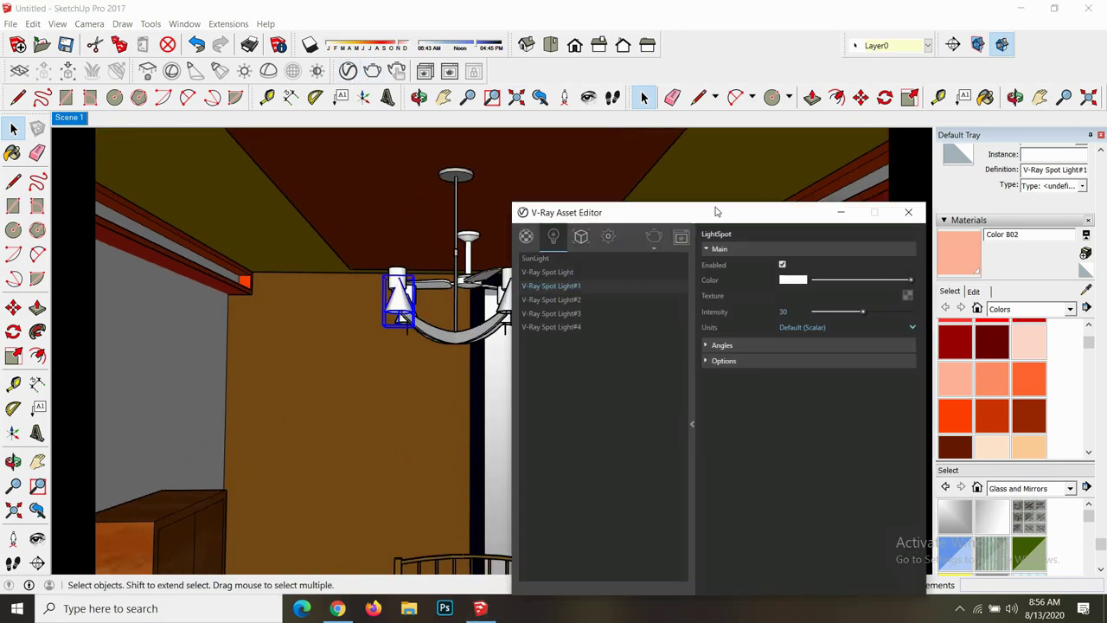
click(787, 282)
click(719, 268)
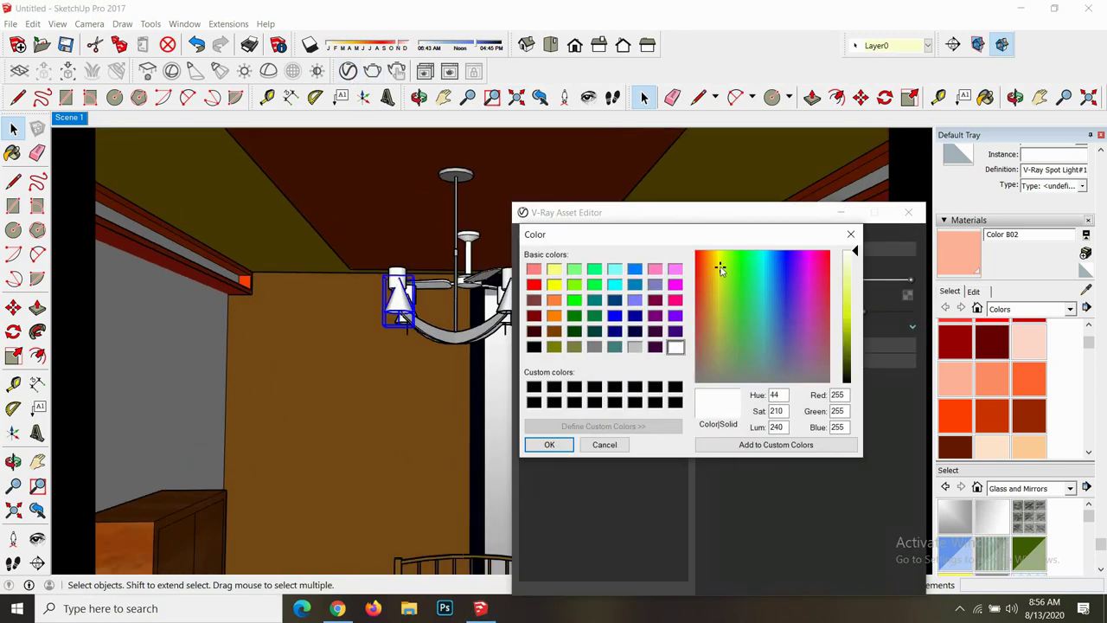
click(849, 314)
click(549, 445)
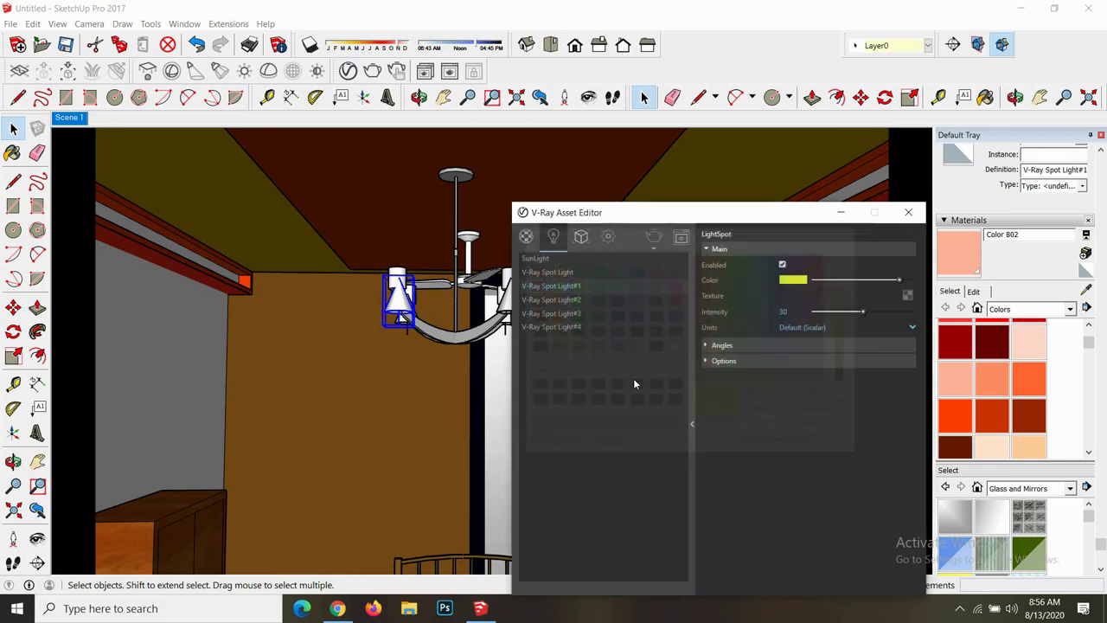
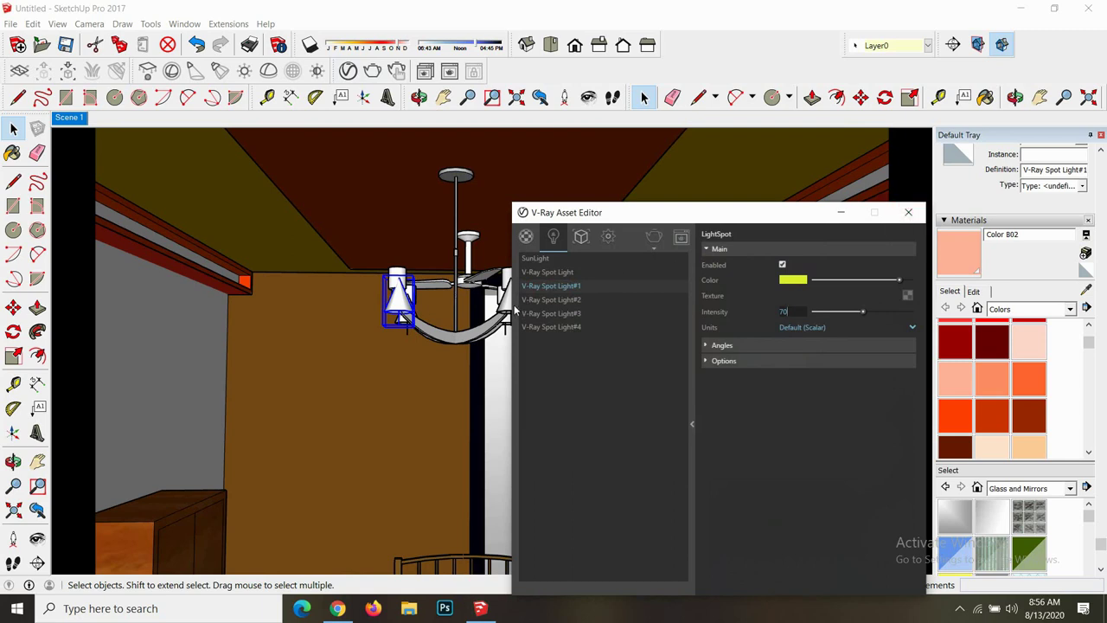
- Give V-Ray Spot Light#4 a deep yellow colour
click(551, 327)
click(789, 280)
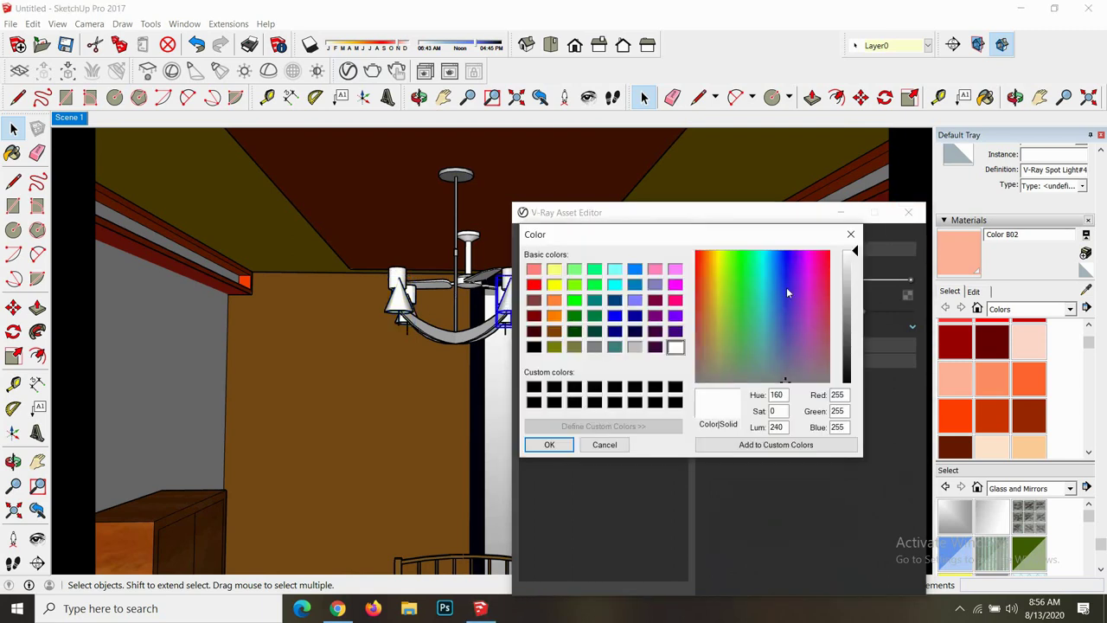
click(718, 280)
click(844, 312)
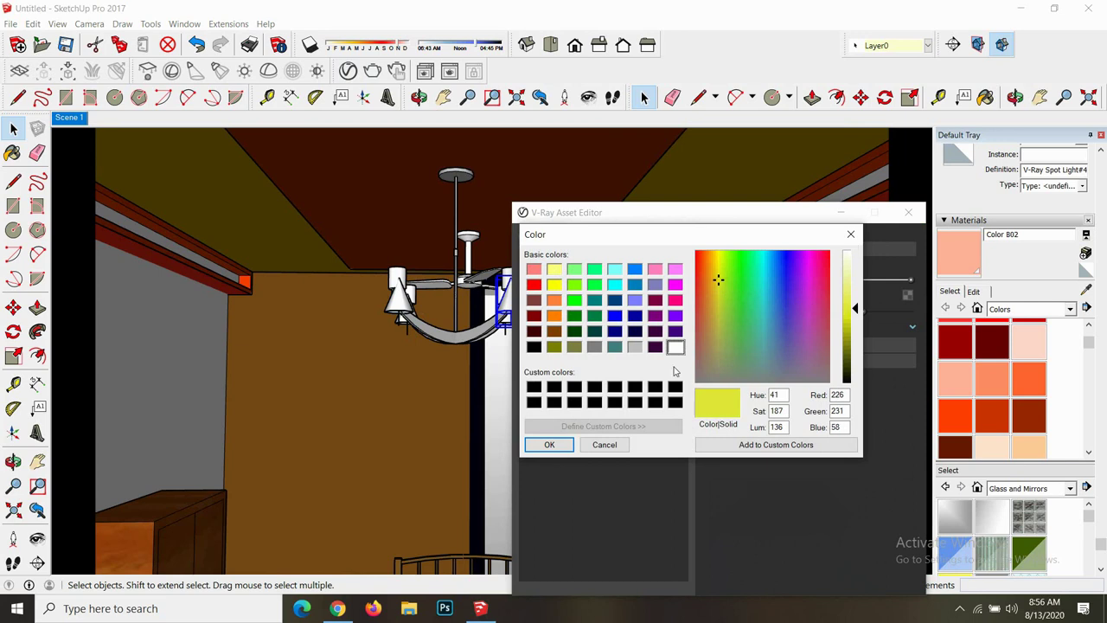
click(545, 444)
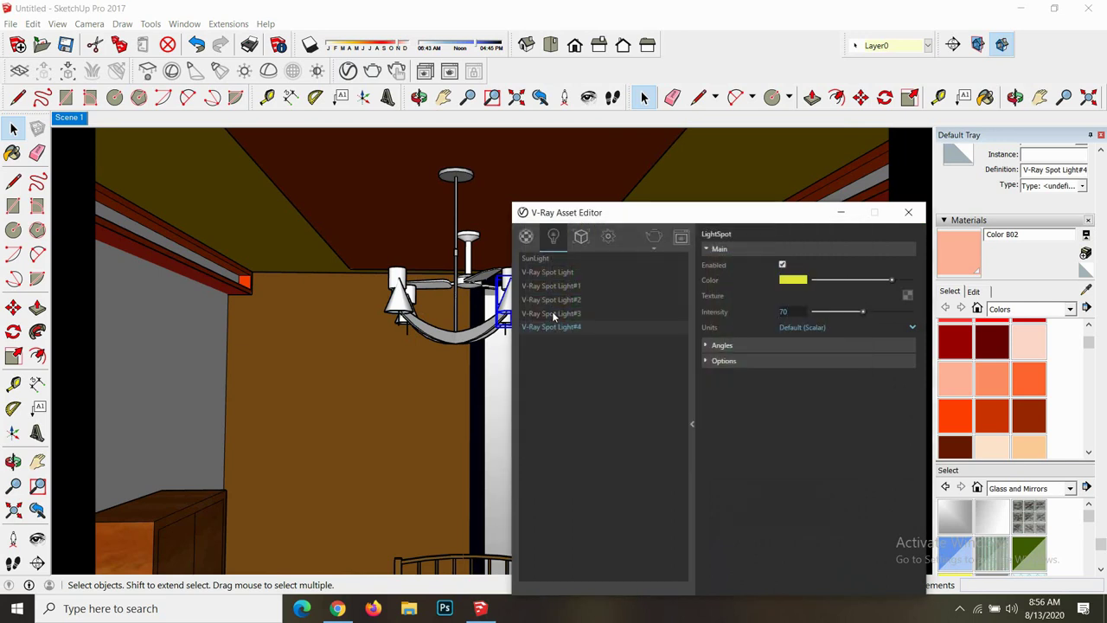
- Give Spot Light#2, beside the chandelier, the same deep yellow colour
scroll(449, 347, up, 1)
scroll(448, 351, down, 3)
scroll(446, 354, up, 2)
scroll(432, 361, up, 2)
click(359, 344)
click(785, 280)
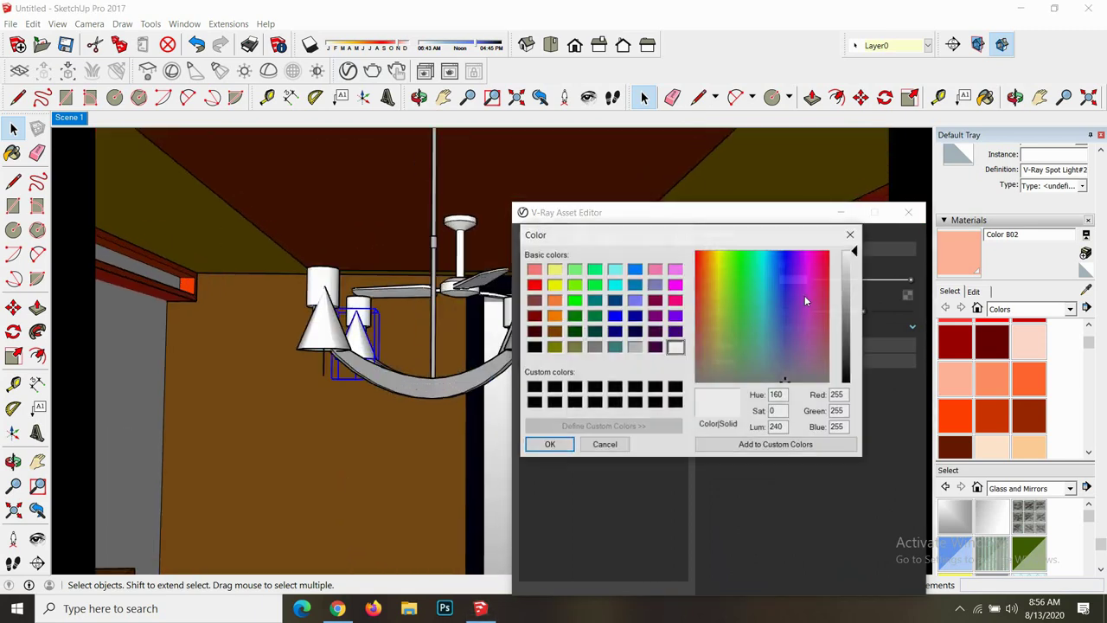
click(715, 287)
click(846, 306)
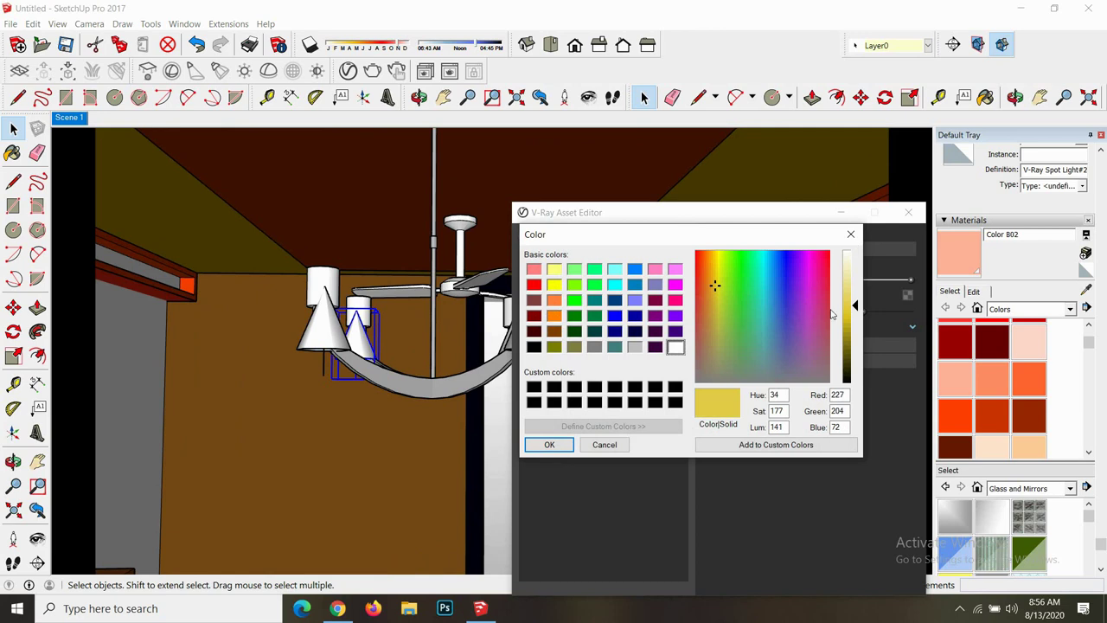
click(550, 444)
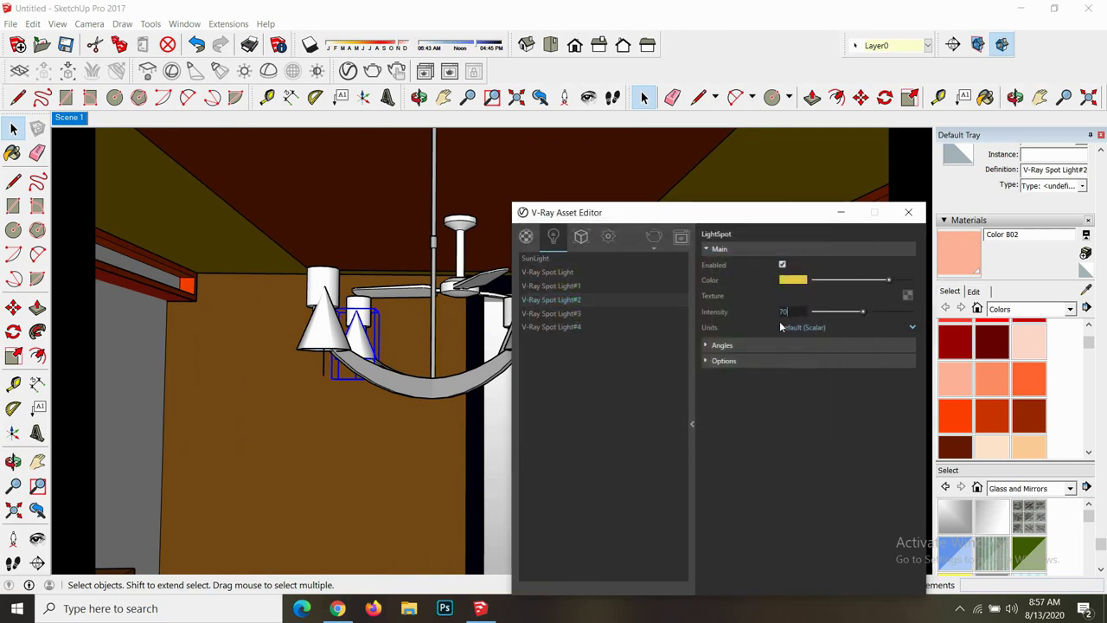
- Make Spot Light#3 deep yellow with intensity 70, then close the asset editor
scroll(410, 452, down, 1)
scroll(432, 432, up, 2)
scroll(459, 423, up, 2)
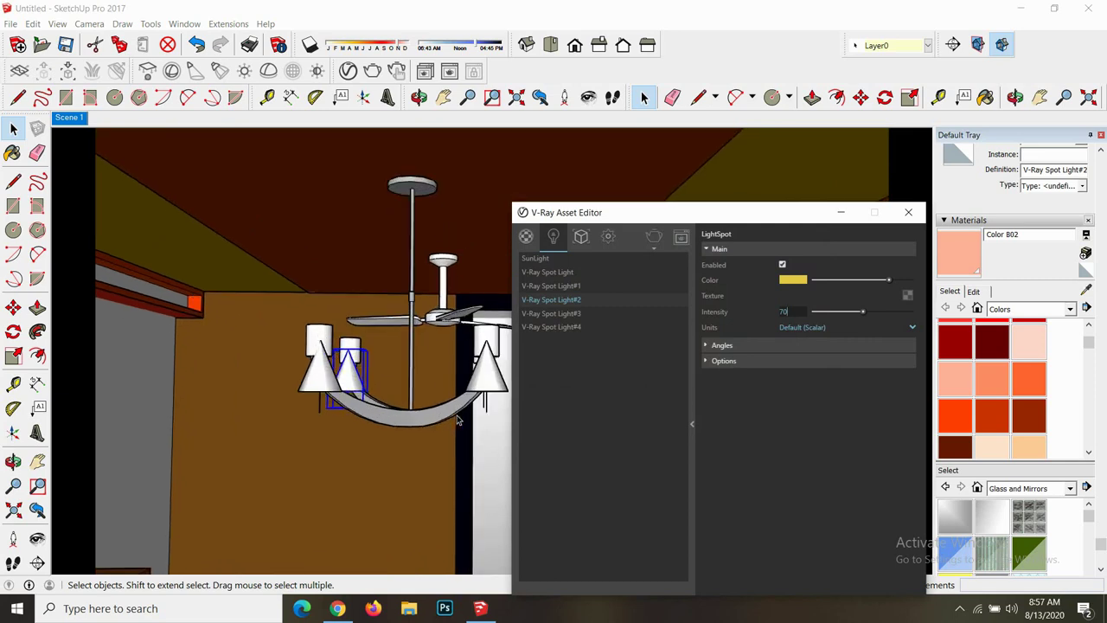
scroll(481, 410, up, 3)
scroll(481, 411, down, 3)
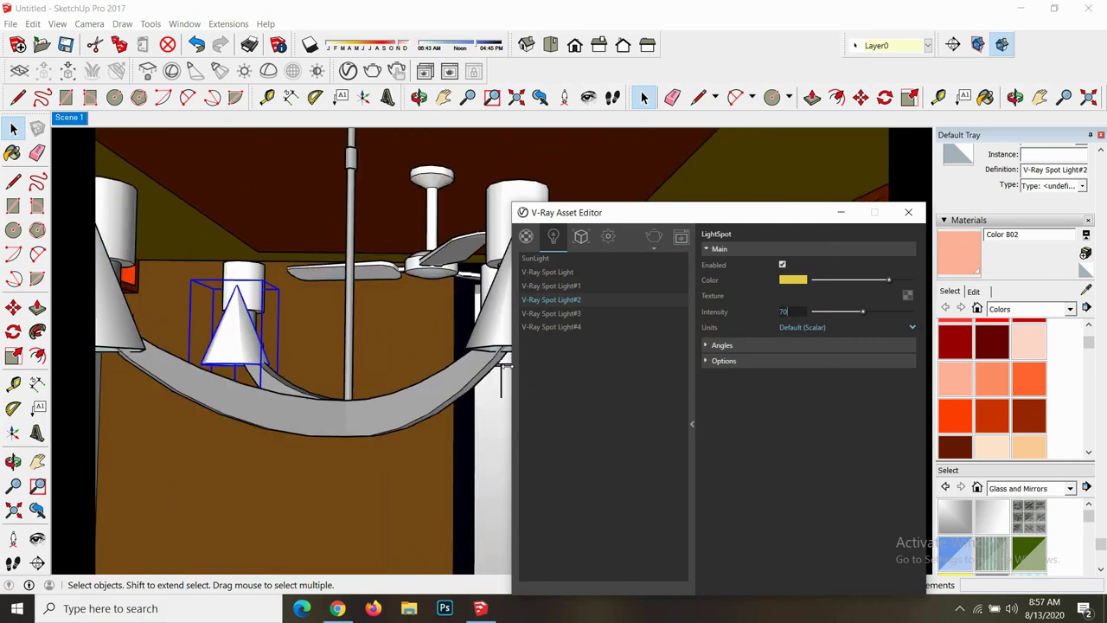
click(503, 368)
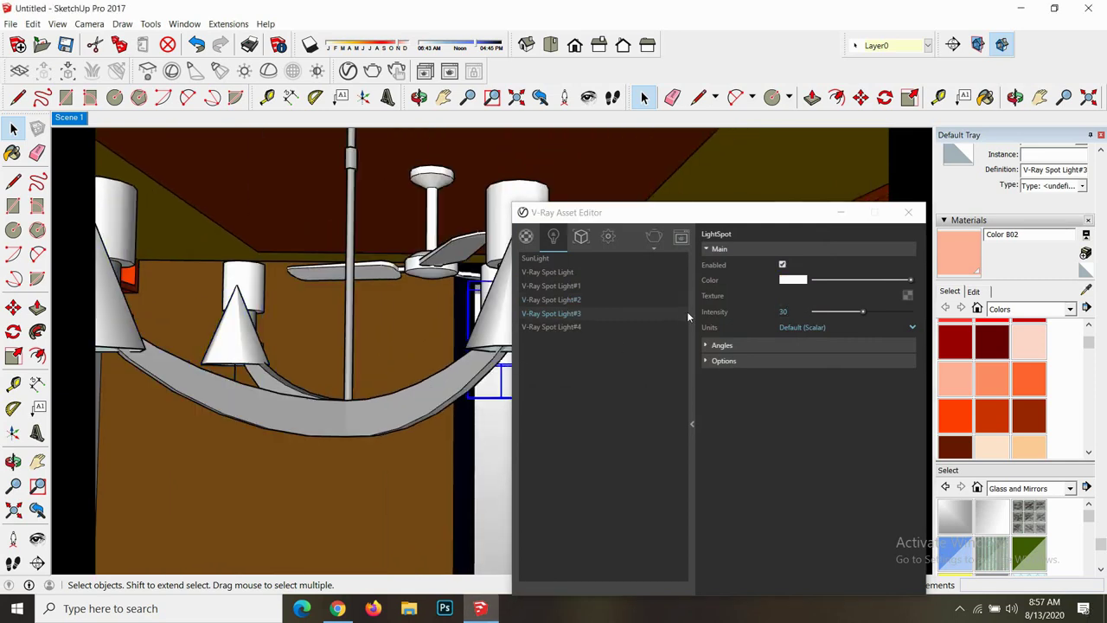
click(805, 279)
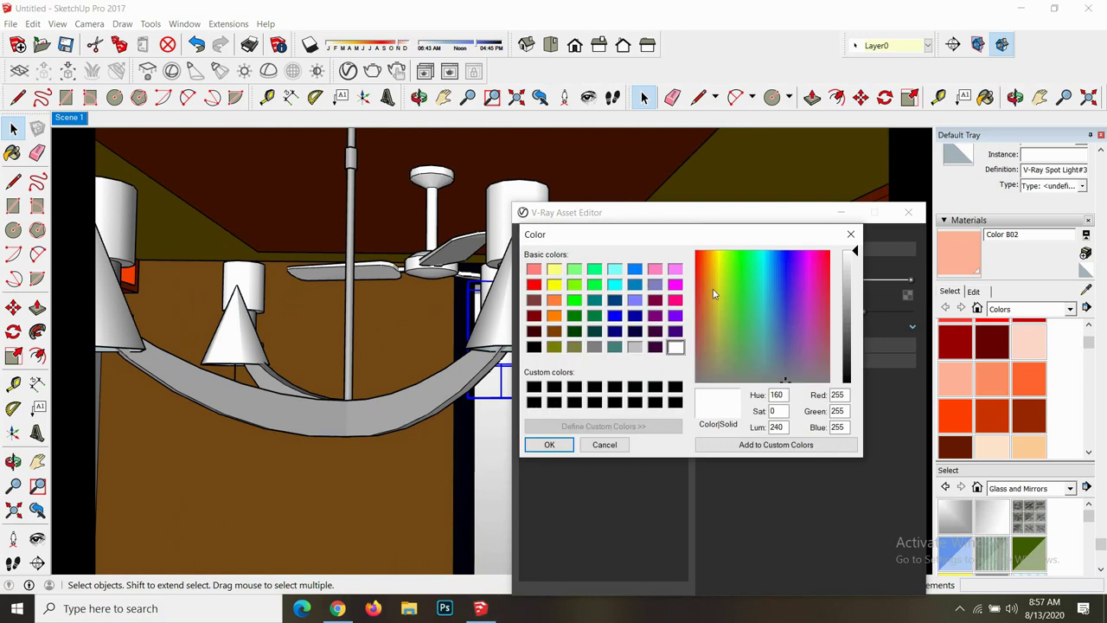
click(715, 288)
click(850, 313)
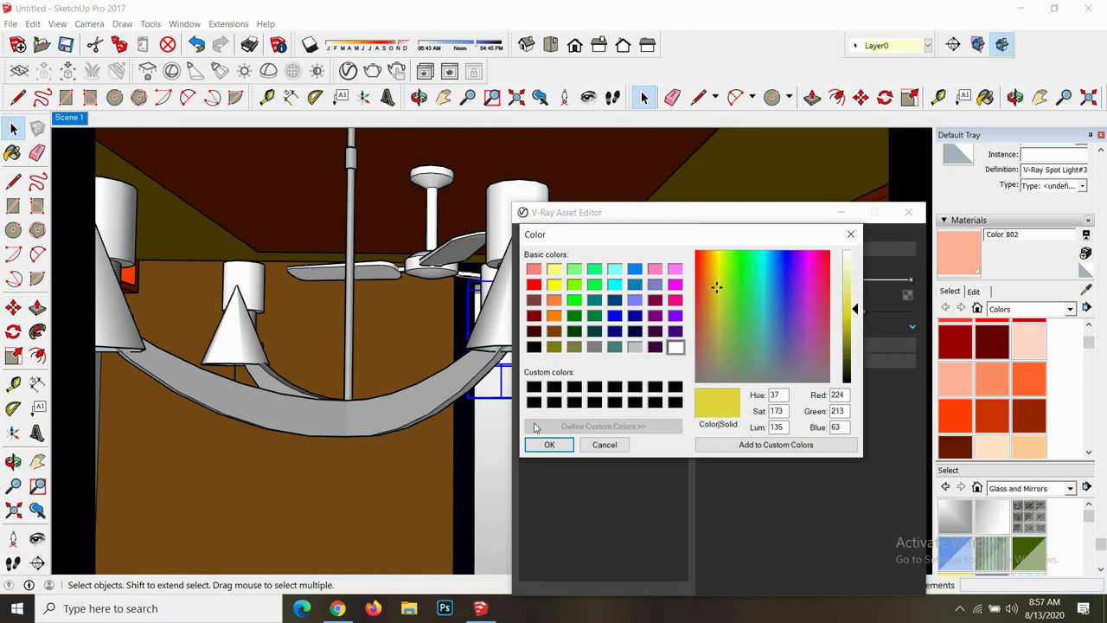
click(549, 445)
click(797, 309)
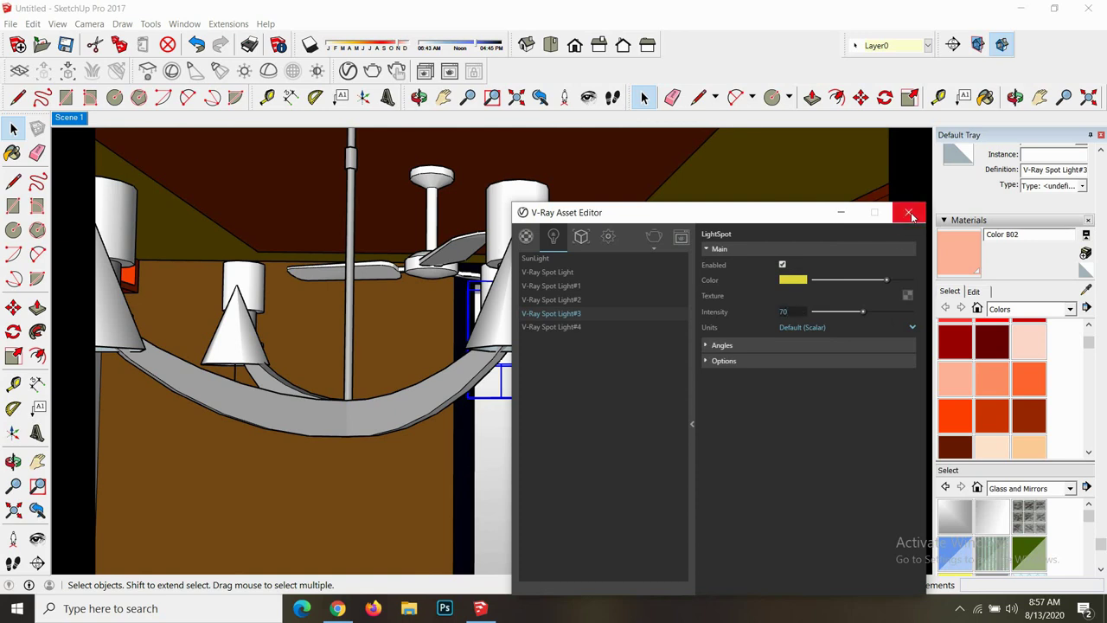
click(909, 212)
- Enter the room group, then the ceiling molding group, and select the molding face
scroll(286, 526, down, 5)
scroll(285, 526, down, 3)
scroll(346, 277, down, 2)
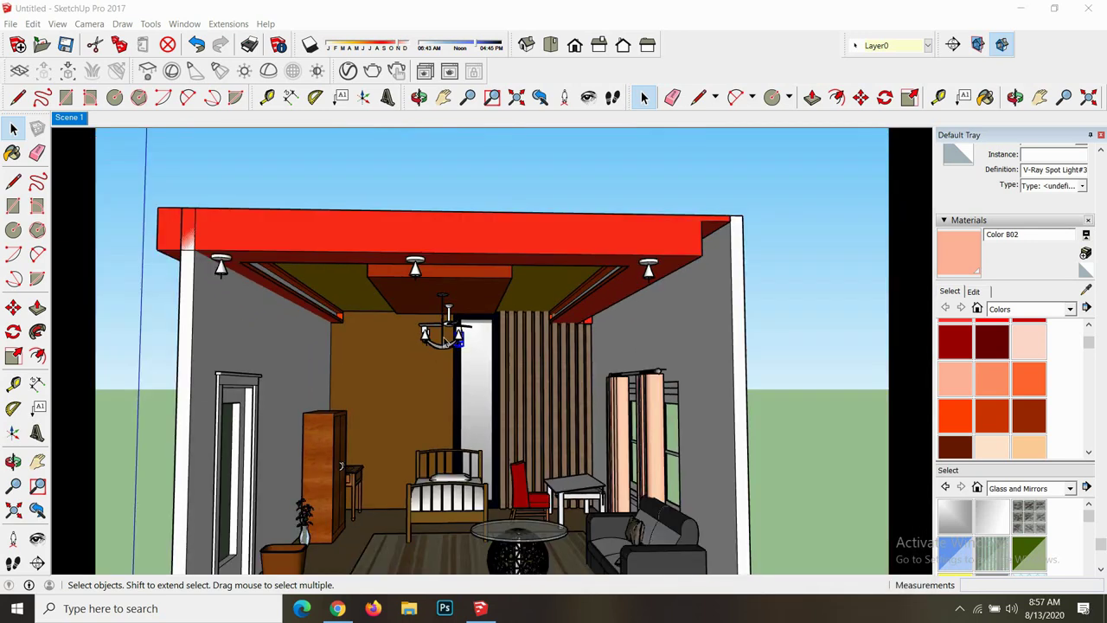
scroll(346, 277, up, 1)
scroll(346, 277, up, 2)
scroll(342, 286, up, 2)
scroll(339, 289, up, 2)
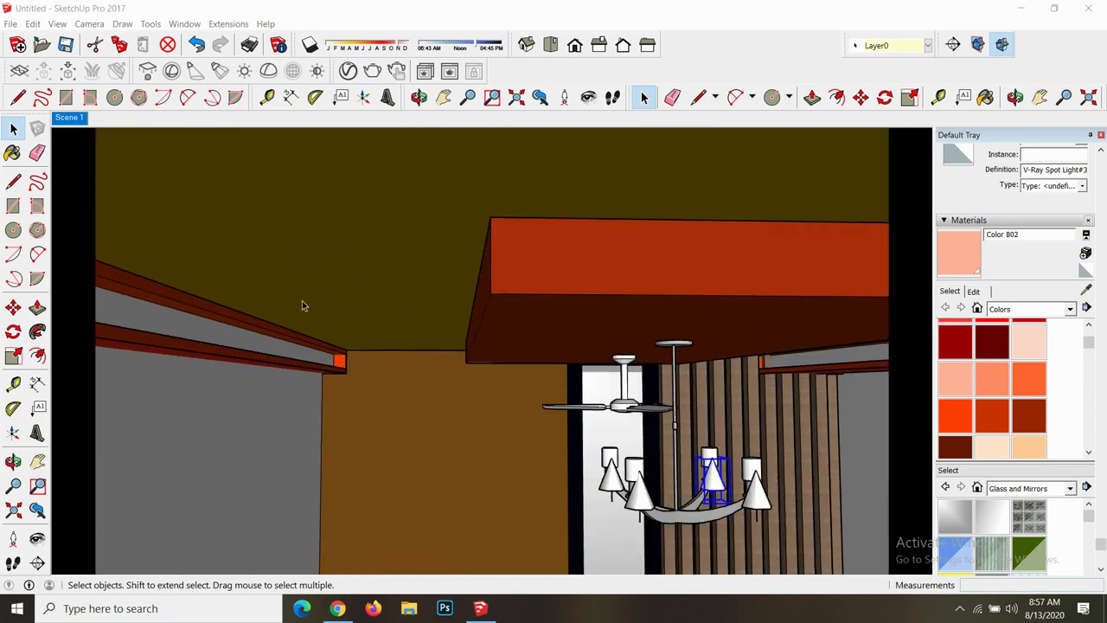
scroll(320, 270, up, 1)
click(280, 356)
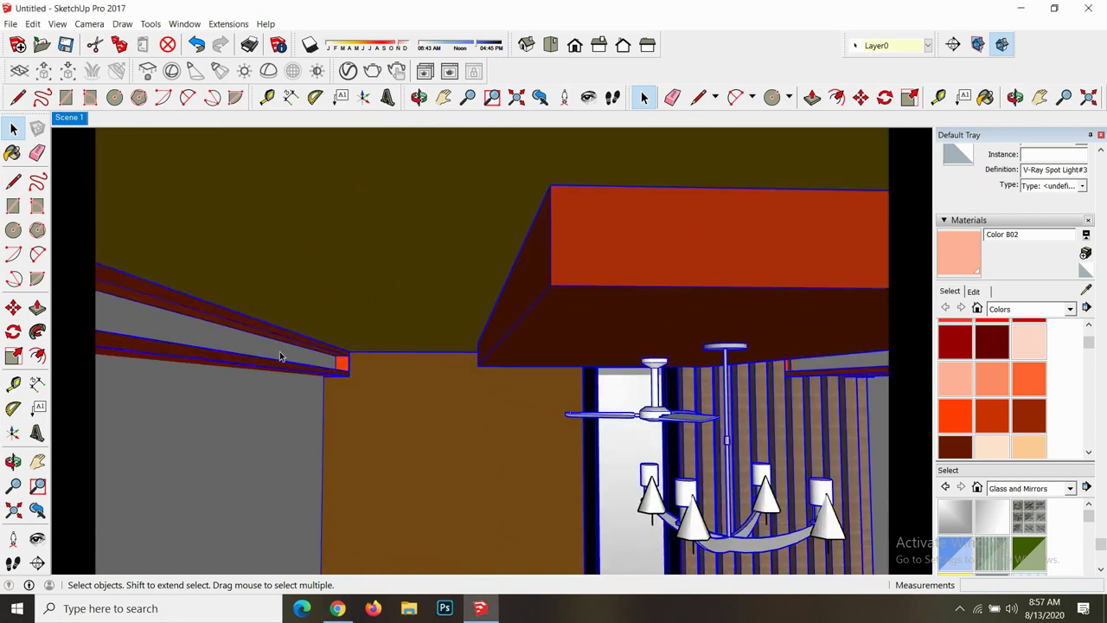
double_click(280, 357)
click(280, 359)
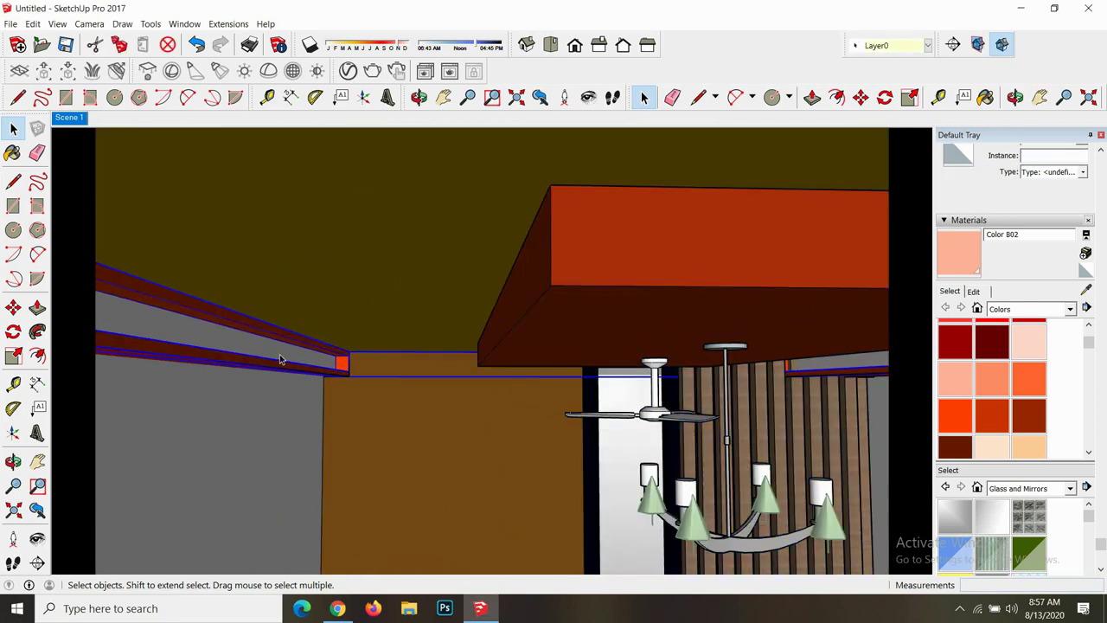
double_click(280, 359)
click(279, 355)
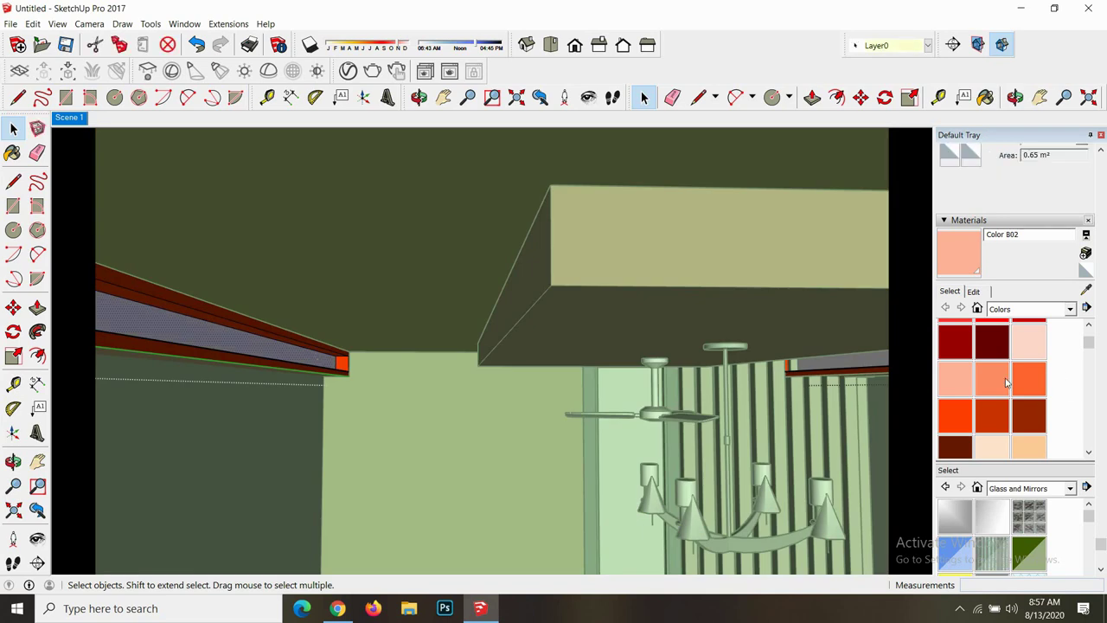
- Paint the molding faces, including the red strip, with orange Color C05
scroll(1004, 385, down, 2)
scroll(993, 404, down, 2)
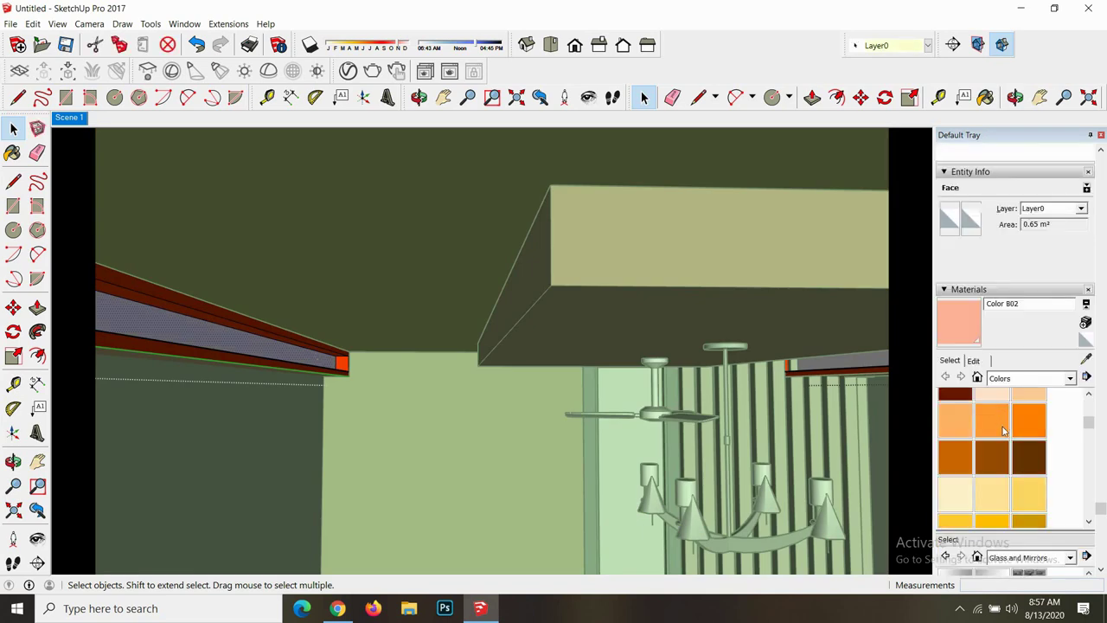
click(1030, 422)
click(242, 333)
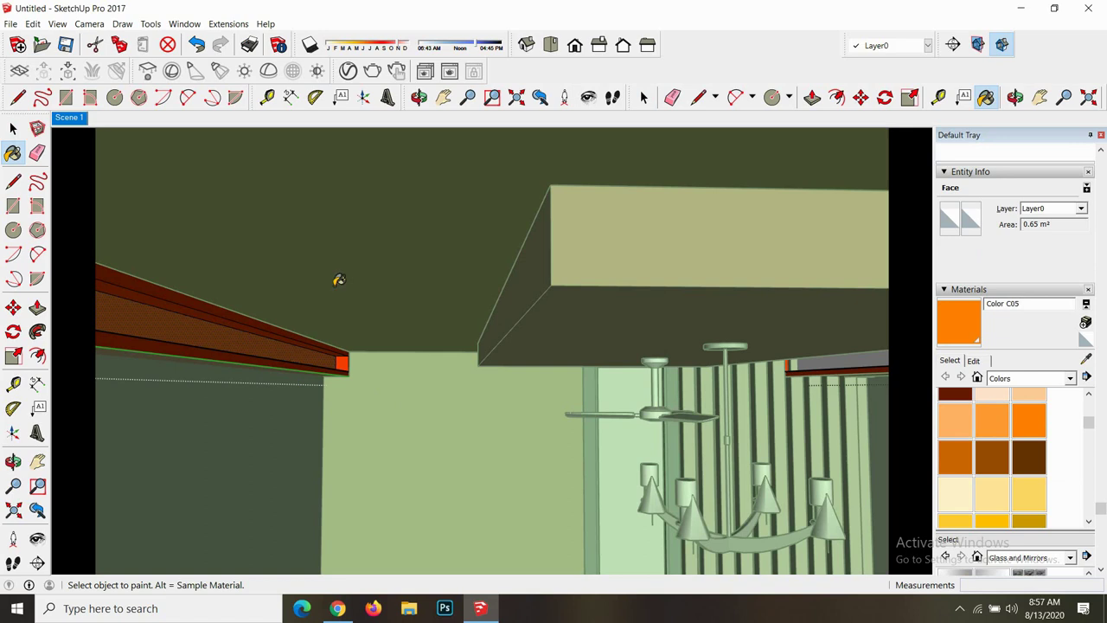
middle_drag(415, 349, 759, 401)
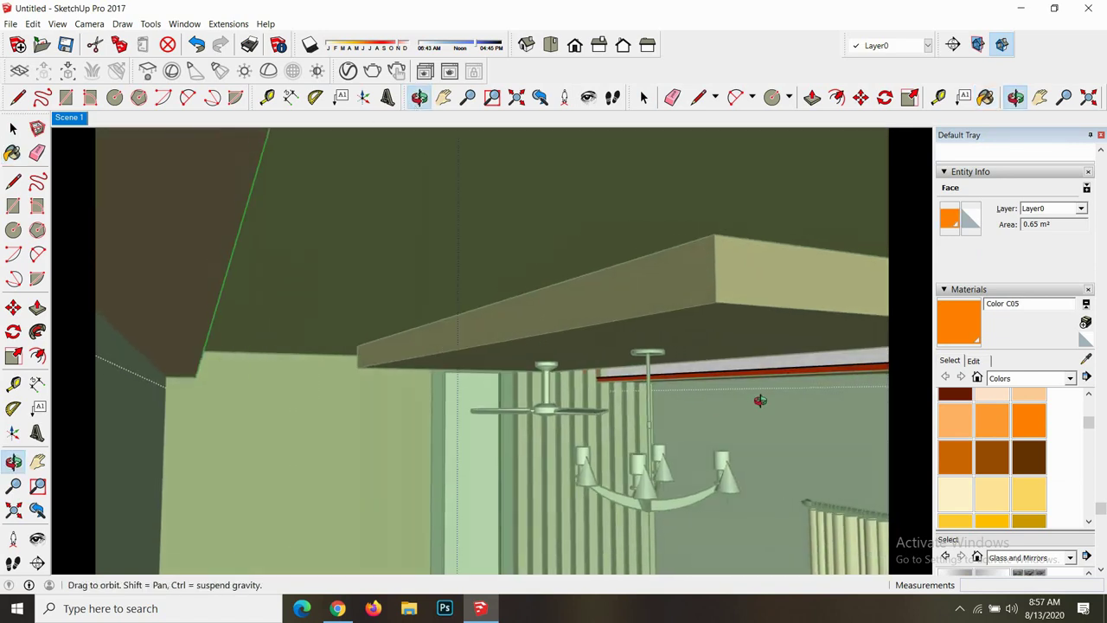
click(853, 355)
- Orbit up under the ceiling beam to check the orange molding
scroll(660, 398, up, 5)
scroll(724, 389, up, 2)
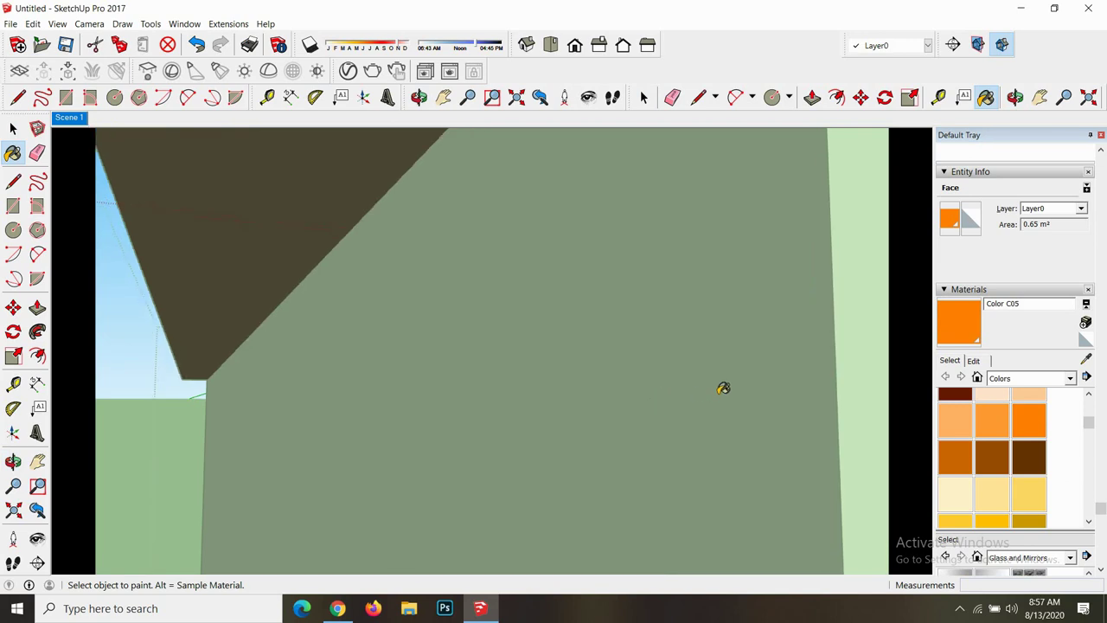
scroll(718, 396, up, 2)
scroll(727, 415, up, 1)
scroll(726, 425, down, 1)
scroll(551, 494, down, 1)
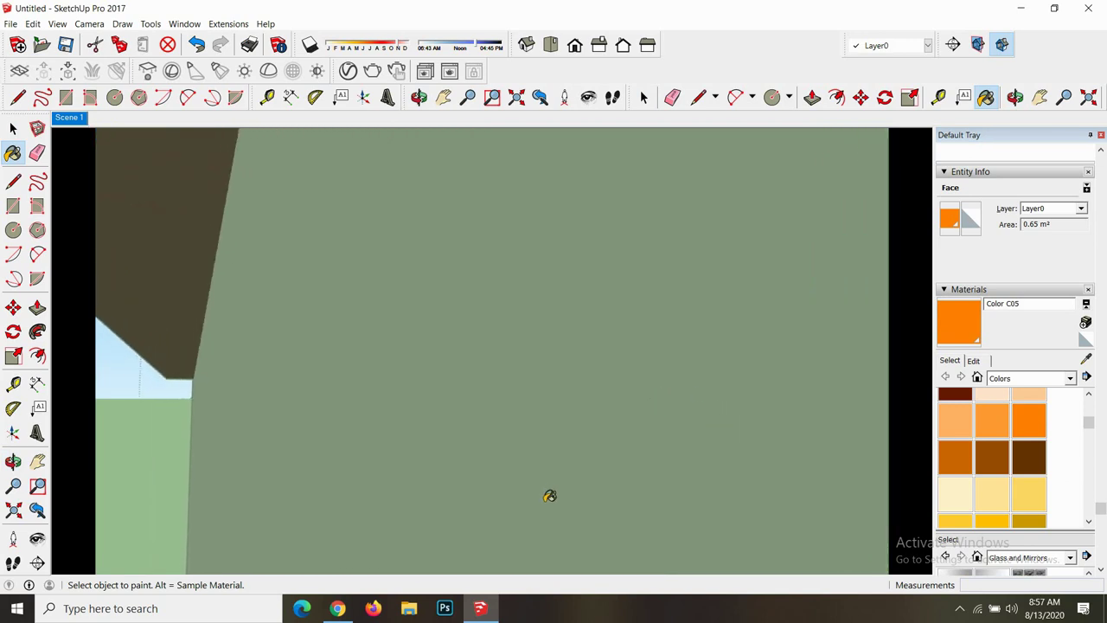
scroll(510, 474, down, 2)
scroll(467, 475, down, 3)
scroll(463, 479, down, 3)
scroll(601, 505, down, 3)
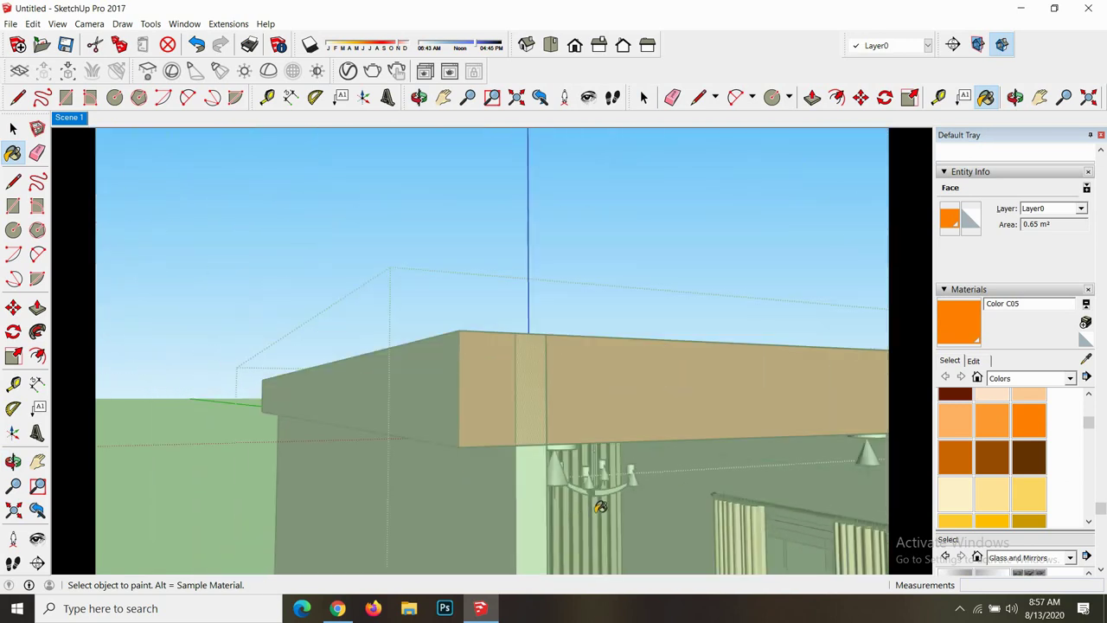
scroll(588, 485, down, 1)
click(419, 97)
drag(675, 346, 463, 336)
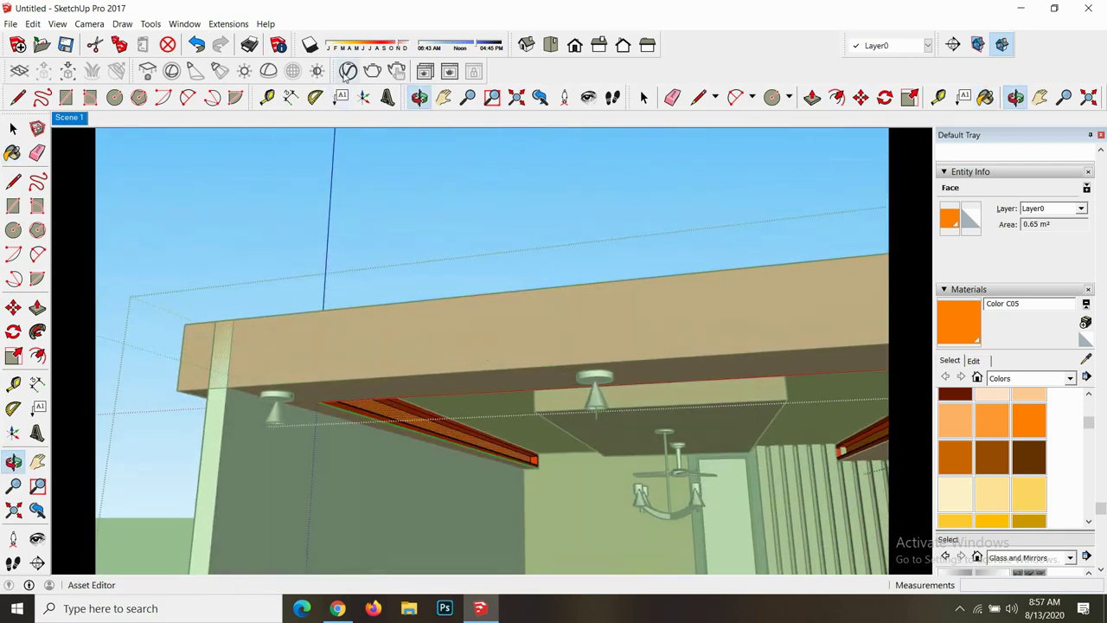
click(348, 71)
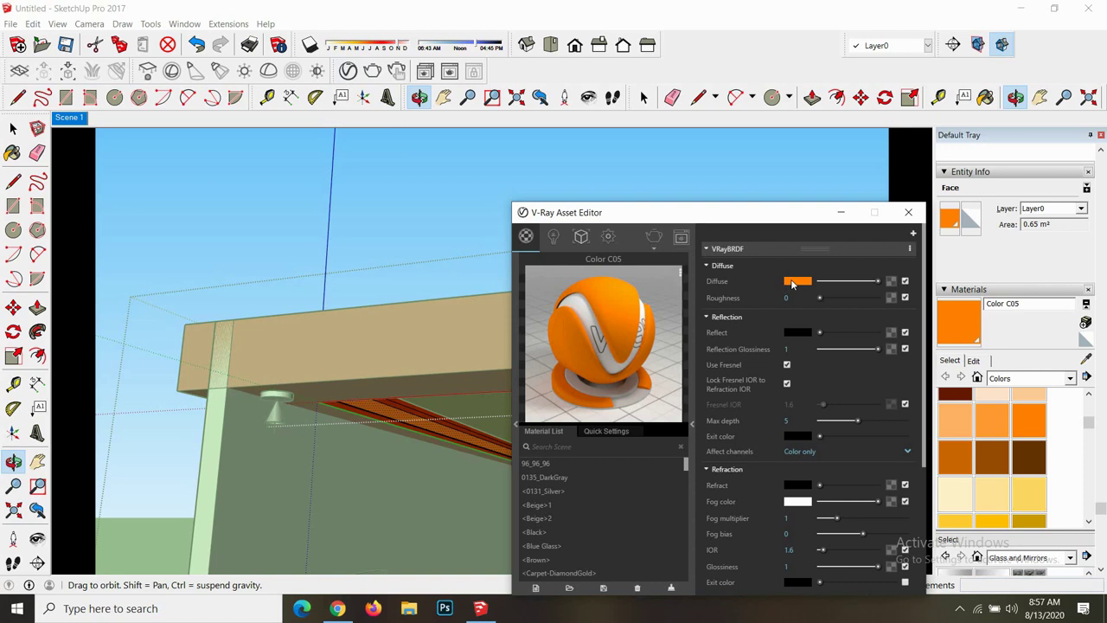
- Set Color C05's diffuse colour to a deeper orange
click(793, 282)
drag(845, 326, 854, 321)
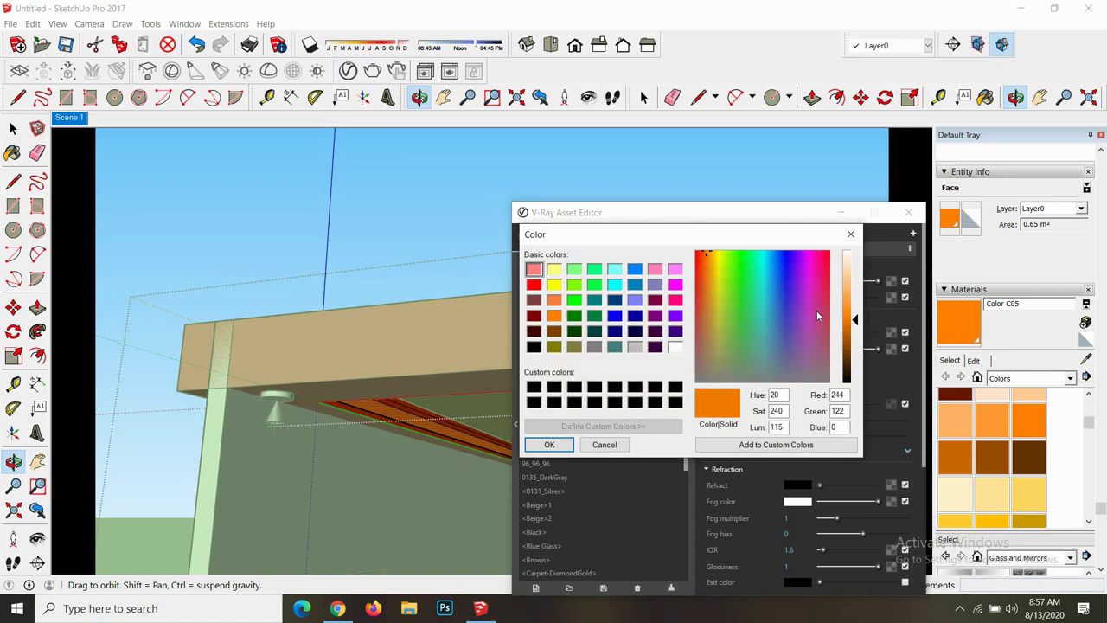
click(712, 275)
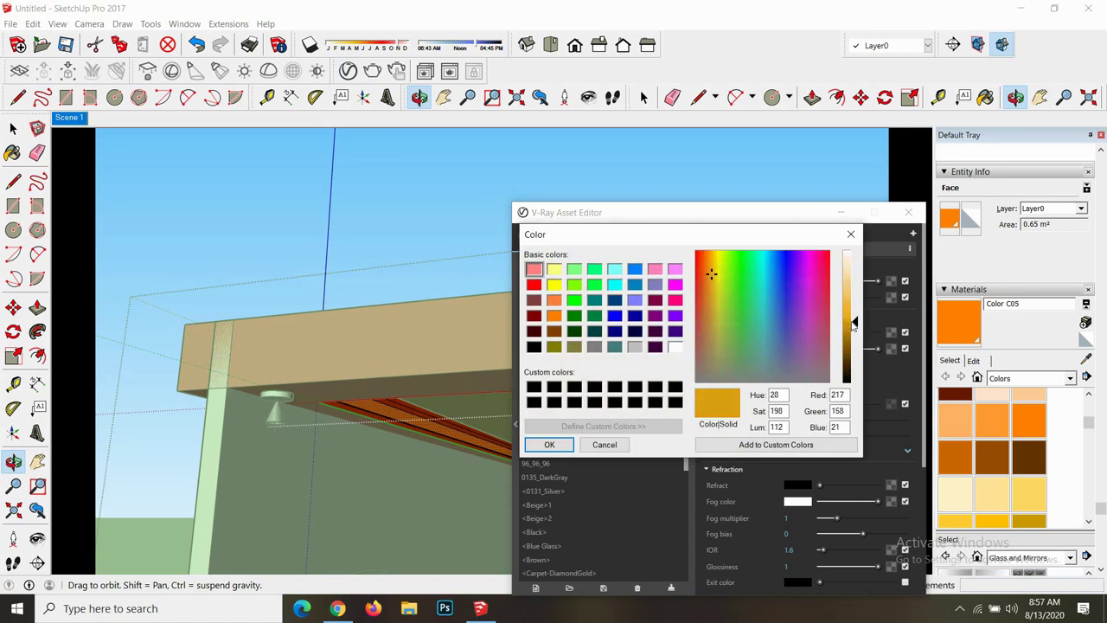
drag(854, 323, 854, 328)
click(710, 279)
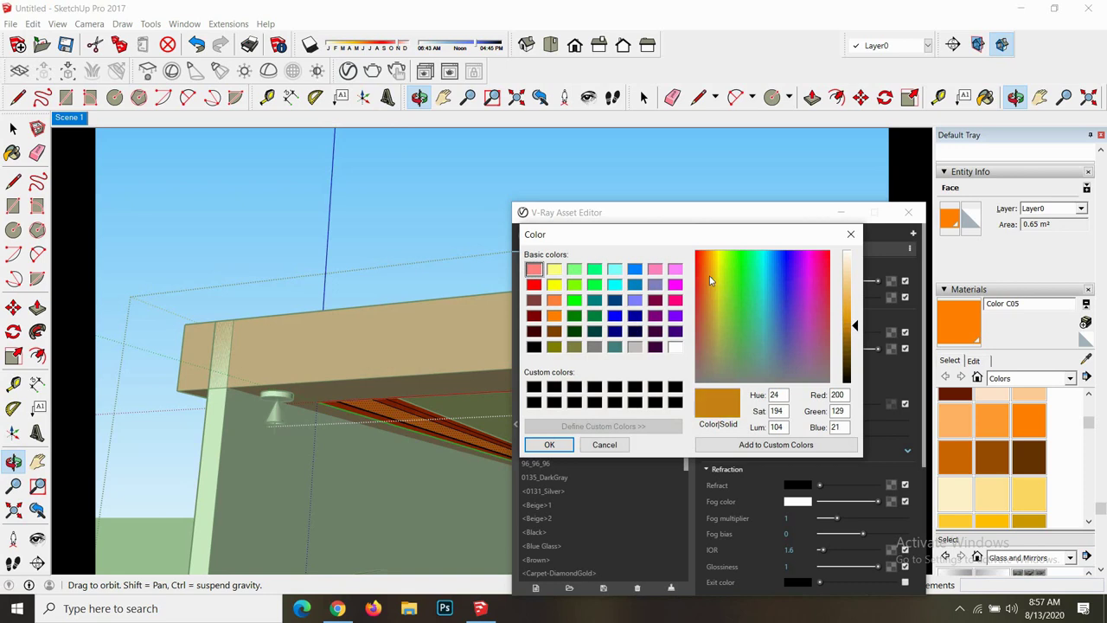
click(854, 319)
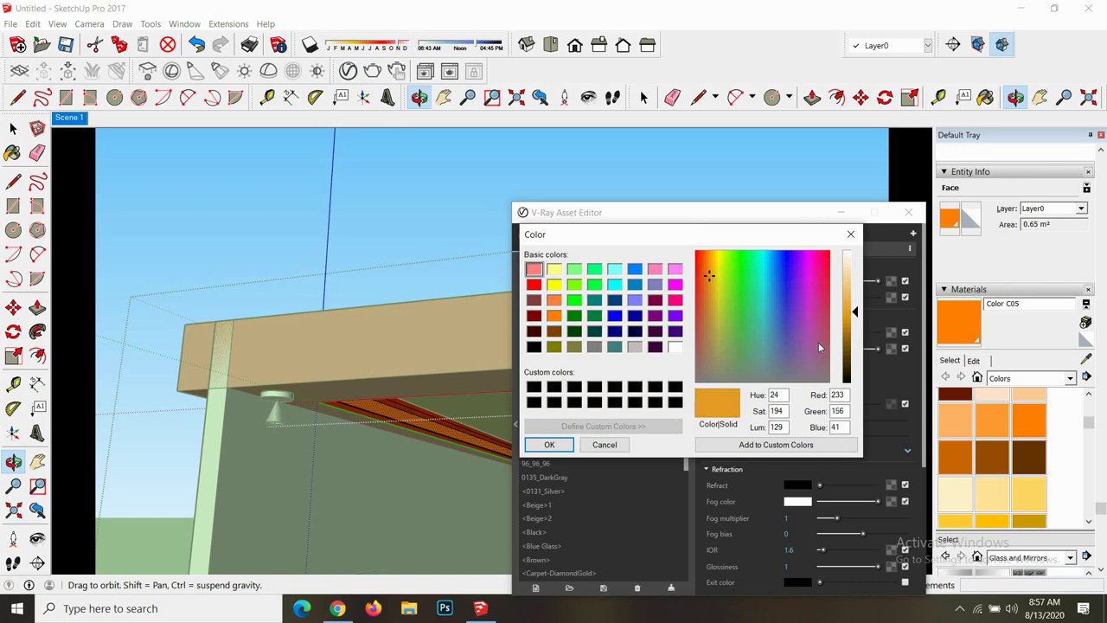
click(549, 444)
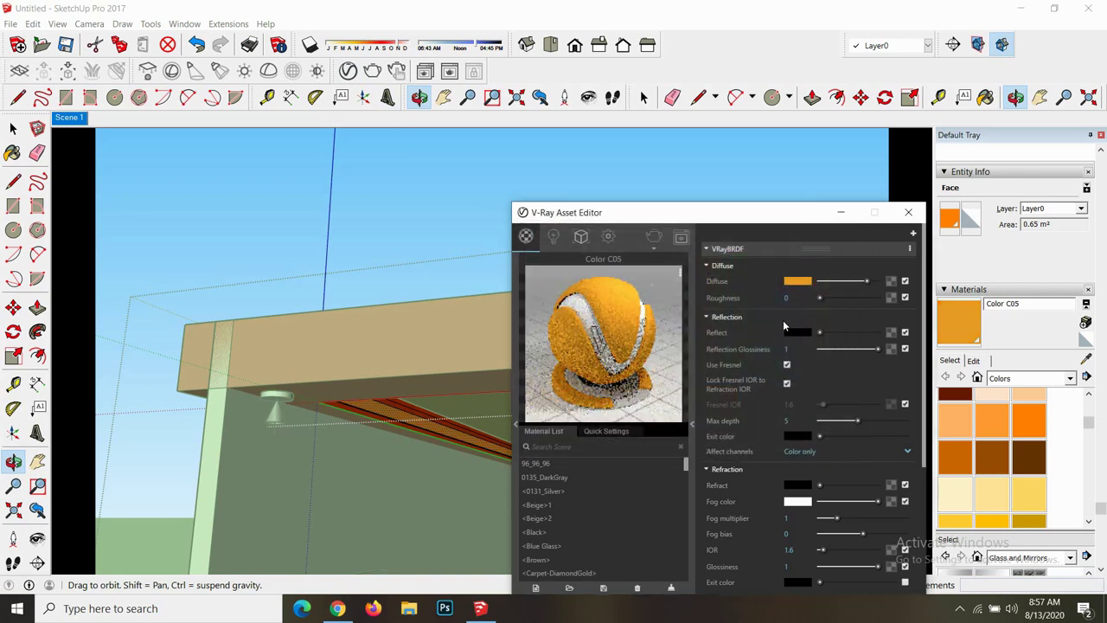
- Add an orange Emissive layer at intensity 2000 and close the editor
click(912, 234)
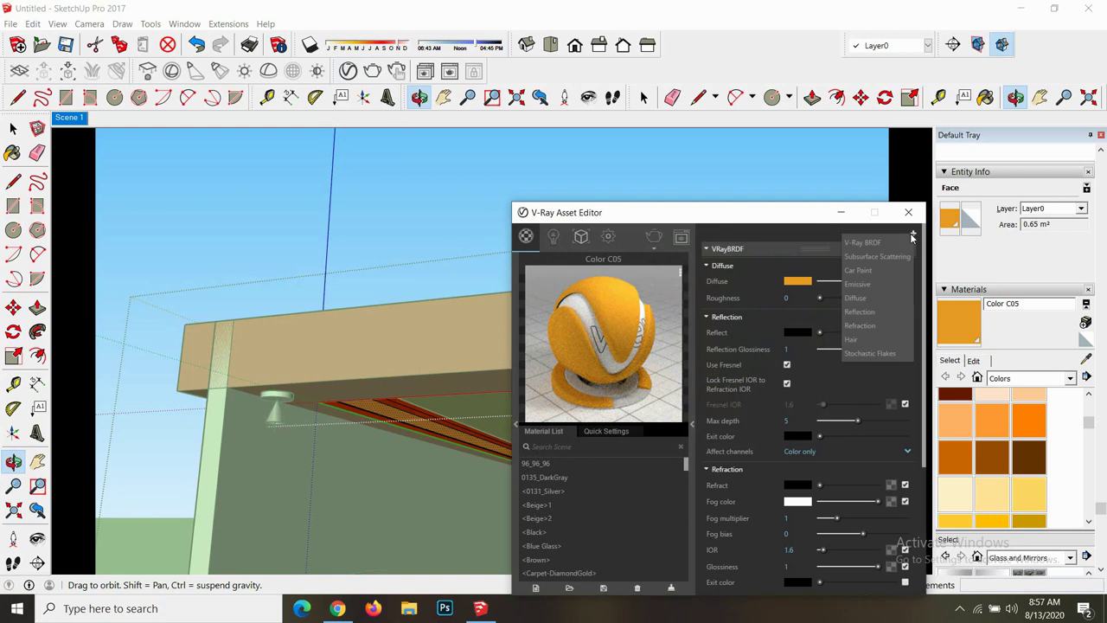
click(857, 291)
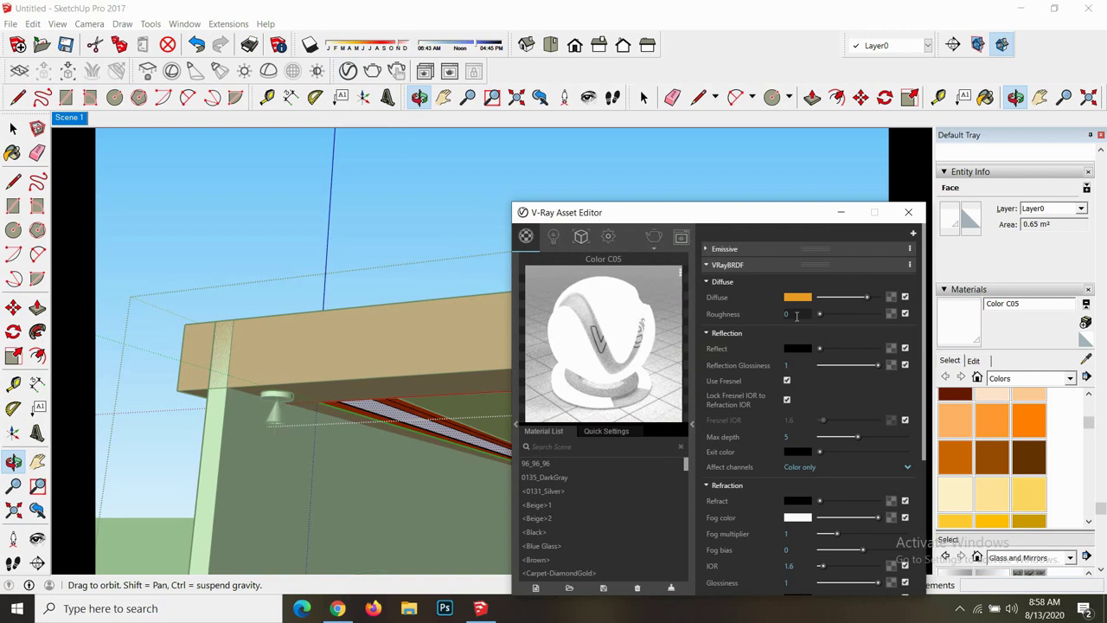
click(711, 250)
click(796, 268)
click(709, 274)
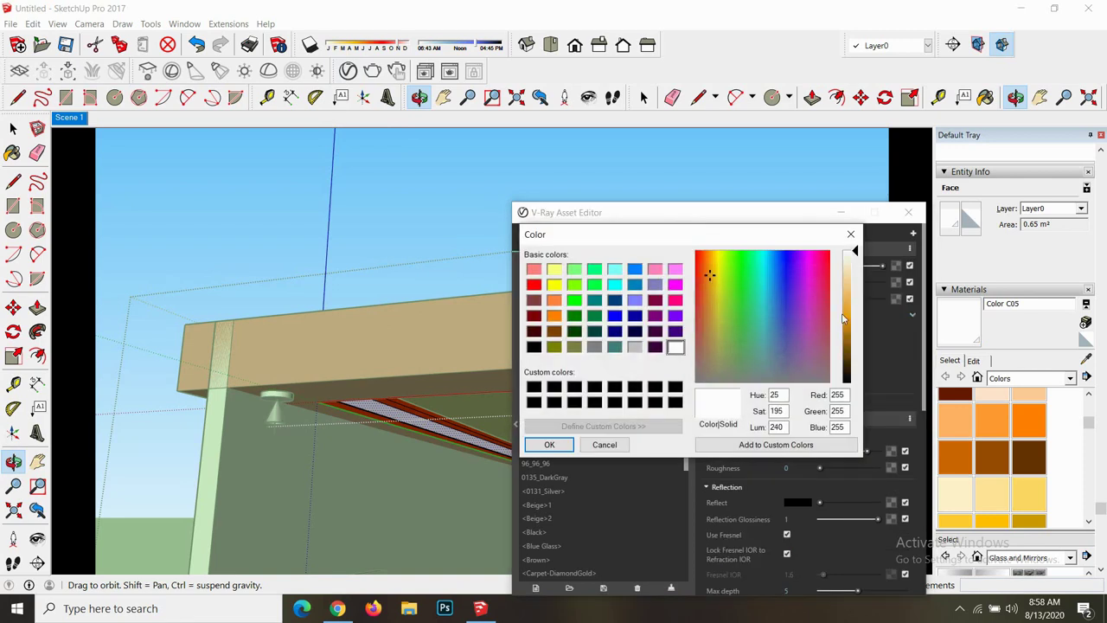
click(846, 315)
click(549, 443)
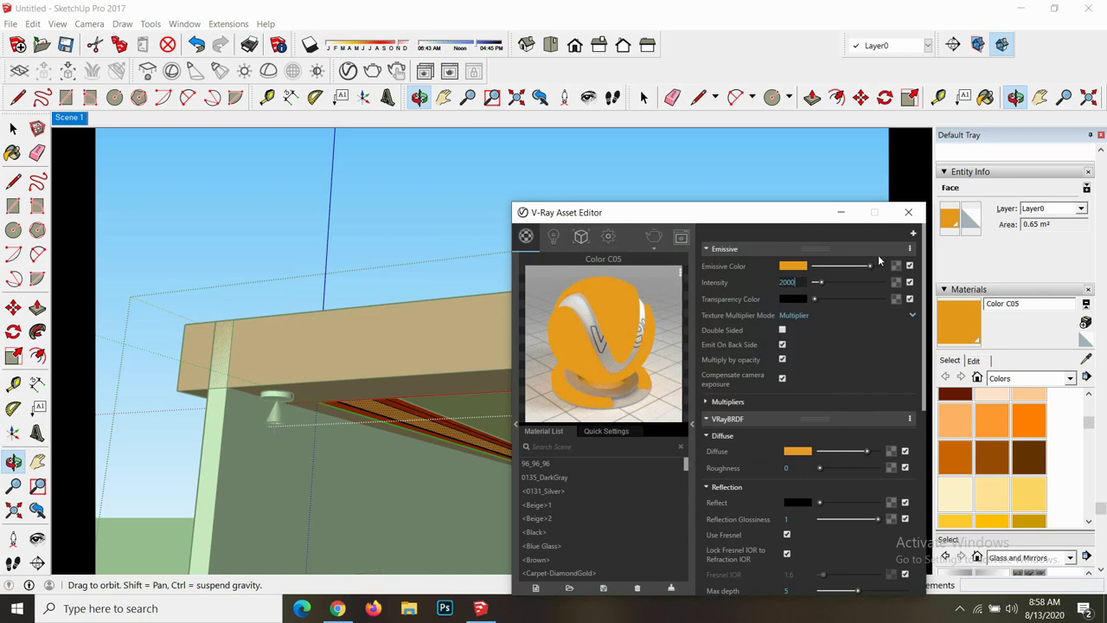
click(908, 212)
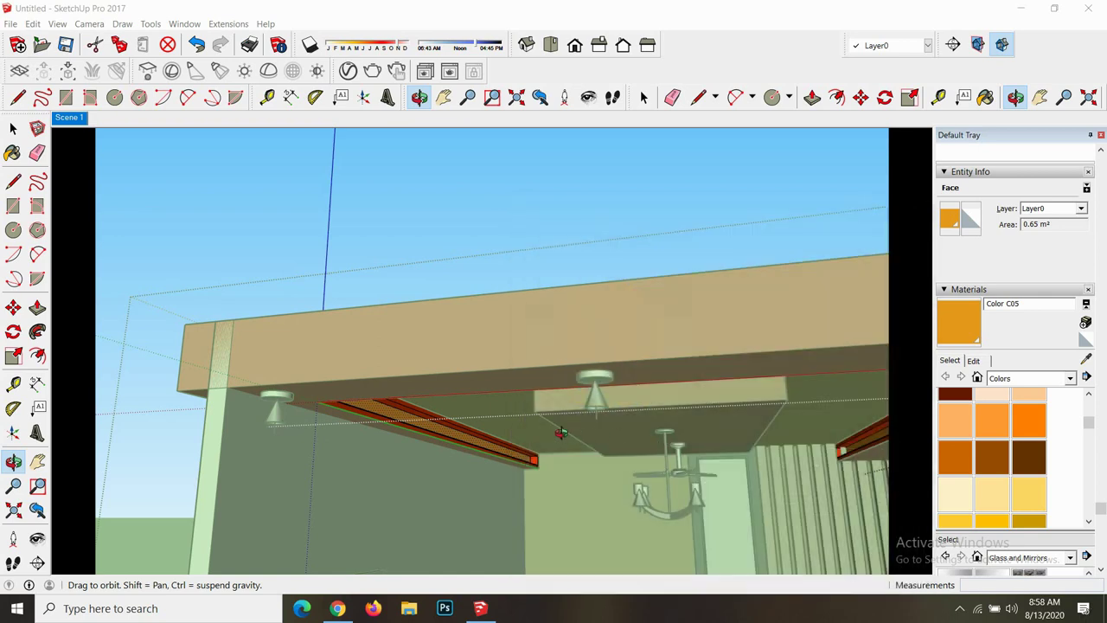
- Orbit and zoom to a frontal view of the ceiling's top-right corner
scroll(560, 432, down, 1)
scroll(559, 435, down, 1)
scroll(554, 441, down, 2)
scroll(548, 447, down, 1)
mouse_move(548, 448)
mouse_down()
mouse_move(641, 468)
mouse_move(658, 454)
mouse_up()
scroll(639, 468, down, 1)
scroll(625, 469, down, 1)
scroll(605, 469, down, 2)
scroll(590, 470, down, 1)
scroll(675, 449, up, 1)
scroll(689, 442, up, 3)
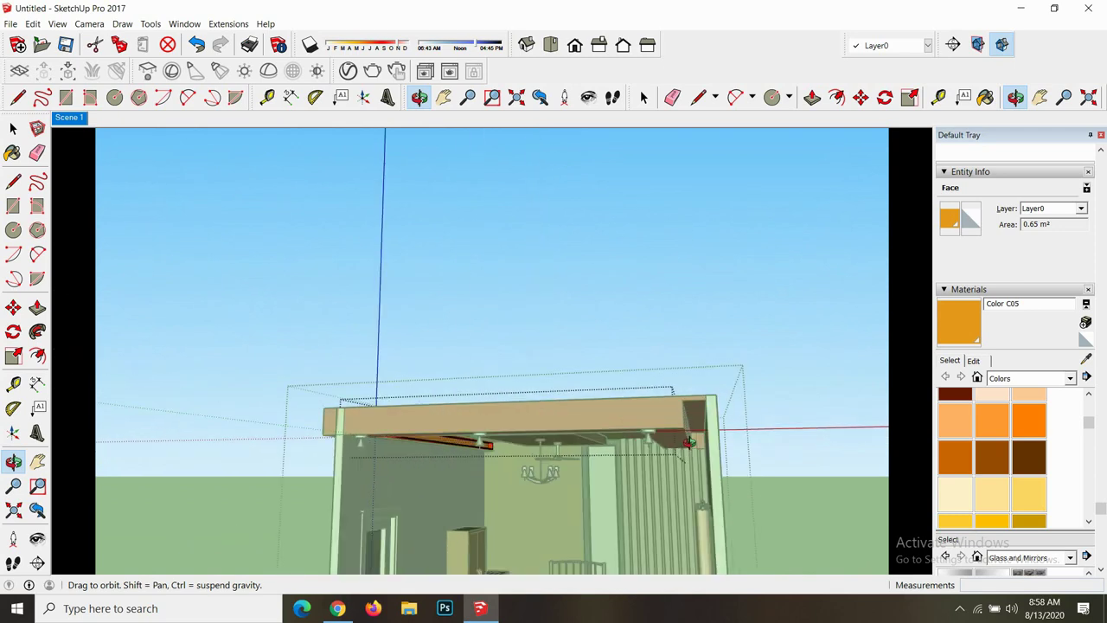
scroll(689, 442, up, 3)
scroll(690, 442, up, 1)
key(space)
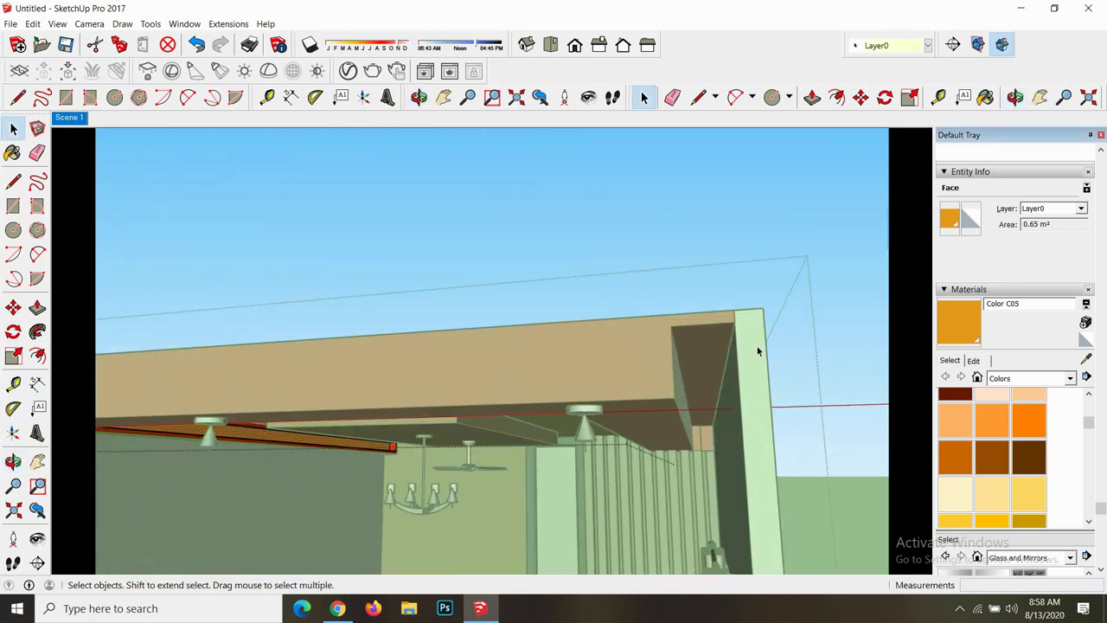
scroll(500, 462, down, 3)
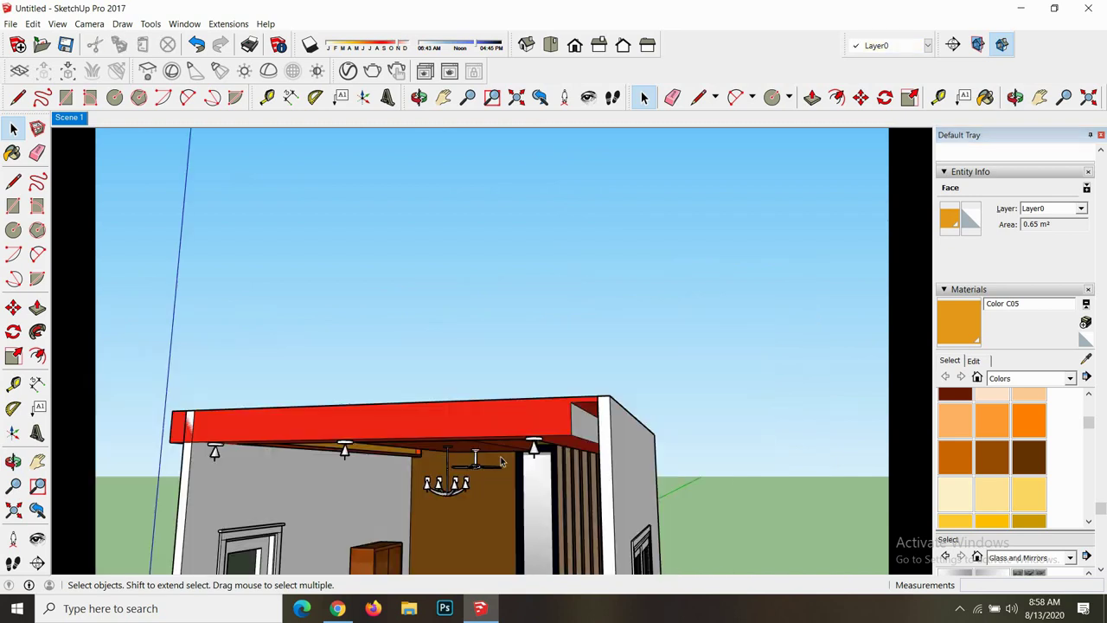
key(Escape)
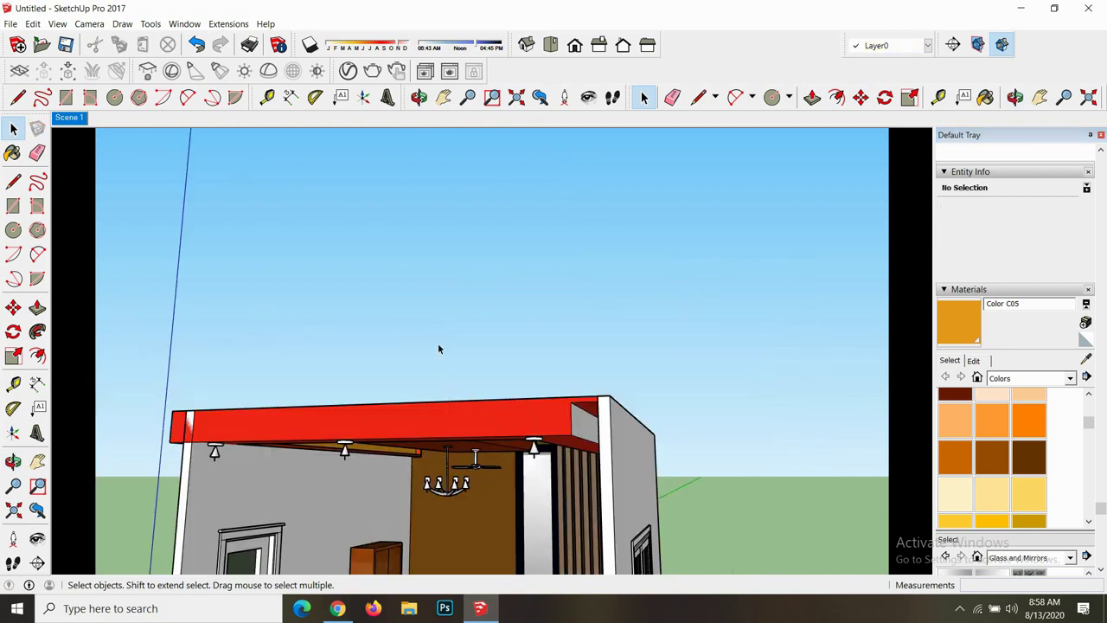
scroll(438, 349, down, 3)
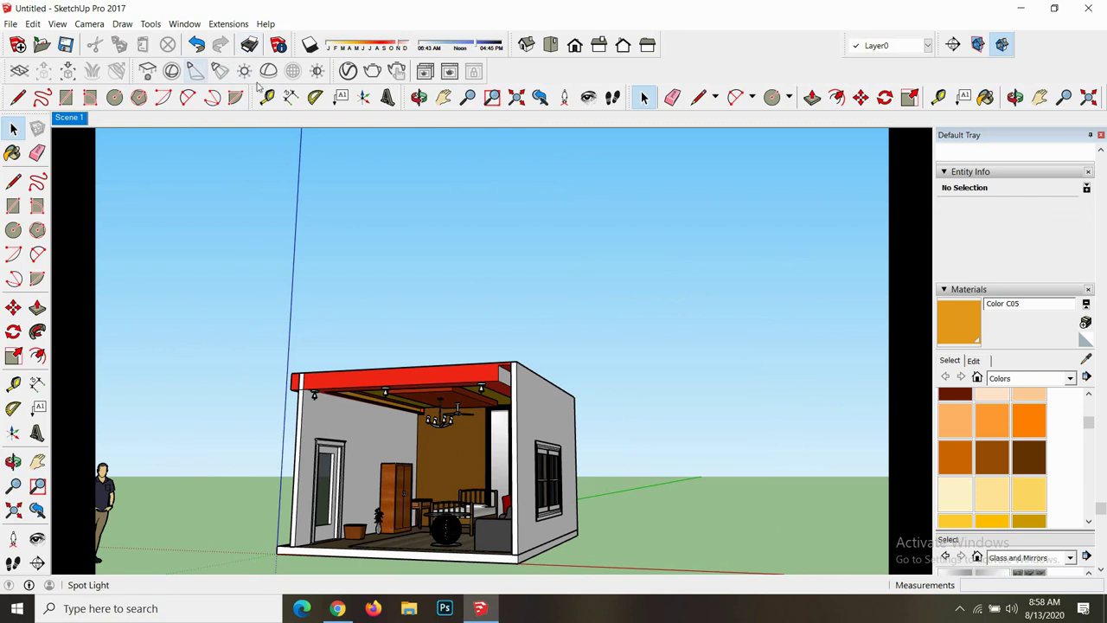
click(419, 97)
drag(502, 326, 539, 378)
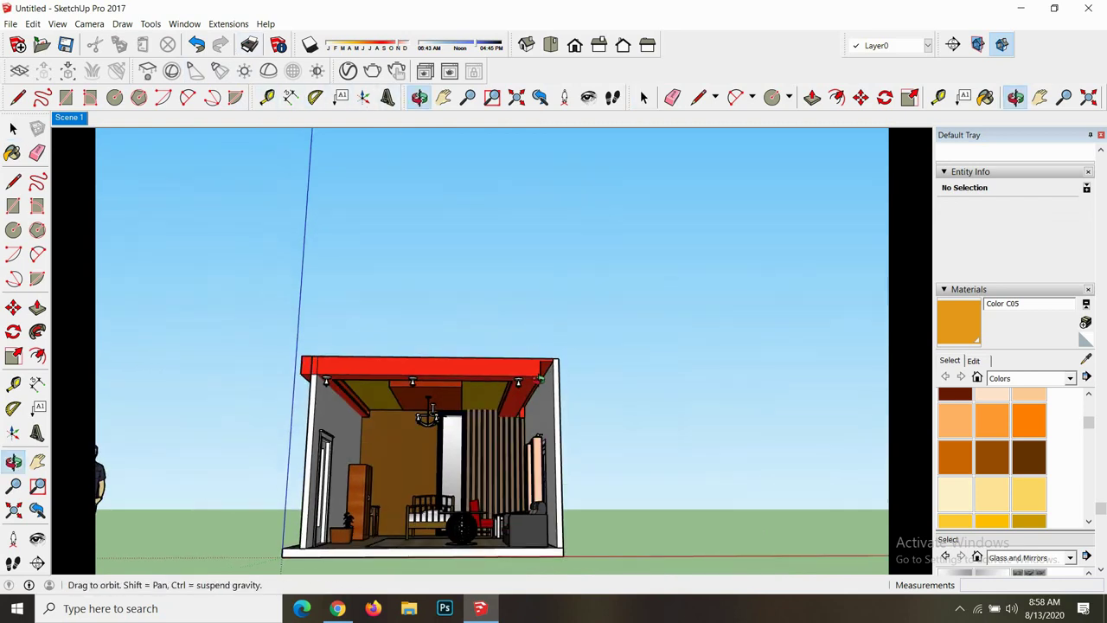
scroll(540, 378, up, 2)
scroll(545, 381, up, 2)
scroll(527, 394, up, 2)
scroll(517, 401, up, 1)
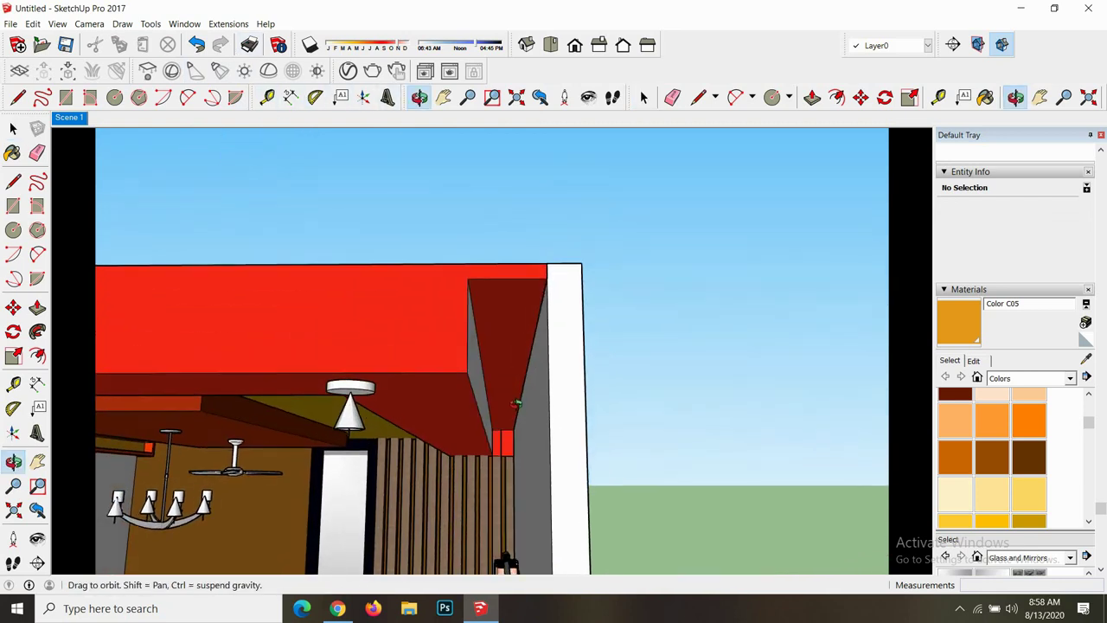
- Draw a rectangular face at the ceiling corner and select it with its edges
key(r)
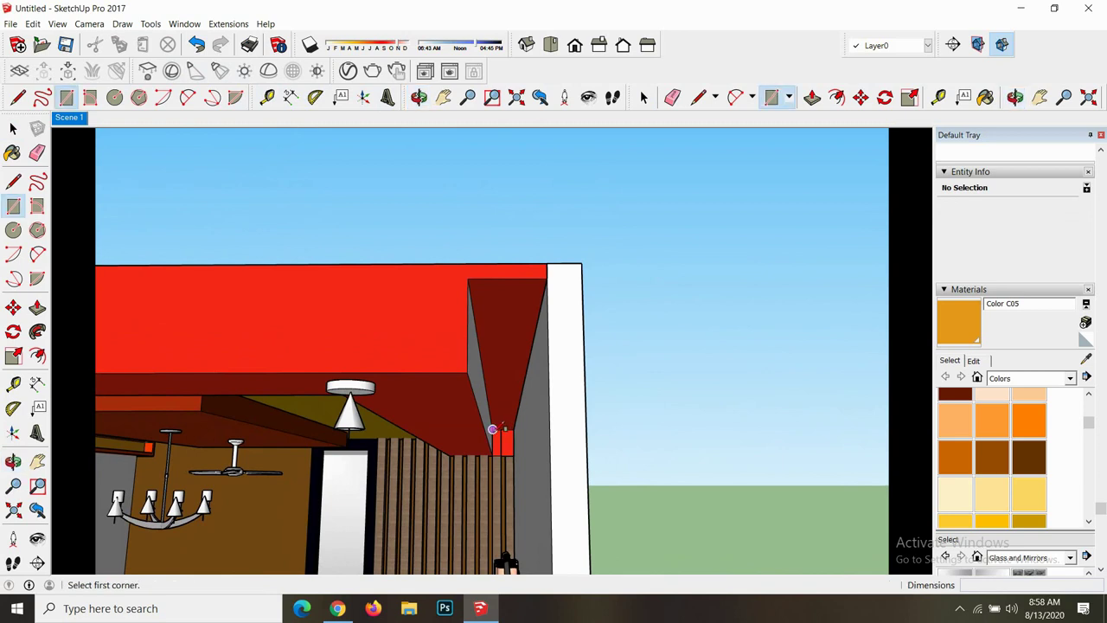
click(493, 429)
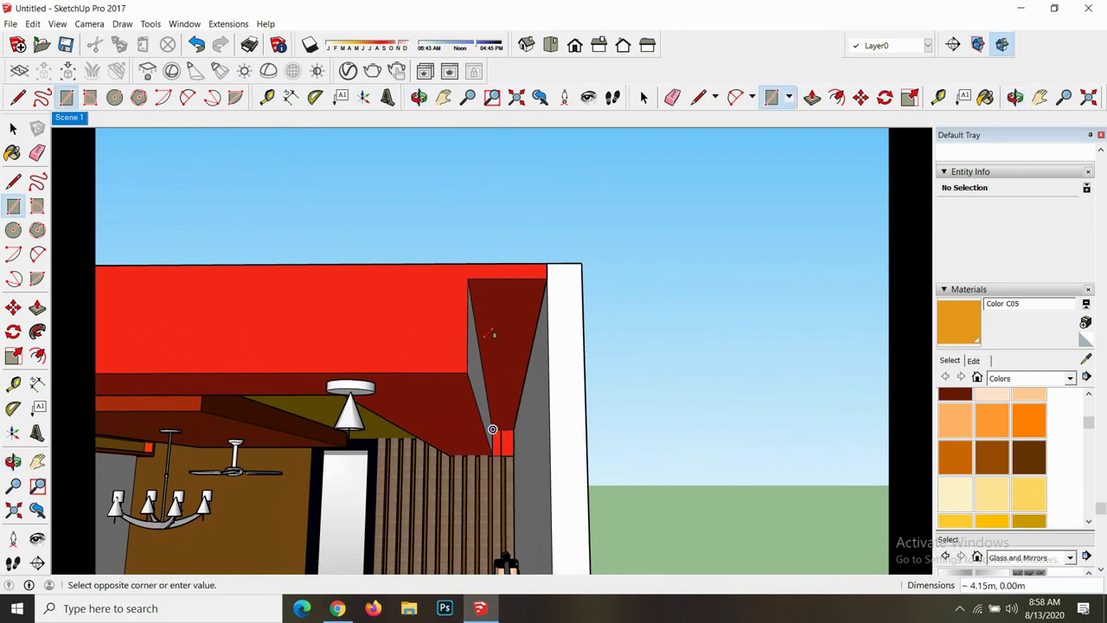
click(519, 278)
key(space)
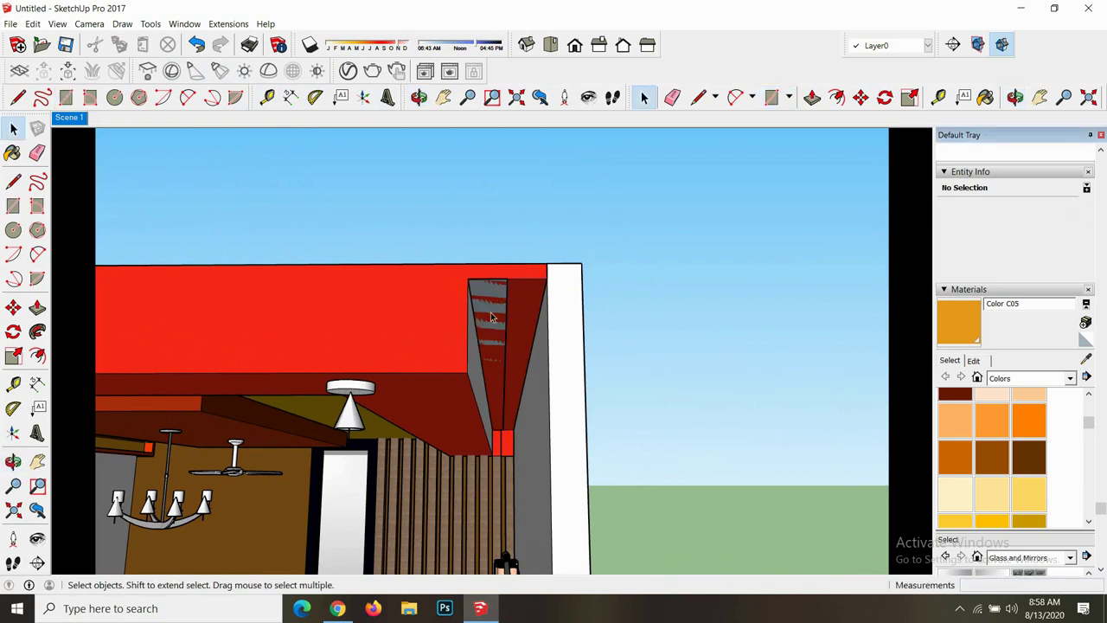
double_click(496, 322)
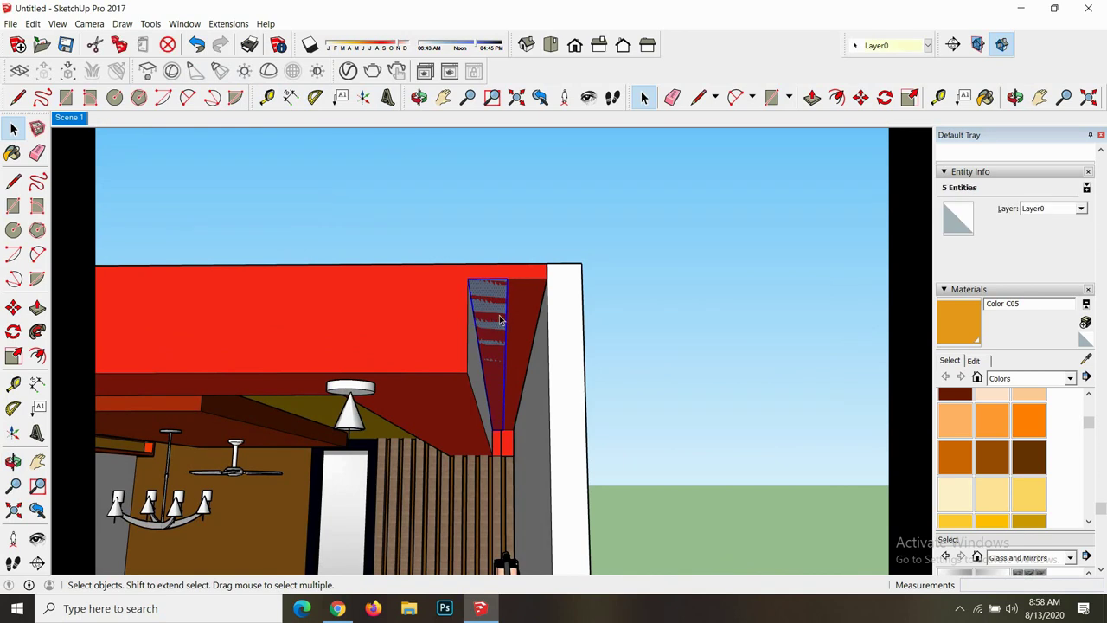
- Rotate the new face 30 degrees about the ceiling corner
key(q)
click(507, 278)
click(467, 278)
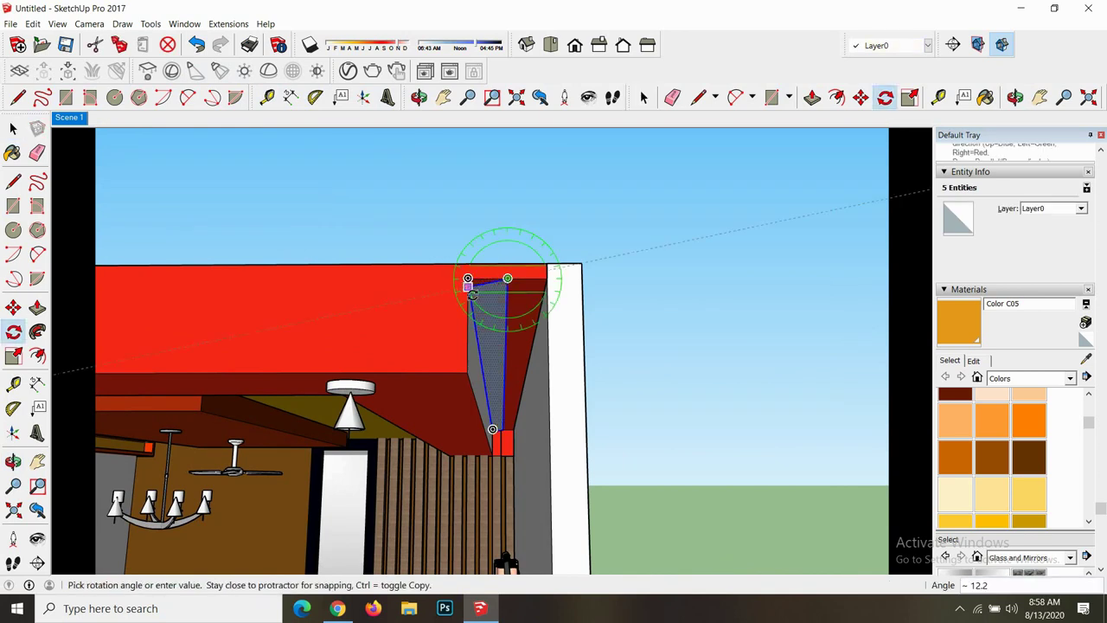
click(478, 303)
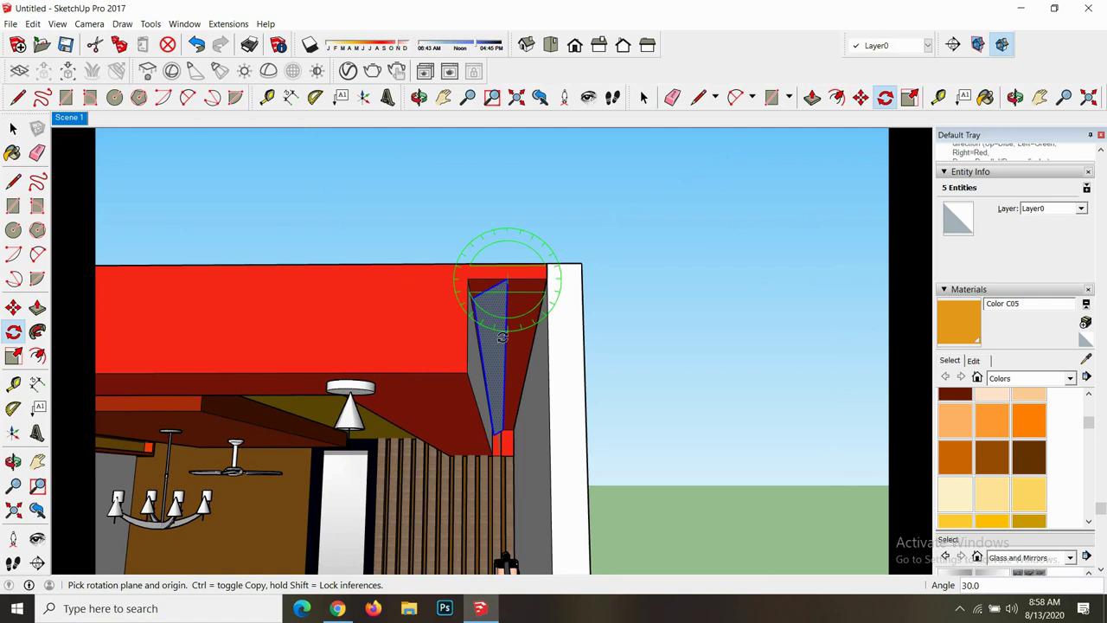
key(space)
click(954, 453)
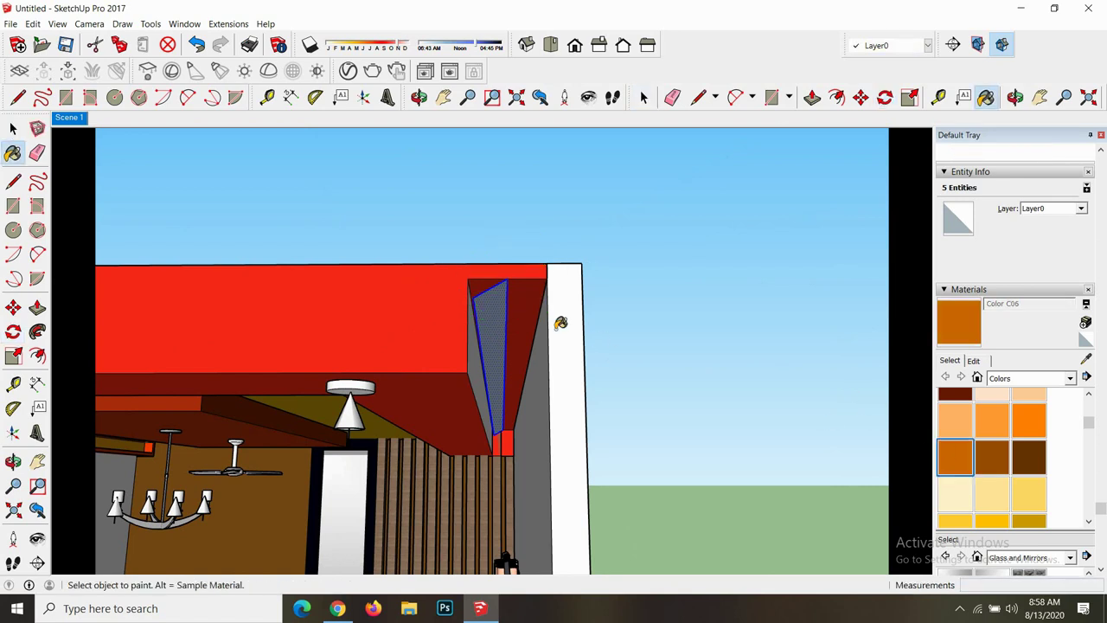
- Paint the tilted face with Color C06 and set its diffuse colour to warm orange
click(500, 311)
click(347, 72)
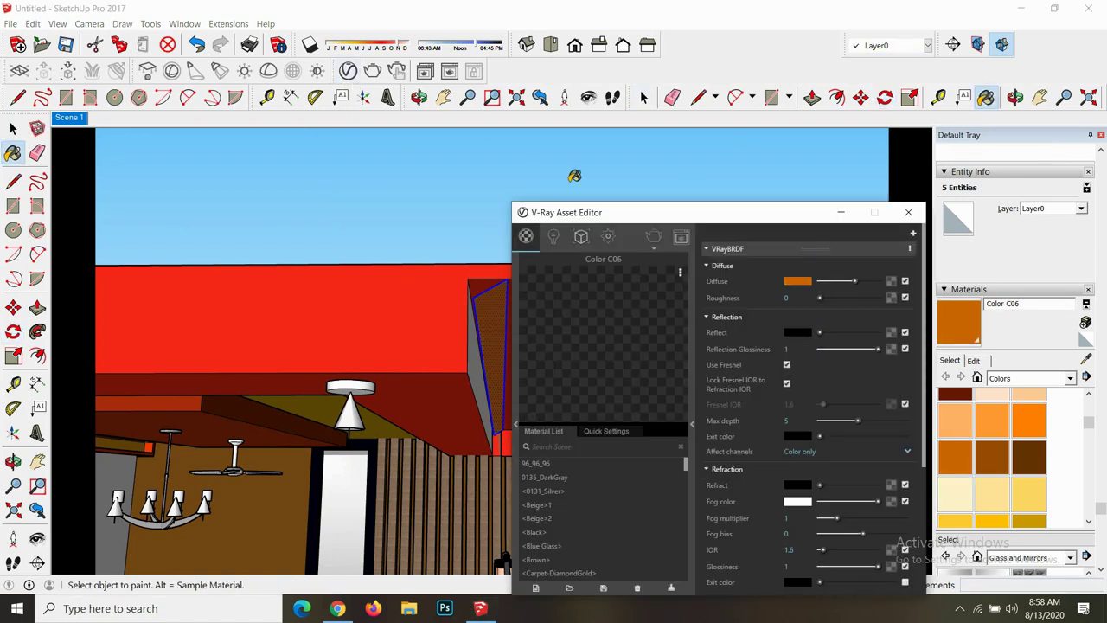
click(788, 281)
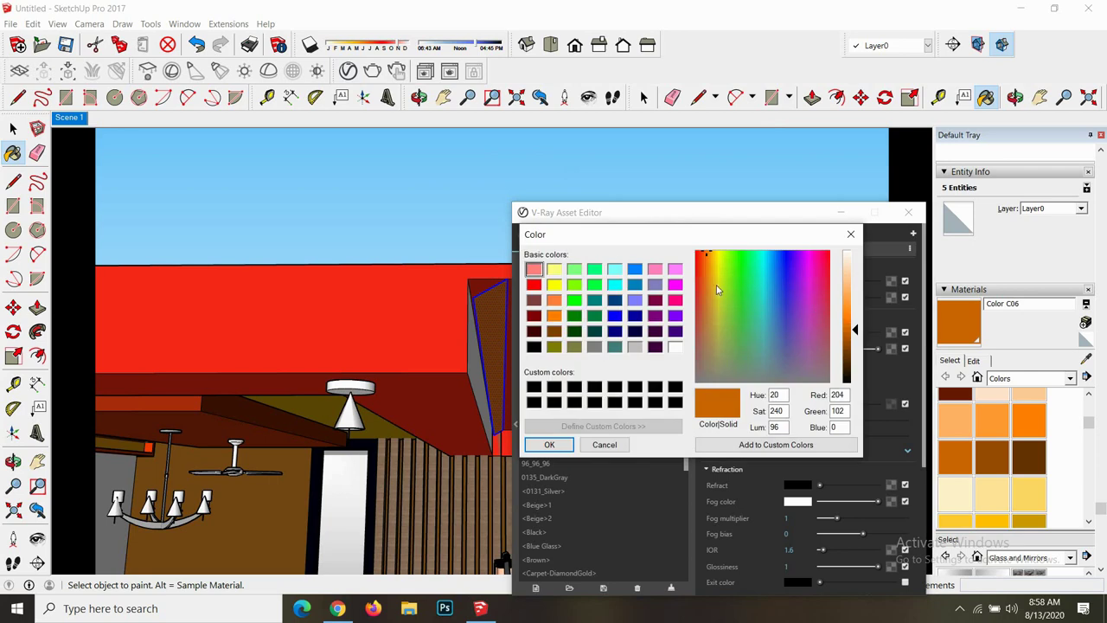
click(715, 284)
click(713, 269)
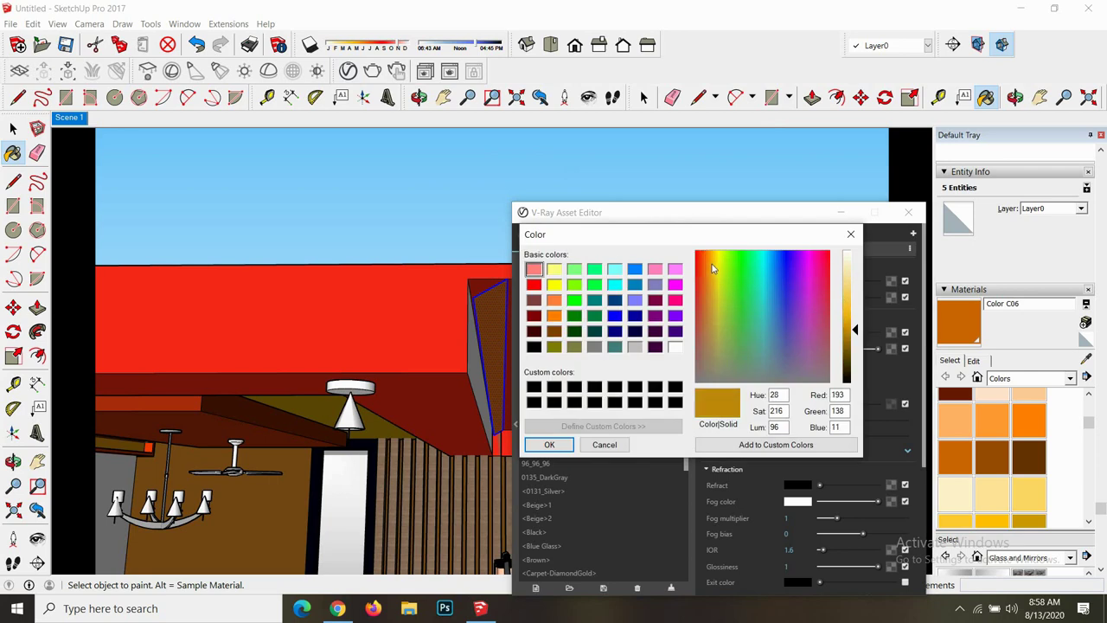
click(836, 301)
click(708, 277)
click(839, 311)
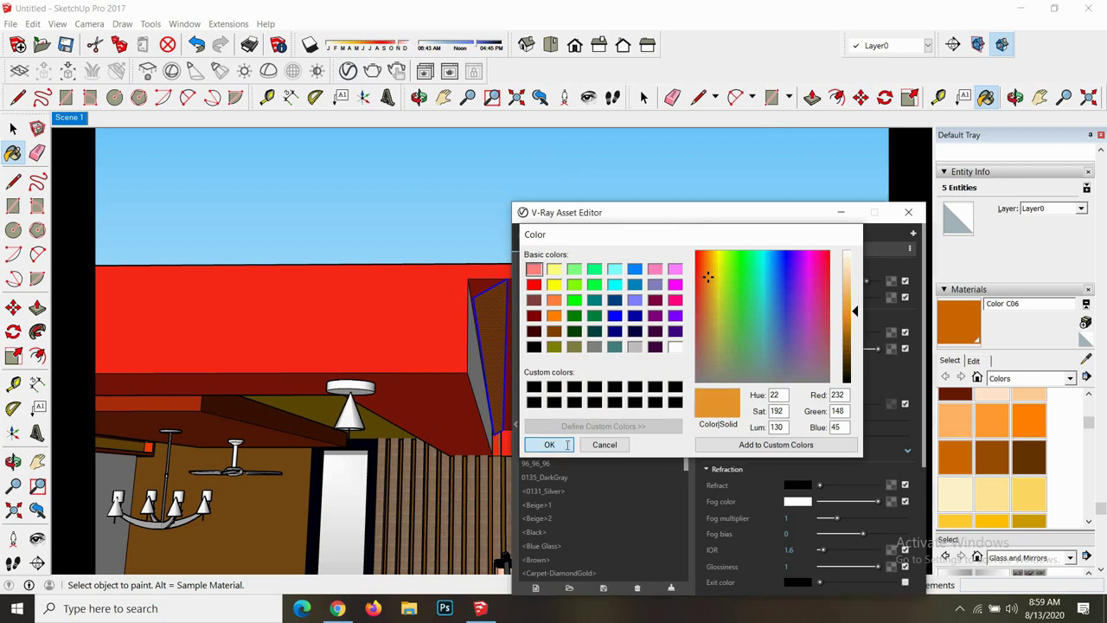
click(550, 444)
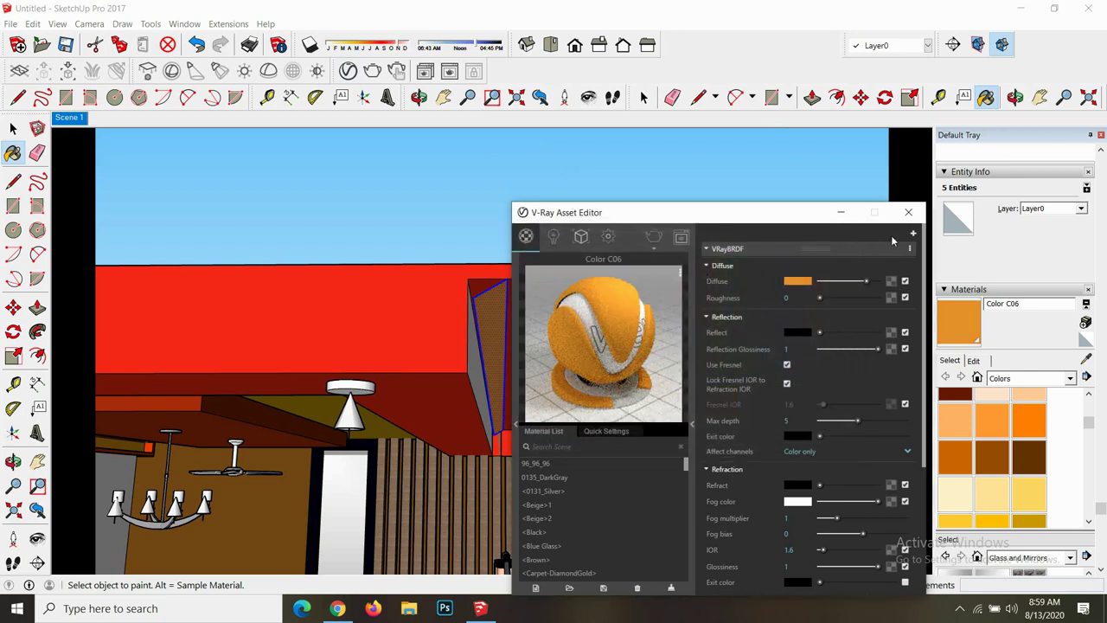
- Add an Emissive layer to Color C06 with a mid-orange glow colour
click(915, 235)
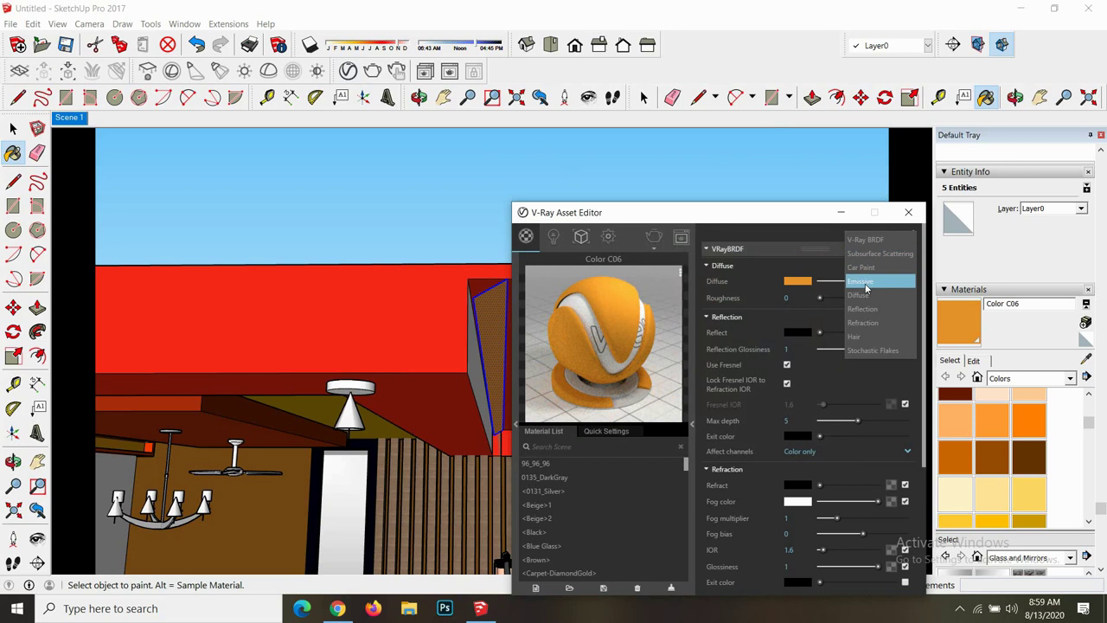
click(869, 284)
click(741, 249)
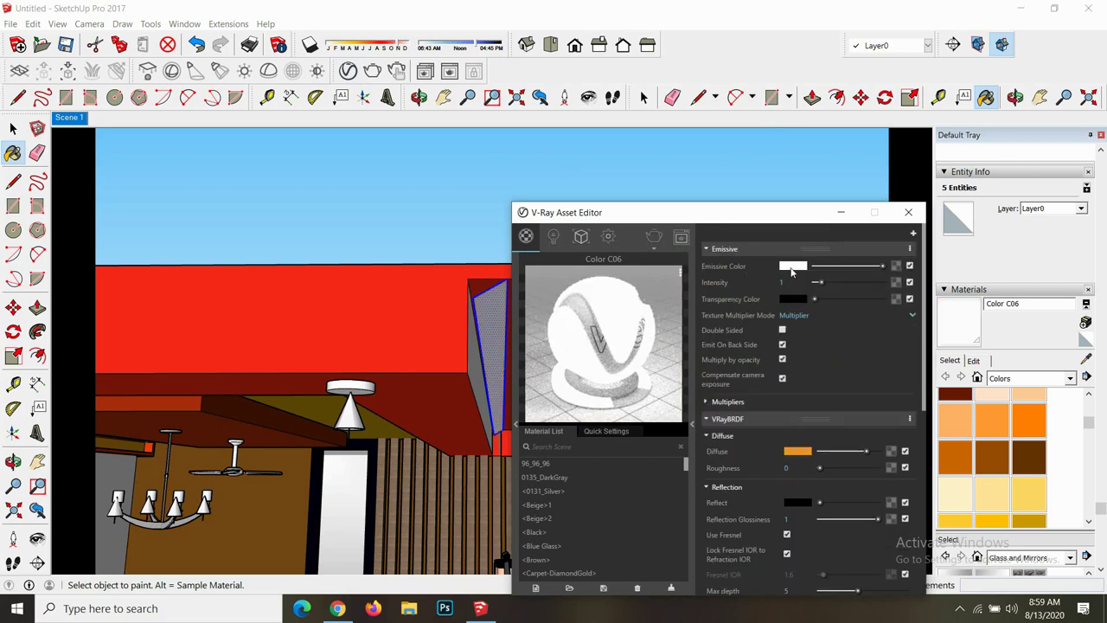
click(792, 267)
click(708, 272)
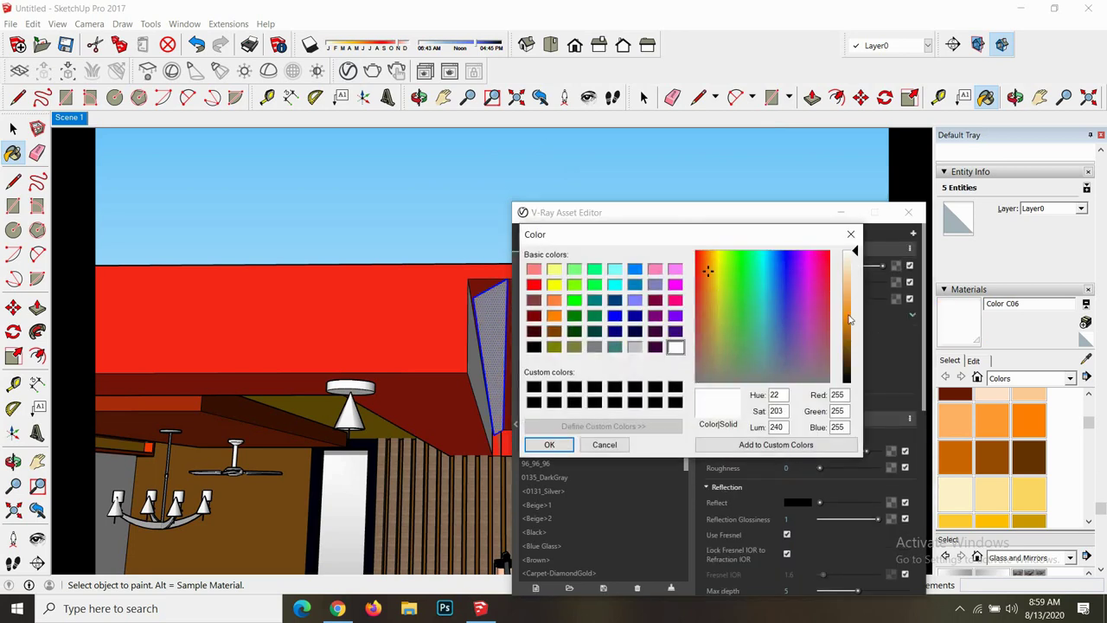
click(851, 319)
click(564, 445)
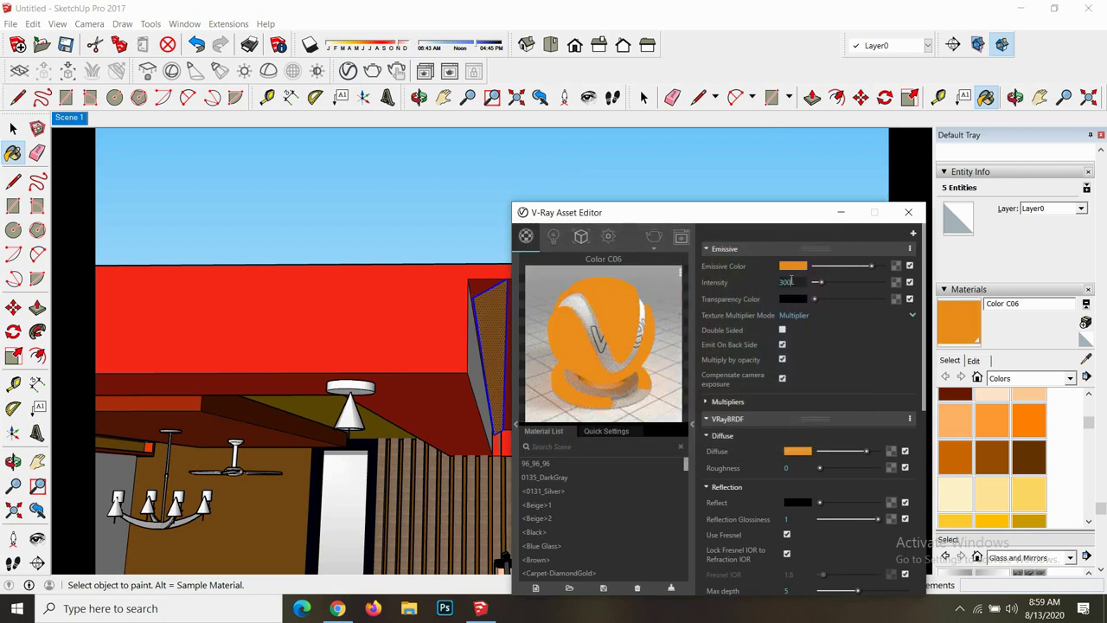
- Close the material editor and orbit to a lower, frontal view of the room
click(909, 212)
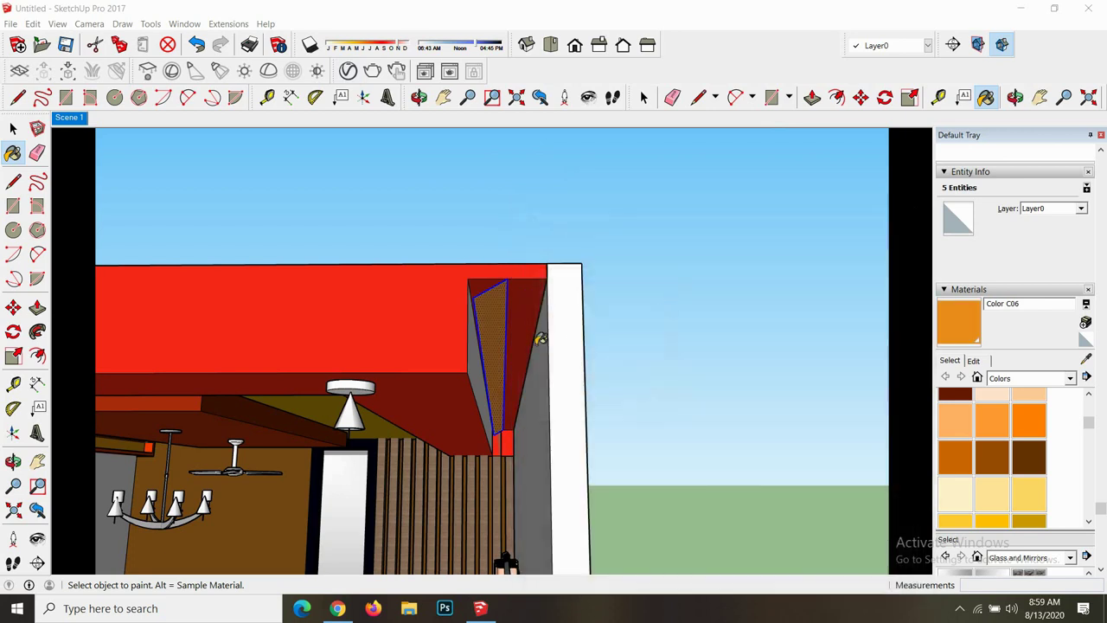
scroll(541, 340, down, 2)
scroll(540, 339, down, 2)
scroll(541, 339, down, 3)
scroll(541, 339, down, 2)
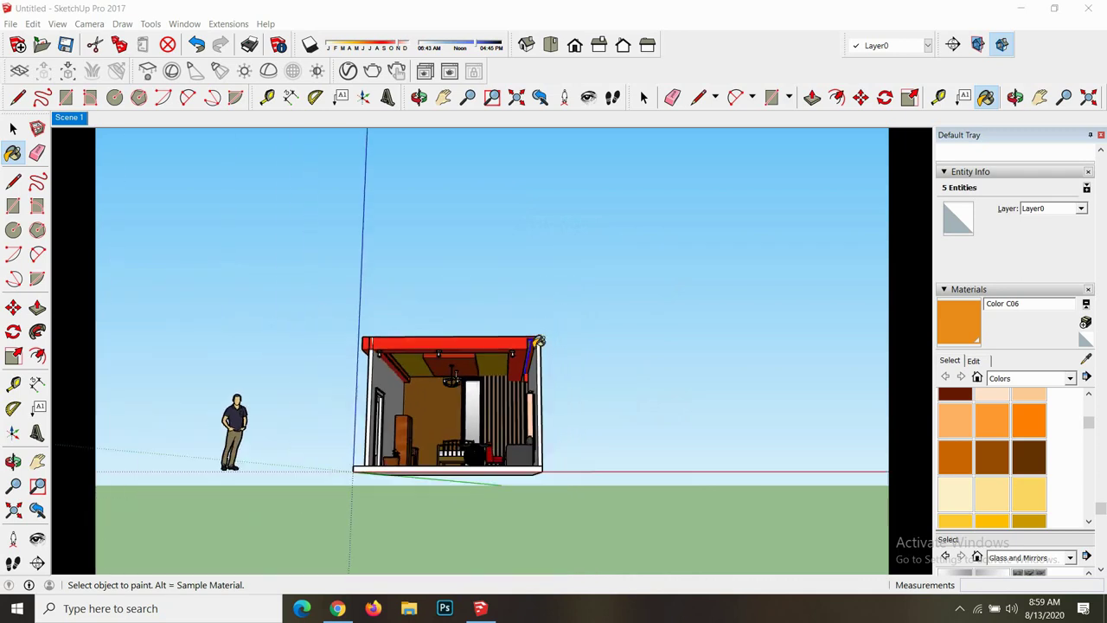
scroll(419, 385, up, 1)
scroll(458, 445, up, 1)
scroll(459, 446, down, 3)
scroll(458, 446, up, 3)
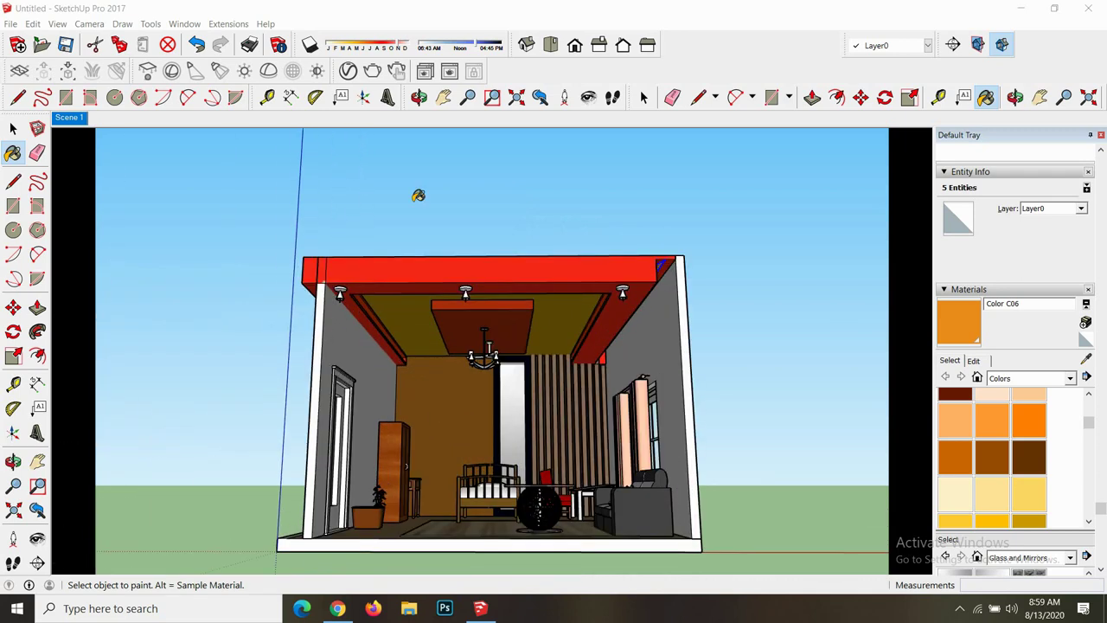
click(419, 97)
drag(498, 311, 489, 364)
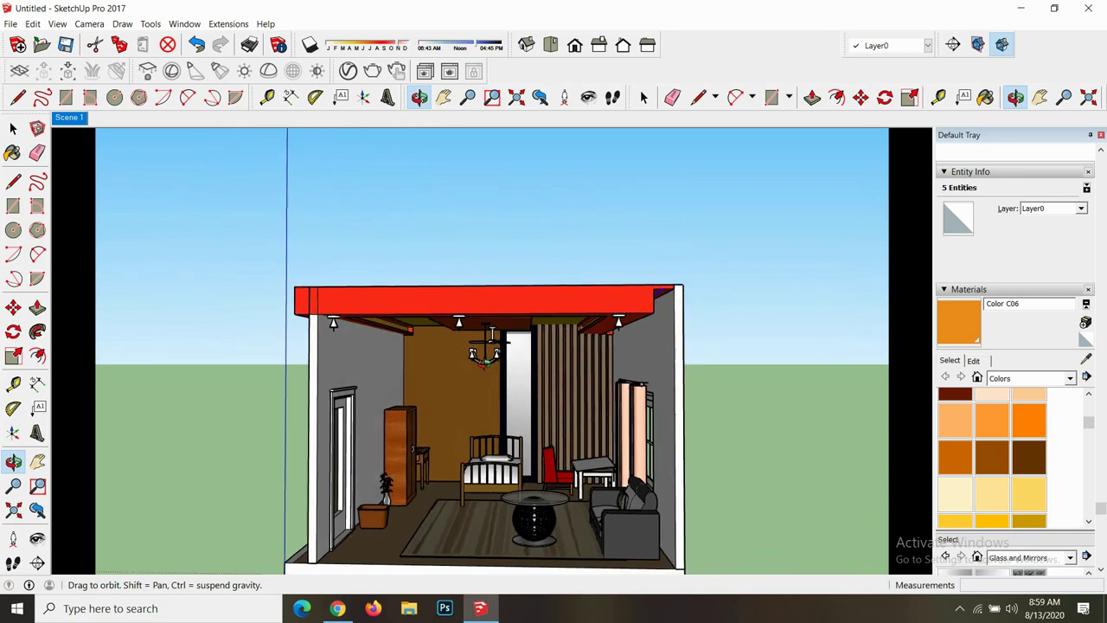
scroll(451, 461, up, 1)
scroll(451, 461, up, 2)
scroll(463, 456, down, 1)
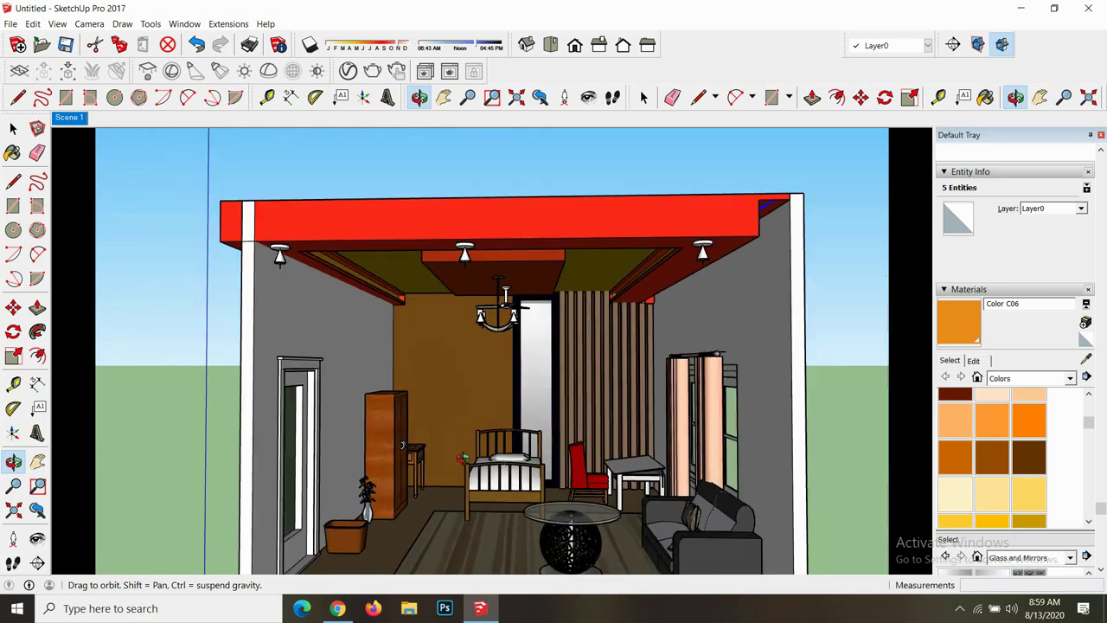
- Import Light_Sconce_Lampshade from the Construction folder after searching for 'lamp'
click(11, 23)
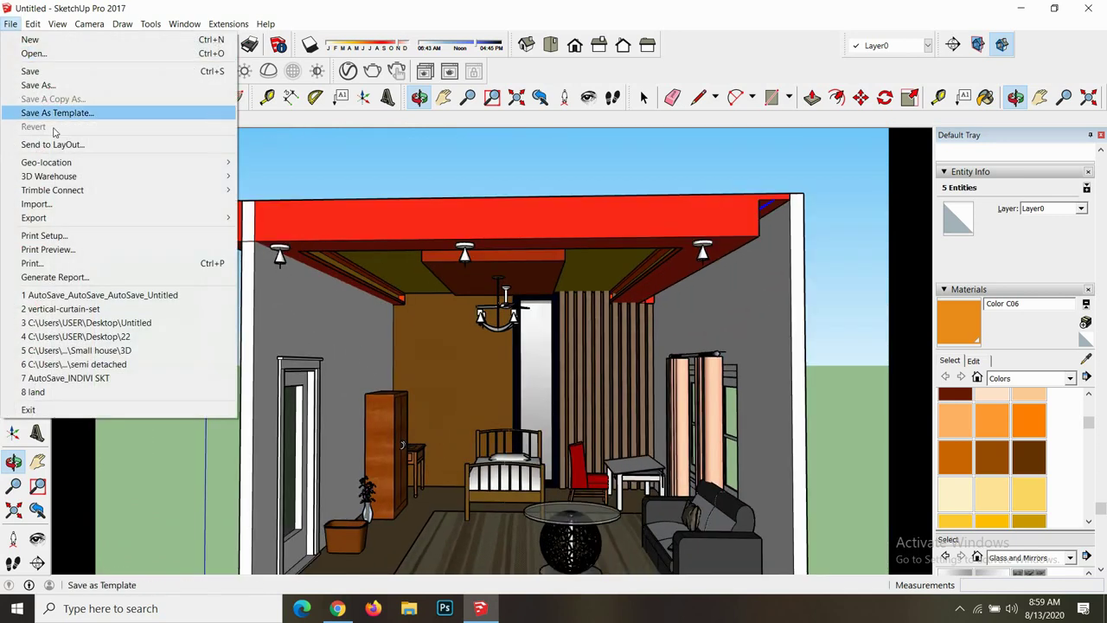
click(54, 206)
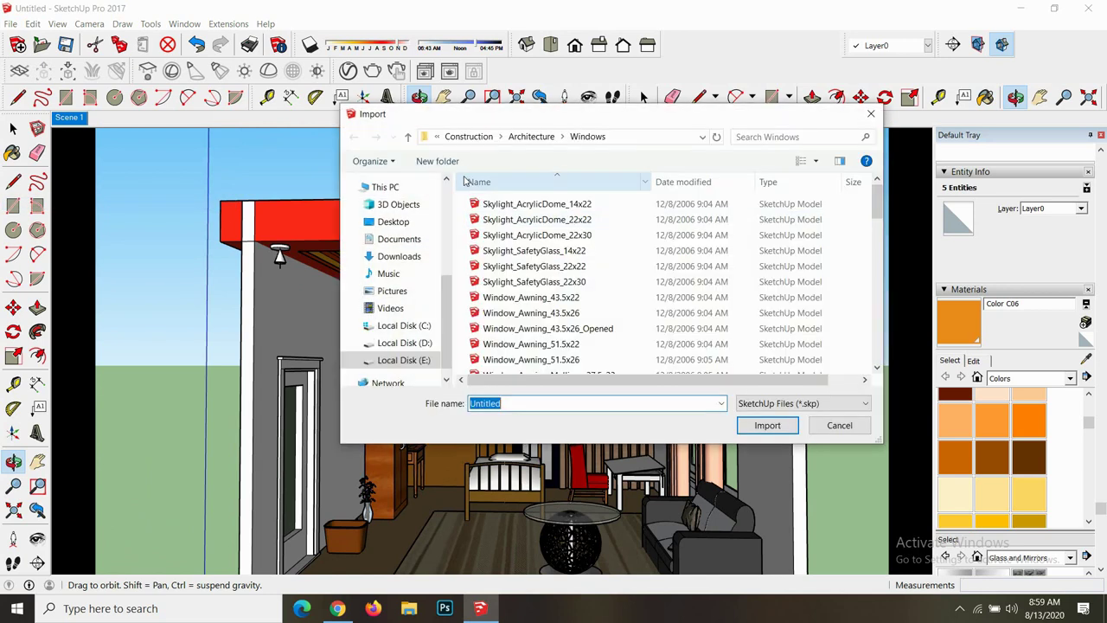
click(408, 137)
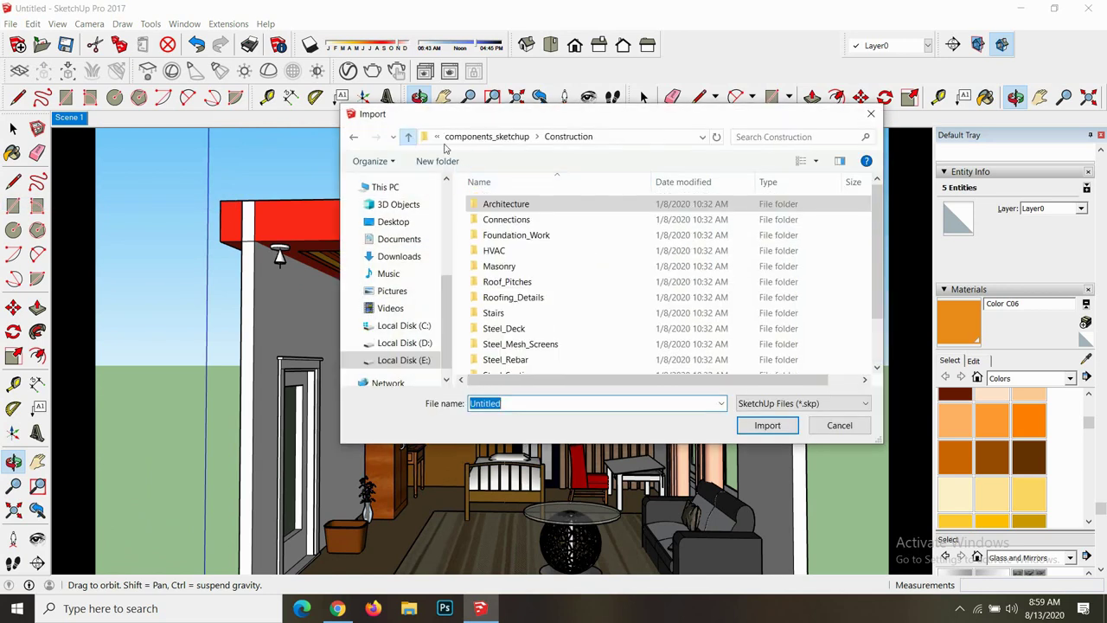
click(811, 135)
text(lamp)
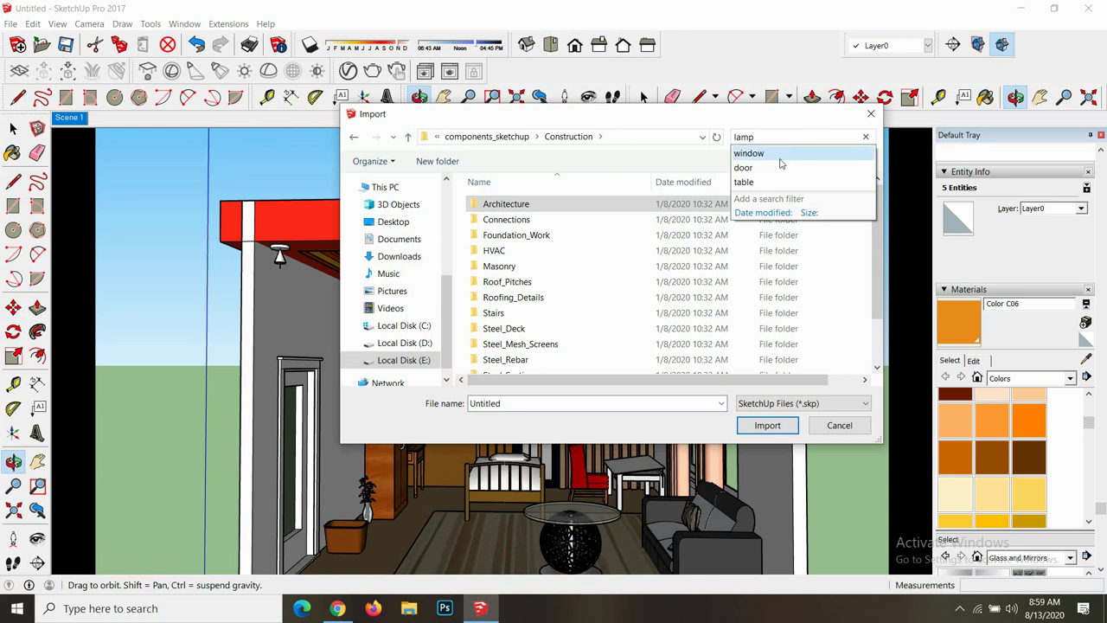
click(529, 198)
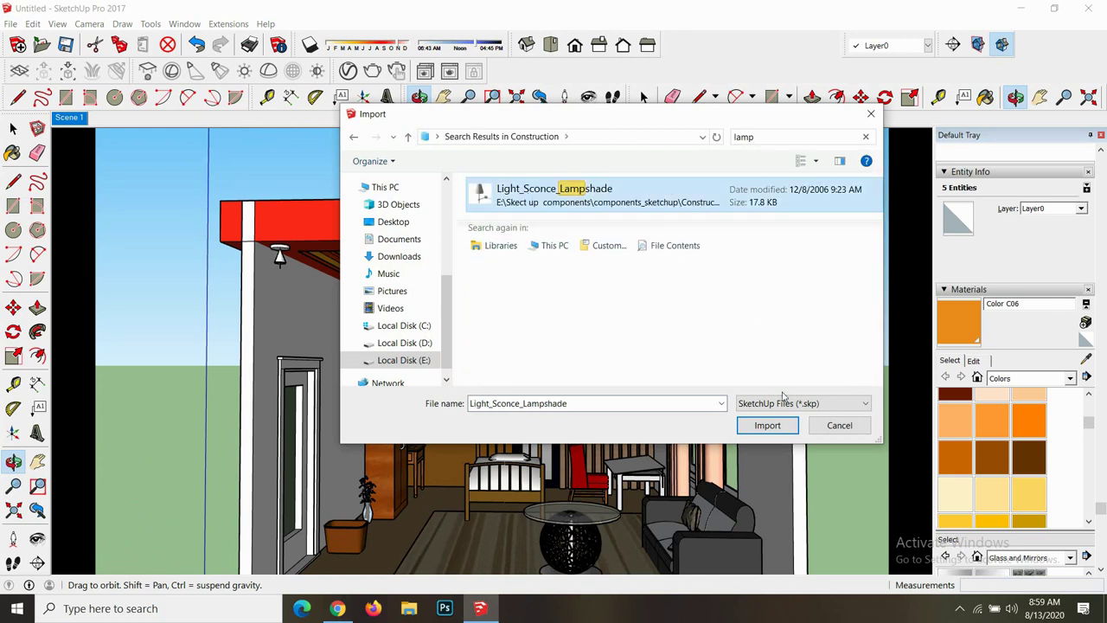
click(767, 425)
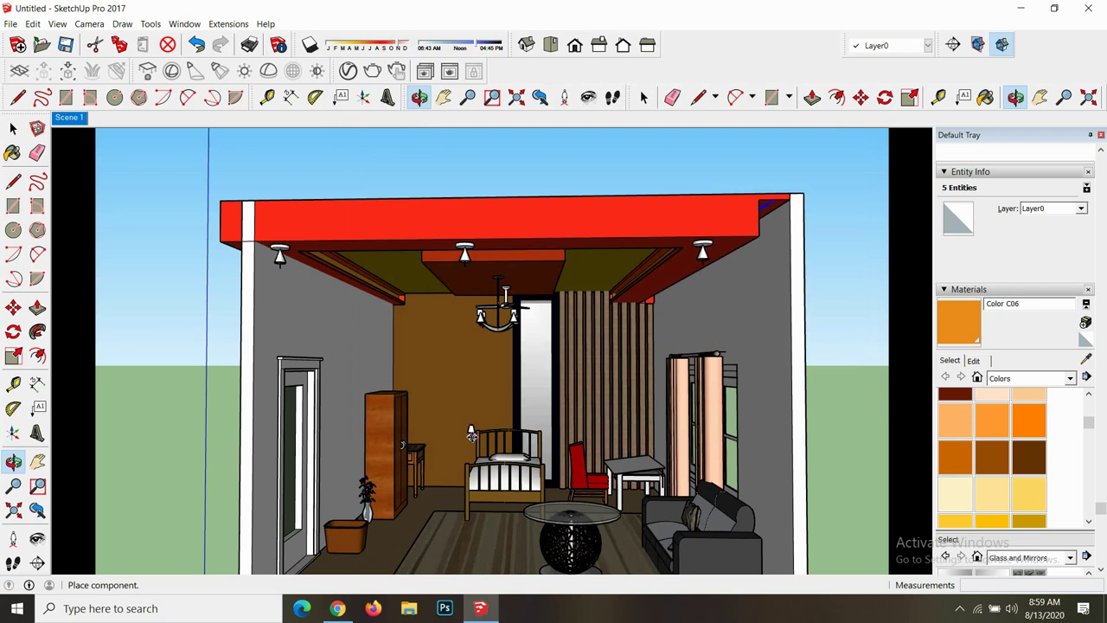
- Zoom in and set the imported lampshade lamp on top of the nightstand
scroll(472, 432, up, 3)
scroll(397, 449, up, 2)
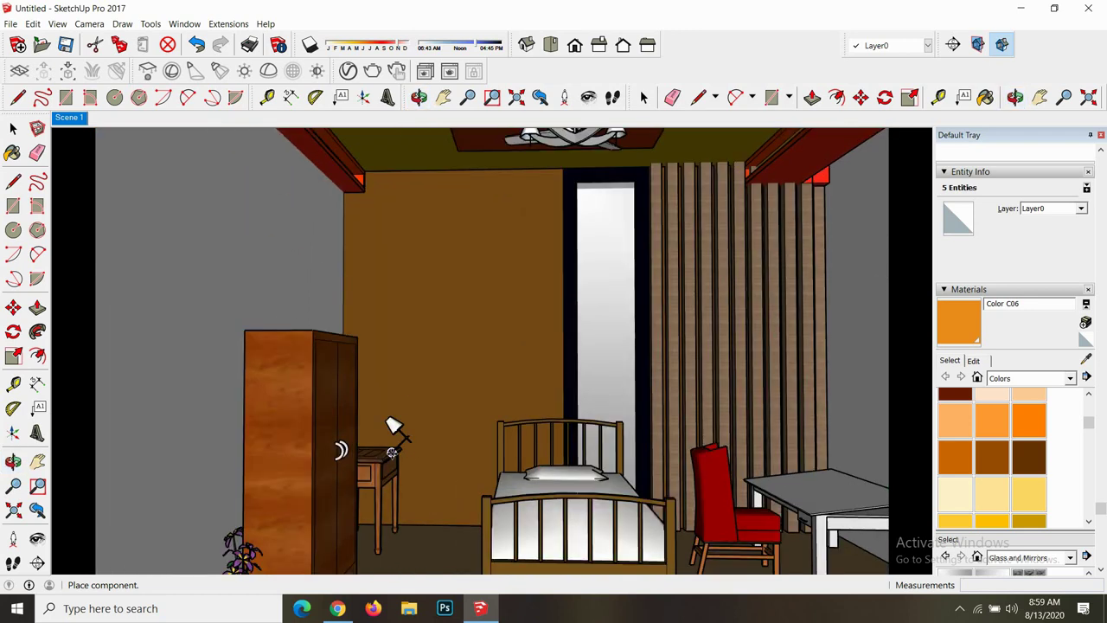
scroll(385, 425, up, 2)
scroll(368, 452, up, 2)
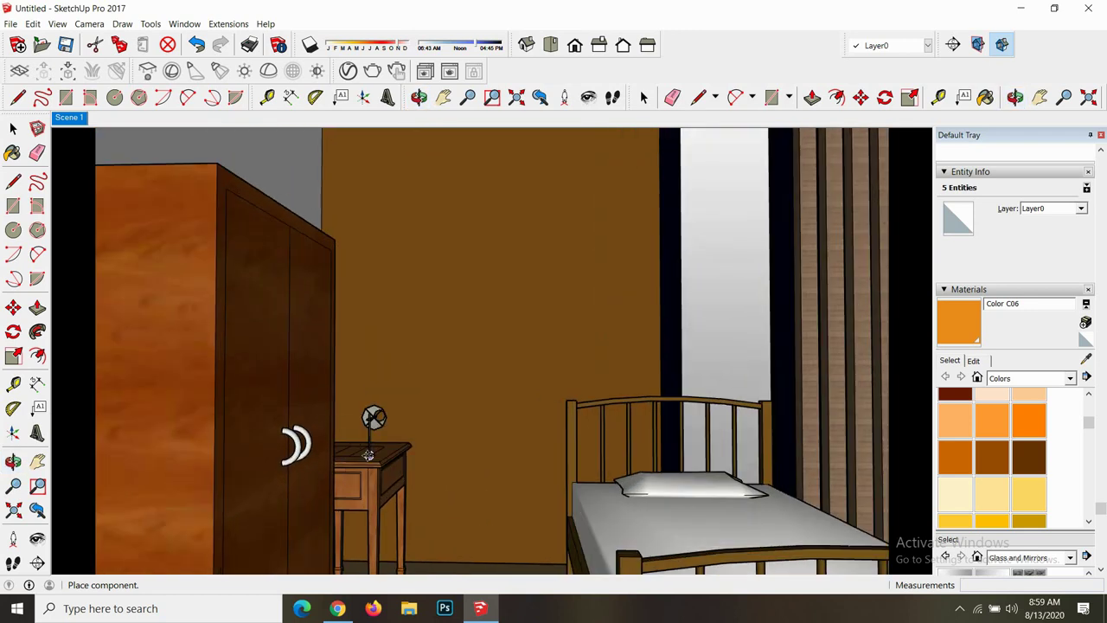
scroll(365, 460, up, 1)
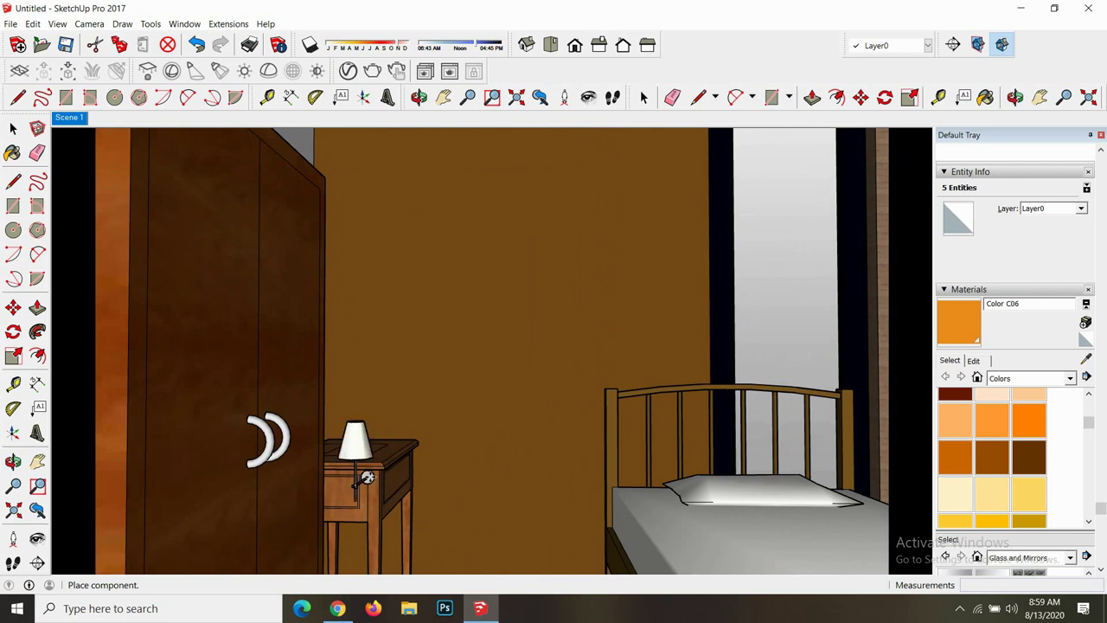
click(368, 474)
key(m)
middle_drag(385, 392, 380, 406)
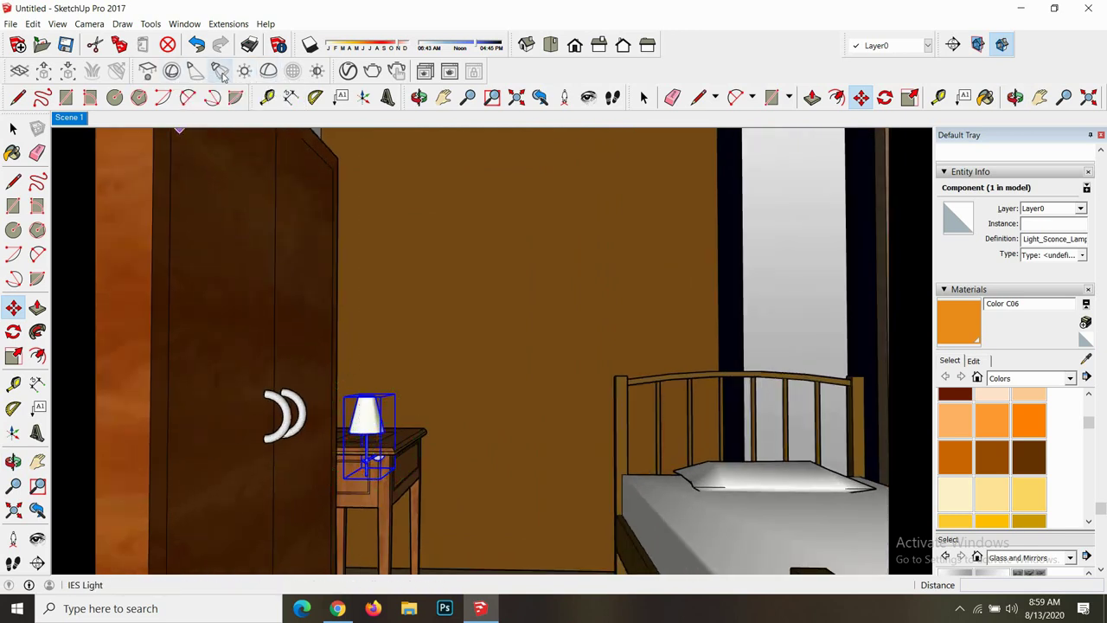
- Add a V-Ray sphere light centred in the lamp, its radius inside the shade
click(172, 74)
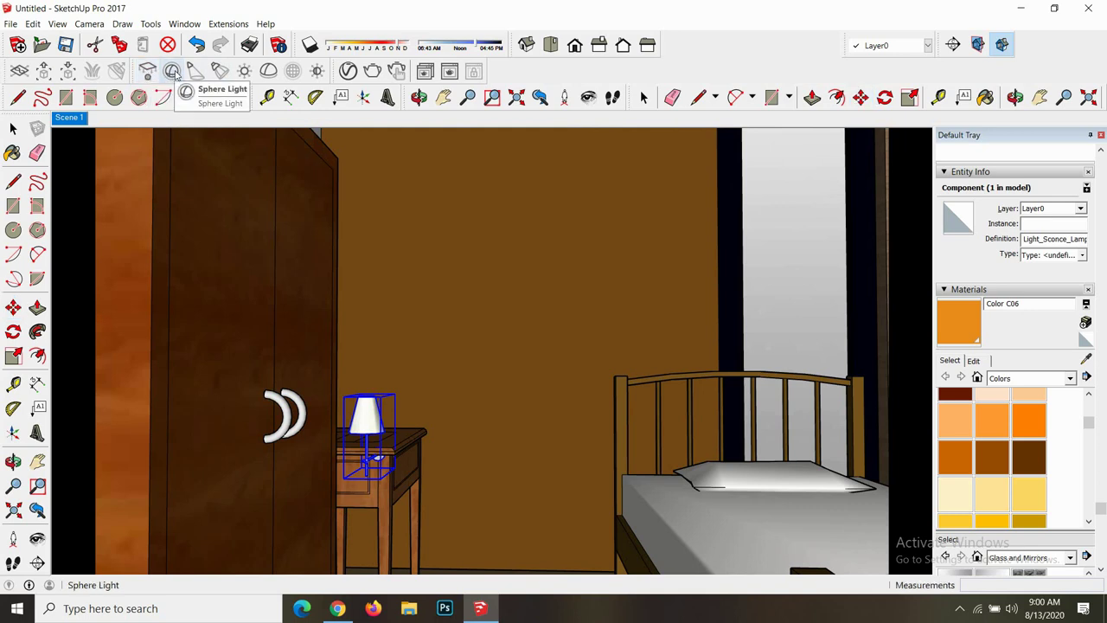
click(378, 455)
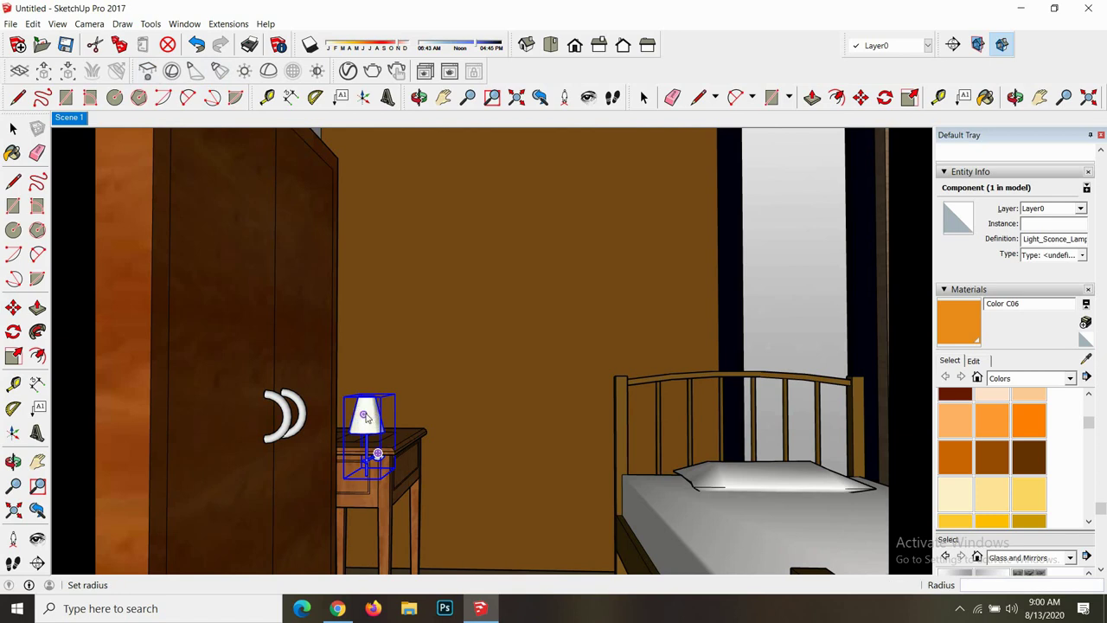
scroll(370, 419, up, 2)
click(369, 420)
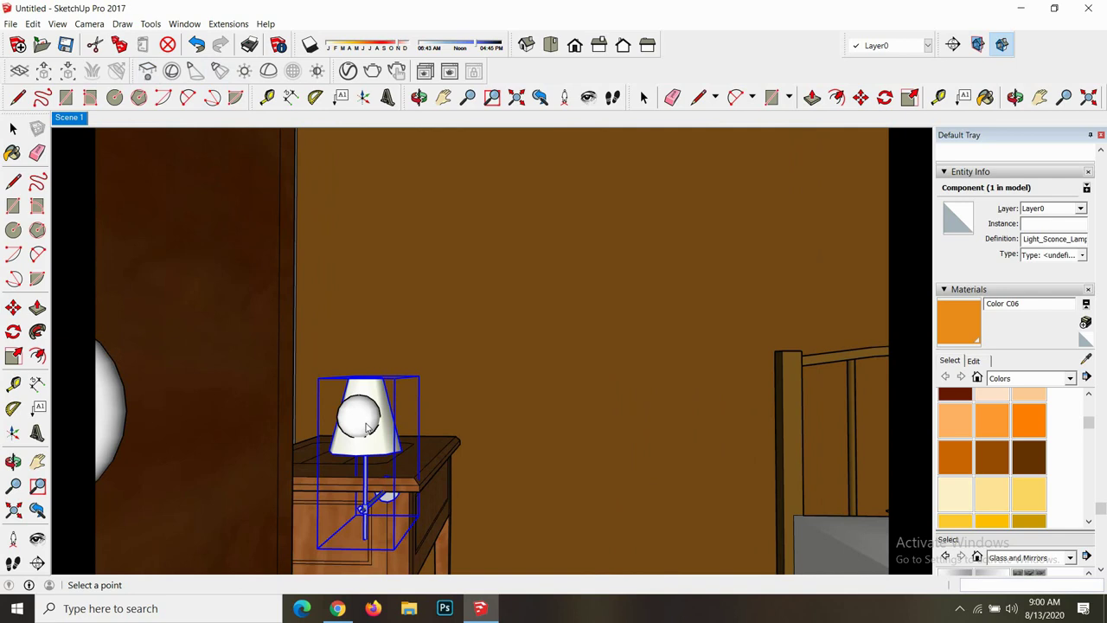
- Shift the lamp slightly to the right on the nightstand
key(m)
click(366, 421)
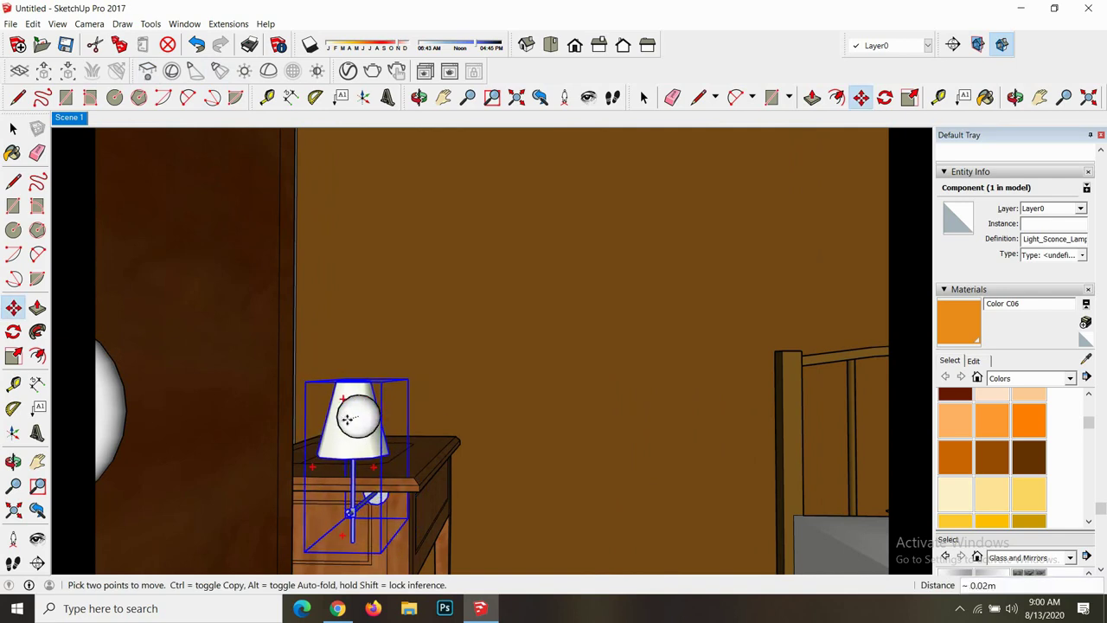
click(351, 420)
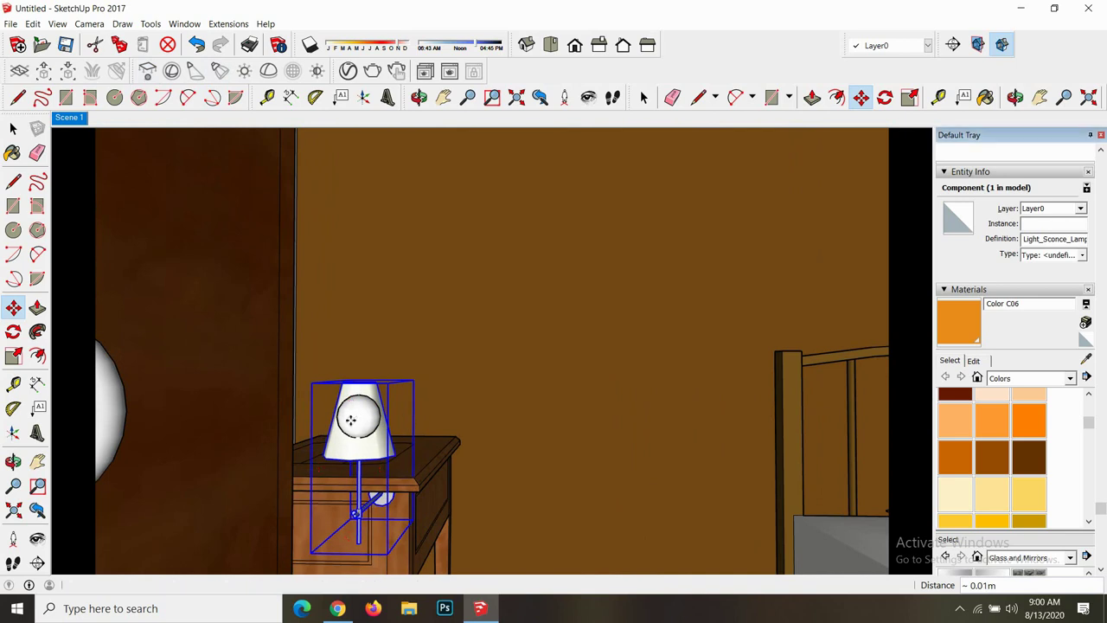
scroll(353, 351, down, 3)
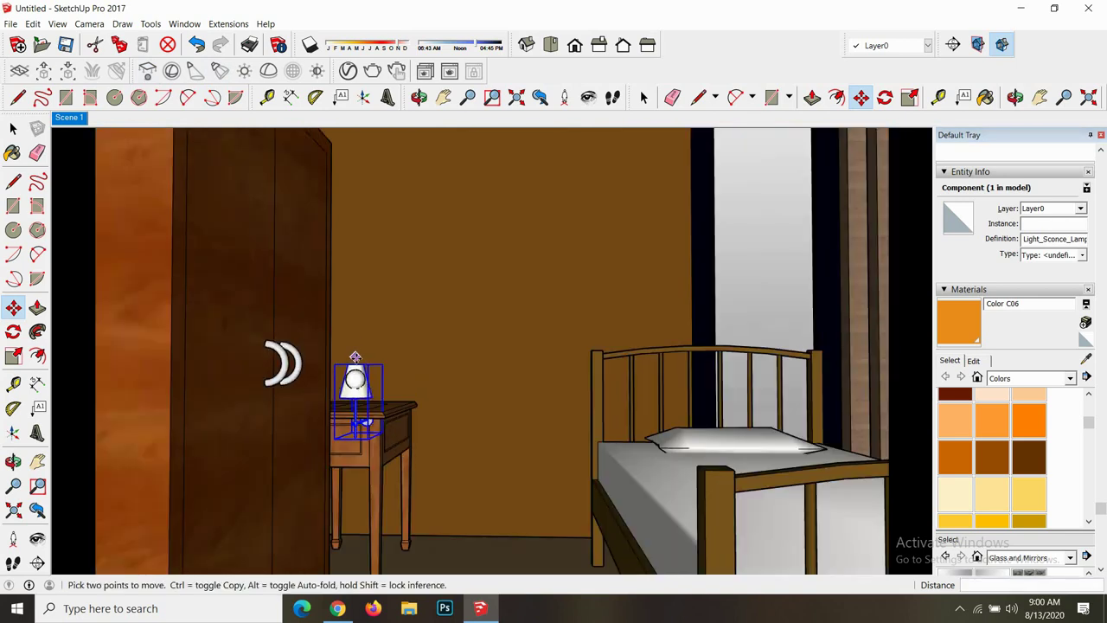
scroll(381, 359, down, 3)
scroll(419, 359, down, 3)
scroll(420, 359, down, 3)
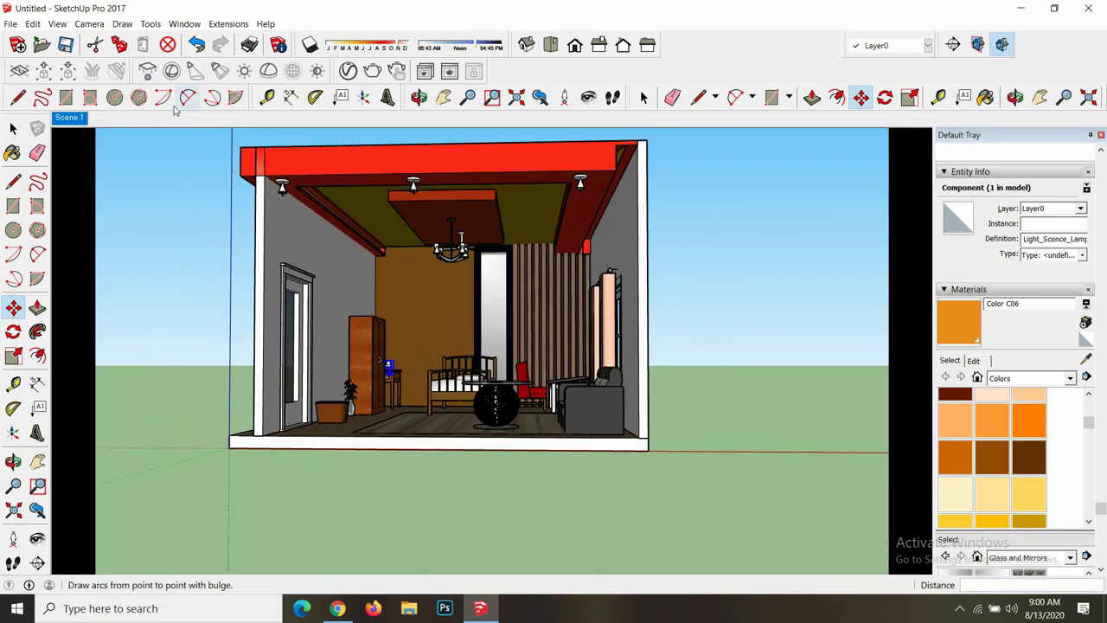
- Return to Scene 1 and select the right wall inside the room's nested groups
click(77, 120)
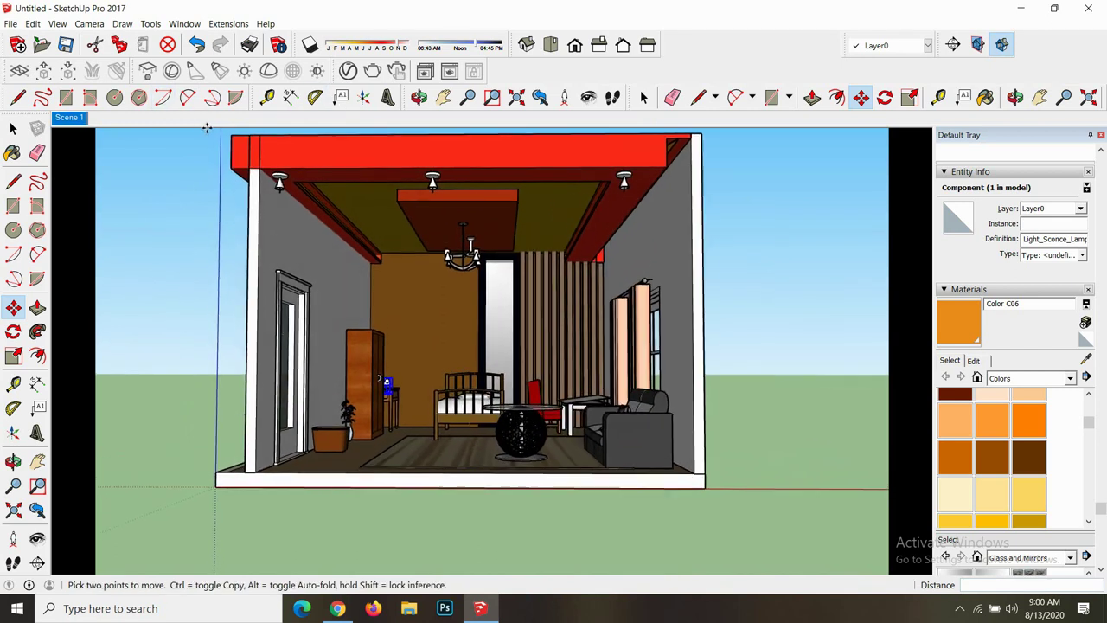
click(70, 118)
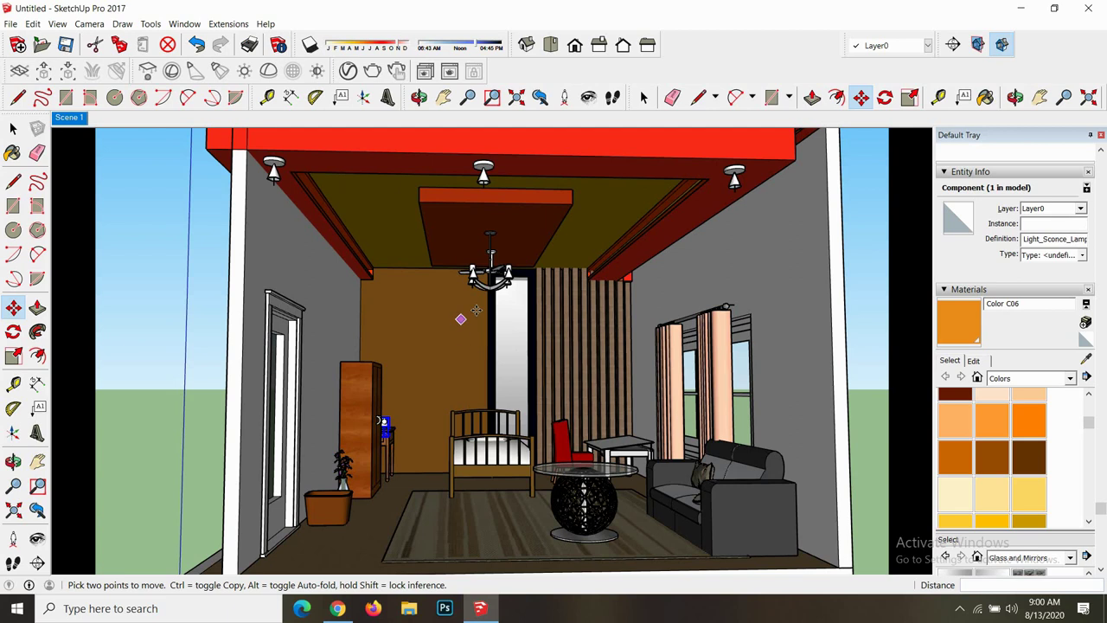
key(space)
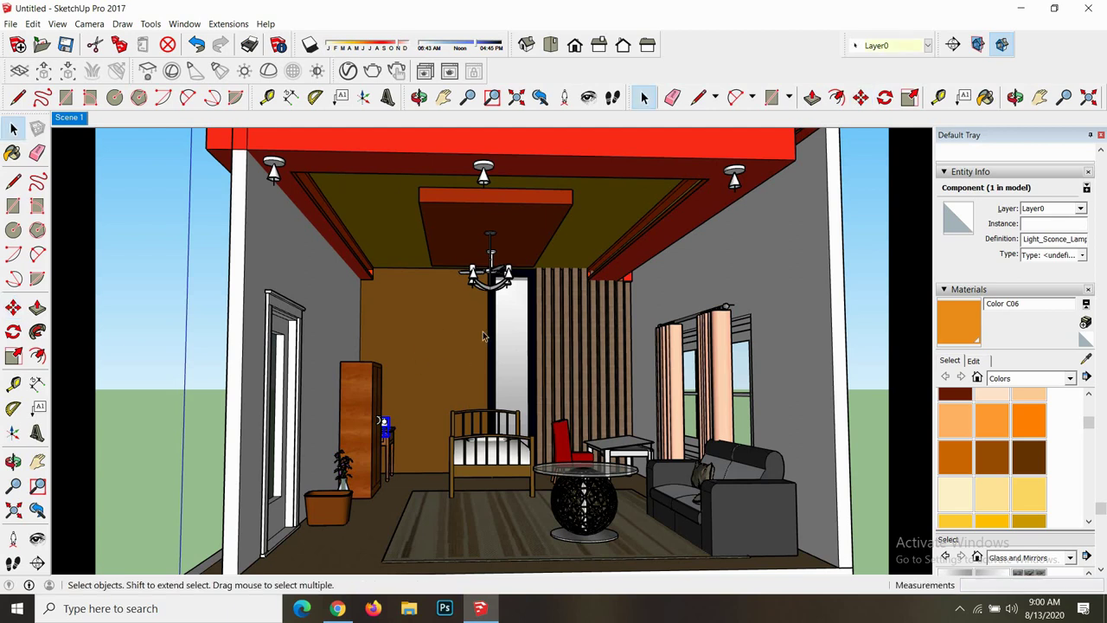
double_click(707, 289)
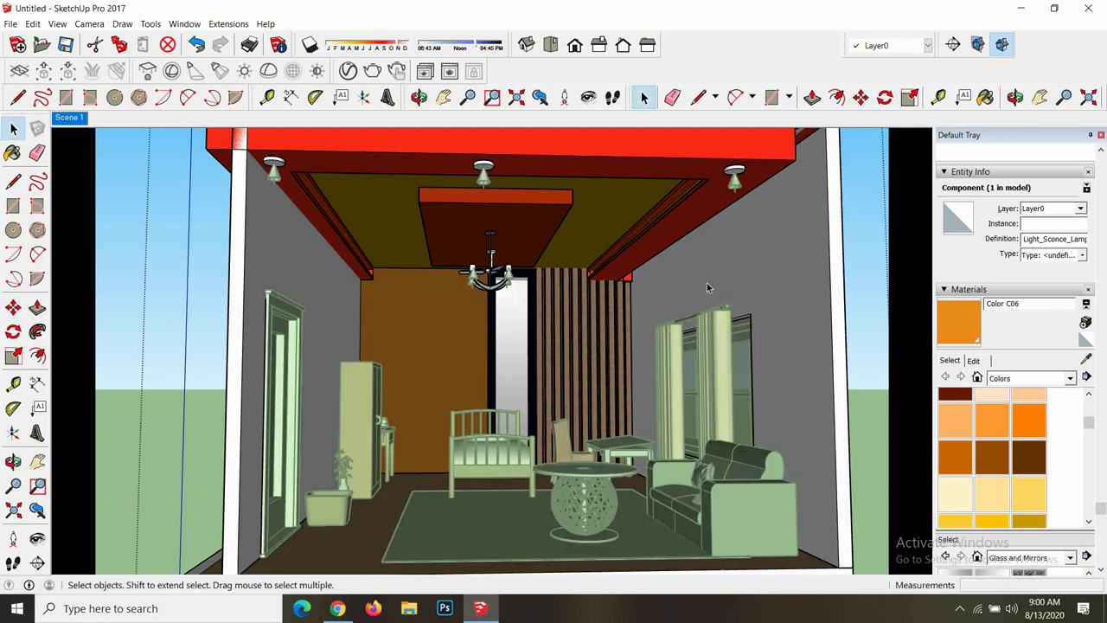
double_click(751, 260)
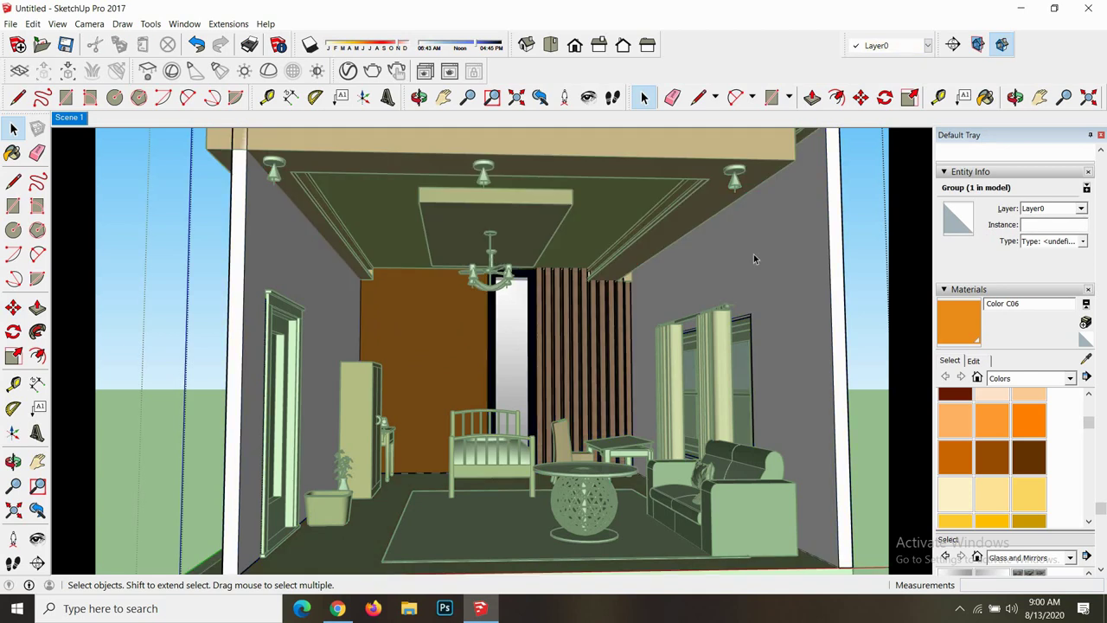
click(756, 258)
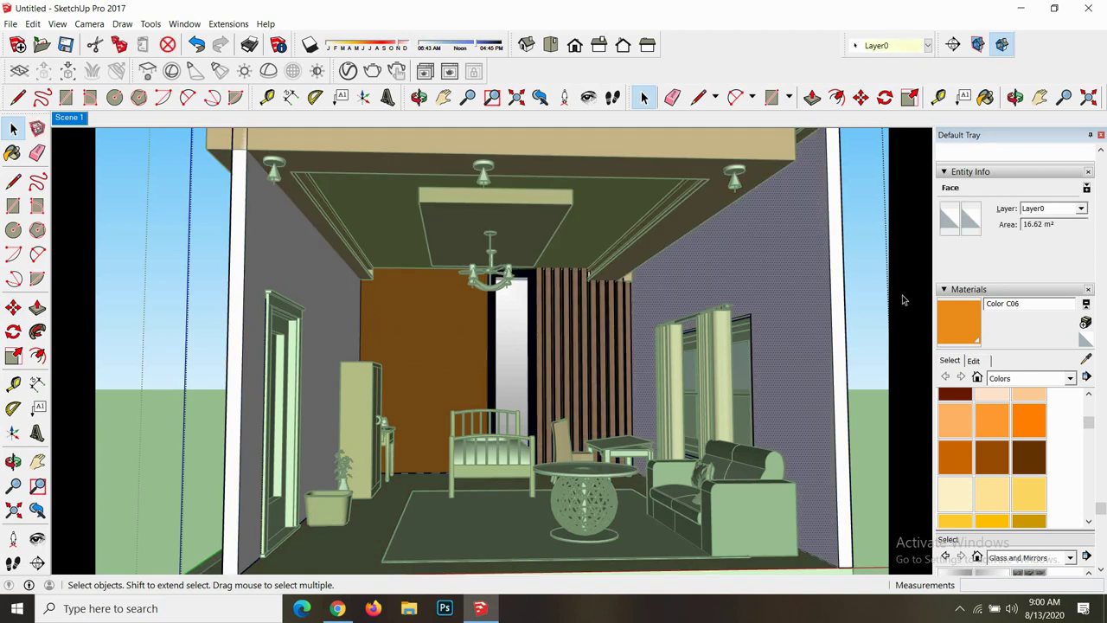
double_click(715, 249)
- Add Tiles_Simple_03_100cm from the V-Ray library and apply it to the selected wall
click(349, 72)
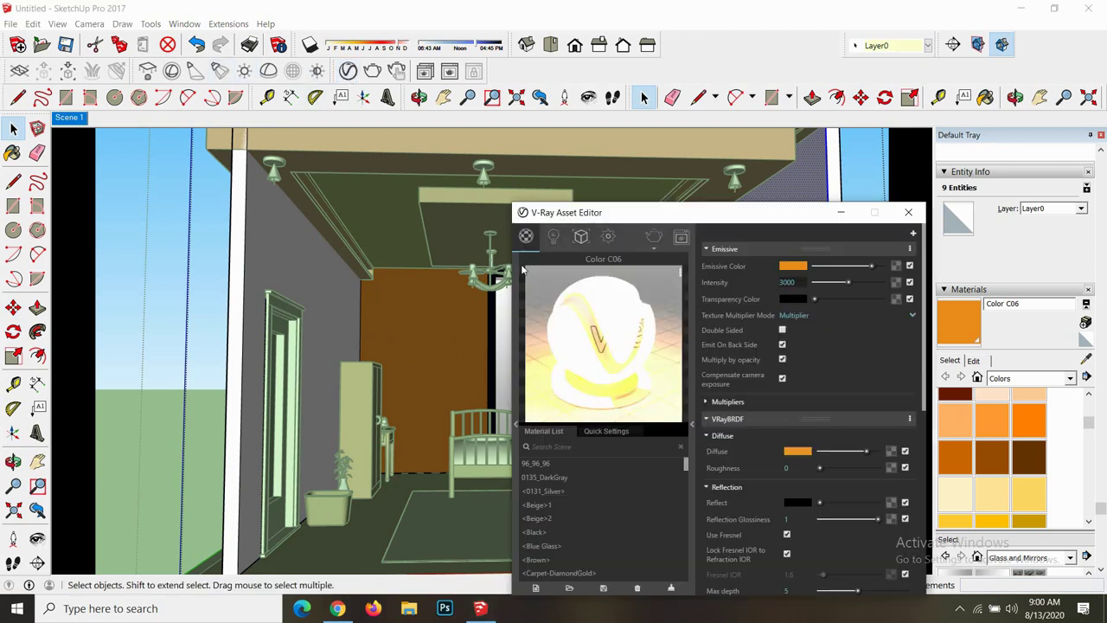
click(518, 425)
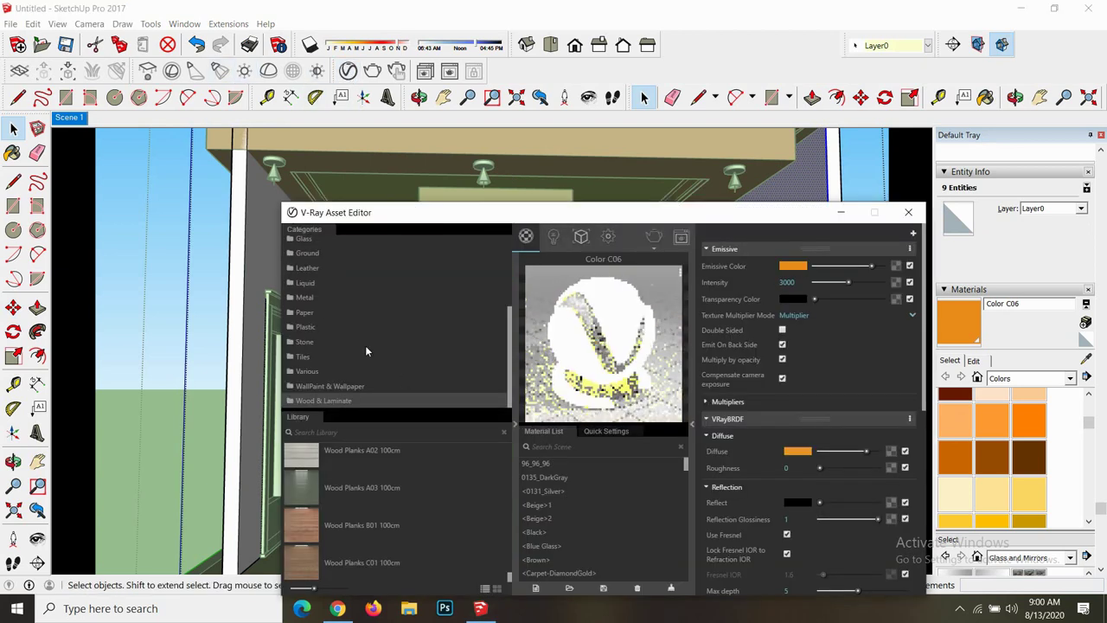
scroll(327, 271, up, 3)
scroll(327, 271, up, 2)
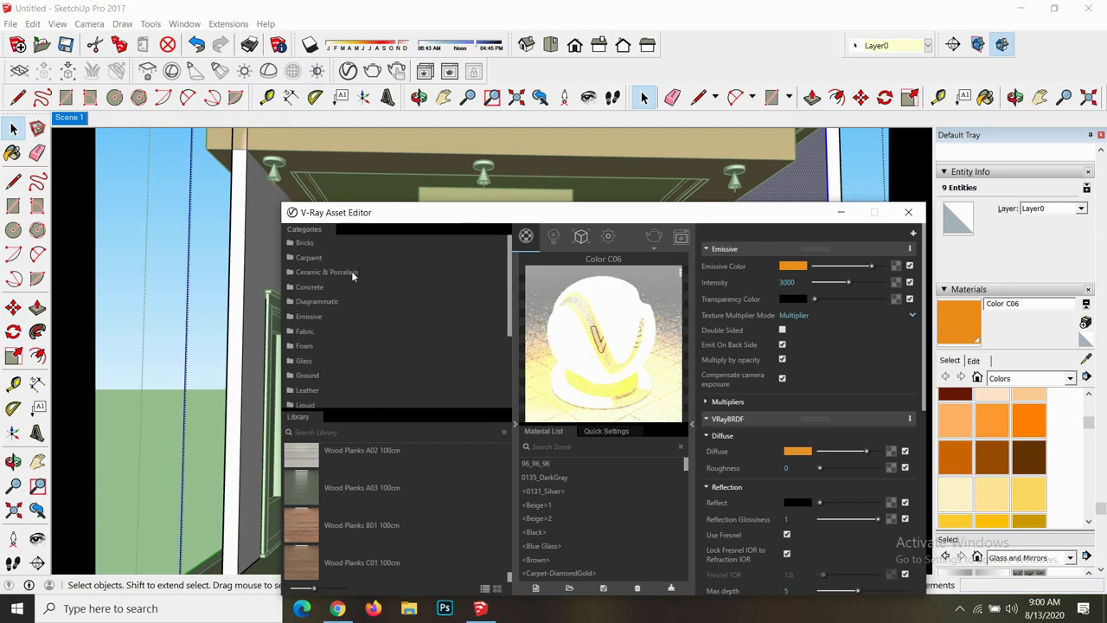
scroll(324, 267, down, 2)
scroll(329, 286, down, 2)
scroll(319, 330, down, 2)
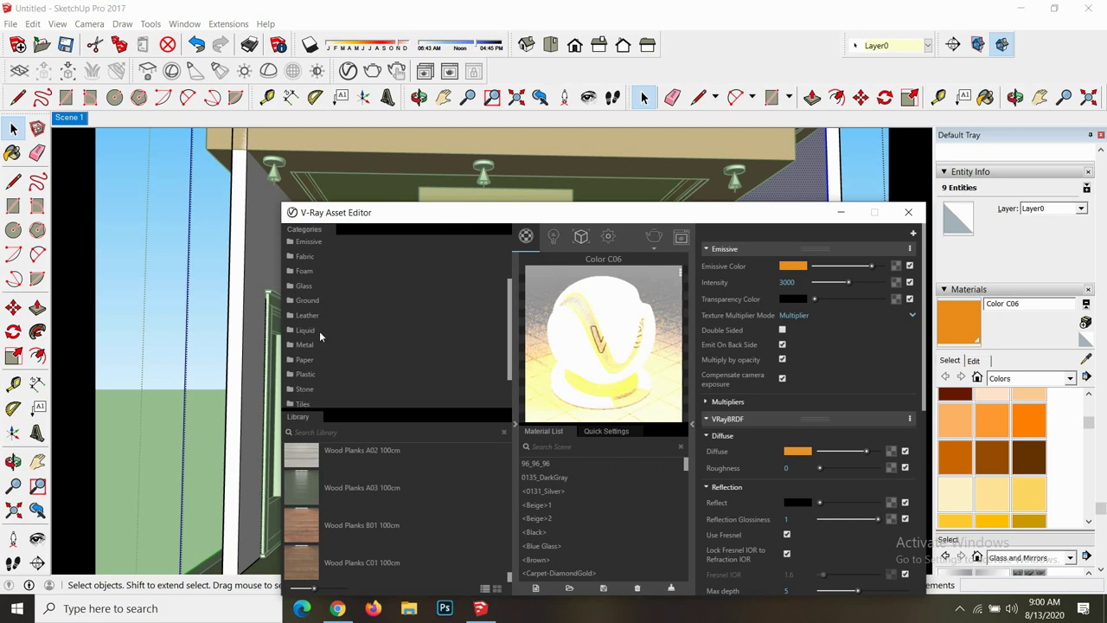
click(315, 363)
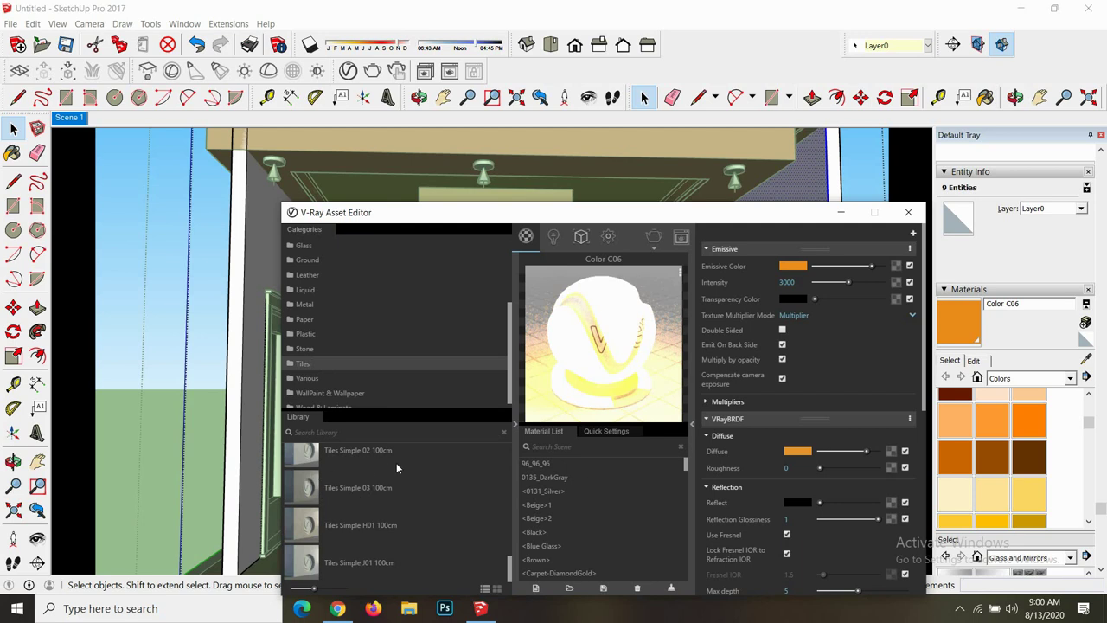
drag(346, 488, 580, 512)
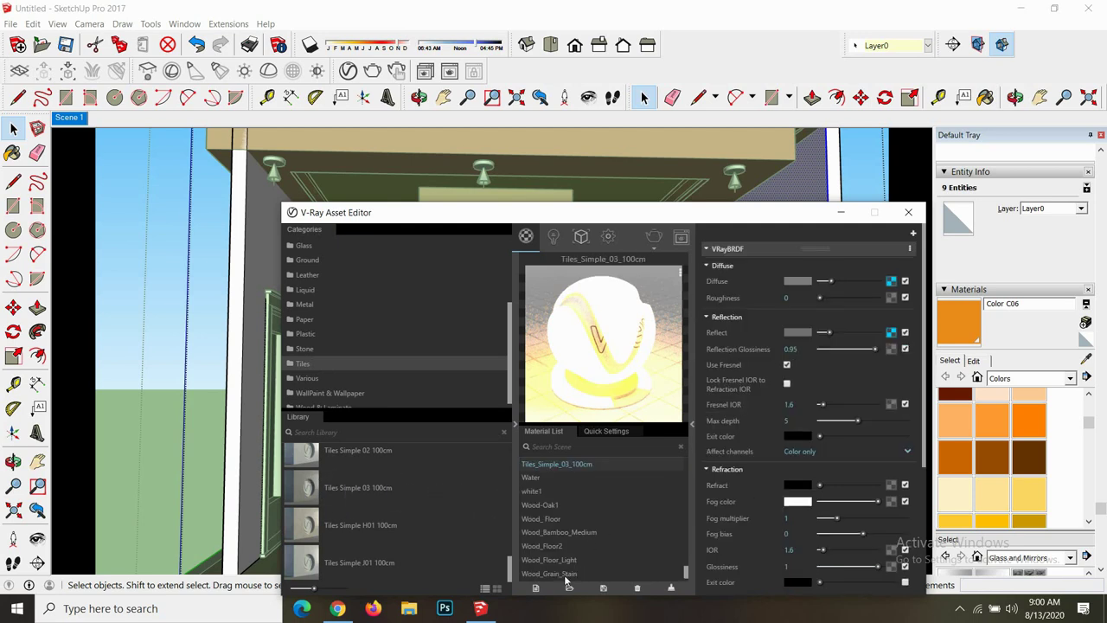
right_click(564, 467)
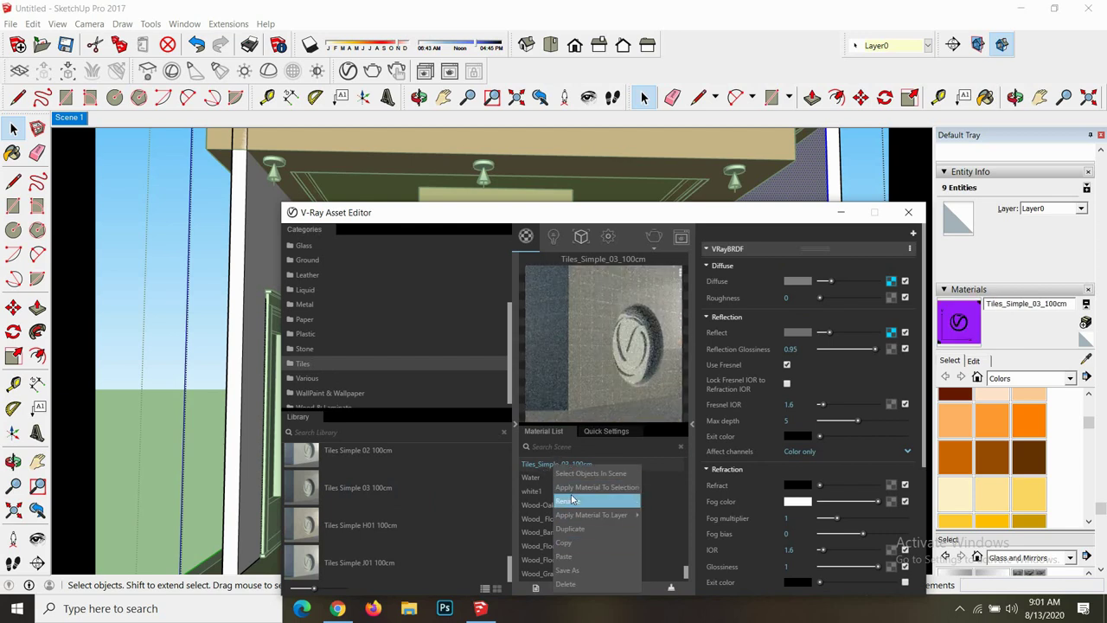
click(571, 487)
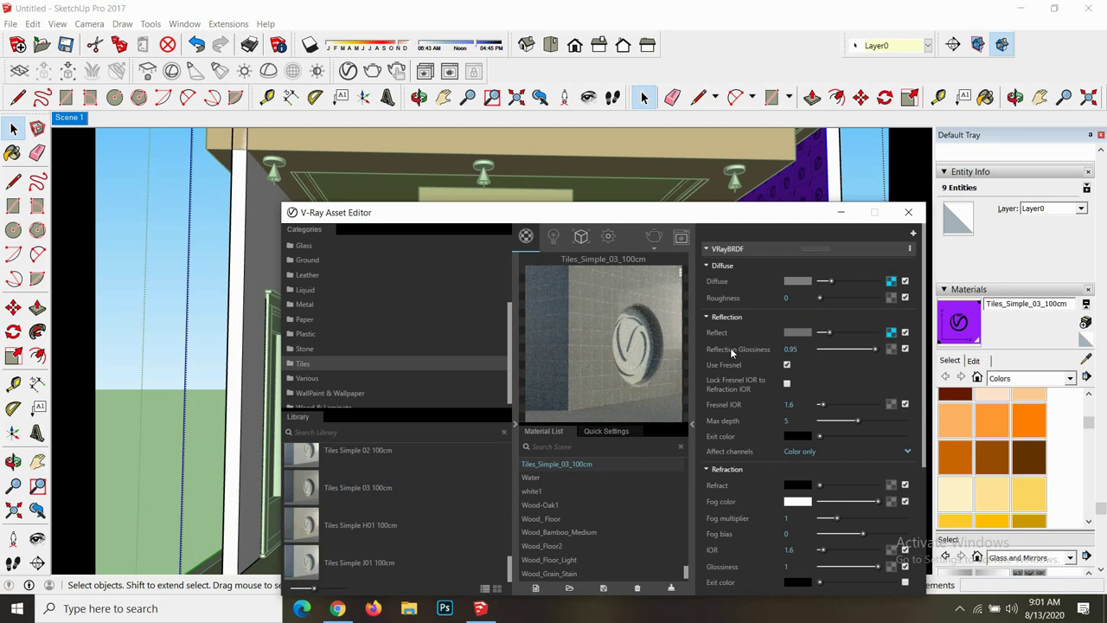
- Close the V-Ray editor and paint the purple right wall with Color D02
click(908, 212)
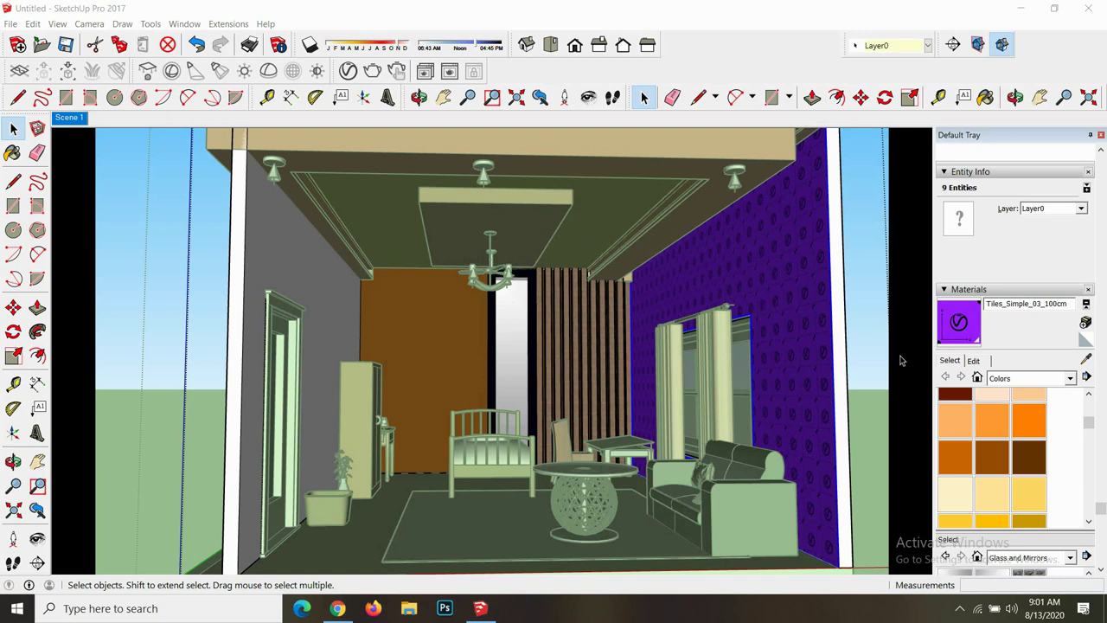
scroll(972, 430, down, 2)
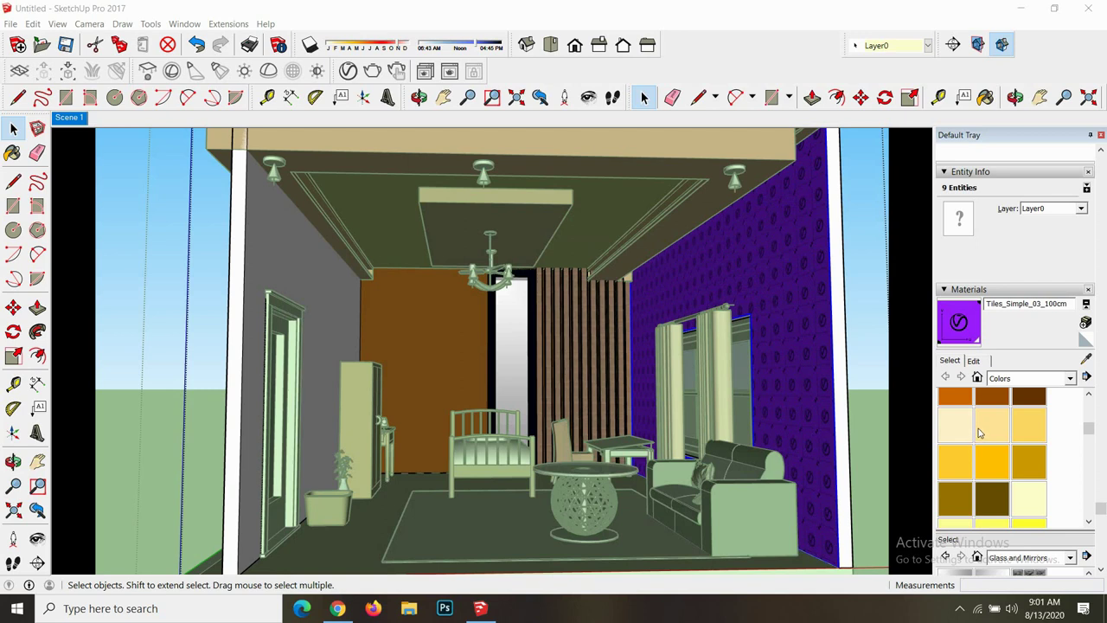
click(981, 432)
click(783, 294)
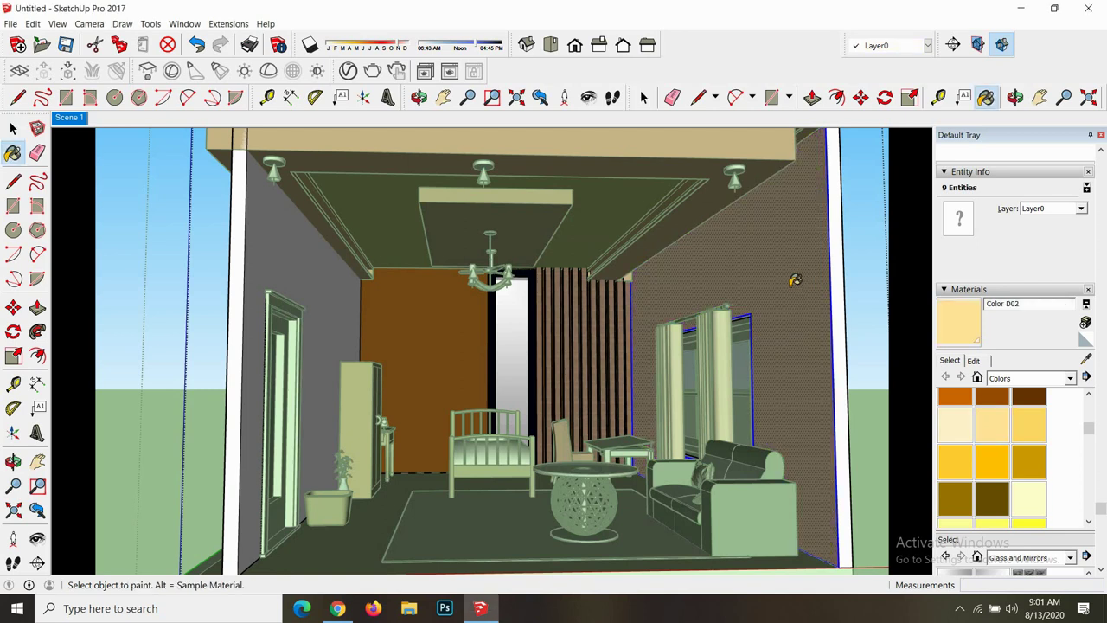
scroll(795, 279, down, 5)
- Return to the Scene 1 interior view and open the V-Ray frame buffer
key(space)
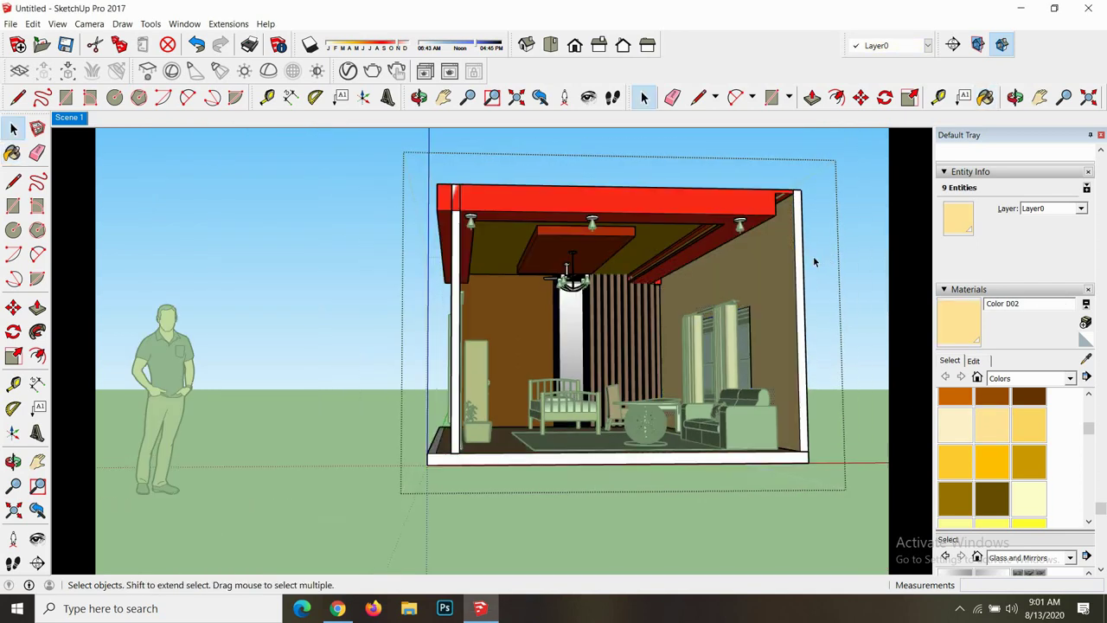
click(69, 118)
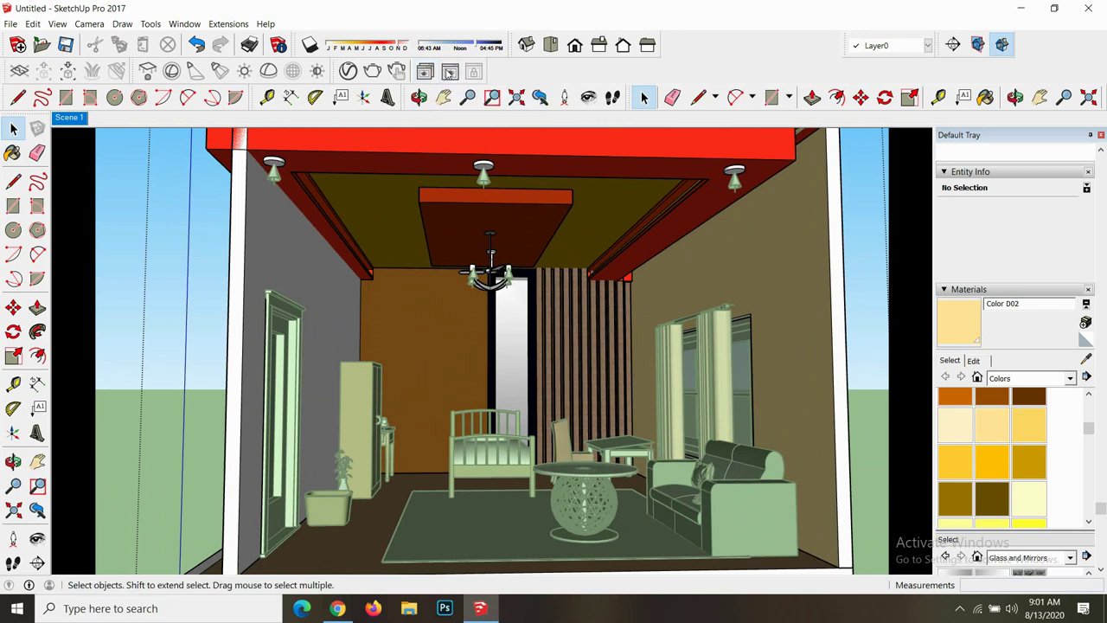
click(449, 74)
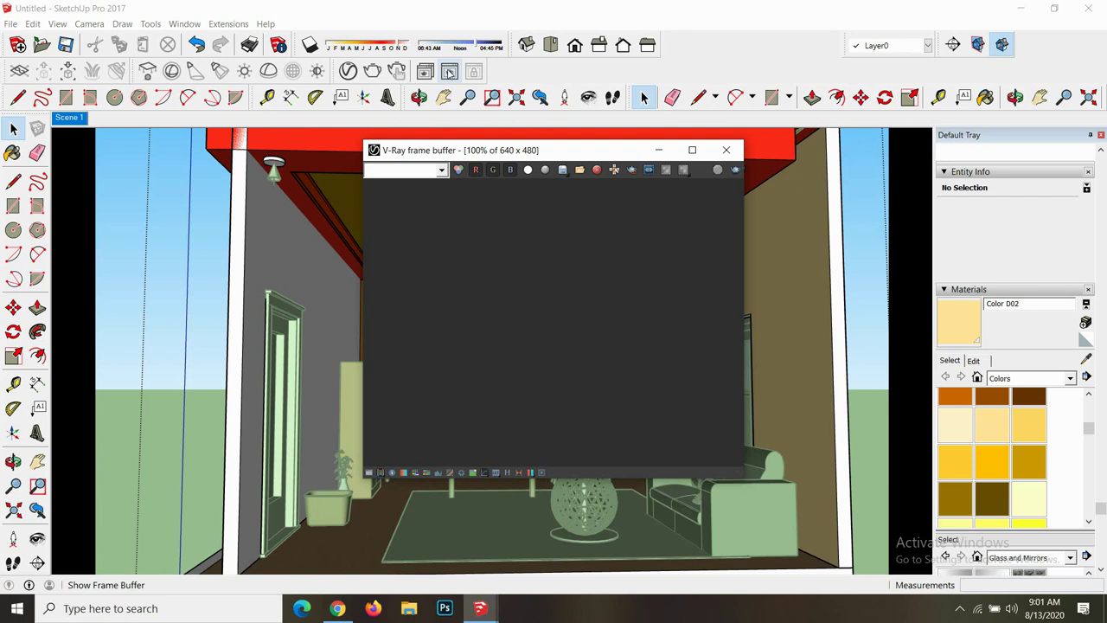
- Close the empty frame buffer, render the current view with V-Ray, and close the result
click(726, 150)
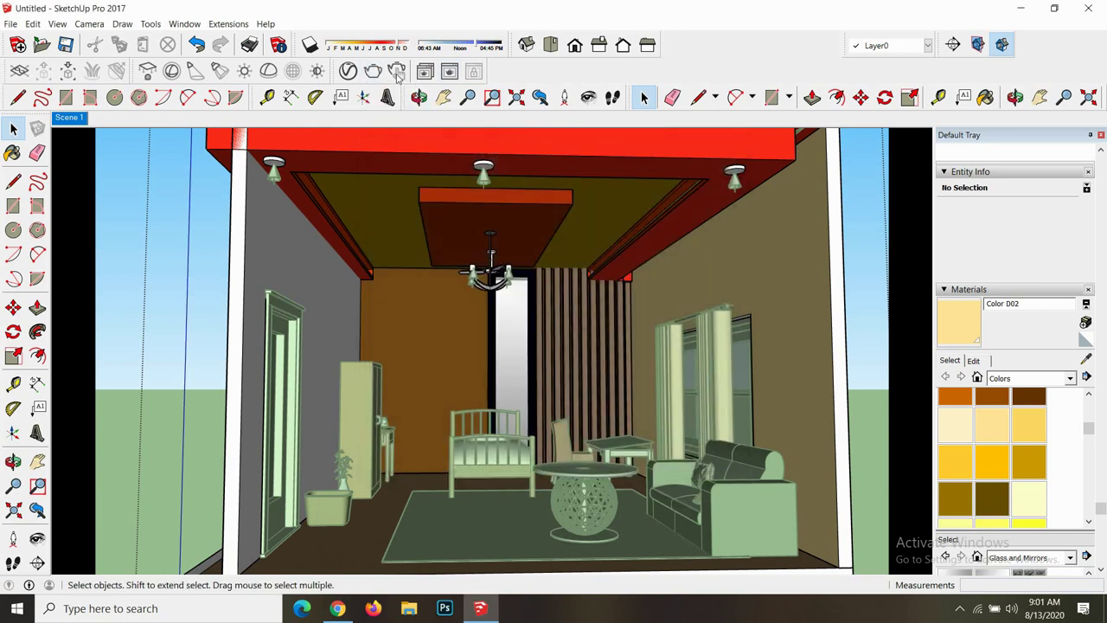
click(397, 72)
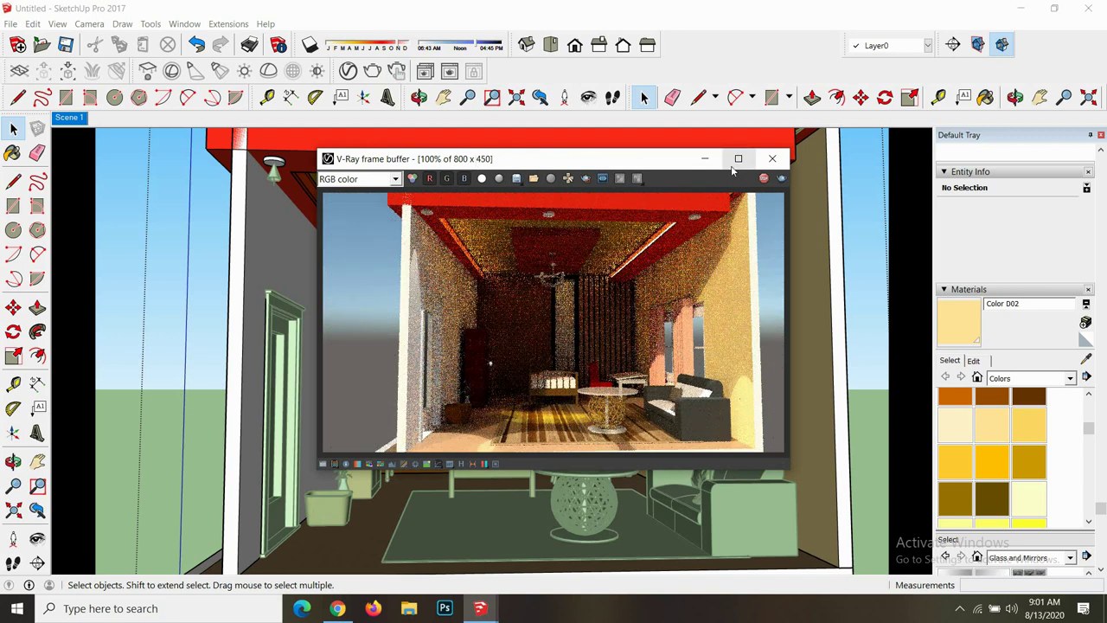
click(772, 158)
- Close the progress window, enable shadows, and shift the sun time to light the right wall
click(653, 193)
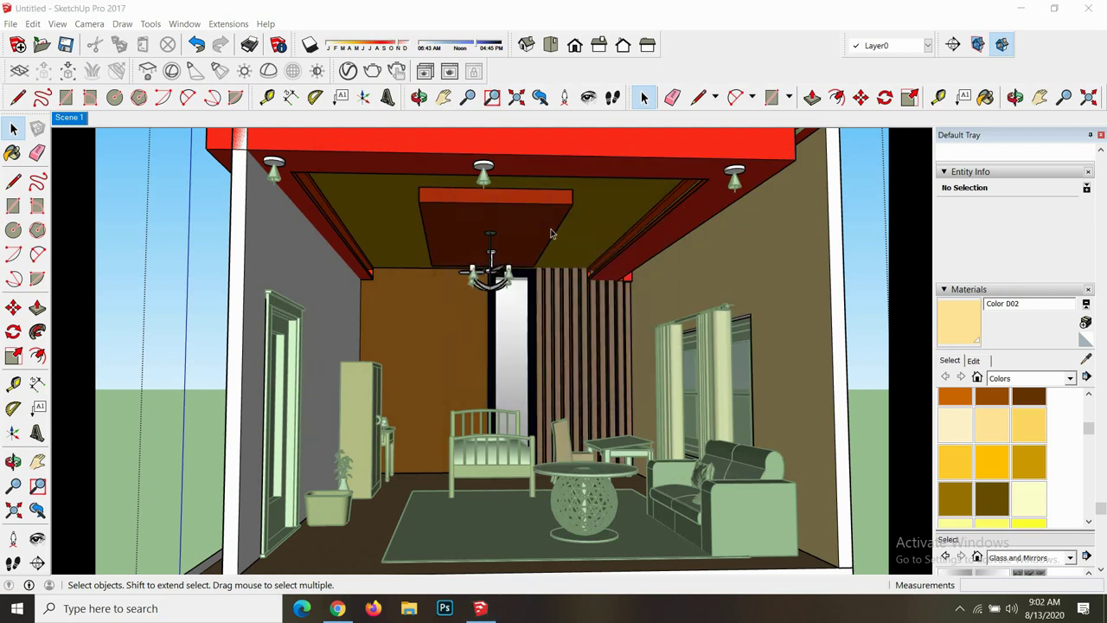
scroll(523, 214, down, 1)
scroll(523, 215, up, 1)
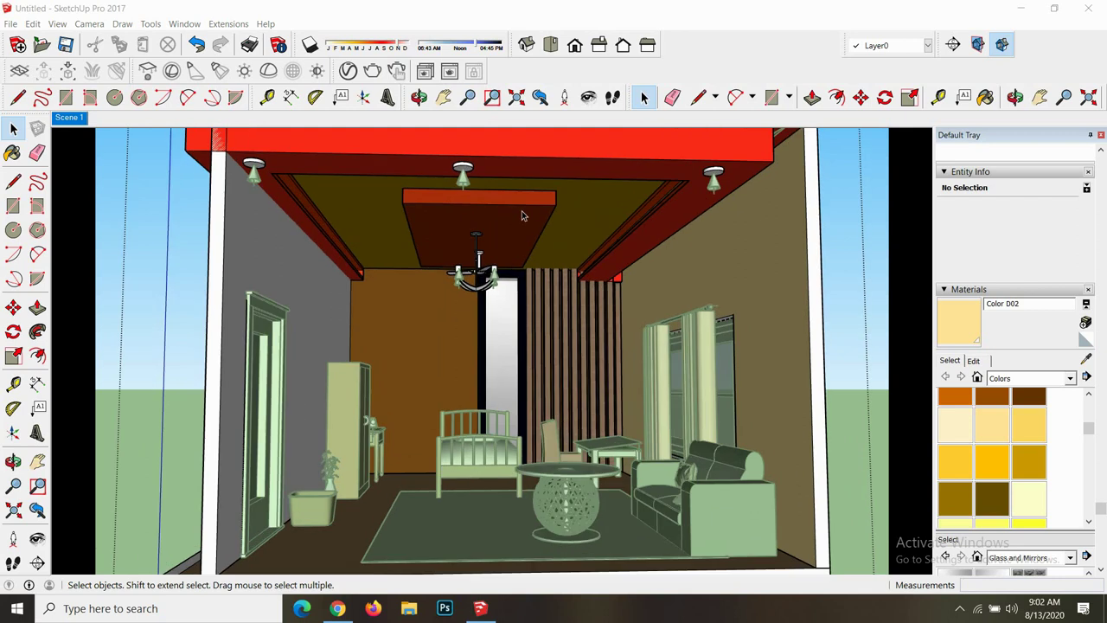
scroll(509, 267, up, 1)
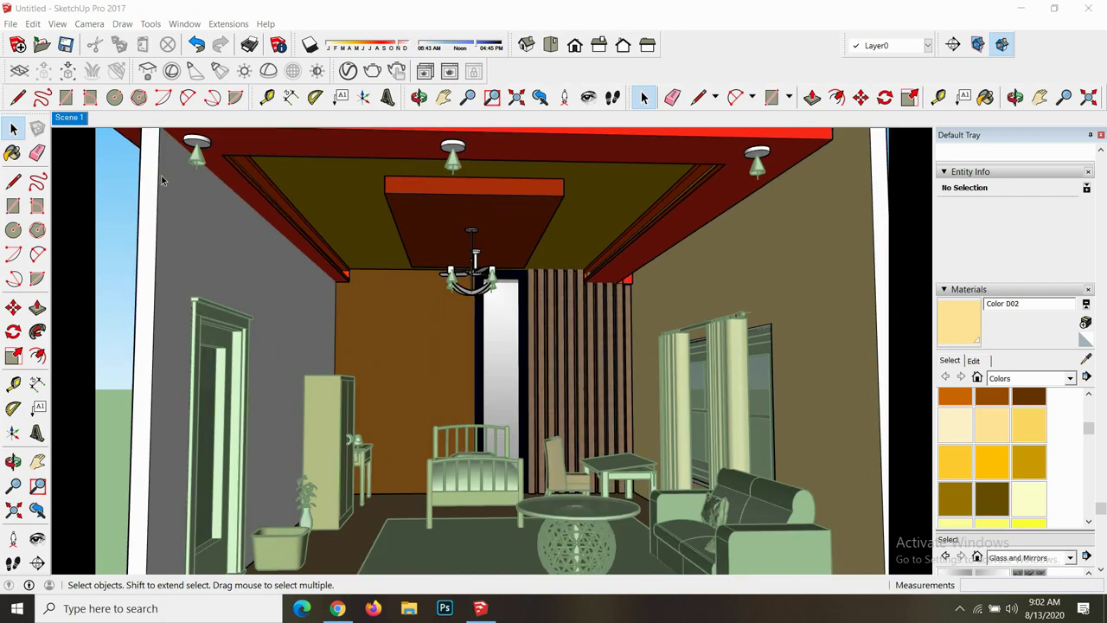
scroll(162, 180, down, 1)
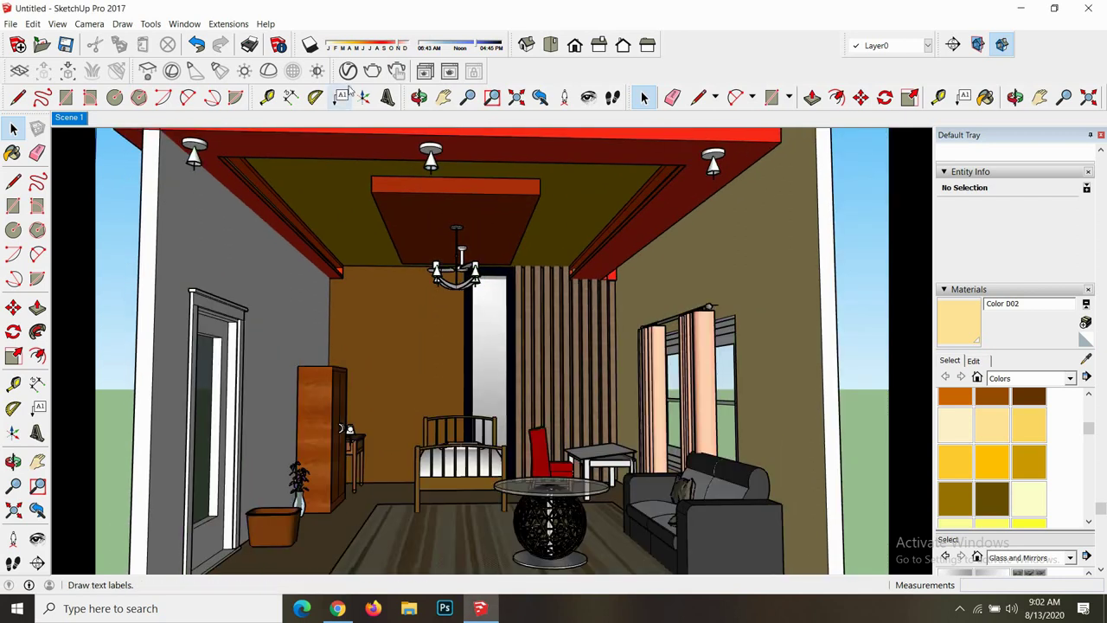
click(317, 45)
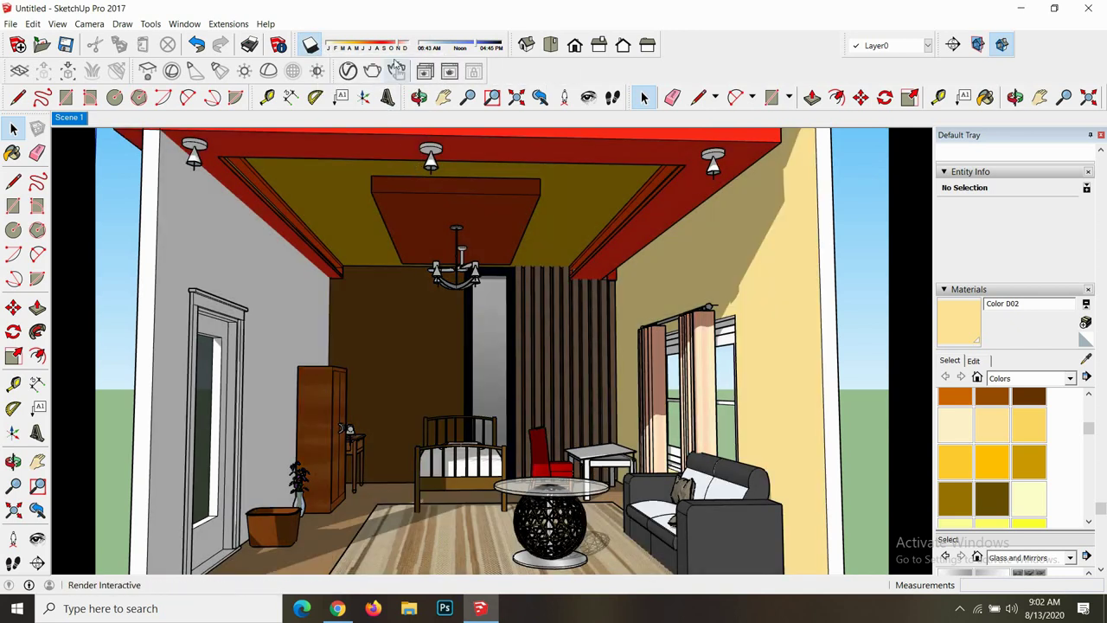
drag(480, 48, 379, 45)
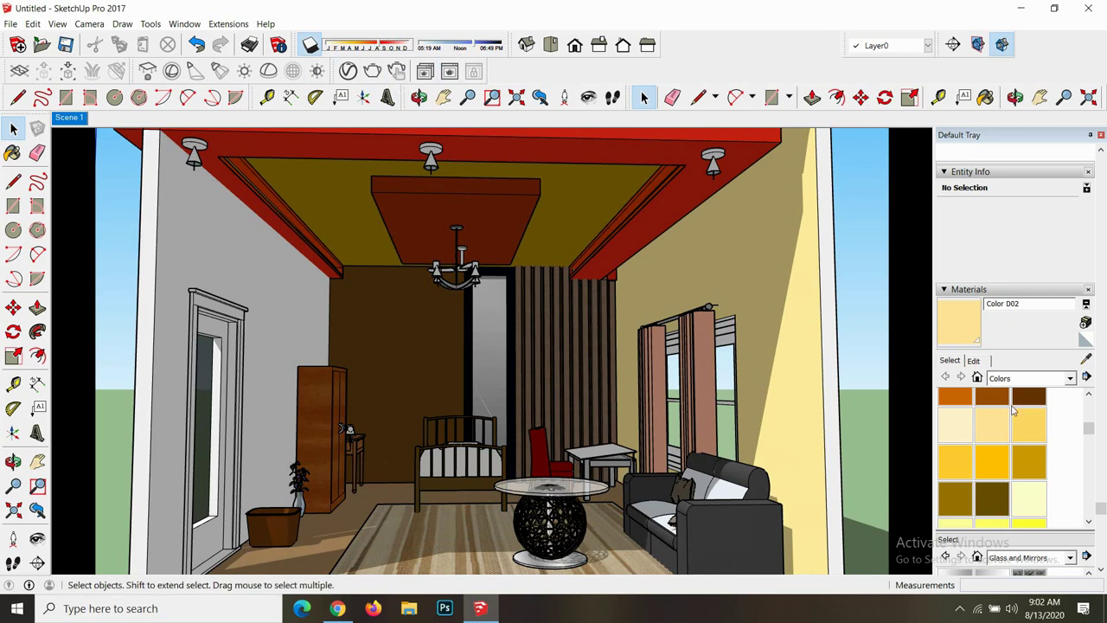
- Paint the left wall with Color D03, then undo it
click(1017, 434)
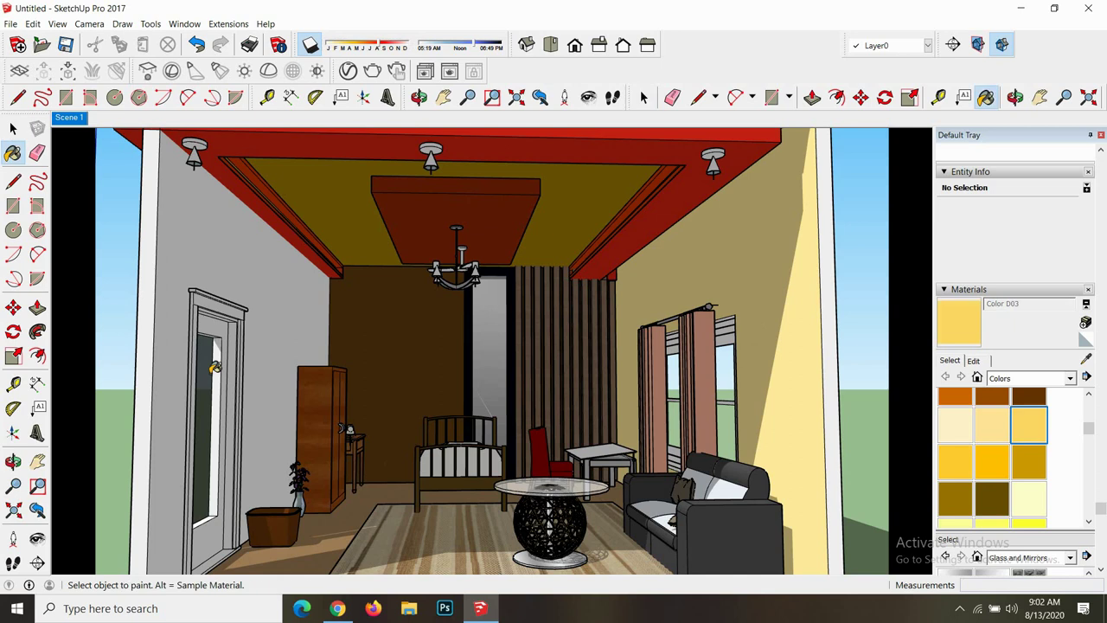
click(238, 250)
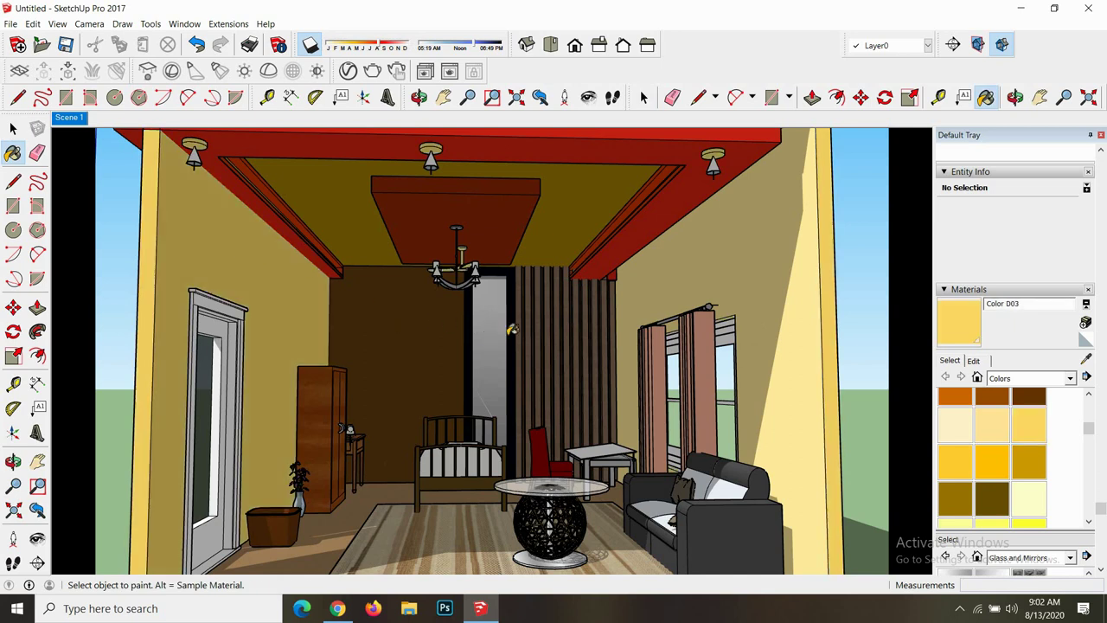
key(space)
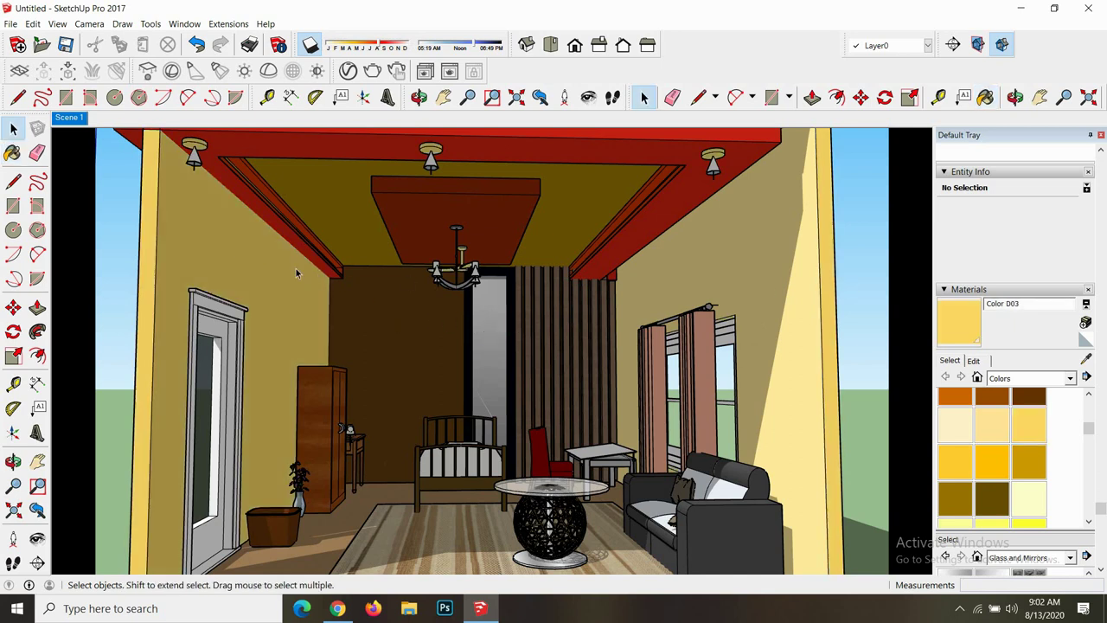
key(ctrl+z)
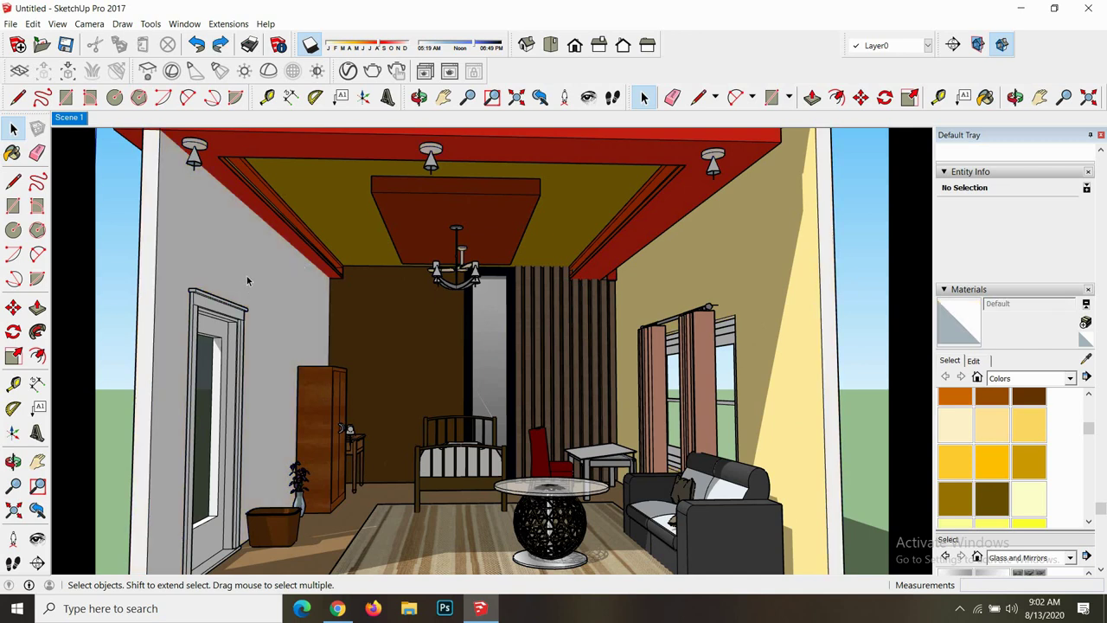
key(ctrl+z)
key(ctrl+y)
key(ctrl+z)
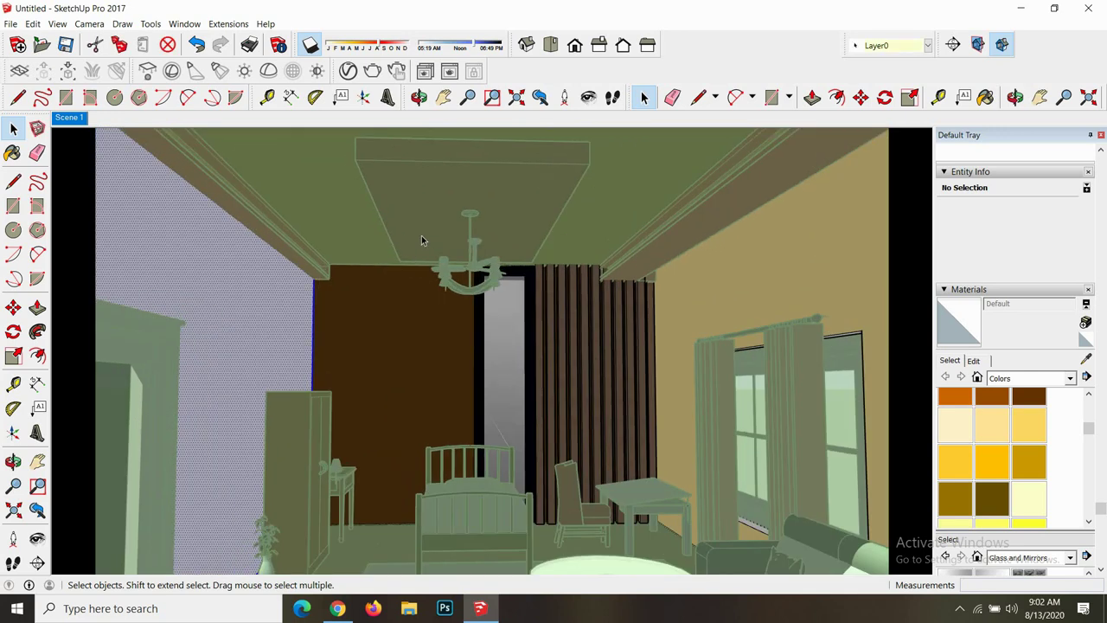
- Paint the left wall with the light yellow Color D#4 and deselect it
click(1029, 424)
click(230, 225)
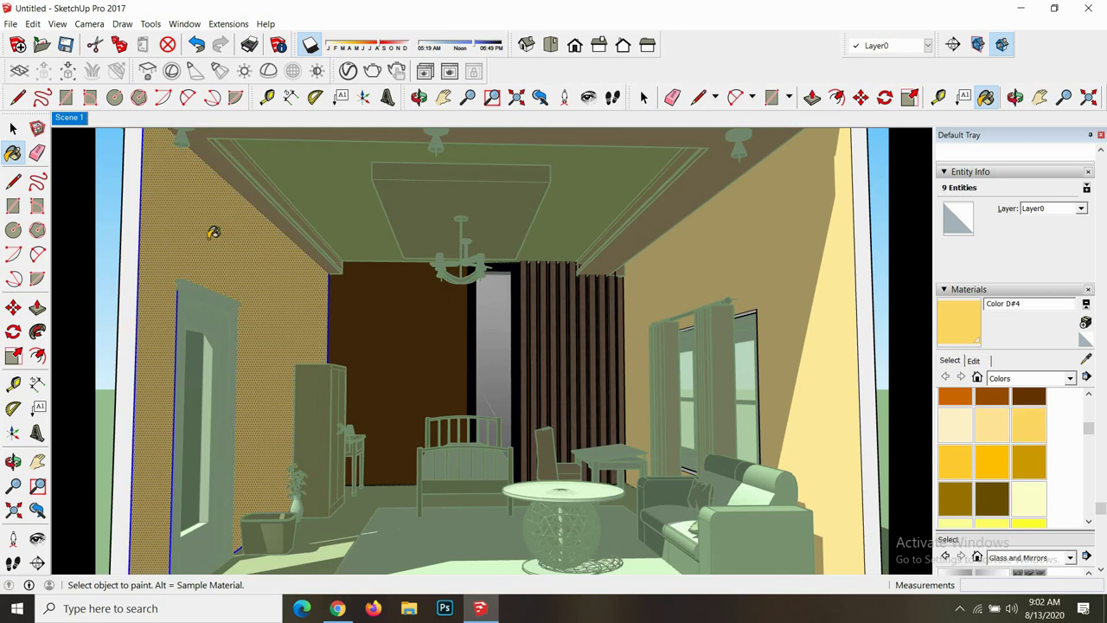
scroll(213, 252, down, 1)
key(space)
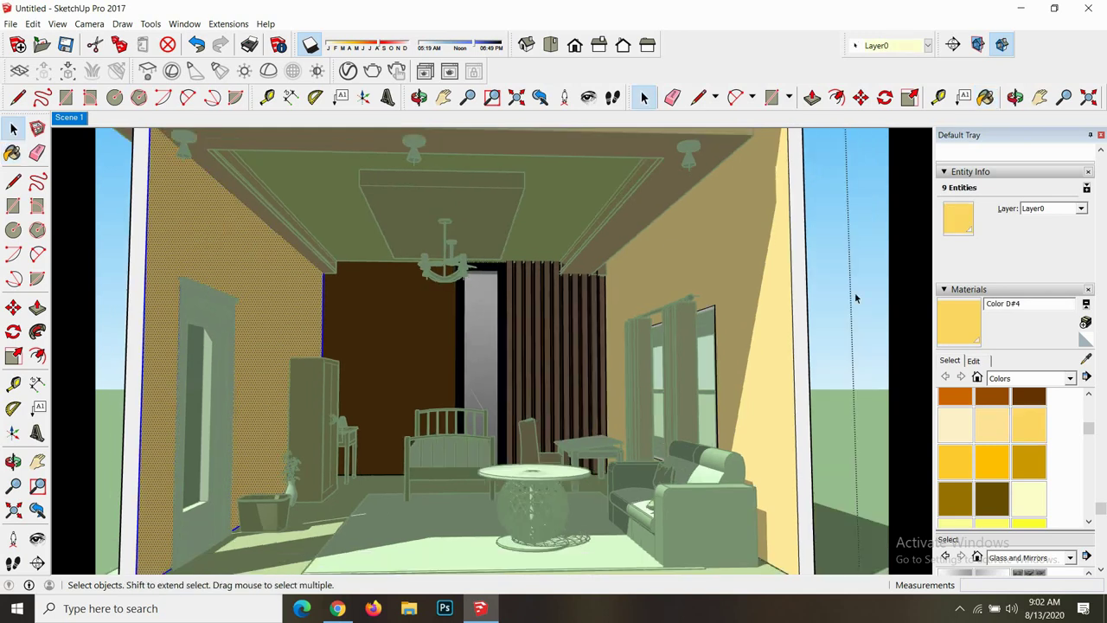
click(992, 423)
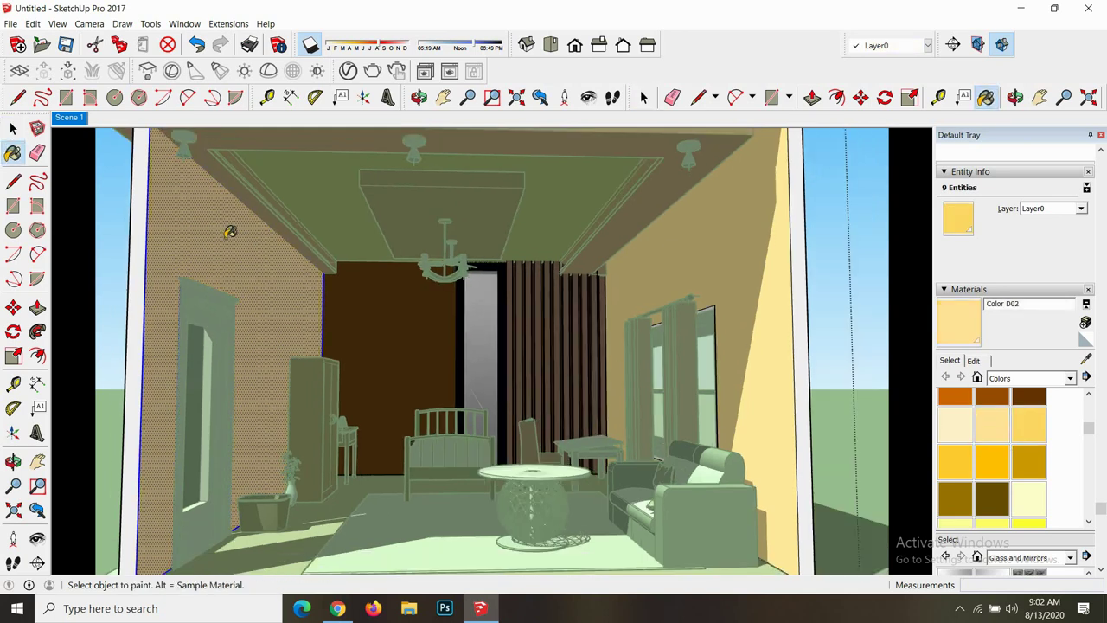
key(space)
click(814, 330)
scroll(224, 195, down, 2)
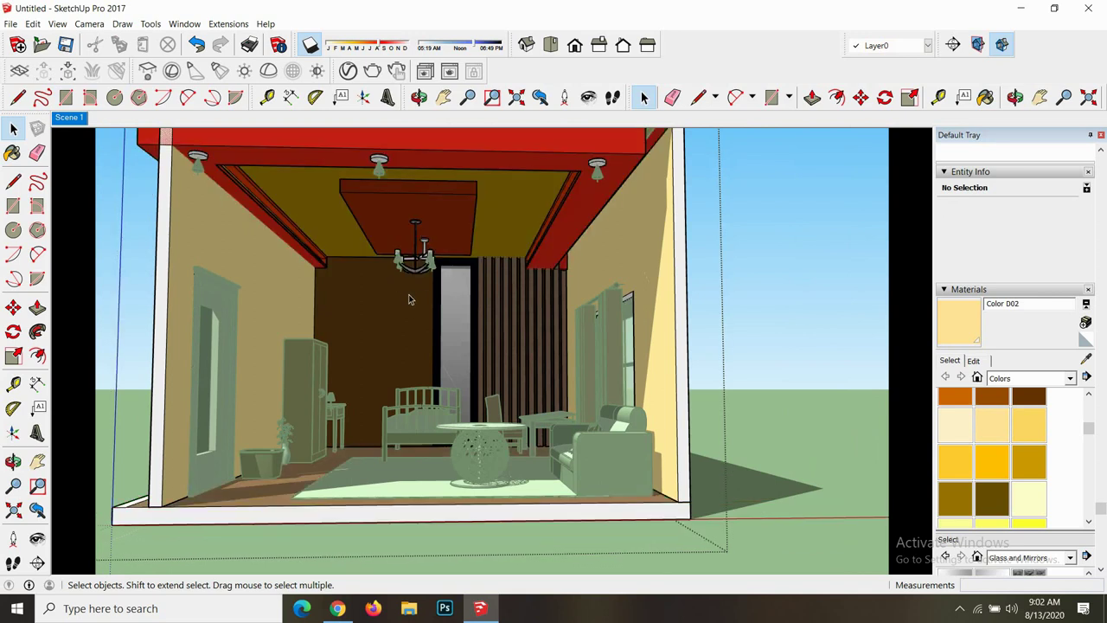
- Orbit the camera slightly left to fine-tune the view of the room
scroll(597, 329, down, 3)
scroll(545, 335, down, 1)
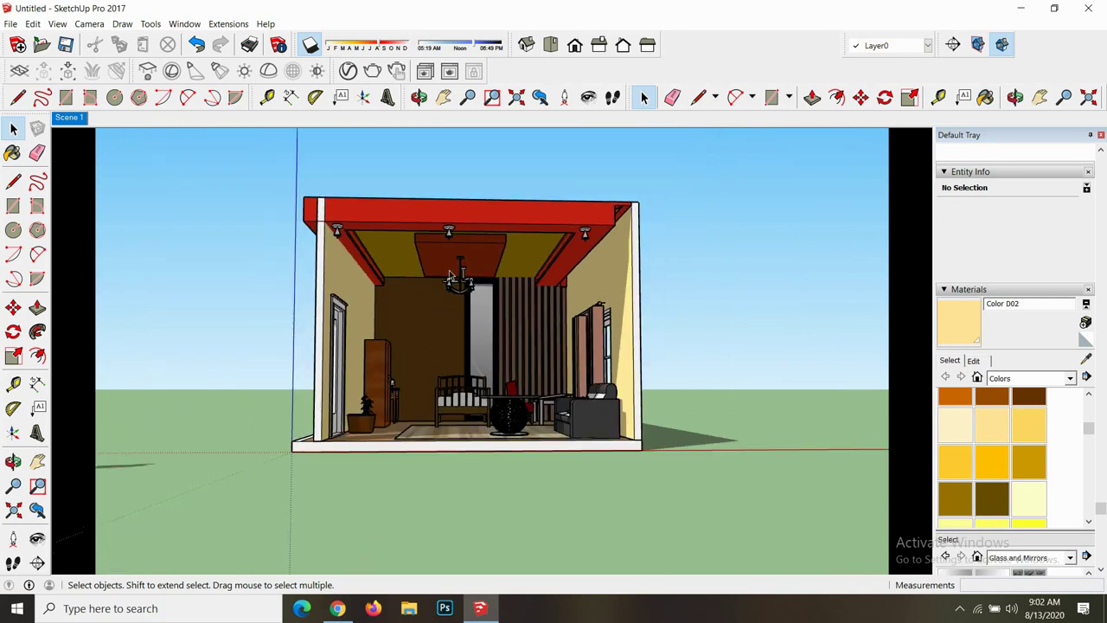
scroll(482, 251, up, 2)
scroll(482, 251, up, 1)
key(o)
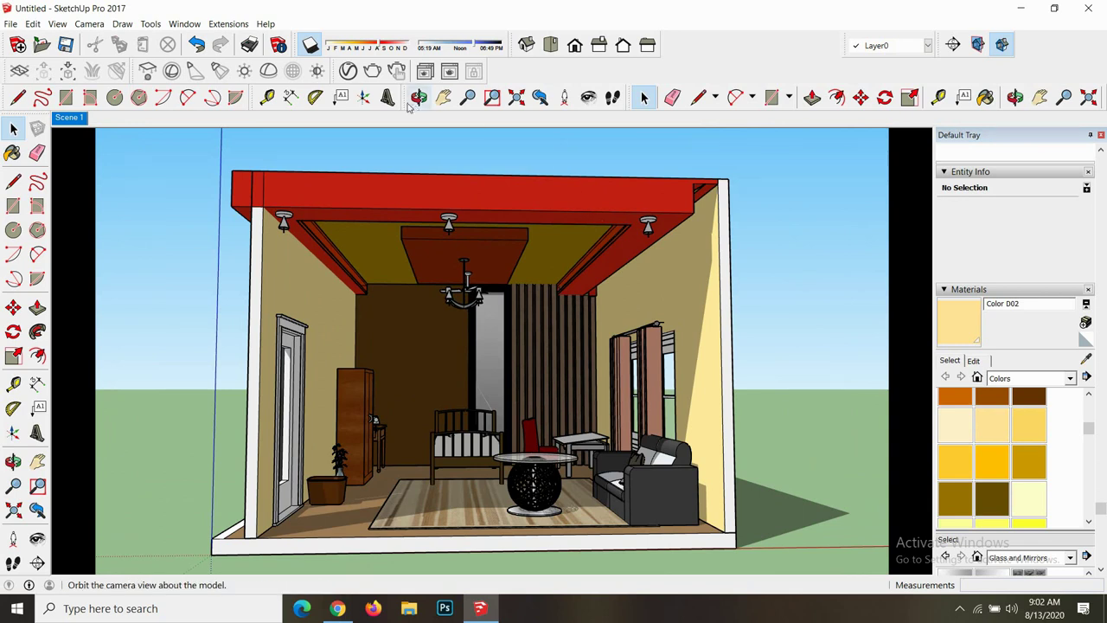
drag(636, 216, 618, 221)
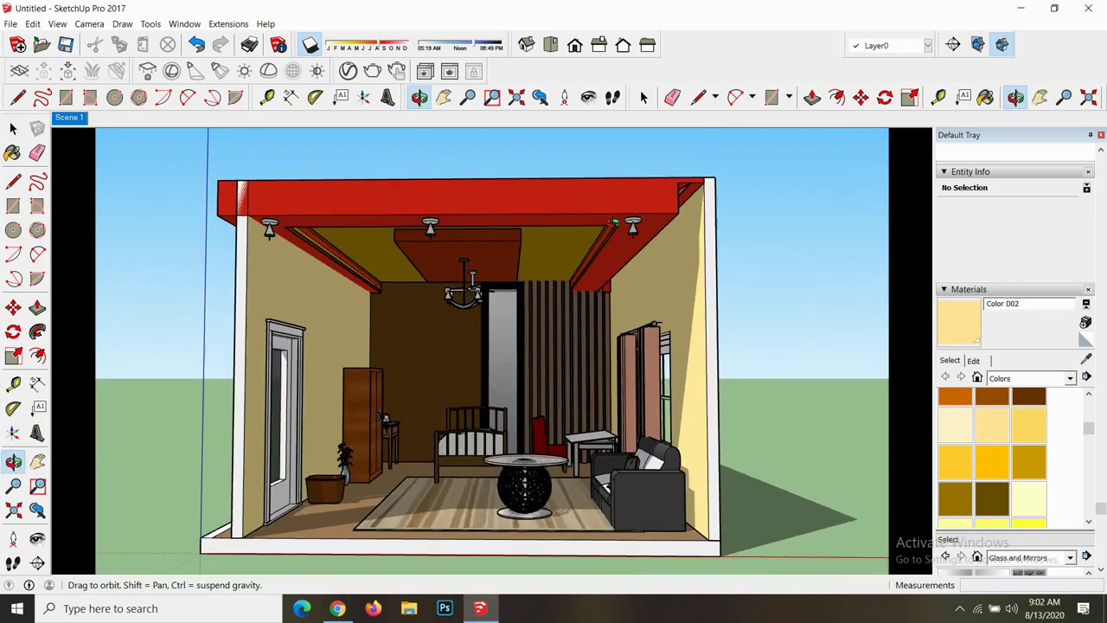
scroll(482, 355, up, 1)
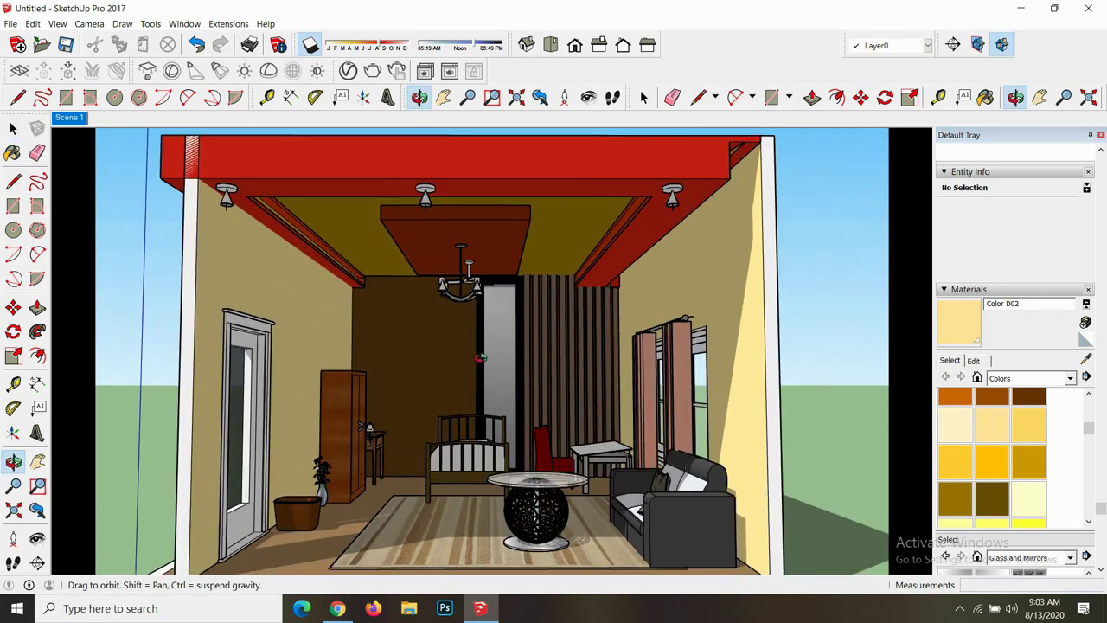
scroll(423, 375, up, 1)
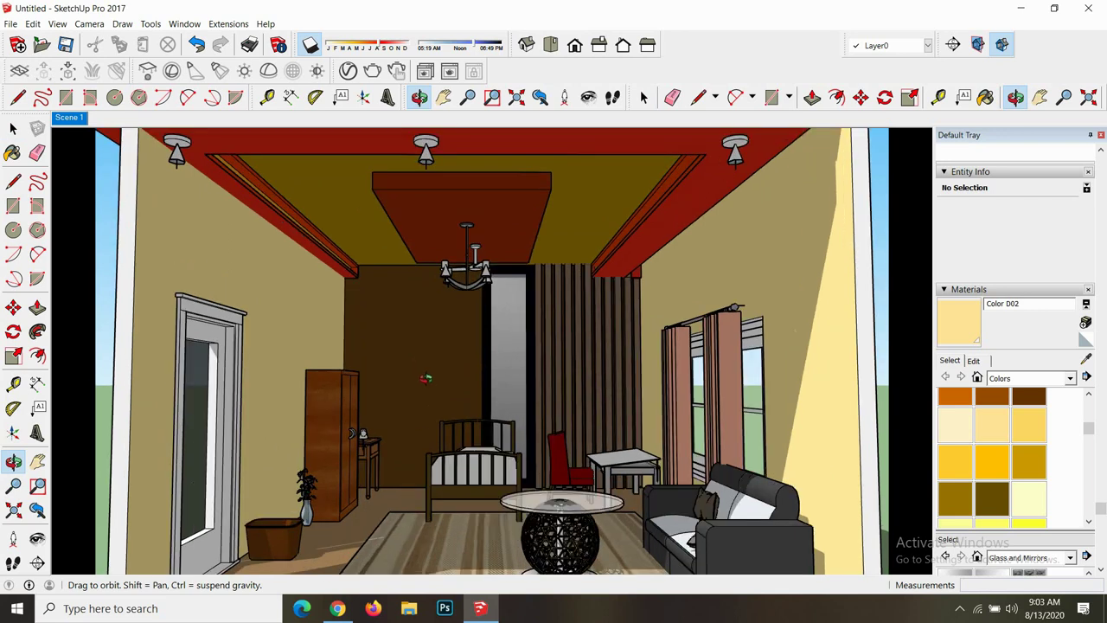
drag(426, 378, 432, 375)
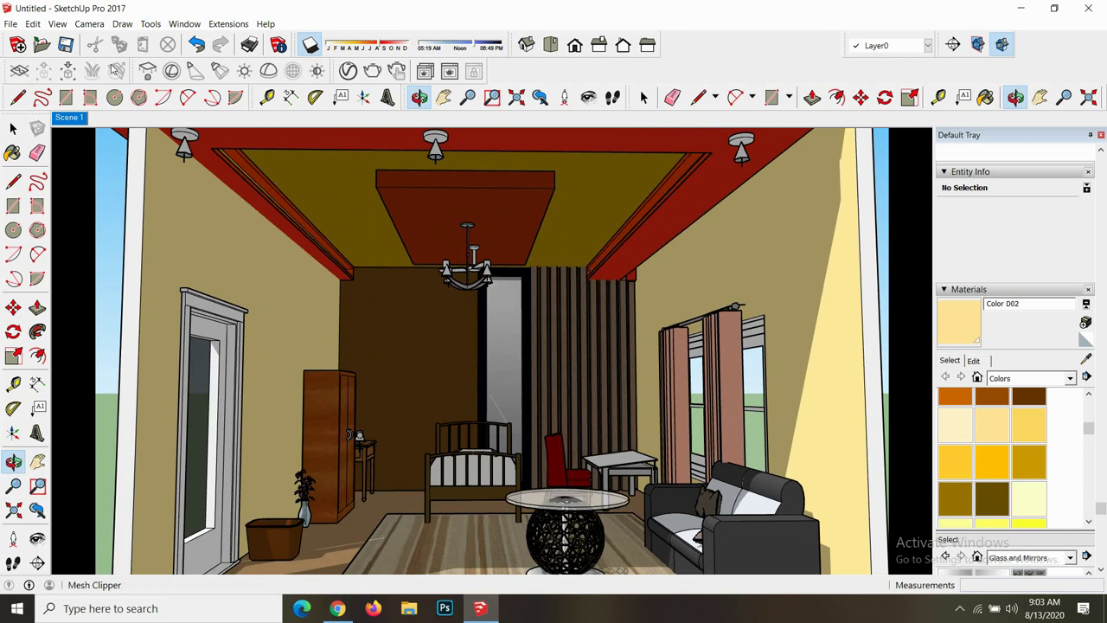
- Save the view as a new scene, render it with V-Ray, and close both render windows
click(56, 24)
mouse_move(90, 24)
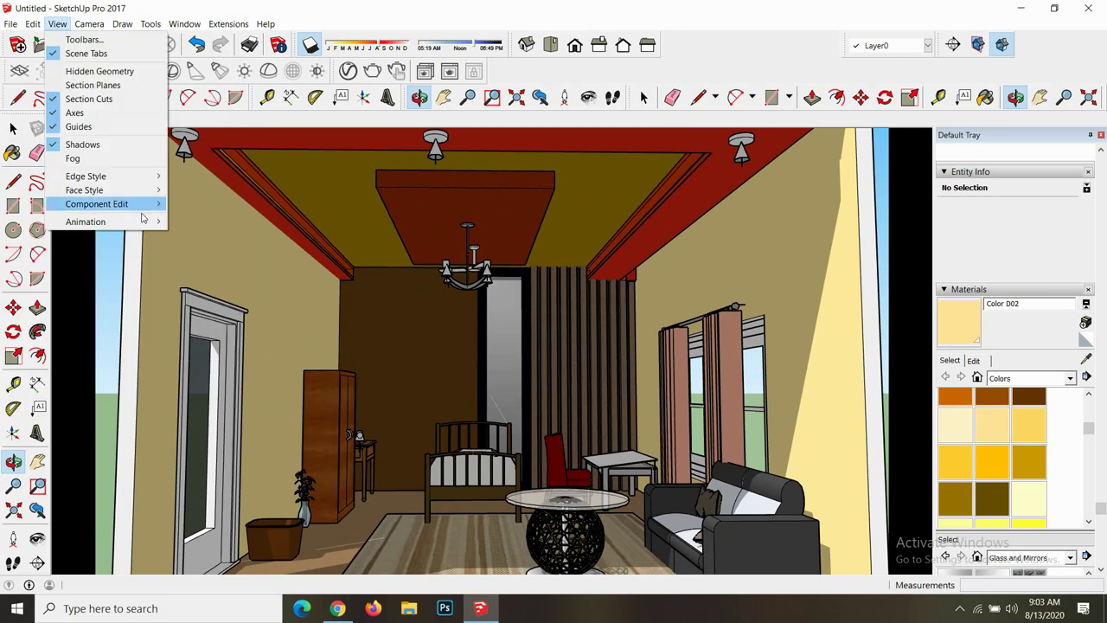
click(197, 223)
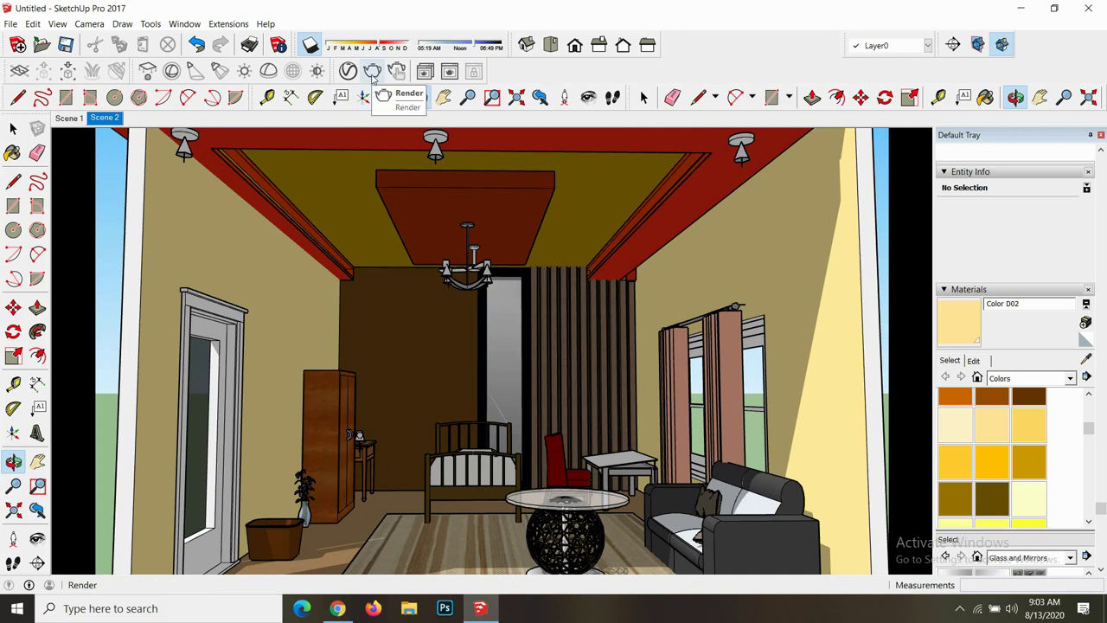
click(373, 73)
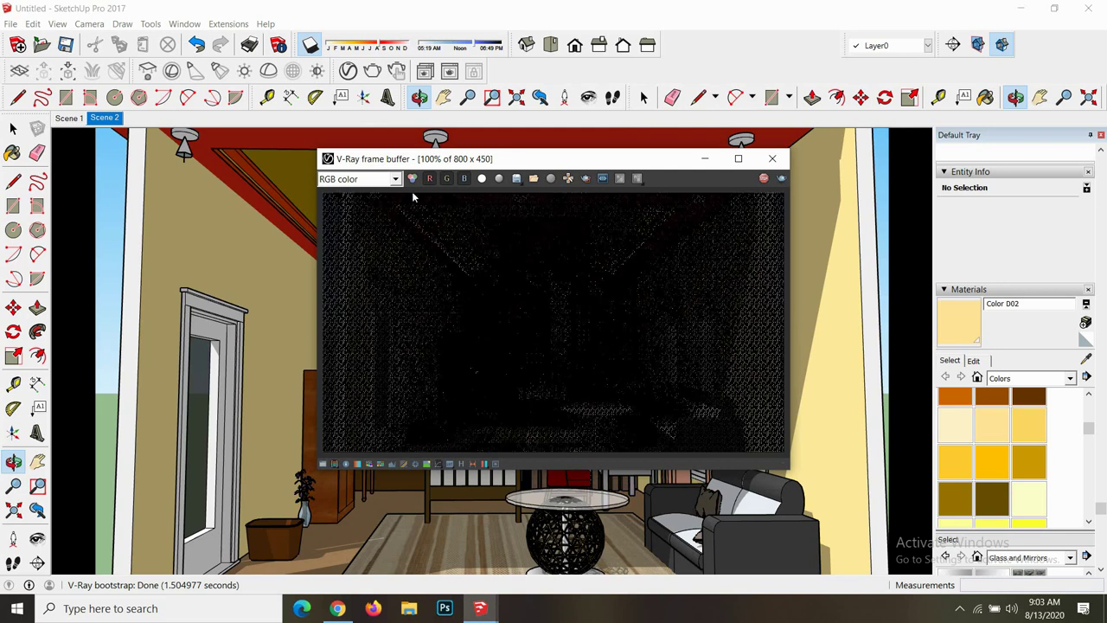
click(765, 177)
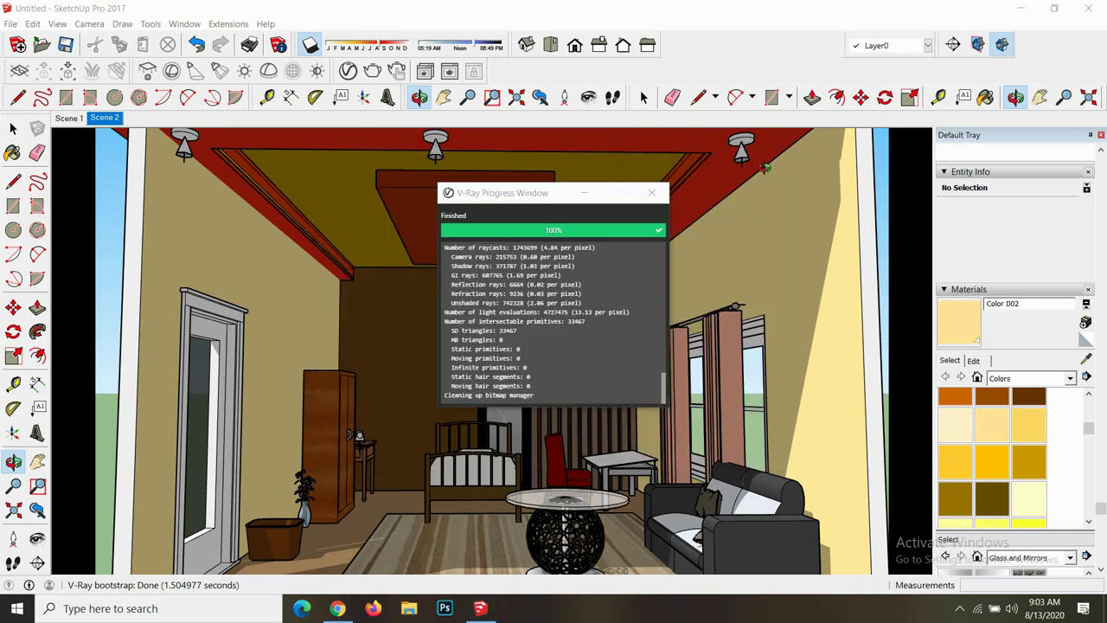
click(651, 193)
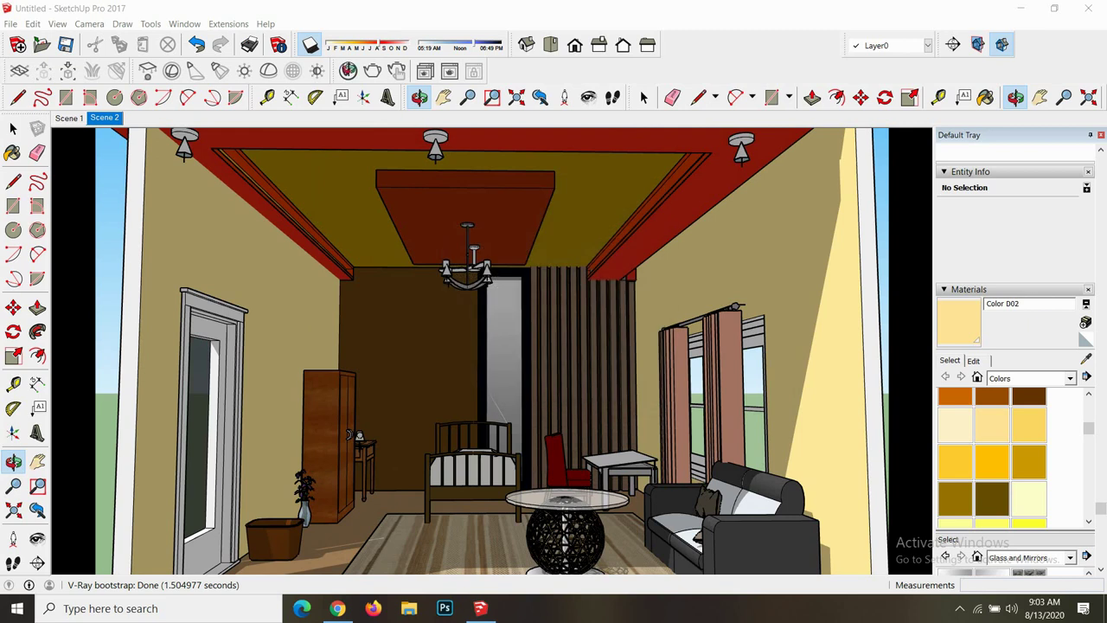
click(13, 253)
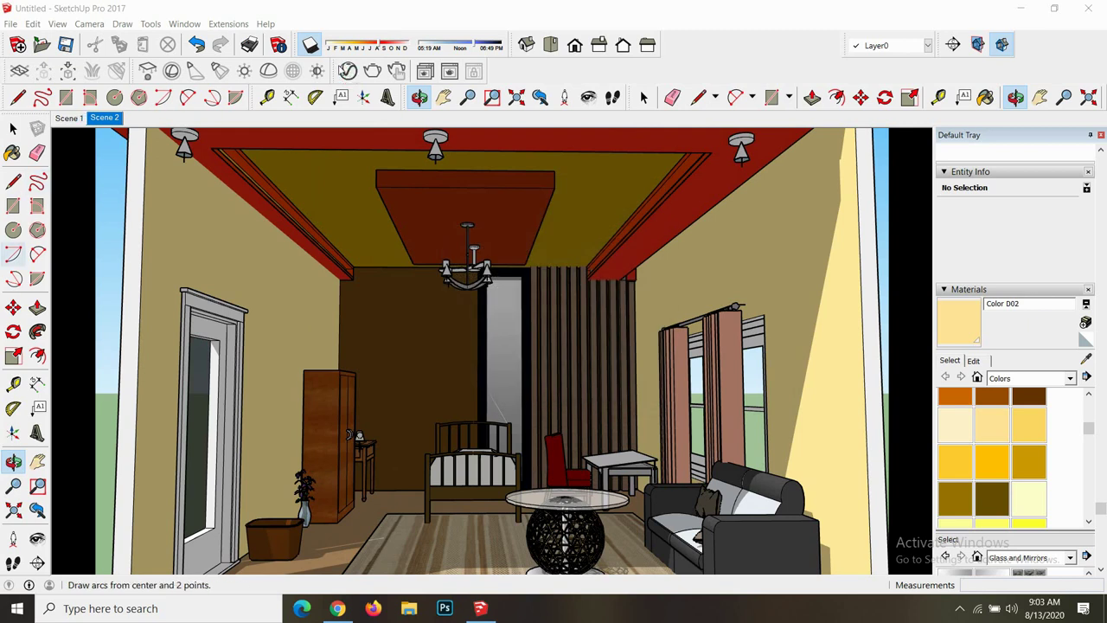
- Set V-Ray render quality to High and the output image size to 1035 × 582
click(348, 71)
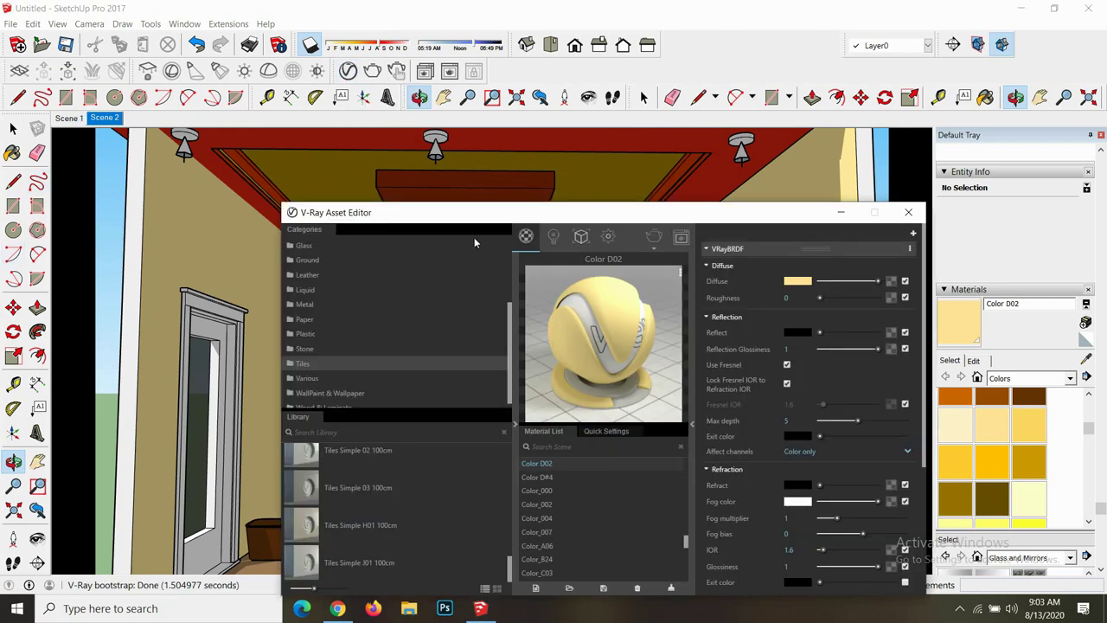
click(608, 236)
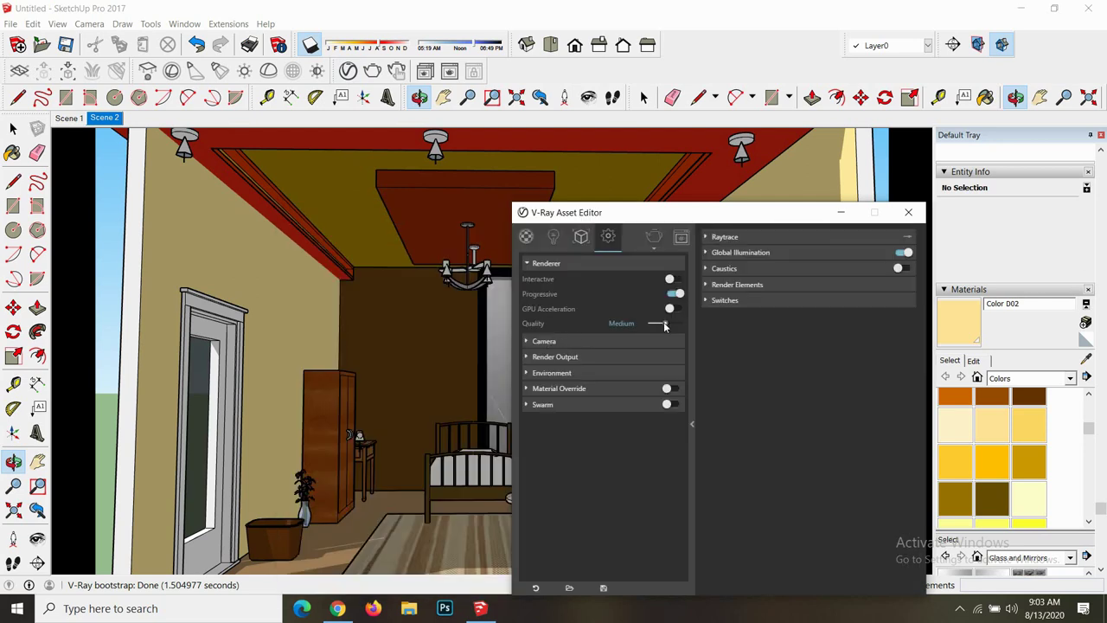
drag(669, 327, 674, 326)
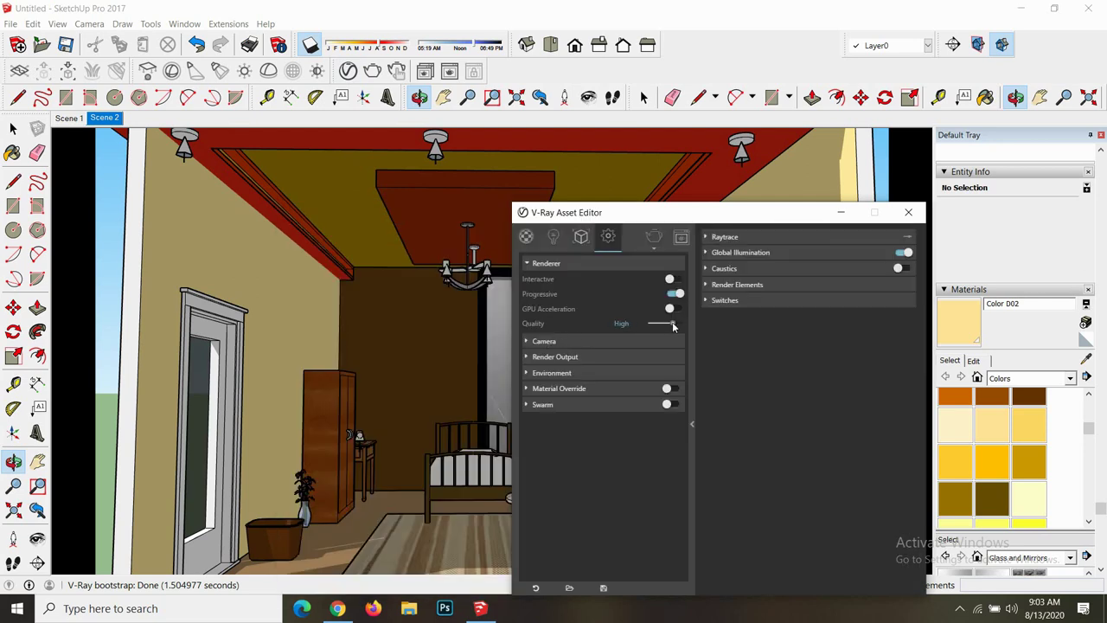
click(534, 342)
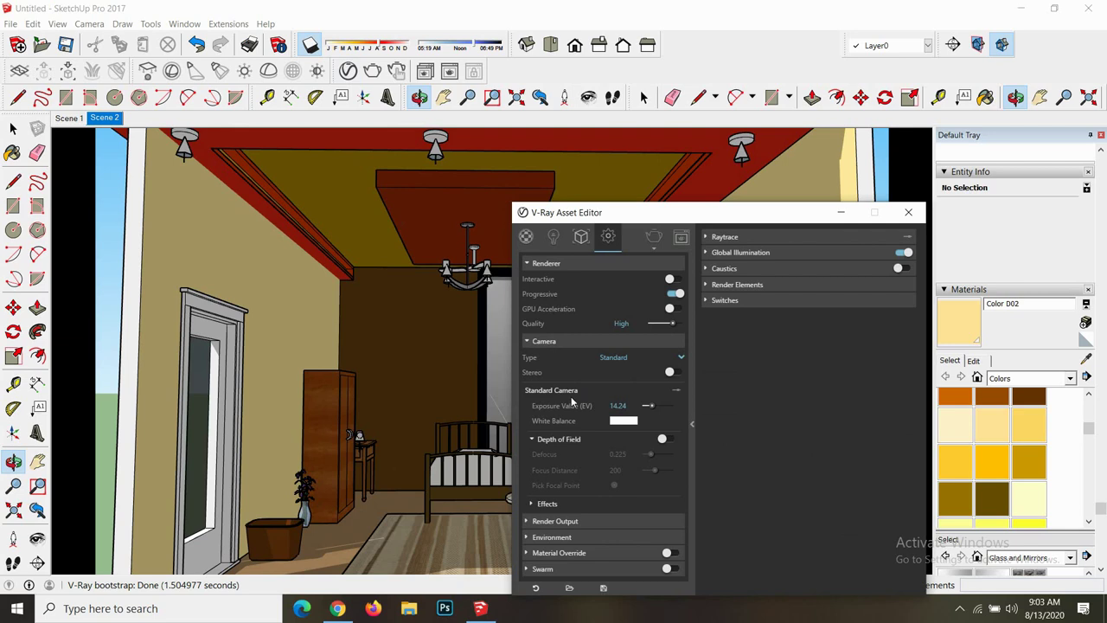
click(528, 343)
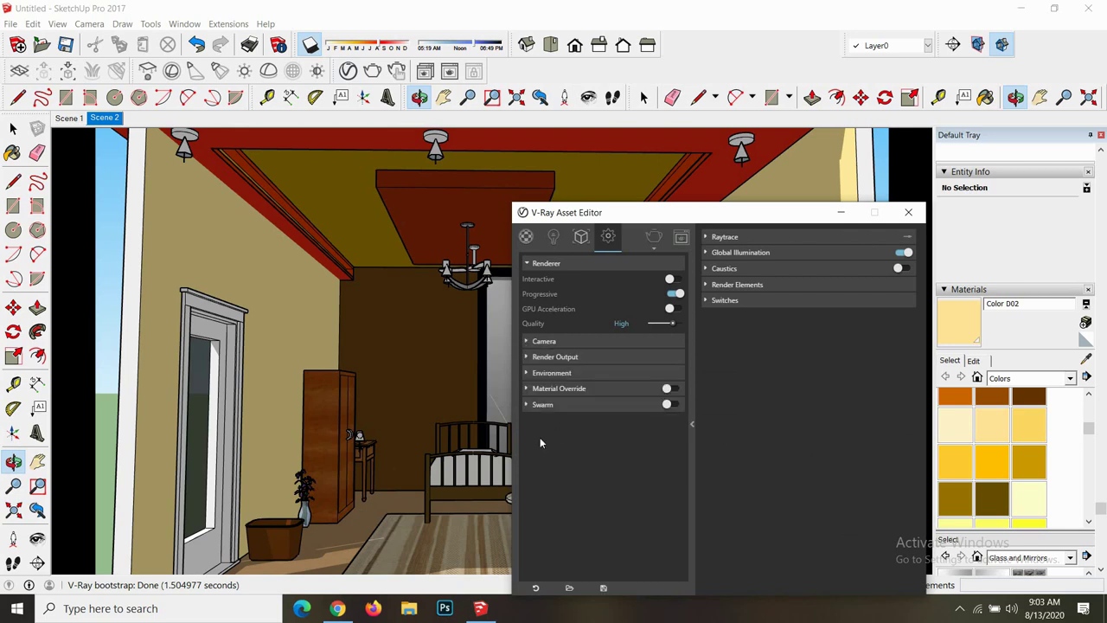
click(531, 359)
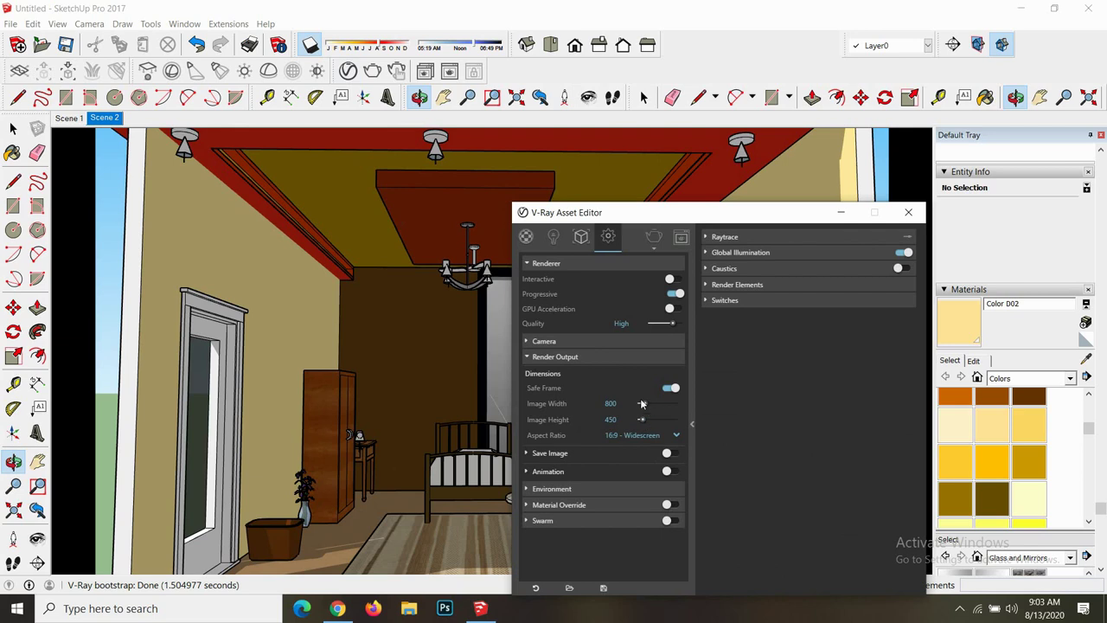
drag(645, 404, 649, 404)
click(909, 212)
- Render the bedroom with V-Ray and maximize the 1035 x 582 frame buffer
click(379, 74)
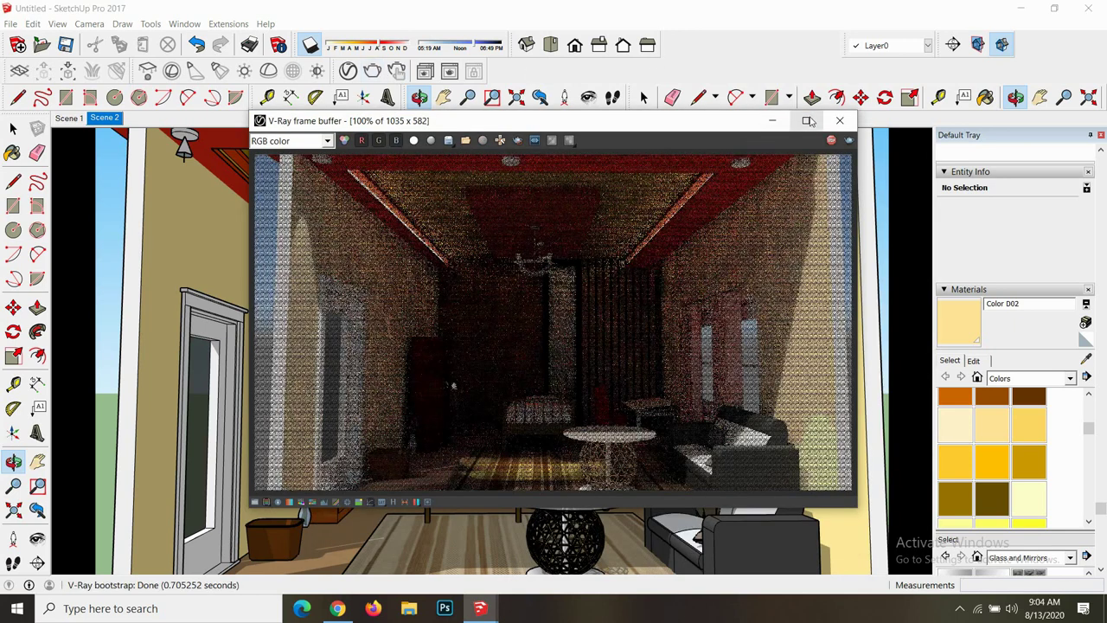
click(772, 120)
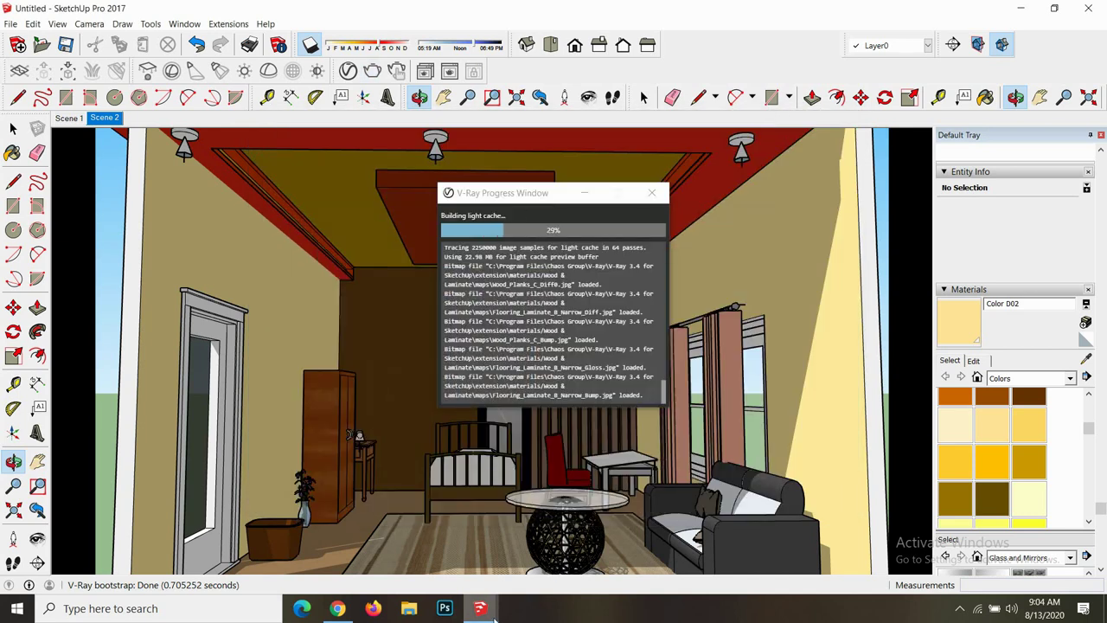
mouse_move(480, 608)
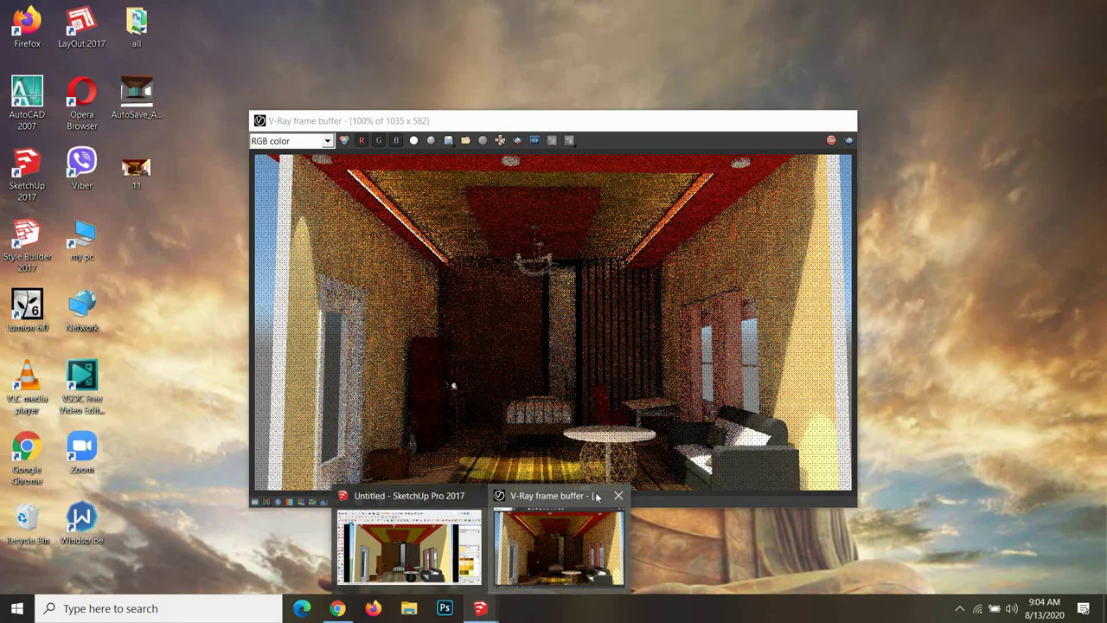
click(558, 545)
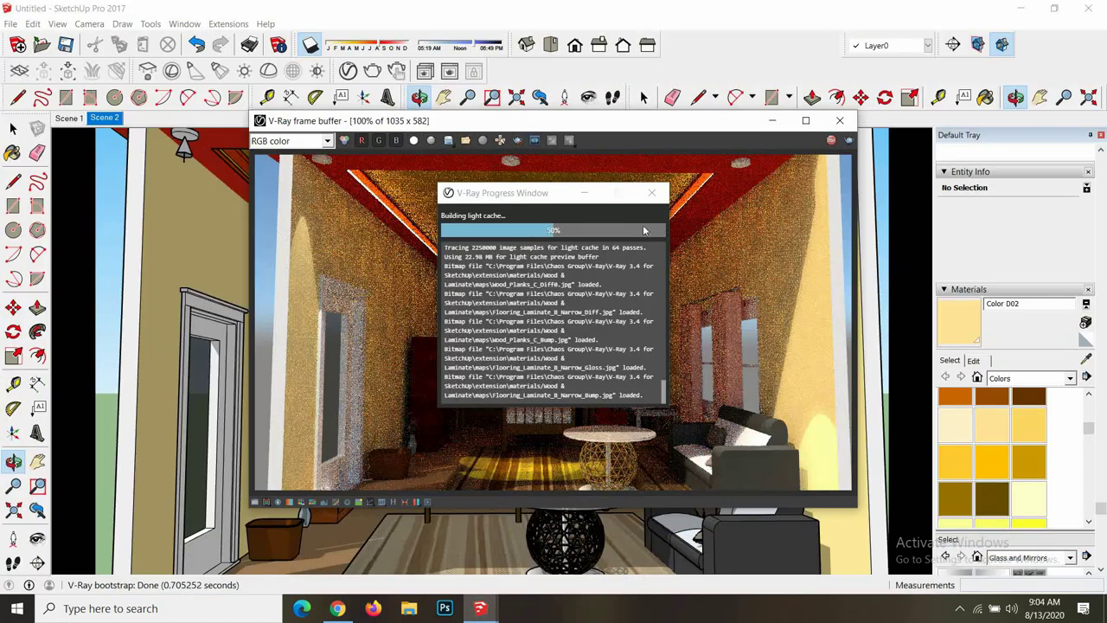
click(585, 193)
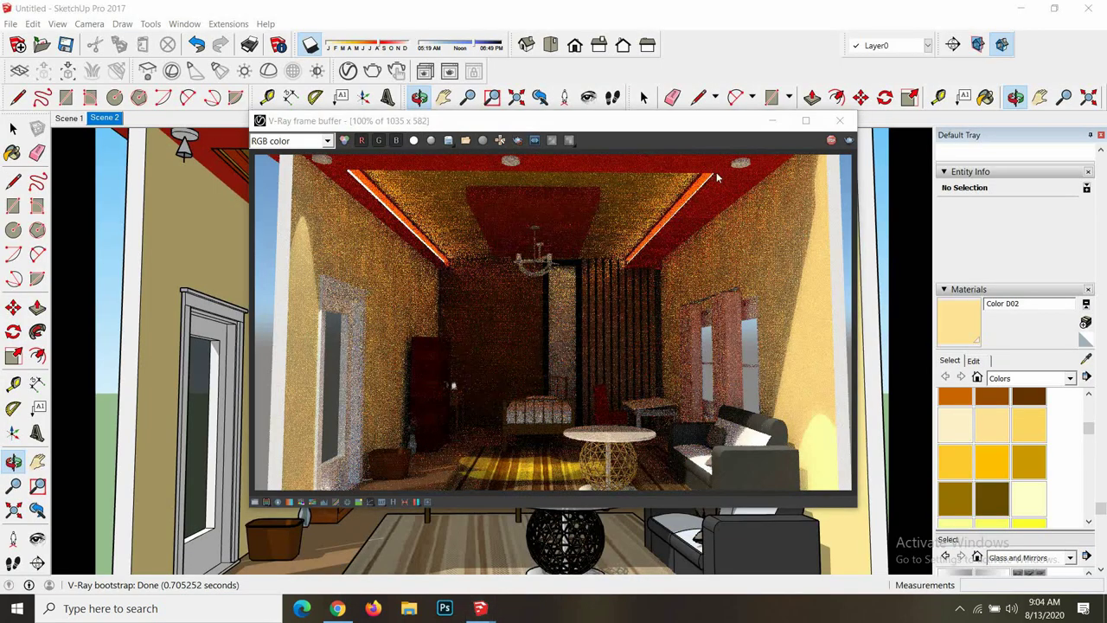
click(807, 120)
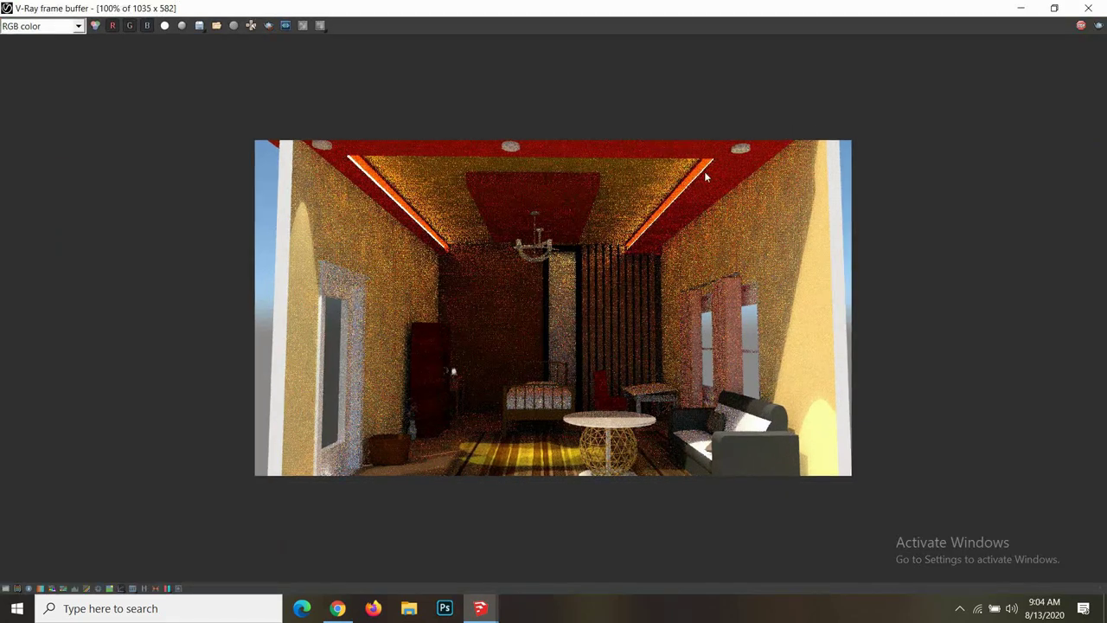
- Zoom in and out to inspect the render, then close the frame buffer
scroll(549, 339, up, 1)
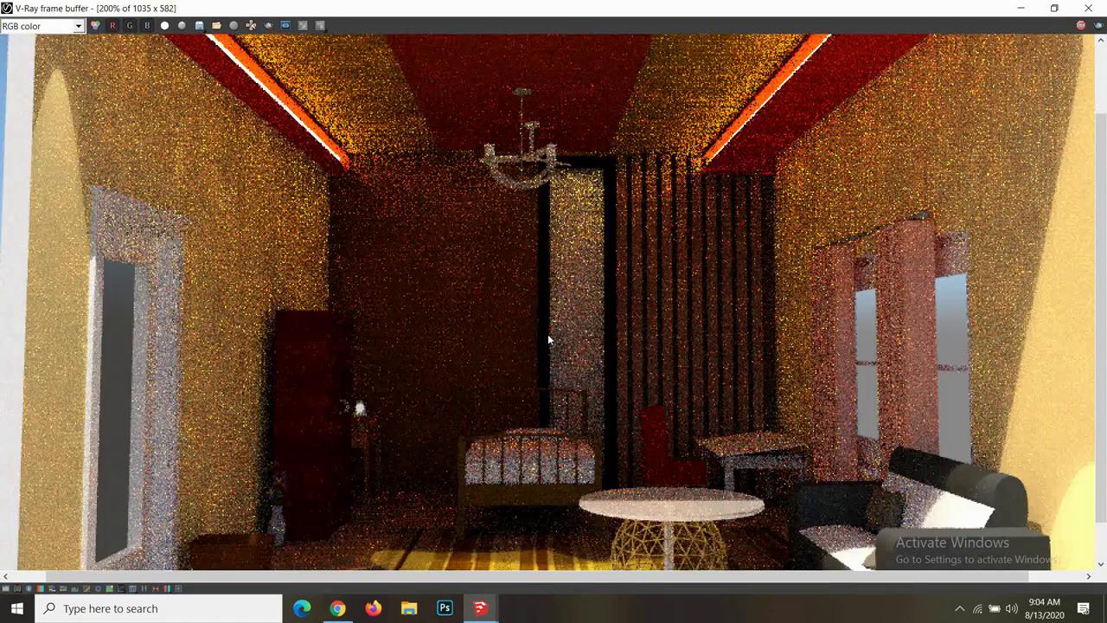
scroll(559, 331, down, 1)
scroll(553, 323, up, 1)
scroll(553, 324, down, 1)
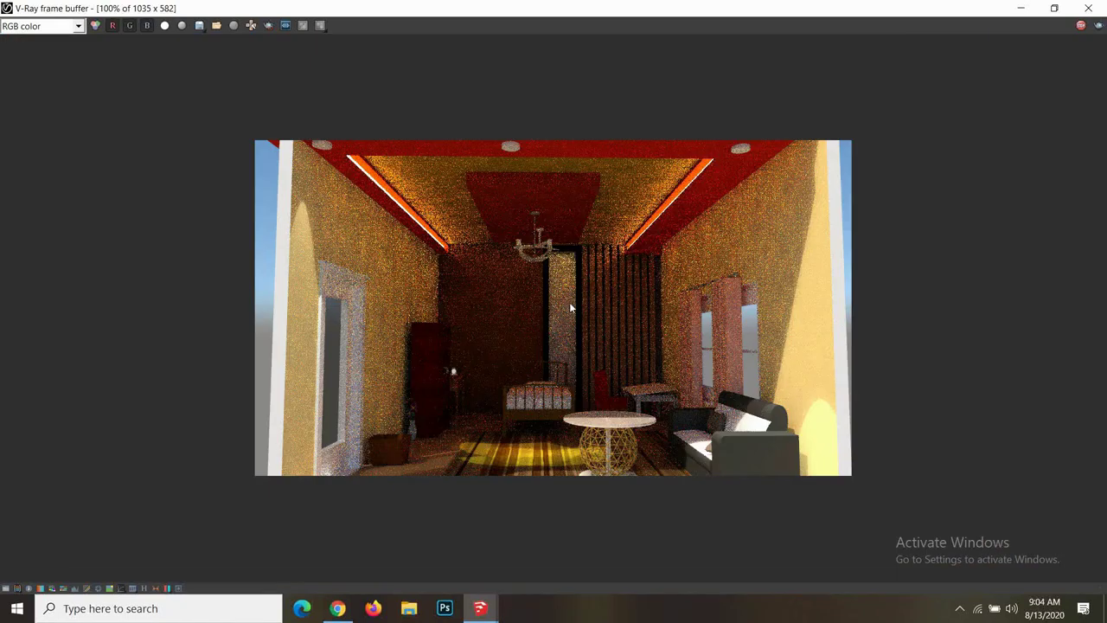
scroll(571, 305, up, 1)
scroll(570, 305, down, 1)
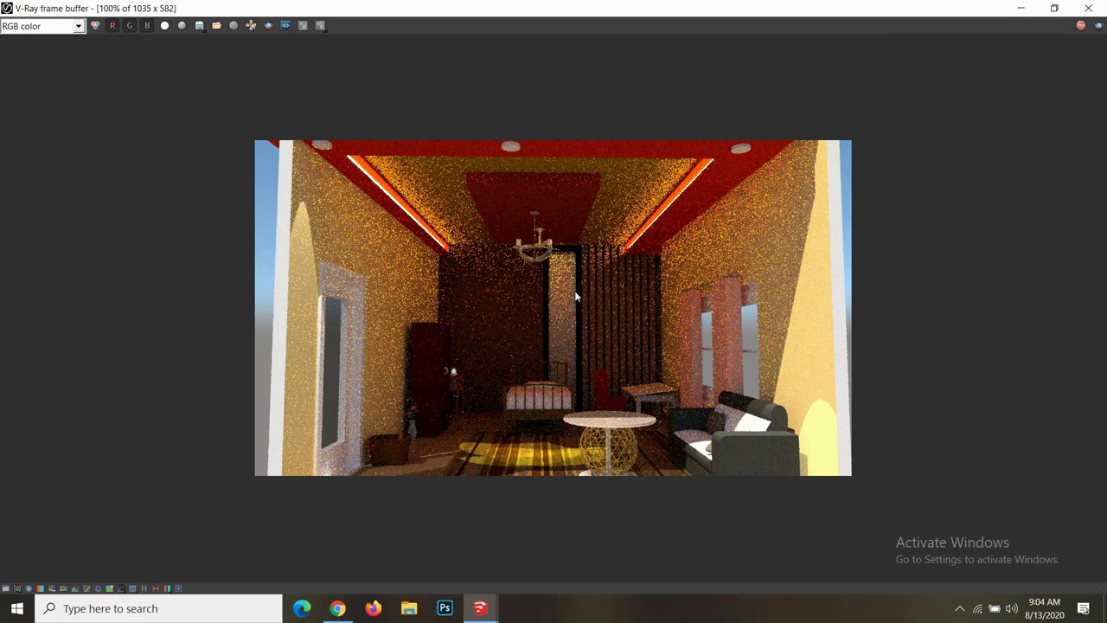
scroll(578, 295, down, 1)
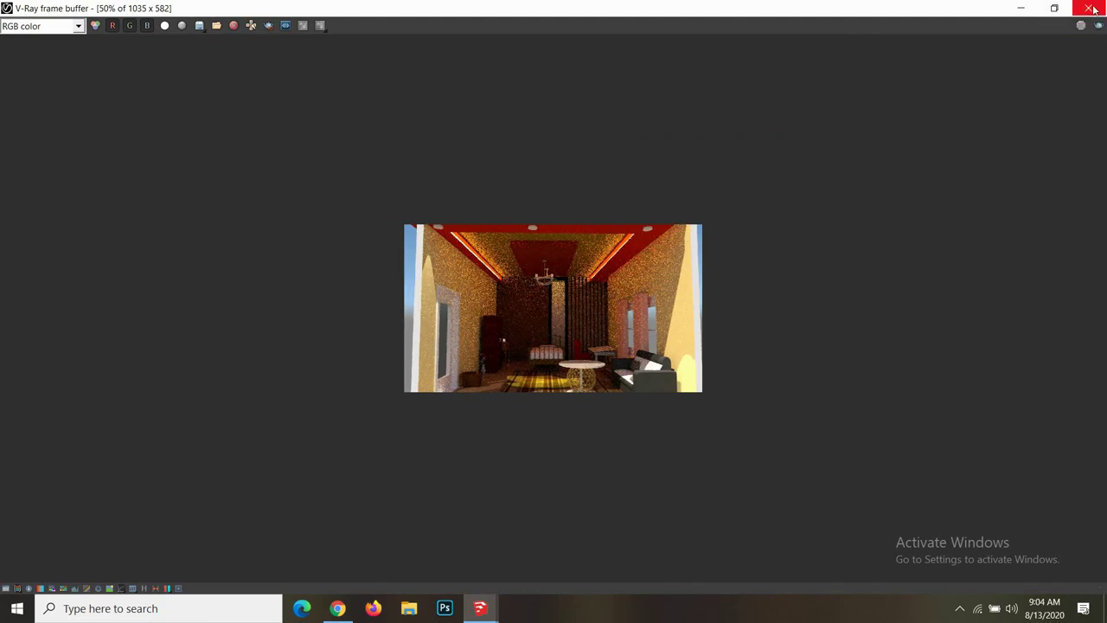
click(1089, 8)
scroll(529, 210, down, 1)
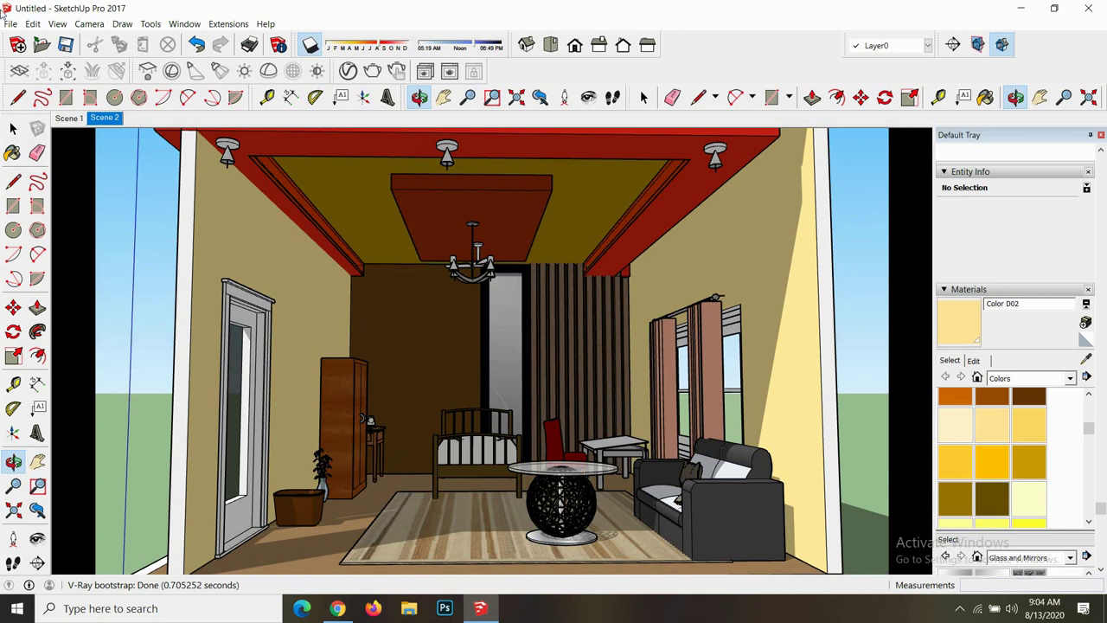
- Start a model import and try a search for 'll lam' in the Architecture folder
click(11, 24)
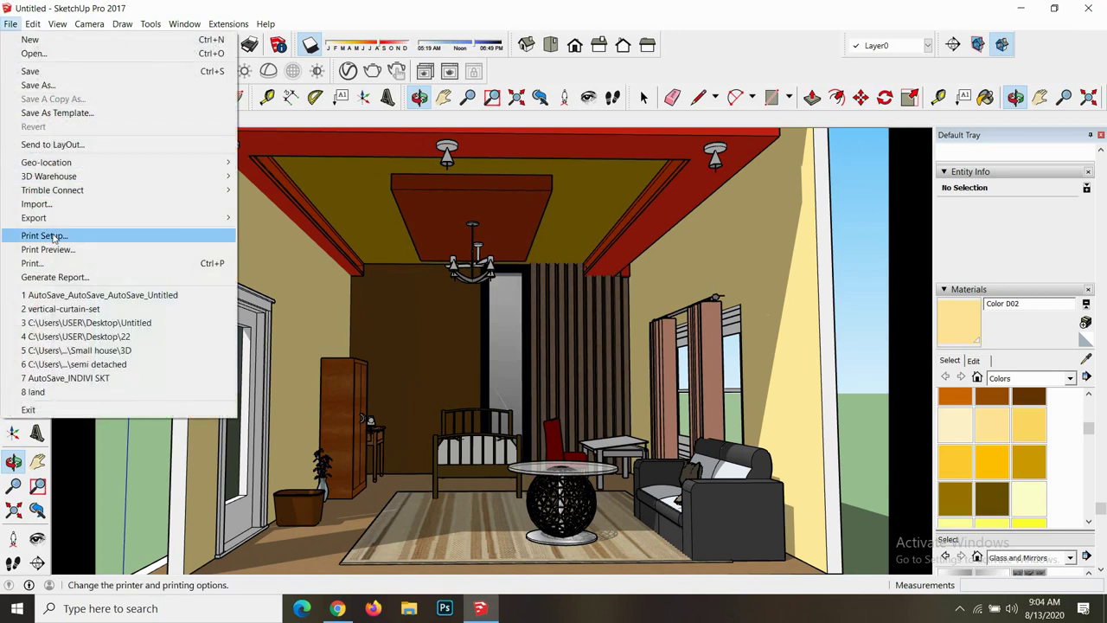
click(48, 206)
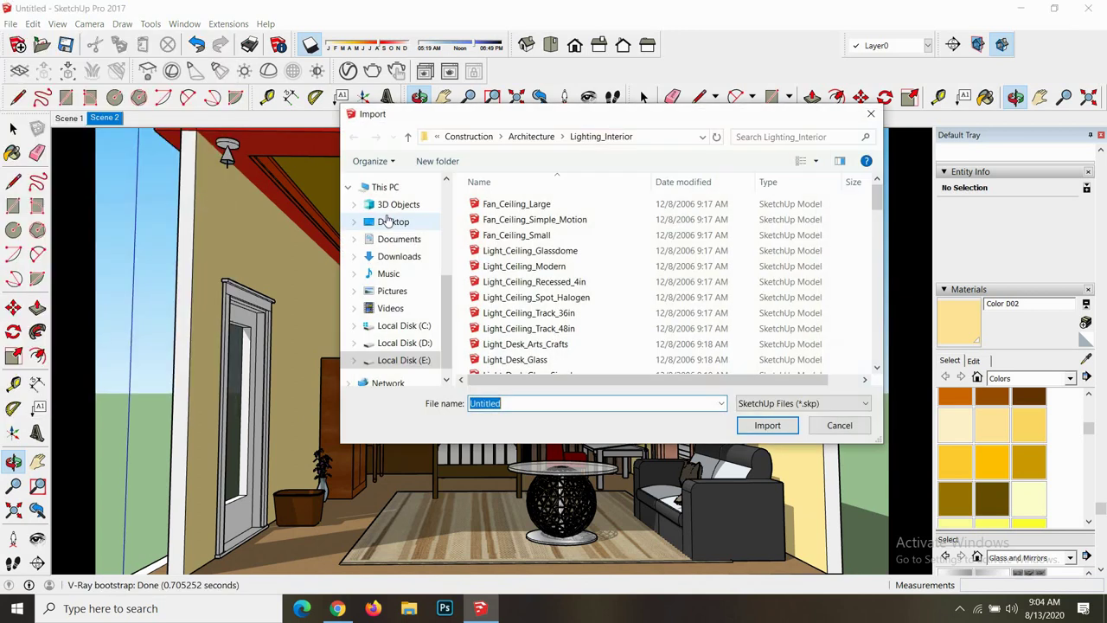
click(408, 137)
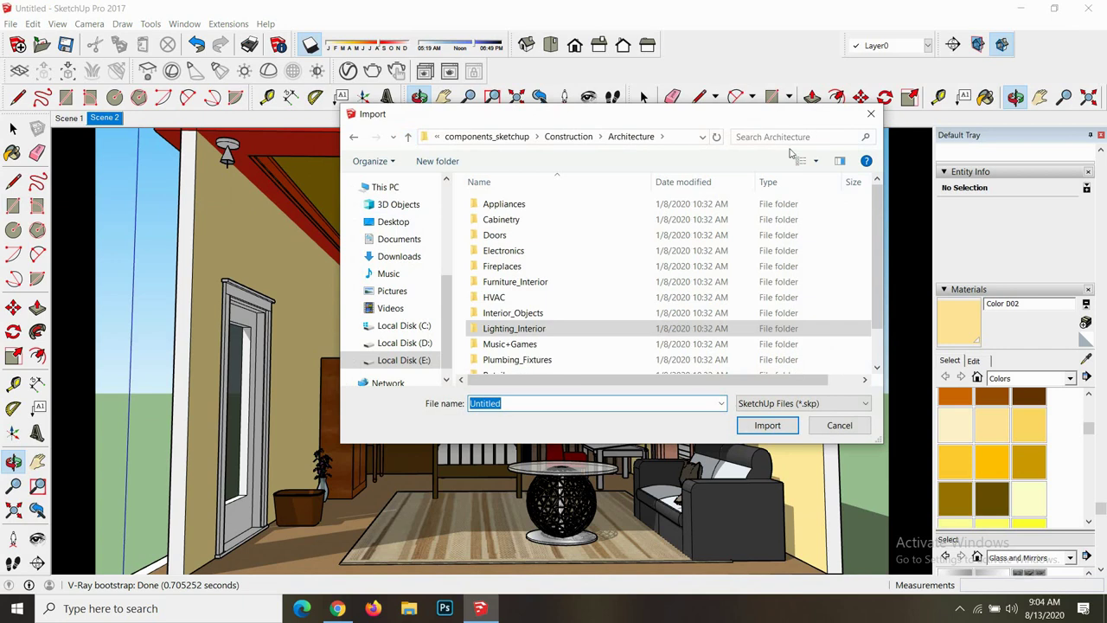
click(825, 135)
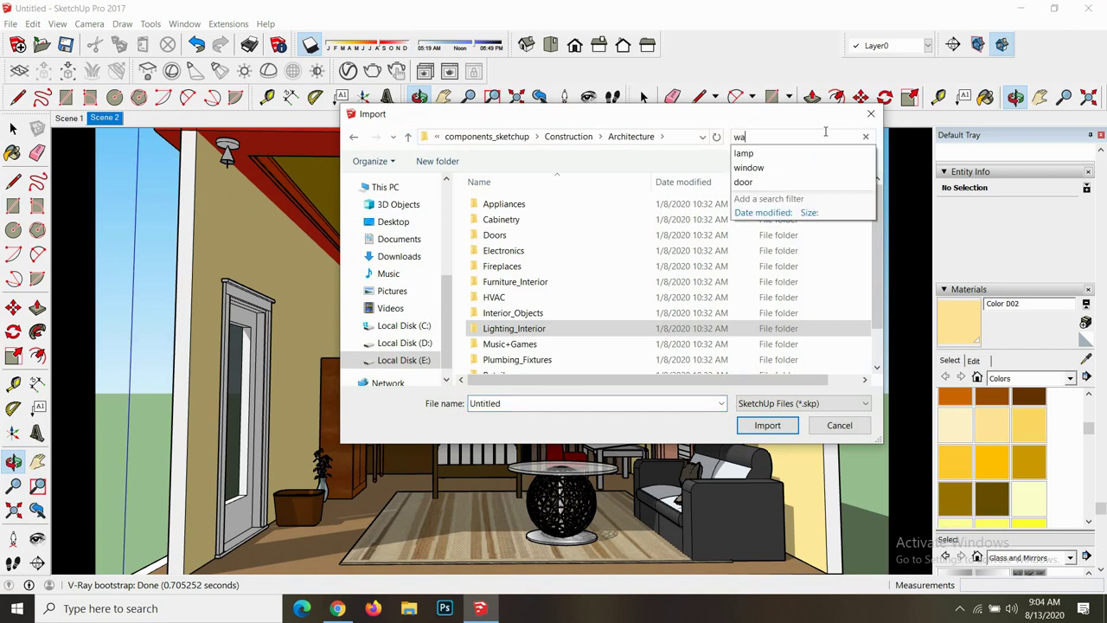
text(ll lam)
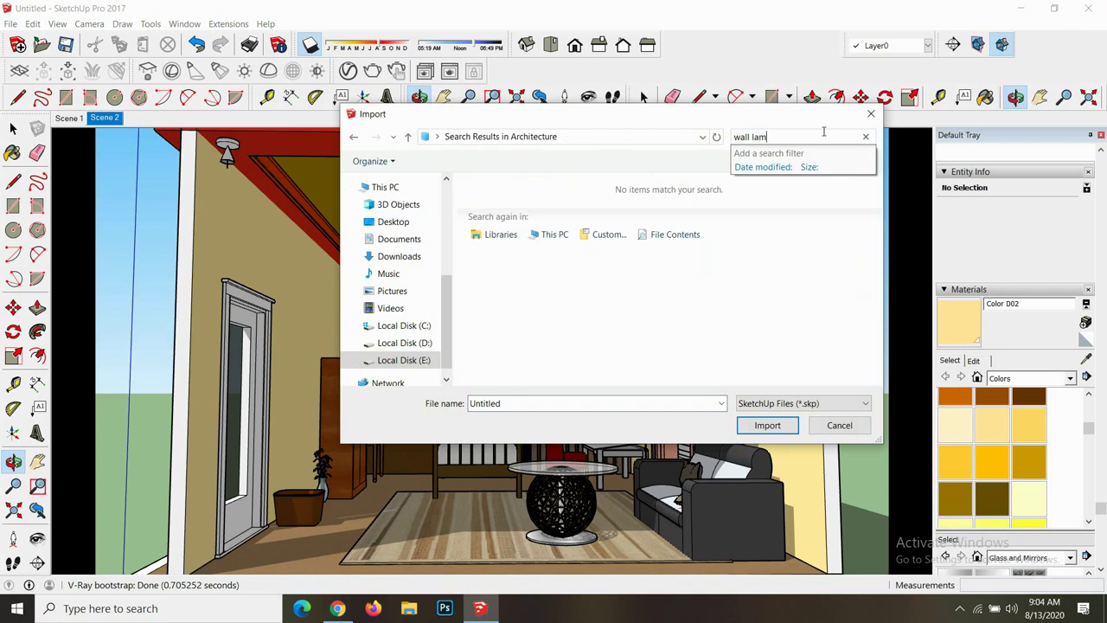
key(Escape)
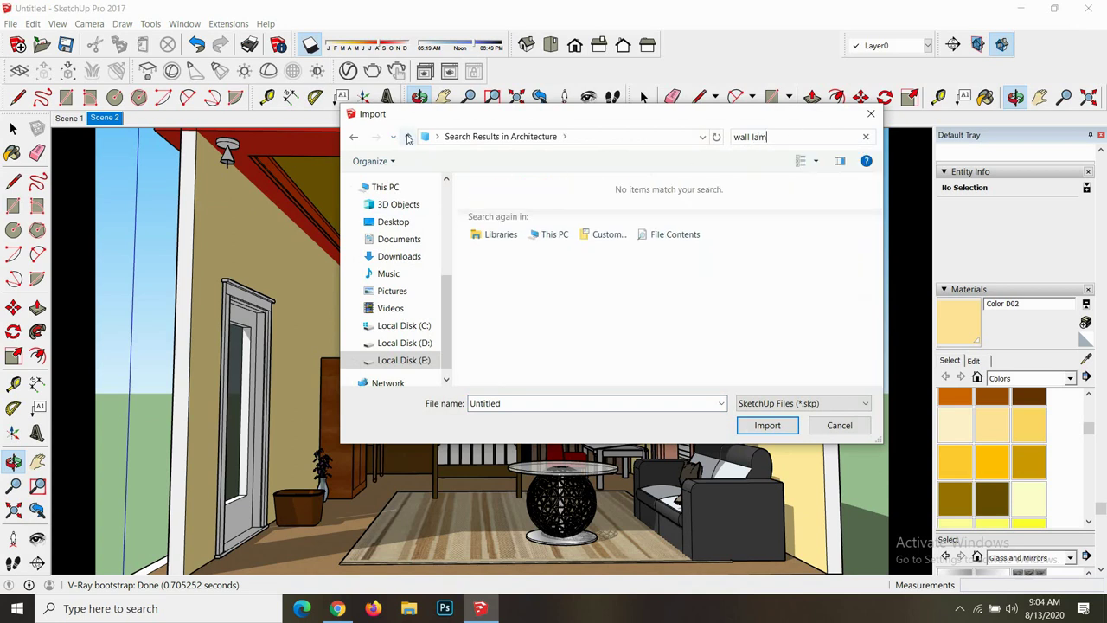
click(408, 137)
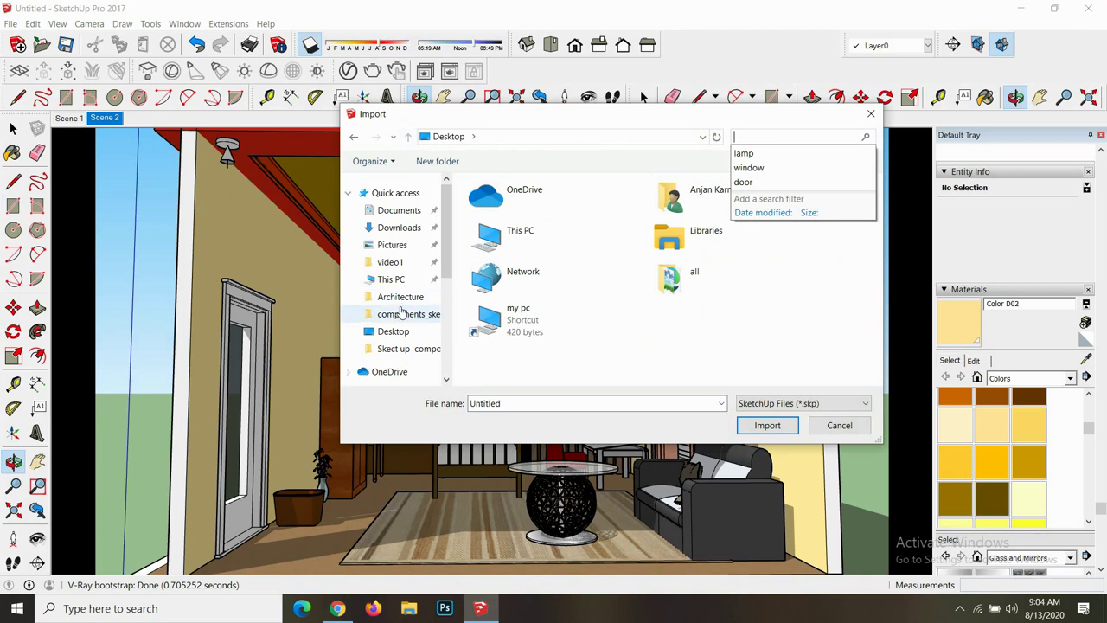
- Import Light_Wall_Sconce_Cylinder2 from the E:\Skect up components folder
scroll(398, 311, down, 2)
scroll(404, 302, down, 1)
scroll(405, 304, down, 1)
scroll(411, 316, down, 2)
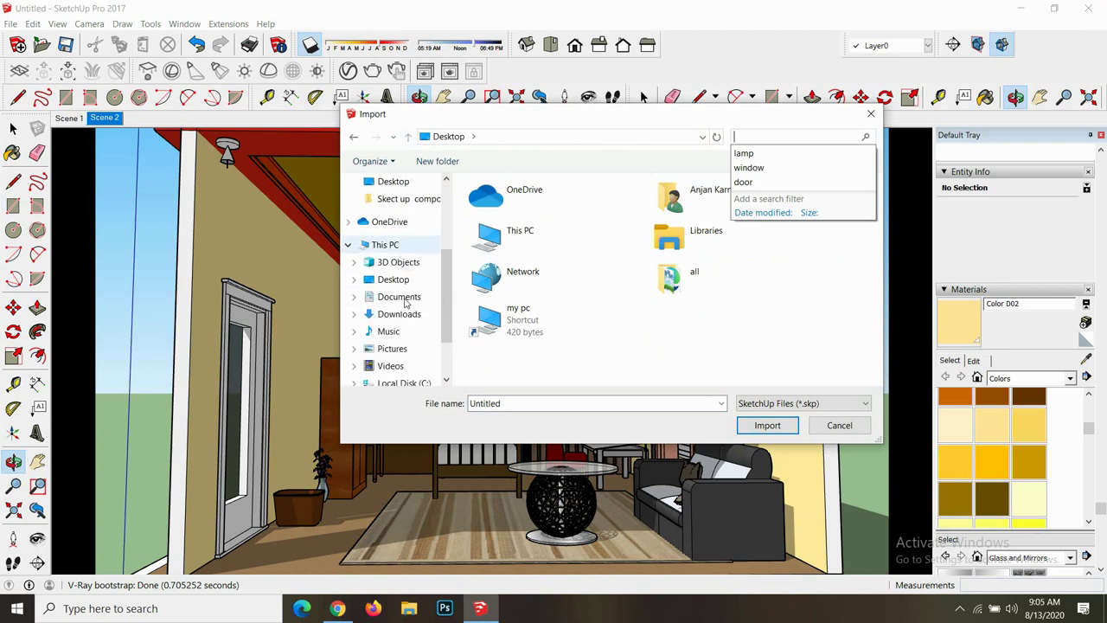
scroll(420, 333, down, 3)
click(427, 337)
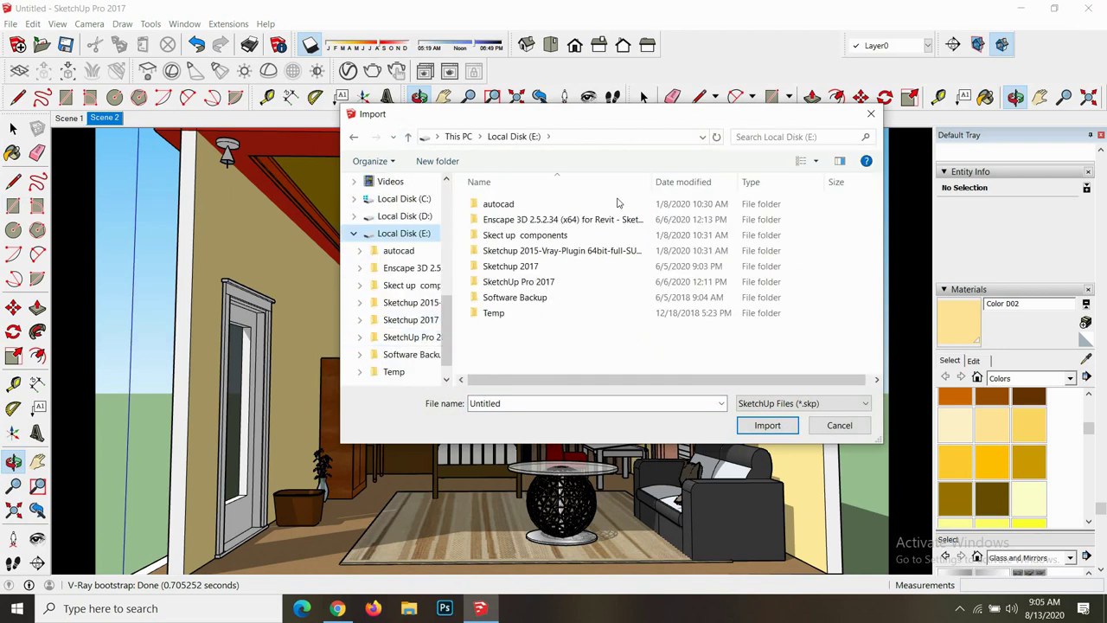
double_click(574, 233)
click(793, 137)
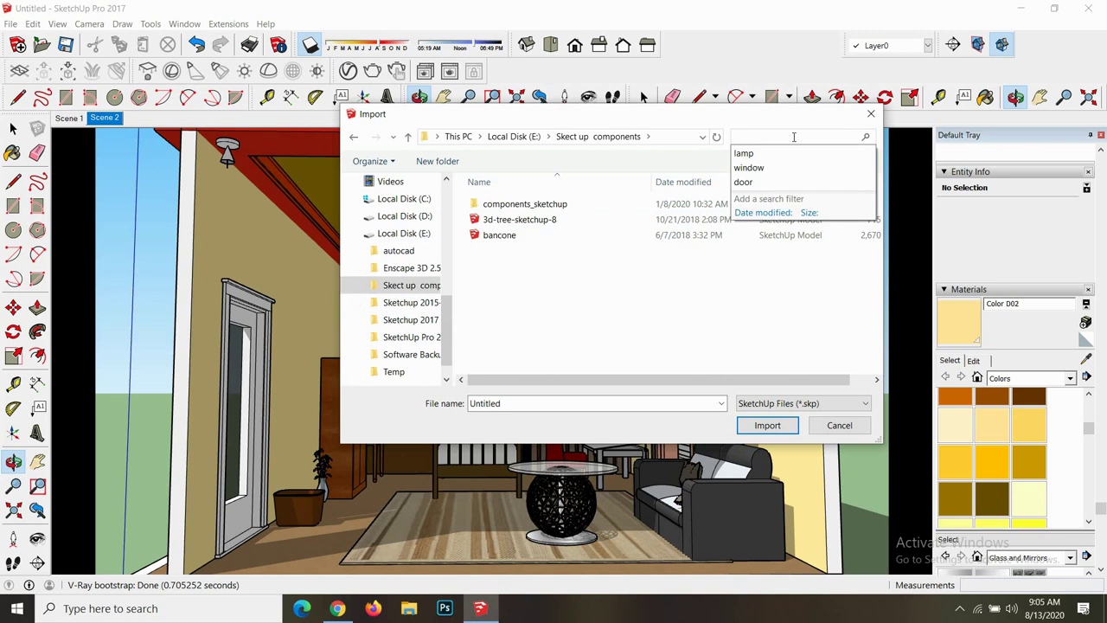
text(wal)
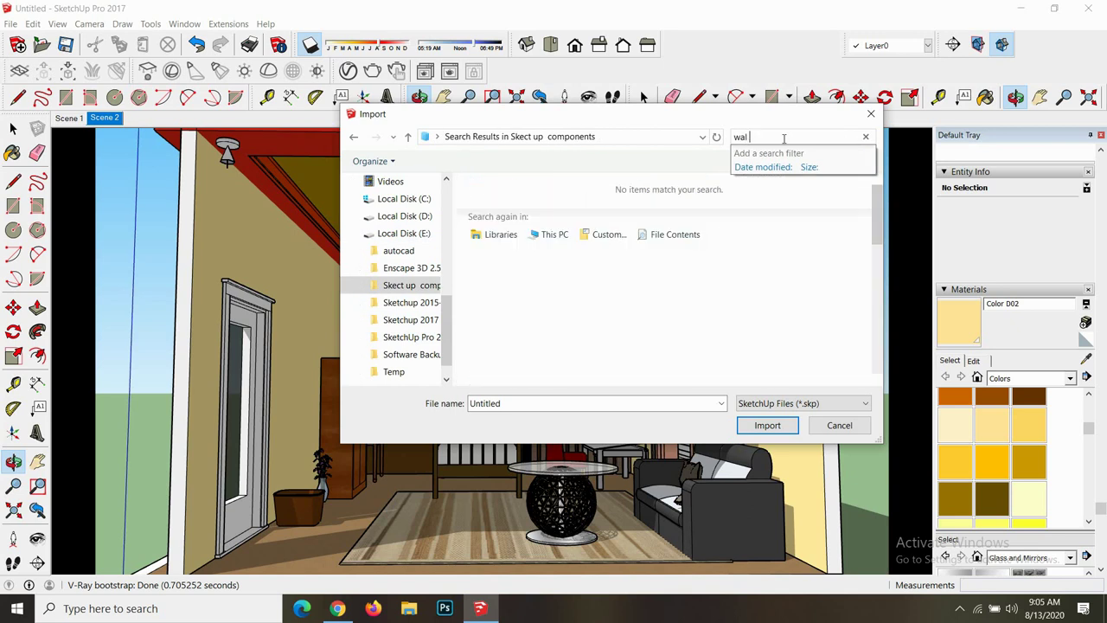
text(l)
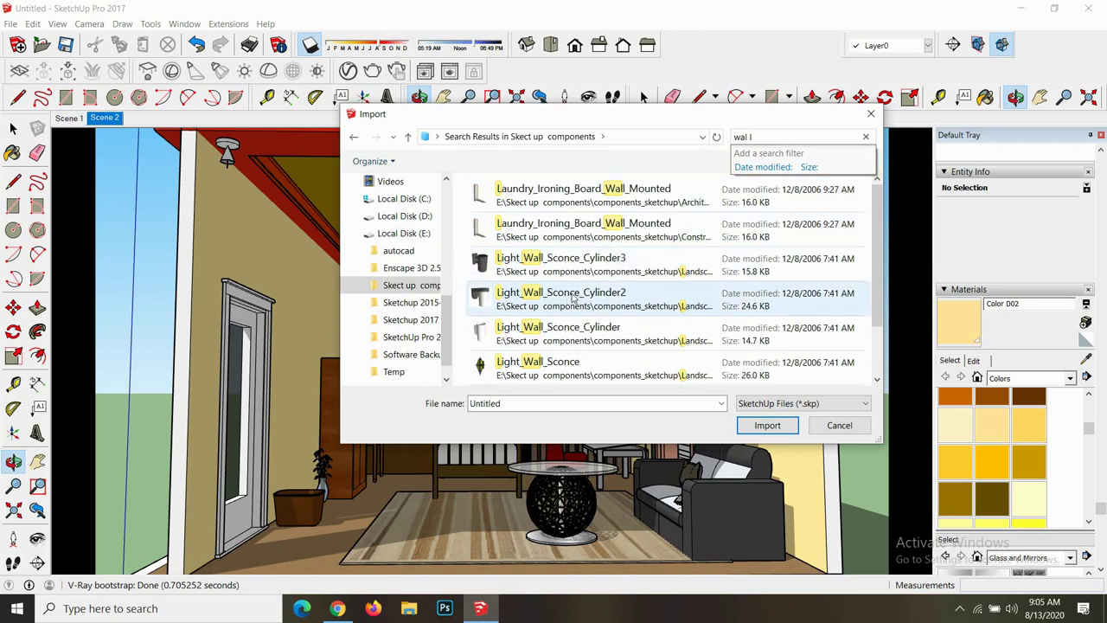
click(570, 298)
click(768, 425)
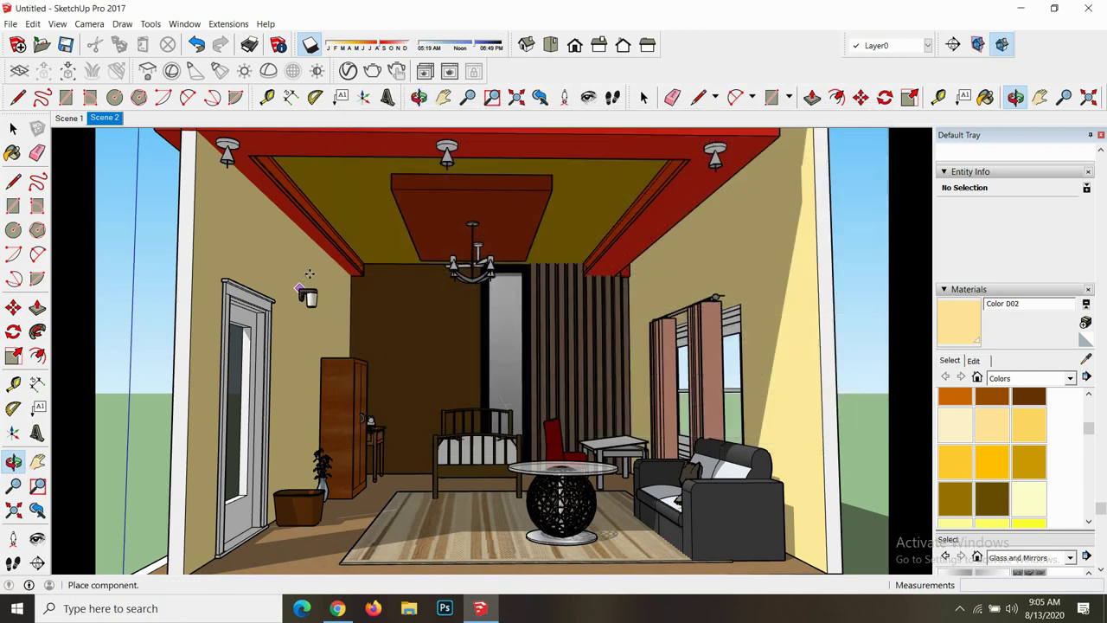
- Place the wall sconce on the left wall beside the door
scroll(307, 278, up, 1)
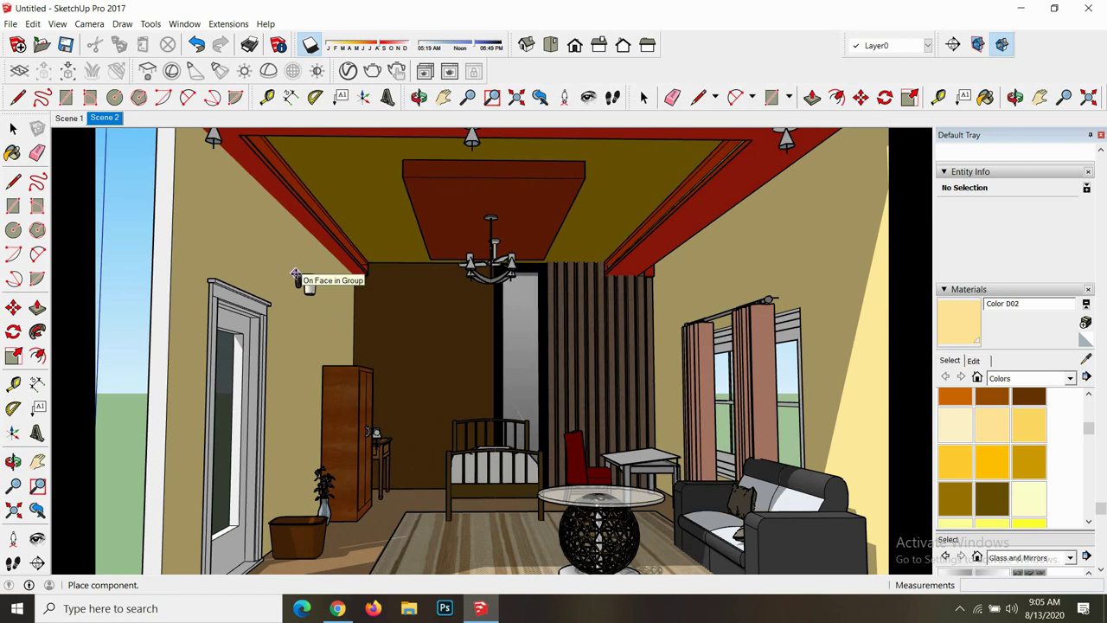
click(294, 262)
scroll(307, 281, up, 2)
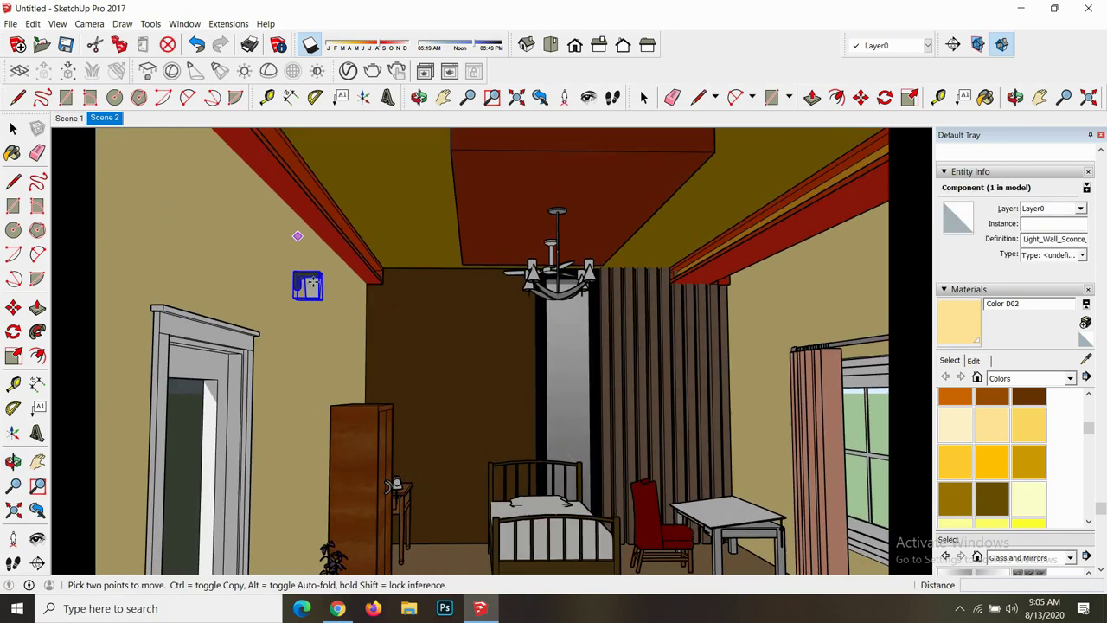
- Add V-Ray Spot Light#5 inside the sconce and raise its intensity from 30 to 80
click(195, 71)
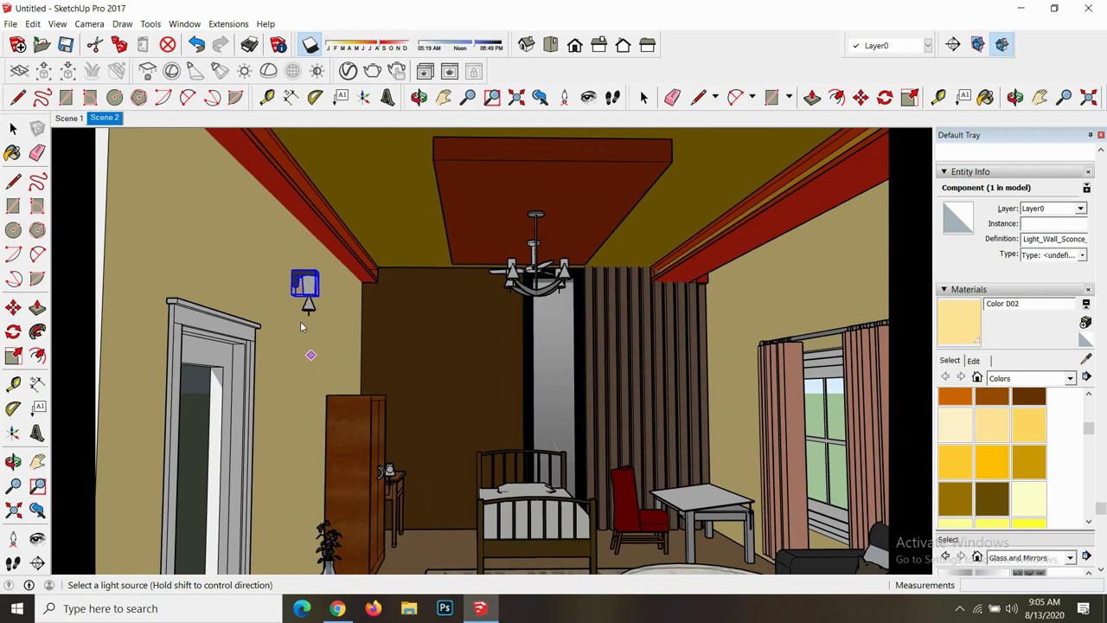
click(309, 298)
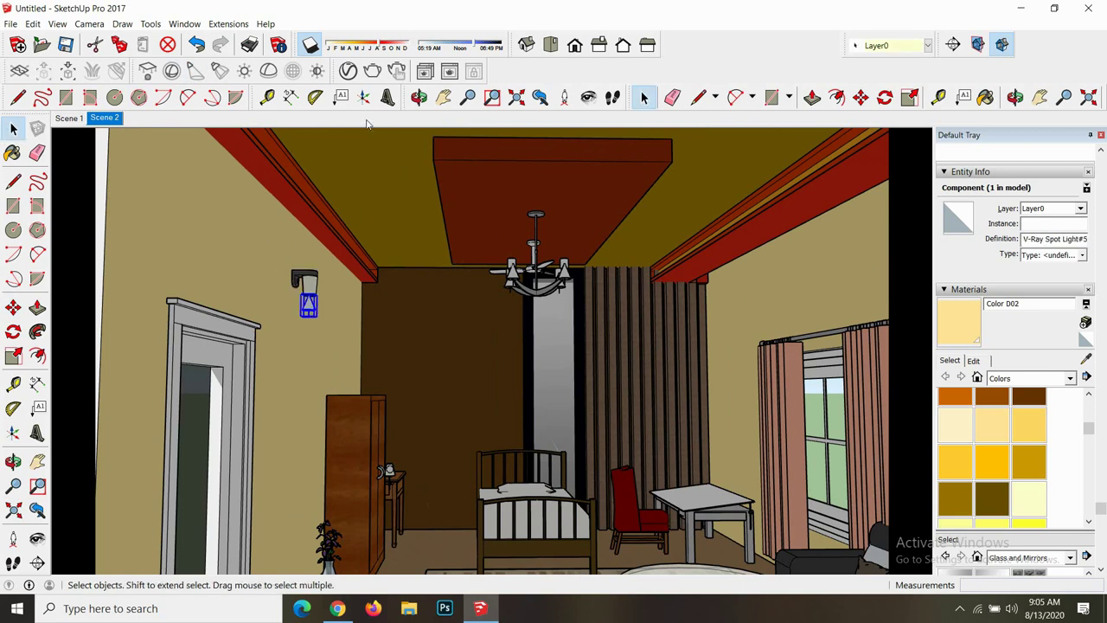
click(349, 71)
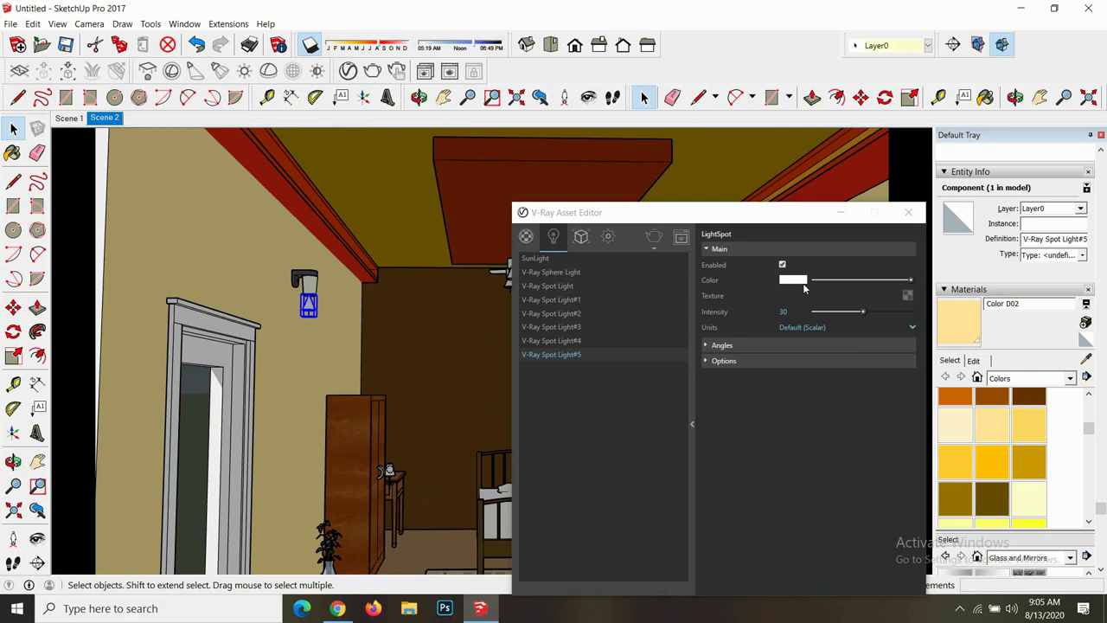
click(779, 313)
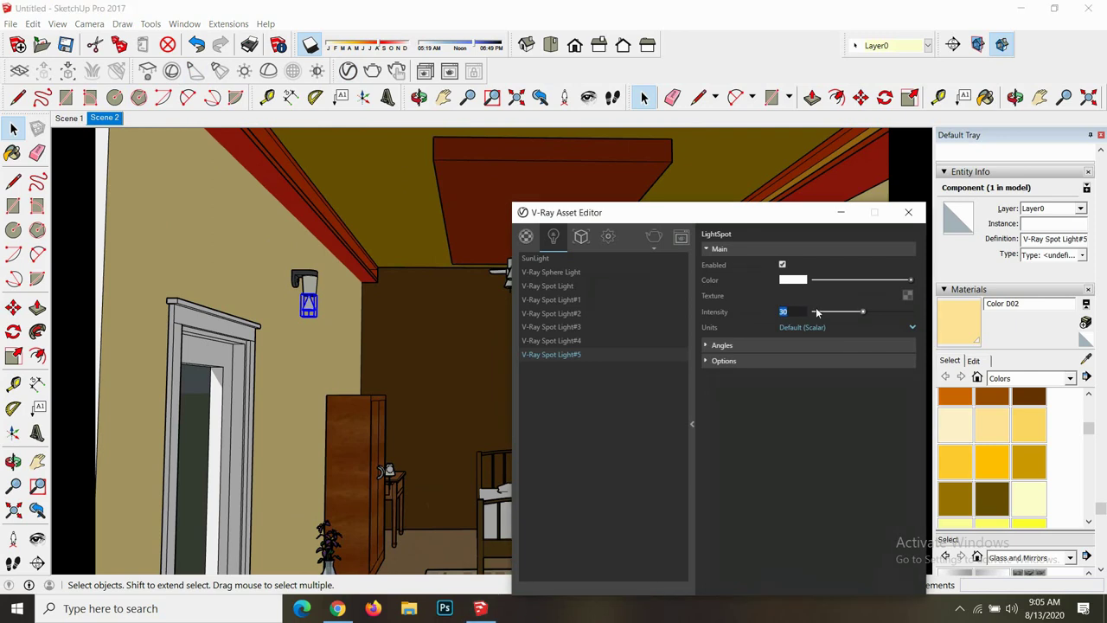
text(80)
click(909, 212)
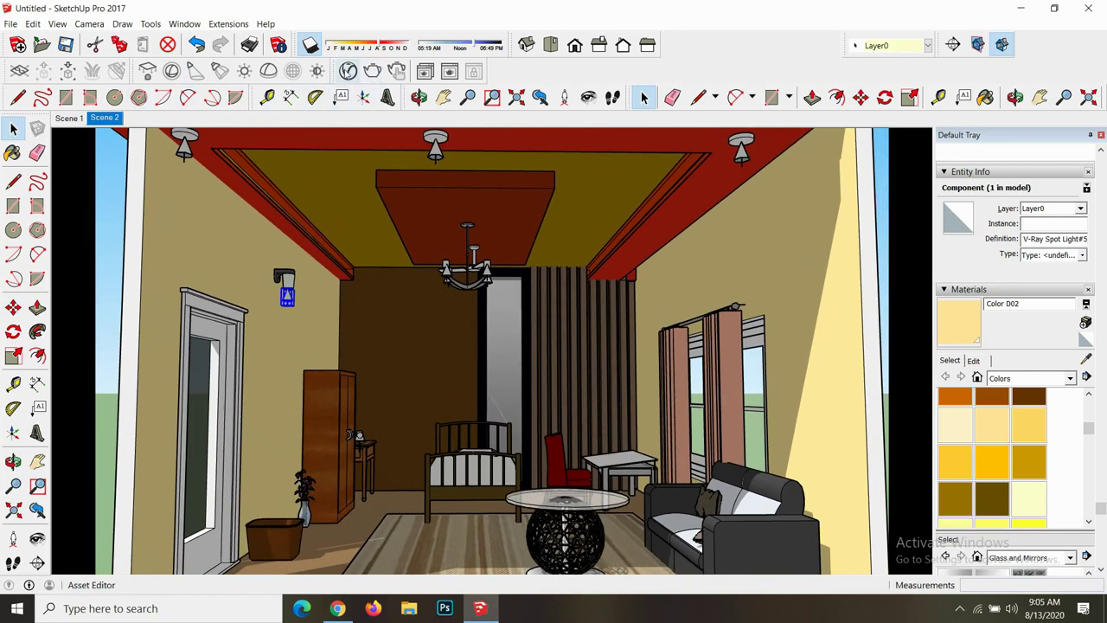
- Render the bedroom with the sconce light, view it full-screen at 100%, then minimize the frame buffer
click(374, 72)
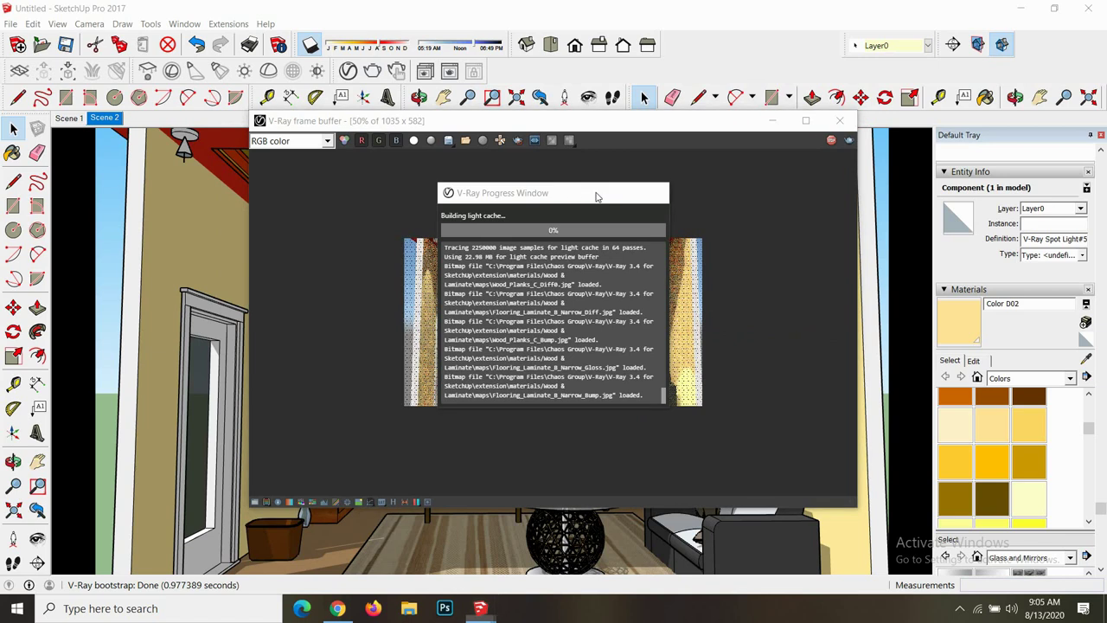
click(806, 121)
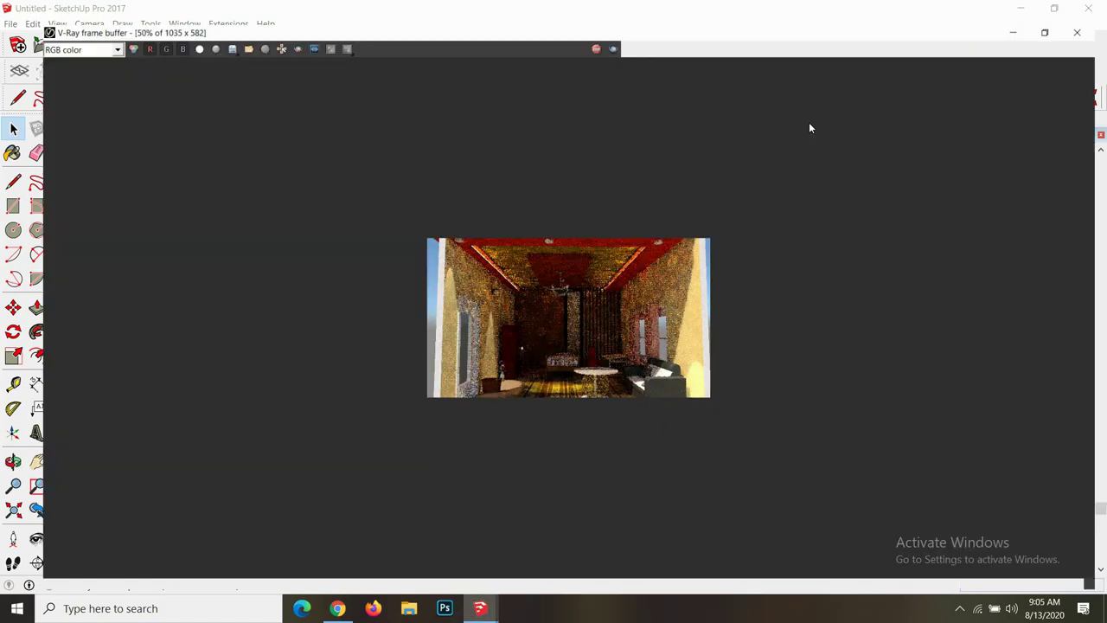
double_click(510, 312)
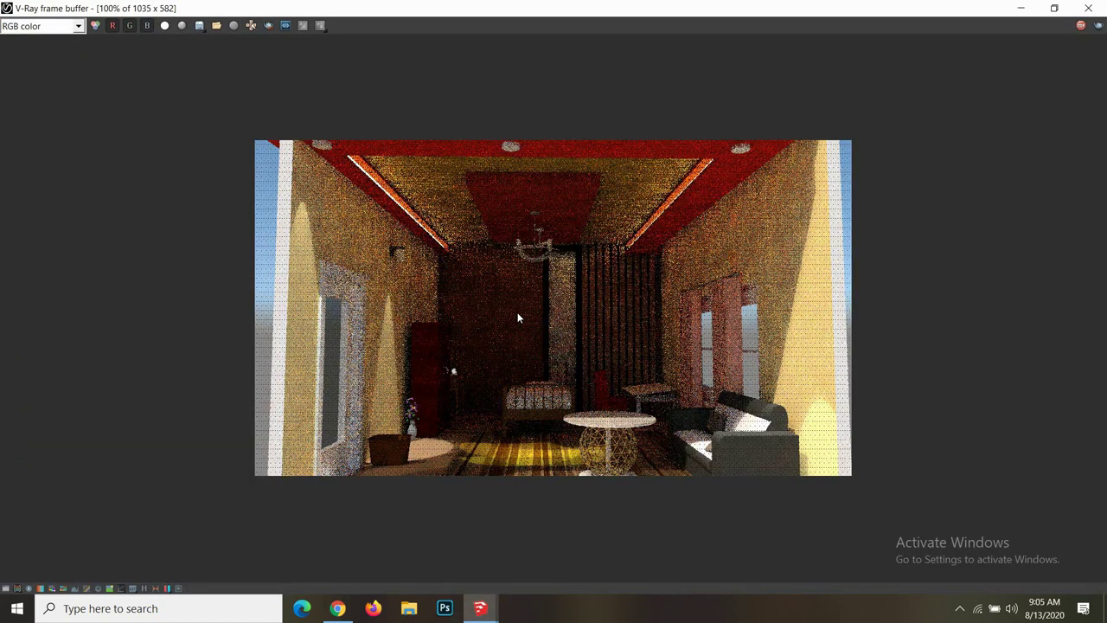
scroll(518, 319, up, 2)
scroll(518, 318, down, 2)
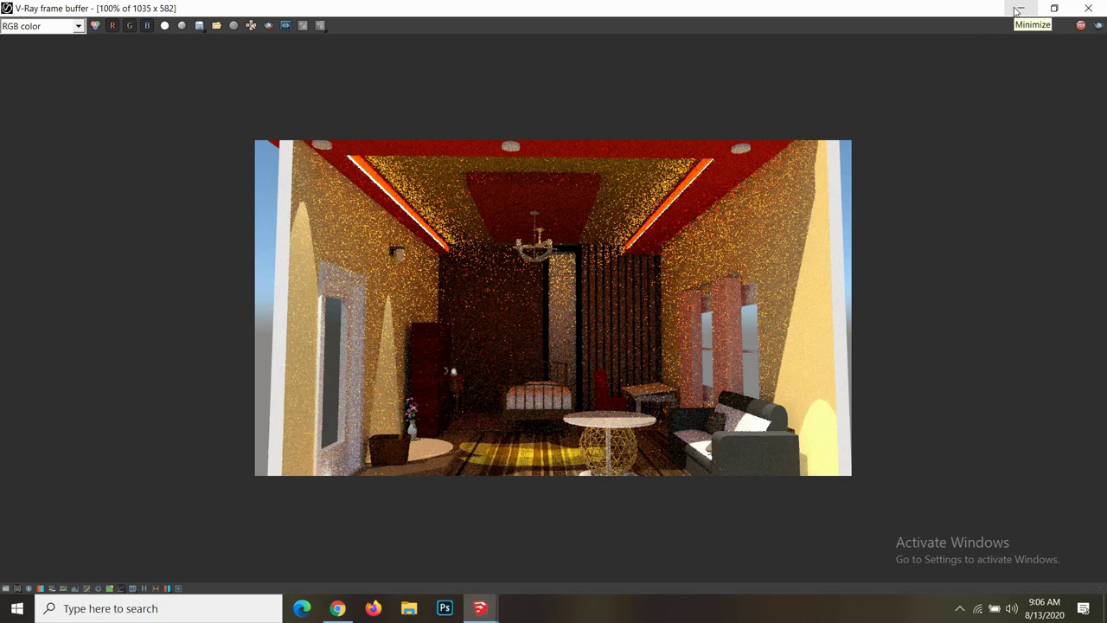
click(1018, 9)
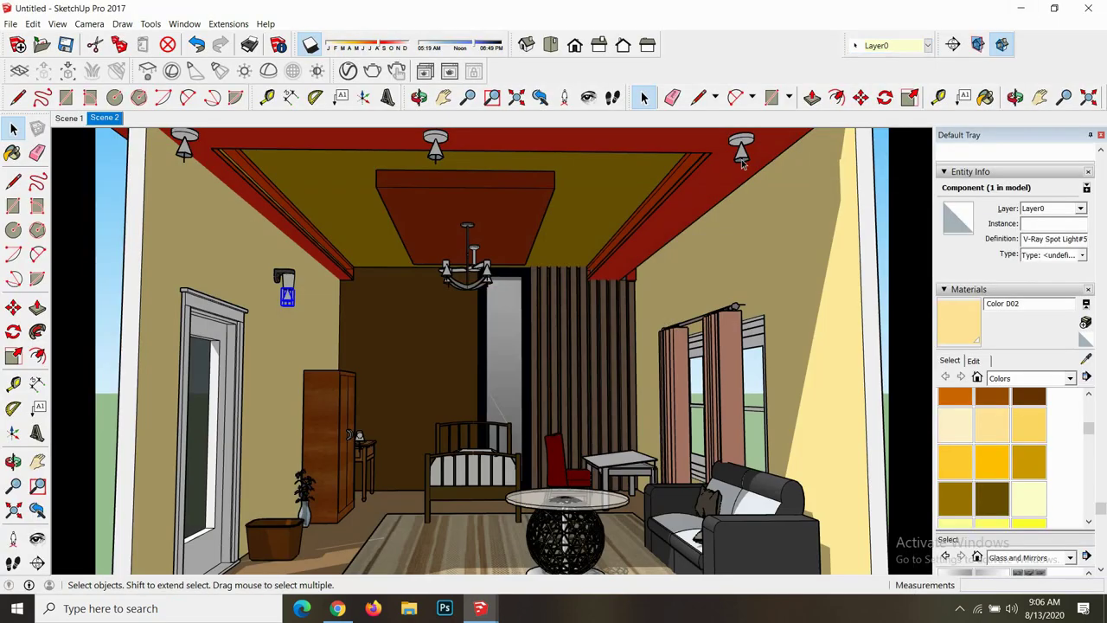
- Close the V-Ray frame buffer window
scroll(657, 208, down, 2)
scroll(656, 209, down, 2)
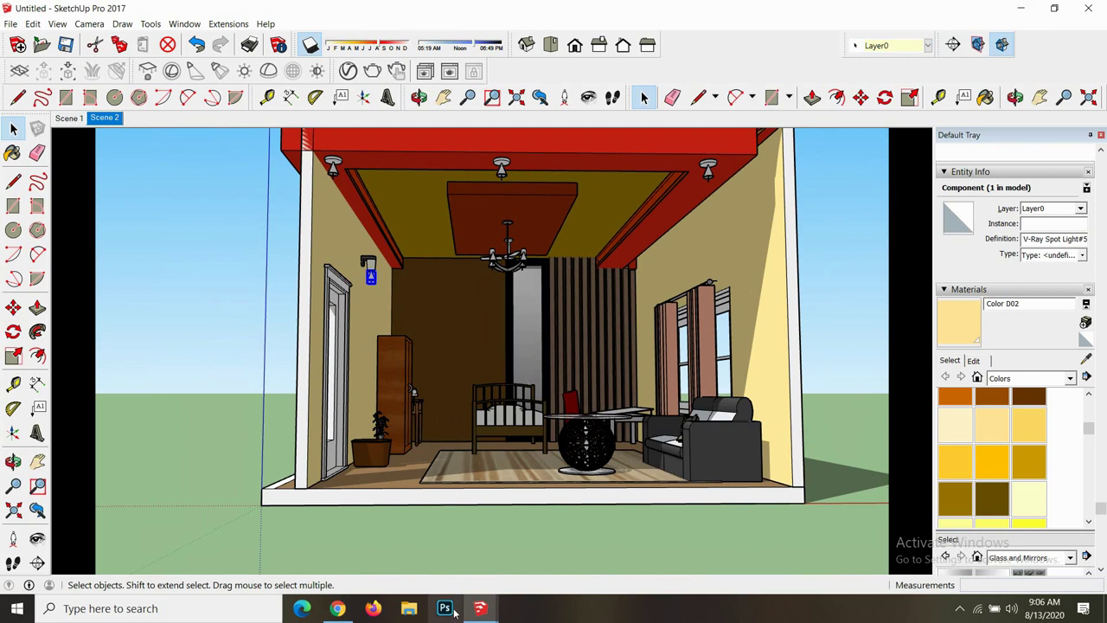
mouse_move(480, 609)
click(554, 545)
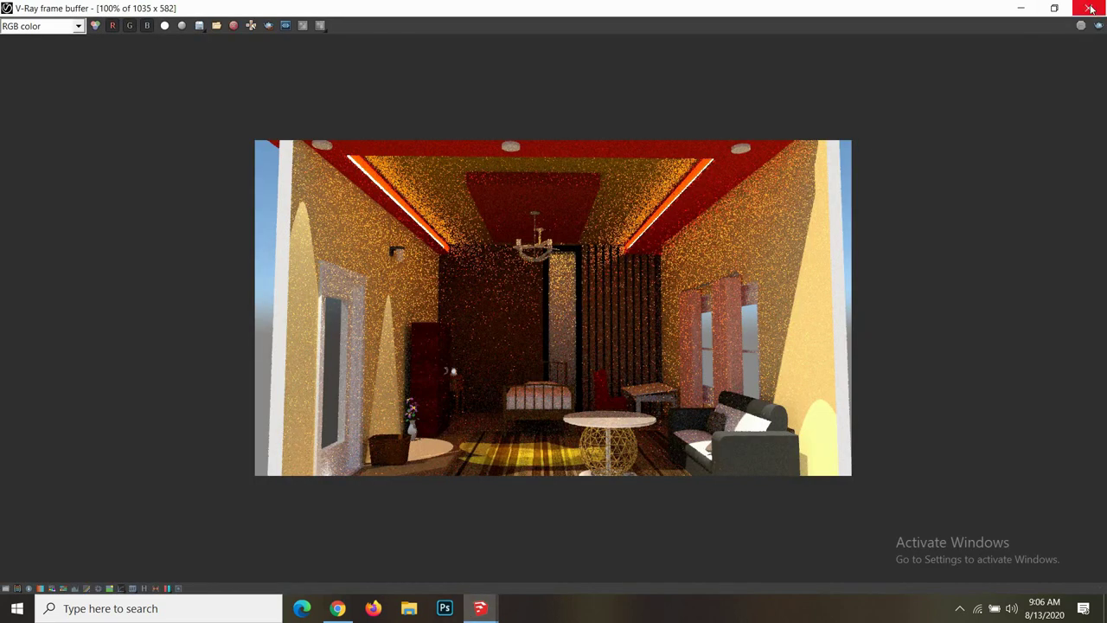
click(1090, 8)
- Inside the room group, select the red ceiling band with its beams and open the V-Ray Asset Editor
click(596, 151)
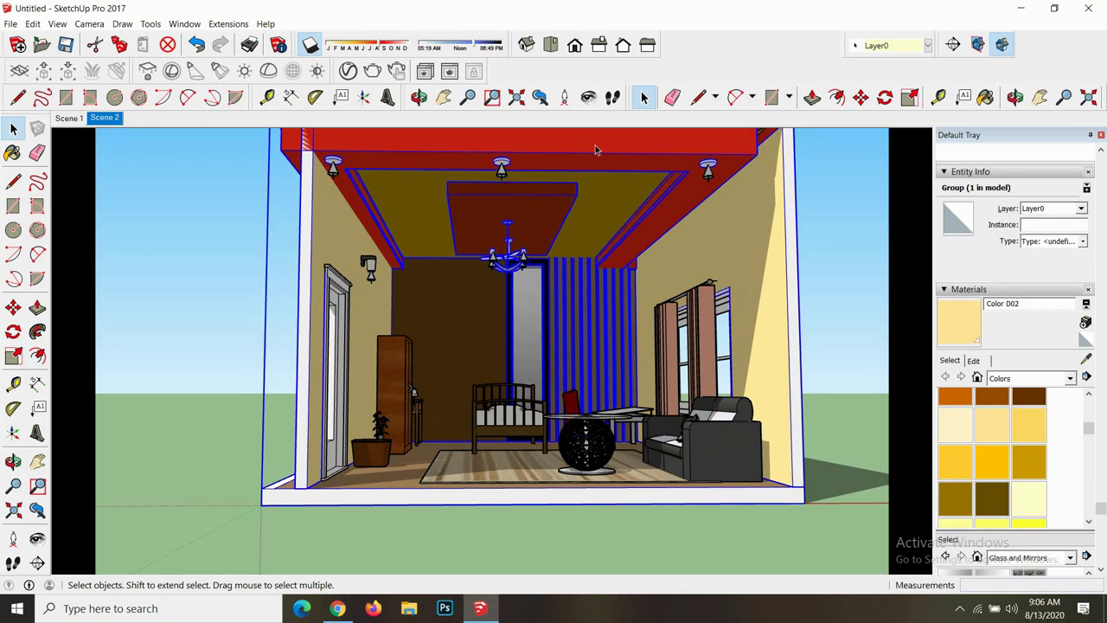
double_click(595, 151)
click(593, 160)
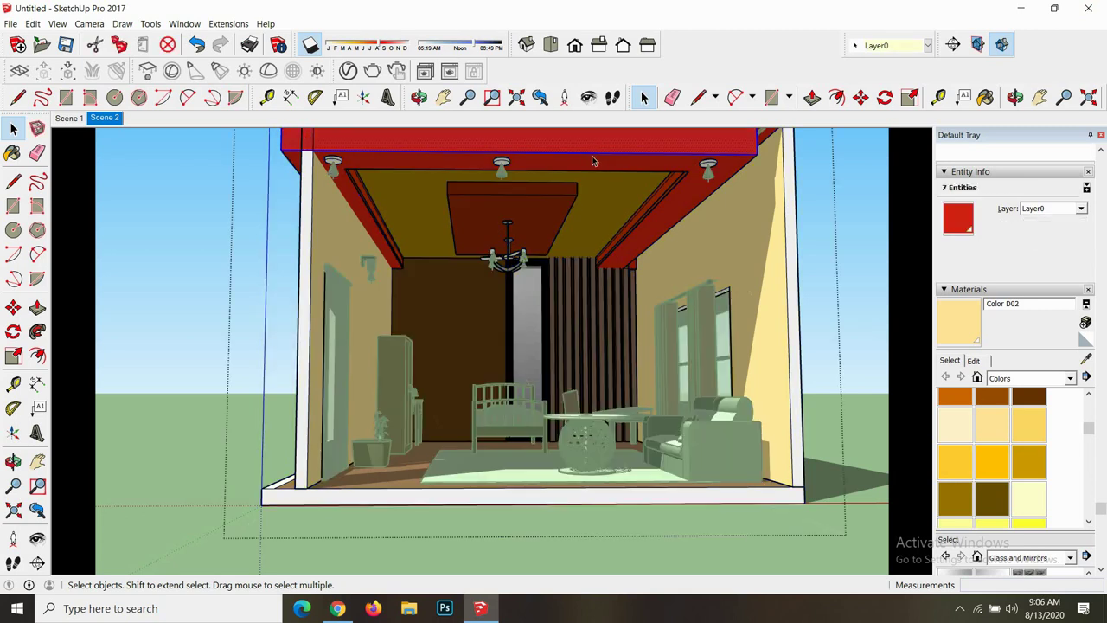
triple_click(594, 163)
scroll(983, 449, down, 3)
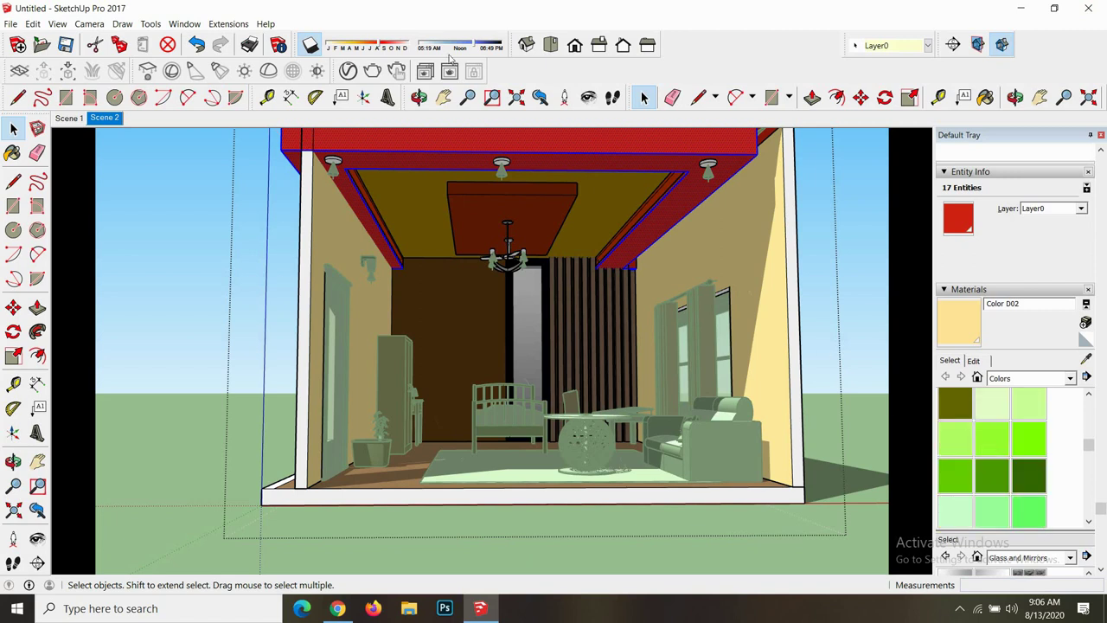
click(348, 71)
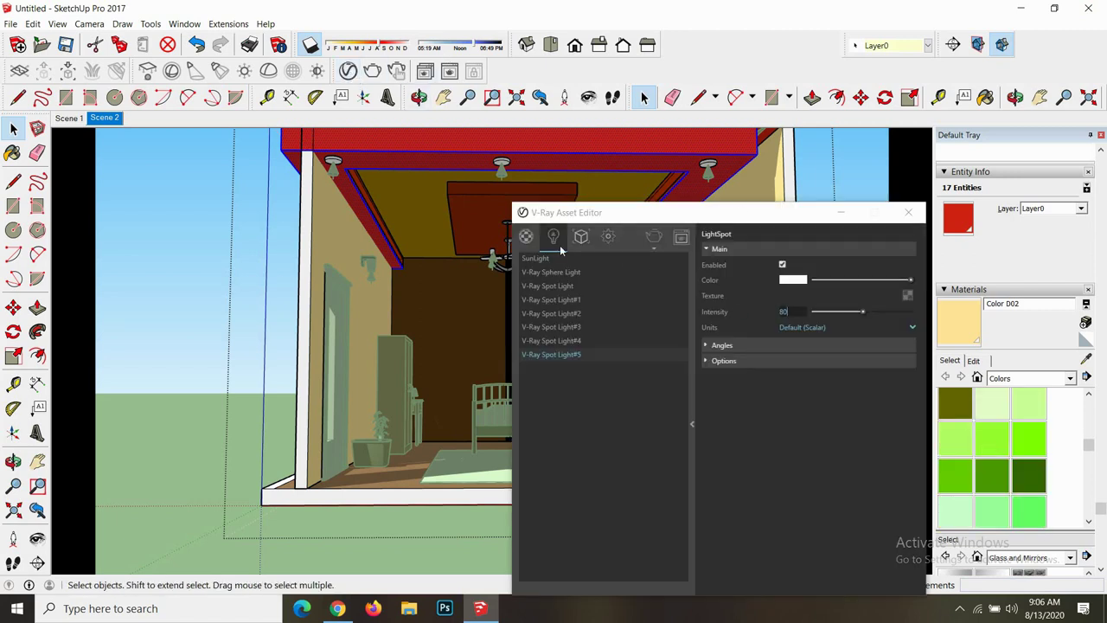
- Paint the selected ceiling with Color F04 and set its diffuse colour to orange-brown
click(526, 236)
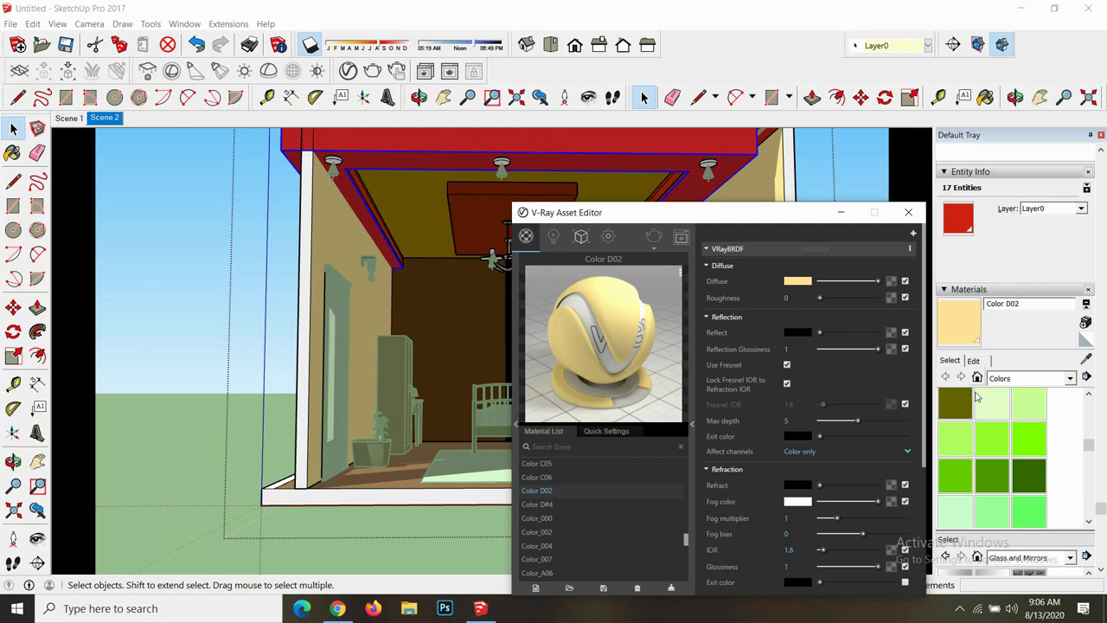
click(995, 440)
click(705, 165)
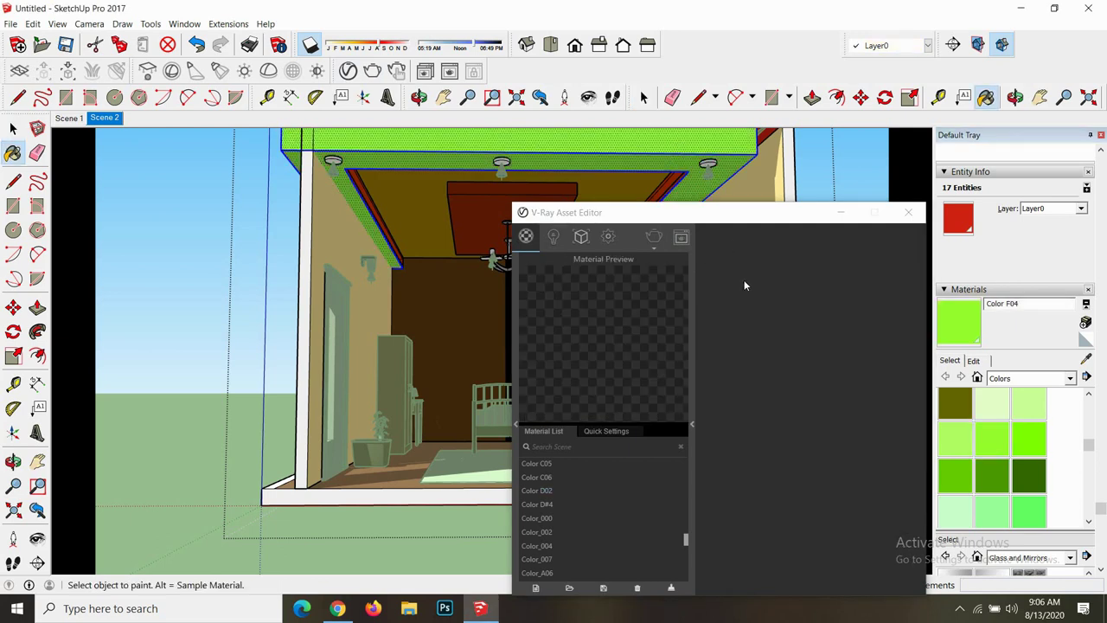
click(797, 284)
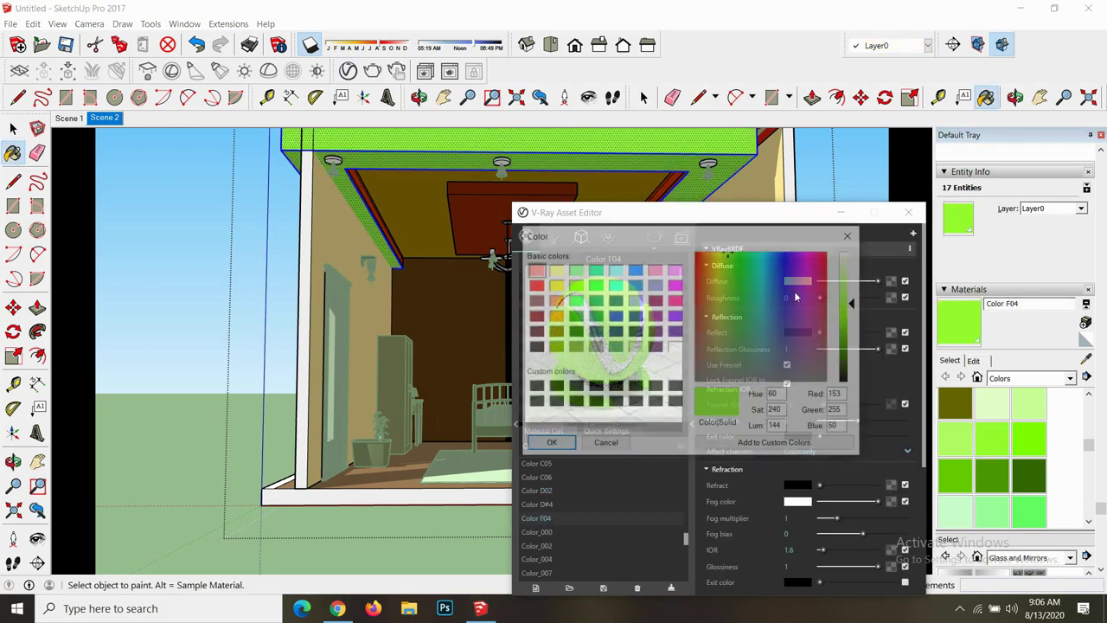
click(708, 278)
drag(853, 305, 853, 329)
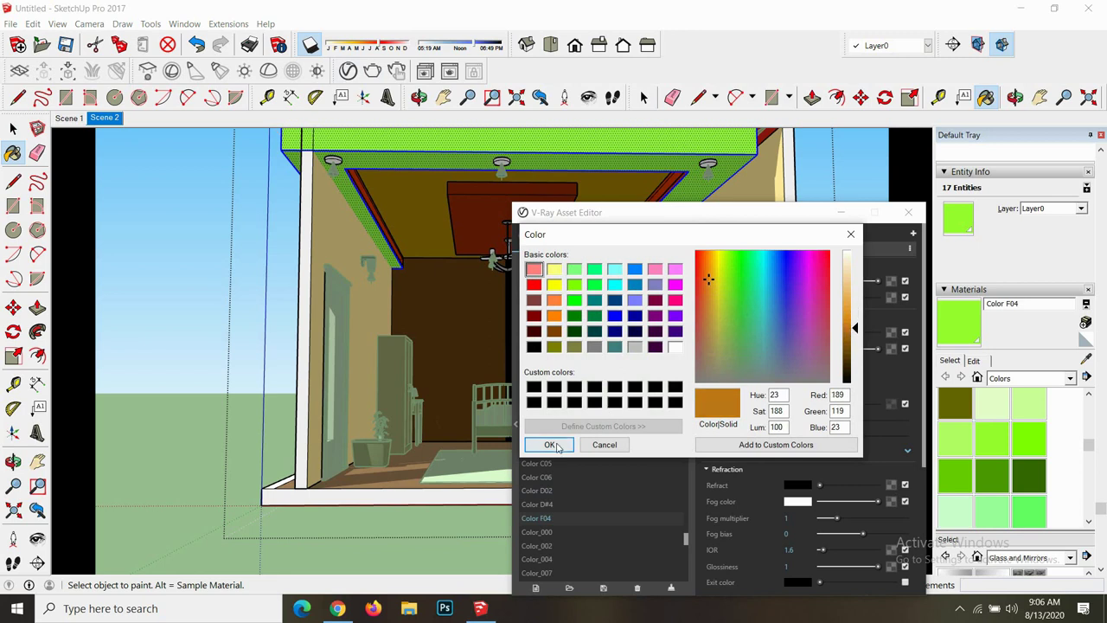
click(549, 444)
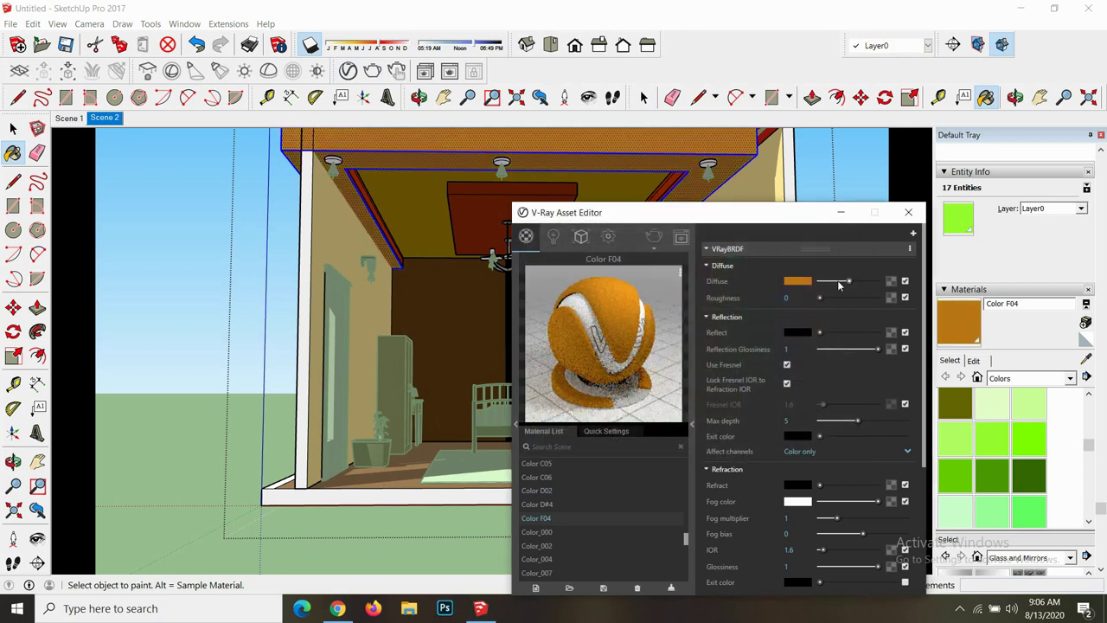
- Rework Color F04's diffuse colour into a warm red-brown and close the editor
drag(850, 281, 838, 282)
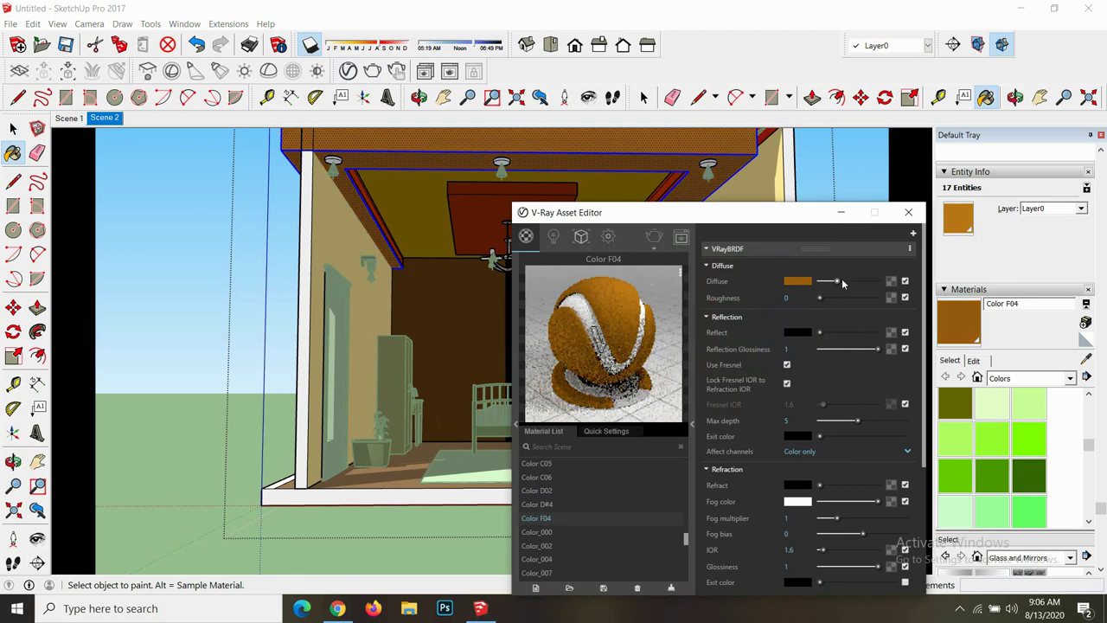
click(785, 283)
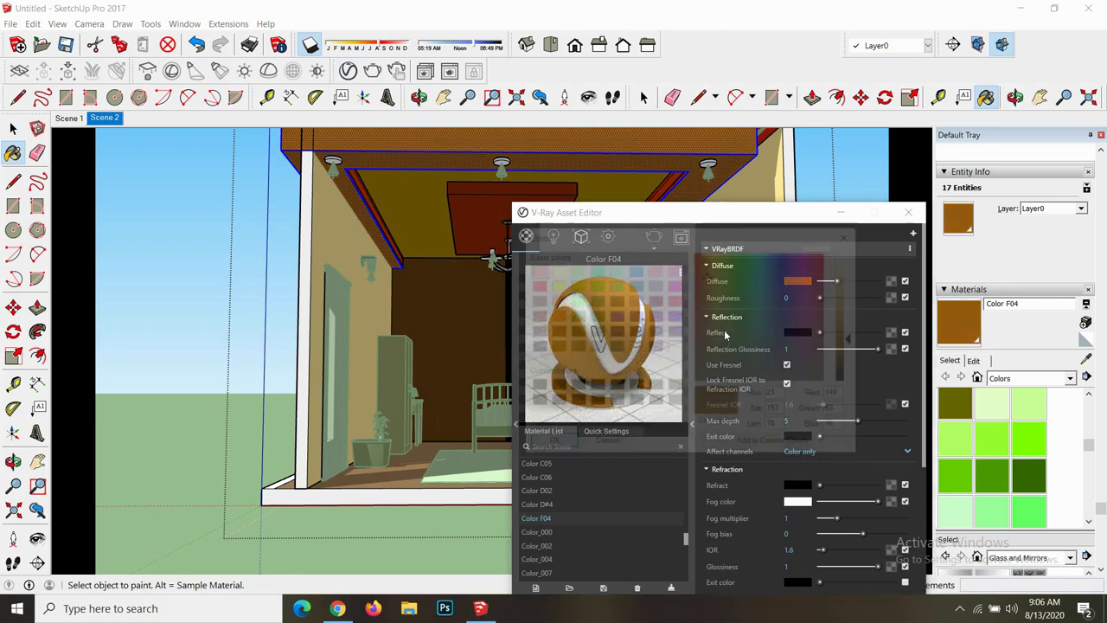
click(705, 270)
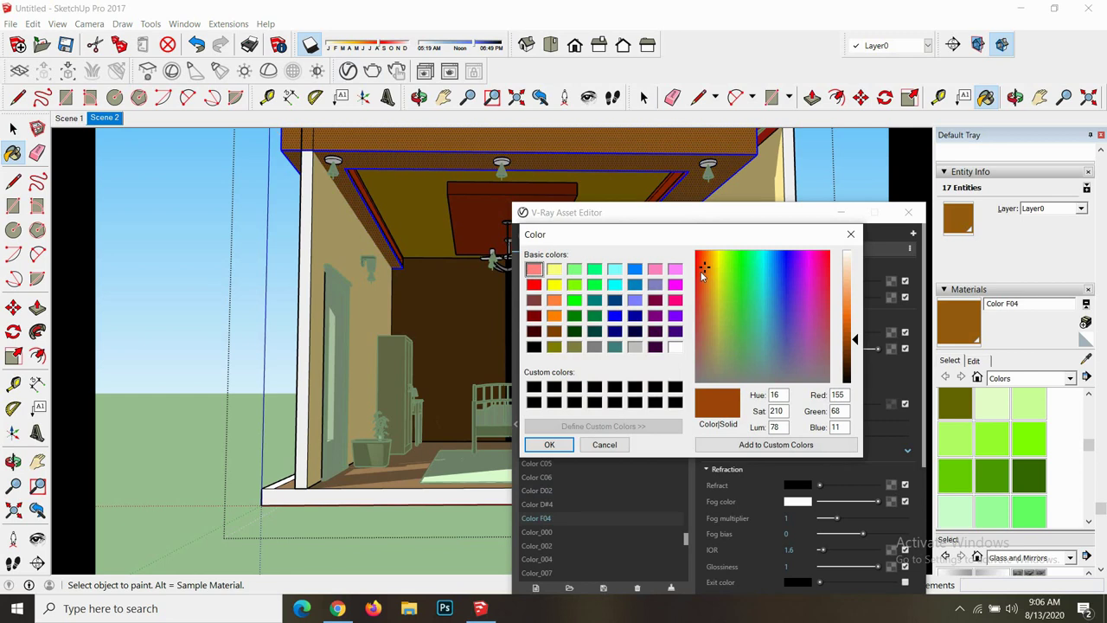
click(700, 270)
click(853, 301)
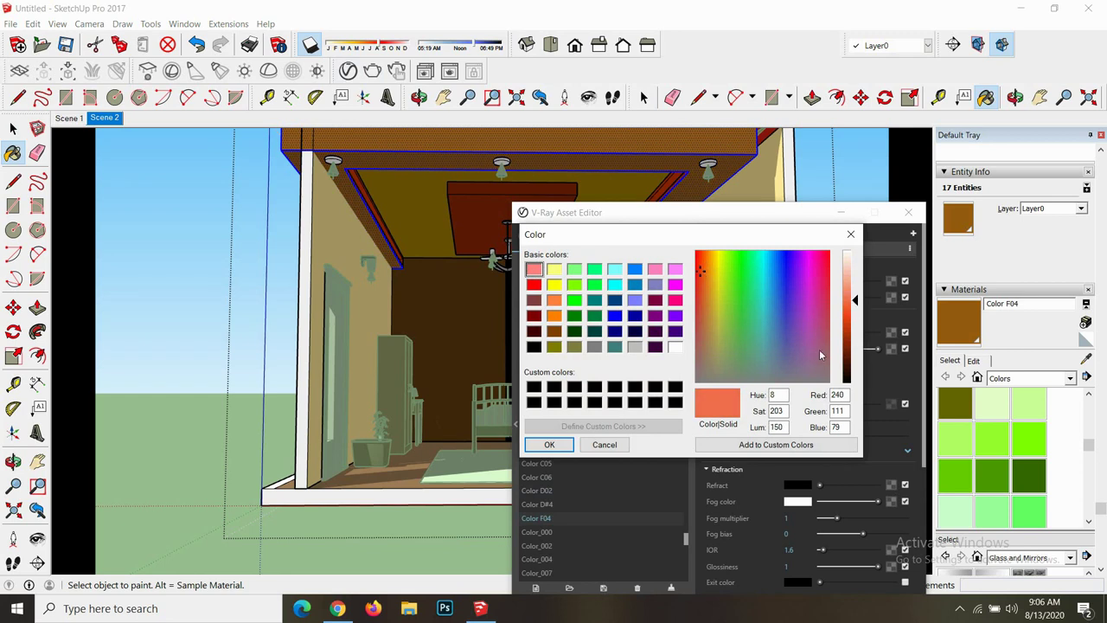
click(545, 445)
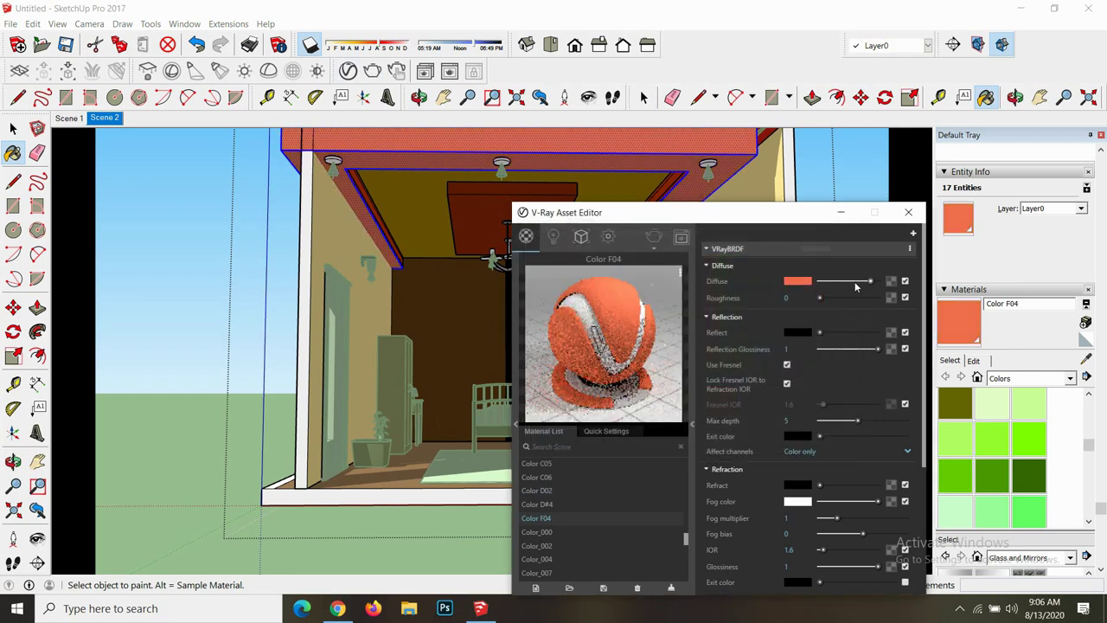
drag(870, 283, 840, 283)
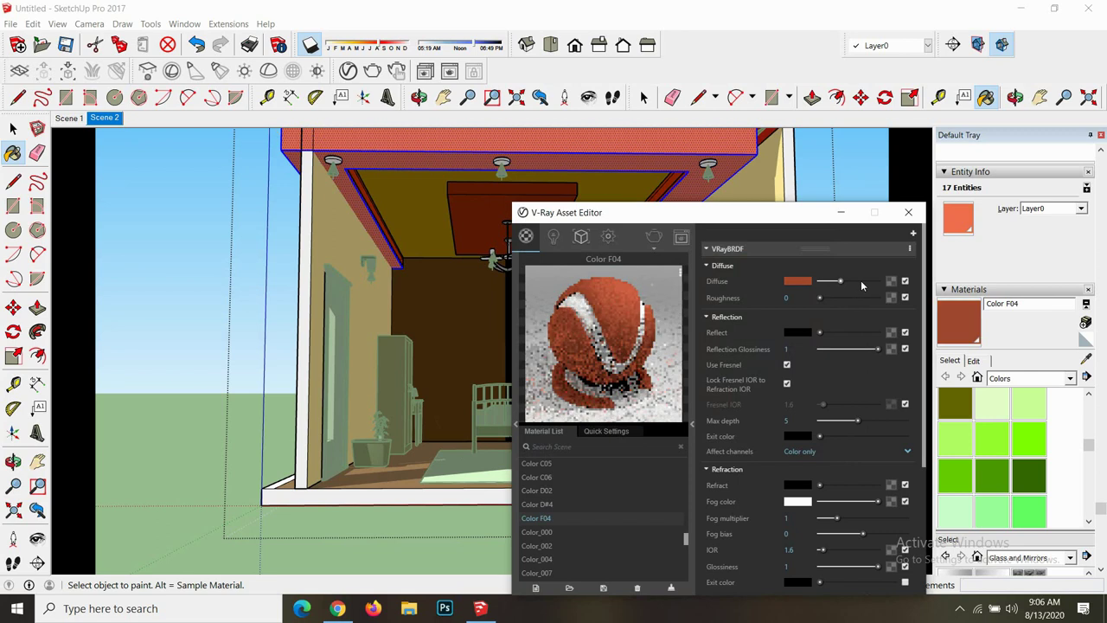
click(908, 212)
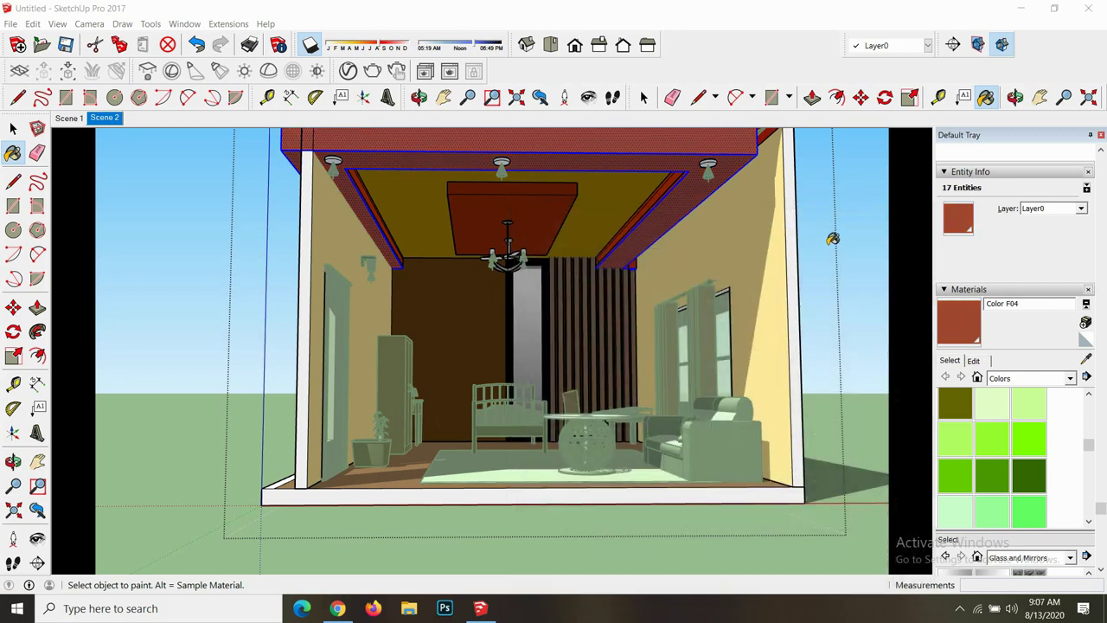
- Exit the room group, reselect the ceiling panel and open Color F04's V-Ray settings
click(13, 130)
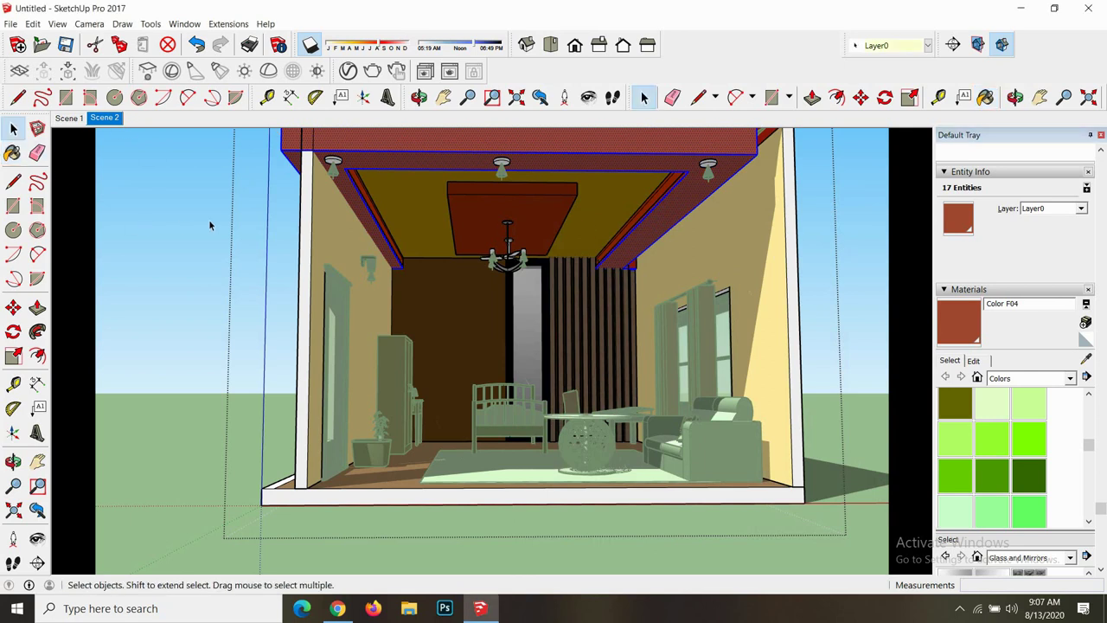
click(212, 227)
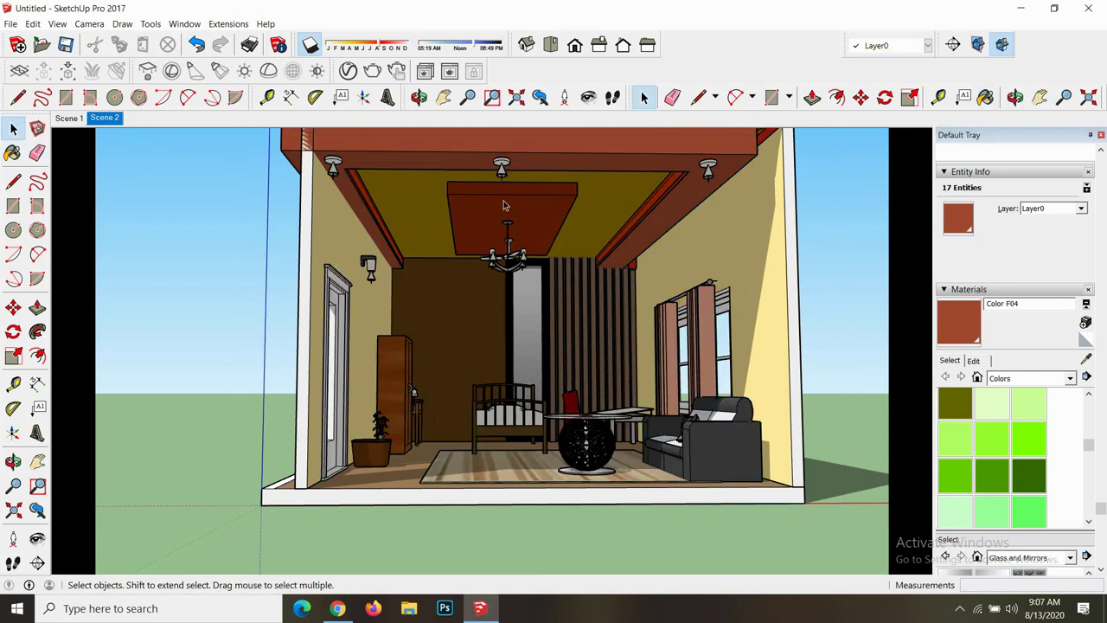
scroll(504, 205, up, 2)
scroll(506, 204, up, 2)
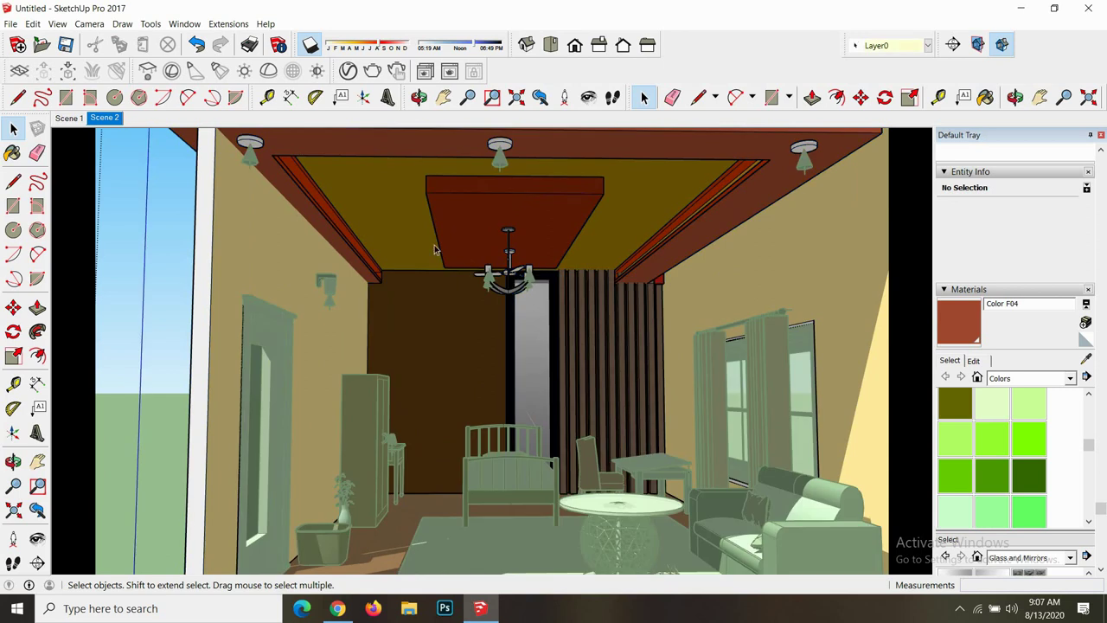
double_click(474, 250)
scroll(978, 439, down, 2)
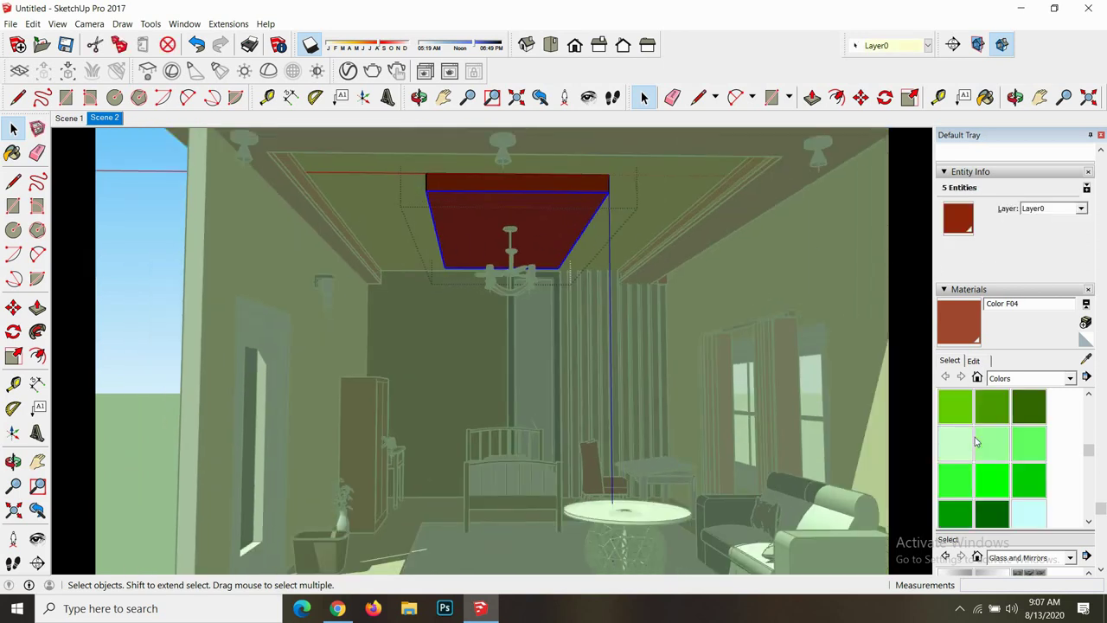
scroll(978, 439, down, 2)
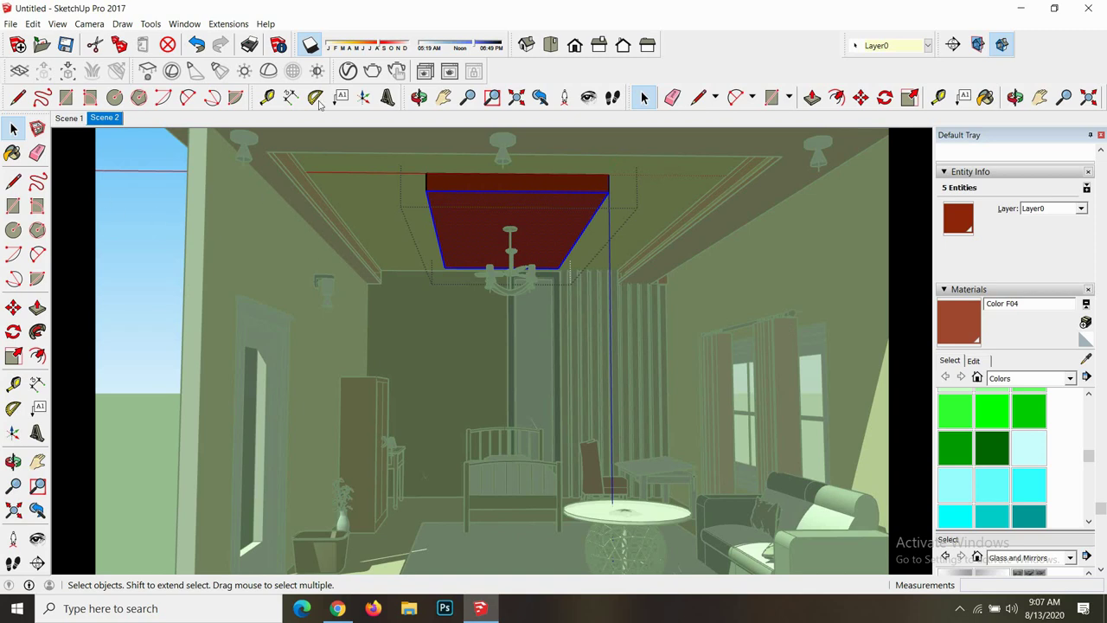
click(348, 71)
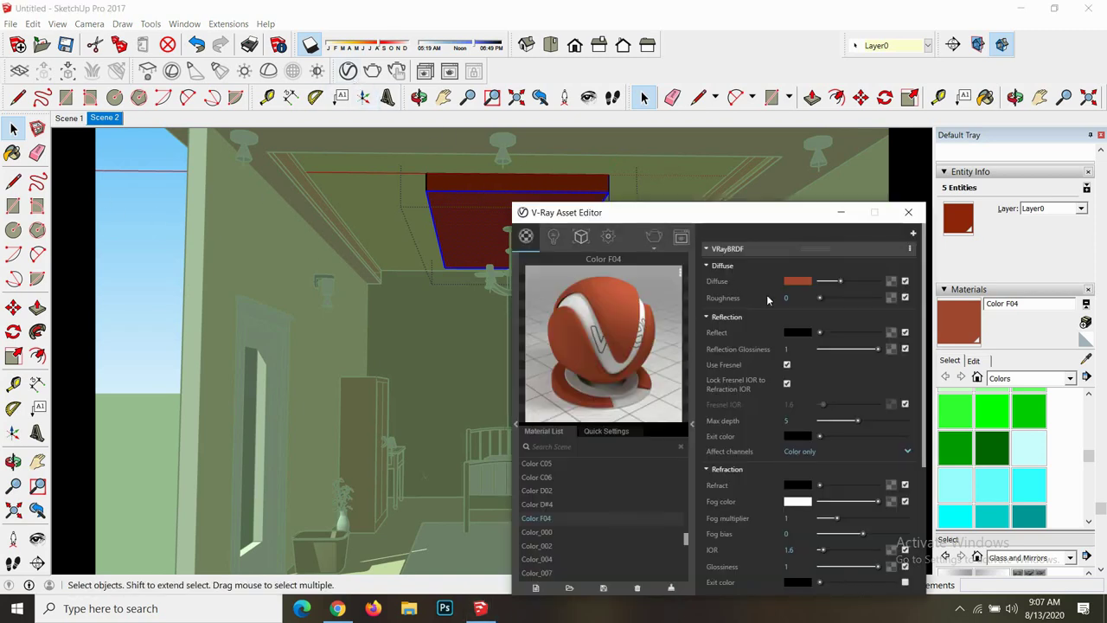
- Try pink and purple diffuse shades, then settle Color F04 on bright orange
click(797, 281)
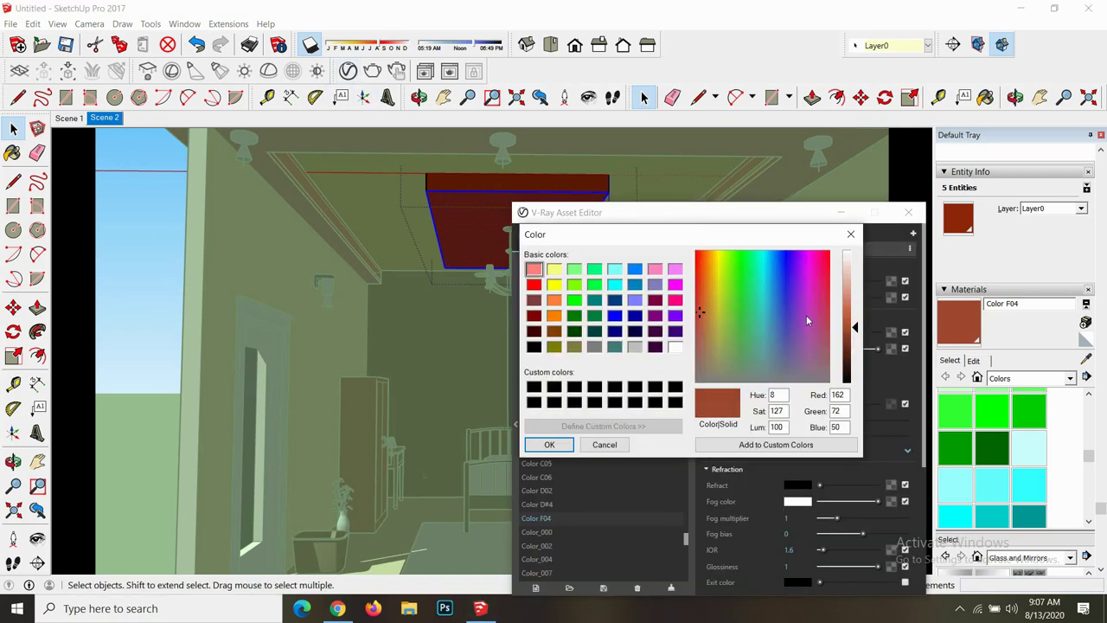
drag(707, 309, 703, 315)
drag(816, 284, 823, 262)
click(854, 305)
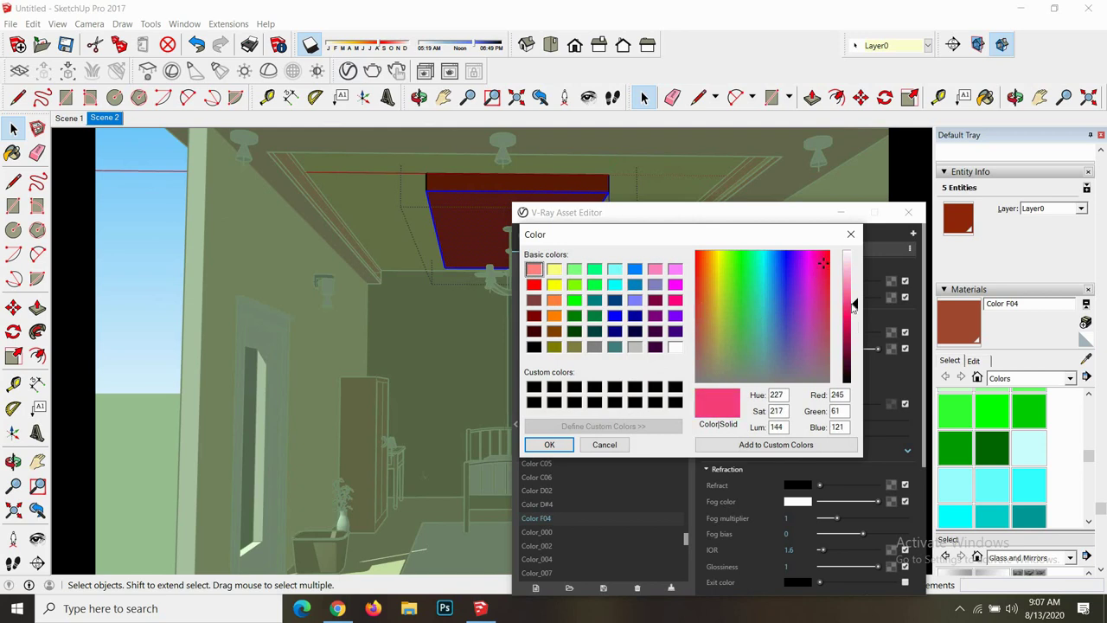
click(808, 265)
click(803, 268)
click(807, 272)
drag(854, 308, 854, 315)
mouse_move(802, 274)
mouse_down()
mouse_move(702, 289)
mouse_move(703, 258)
mouse_up()
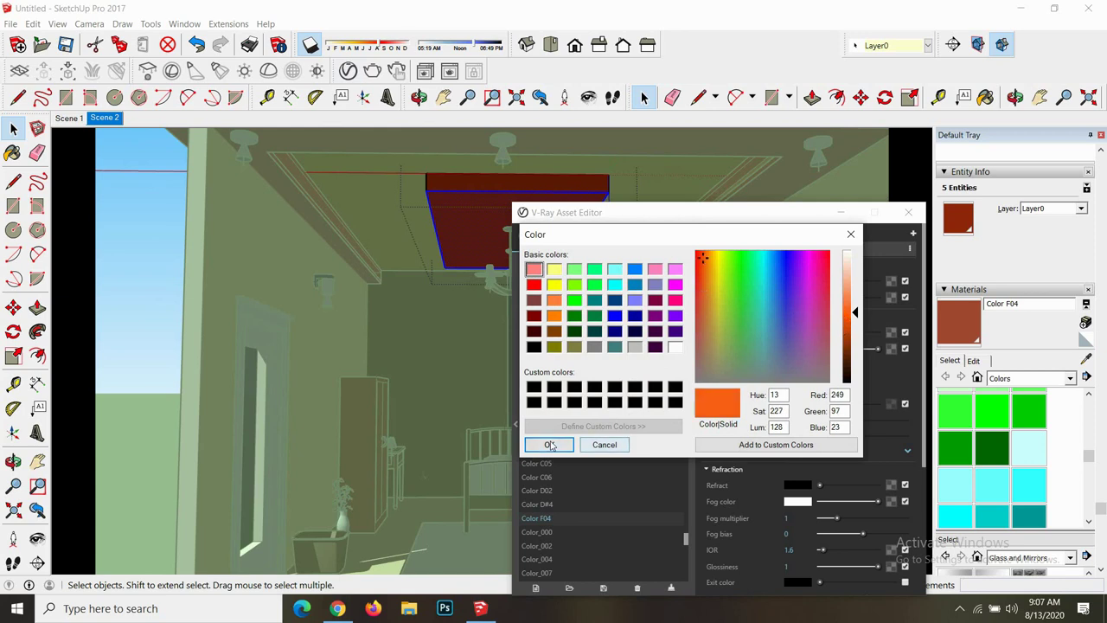
click(550, 445)
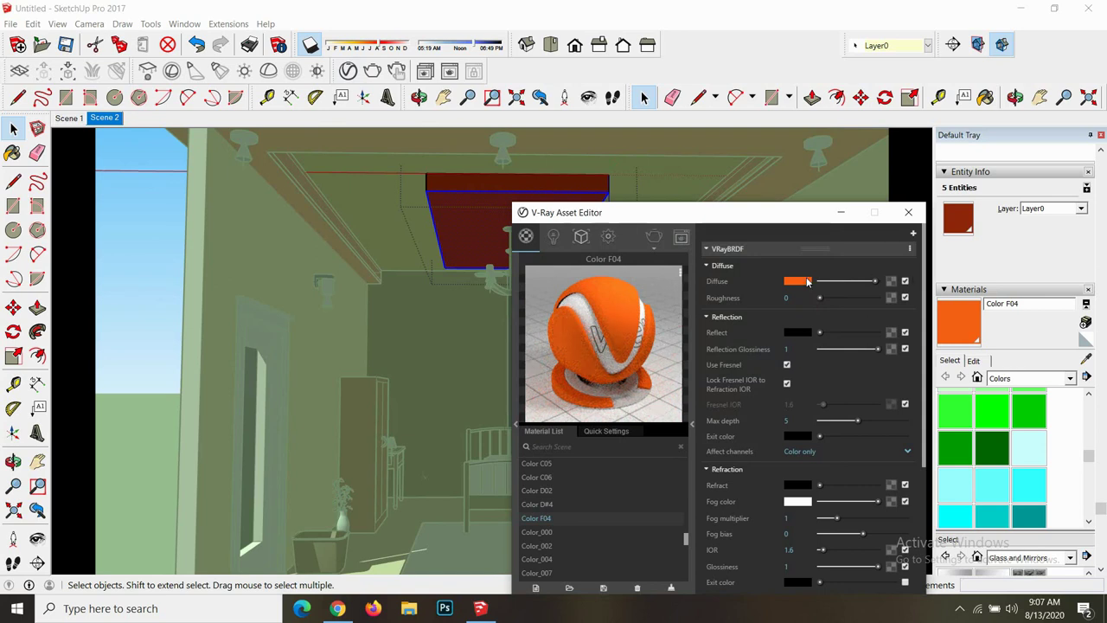
click(908, 212)
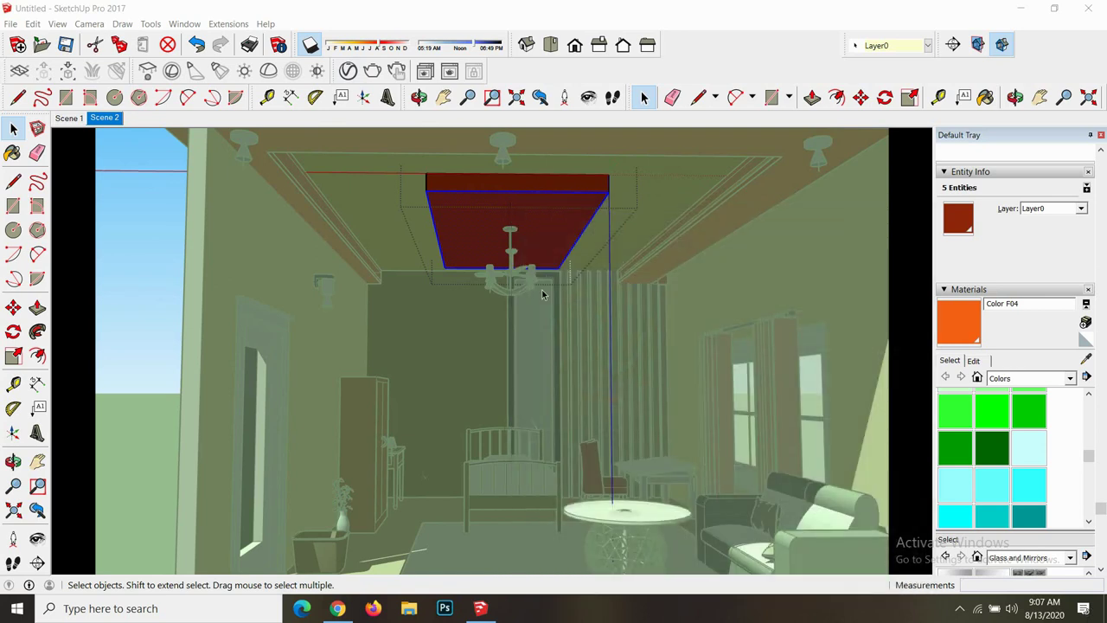
- Select the ceiling group geometry and open Color F04 in the V-Ray Asset Editor
scroll(544, 289, down, 5)
scroll(532, 242, up, 2)
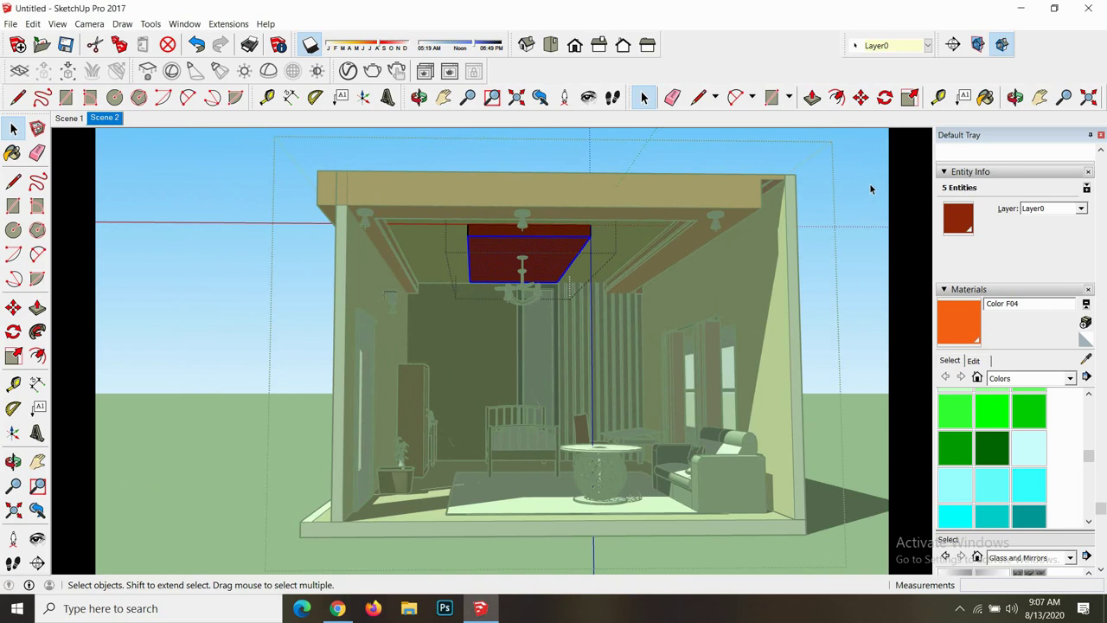
click(845, 196)
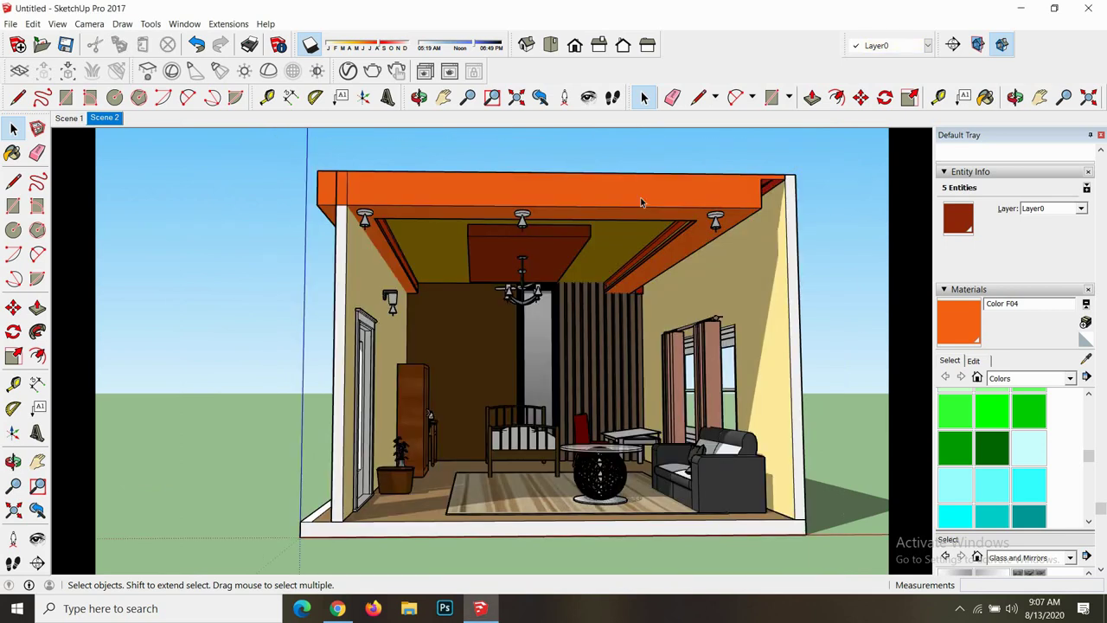
triple_click(592, 201)
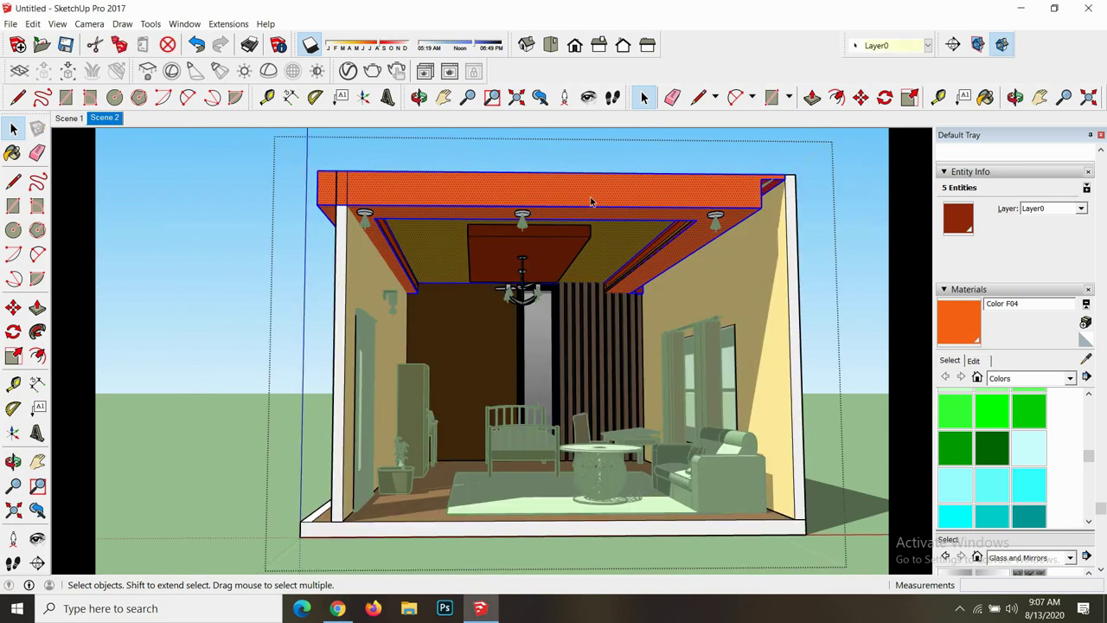
scroll(606, 203, up, 3)
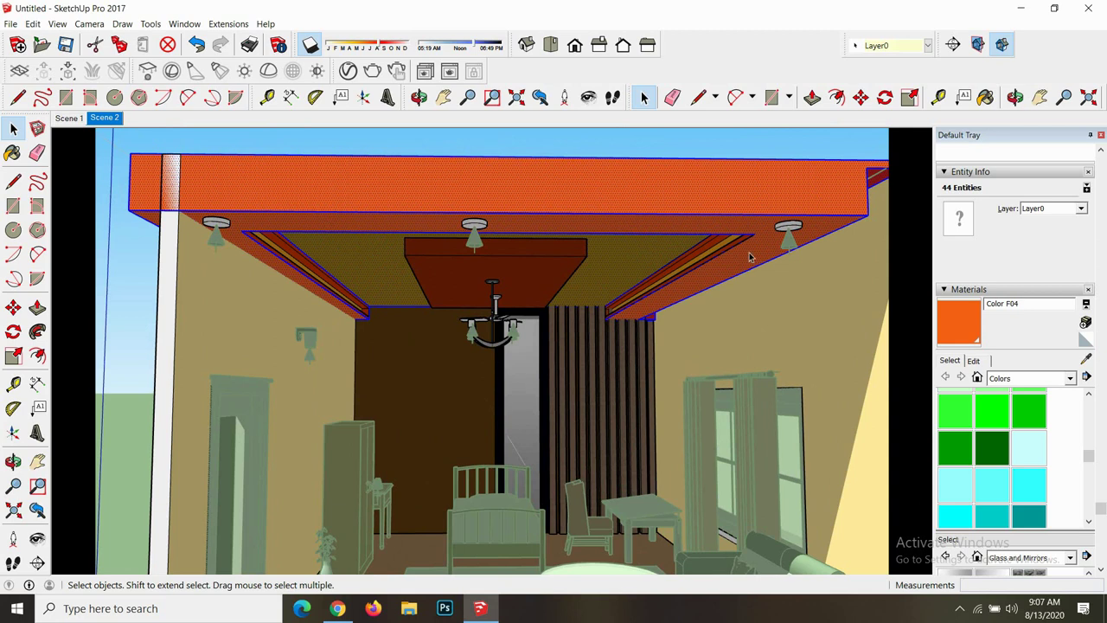
click(348, 71)
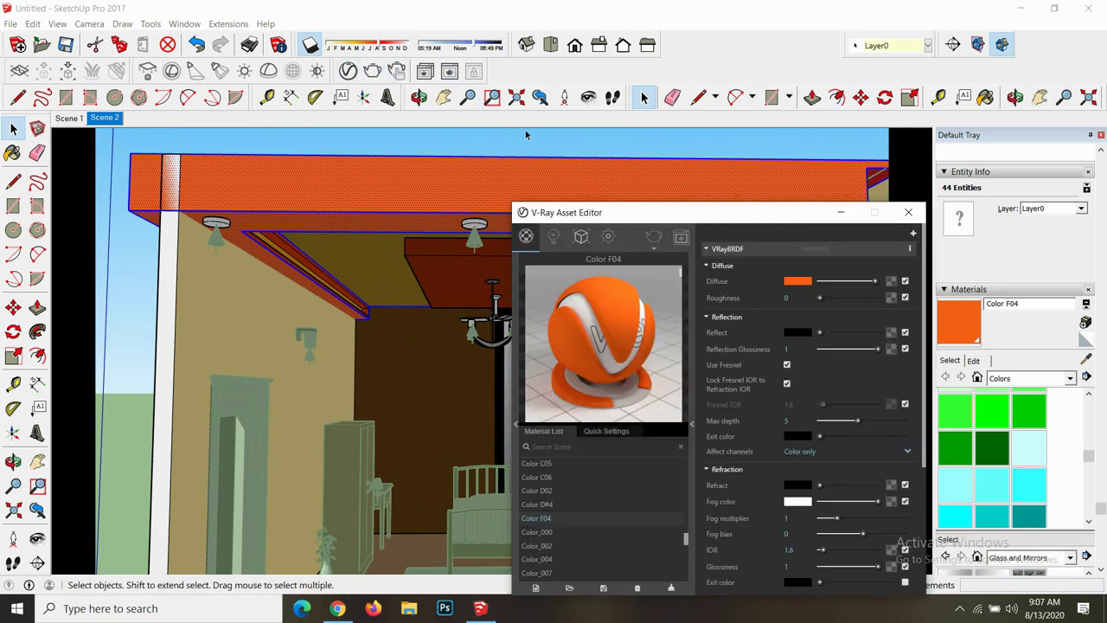
- Set Color F04's diffuse to red, then darken it to a muted terracotta red-brown
click(789, 285)
click(699, 282)
click(848, 303)
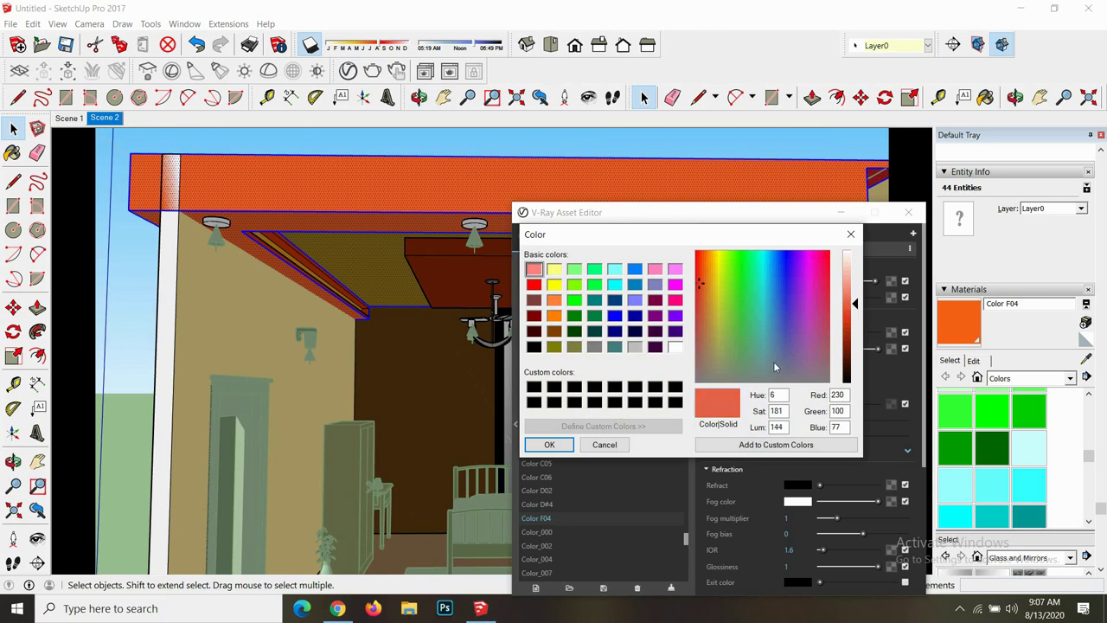
click(552, 446)
drag(865, 283, 841, 283)
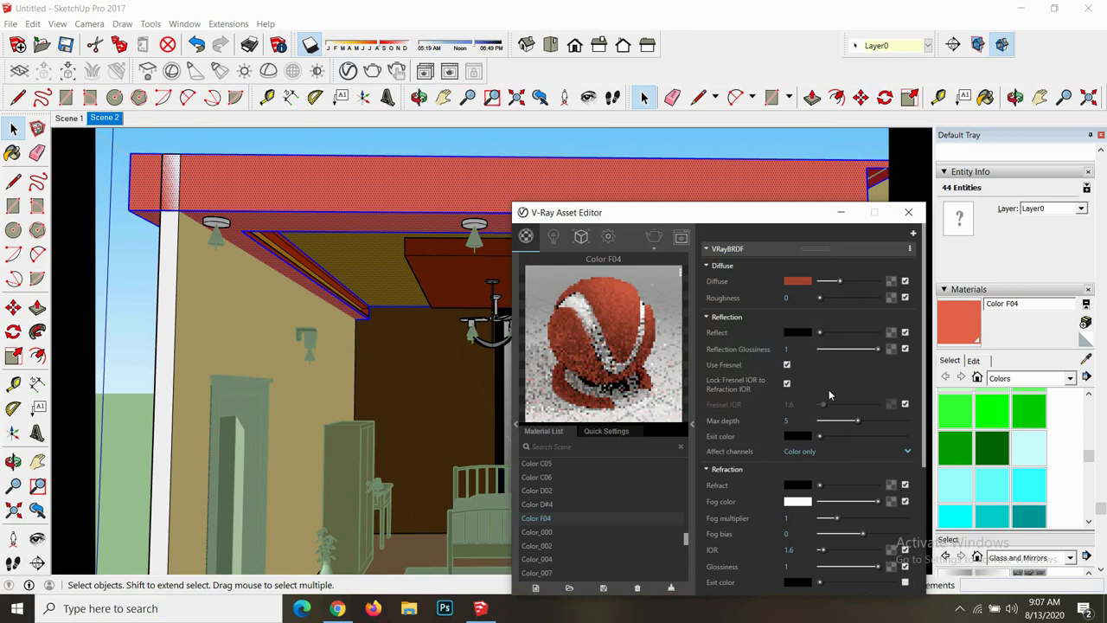
click(908, 212)
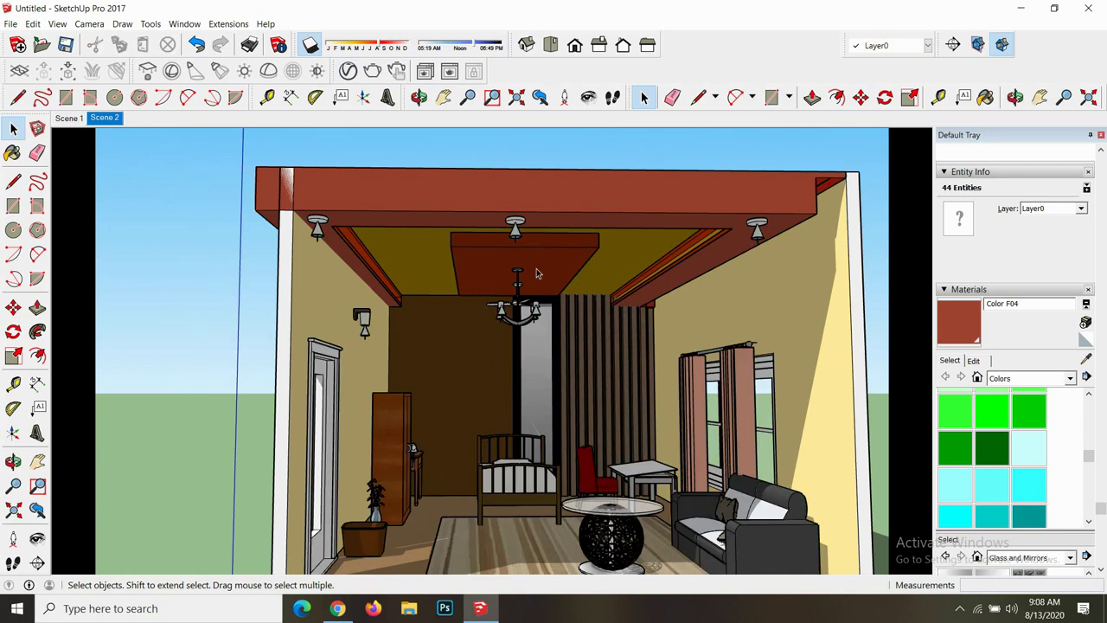
- Select the central ceiling panel and deepen Color F04's diffuse to a darker rust red-brown
scroll(546, 264, up, 2)
scroll(546, 264, up, 2)
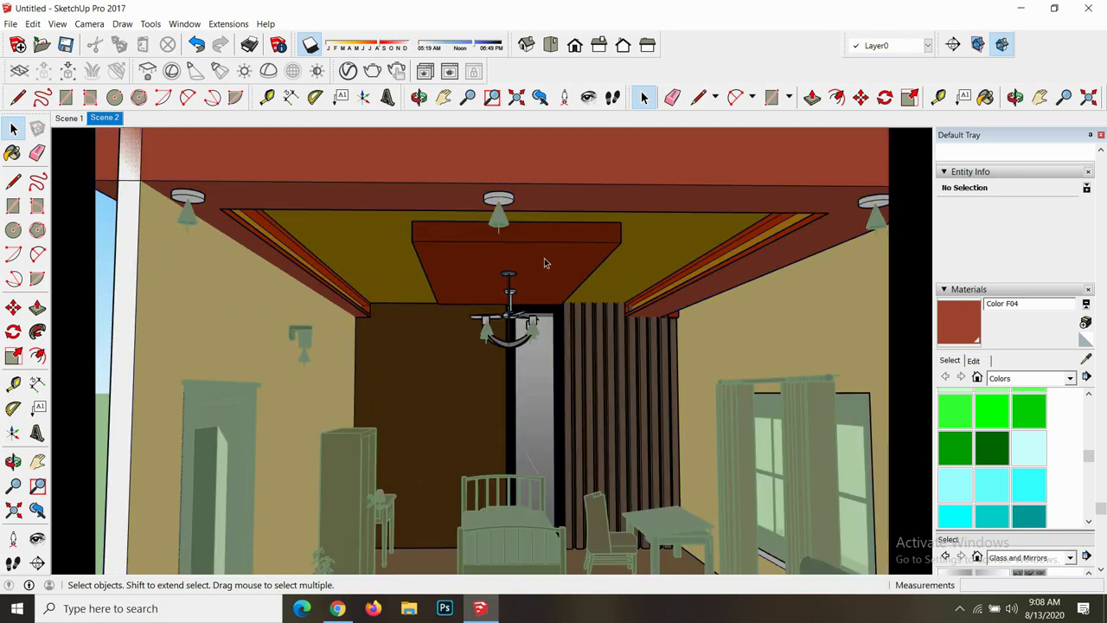
triple_click(545, 263)
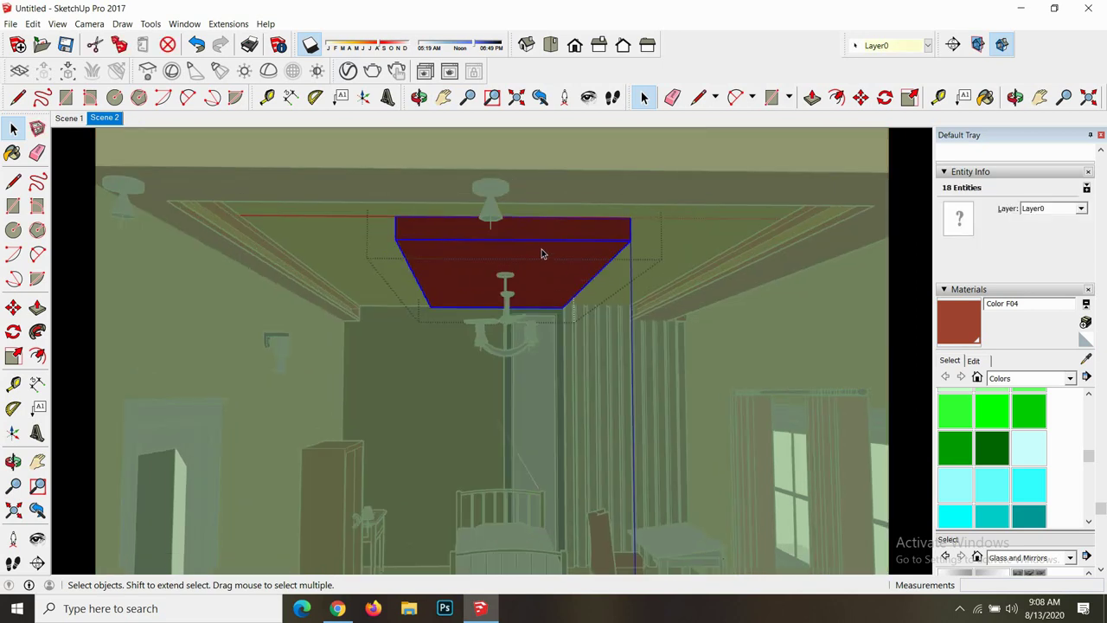
click(348, 71)
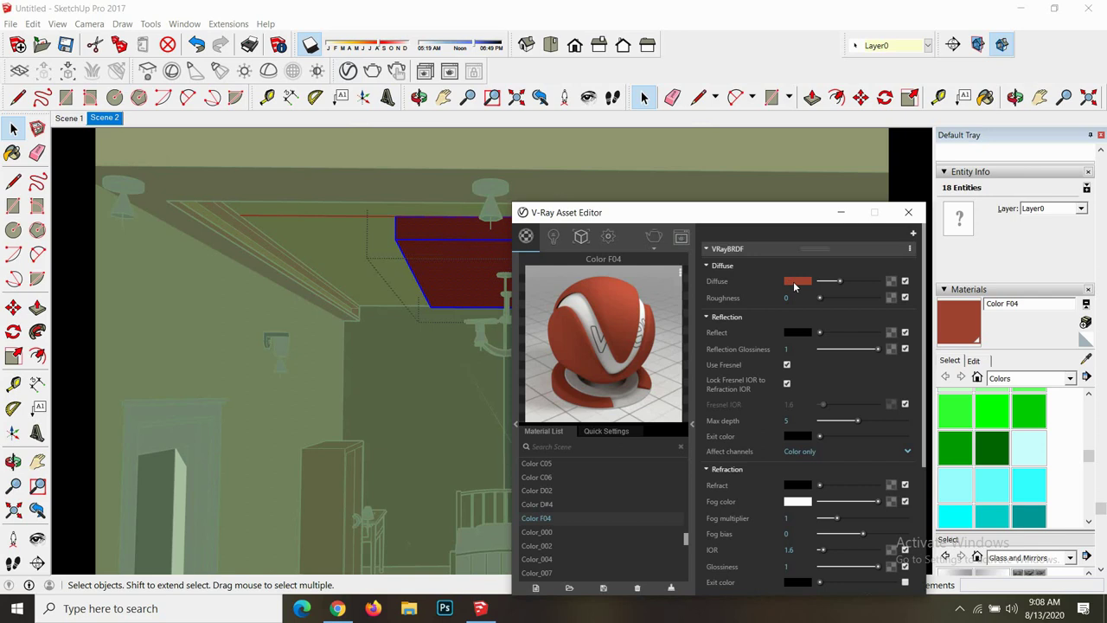
click(796, 282)
drag(705, 297, 707, 305)
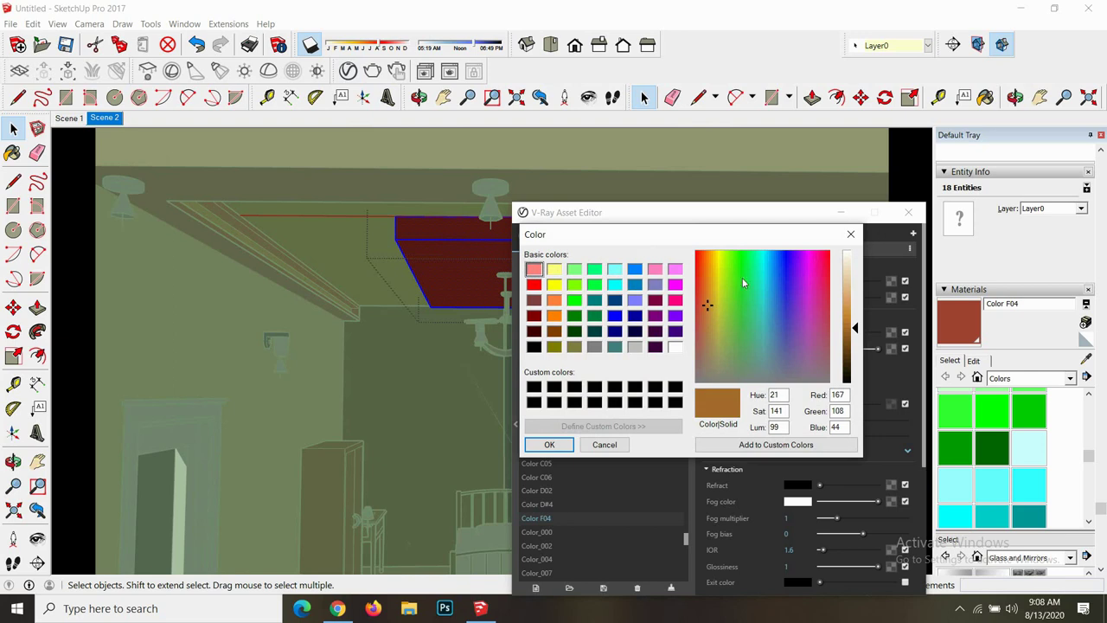
drag(706, 277, 703, 275)
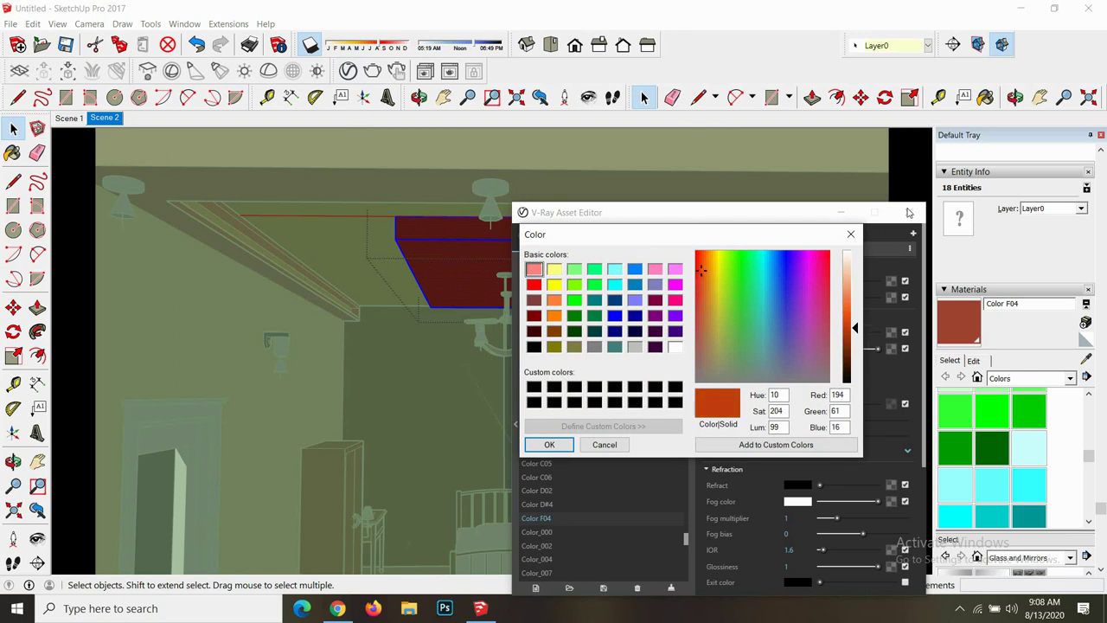
click(549, 444)
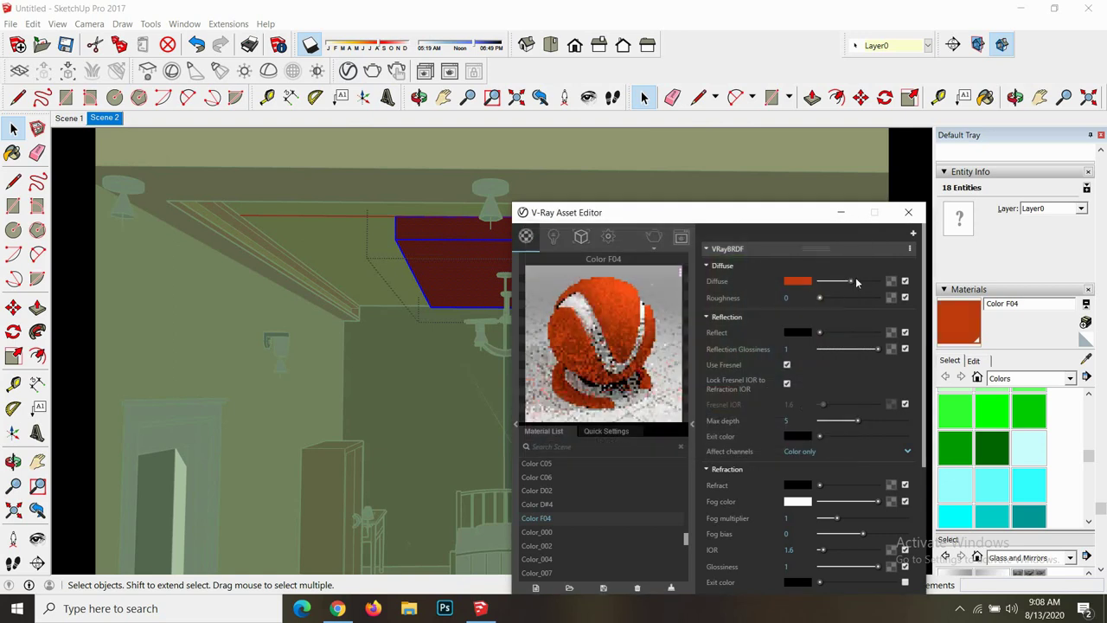
drag(850, 281, 843, 283)
click(908, 212)
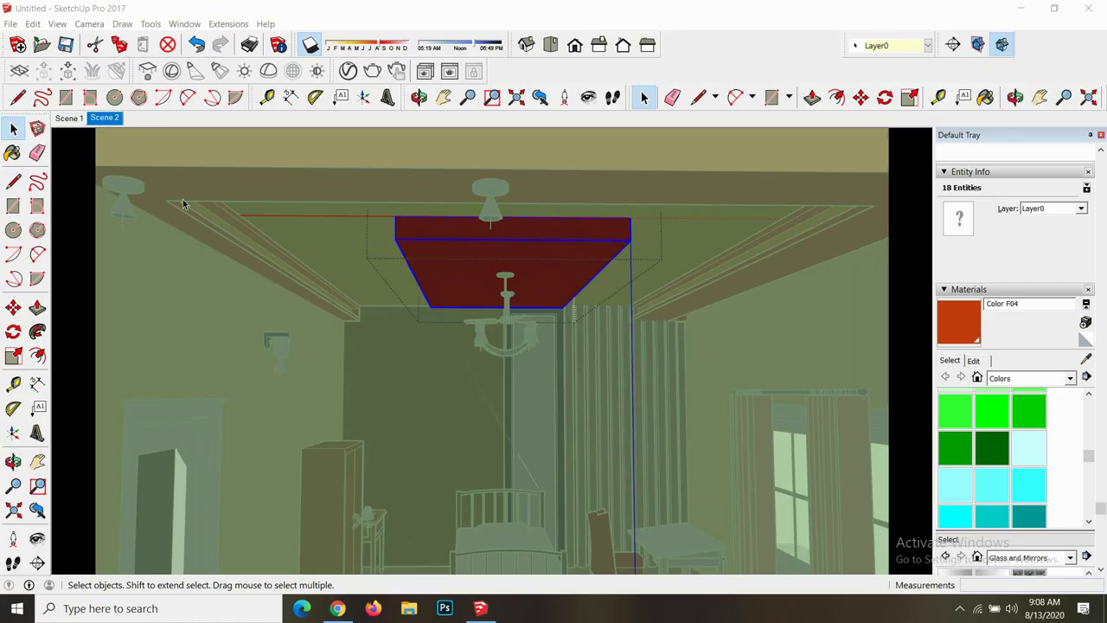
- Exit the group and return to the Scene 2 interior view
scroll(199, 216, down, 5)
scroll(260, 242, down, 2)
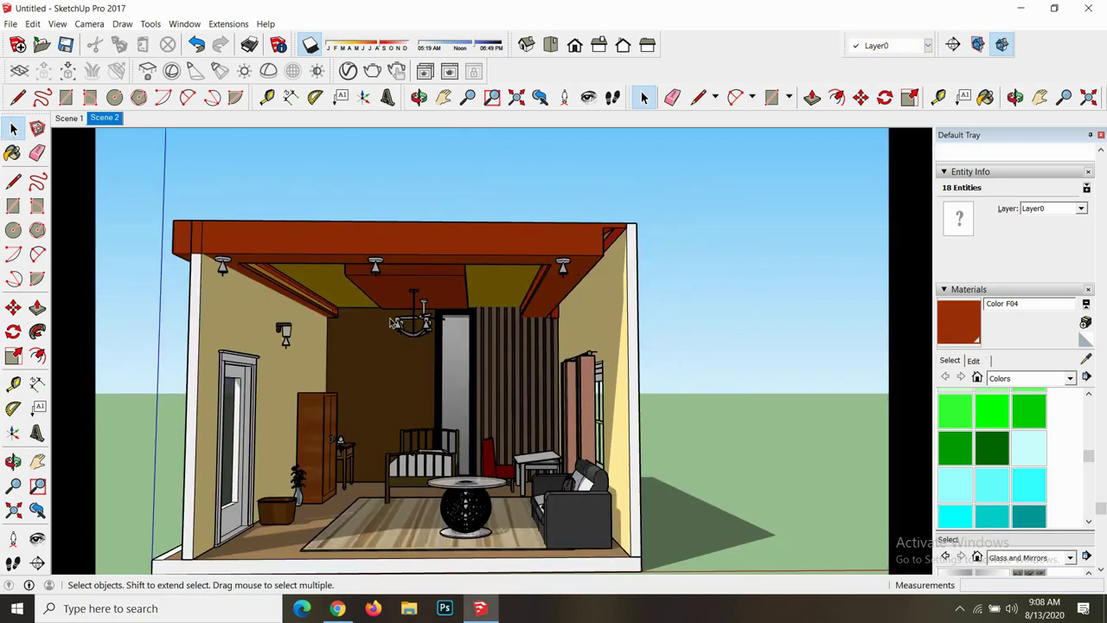
click(90, 118)
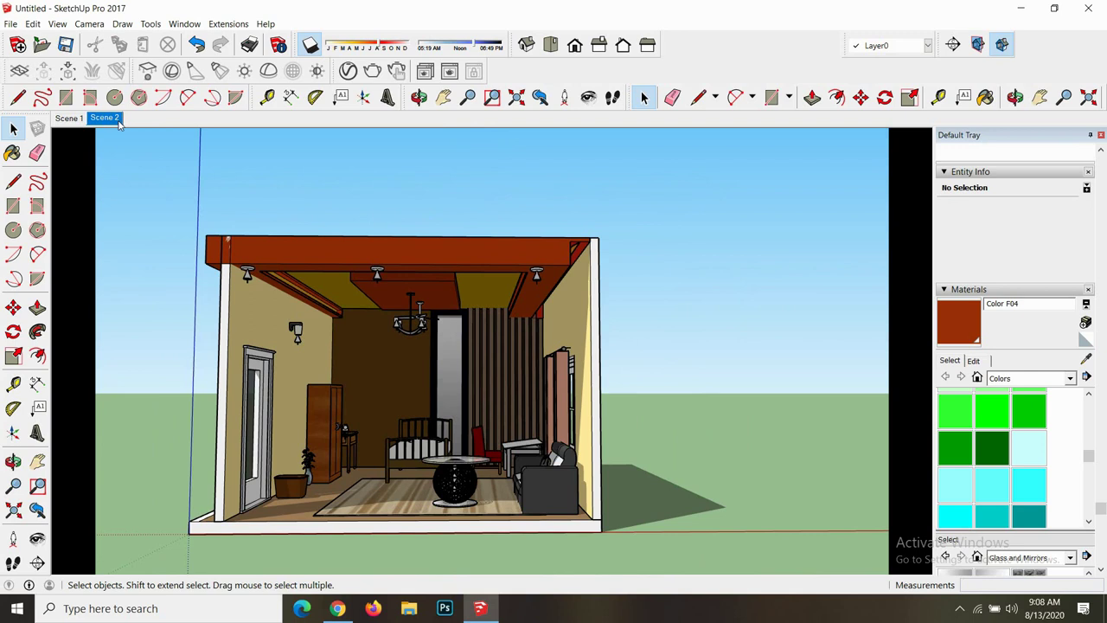
click(118, 121)
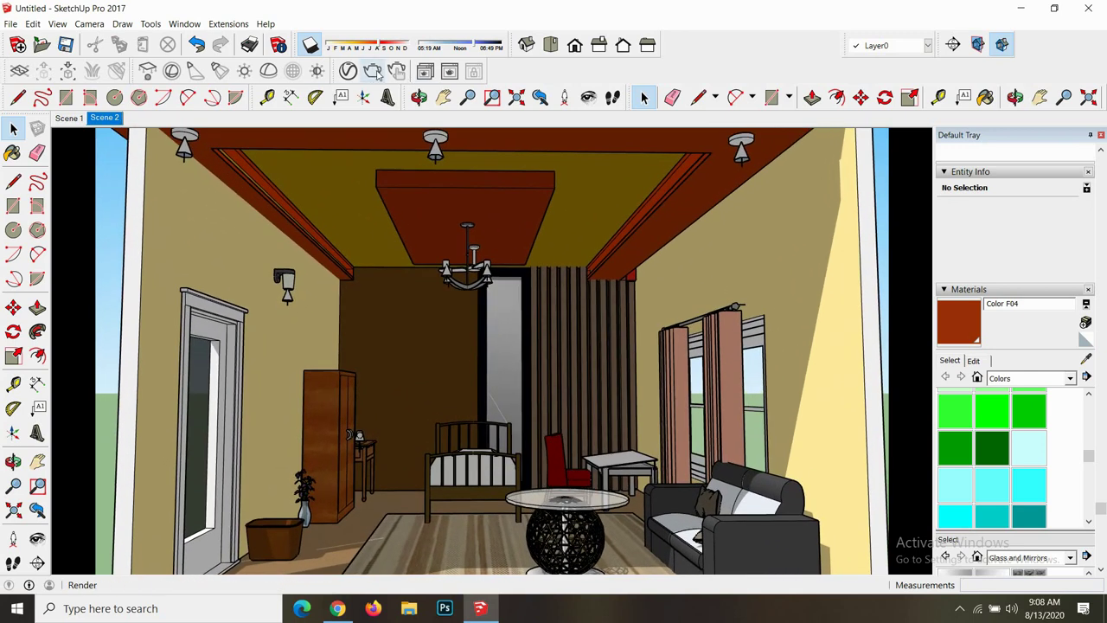